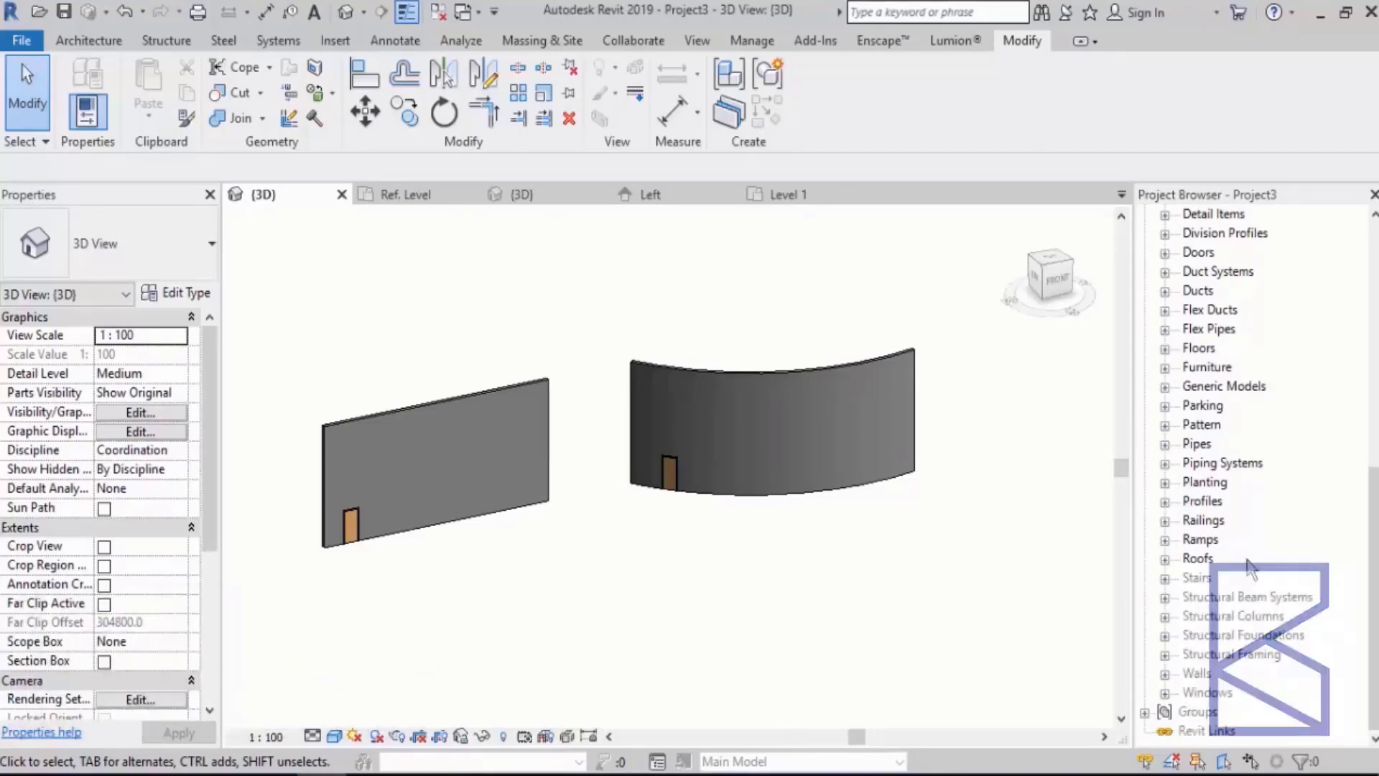
Examine the straight wall and the curved wall, each with its door, from several angles in the 3D view.
scroll(713, 403, up, 1)
scroll(760, 377, down, 2)
scroll(551, 399, up, 2)
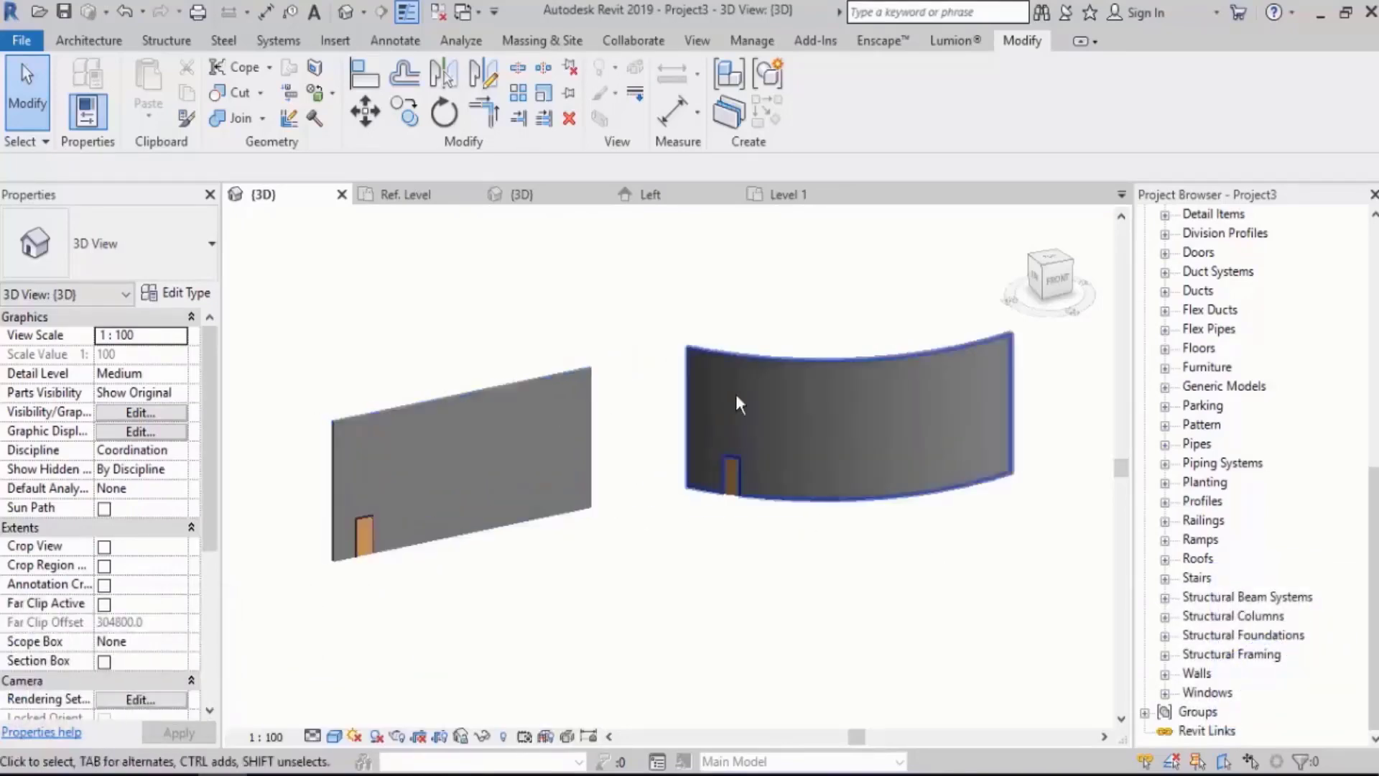
shift+middle_drag(737, 397, 824, 513)
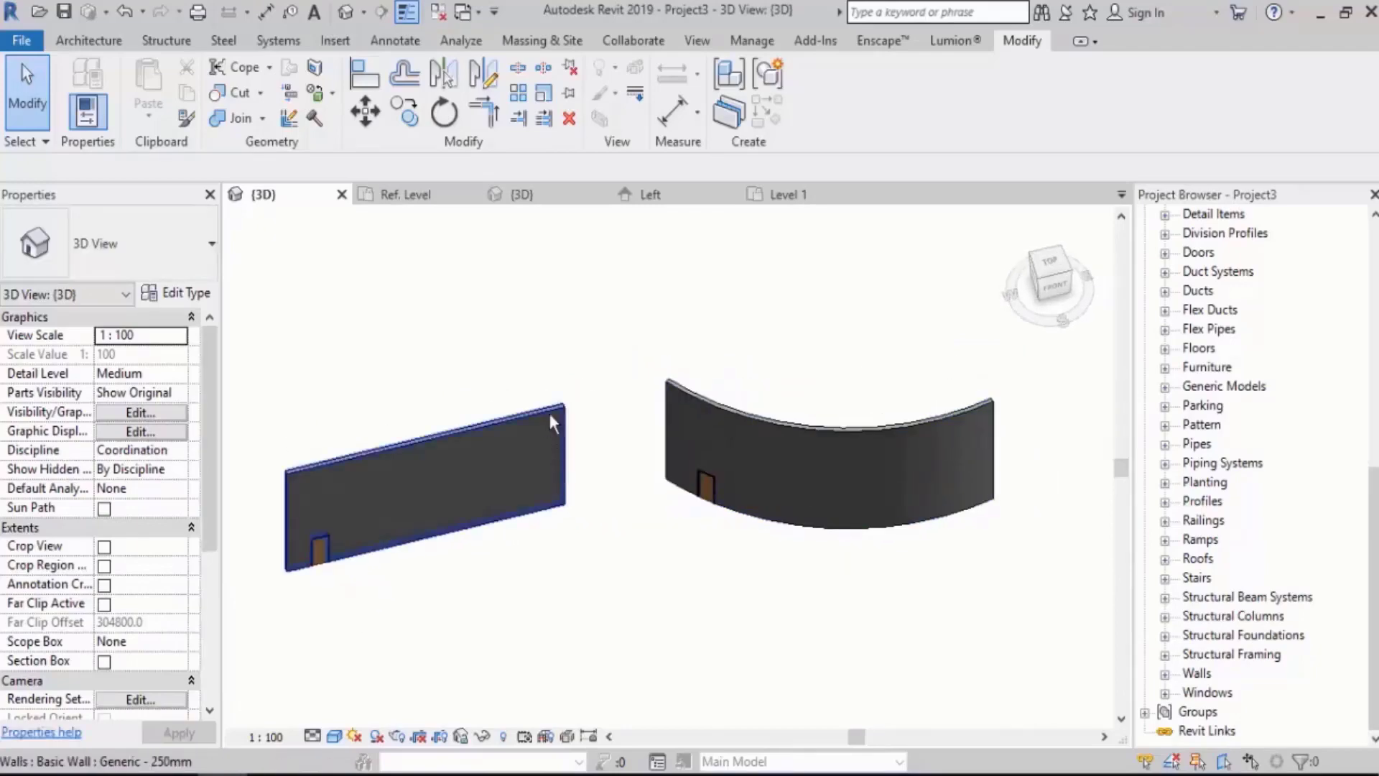
scroll(338, 545, up, 6)
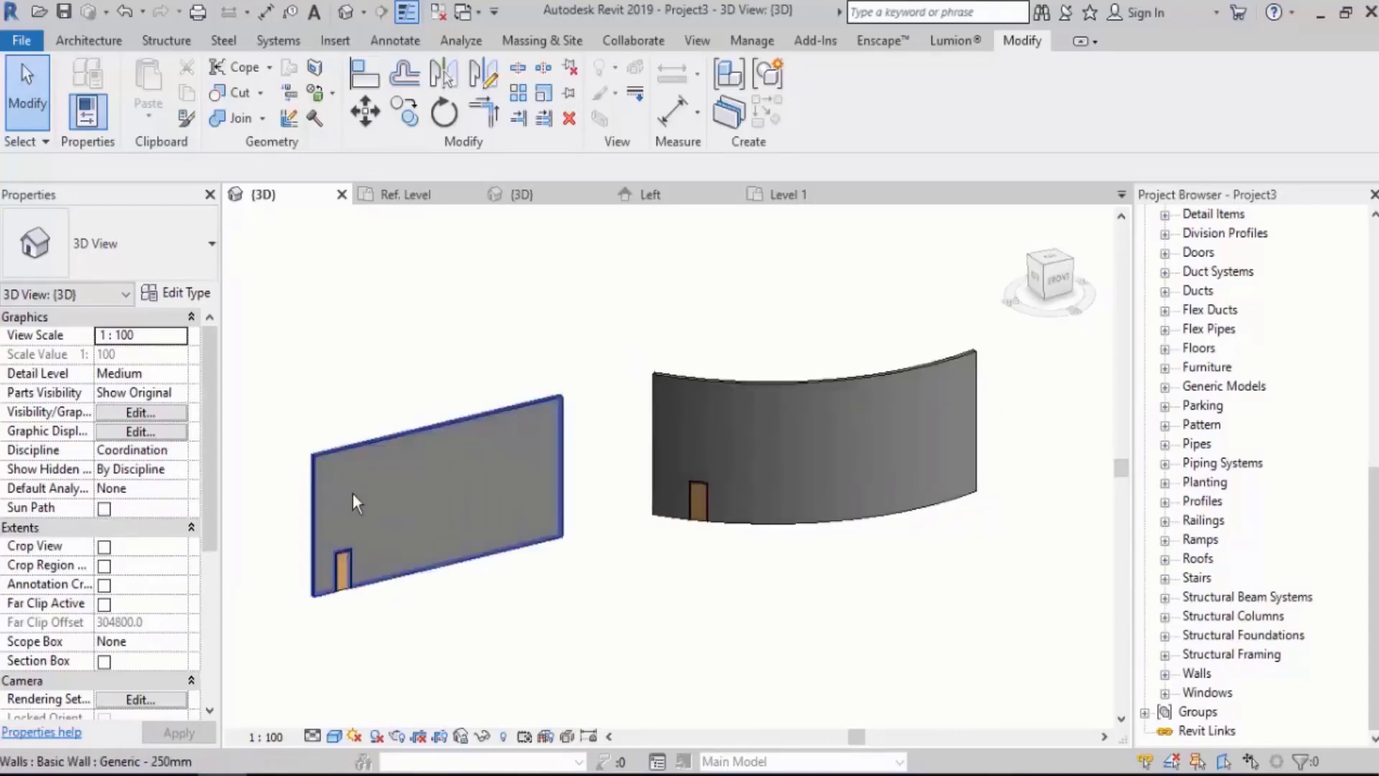
scroll(302, 583, down, 5)
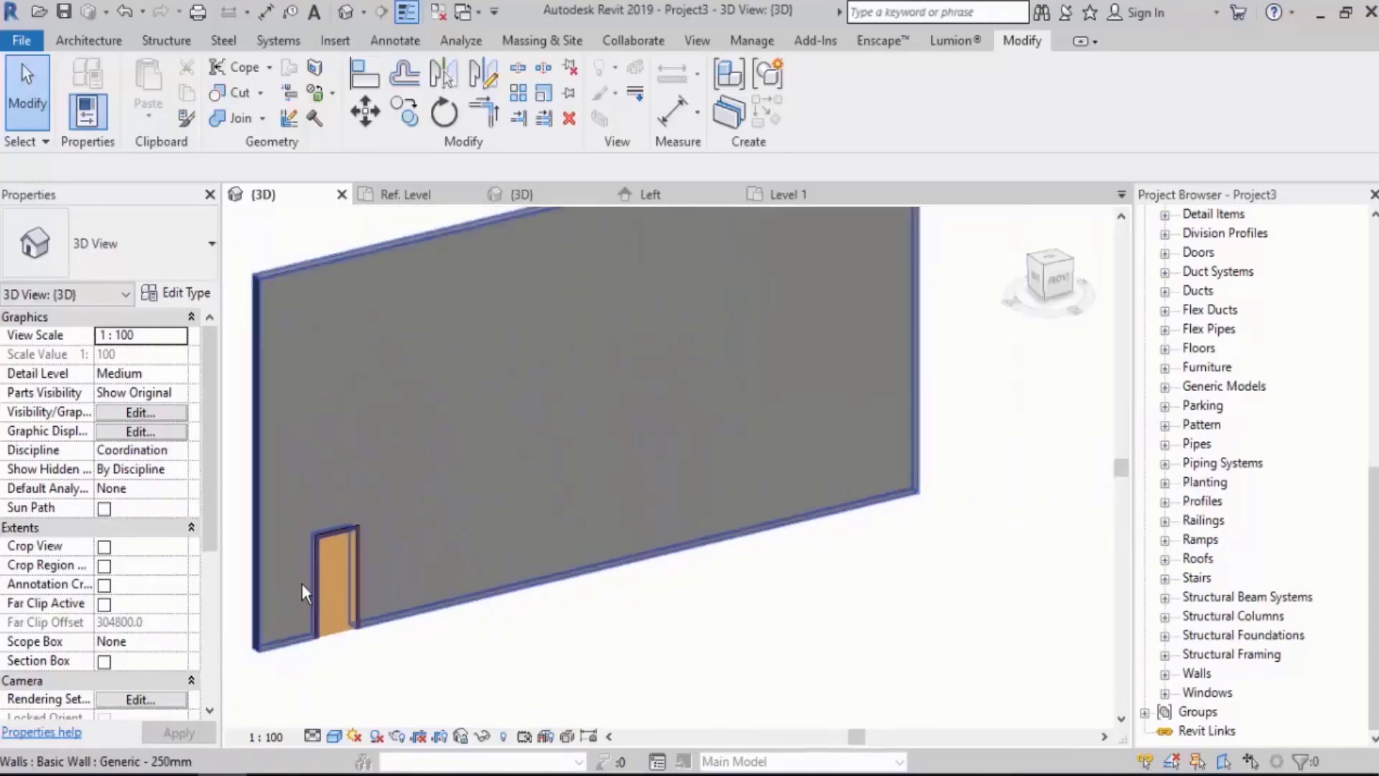
middle_drag(856, 375, 609, 385)
shift+middle_drag(726, 351, 691, 455)
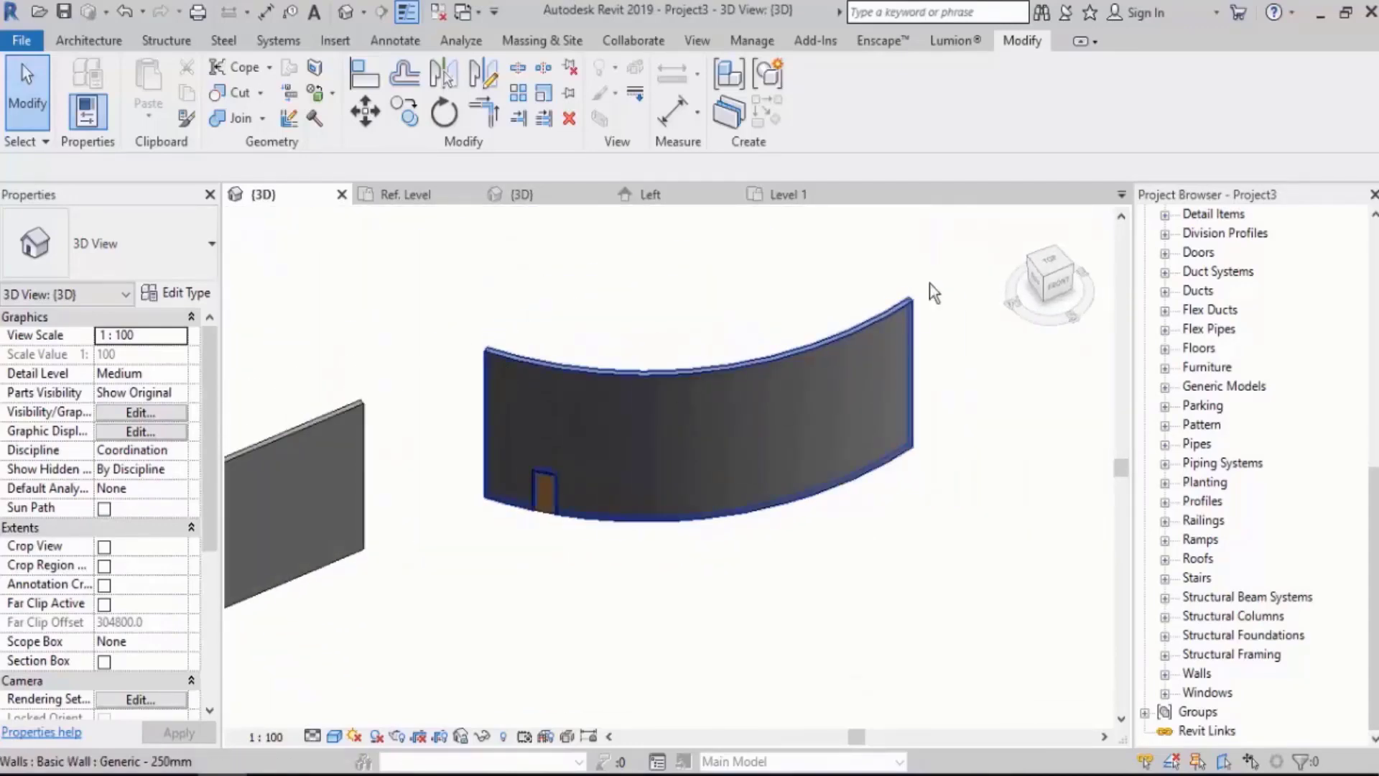
scroll(1008, 417, down, 3)
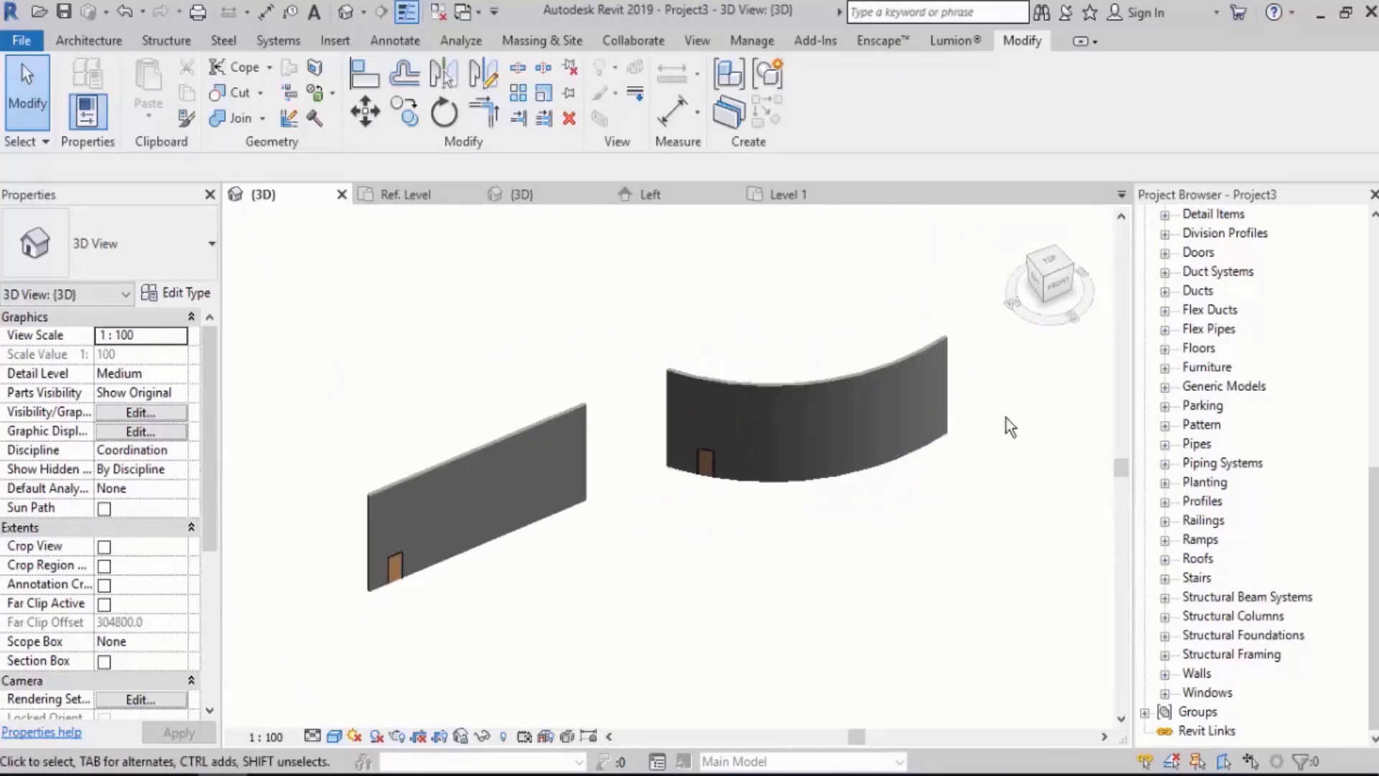
scroll(303, 612, up, 4)
shift+middle_drag(815, 510, 532, 536)
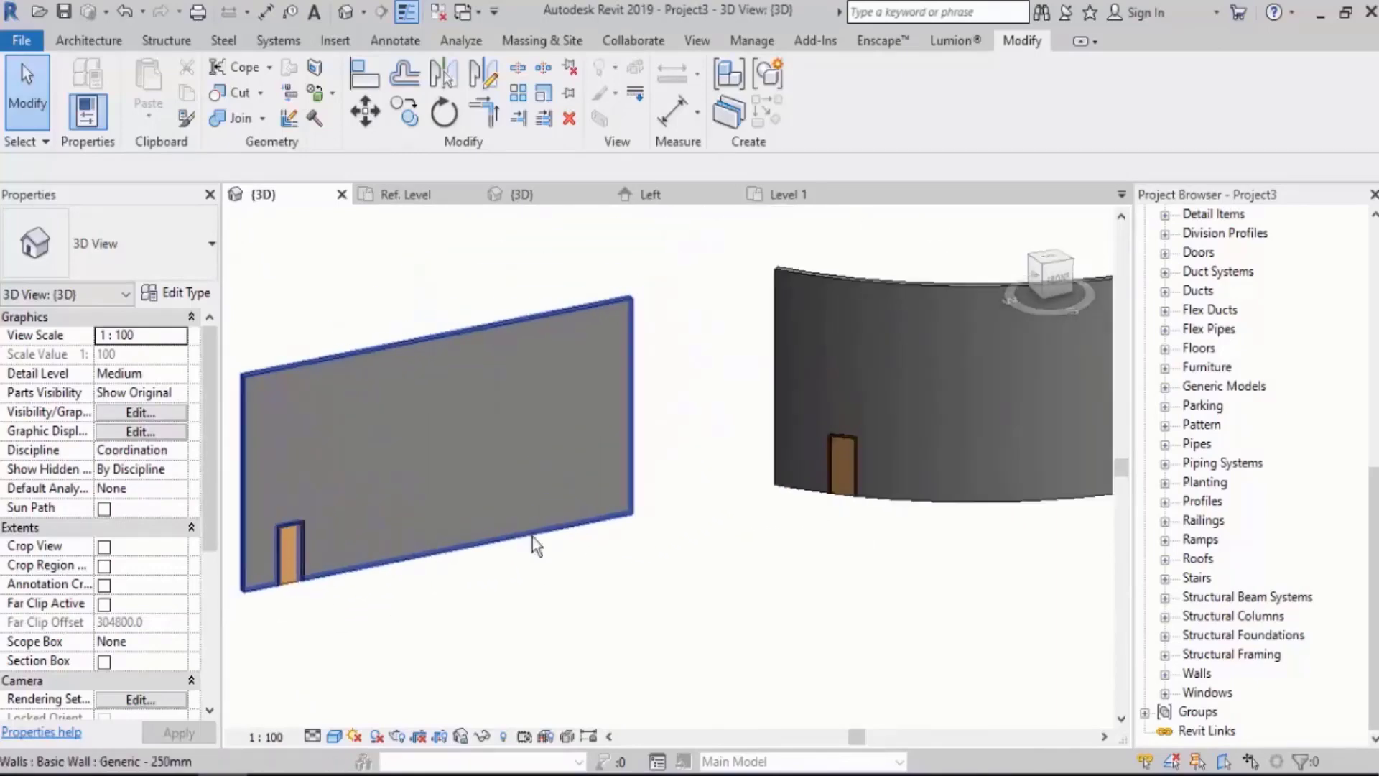
Inspect the single-flush door in the straight wall up close.
scroll(372, 550, up, 4)
middle_drag(372, 551, 589, 526)
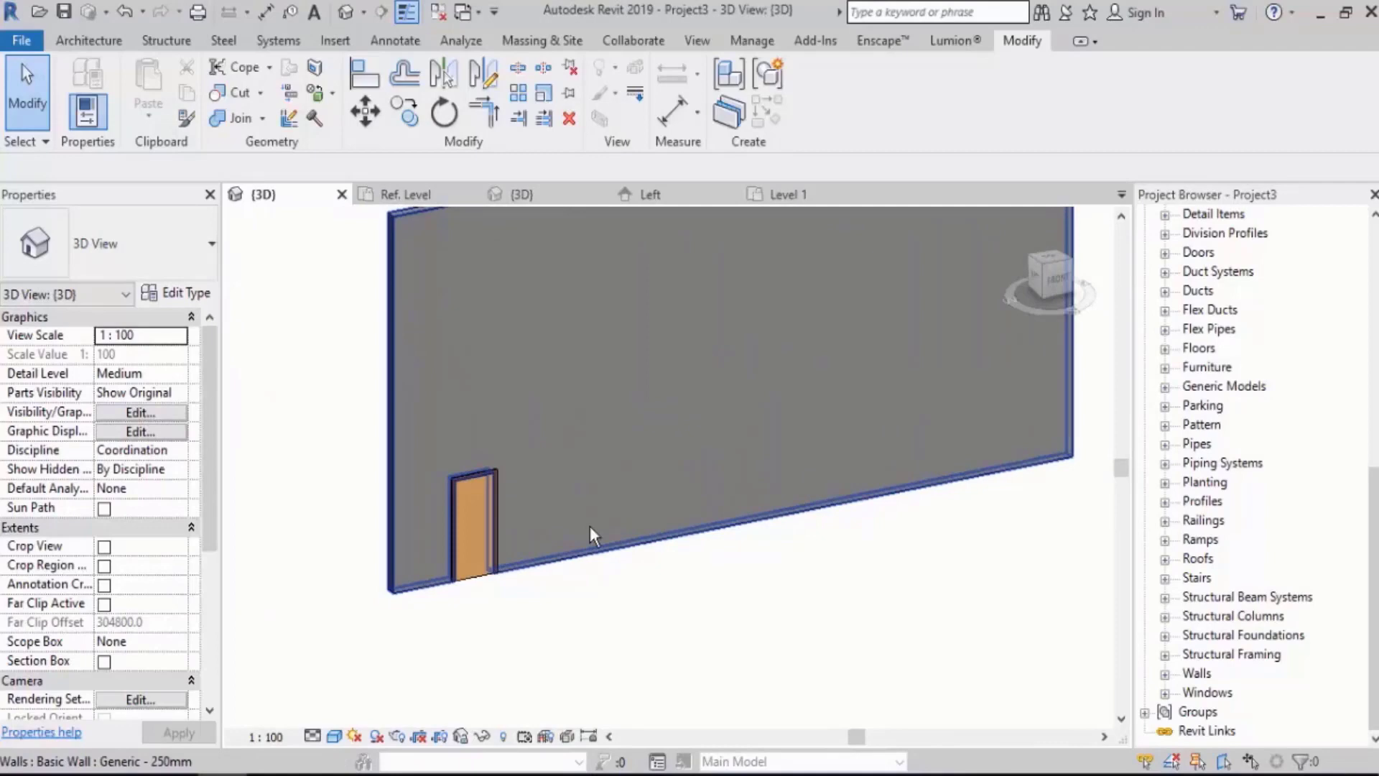
scroll(431, 582, up, 4)
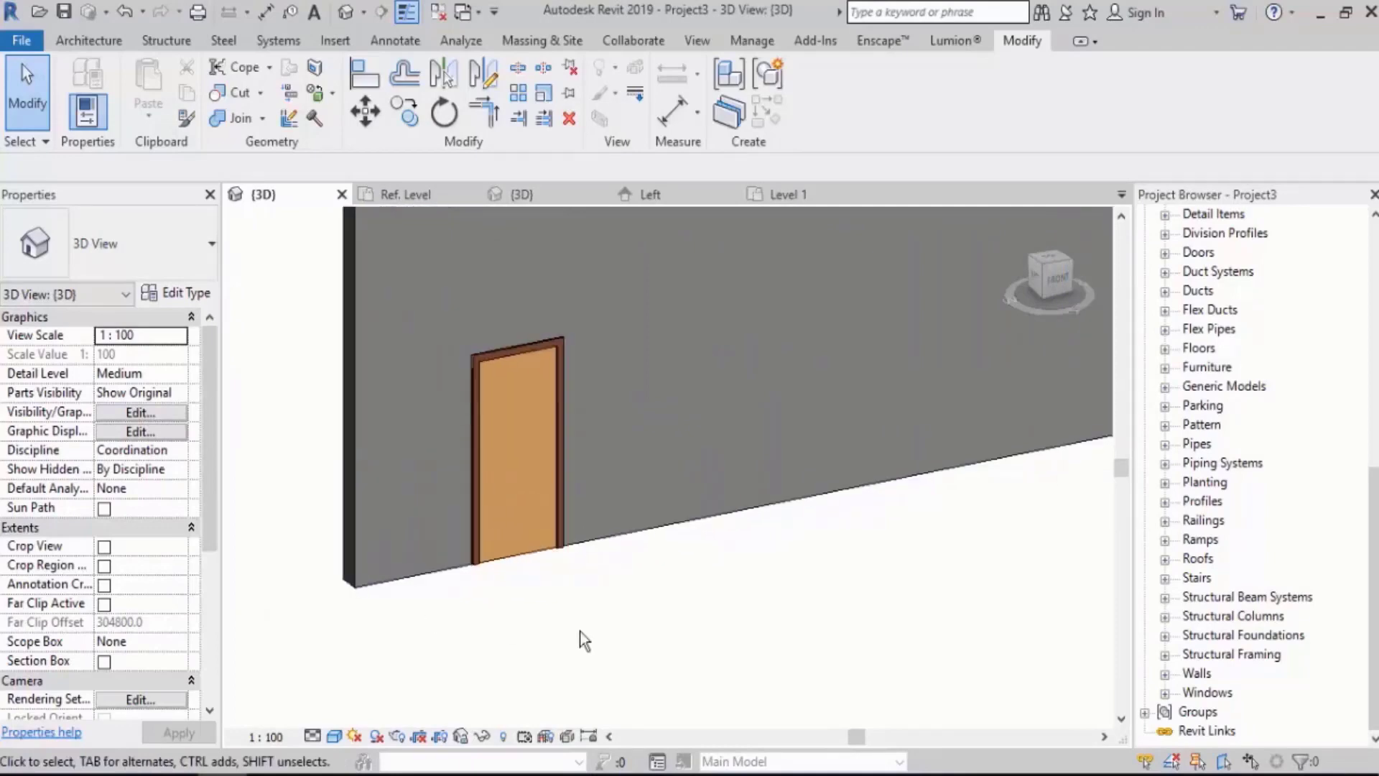
scroll(576, 477, up, 3)
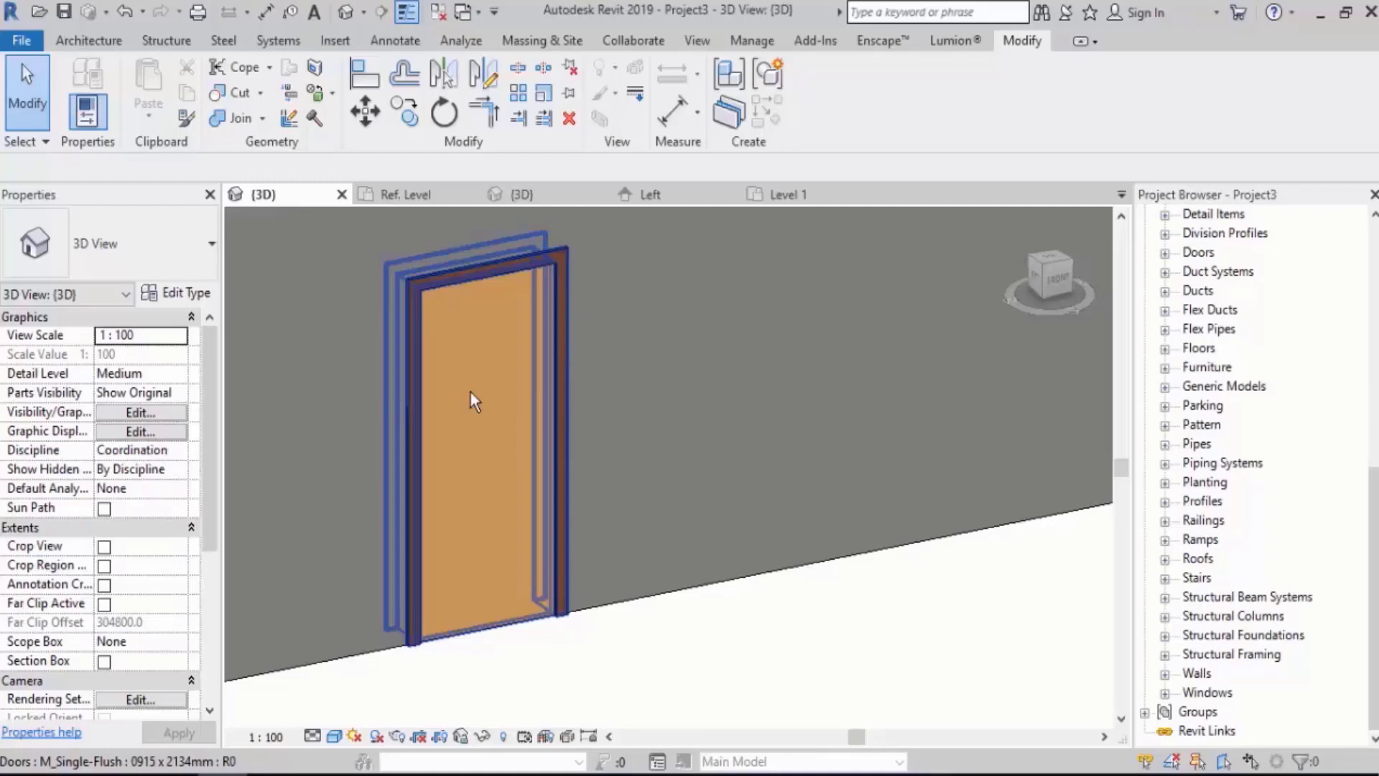
scroll(472, 392, down, 5)
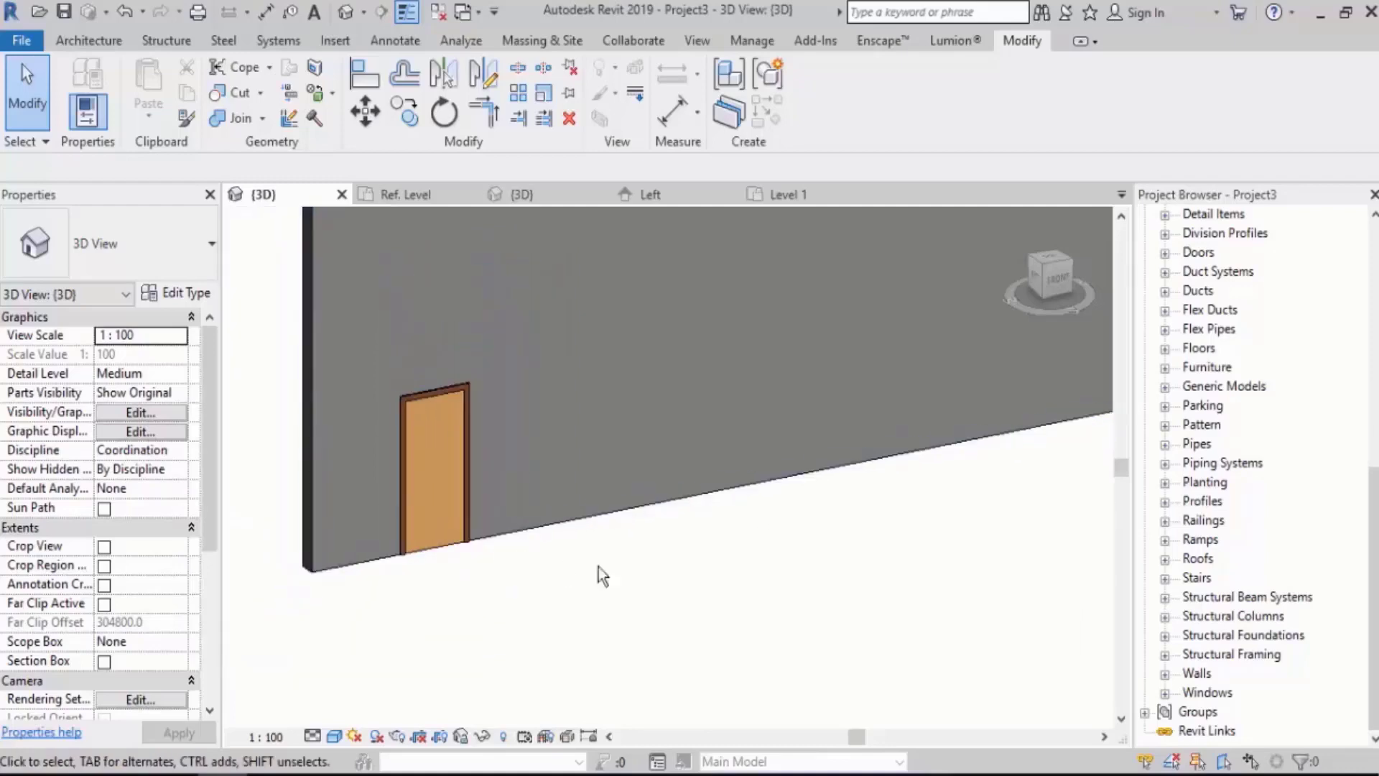
middle_drag(590, 594, 512, 609)
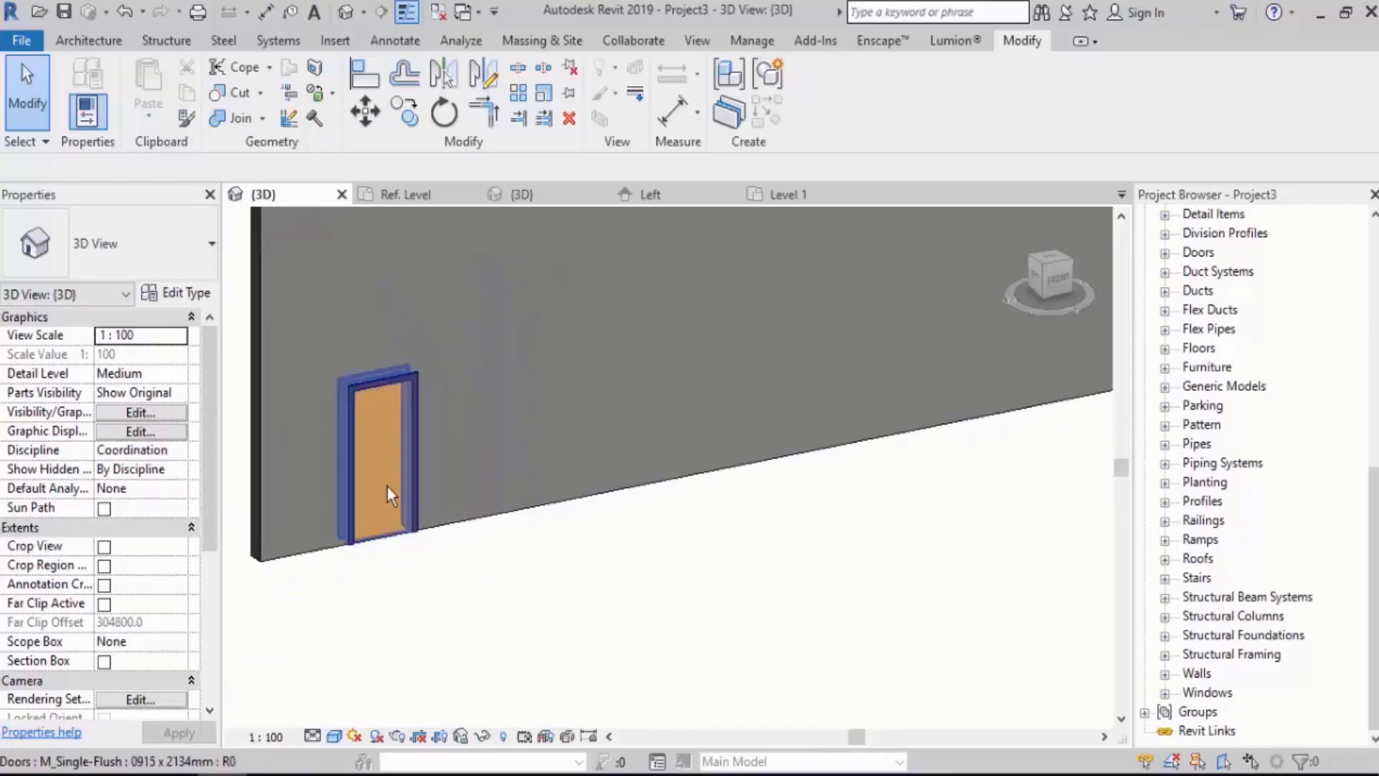
scroll(431, 503, up, 2)
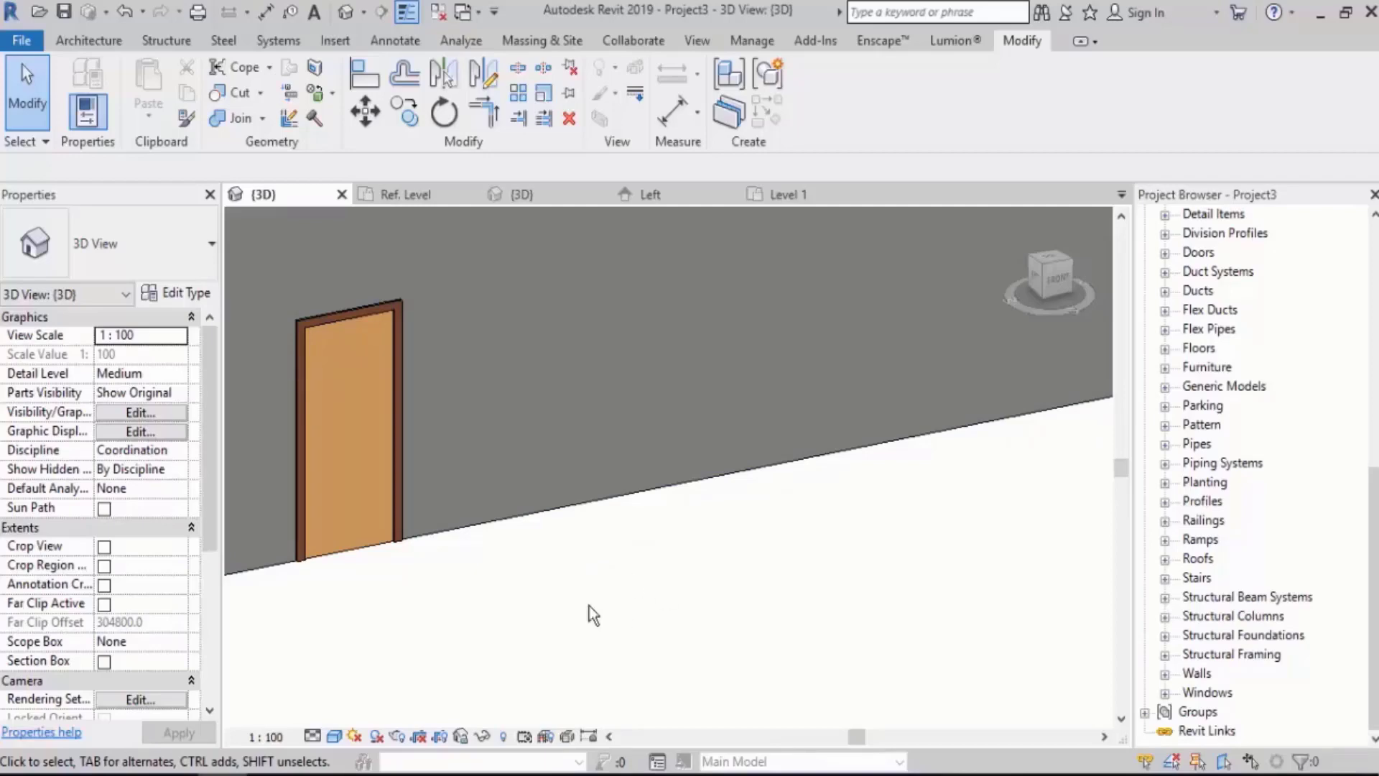
Look through the project's family categories, expand Annotation Symbols and check the commands available for M_Callout Head.
drag(1373, 565, 1369, 356)
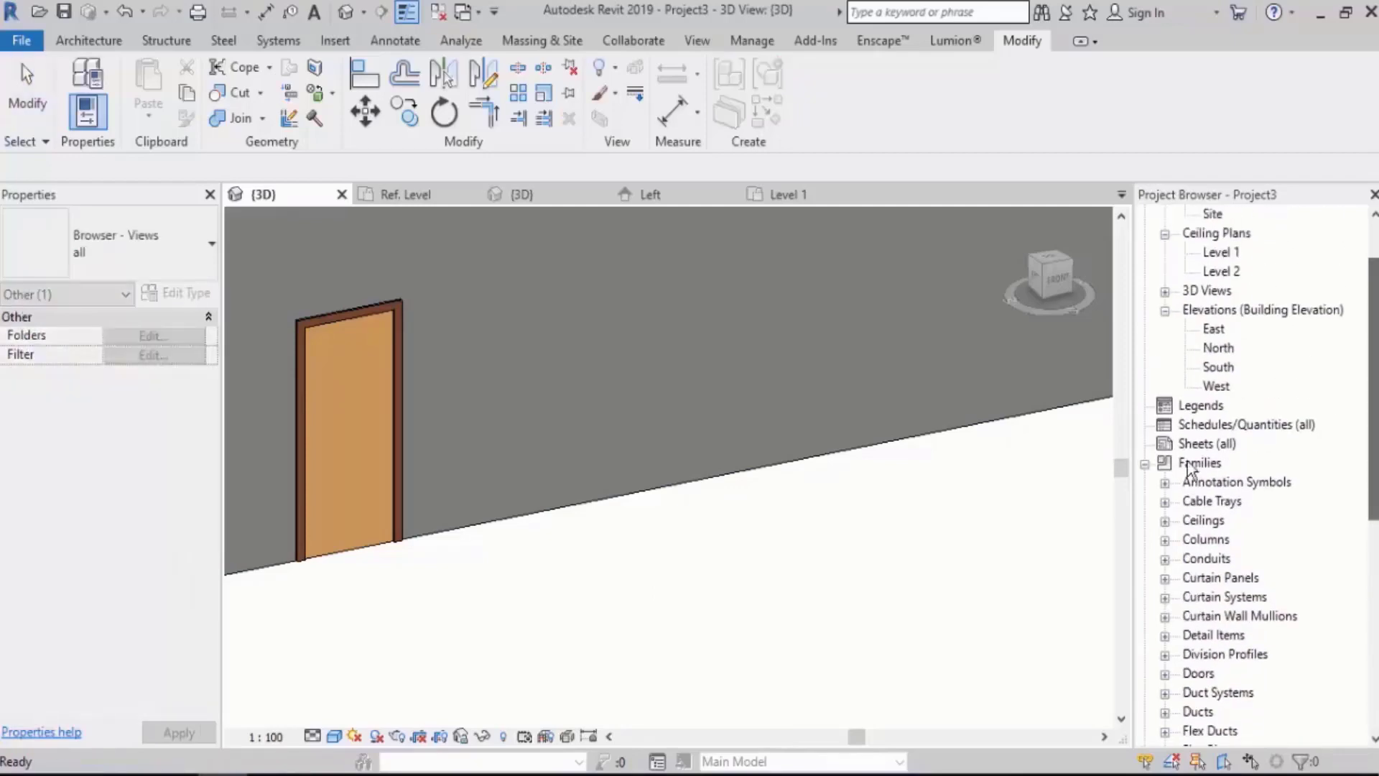
scroll(1213, 575, down, 3)
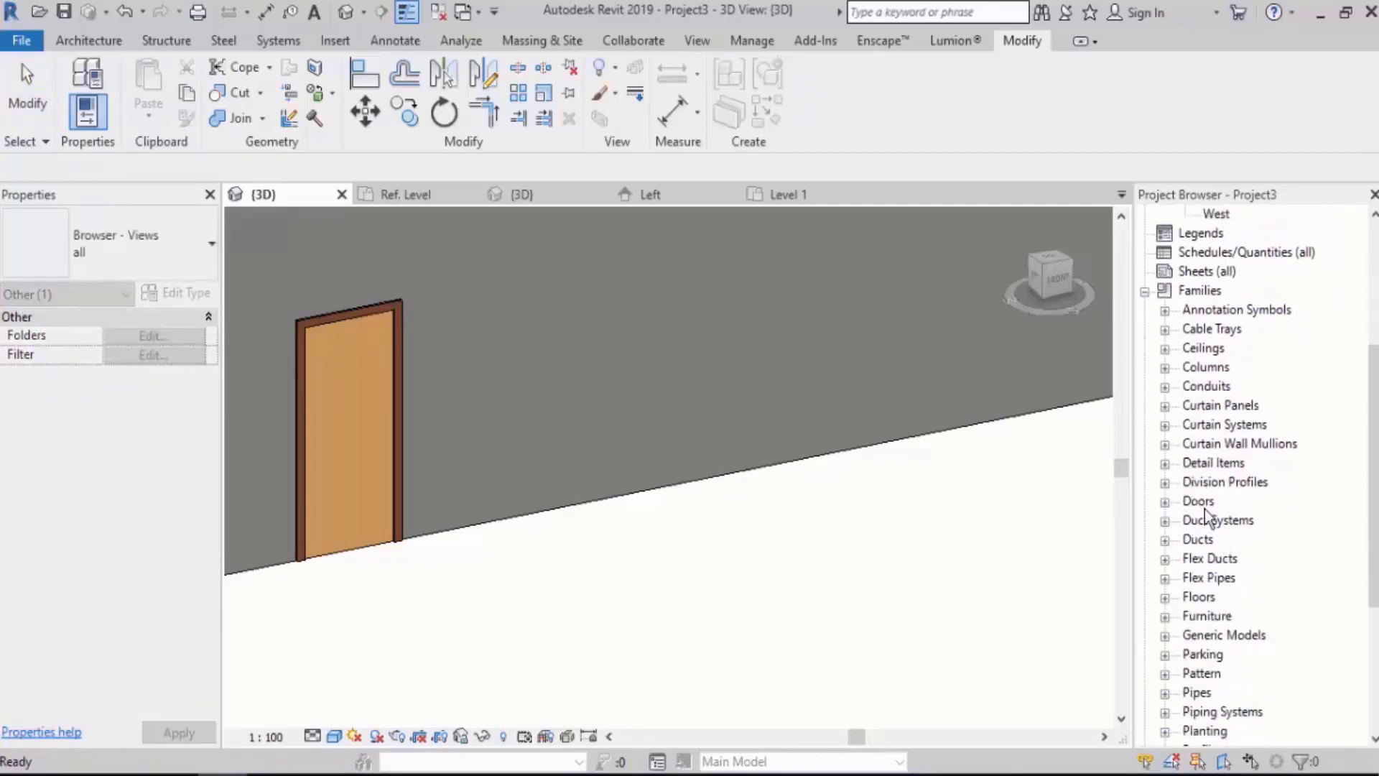
right_click(1206, 506)
right_click(1211, 459)
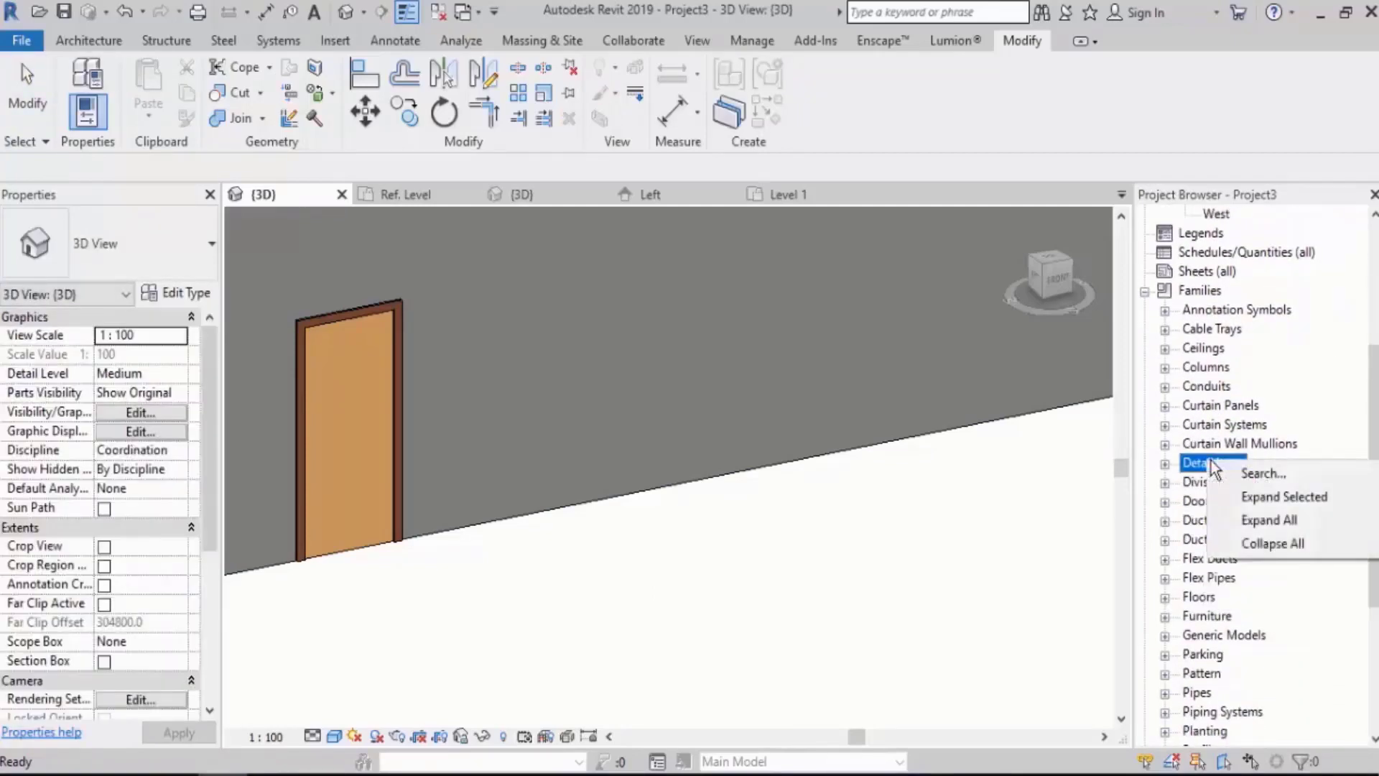
right_click(1185, 310)
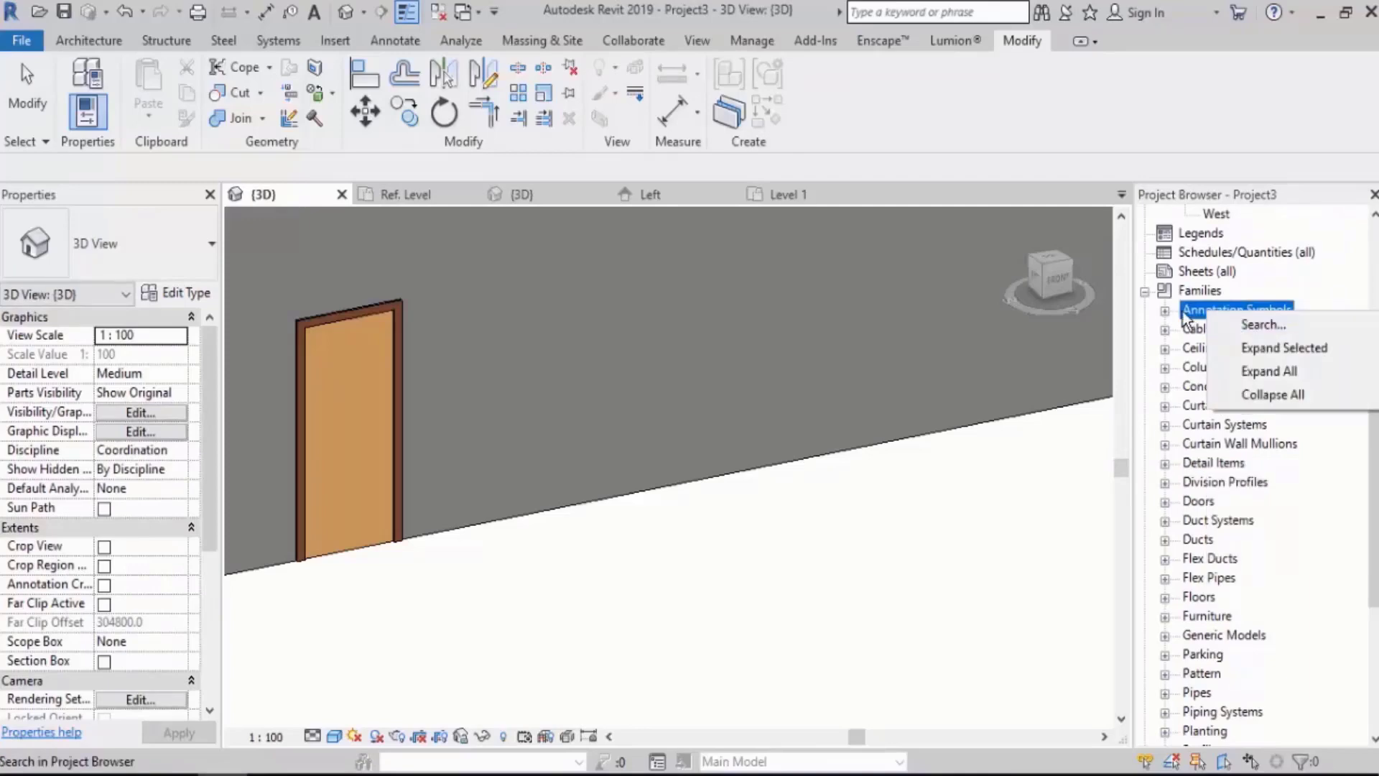
click(1164, 310)
right_click(1231, 317)
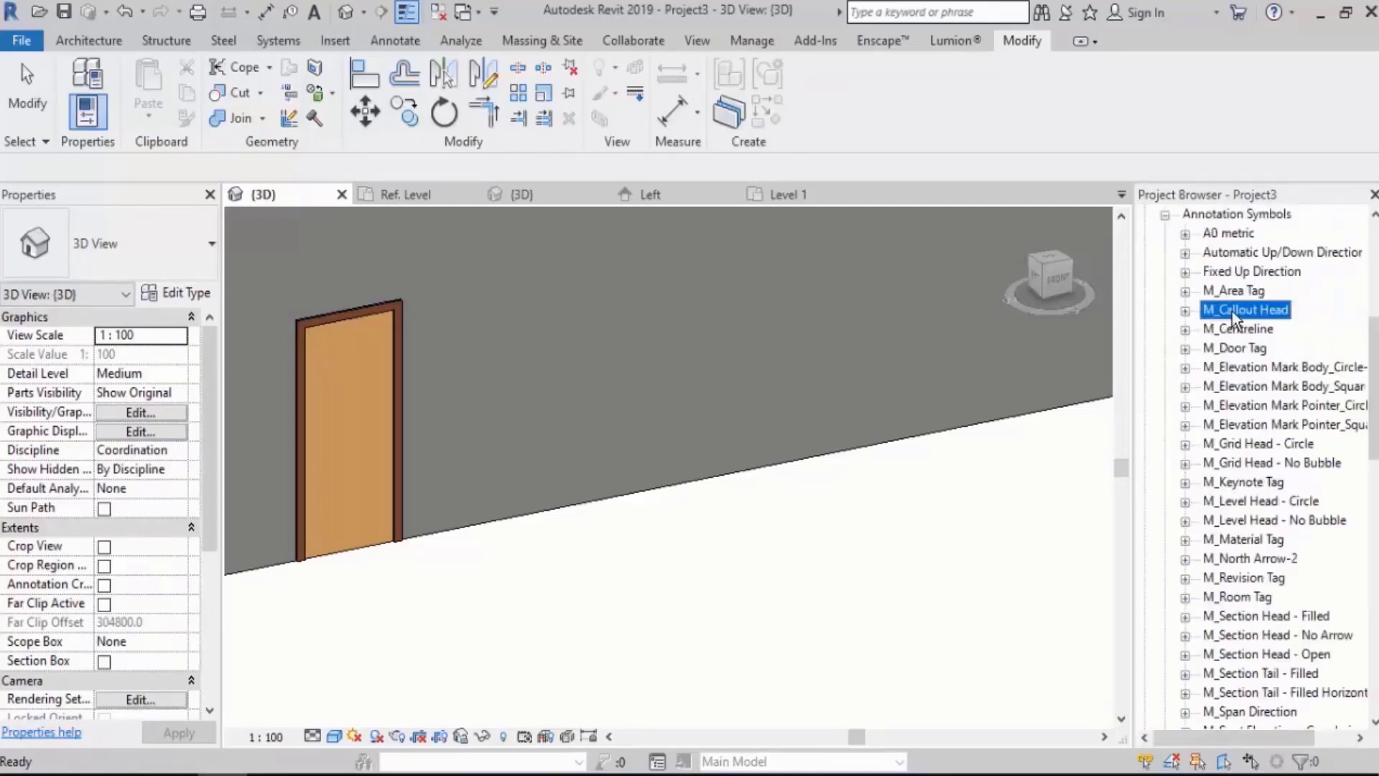
click(931, 536)
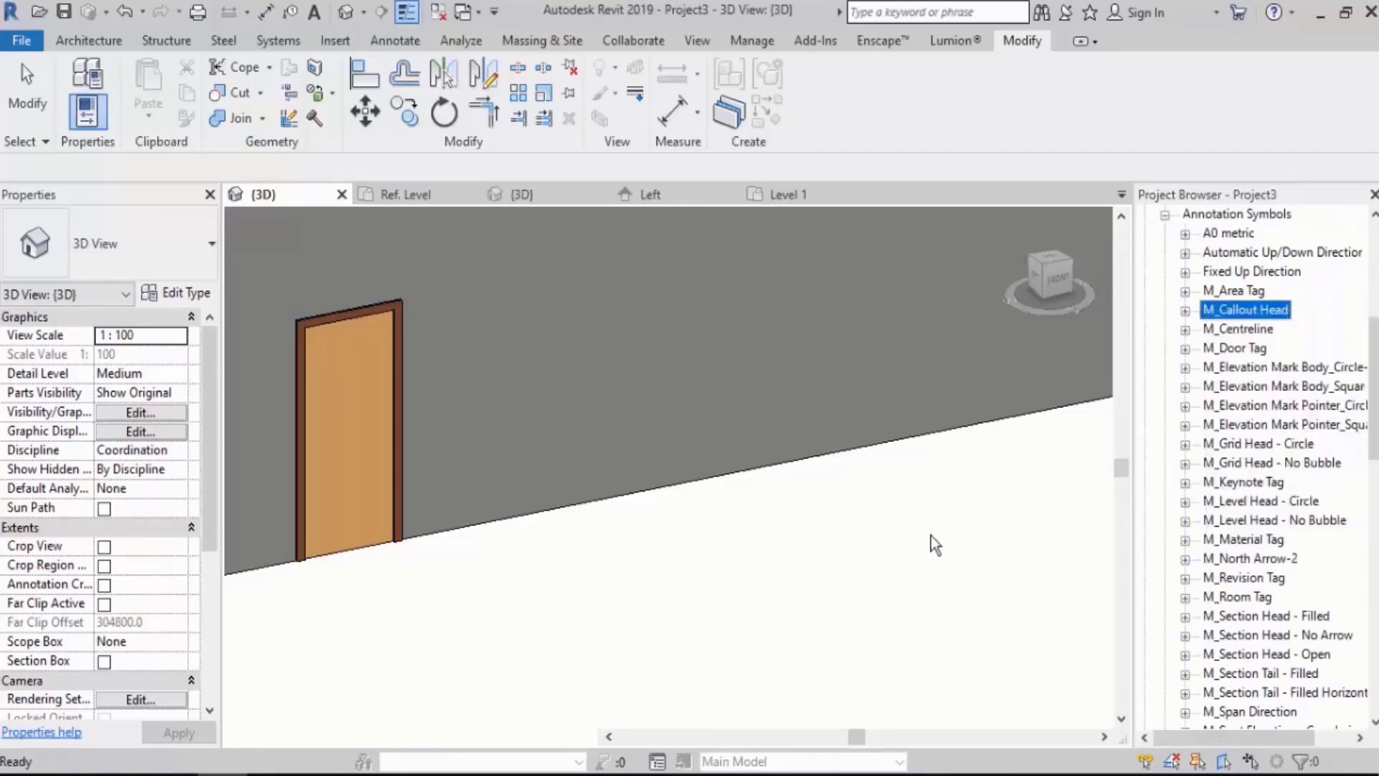
Select the door in the straight wall and check the family editing command offered for it.
scroll(770, 564, down, 3)
middle_drag(770, 565, 725, 577)
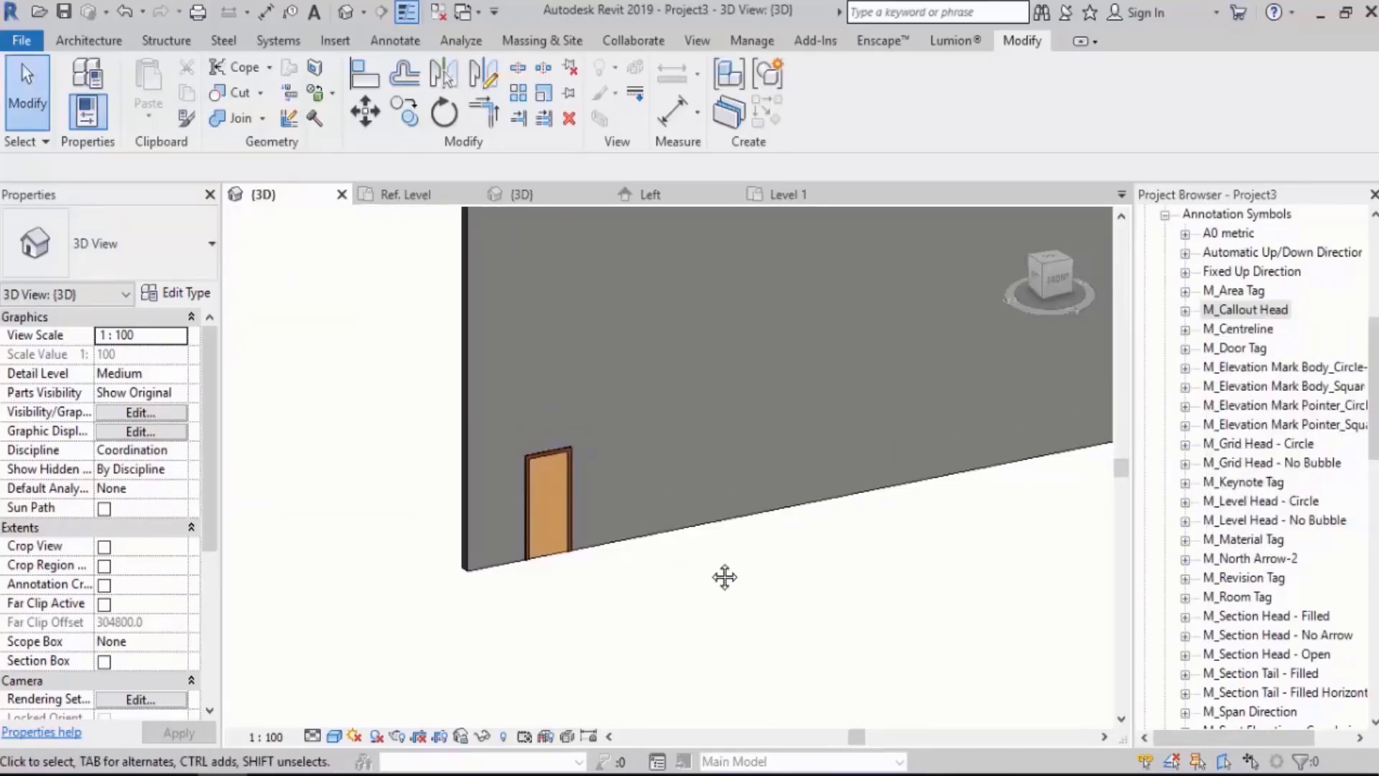
middle_drag(671, 588, 647, 602)
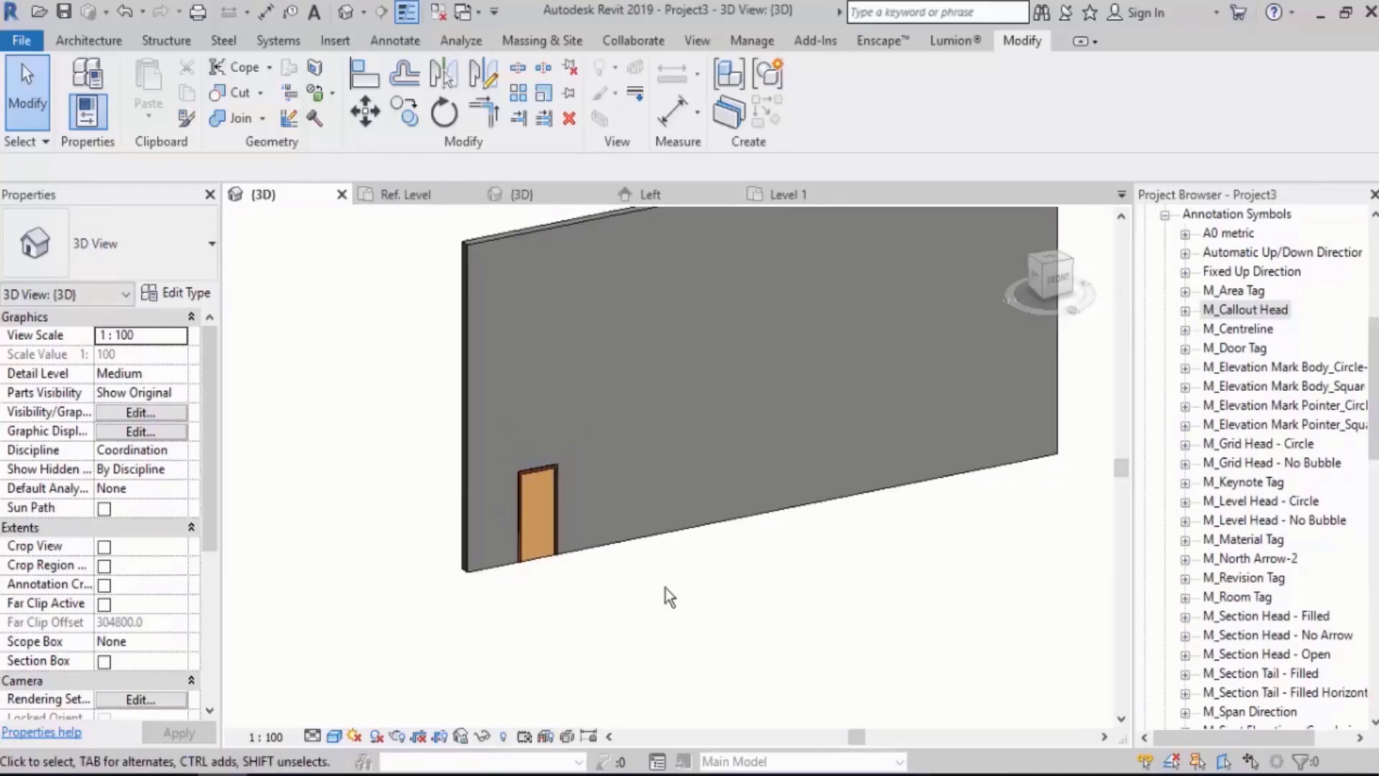
scroll(682, 557, up, 2)
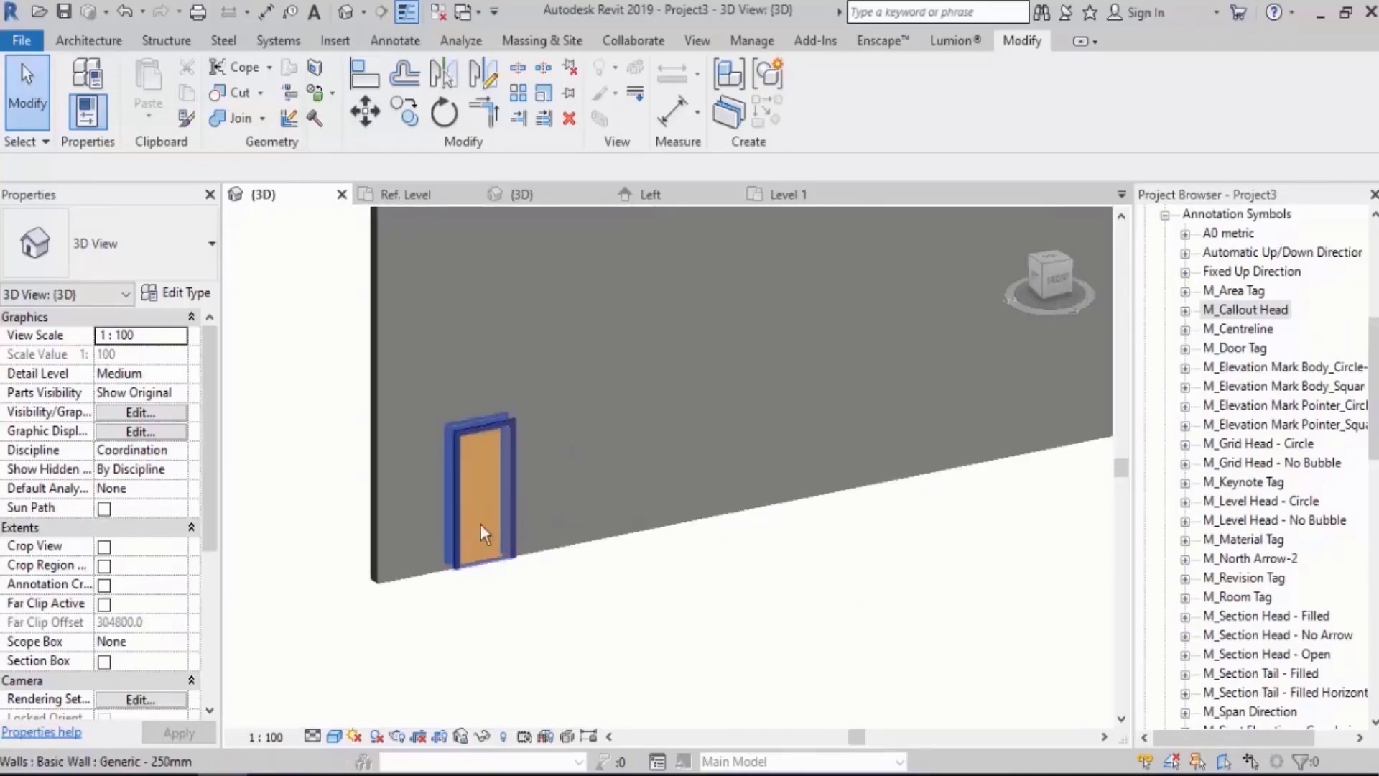
click(476, 485)
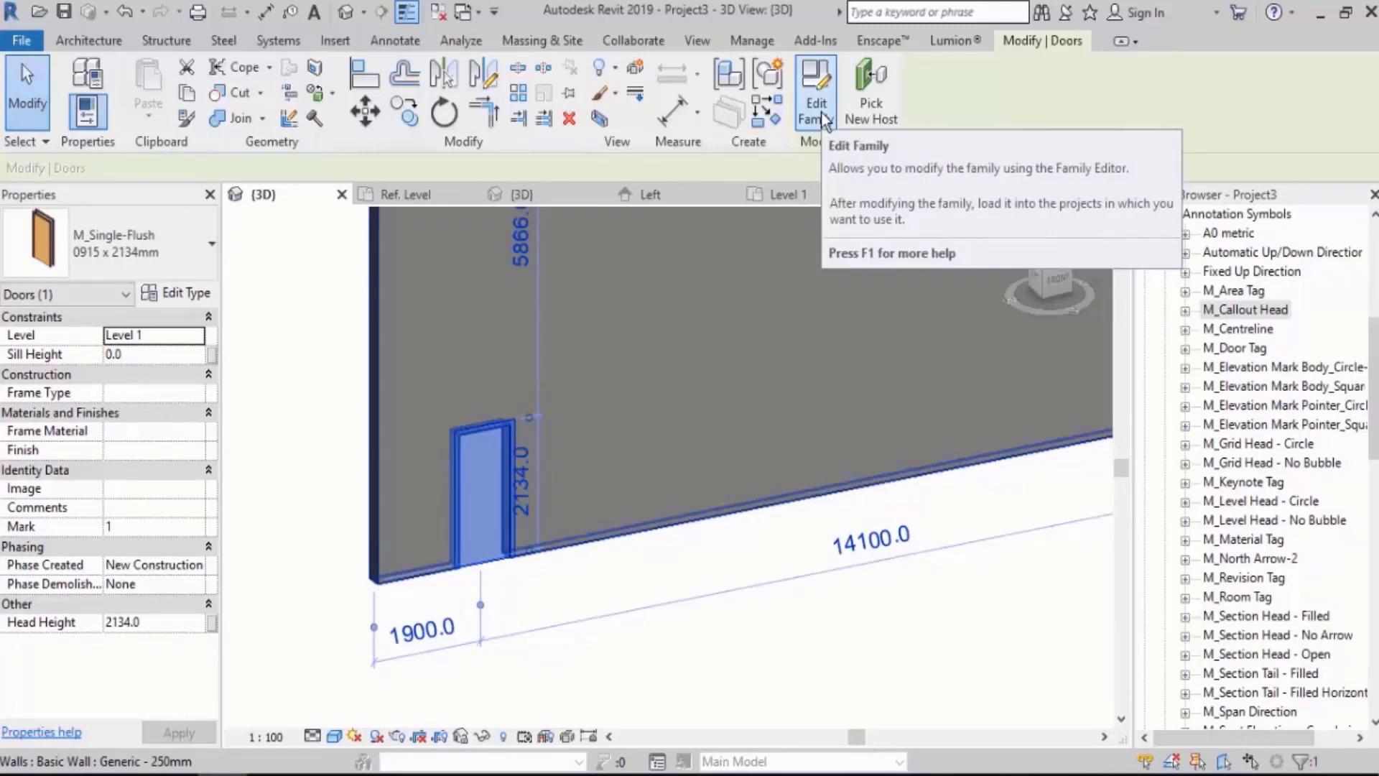
click(719, 635)
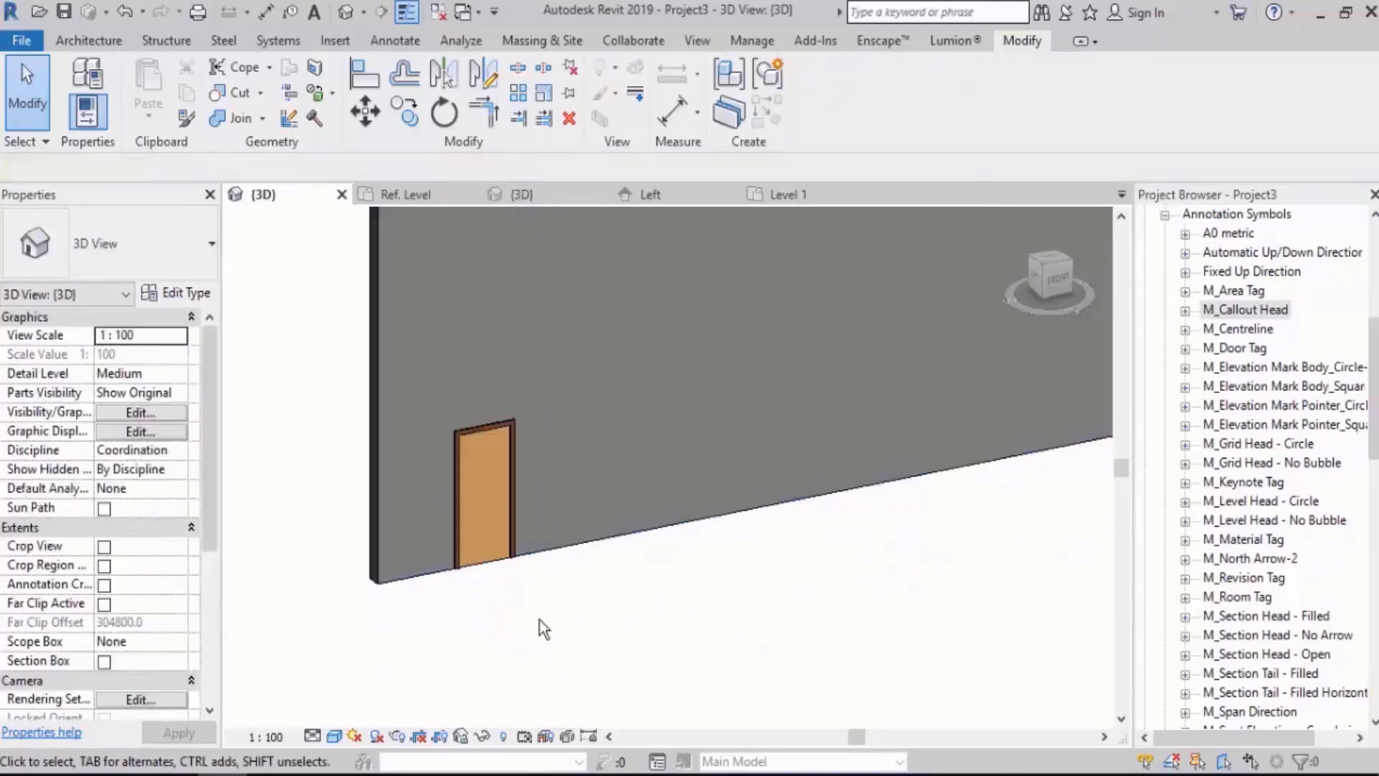
click(486, 509)
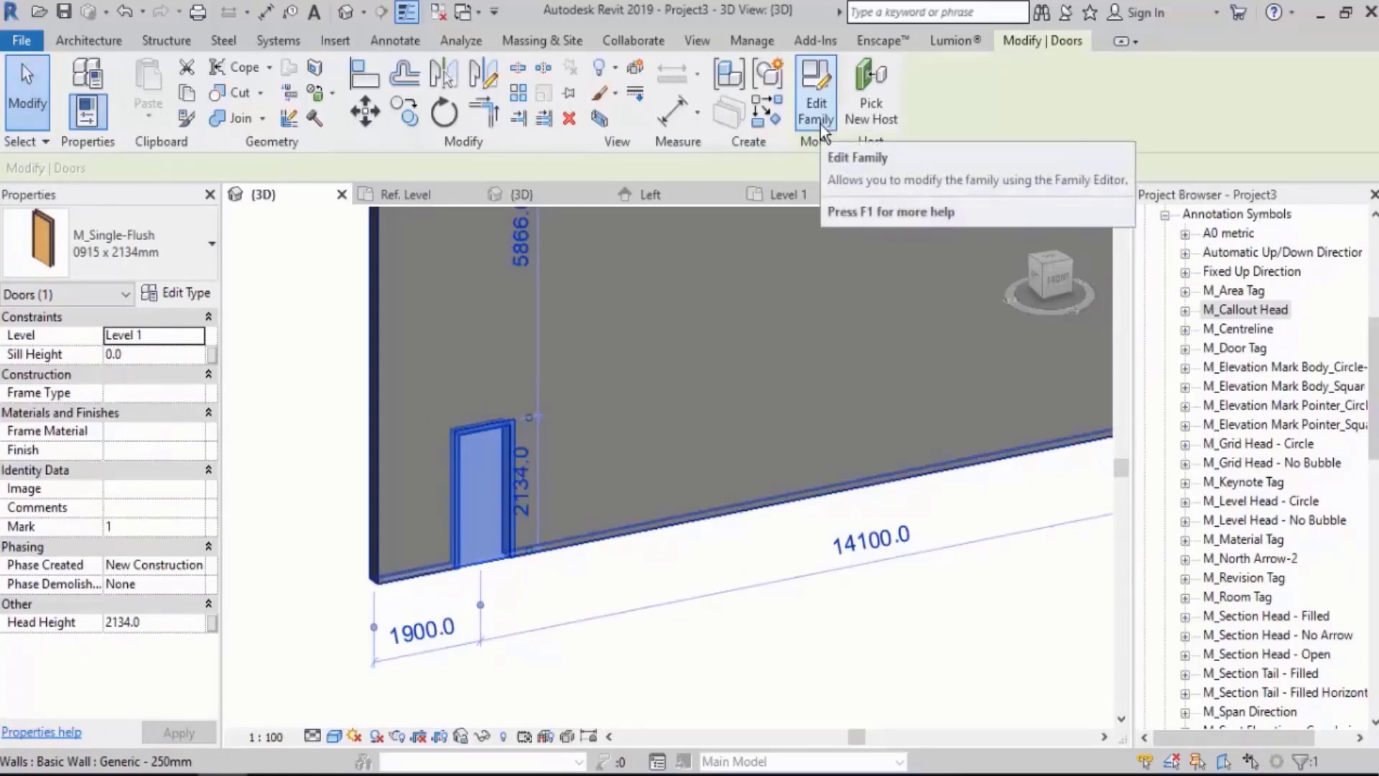
Collapse Annotation Symbols, expand the Doors family M_Single-Flush and check the commands available for it.
click(1164, 215)
click(1165, 425)
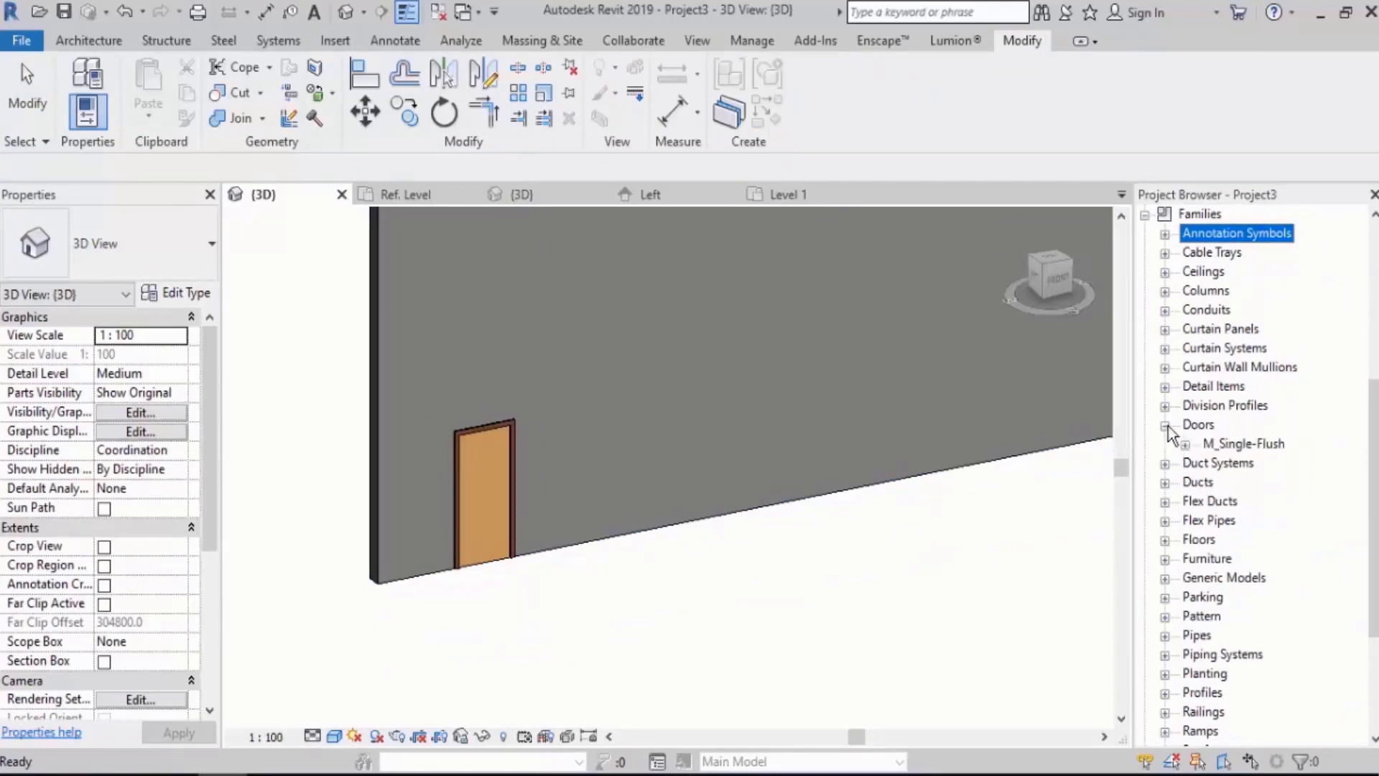
click(1185, 444)
click(1221, 444)
right_click(1207, 445)
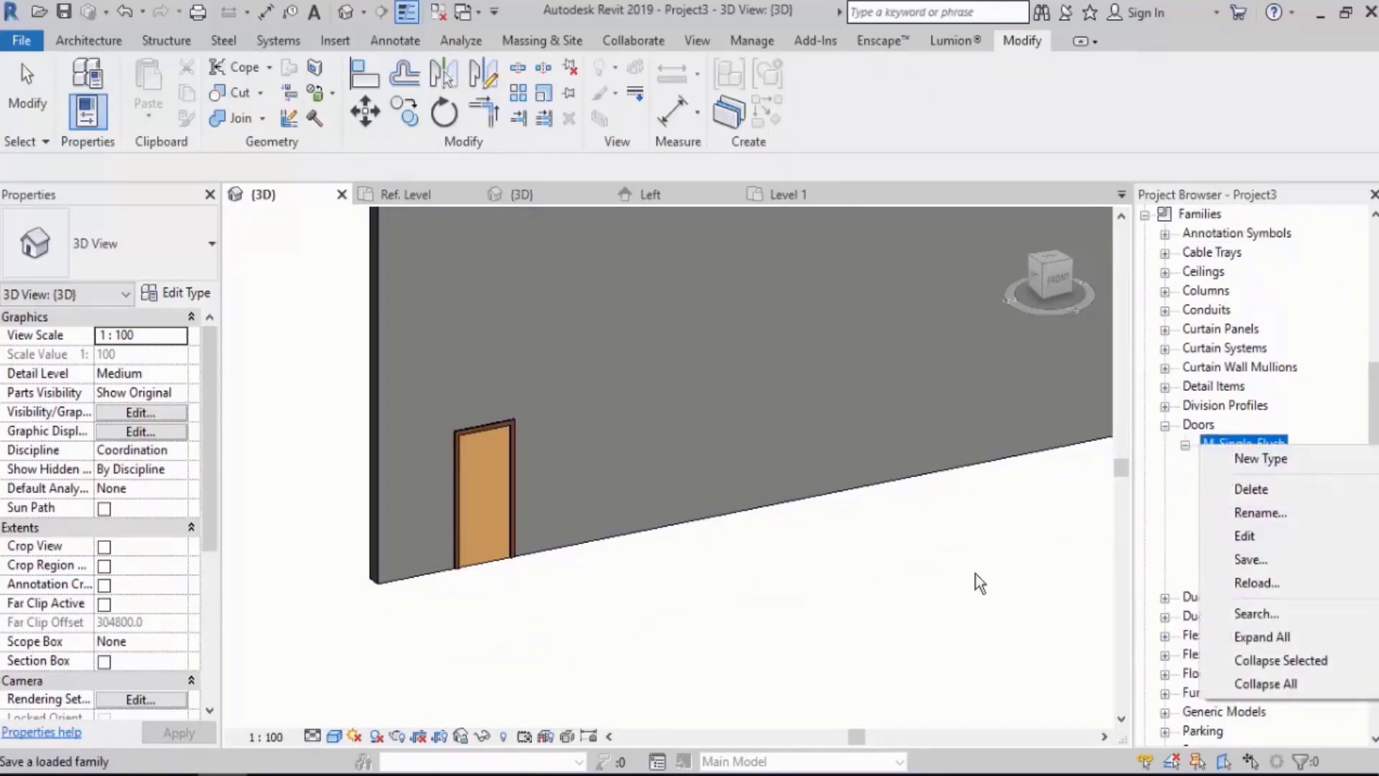
Open the family of the straight wall's M_Single-Flush door for editing.
click(505, 506)
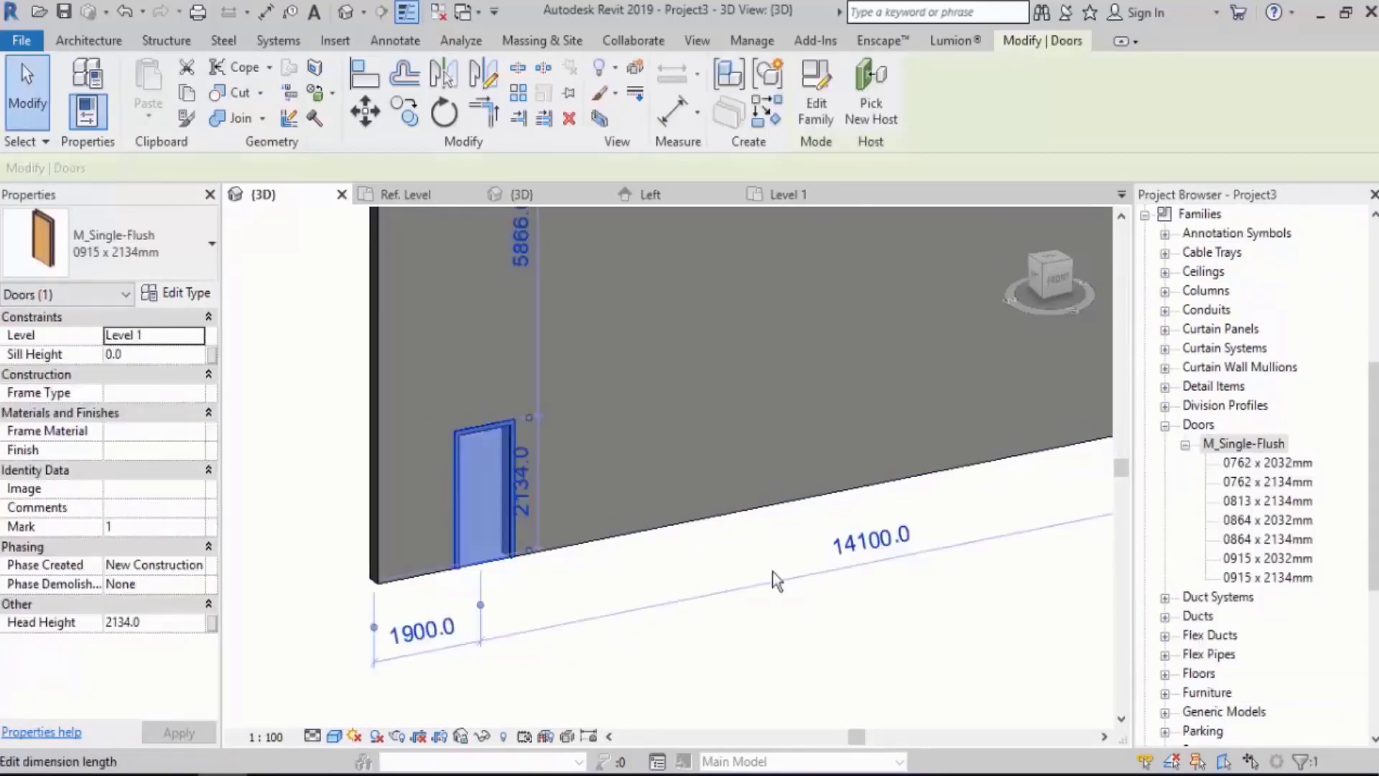
click(817, 108)
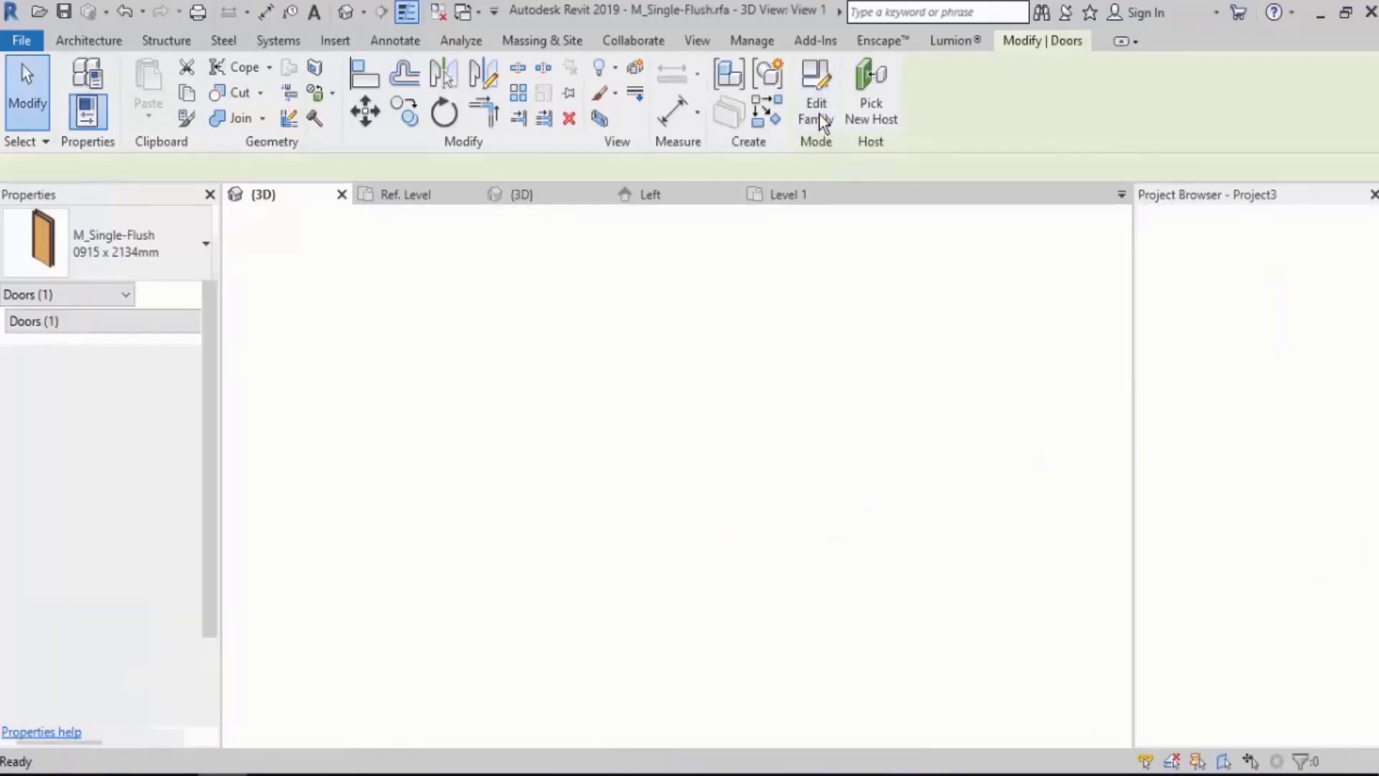
mouse_move(446, 309)
shift+middle_down()
mouse_move(630, 439)
mouse_move(707, 348)
shift+middle_up()
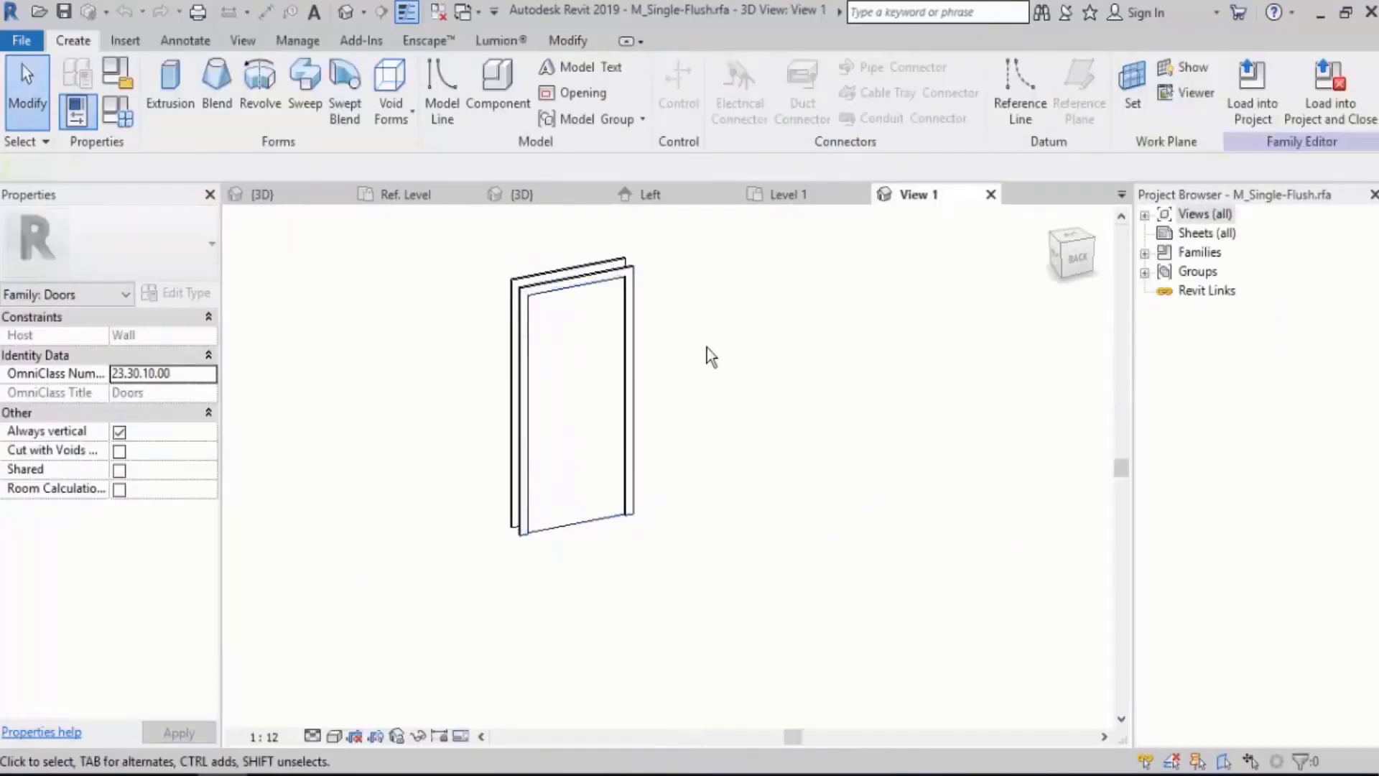
middle_drag(722, 405, 772, 417)
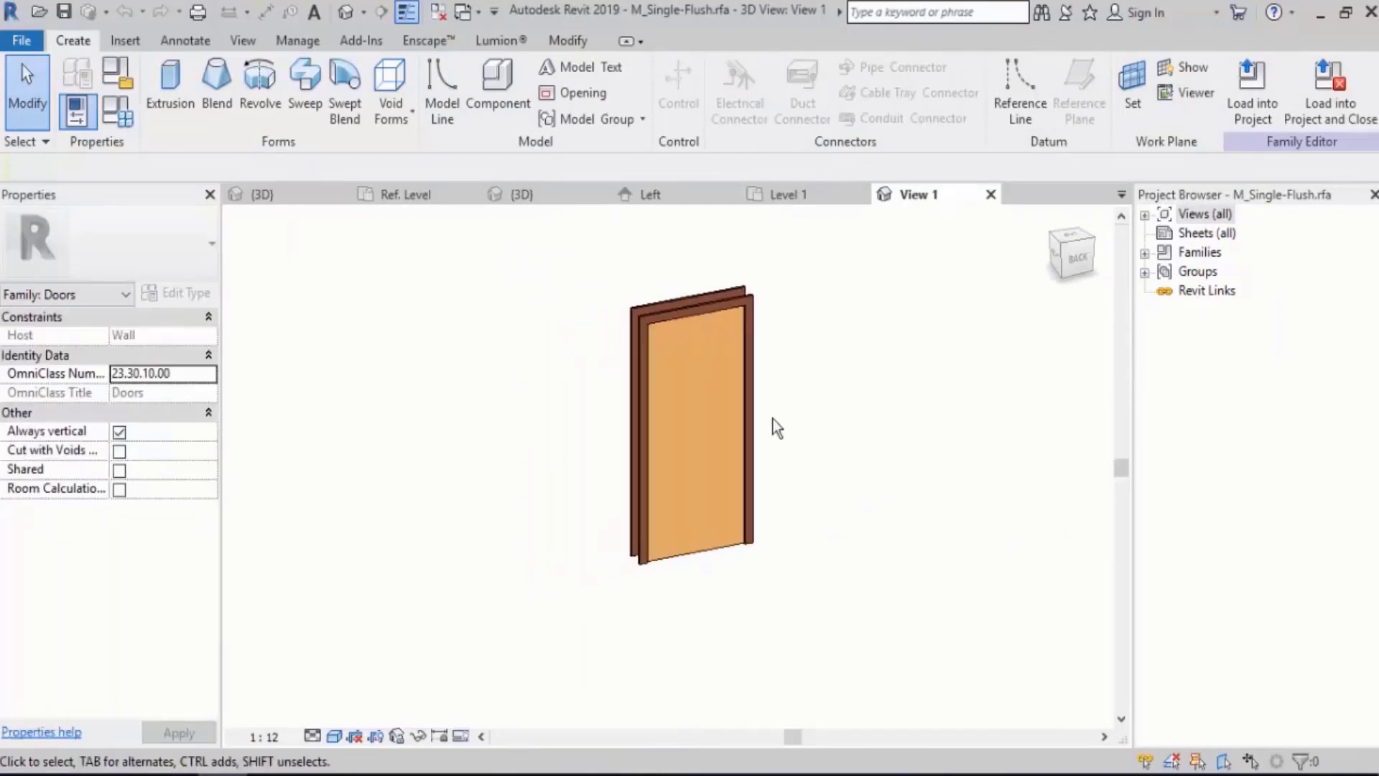
scroll(772, 428, up, 3)
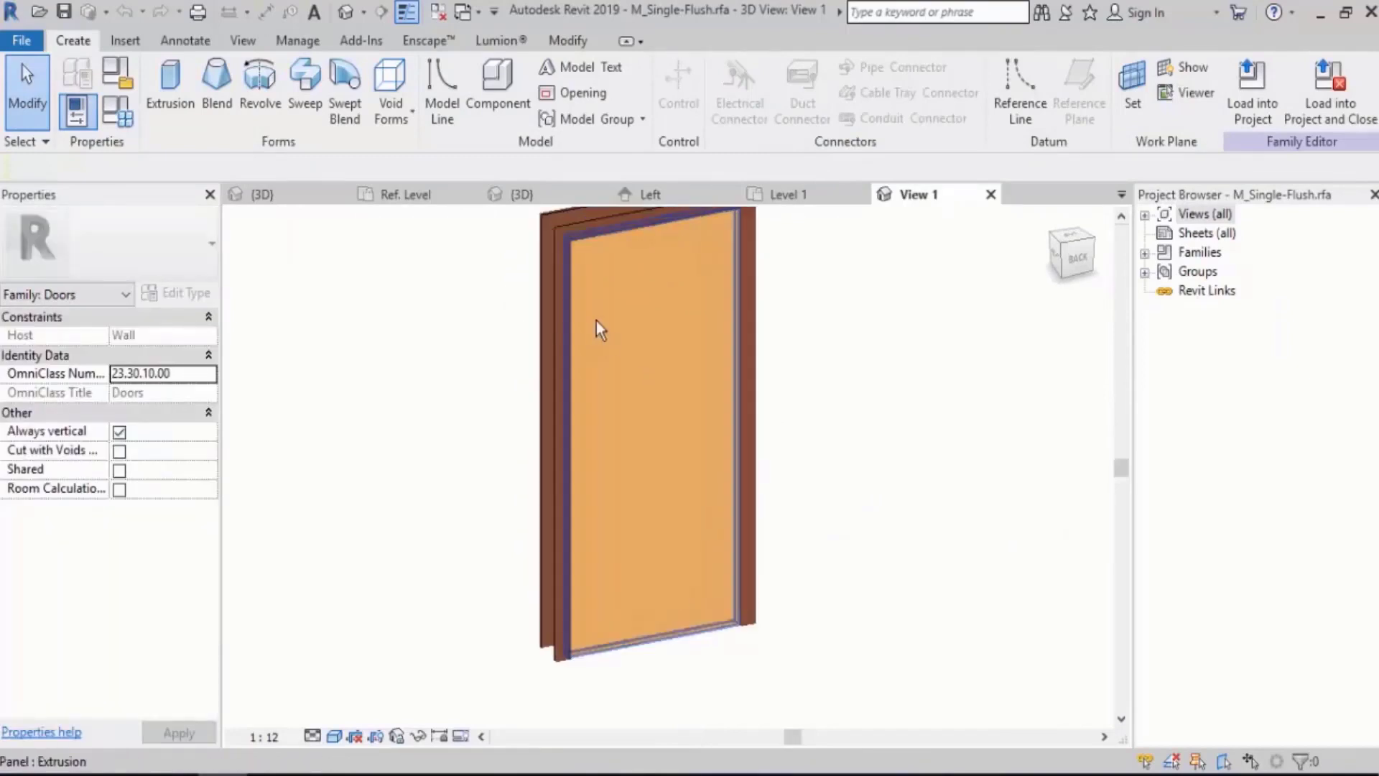
Edit the door panel's extrusion by sketching a tall narrow rectangle inside its outline to cut an opening, and finish the edit.
click(596, 321)
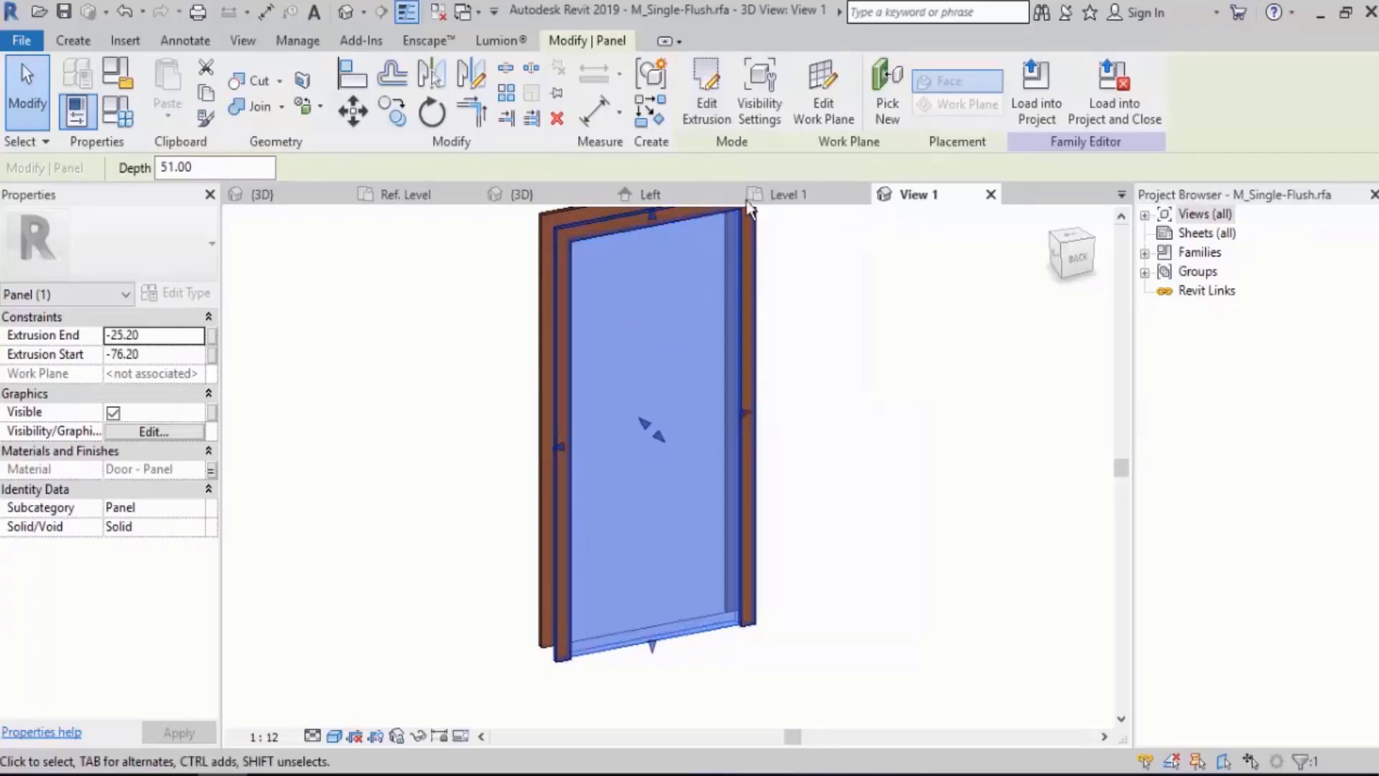
click(707, 93)
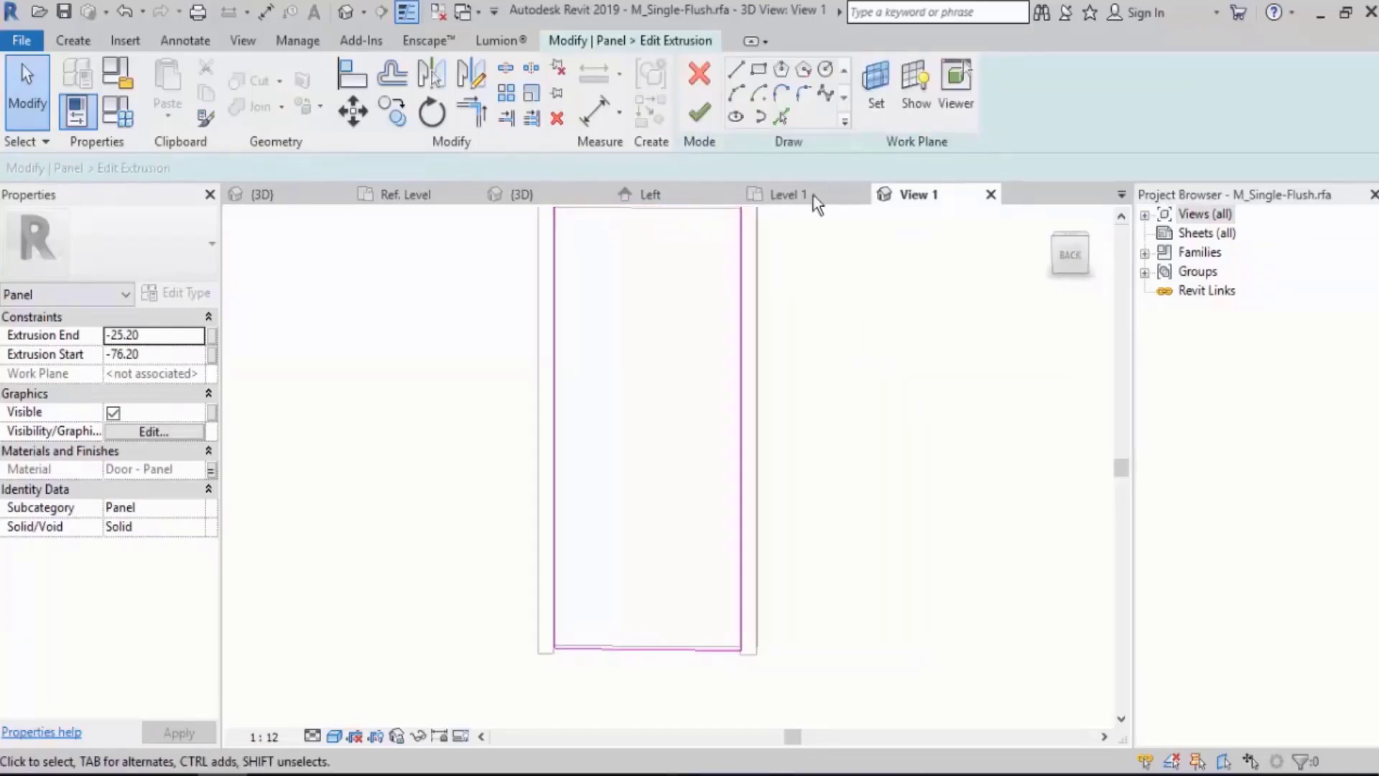
click(758, 69)
click(670, 275)
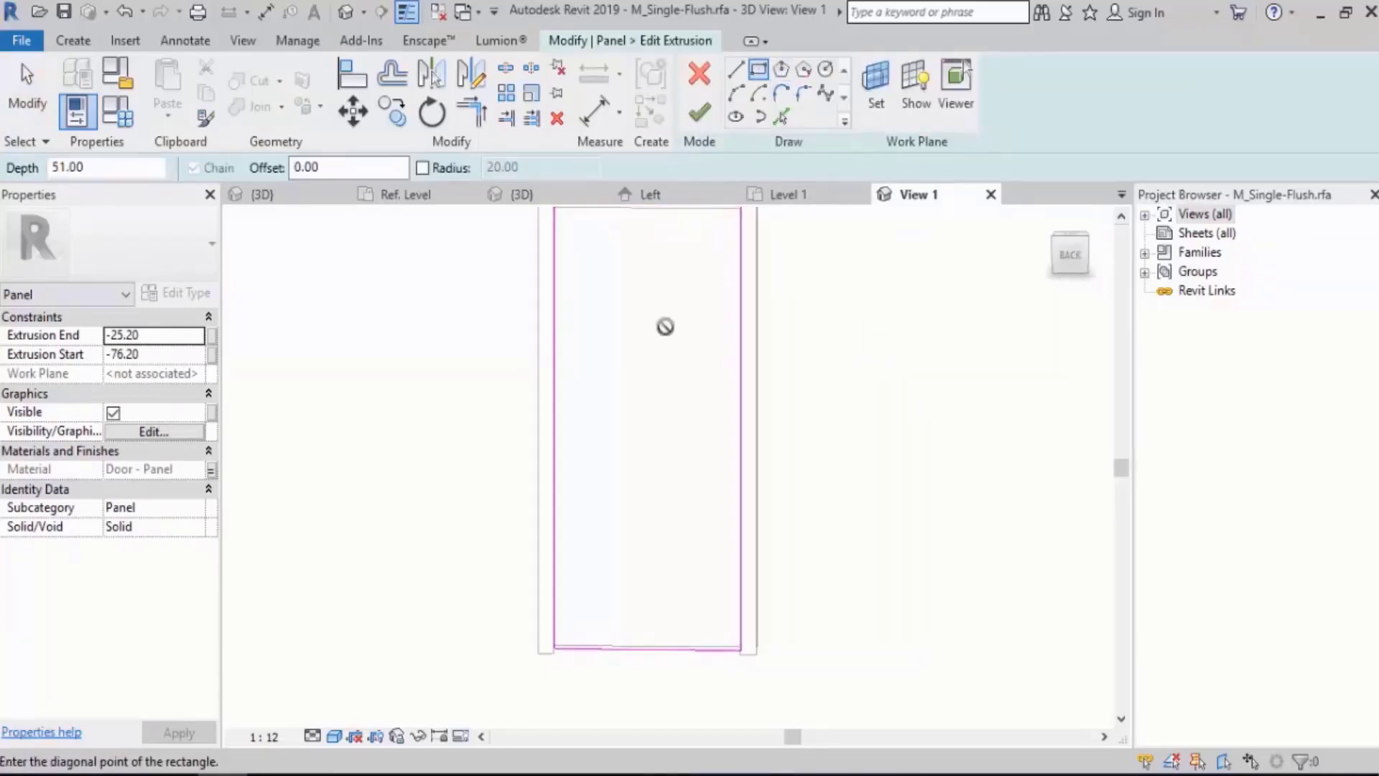
click(618, 568)
click(700, 112)
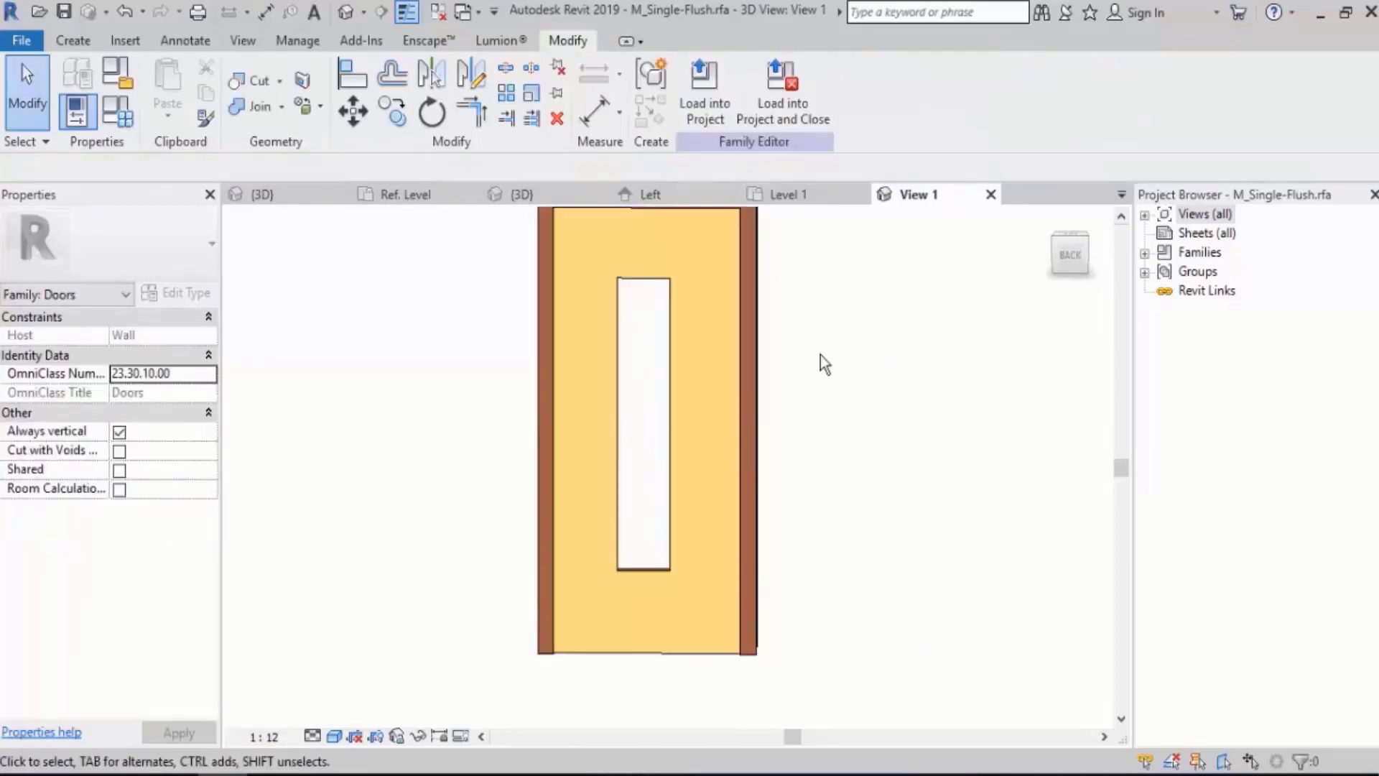
Open the Front elevation view of the door family.
click(1145, 214)
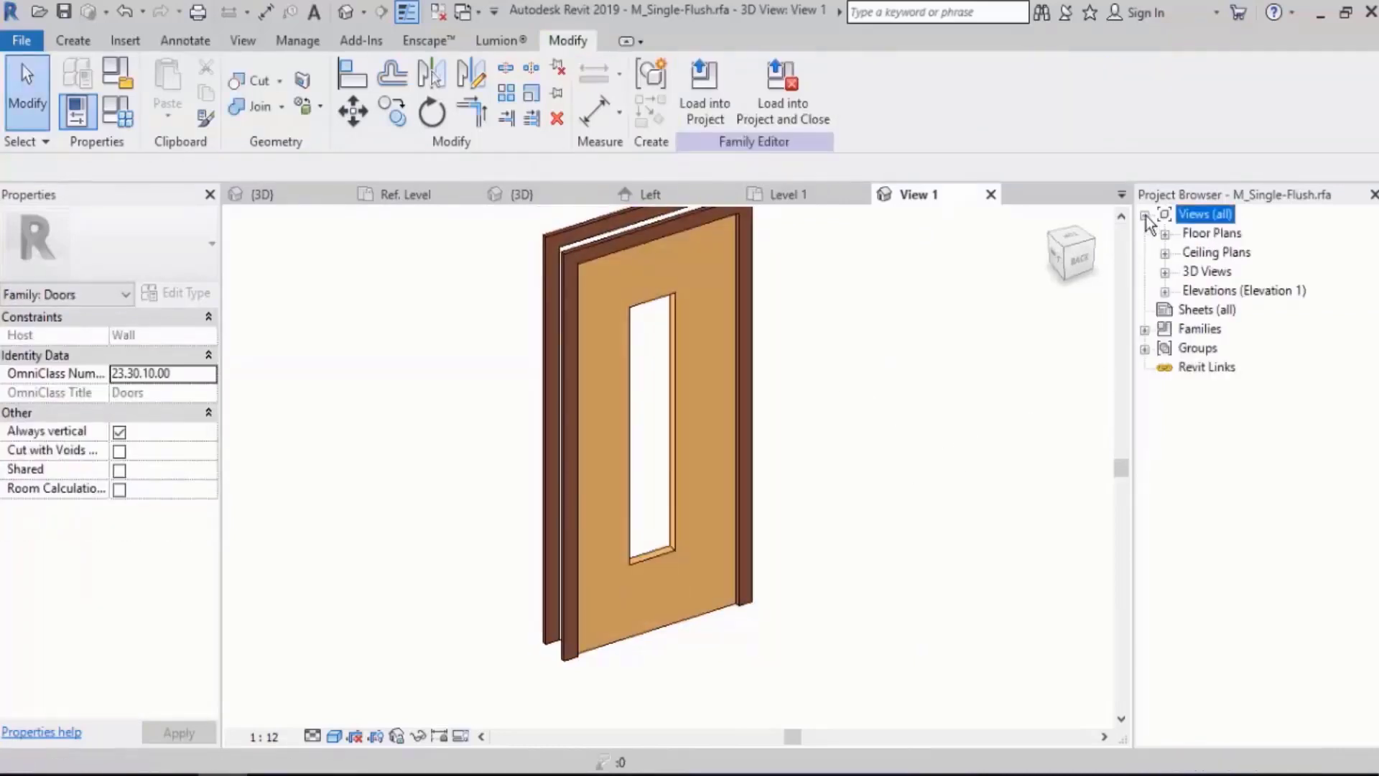
double_click(1211, 233)
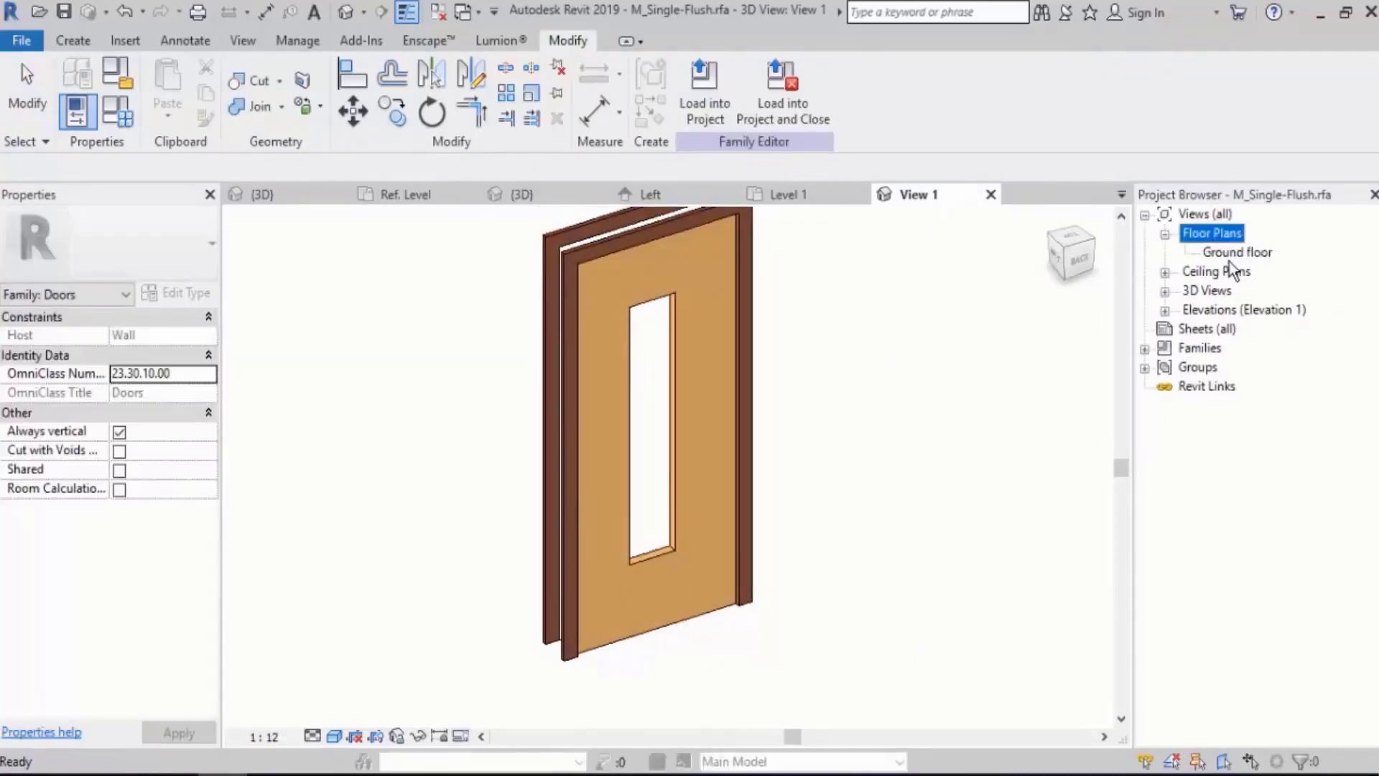
double_click(1213, 309)
click(1218, 350)
double_click(1218, 351)
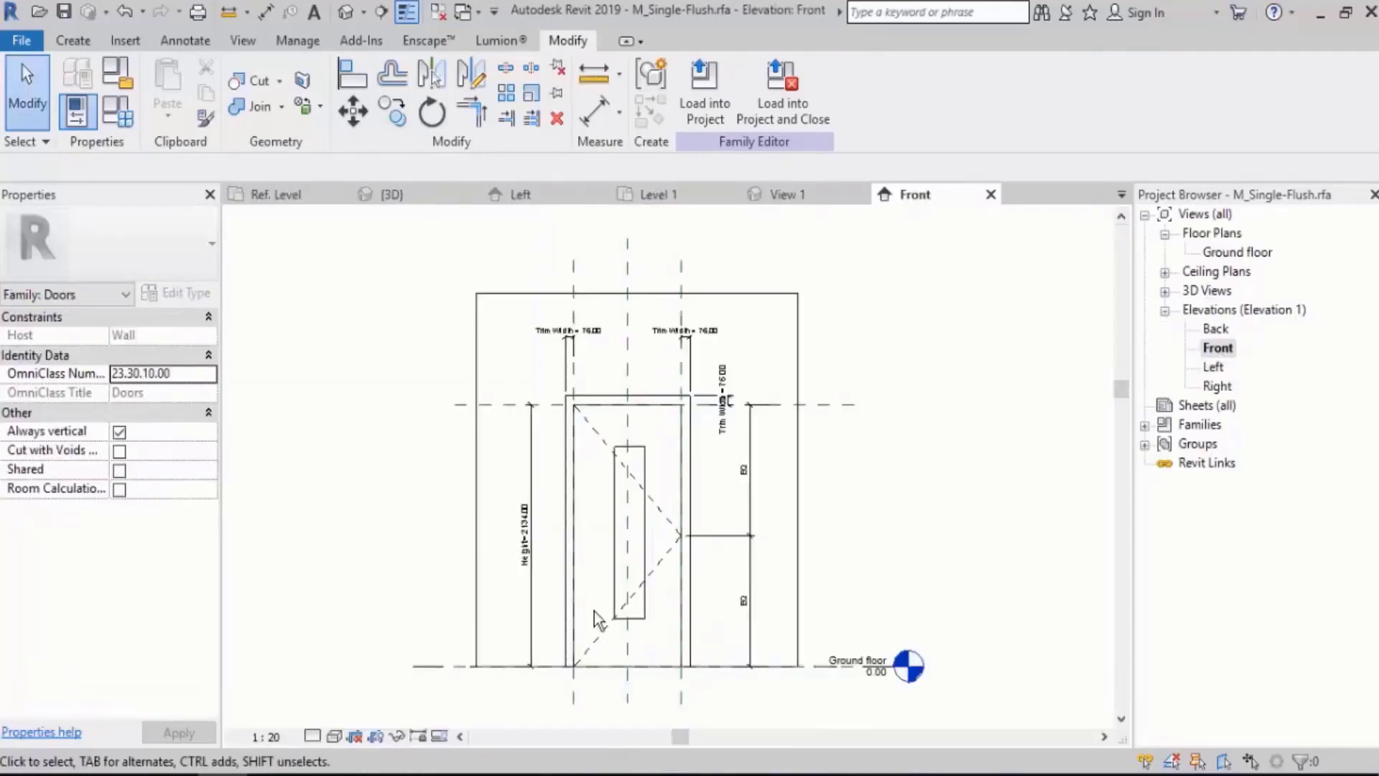
Start a new extrusion in the Front elevation and pick the door panel's face as its work plane.
click(75, 41)
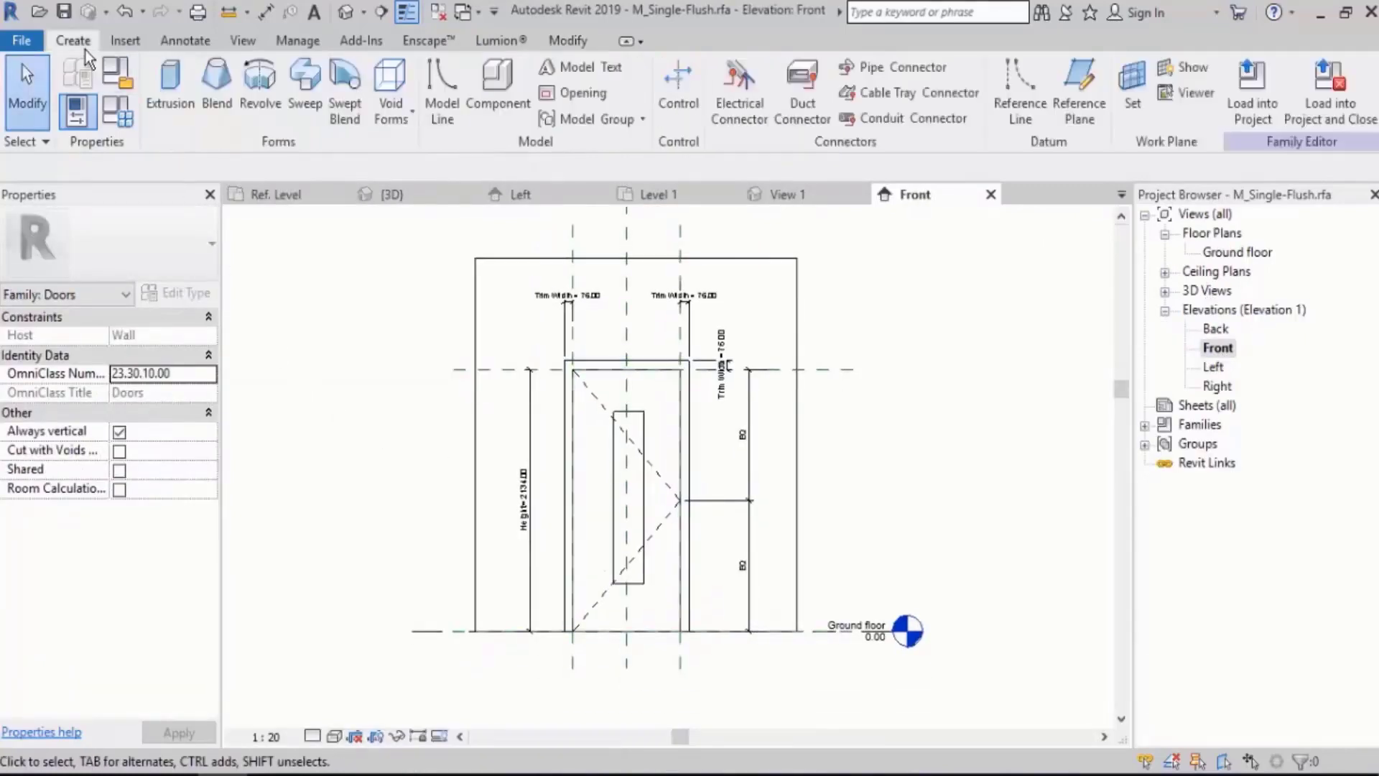
click(171, 108)
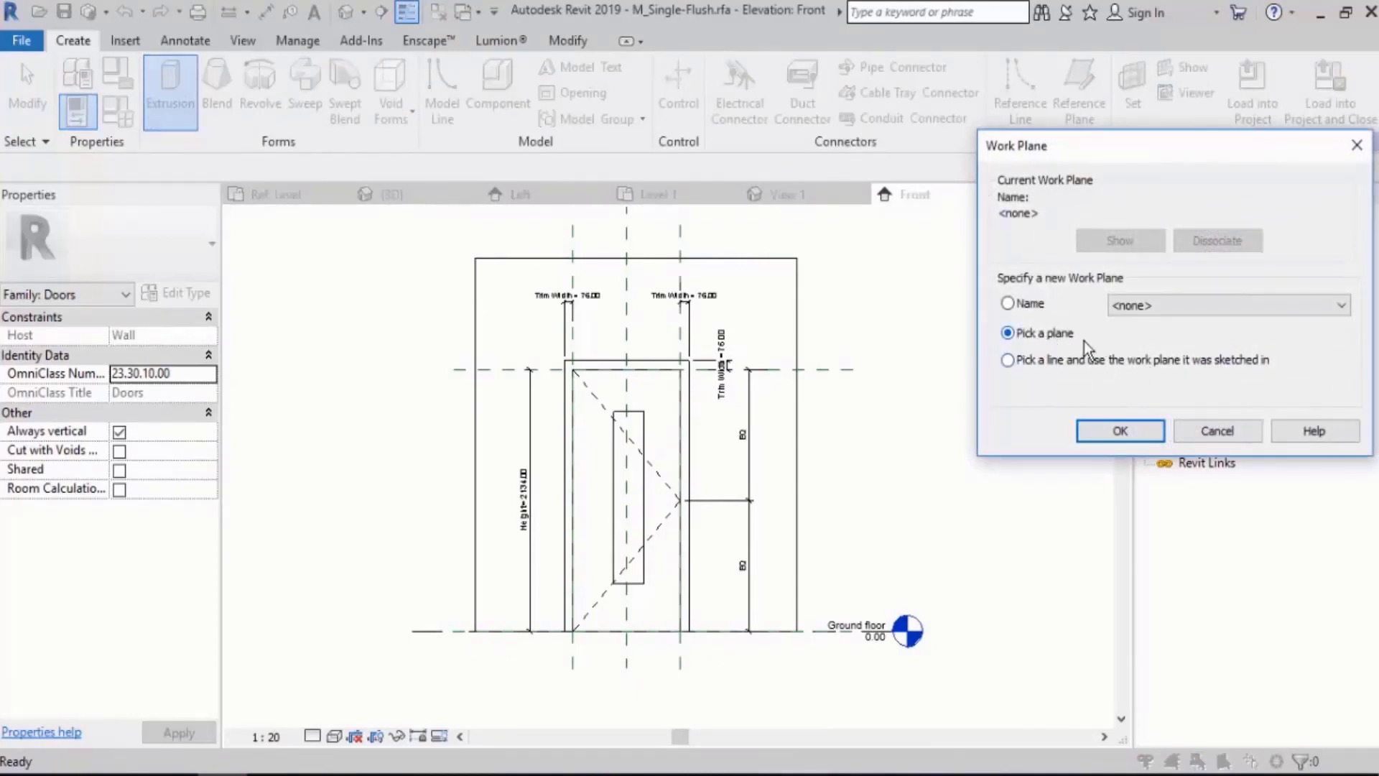
click(1121, 431)
scroll(611, 420, up, 3)
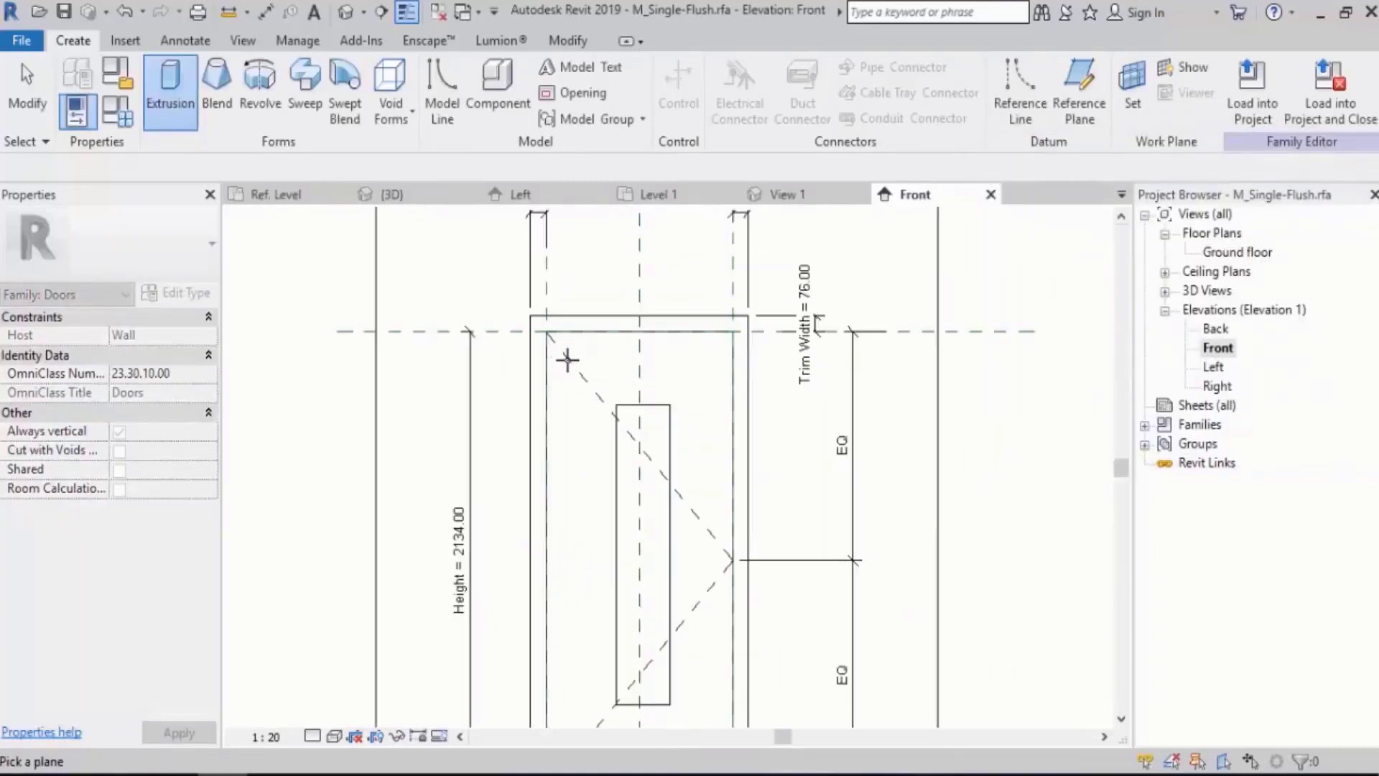
click(334, 736)
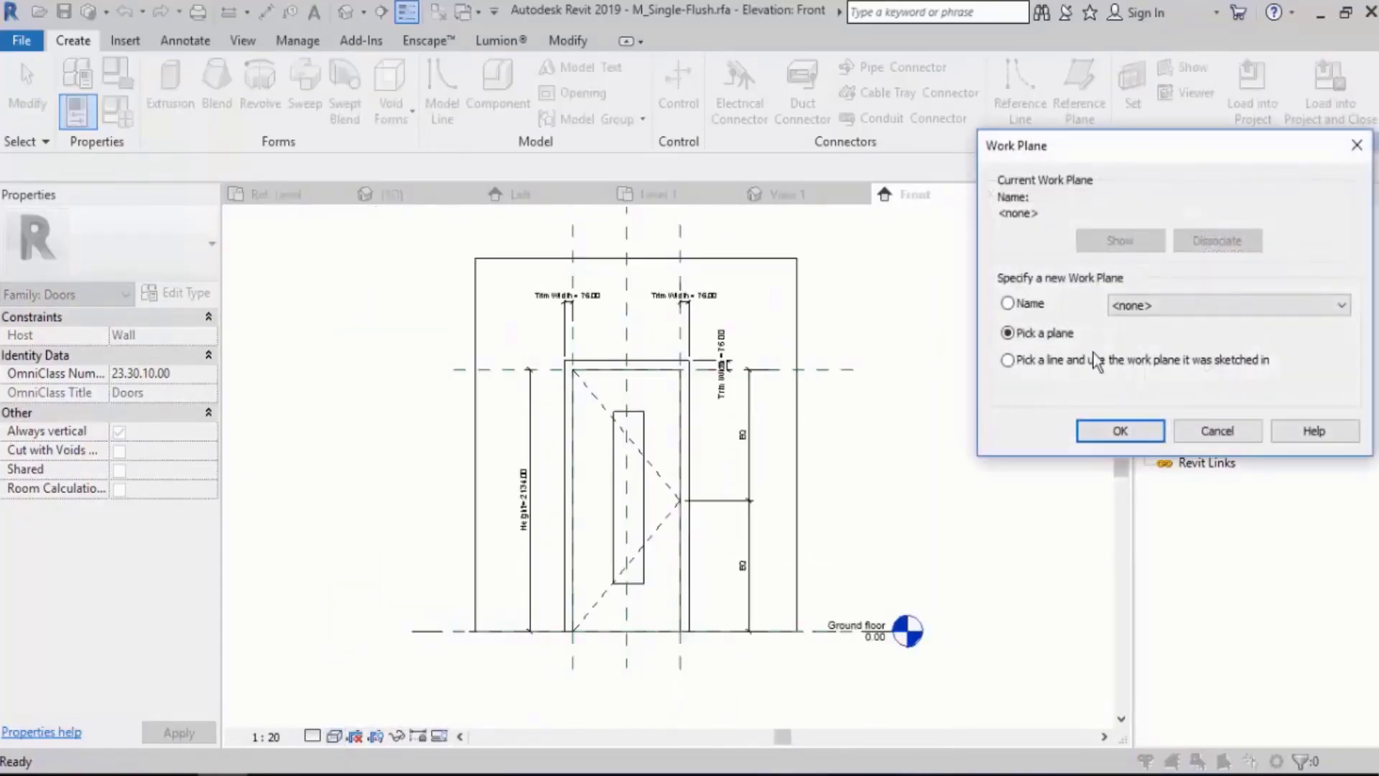
click(1118, 431)
scroll(650, 431, up, 1)
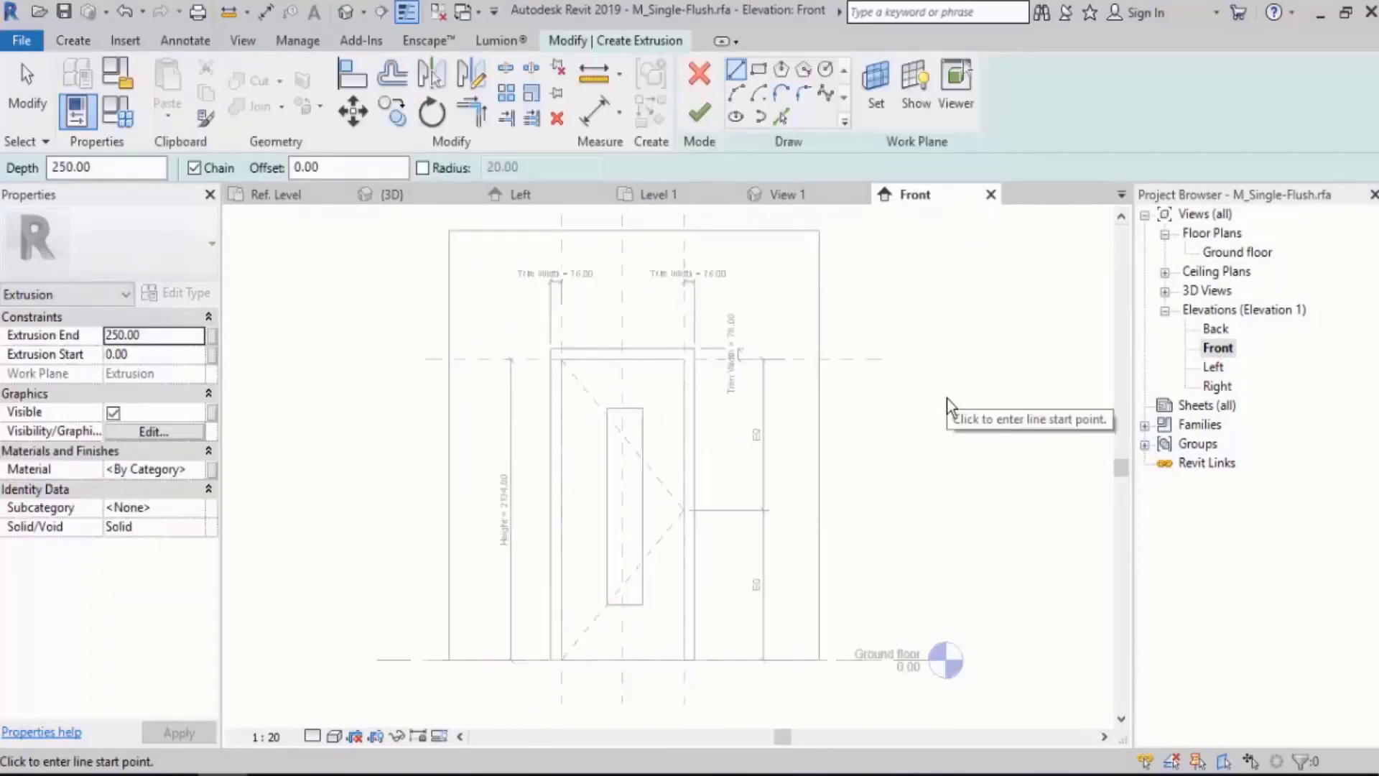
Sketch a rectangle exactly matching the panel's opening from corner to corner and finish the extrusion with a depth of 250.
scroll(625, 615, up, 2)
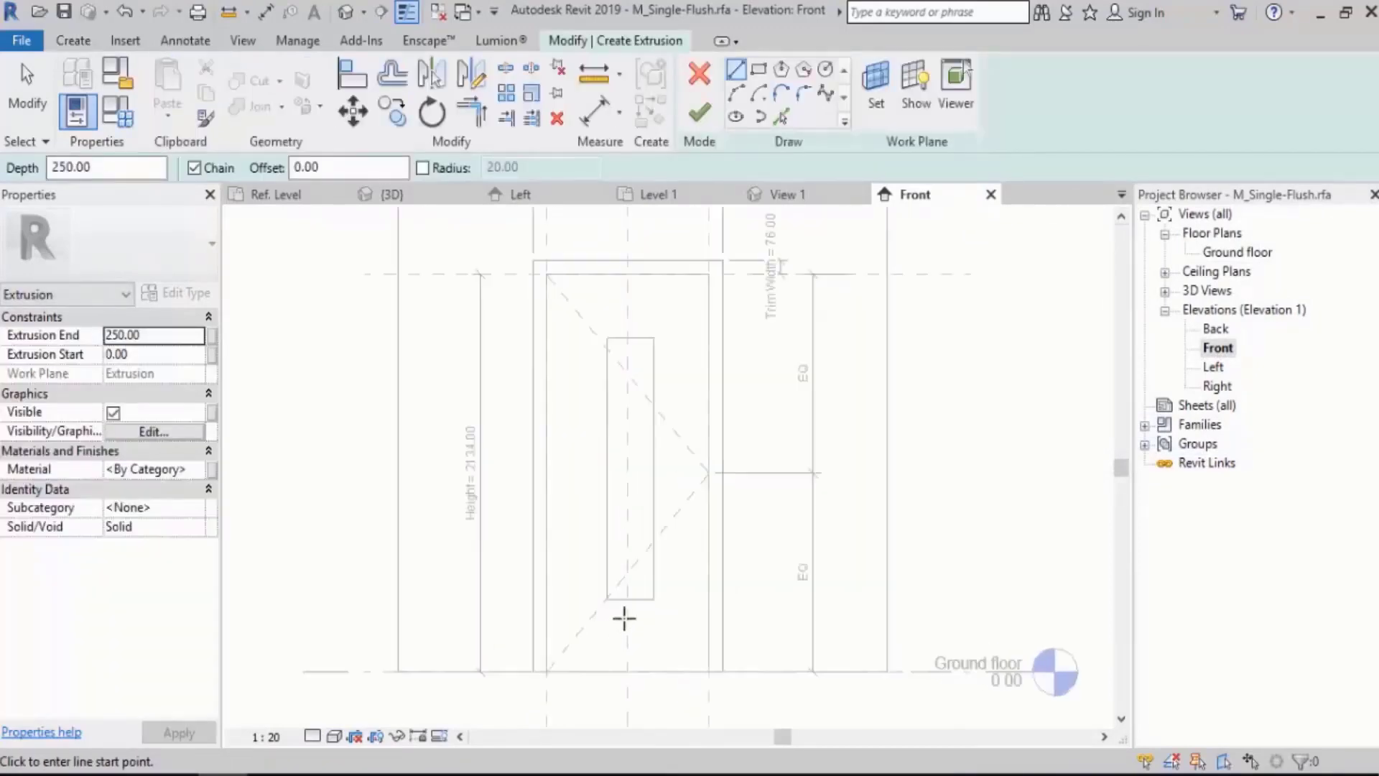
click(758, 69)
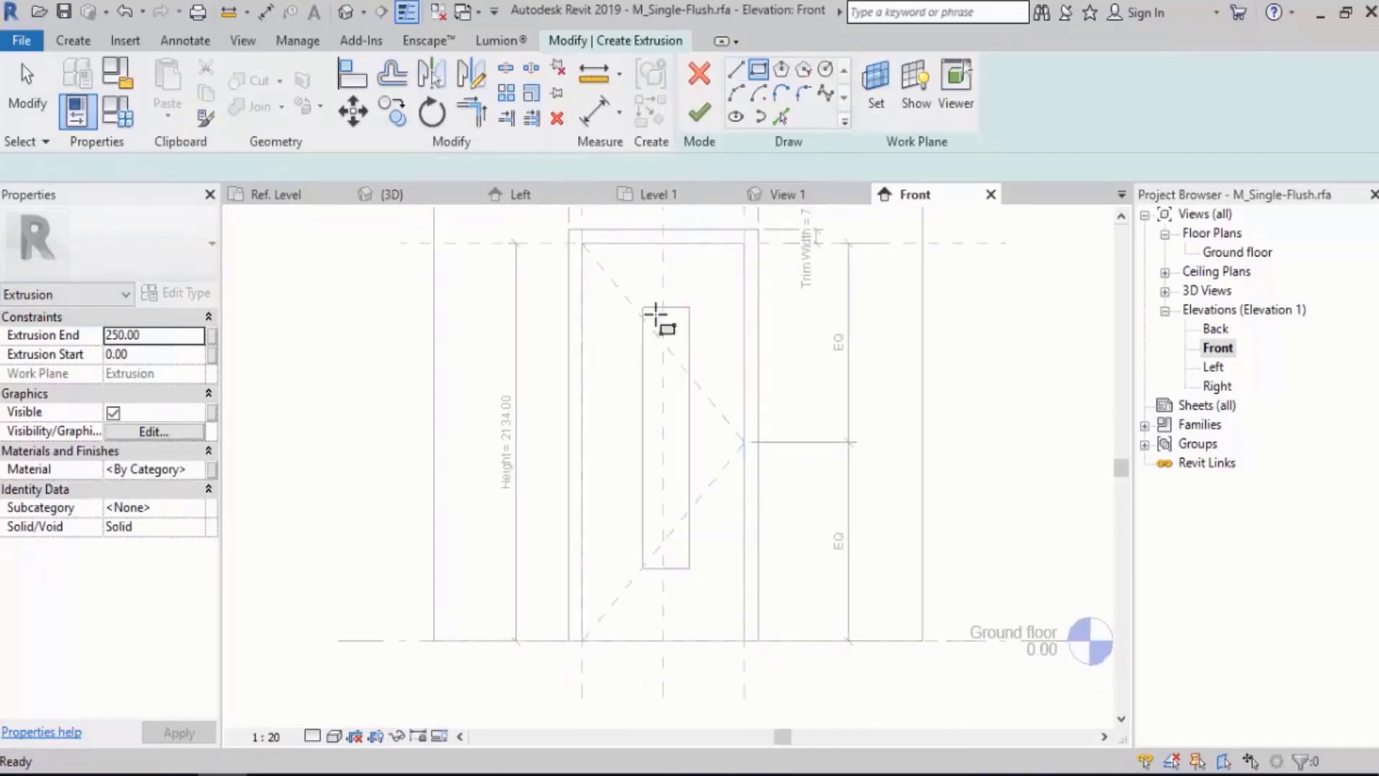
click(688, 306)
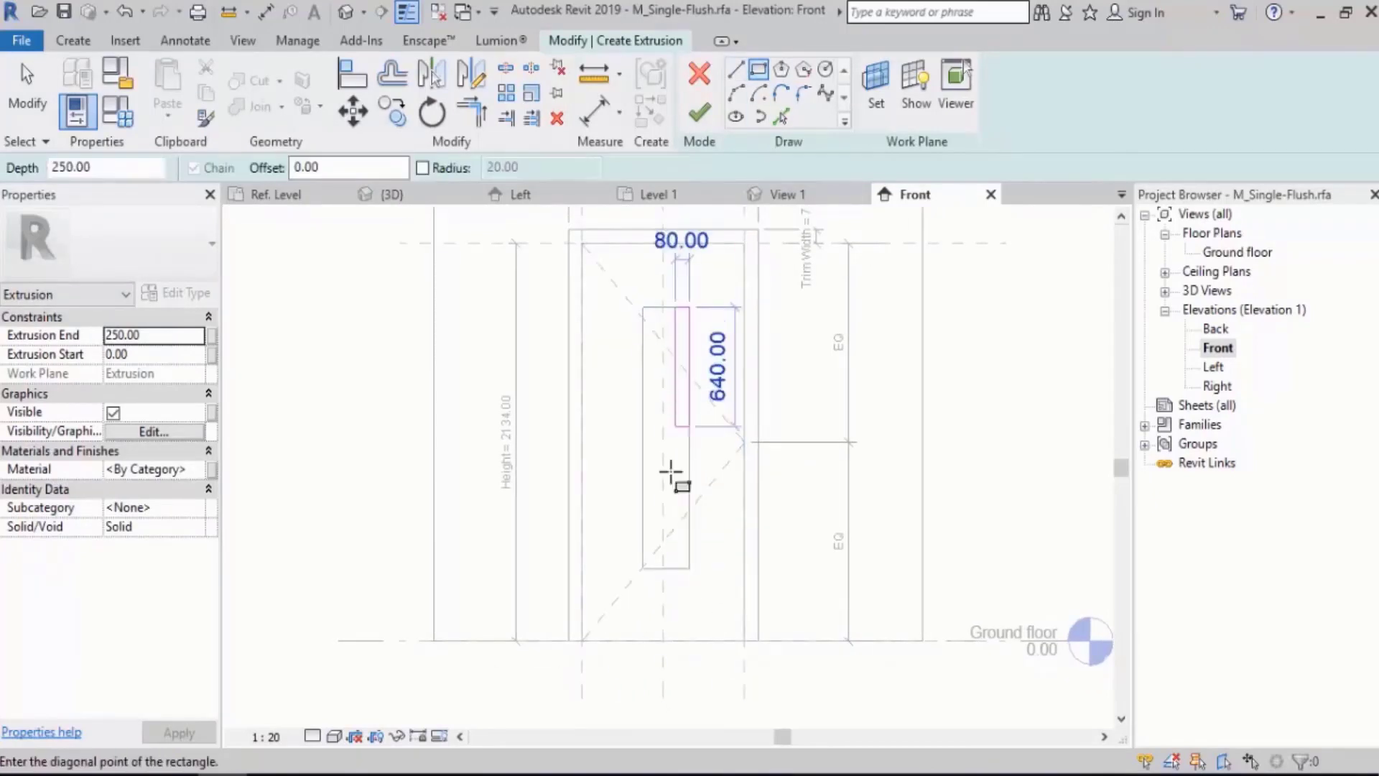
click(643, 569)
click(699, 113)
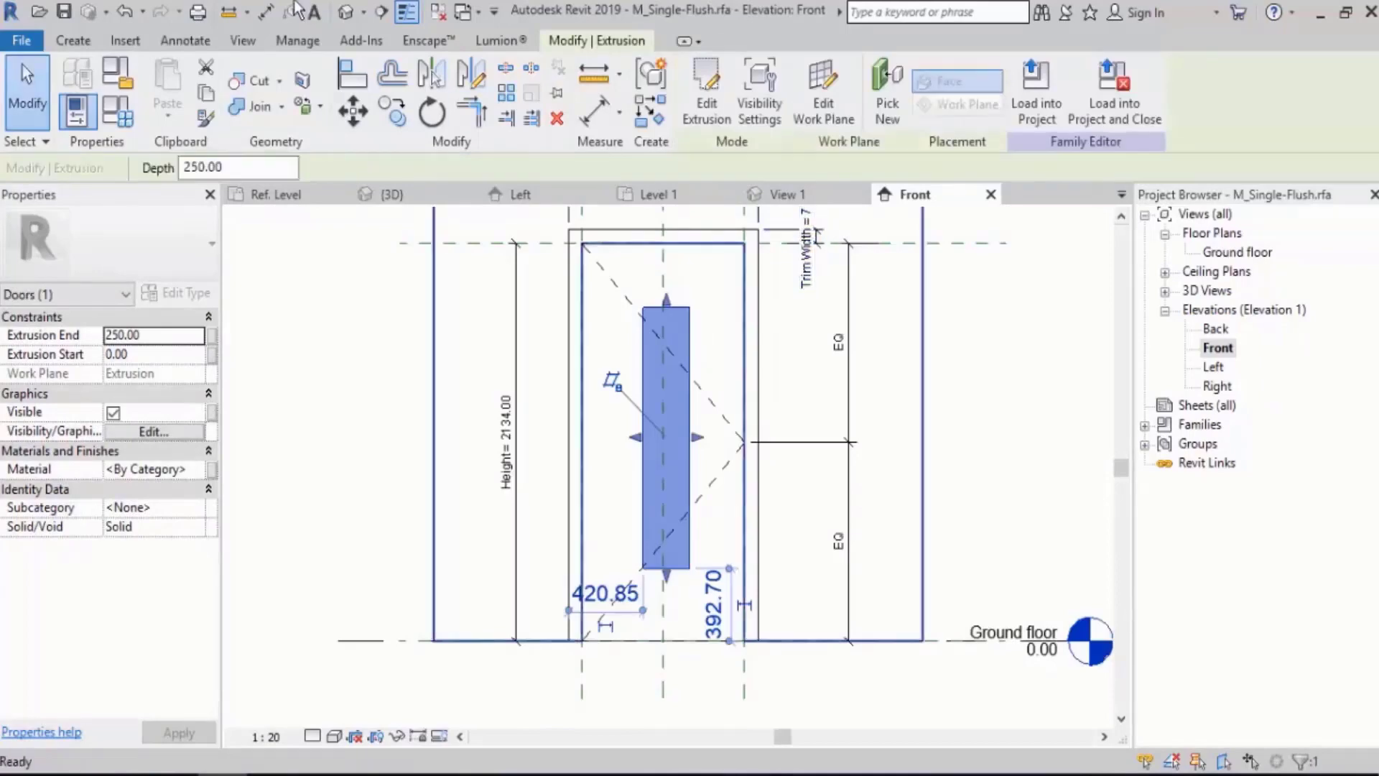
key(Escape)
Show the door family in the default 3D view with the Shaded visual style and view the new extrusion from the front.
click(348, 15)
mouse_move(740, 410)
shift+middle_down()
mouse_move(757, 429)
mouse_move(751, 488)
shift+middle_up()
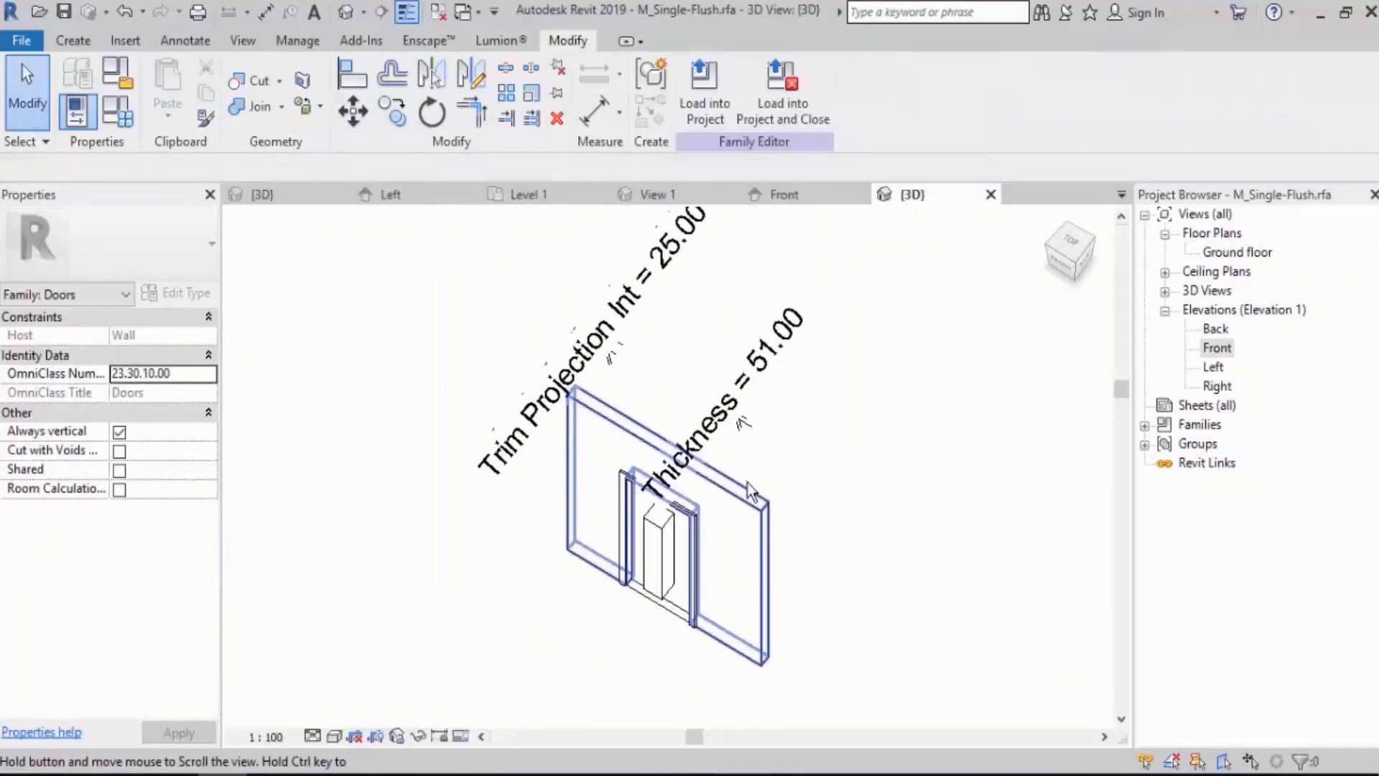
key(s)
key(d)
scroll(658, 587, up, 3)
shift+middle_drag(785, 536, 995, 422)
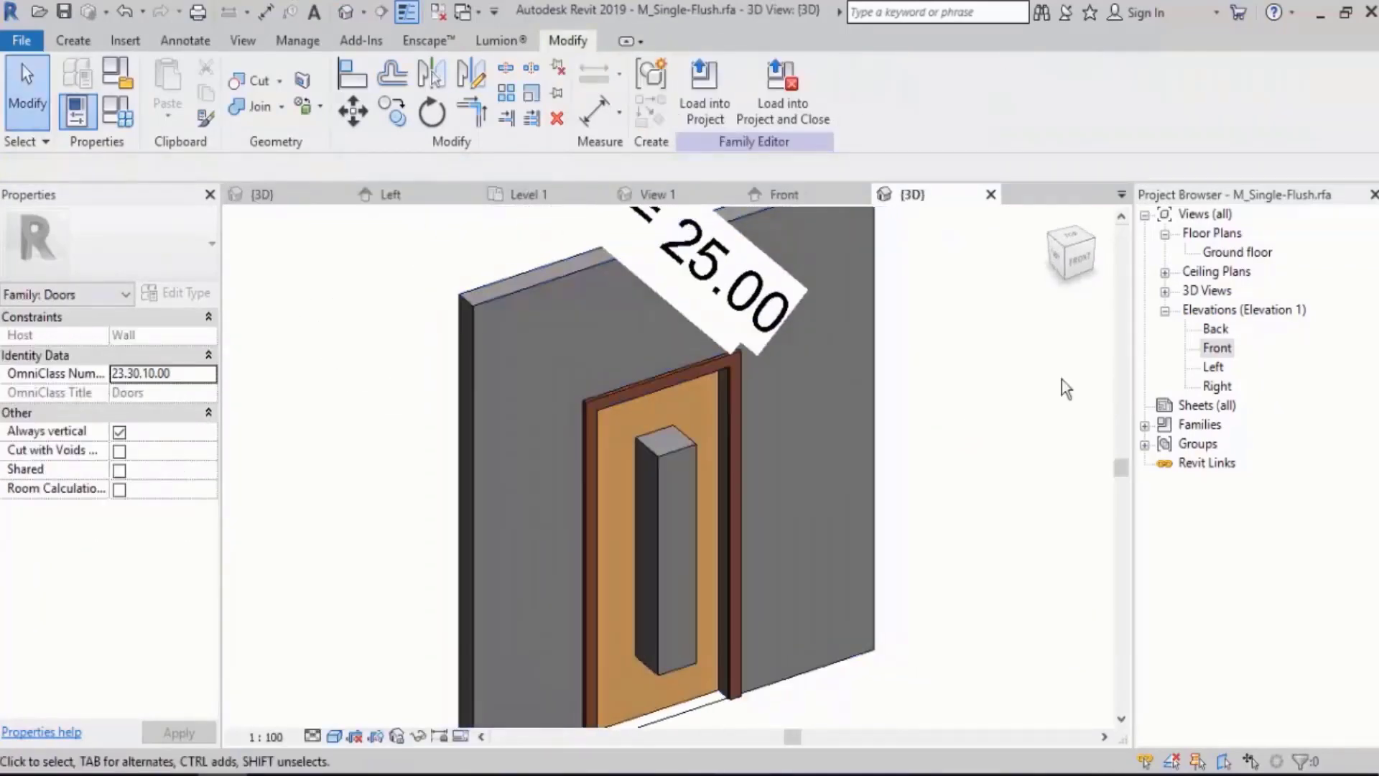
In the Ground floor plan, stretch the extrusion's ends to the panel's faces, from -51 to 0, locking the -51 face.
double_click(1226, 253)
scroll(688, 541, up, 5)
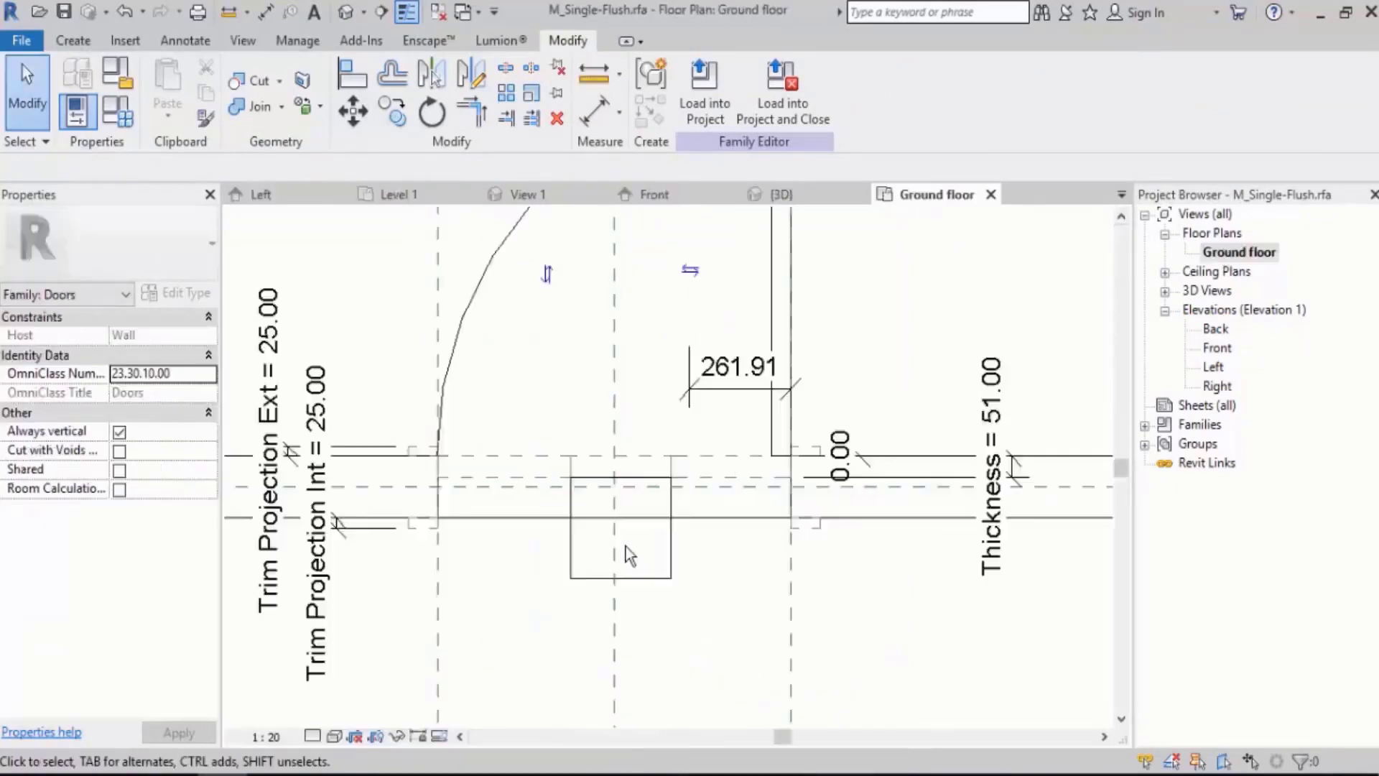
scroll(658, 574, down, 3)
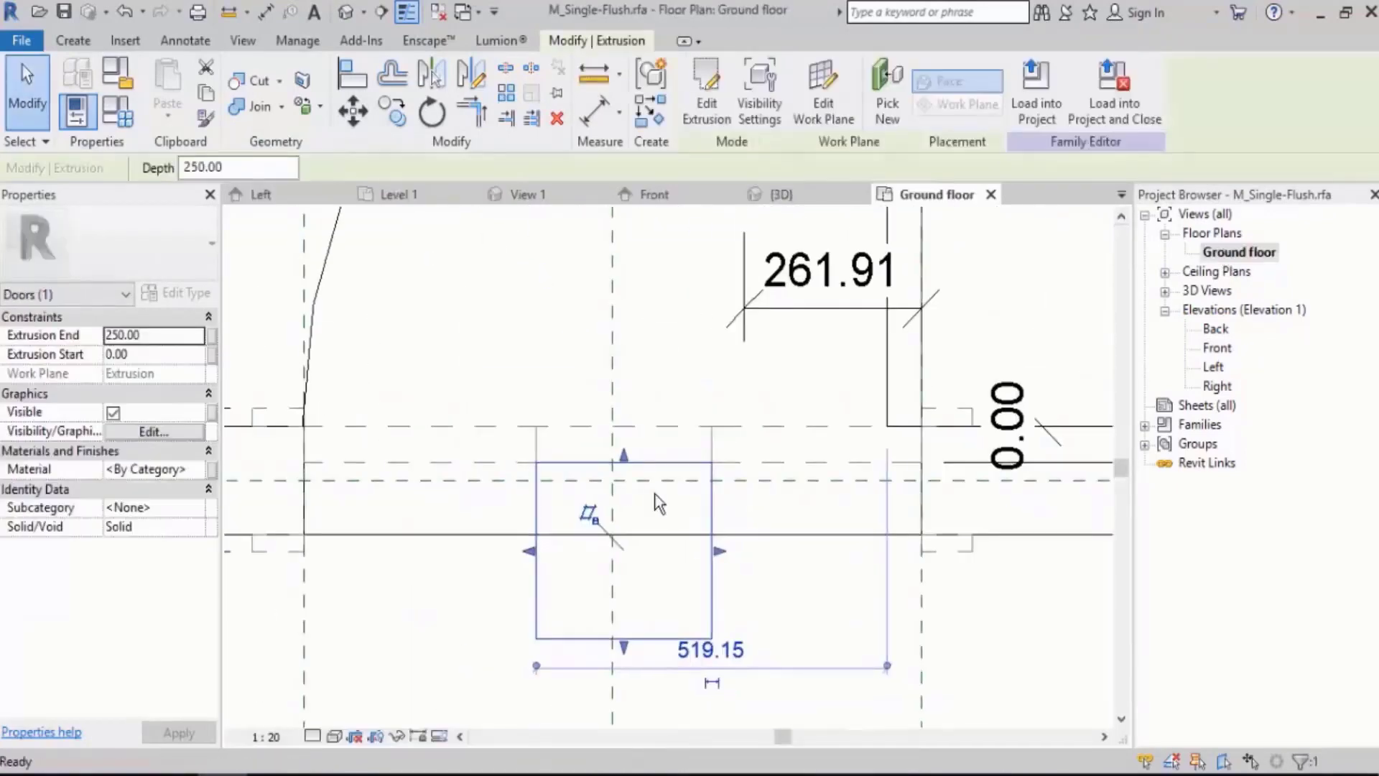
scroll(653, 488, up, 2)
drag(615, 450, 617, 407)
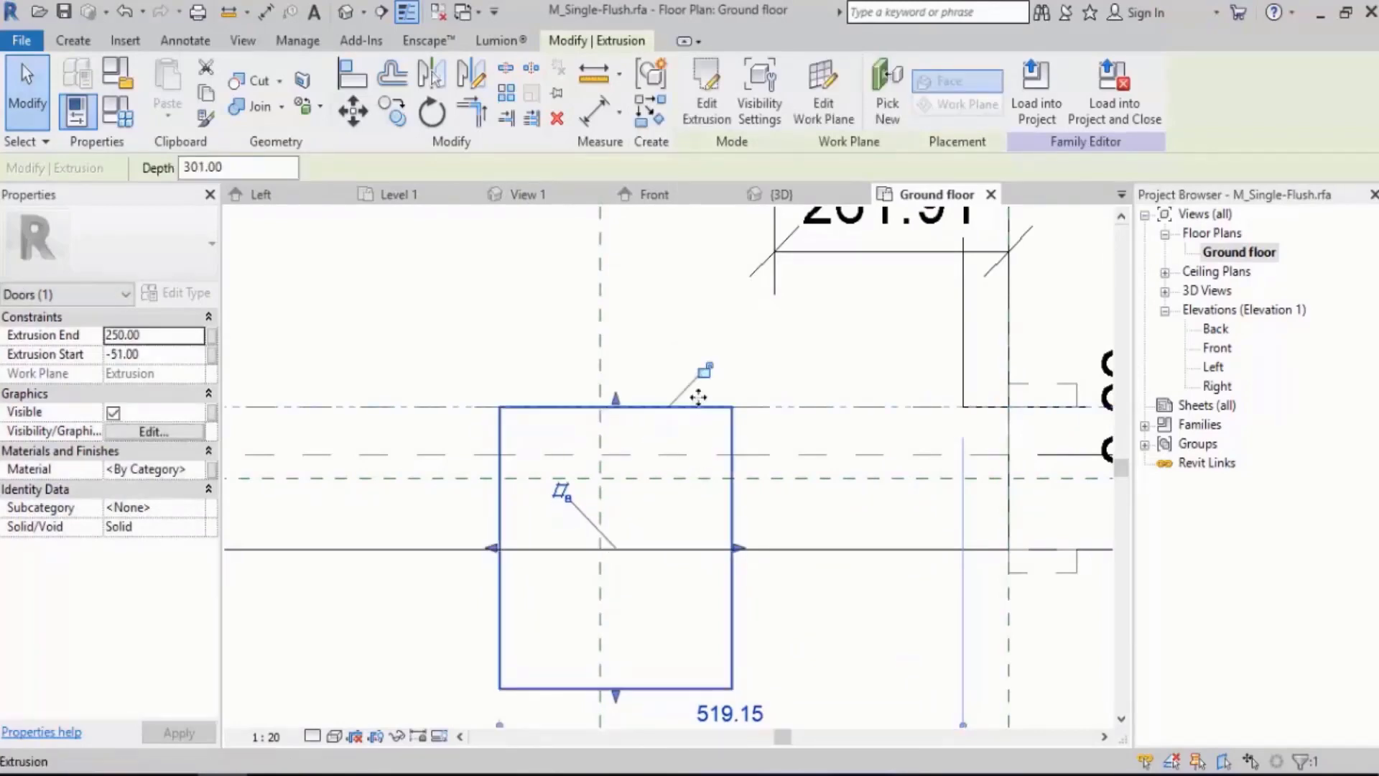
click(704, 371)
drag(617, 694, 619, 455)
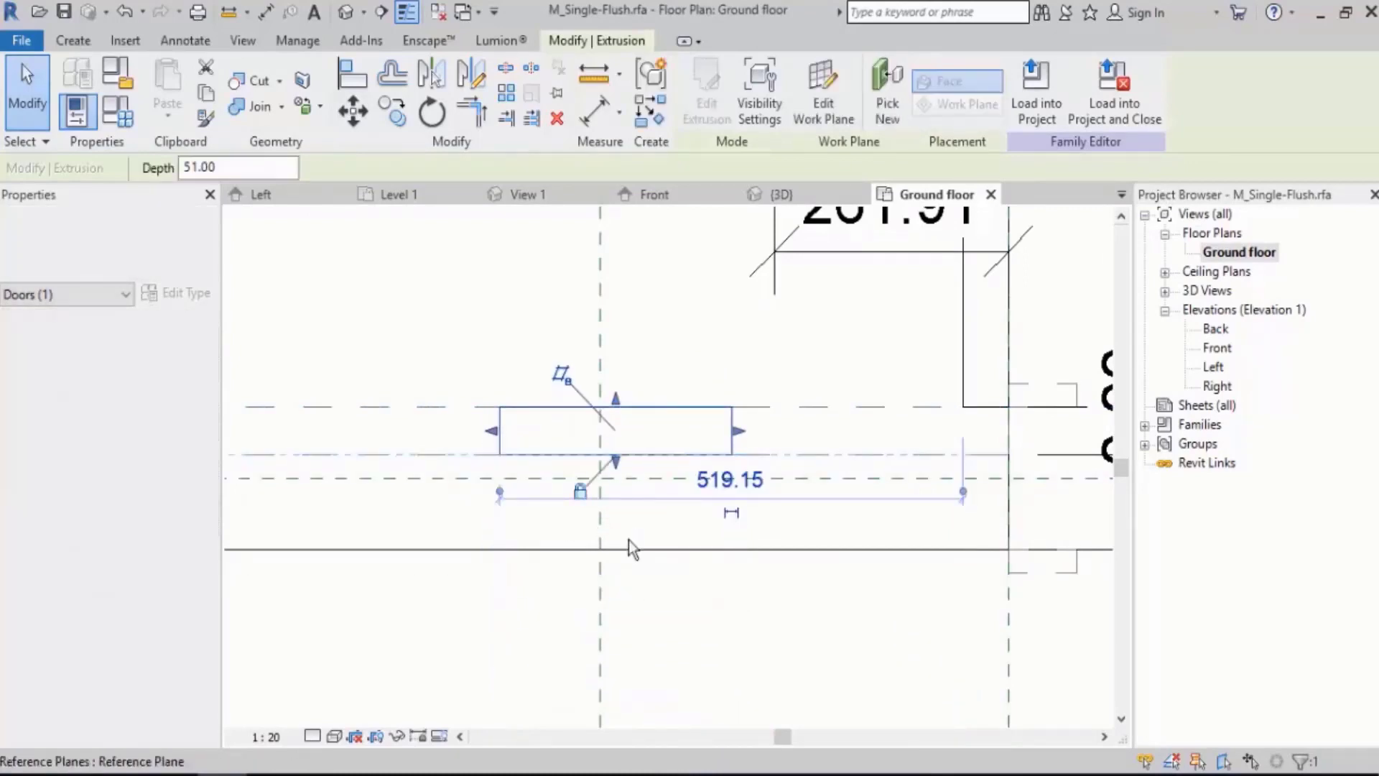
click(658, 567)
Assign the Glass material to the infill extrusion in the 3D view.
click(351, 12)
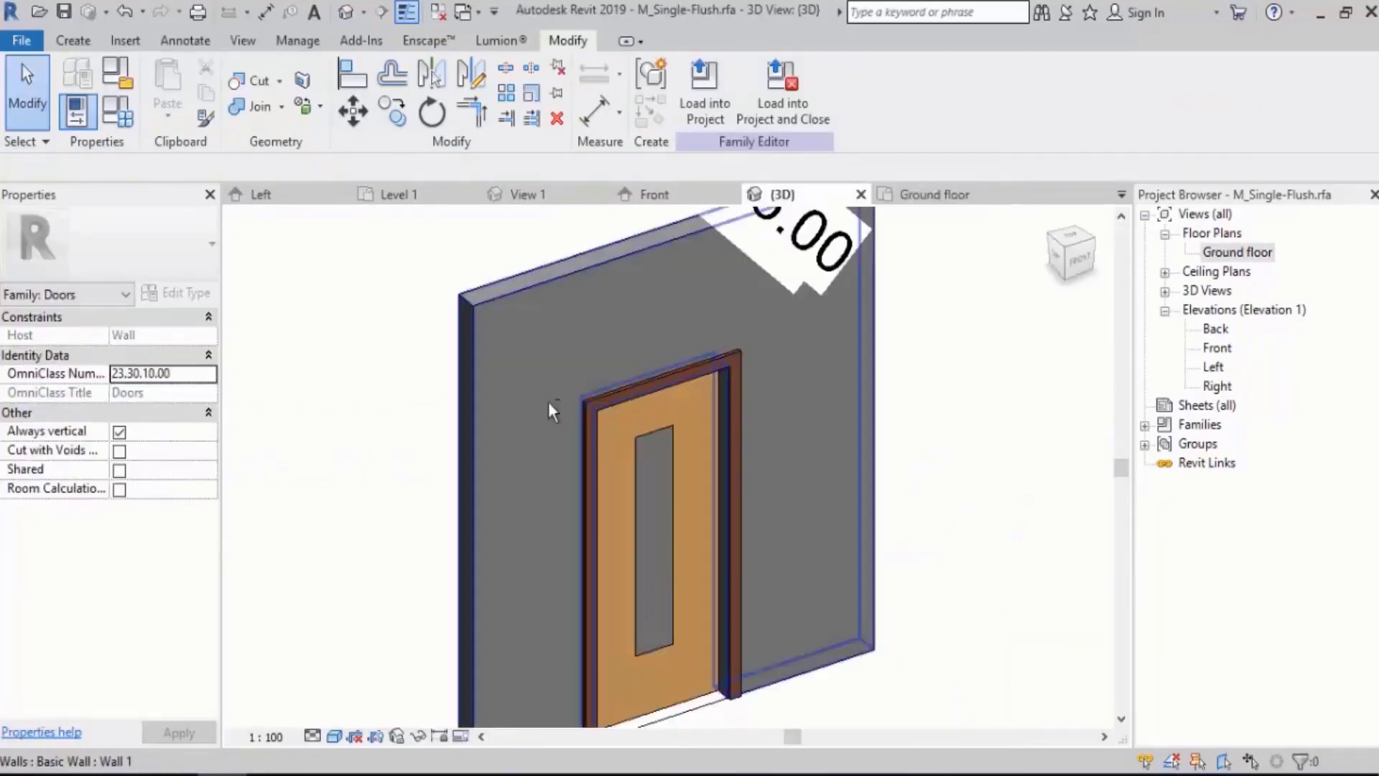
click(655, 482)
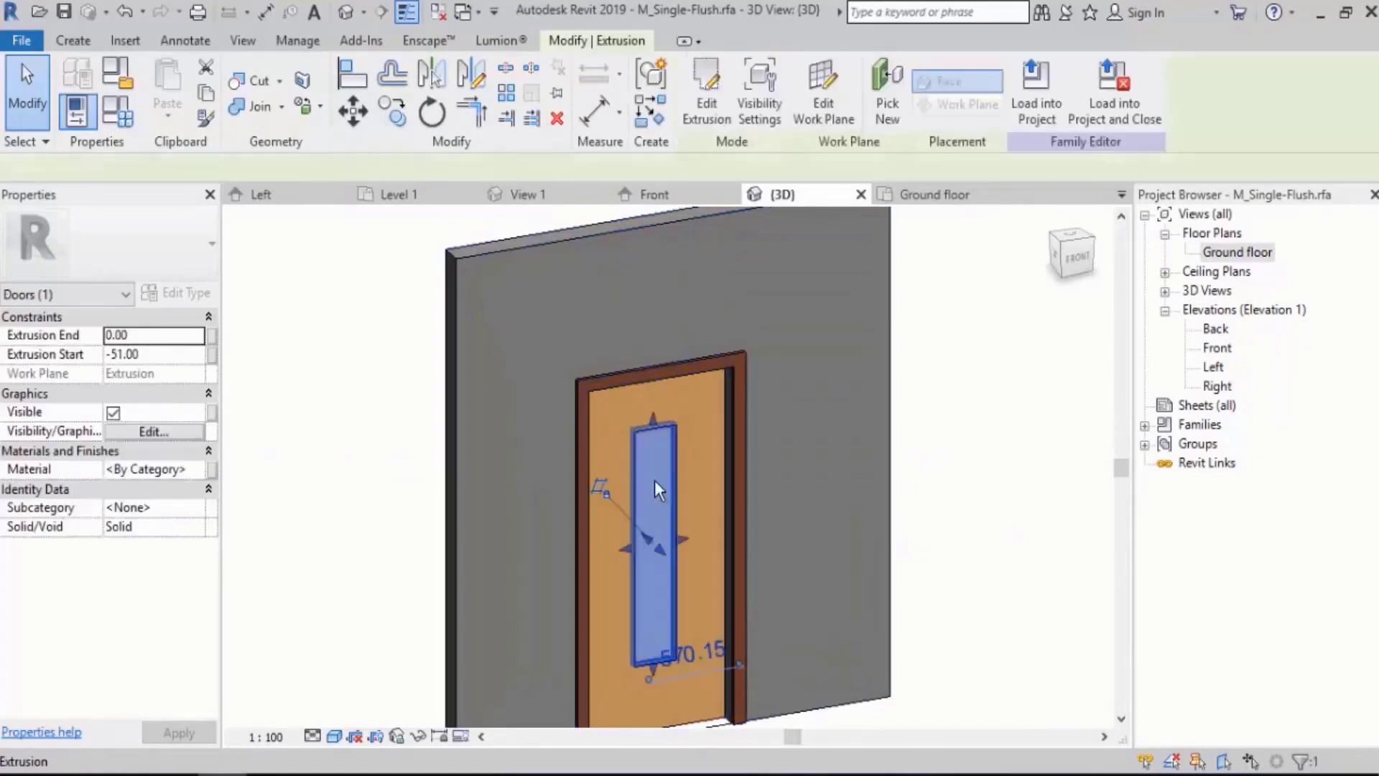
click(147, 469)
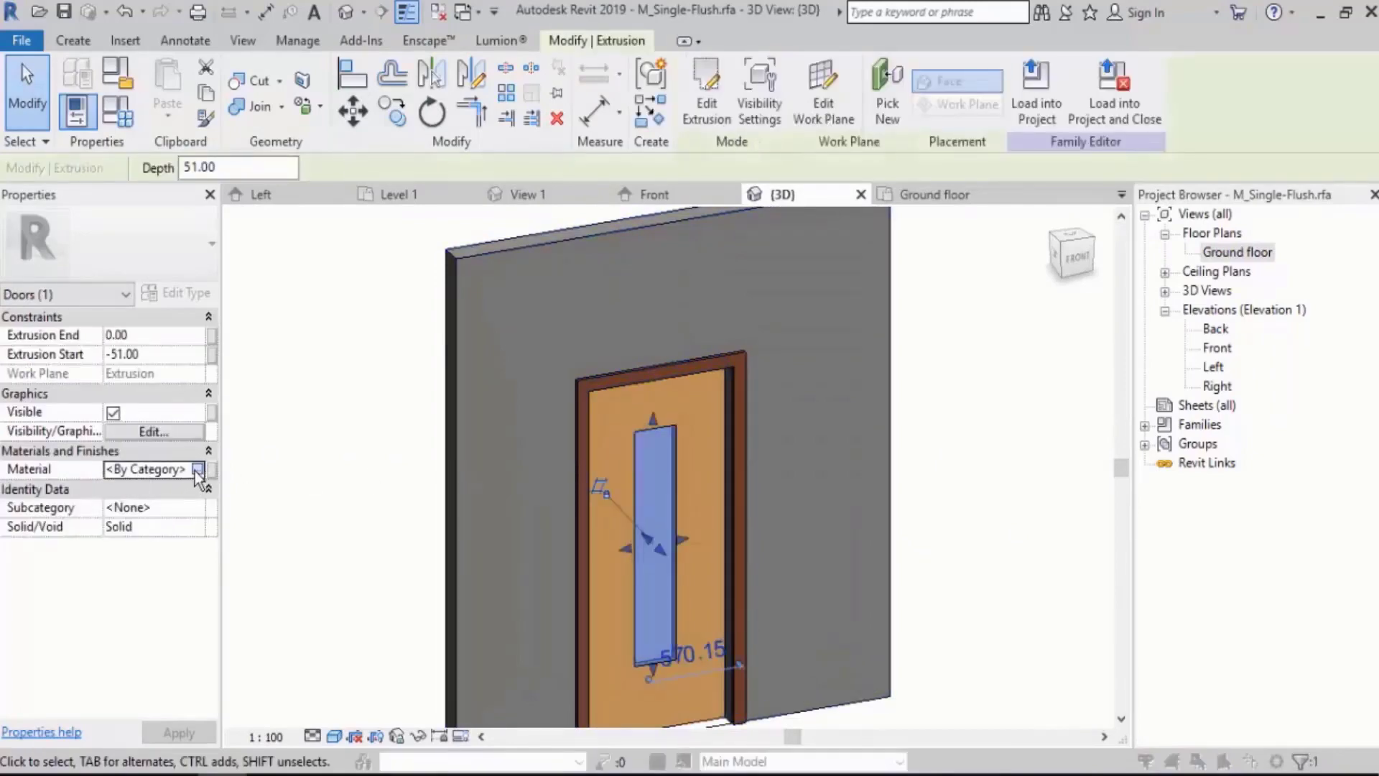
click(197, 469)
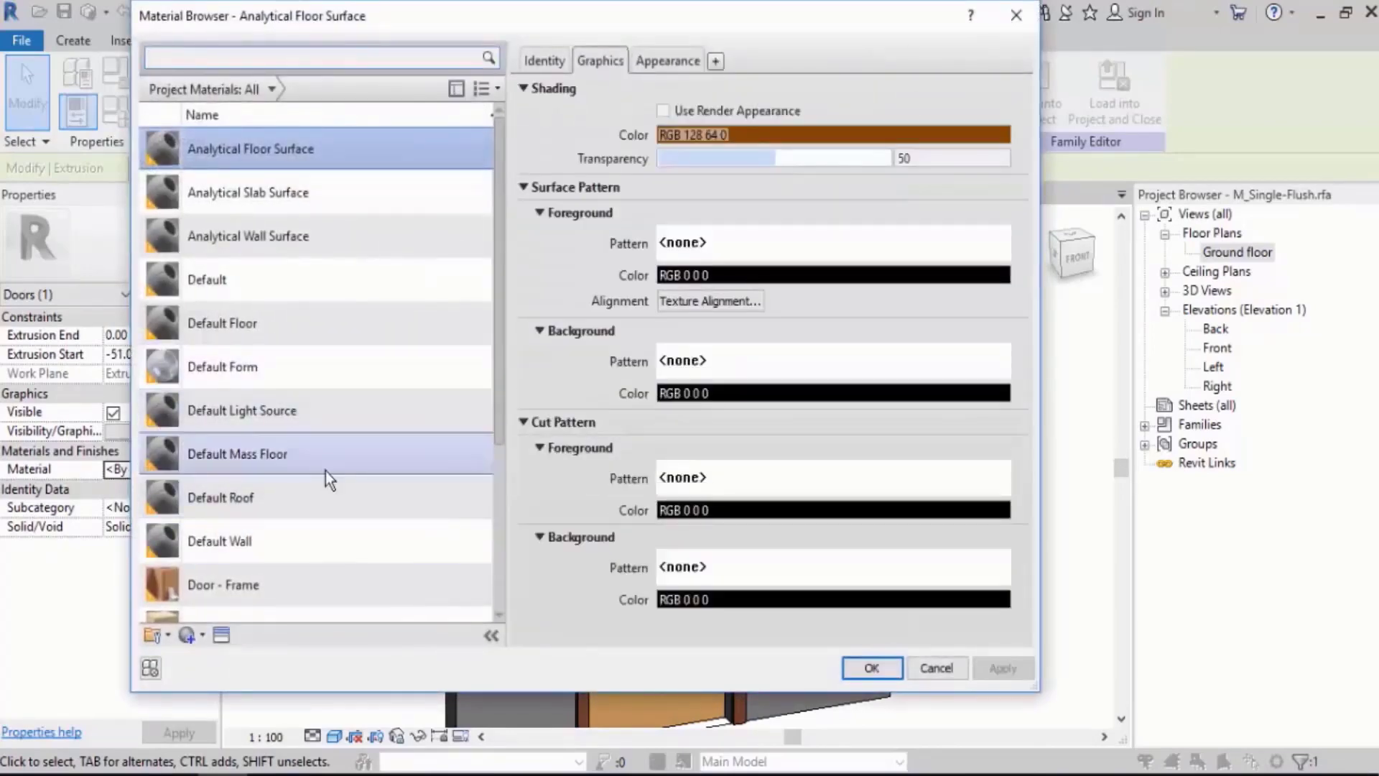
scroll(323, 481, down, 3)
double_click(224, 472)
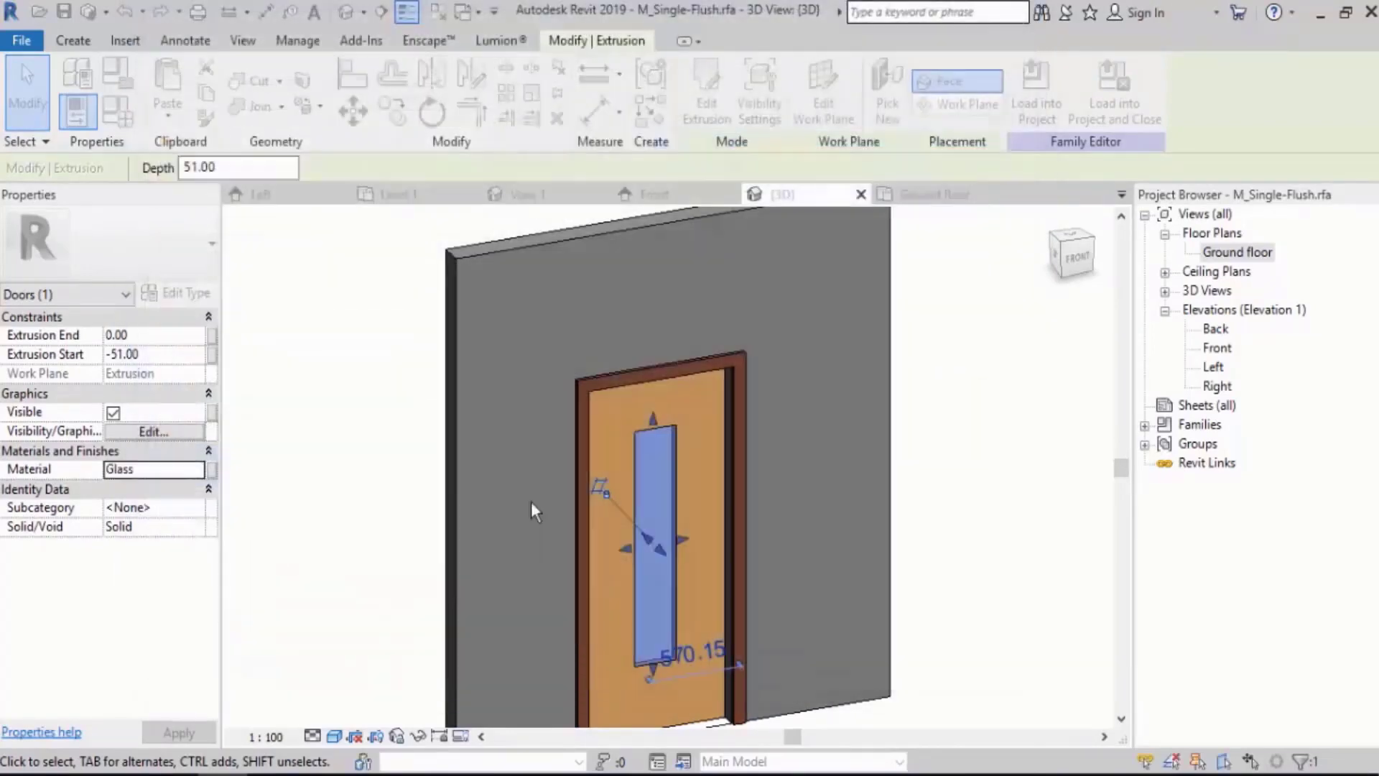
click(1022, 499)
shift+middle_drag(1023, 498, 954, 468)
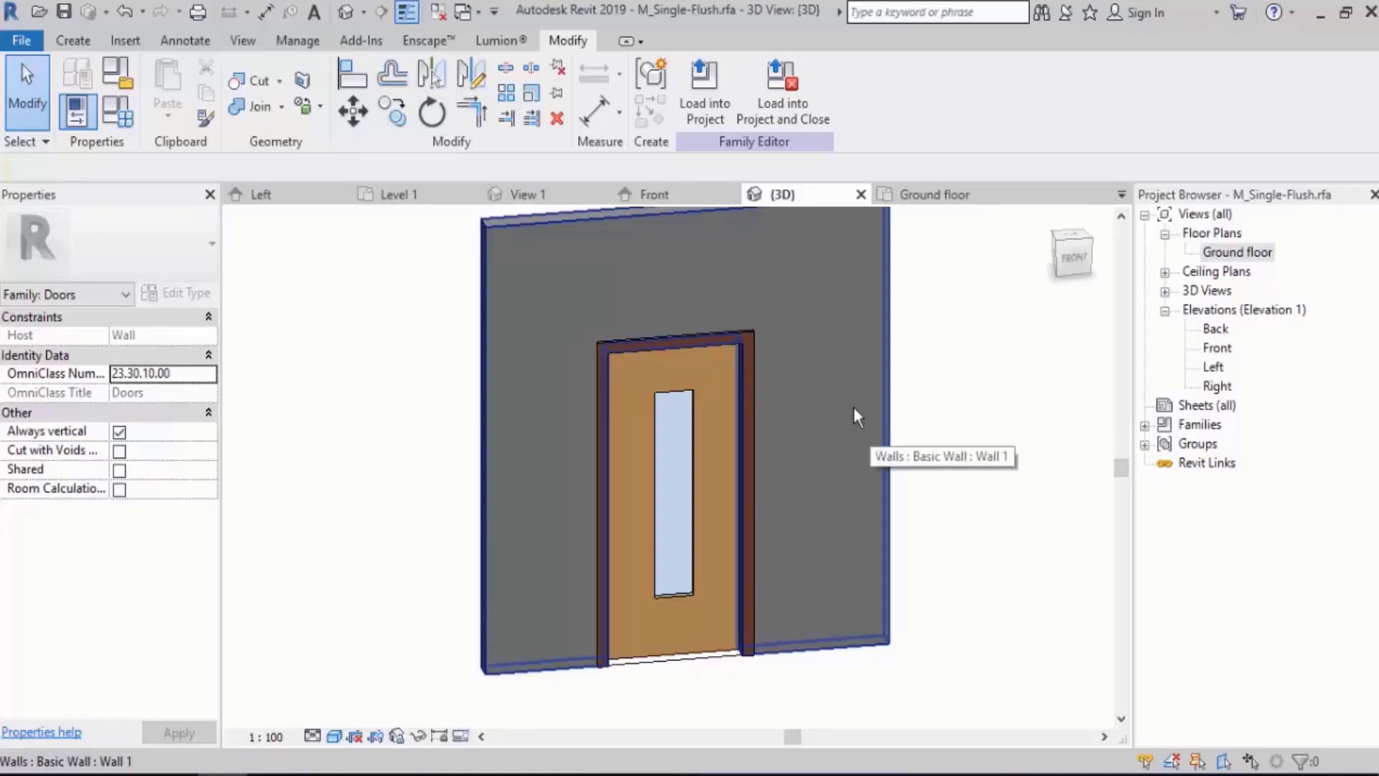
Save the edited door as a new family file on the Desktop named M_Single-Flush-glass.rfa.
shift+middle_drag(793, 332, 799, 402)
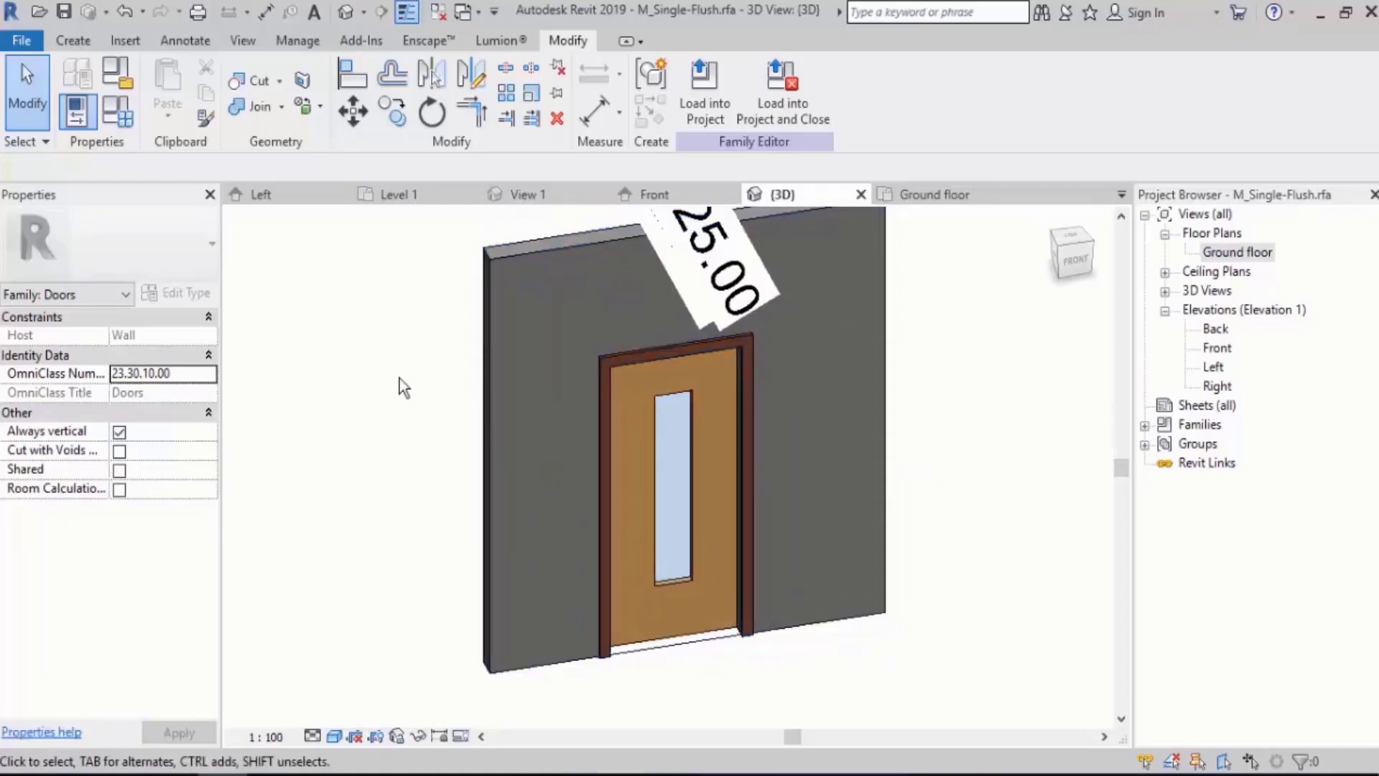
middle_drag(421, 295, 416, 338)
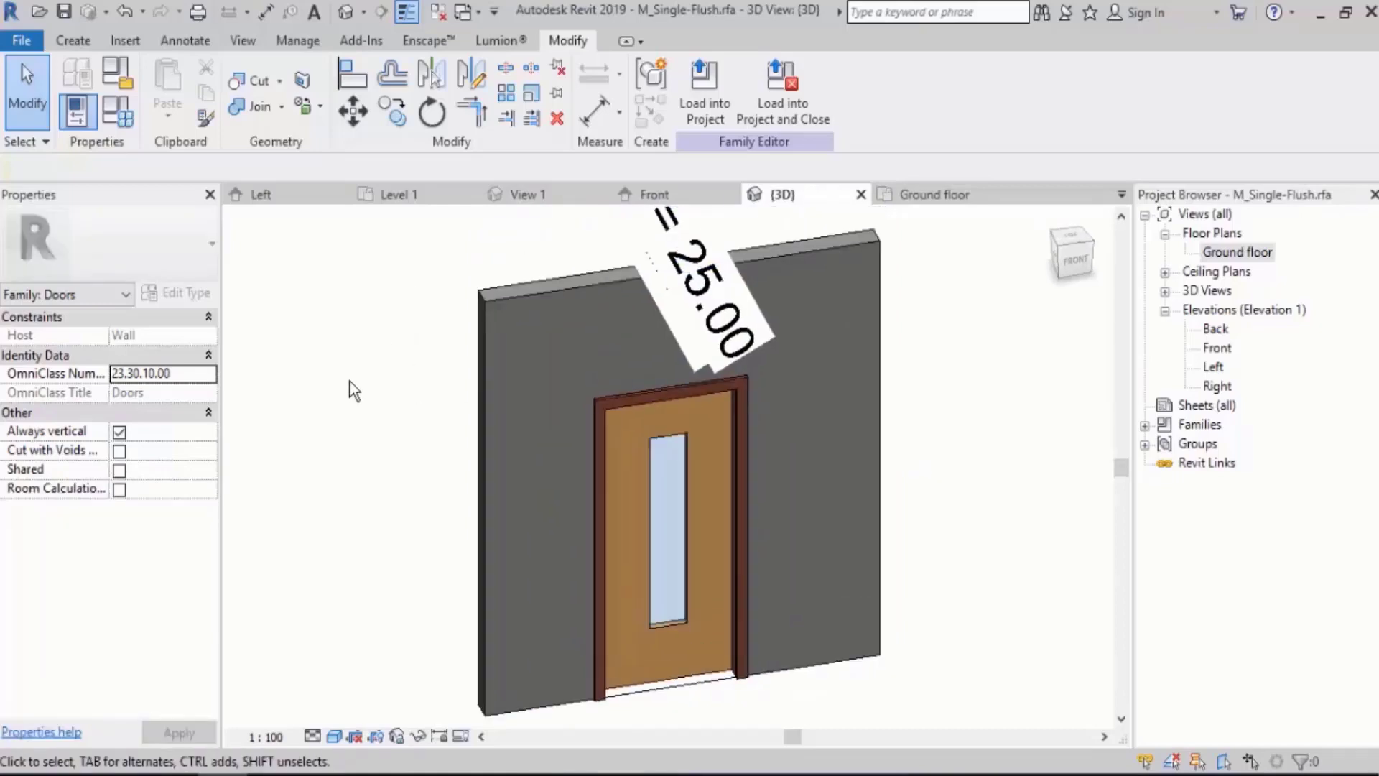
click(21, 40)
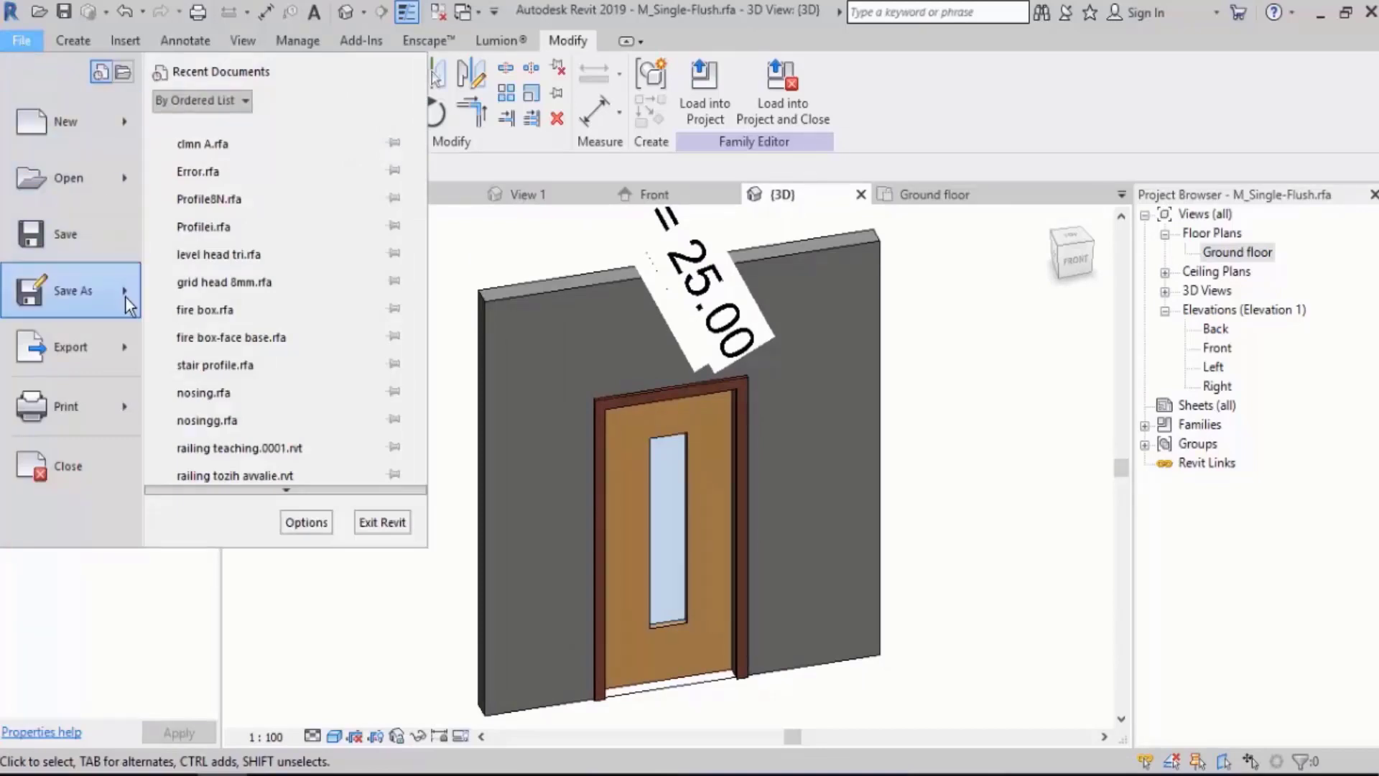
mouse_move(125, 296)
click(295, 209)
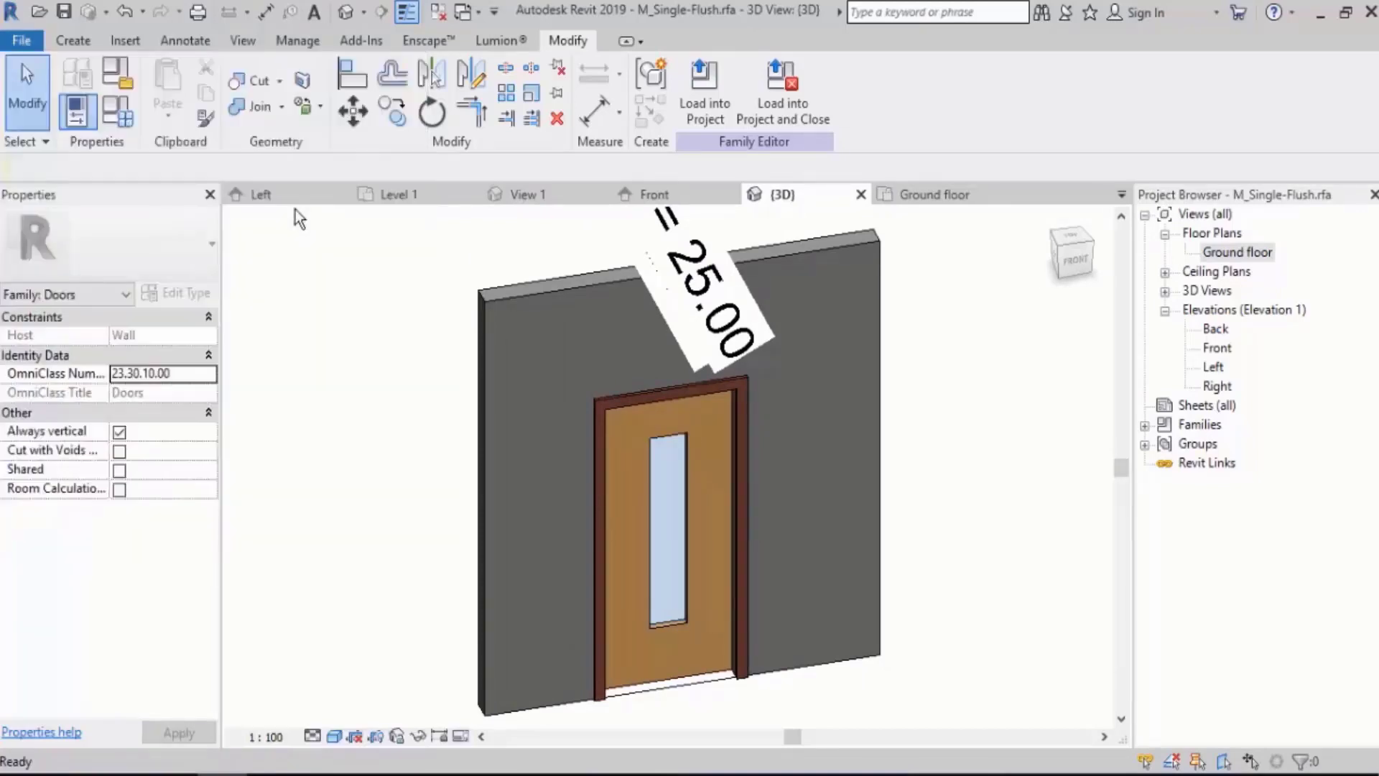
click(575, 507)
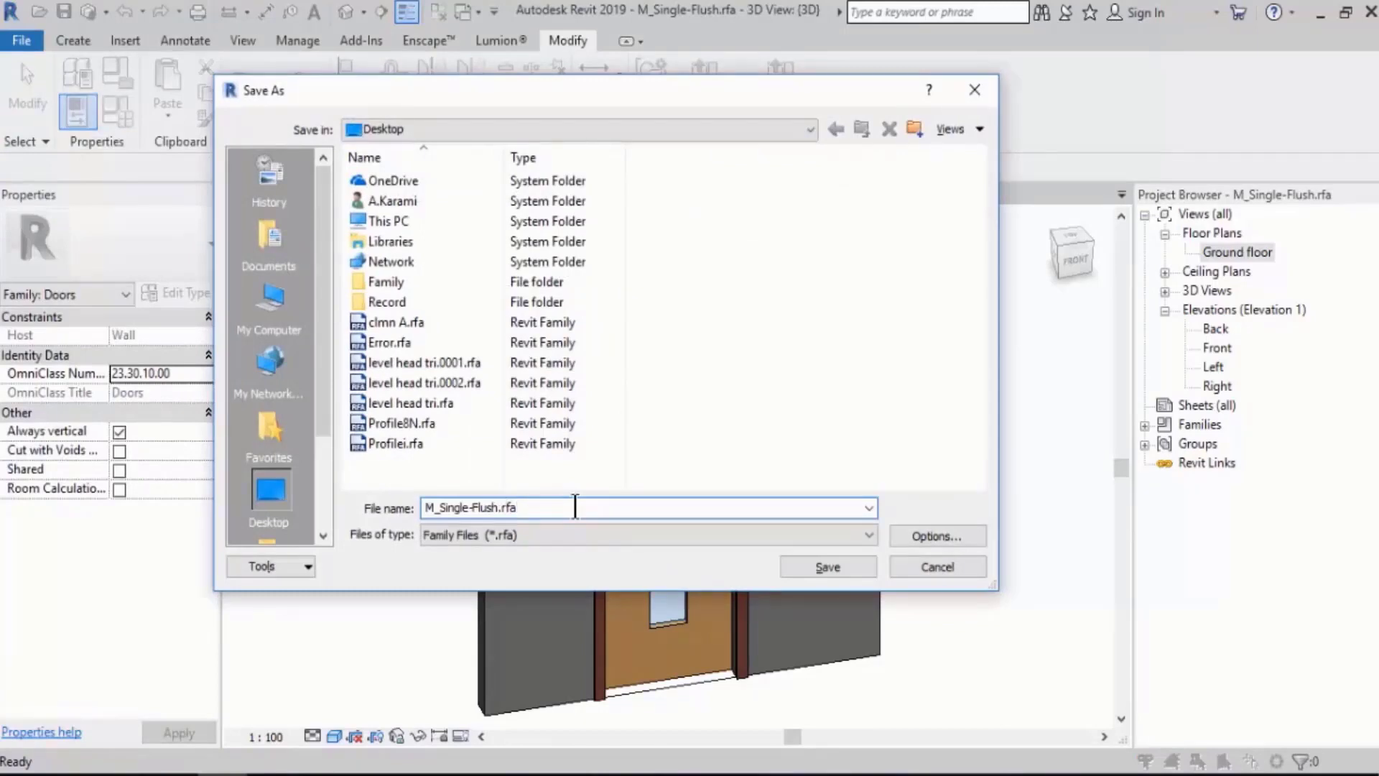
key(Left)
key(Left)
key(Left)
key(Left)
text(-glass)
key(Return)
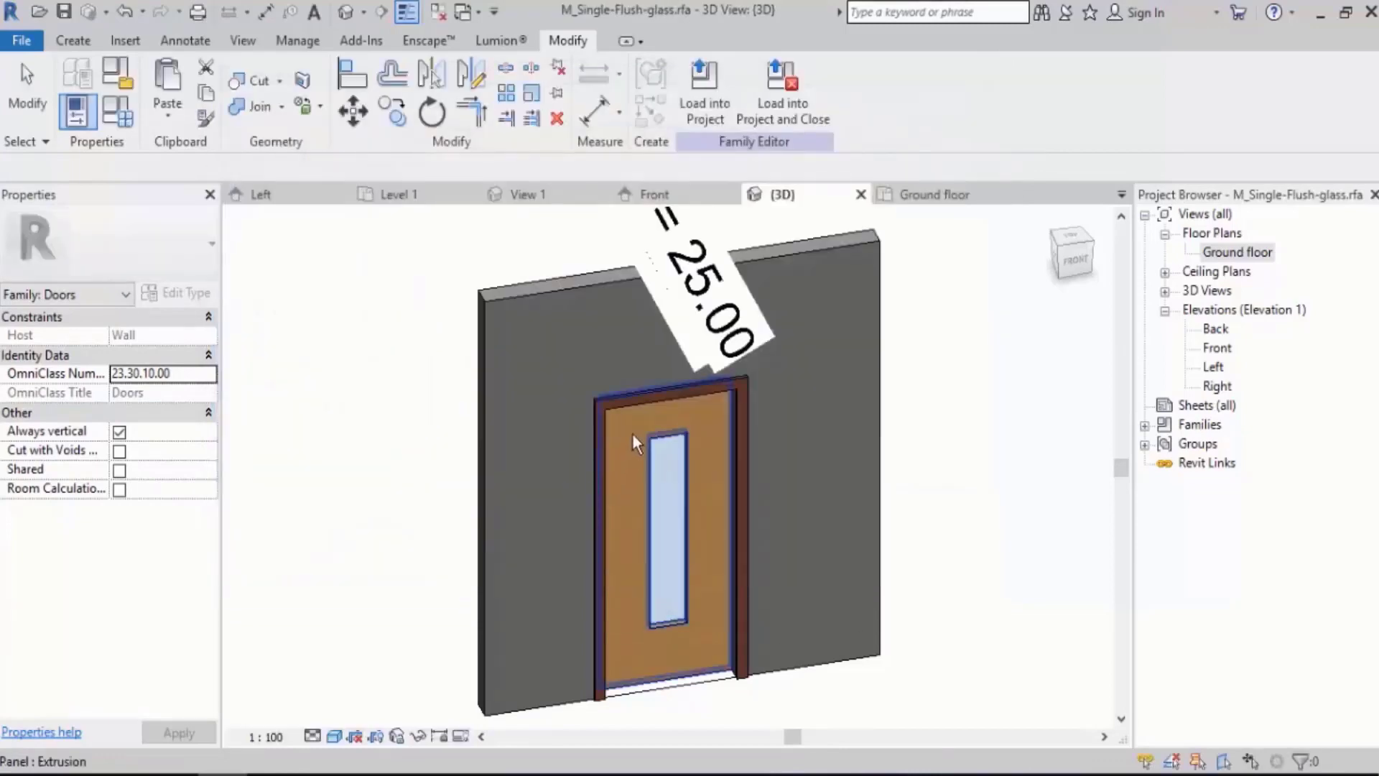
Load the door family into Project3 and place an M_Single-Flush-glass 0915 x 2134mm door beside the plain door in the straight wall.
click(717, 119)
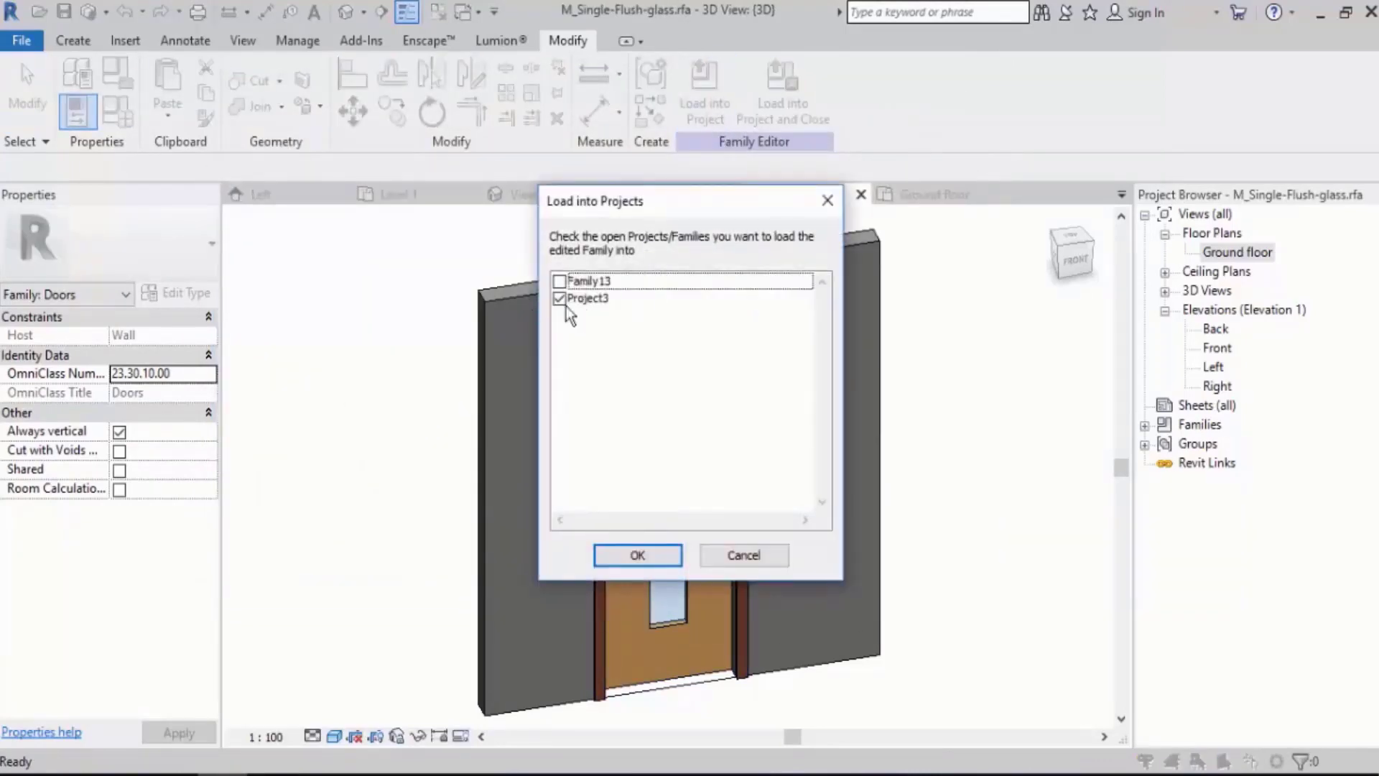
click(639, 554)
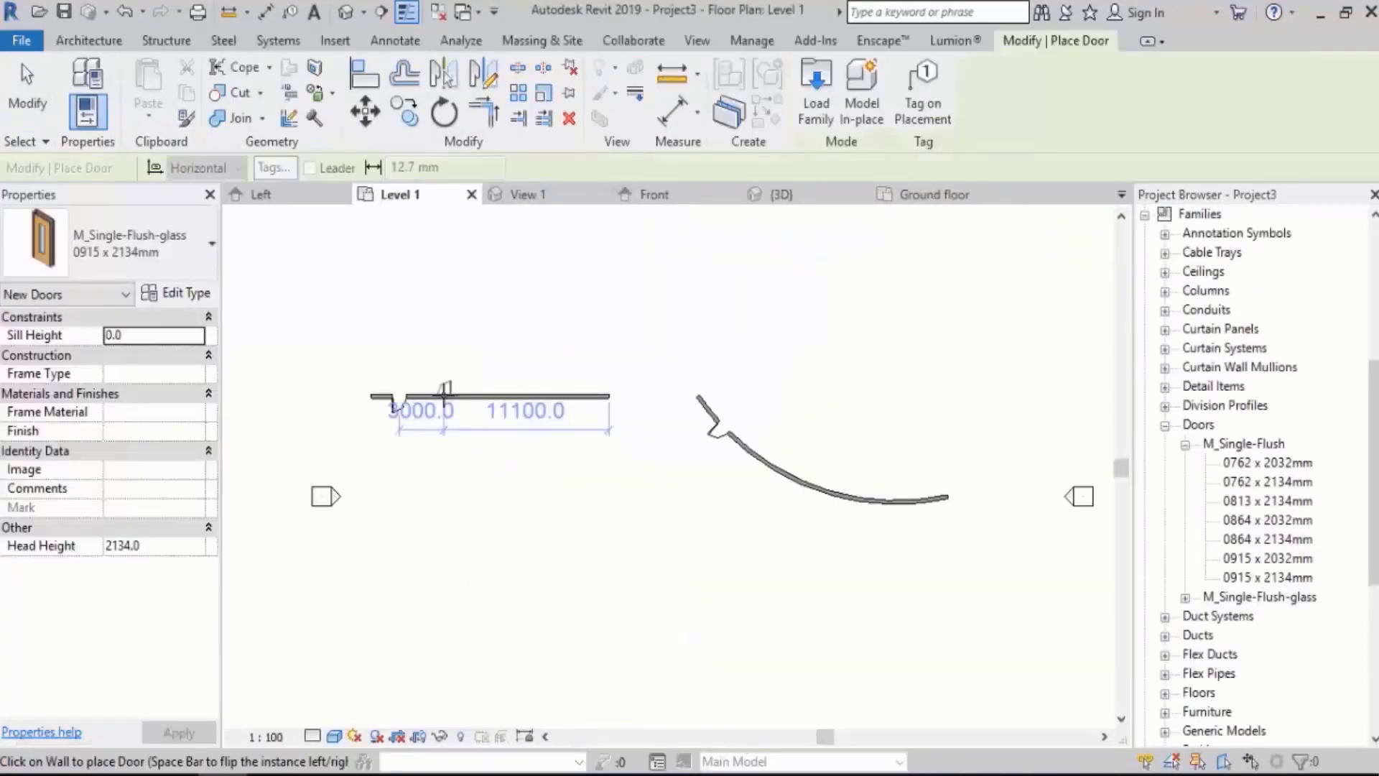
click(425, 404)
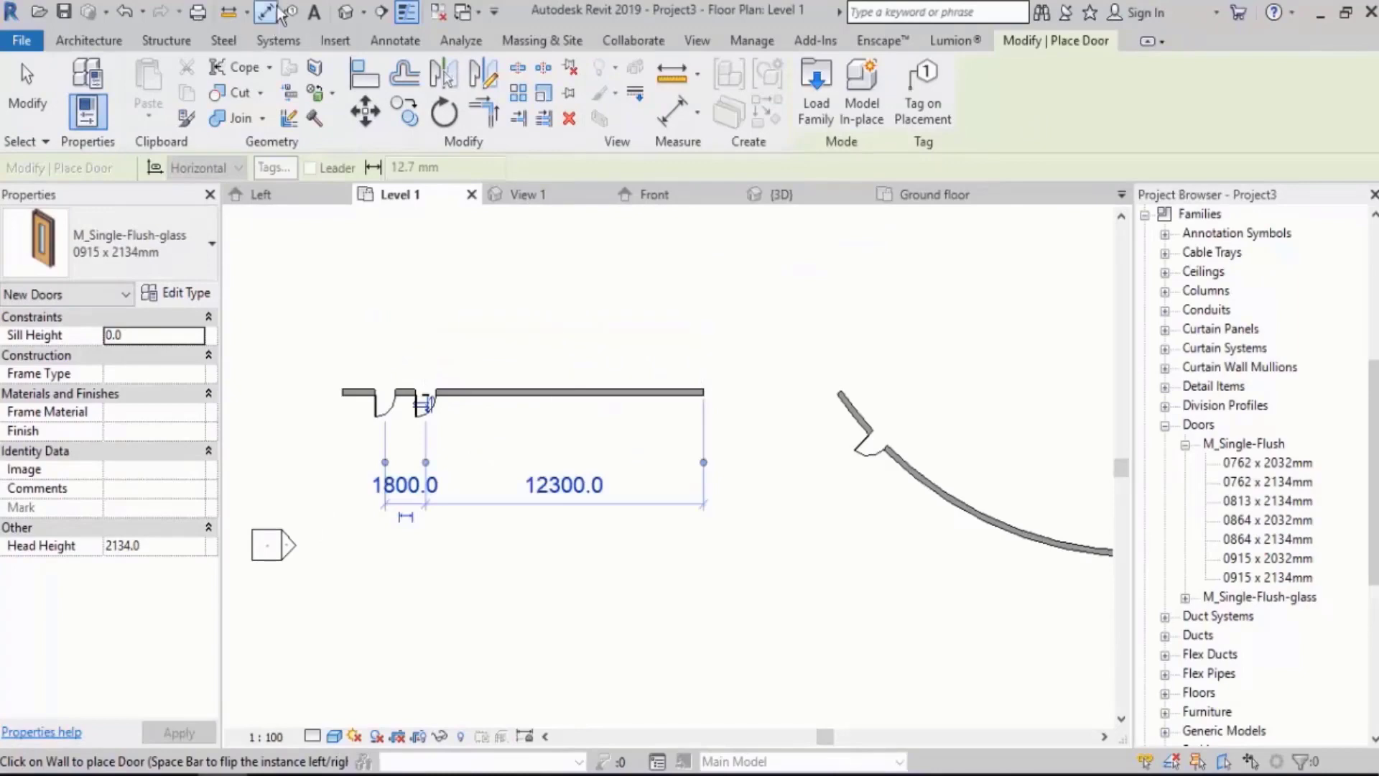
In the 3D view, place another M_Single-Flush-glass door in the straight wall and one beside the plain door in the curved wall.
click(346, 12)
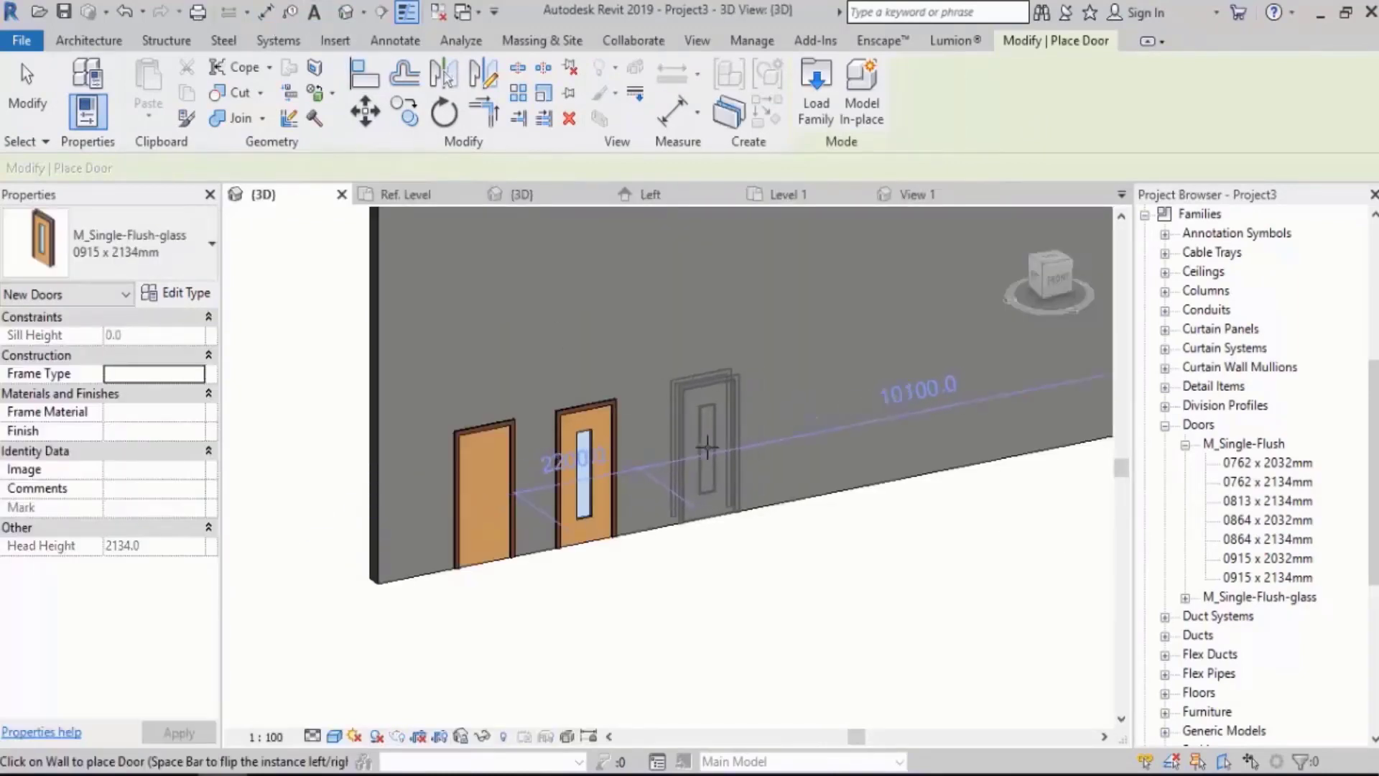
click(711, 454)
scroll(425, 502, down, 3)
middle_drag(1068, 468, 602, 504)
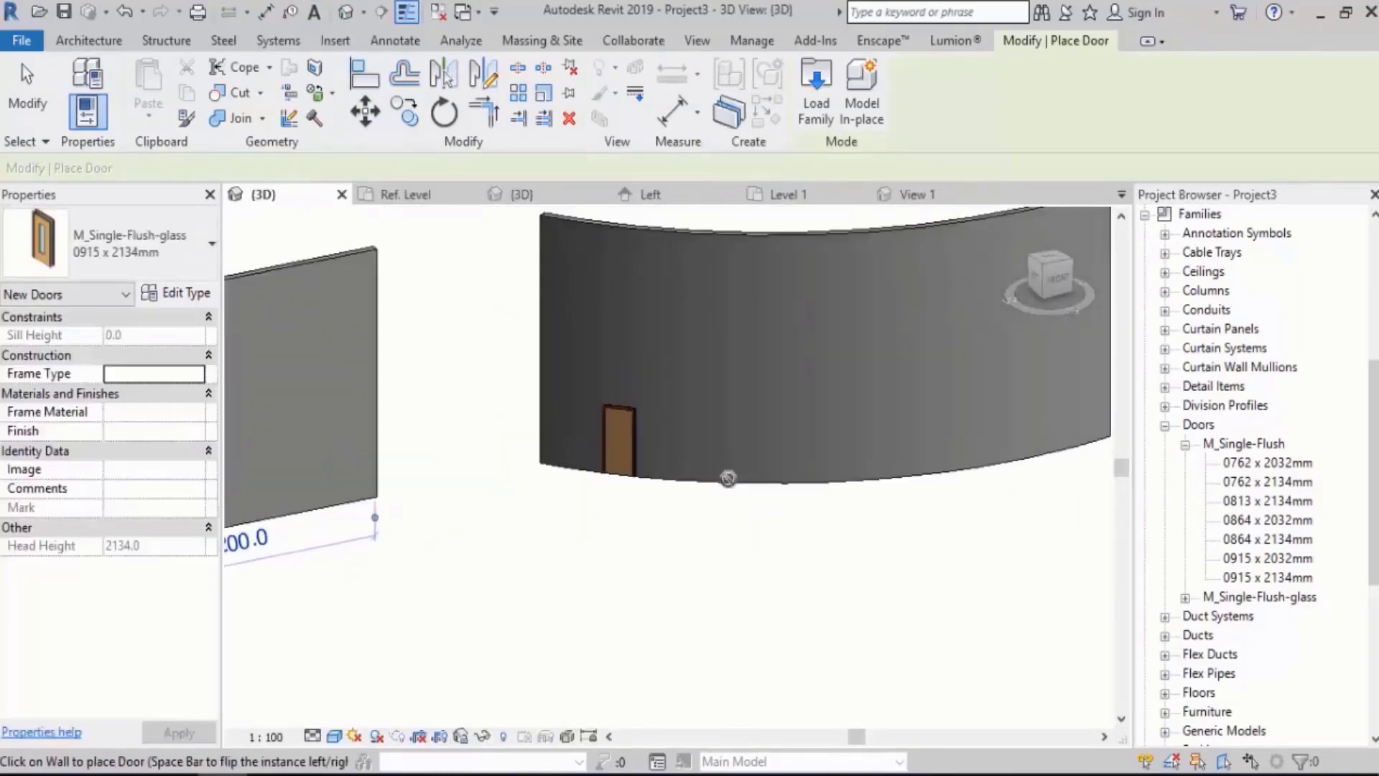
scroll(722, 477, up, 2)
click(654, 449)
key(Escape)
key(Escape)
Compare the family types of the plain and glass doors in the curved wall.
click(567, 421)
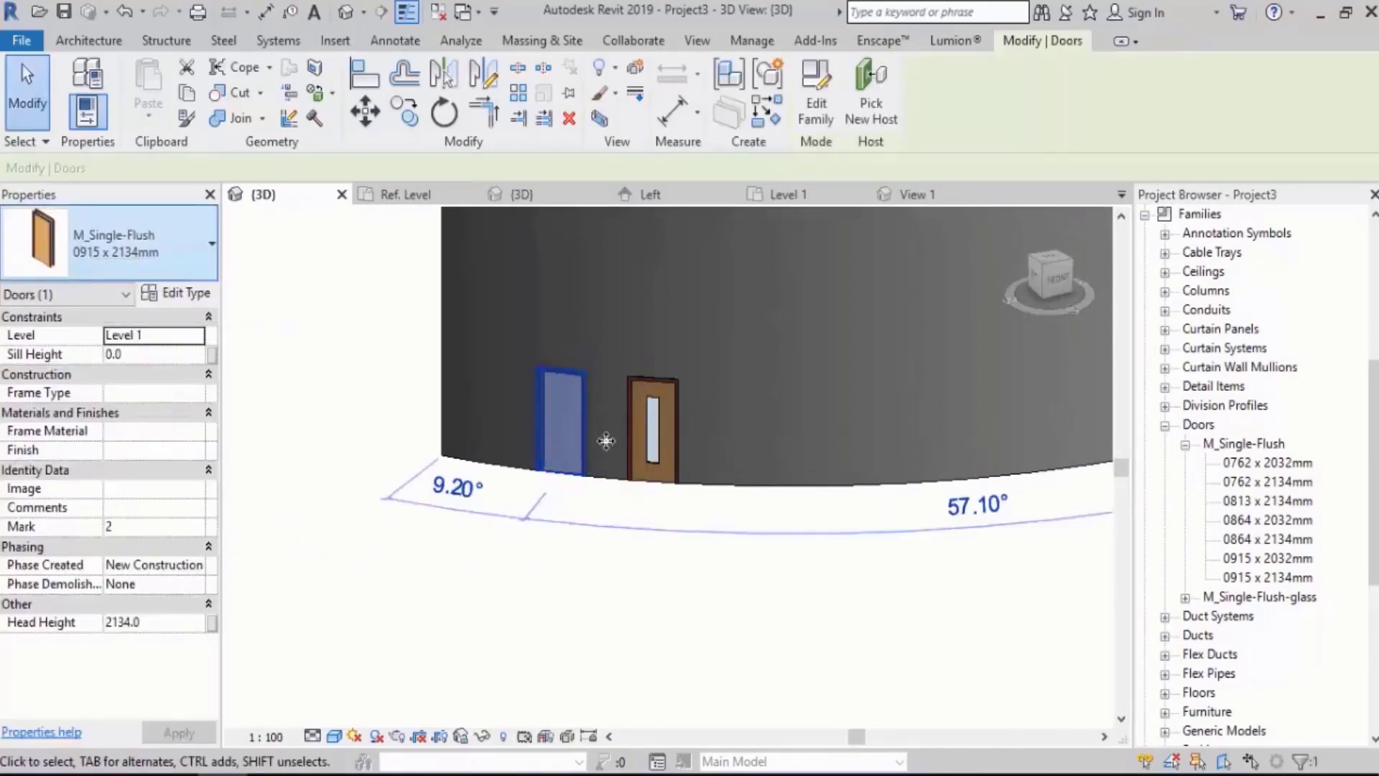
click(655, 443)
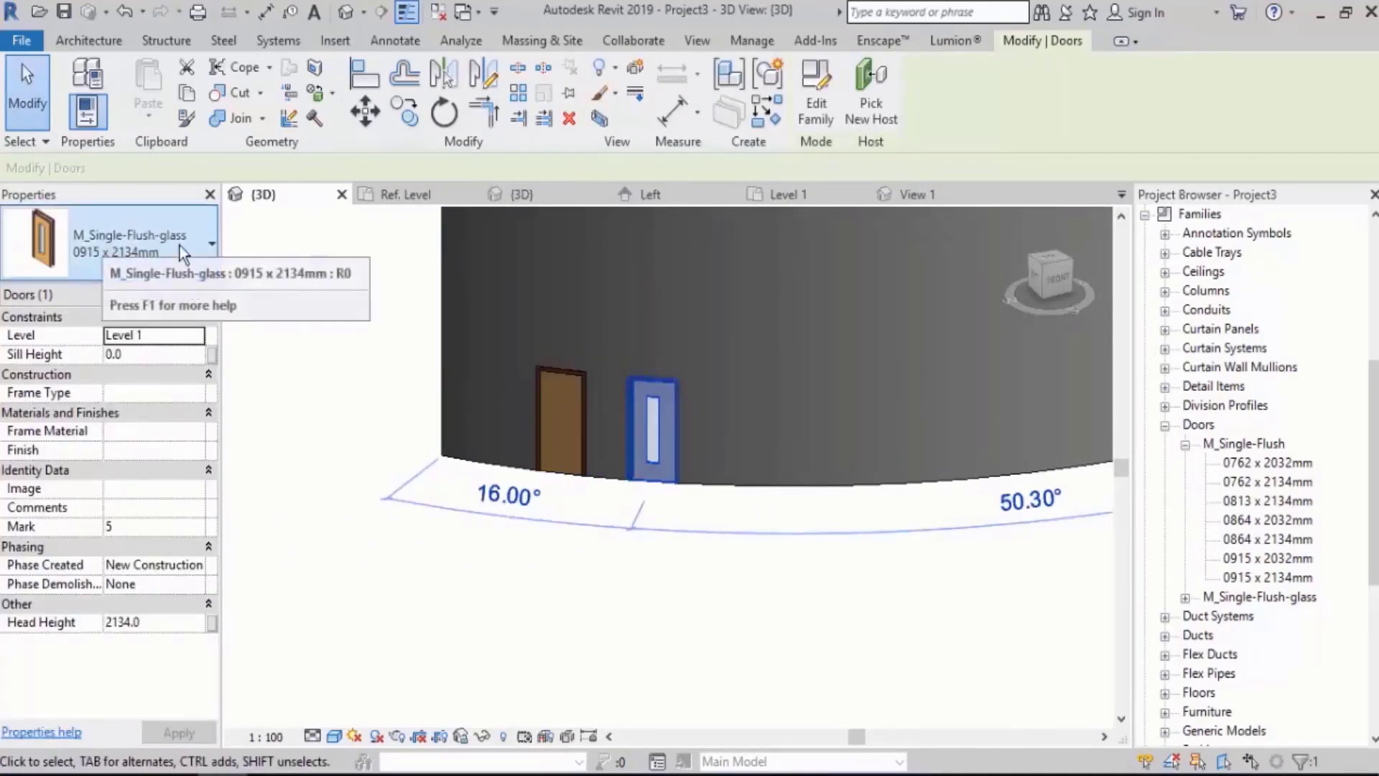
click(799, 602)
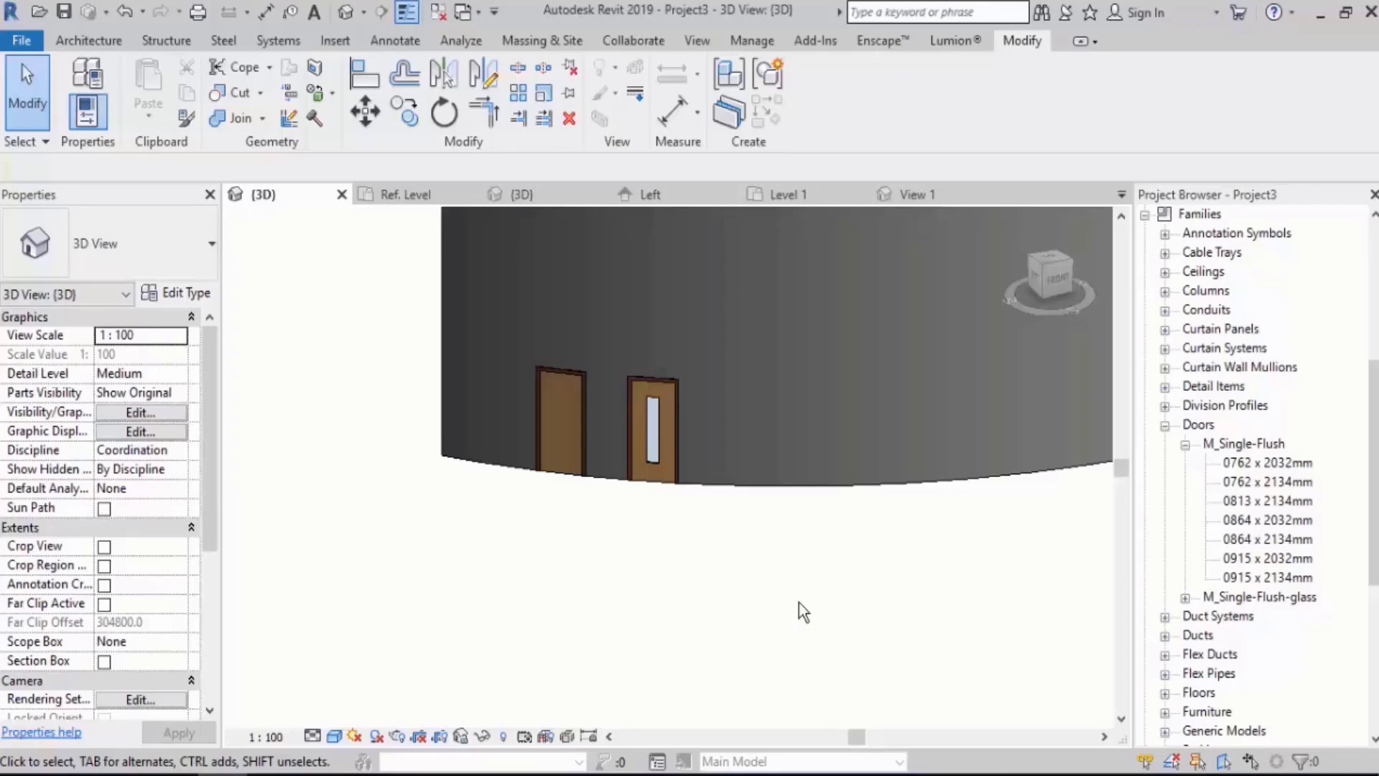
Delete the extra glass door from the straight wall, keeping the one next to the plain door.
scroll(799, 602, down, 4)
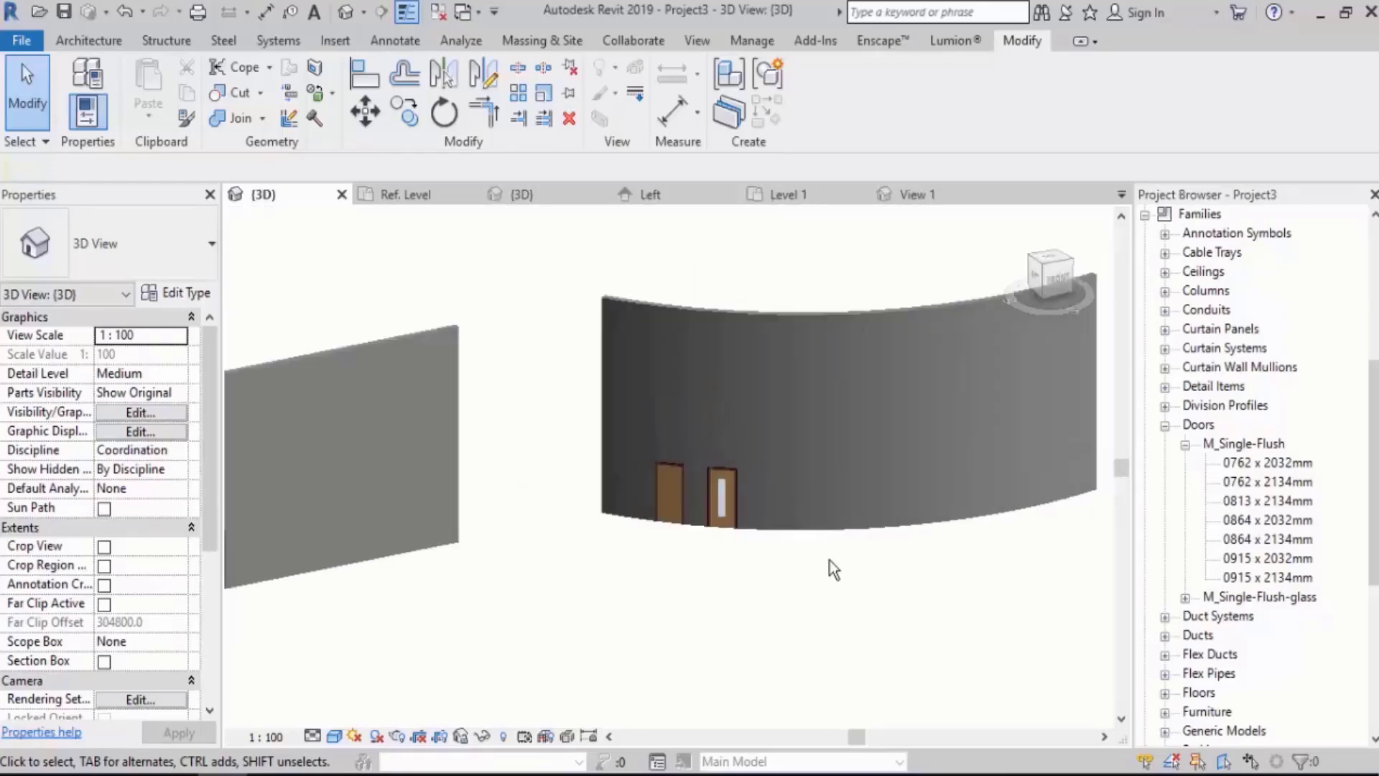
scroll(400, 584, up, 5)
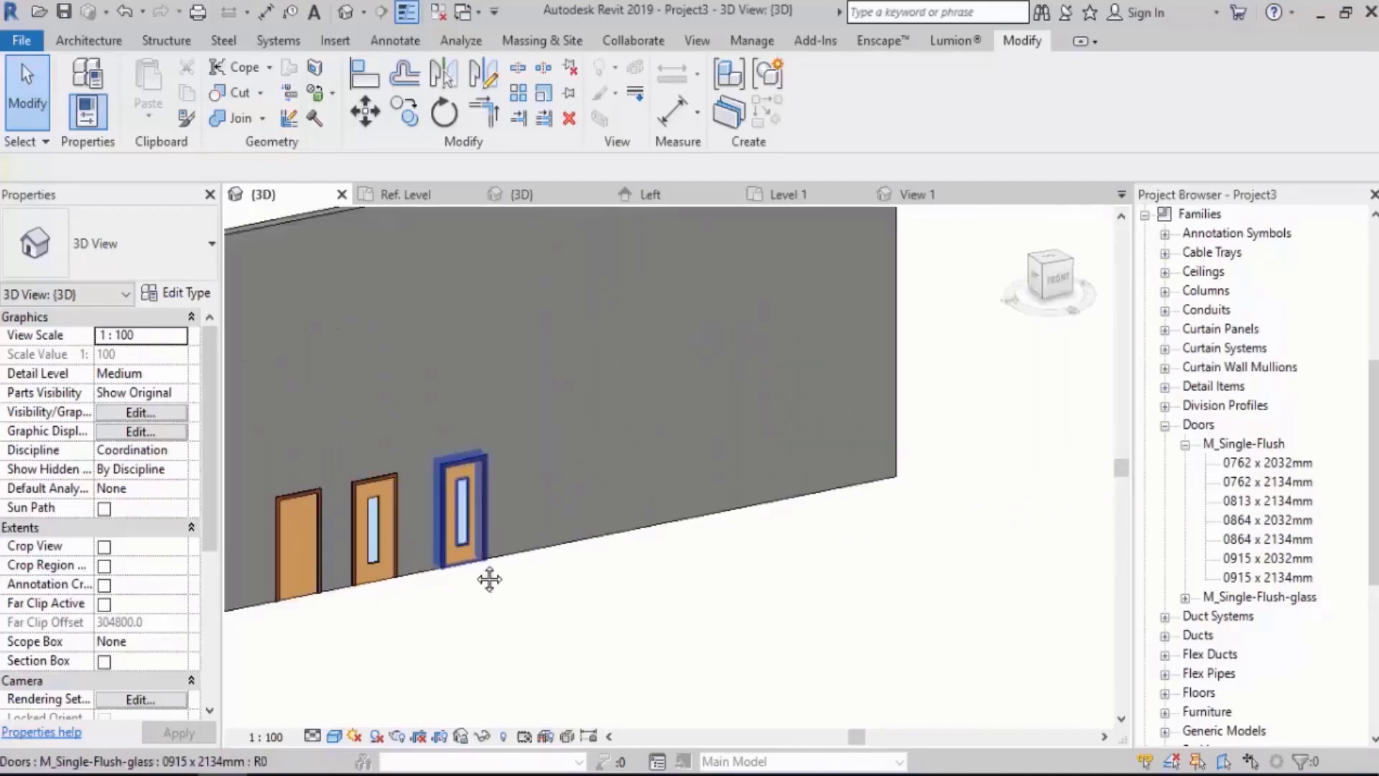
click(616, 498)
key(Delete)
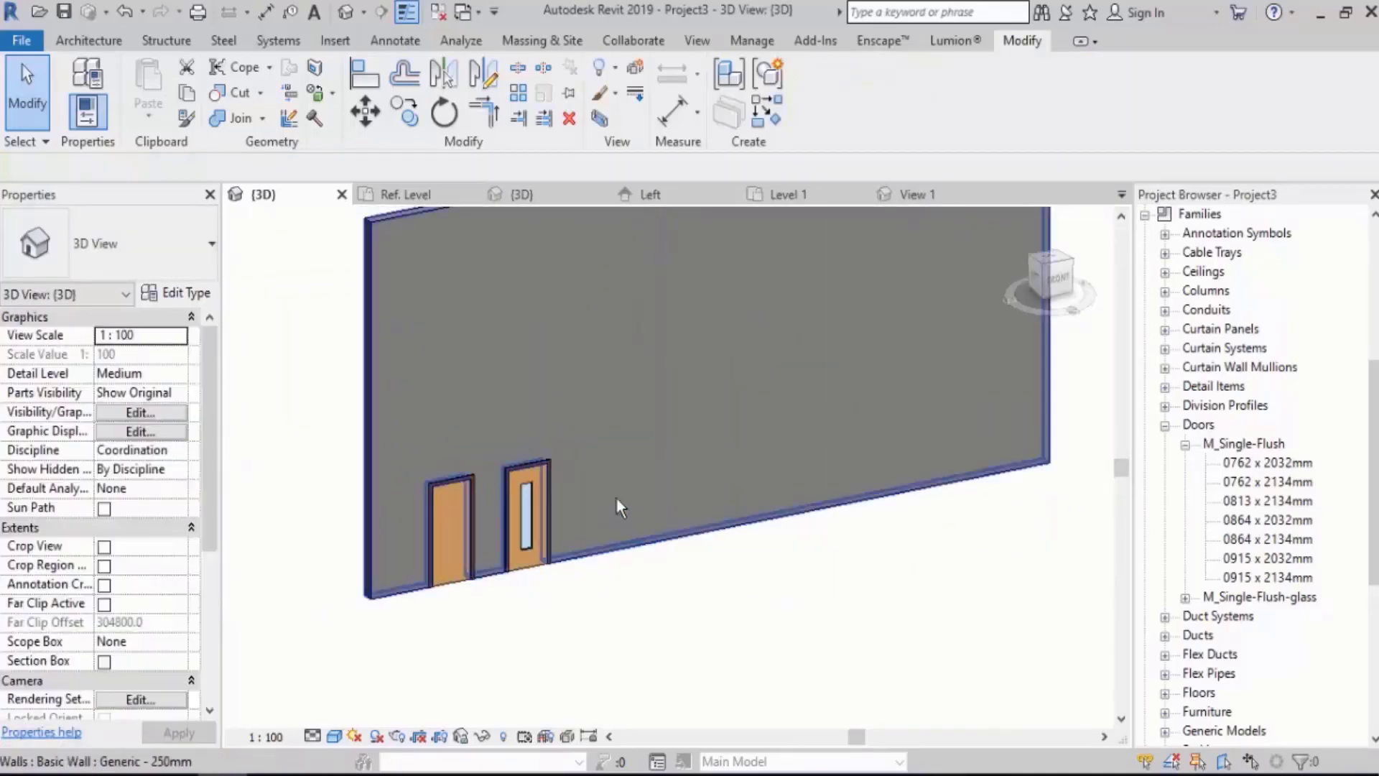
scroll(429, 510, down, 4)
shift+middle_drag(471, 526, 675, 511)
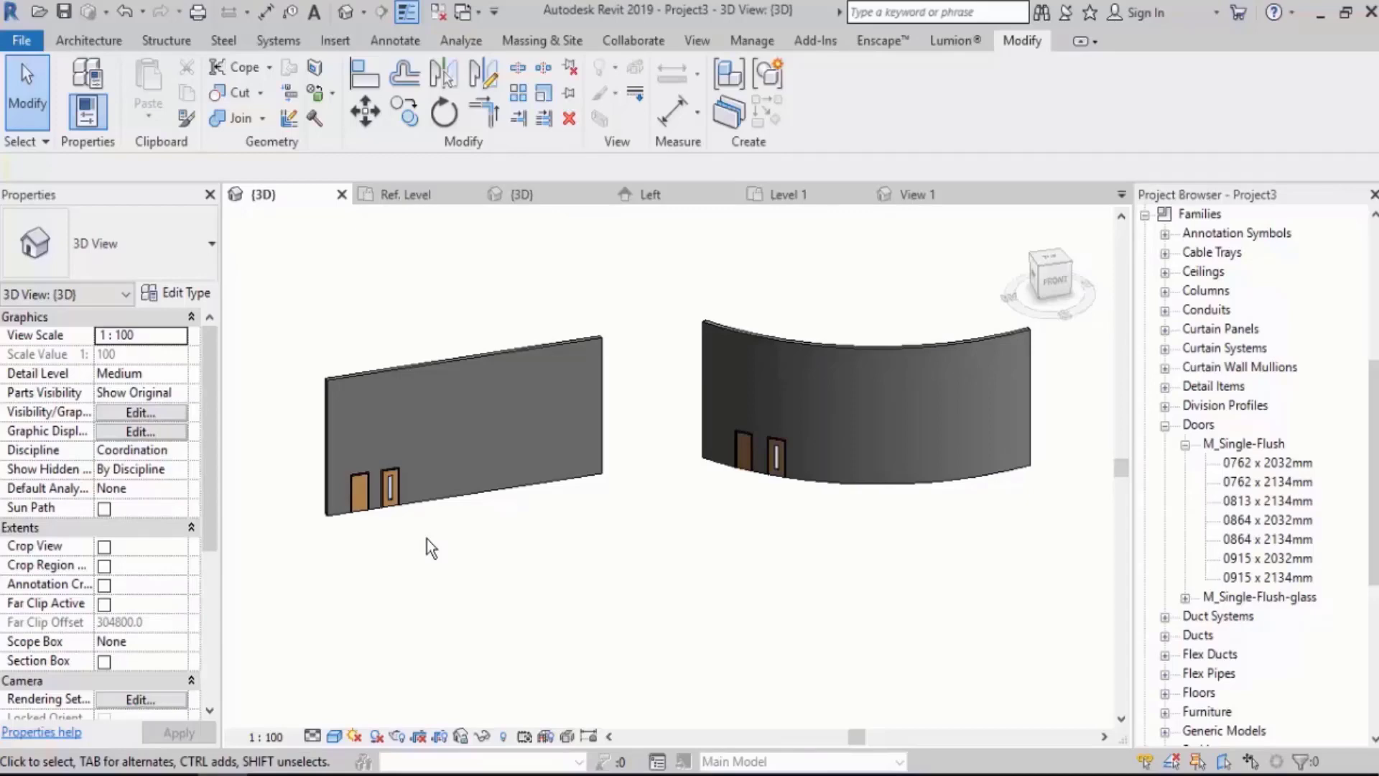
Create a new family from the Metric Door.rft template.
click(22, 41)
mouse_move(125, 114)
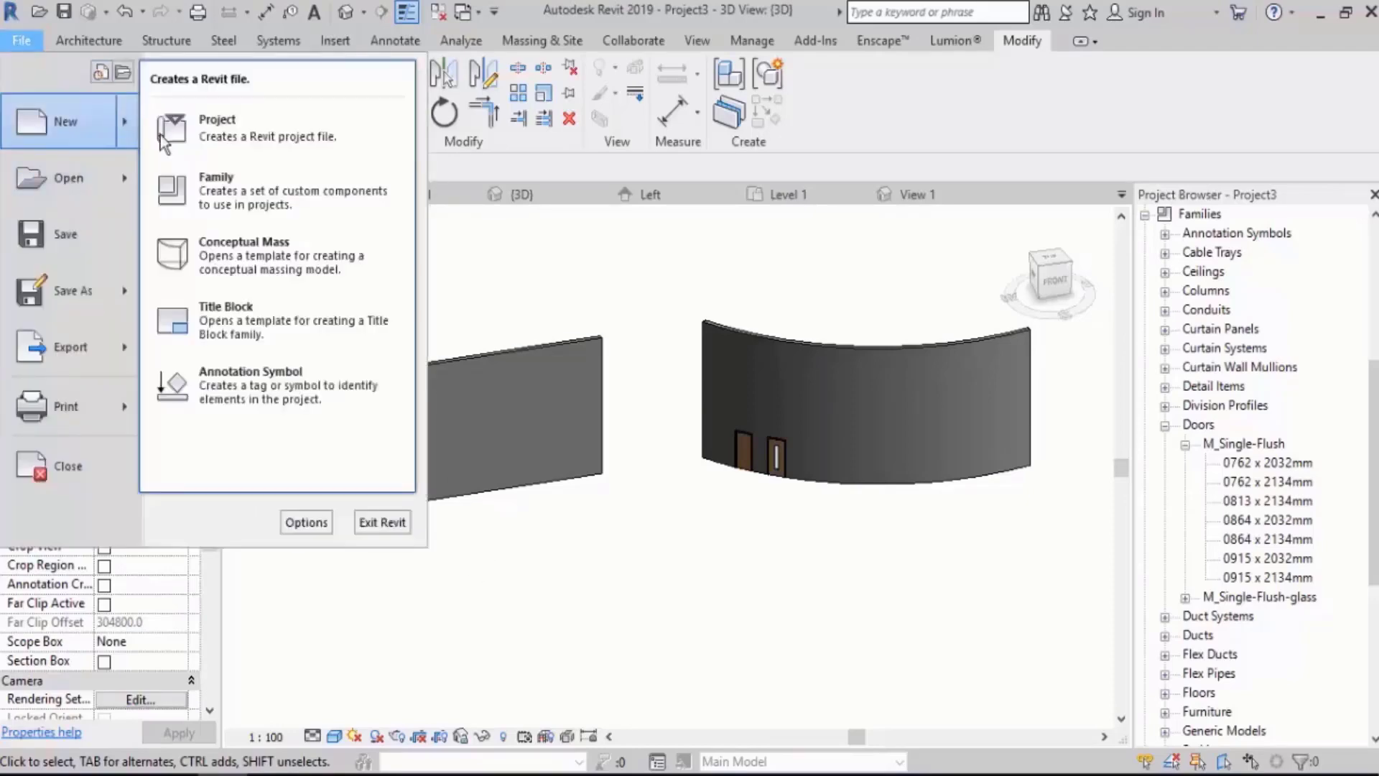
click(209, 183)
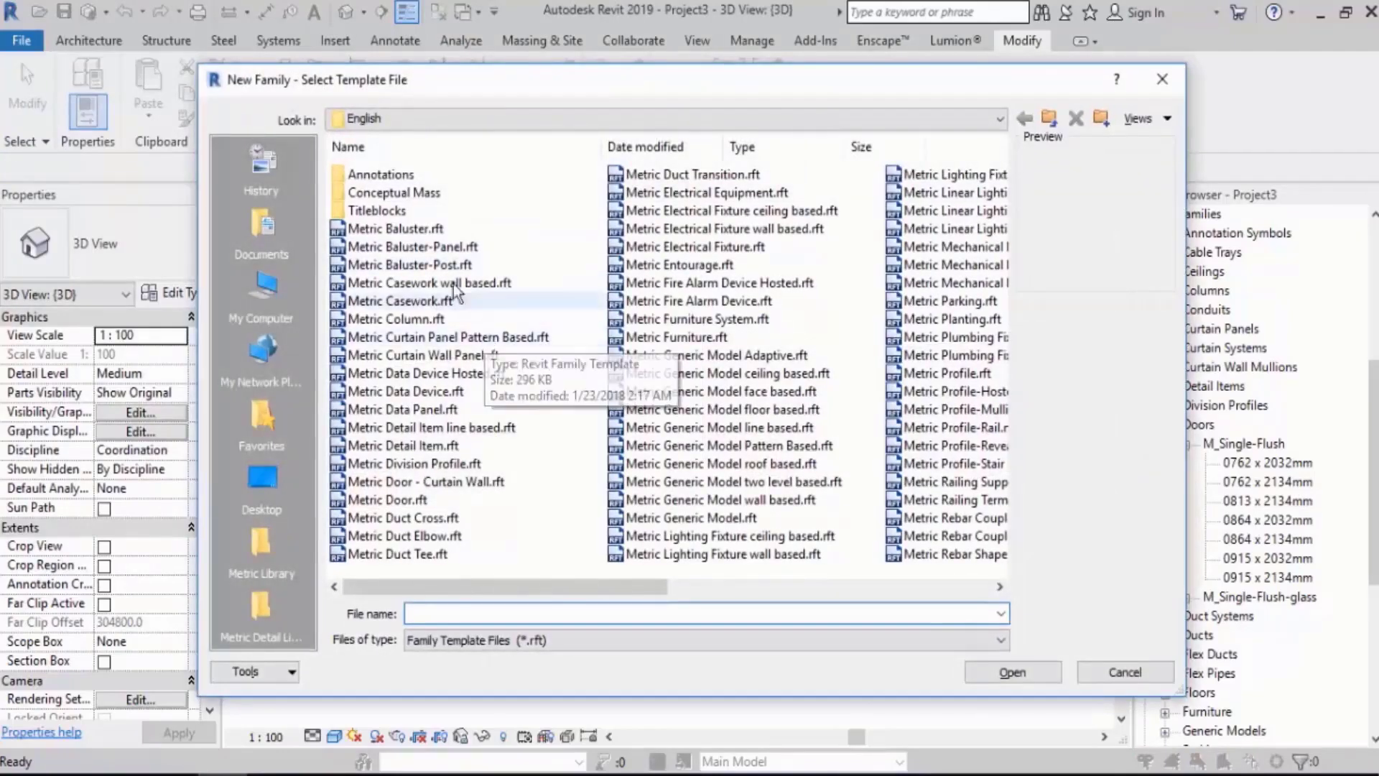
click(402, 501)
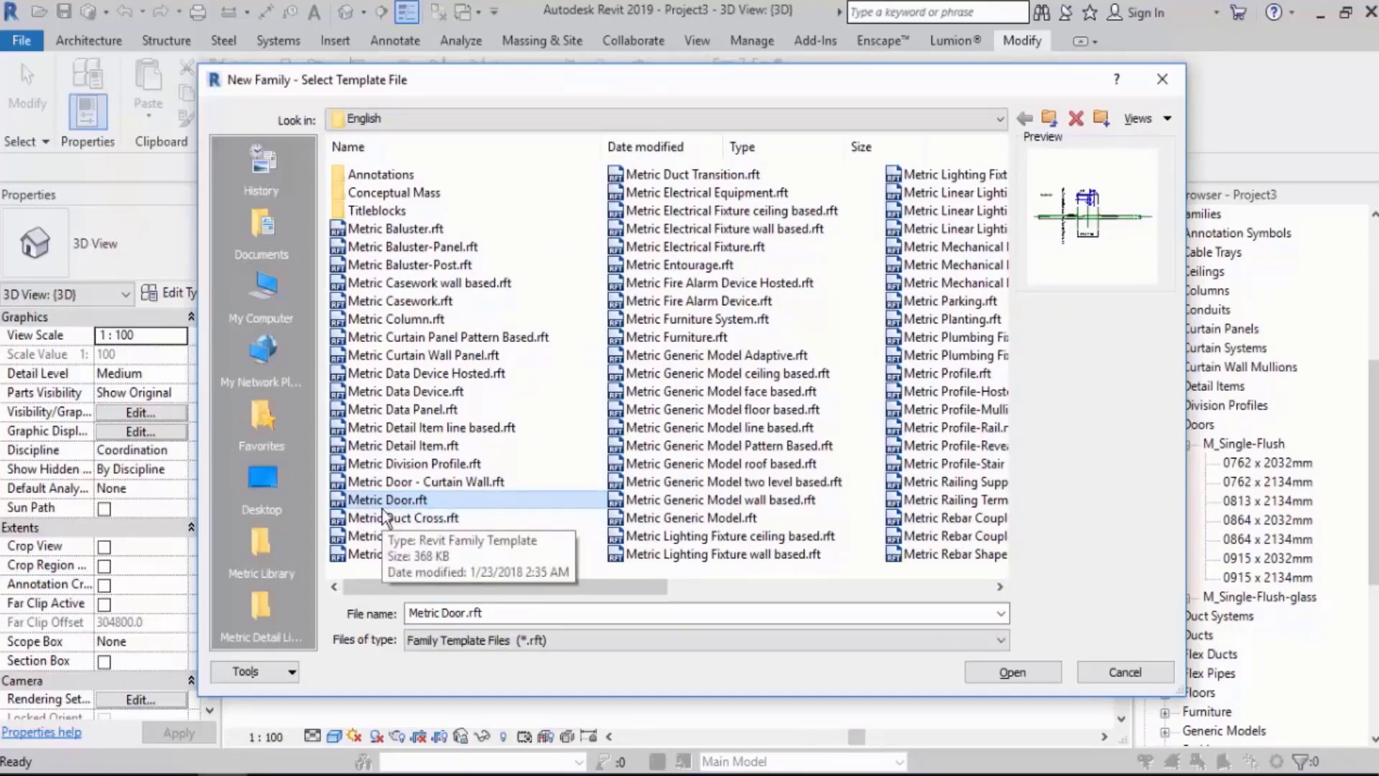
click(475, 484)
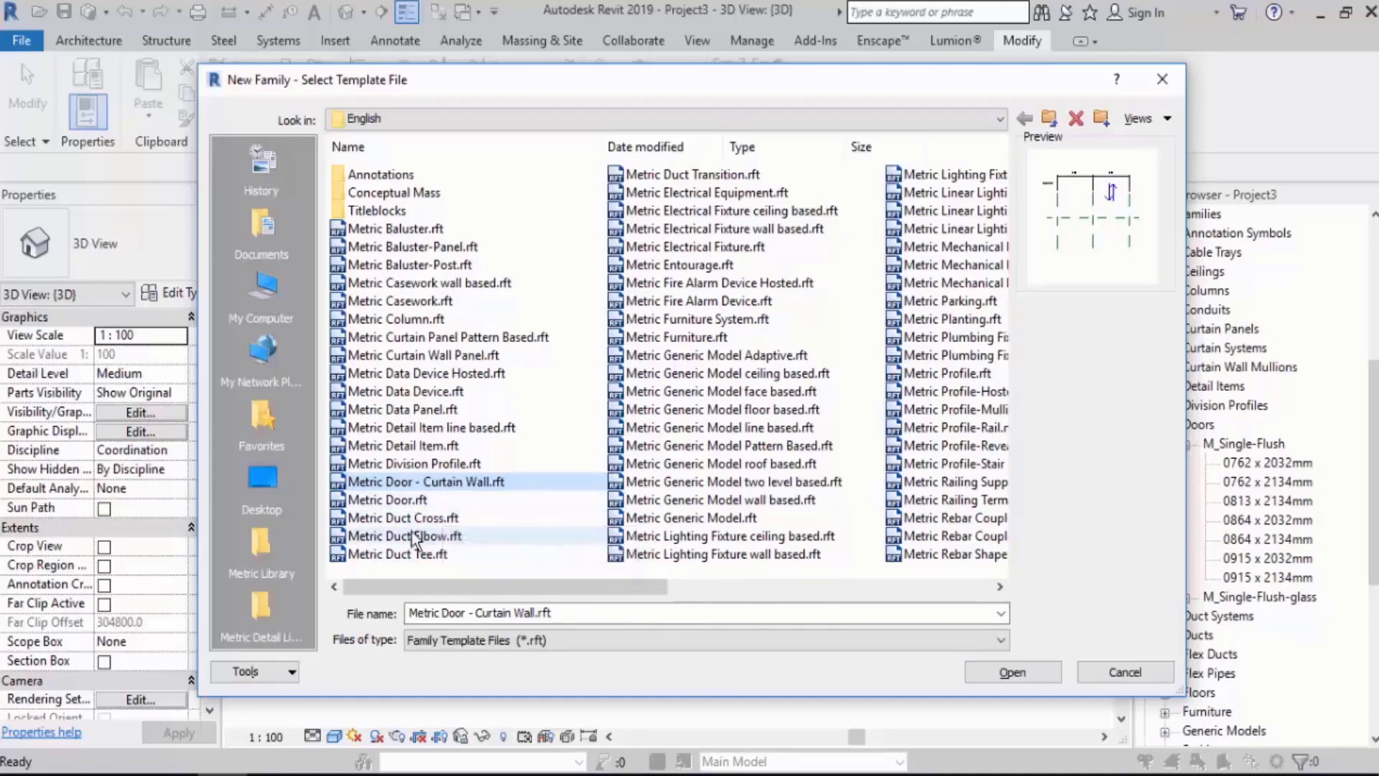
click(399, 500)
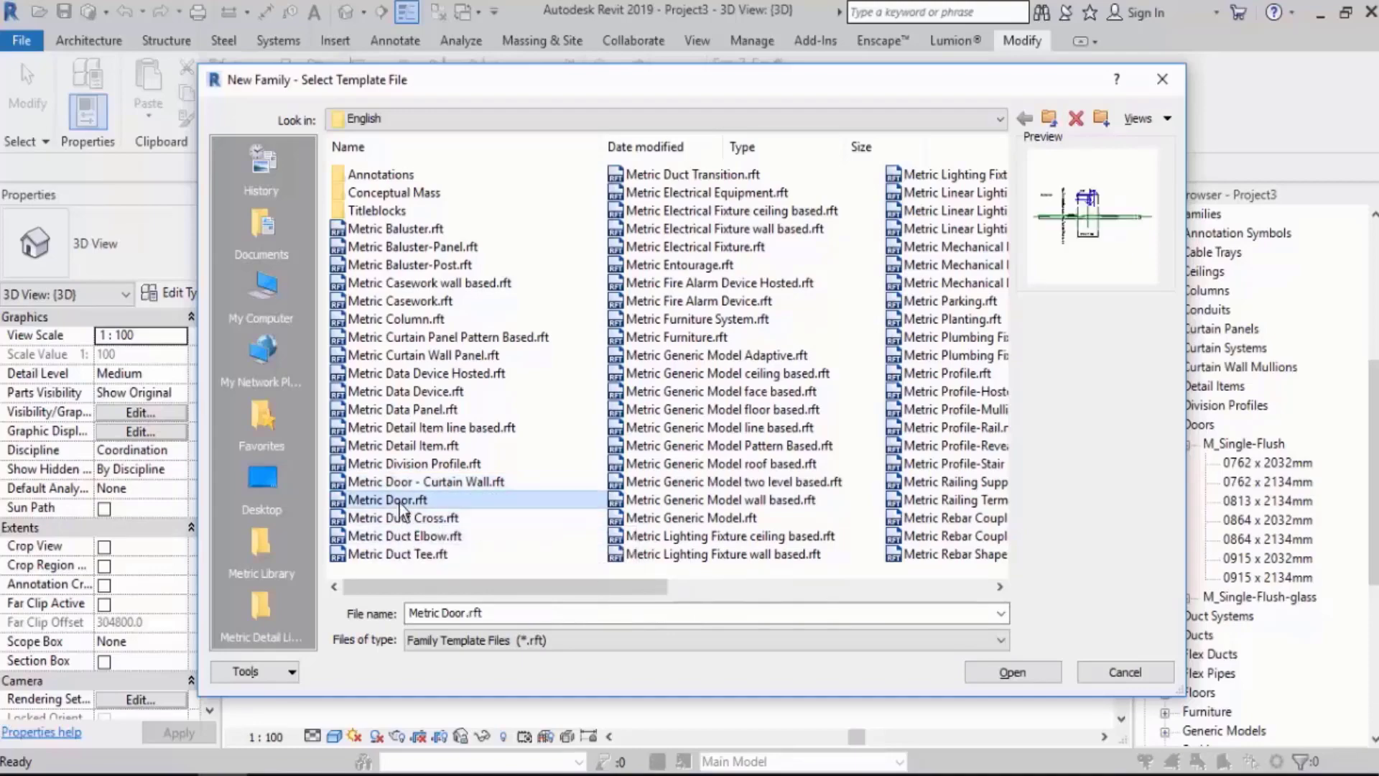
click(1026, 672)
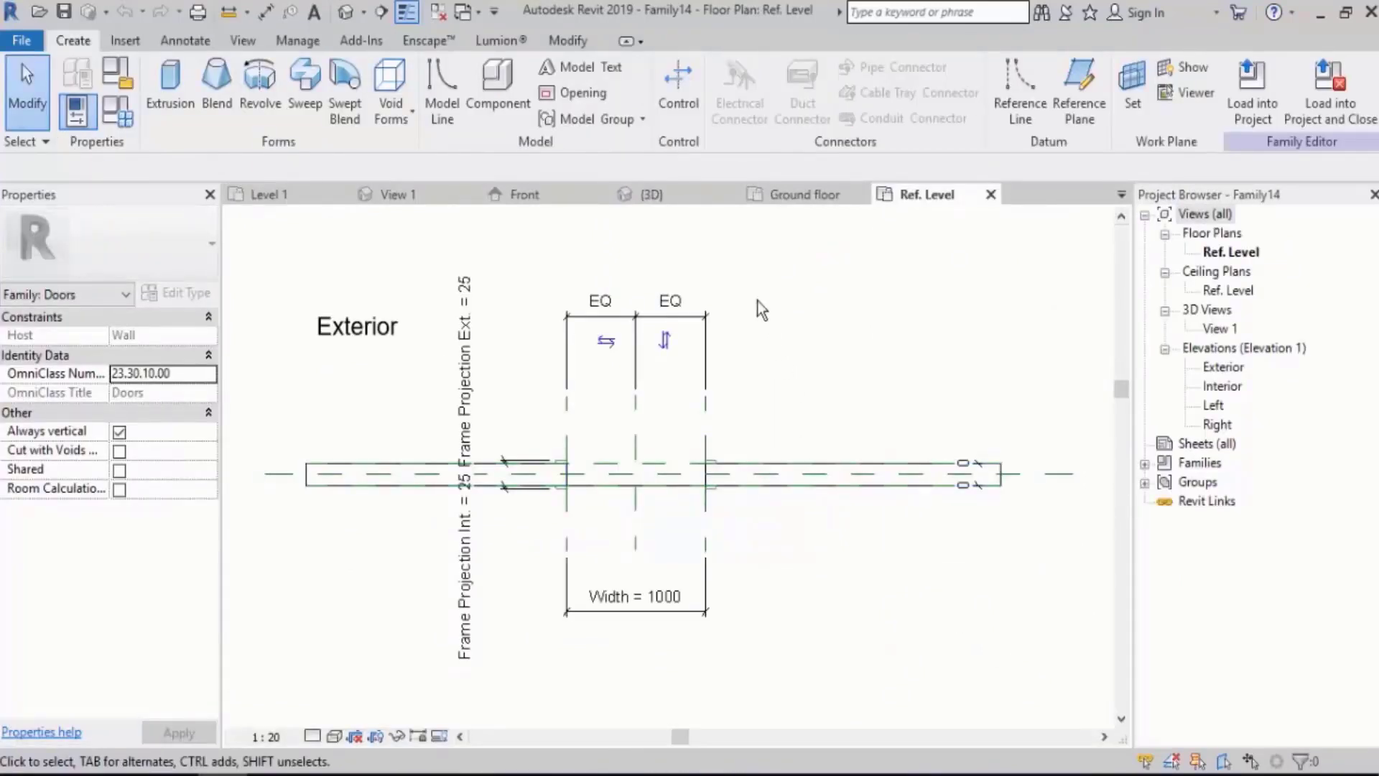
Show the new door family in the default 3D view with the Shaded visual style, seen from the front.
middle_drag(757, 300, 751, 315)
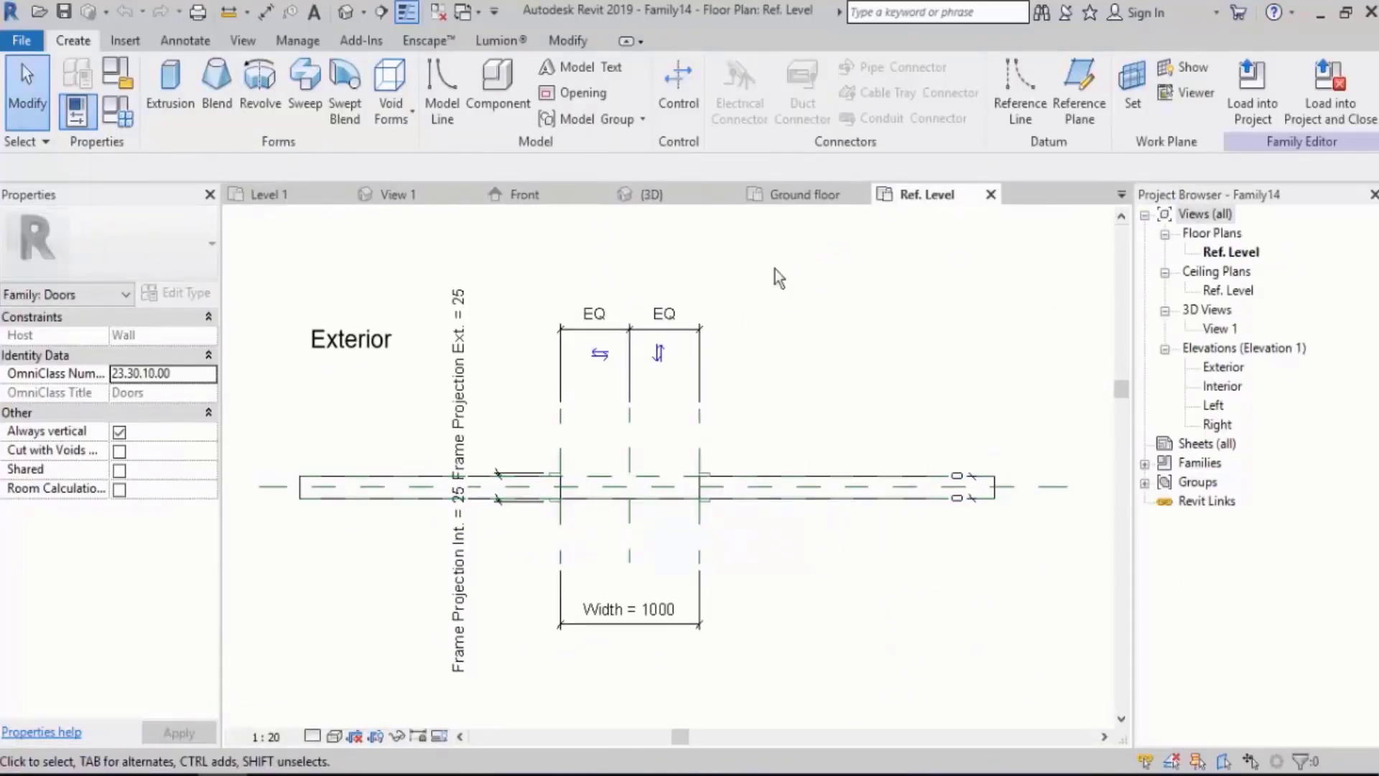
click(346, 11)
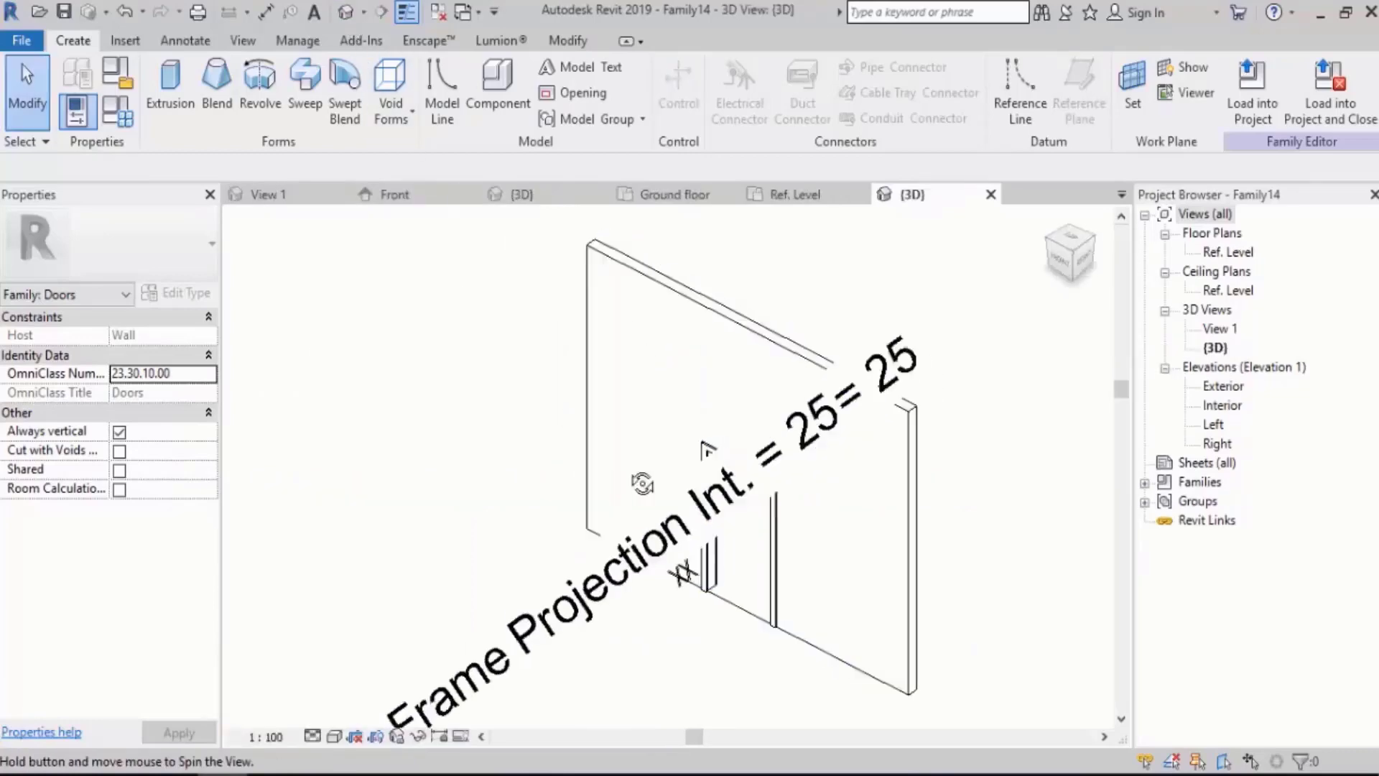
shift+middle_drag(642, 483, 806, 430)
middle_drag(847, 514, 777, 439)
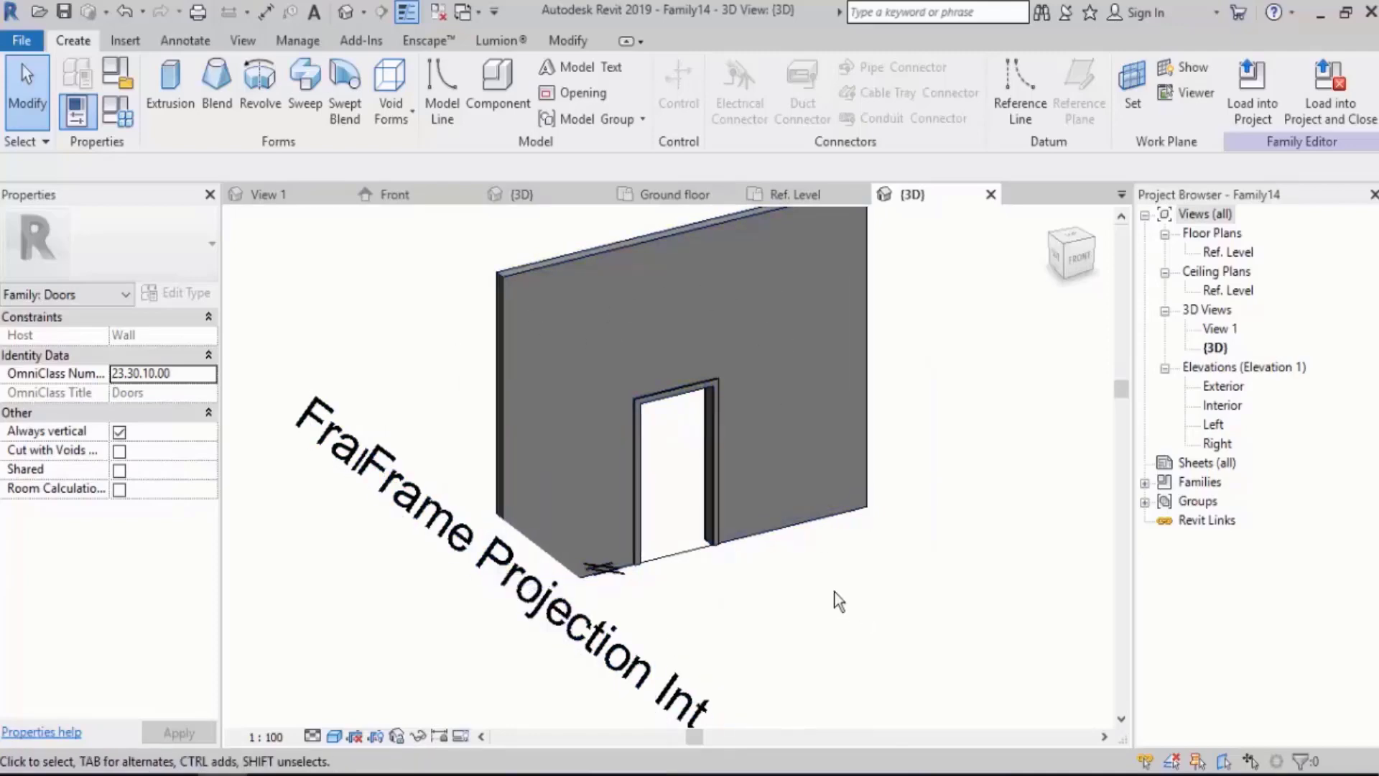
Delete the template's Frame/Mullion extrusions around the opening on both faces of the wall.
scroll(727, 335, up, 6)
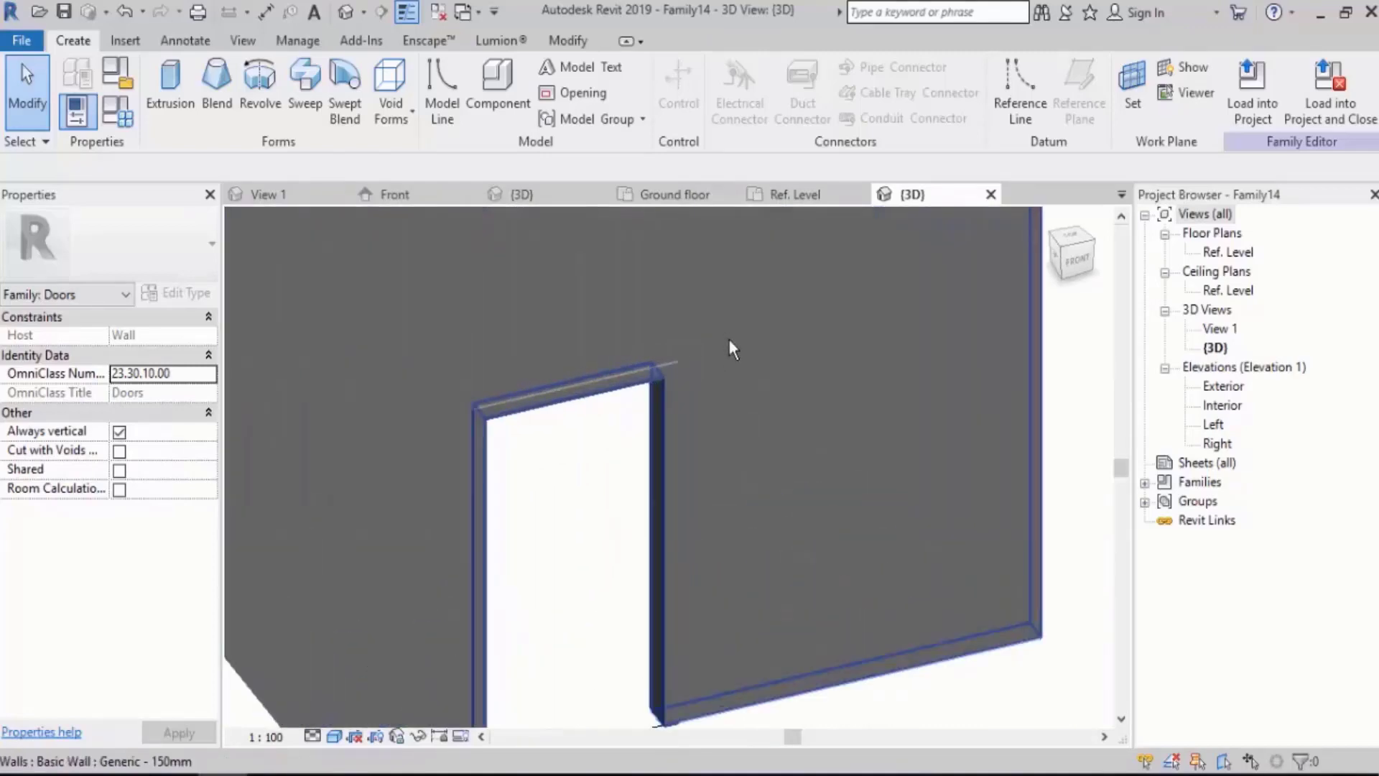
scroll(725, 401, down, 2)
scroll(700, 382, up, 3)
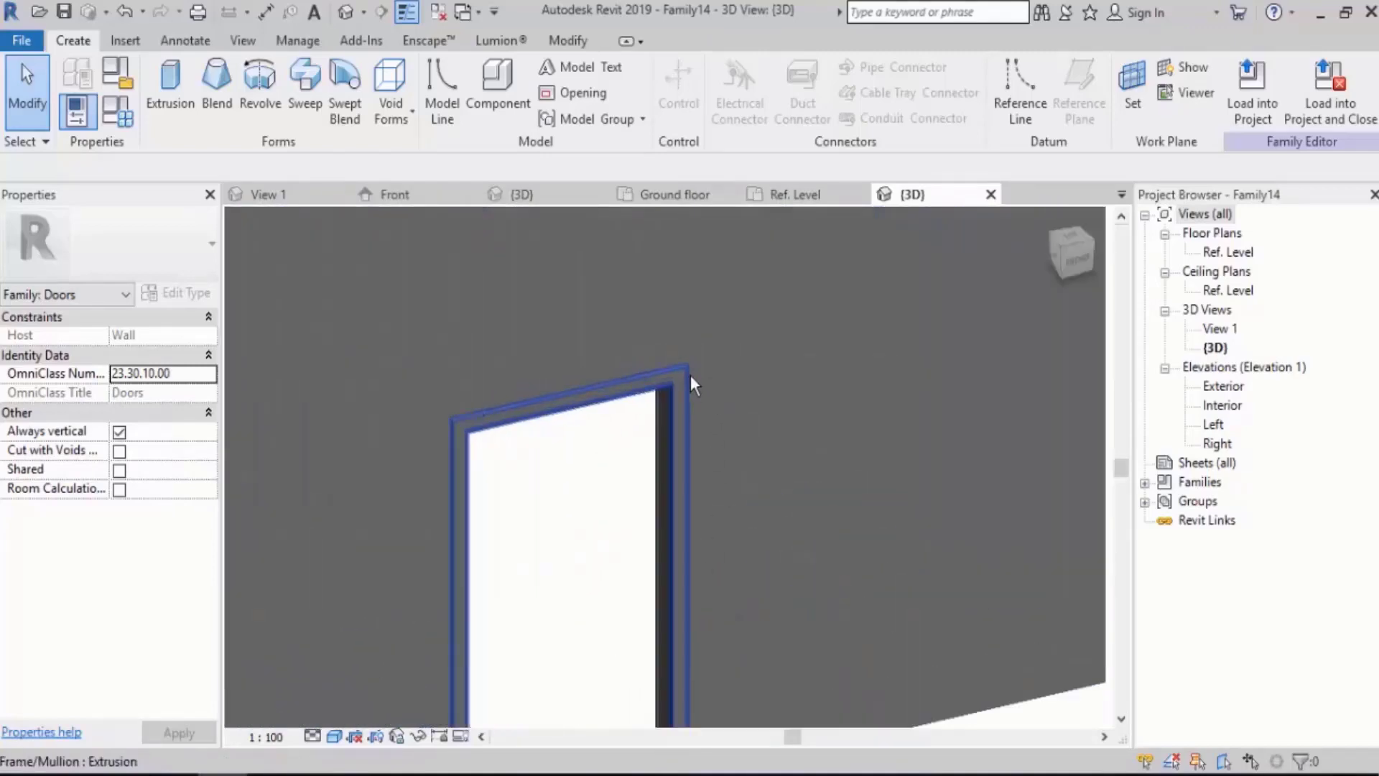
click(688, 373)
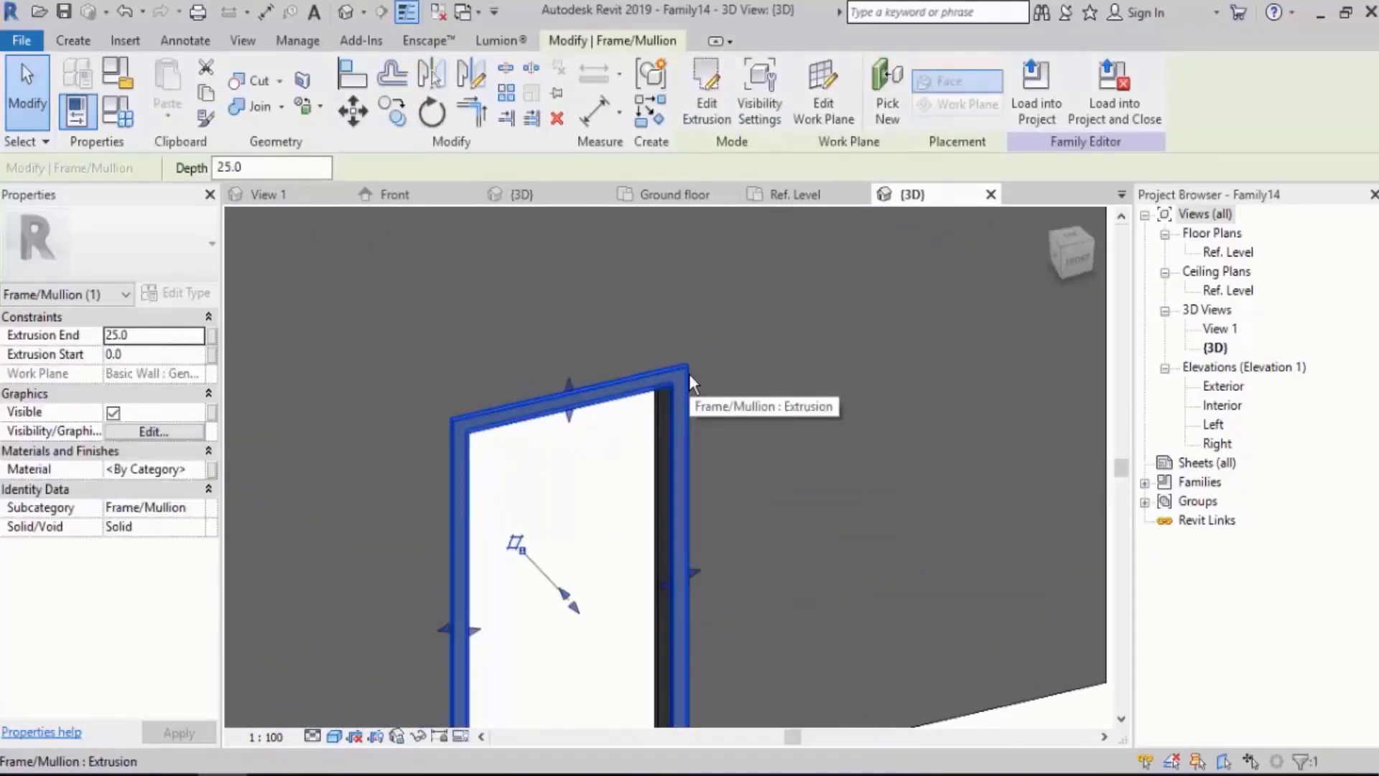
key(Delete)
scroll(656, 338, down, 3)
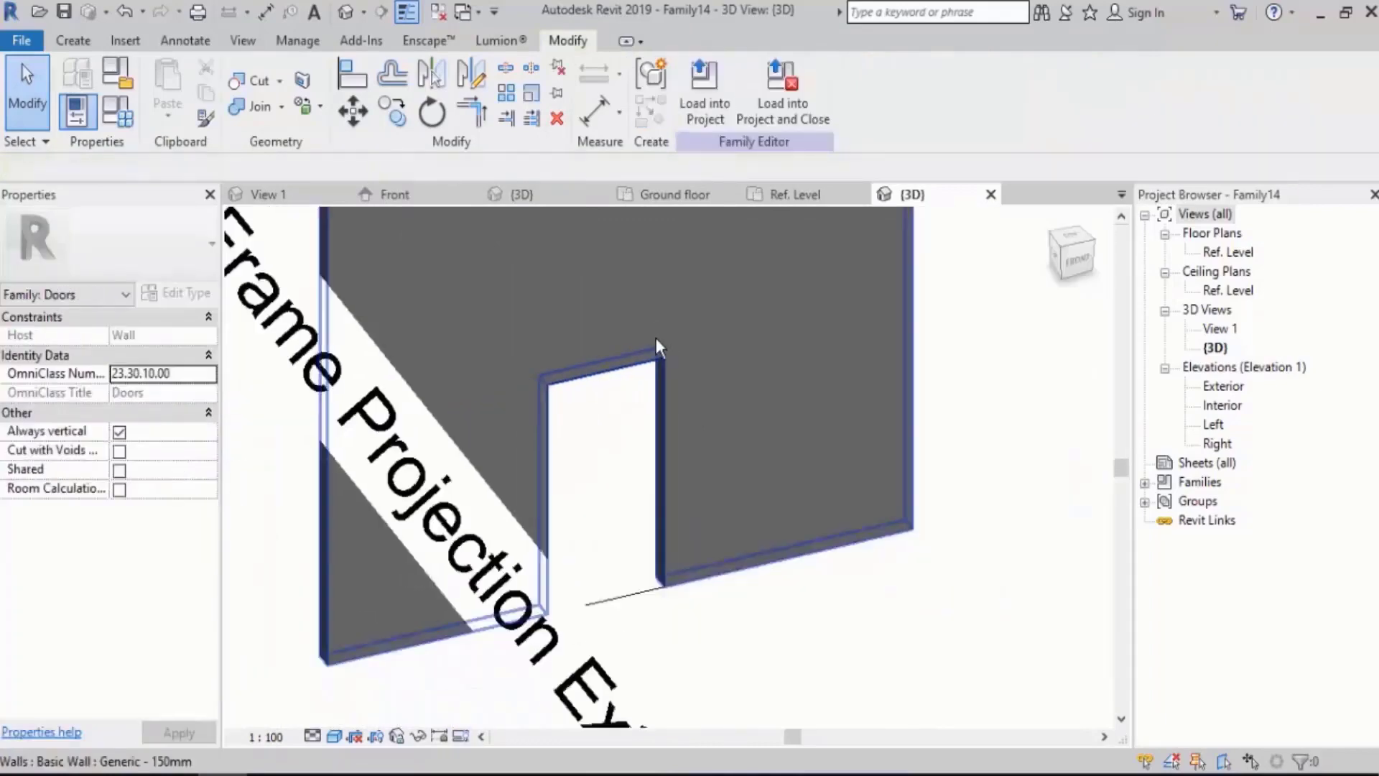
shift+middle_drag(533, 501, 631, 409)
scroll(696, 338, up, 3)
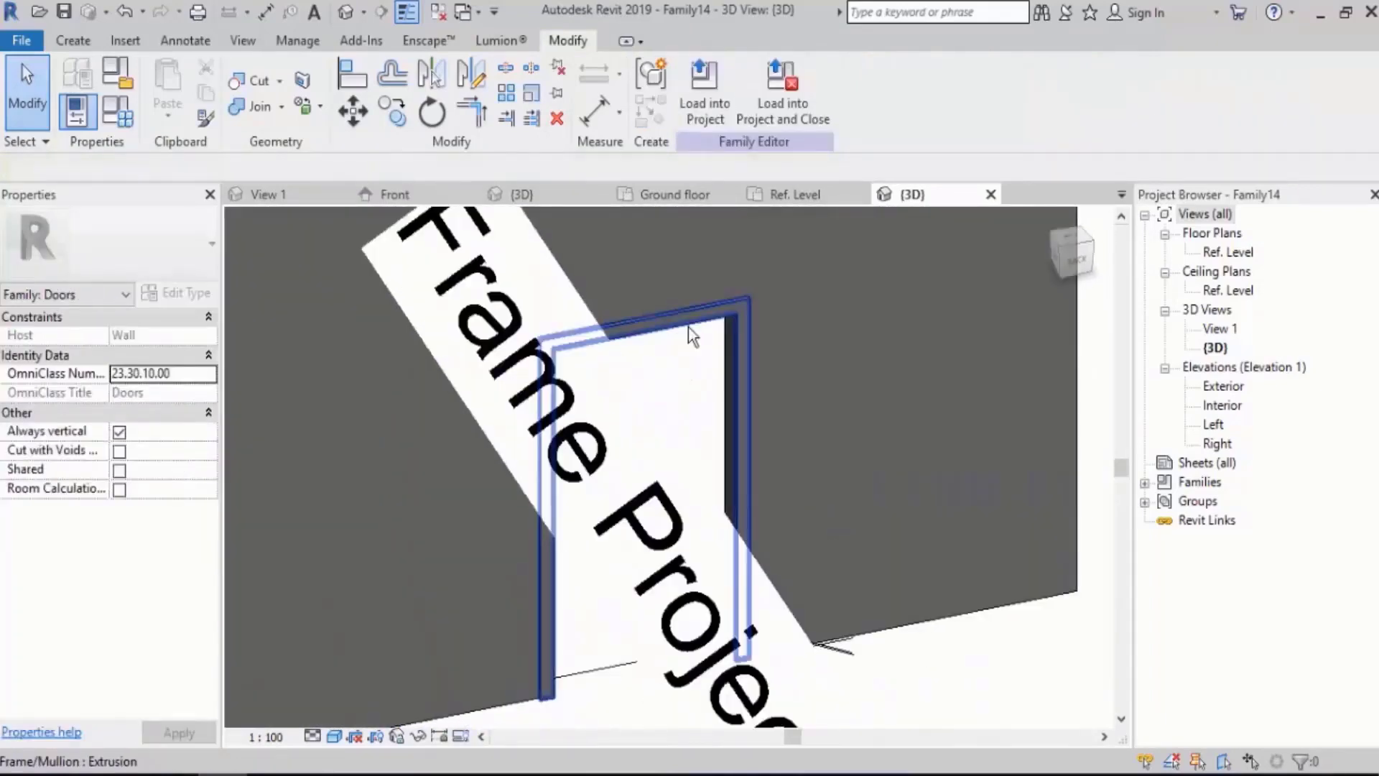
click(693, 329)
key(Delete)
scroll(693, 329, down, 5)
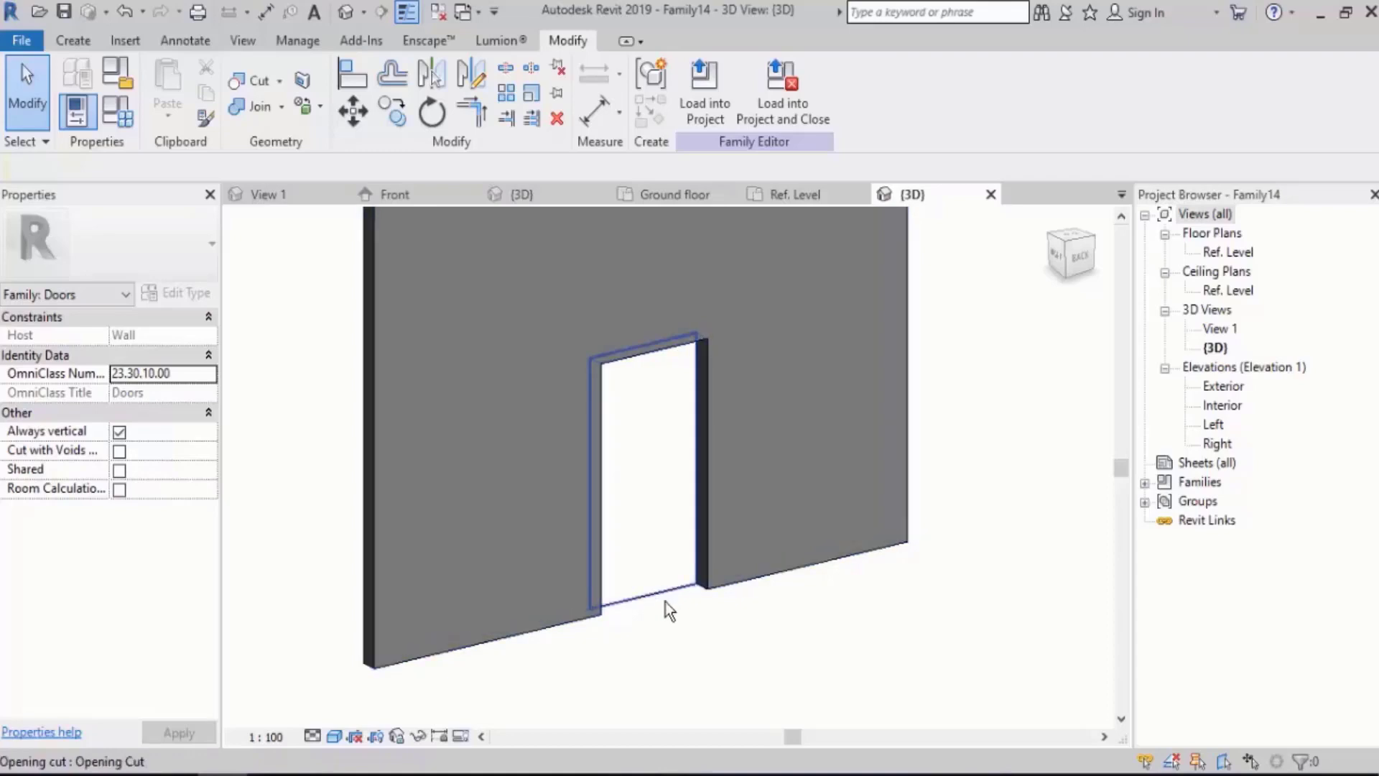
Delete the template's door opening cut from the host wall.
shift+middle_drag(481, 568, 684, 632)
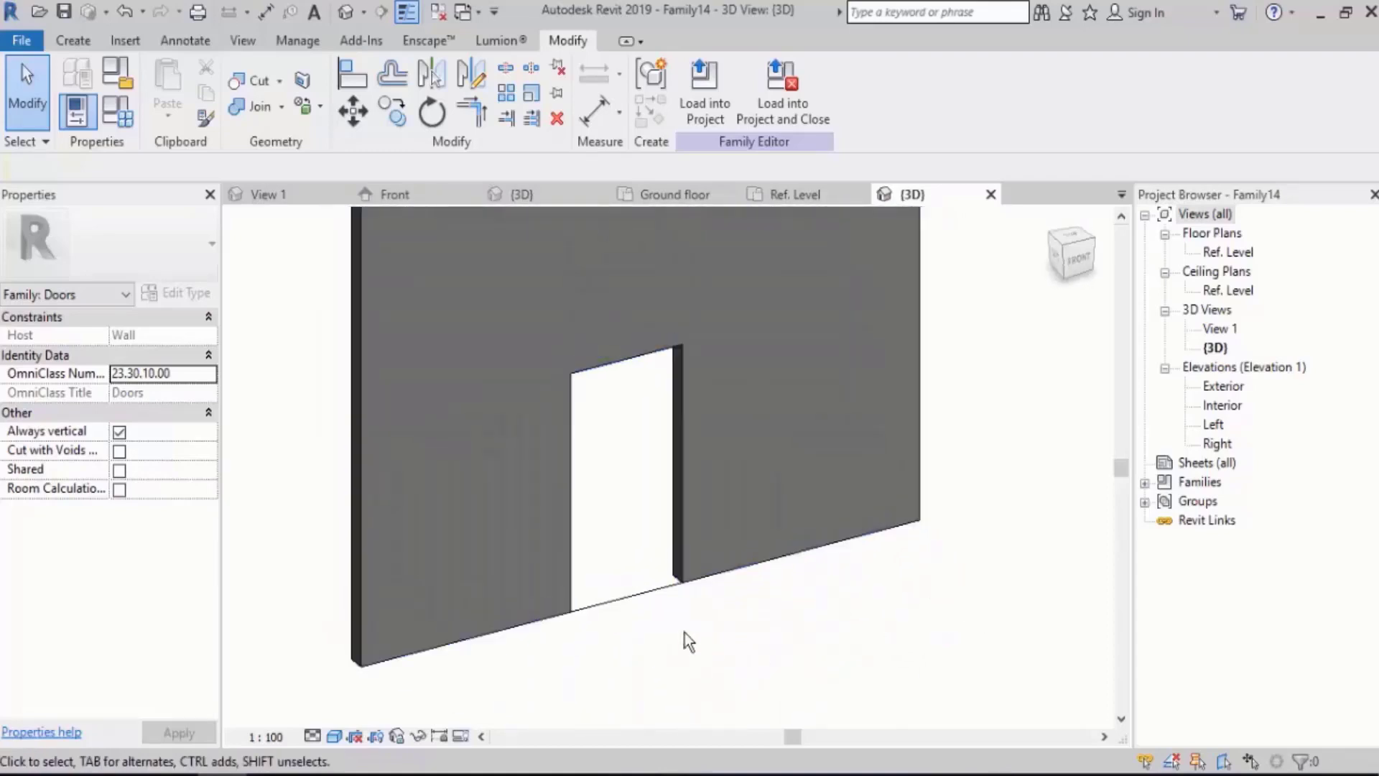
click(665, 593)
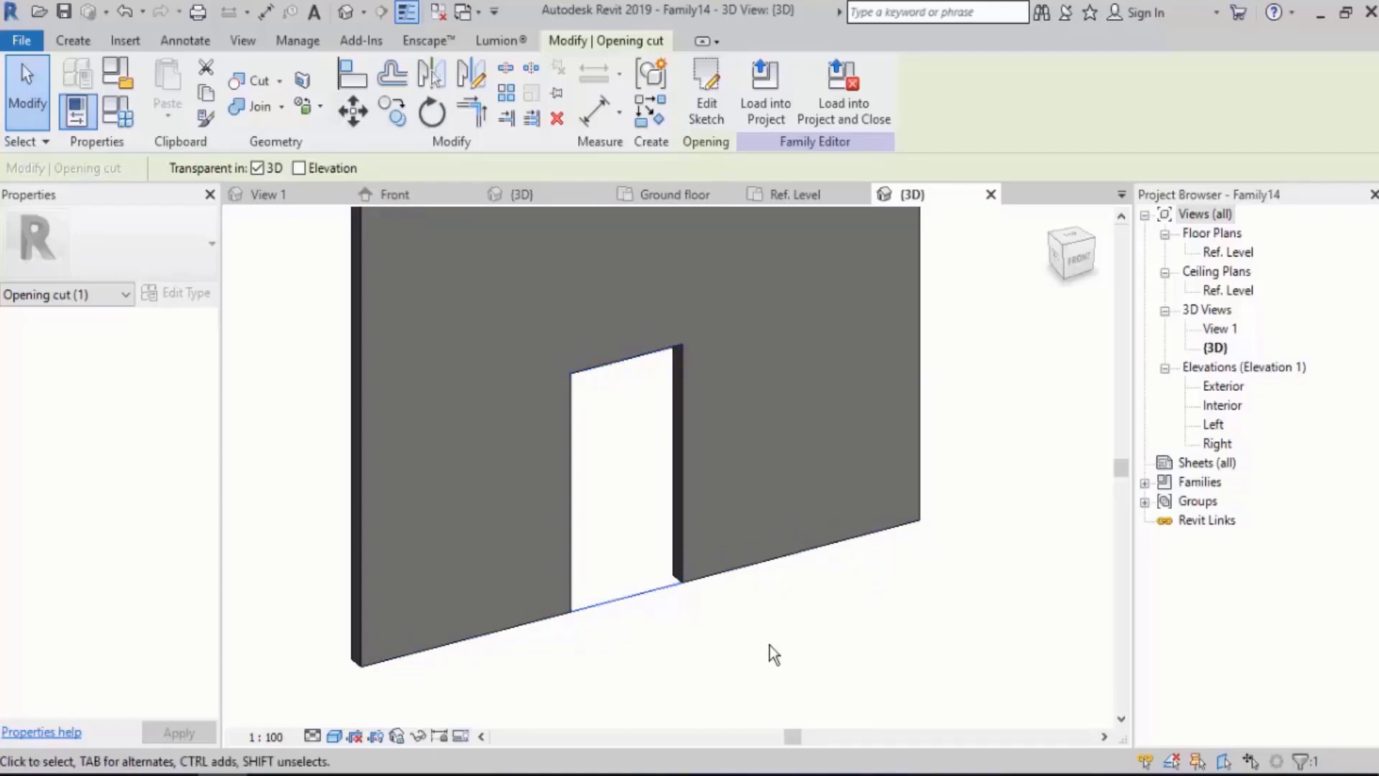
key(Delete)
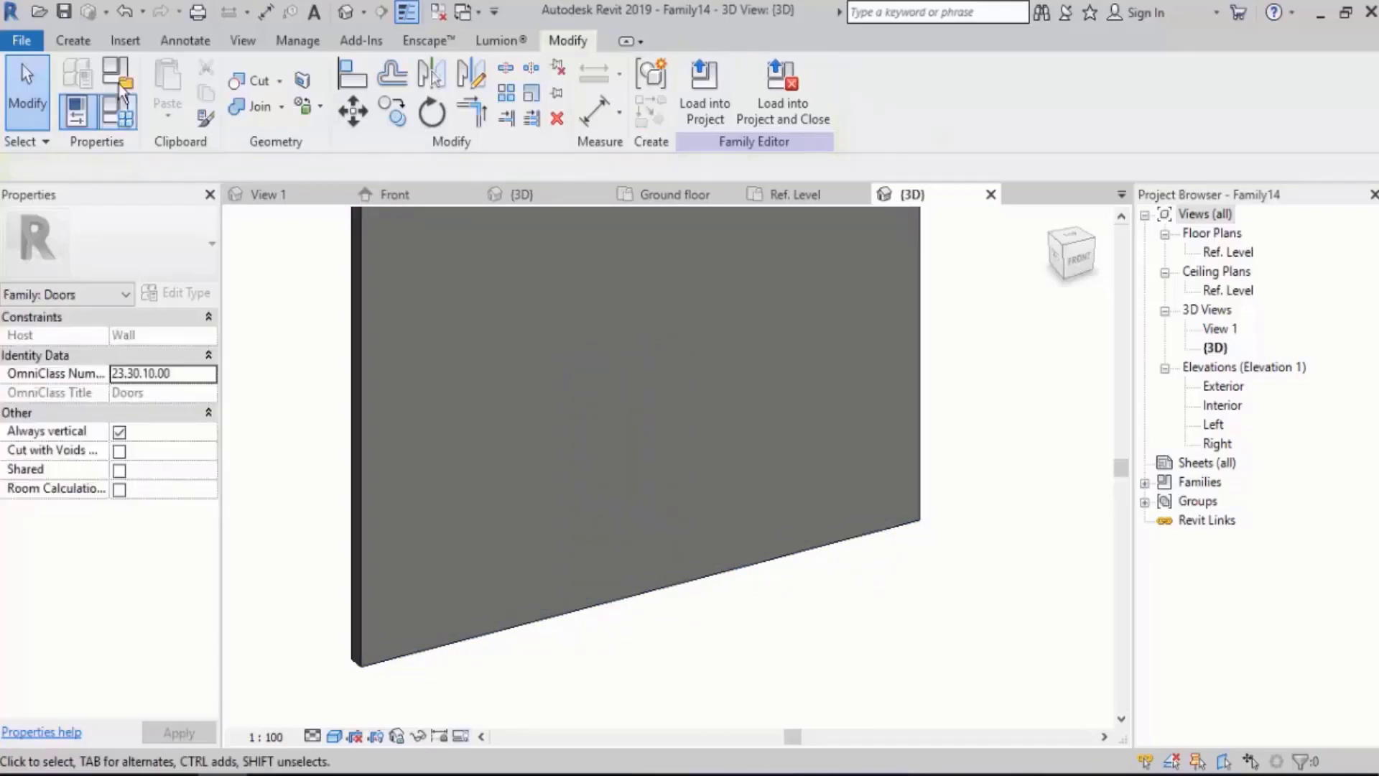
Cut a new rectangular opening about 2000 mm high into the host wall, starting near its base, with the Opening tool.
click(74, 41)
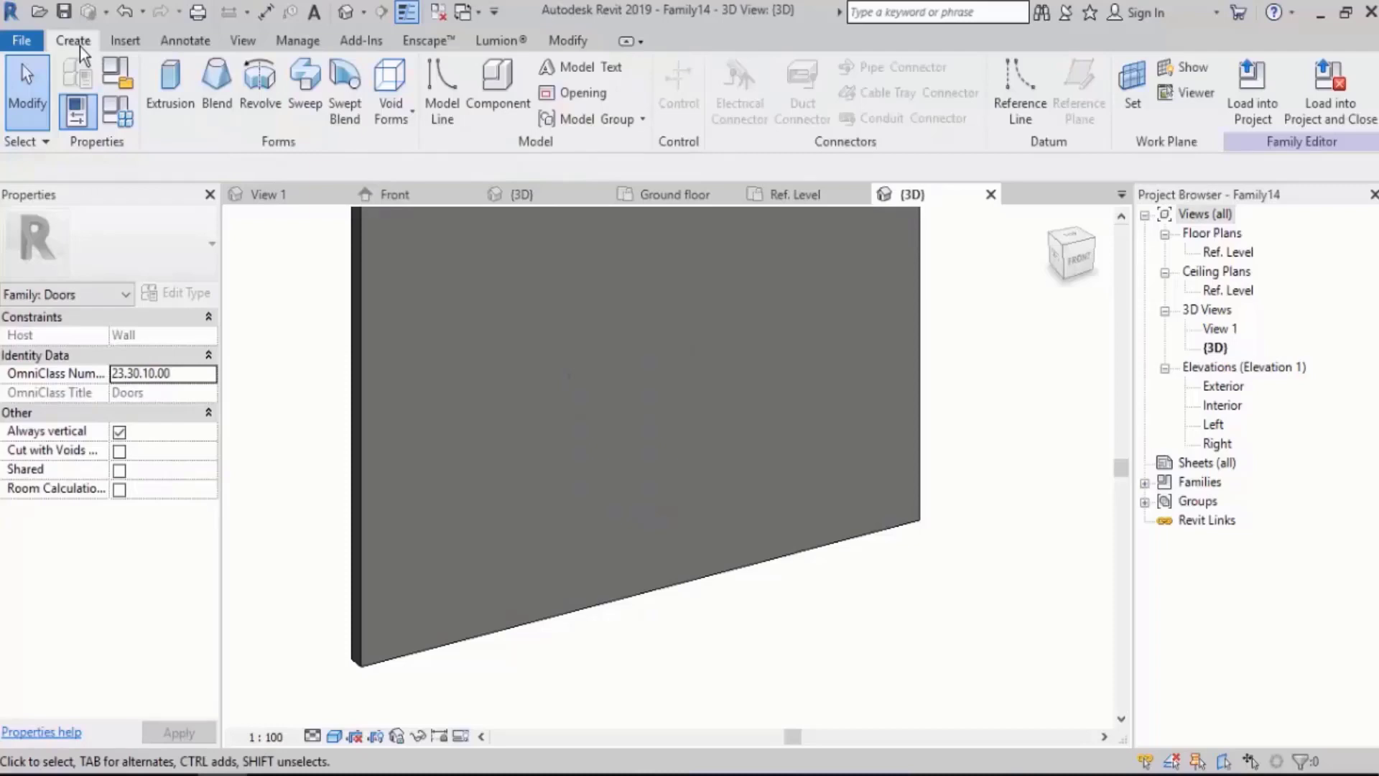
click(579, 95)
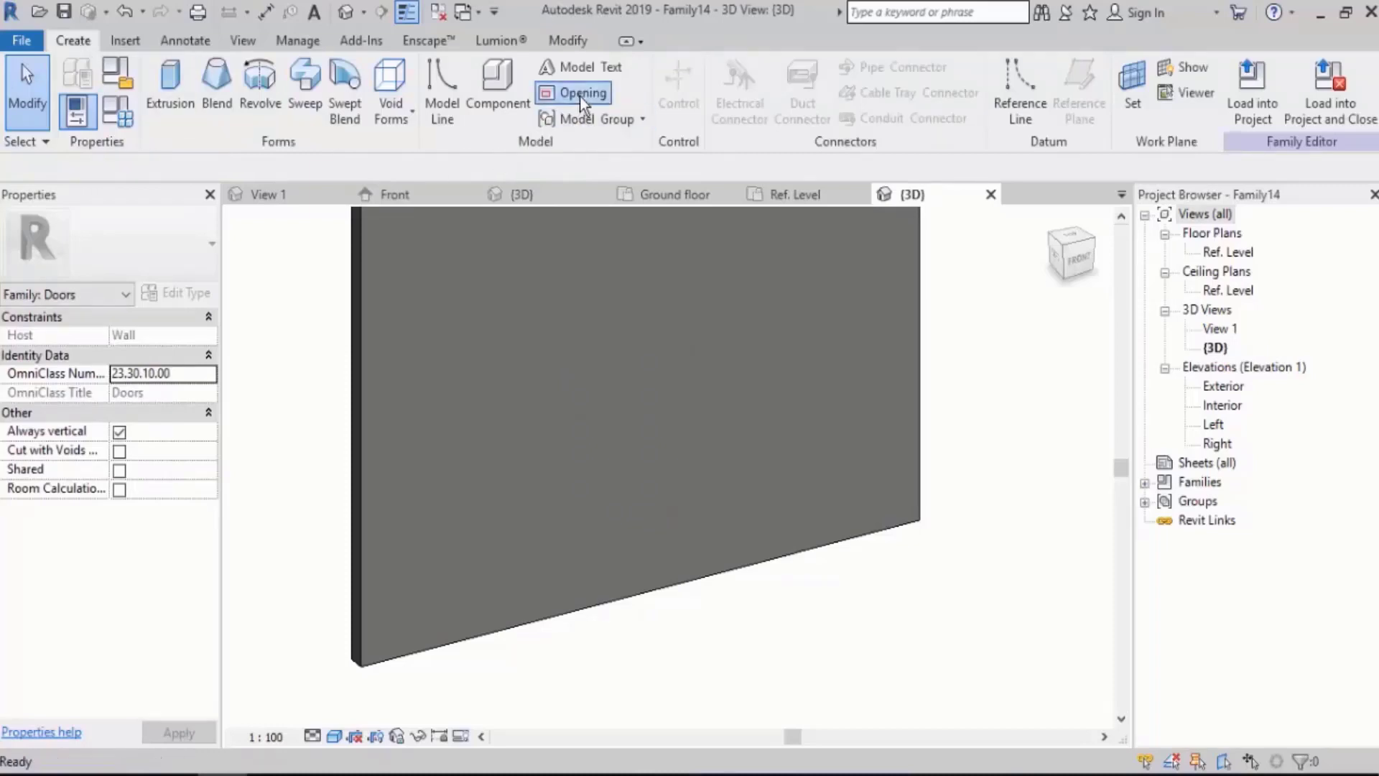
click(758, 69)
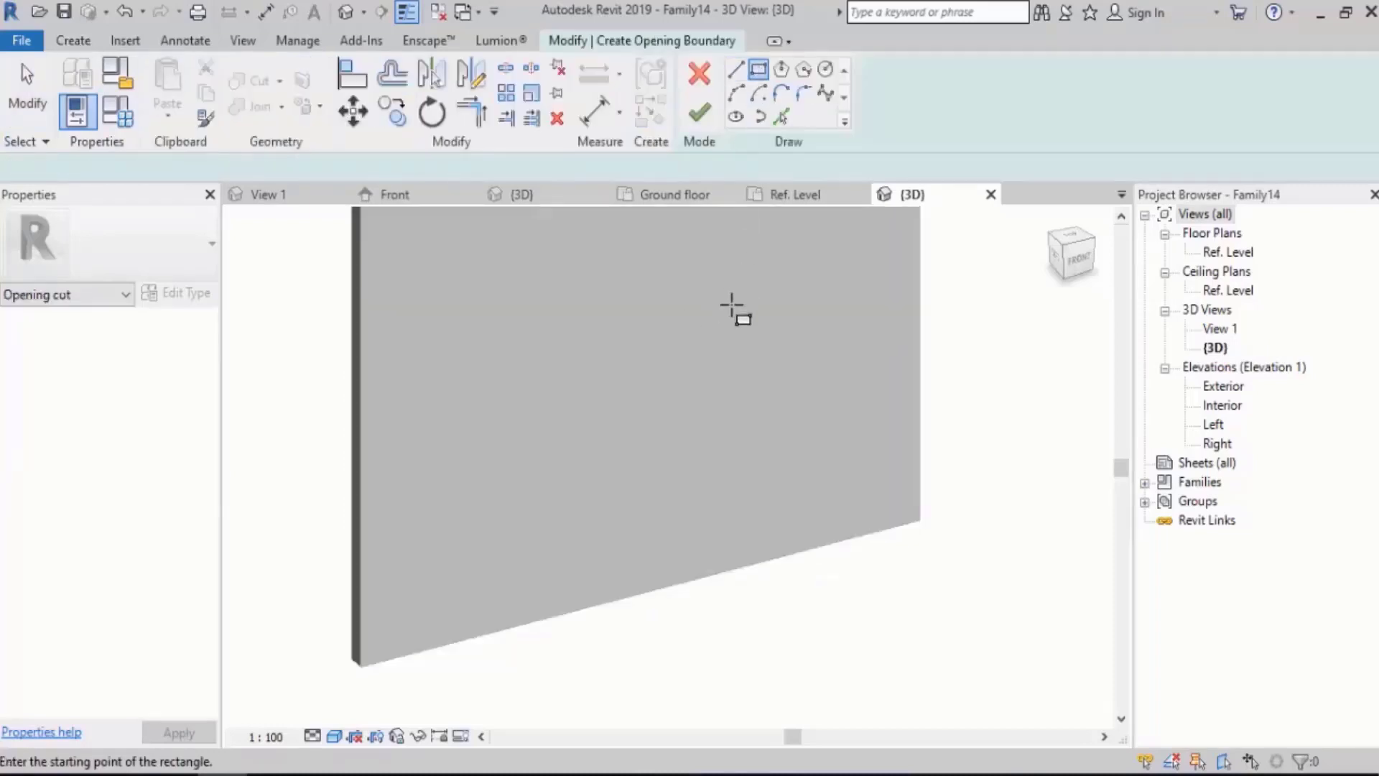
click(709, 335)
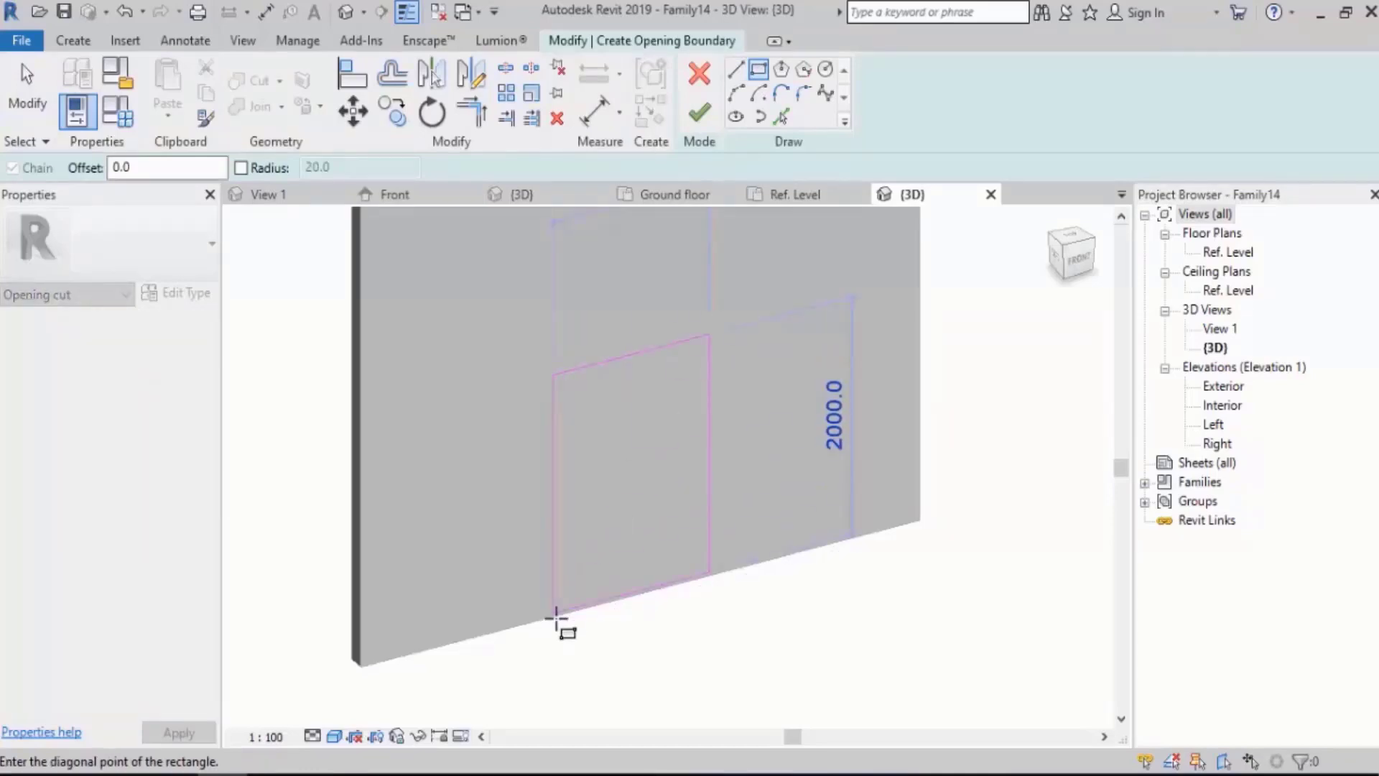
click(552, 614)
click(813, 636)
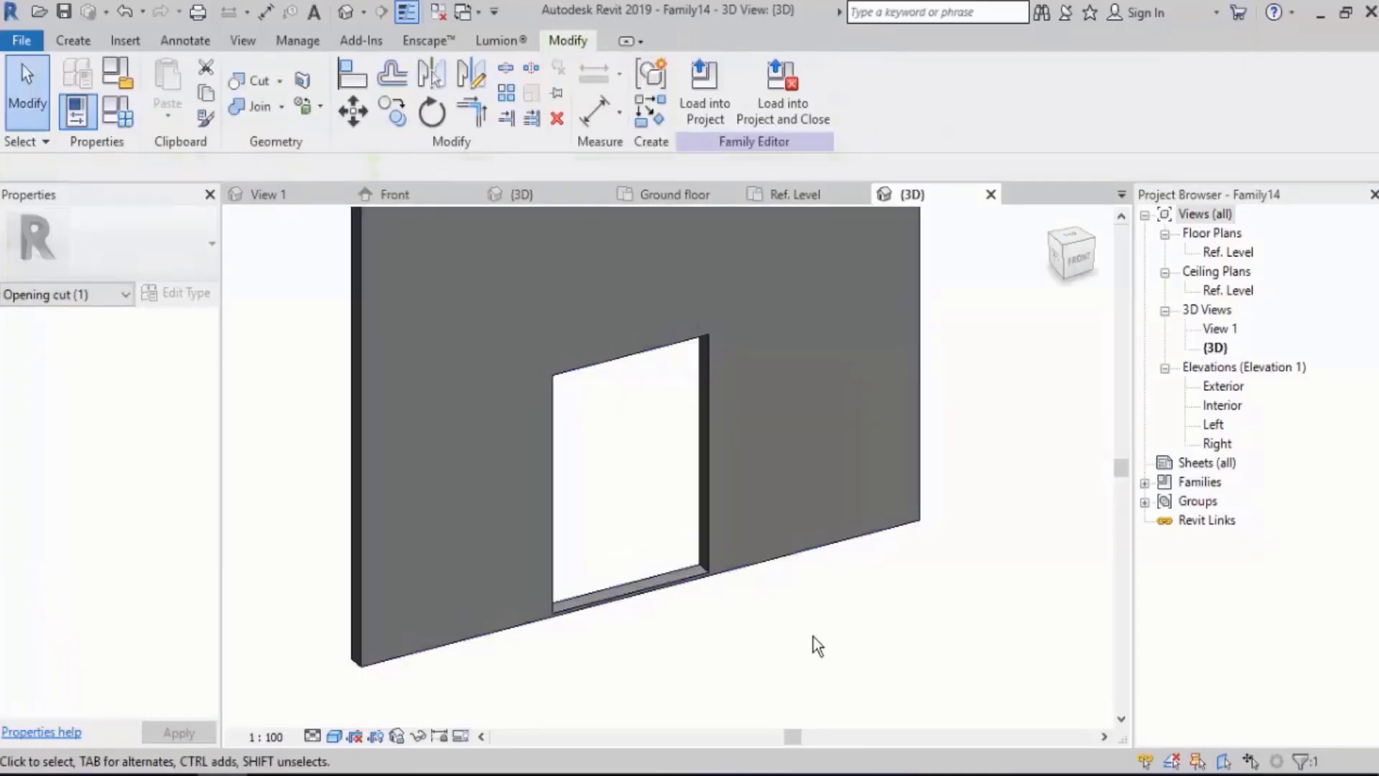
Undo the new rectangular opening and the deletion of the template's door opening cut in the host wall.
double_click(699, 557)
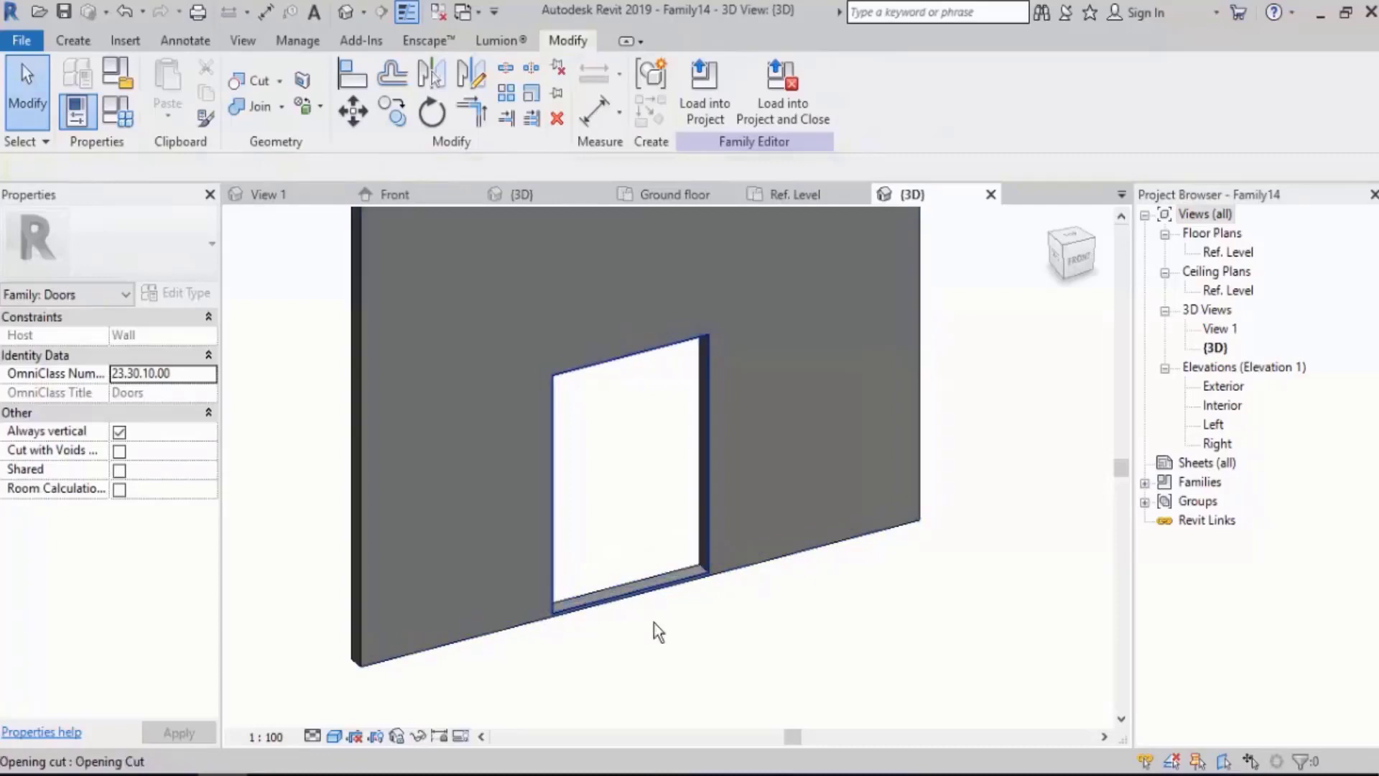
key(ctrl+z)
key(ctrl+z)
key(ctrl+z)
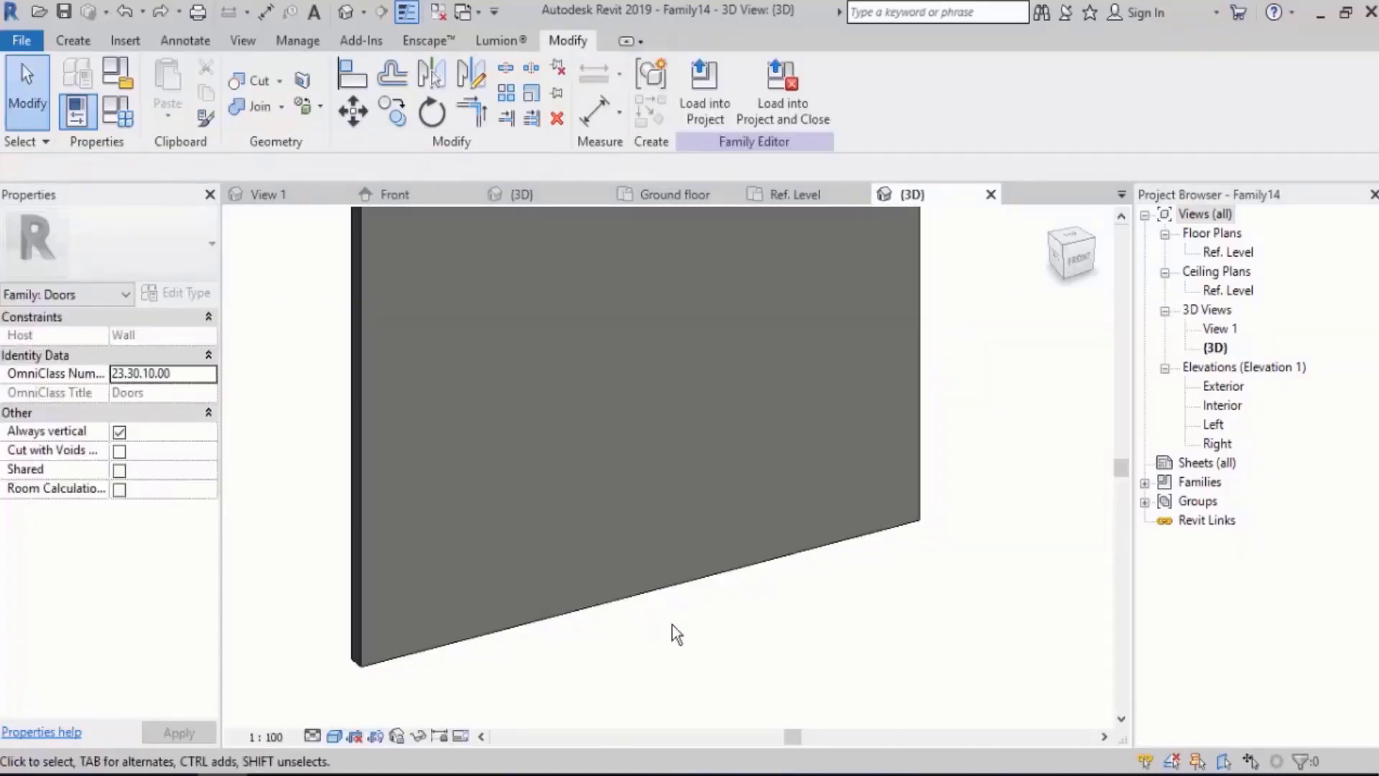
middle_drag(736, 612, 747, 587)
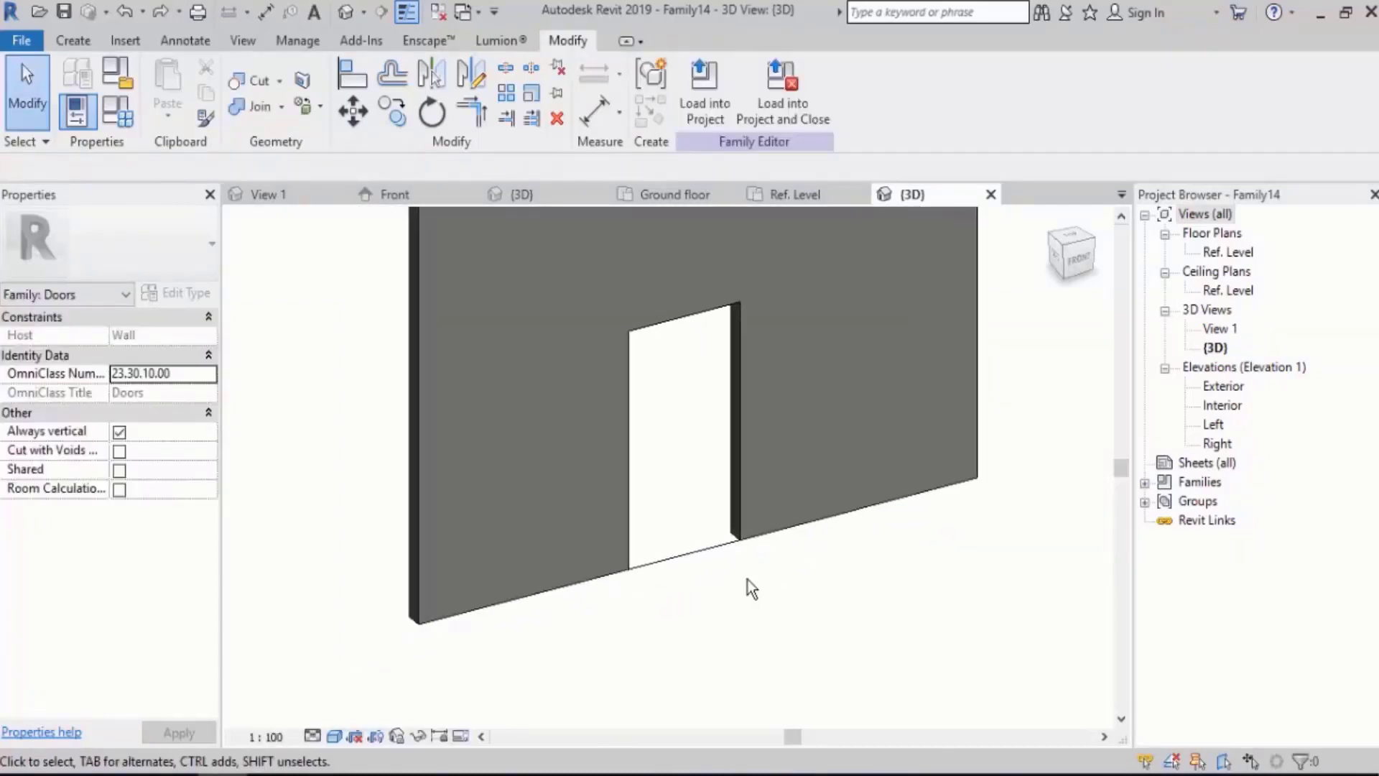
Open the boundary sketch of the template's opening cut for editing in the Interior elevation.
click(712, 554)
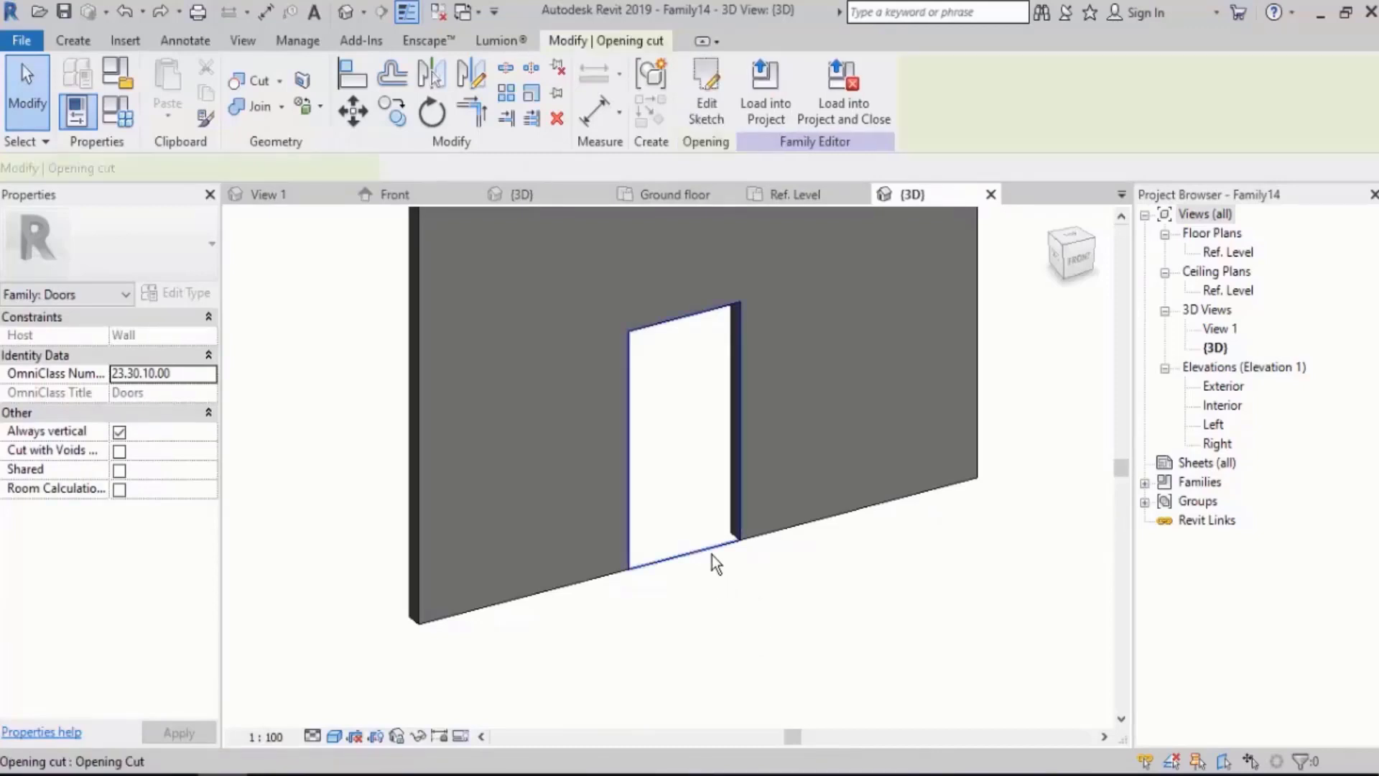
click(709, 122)
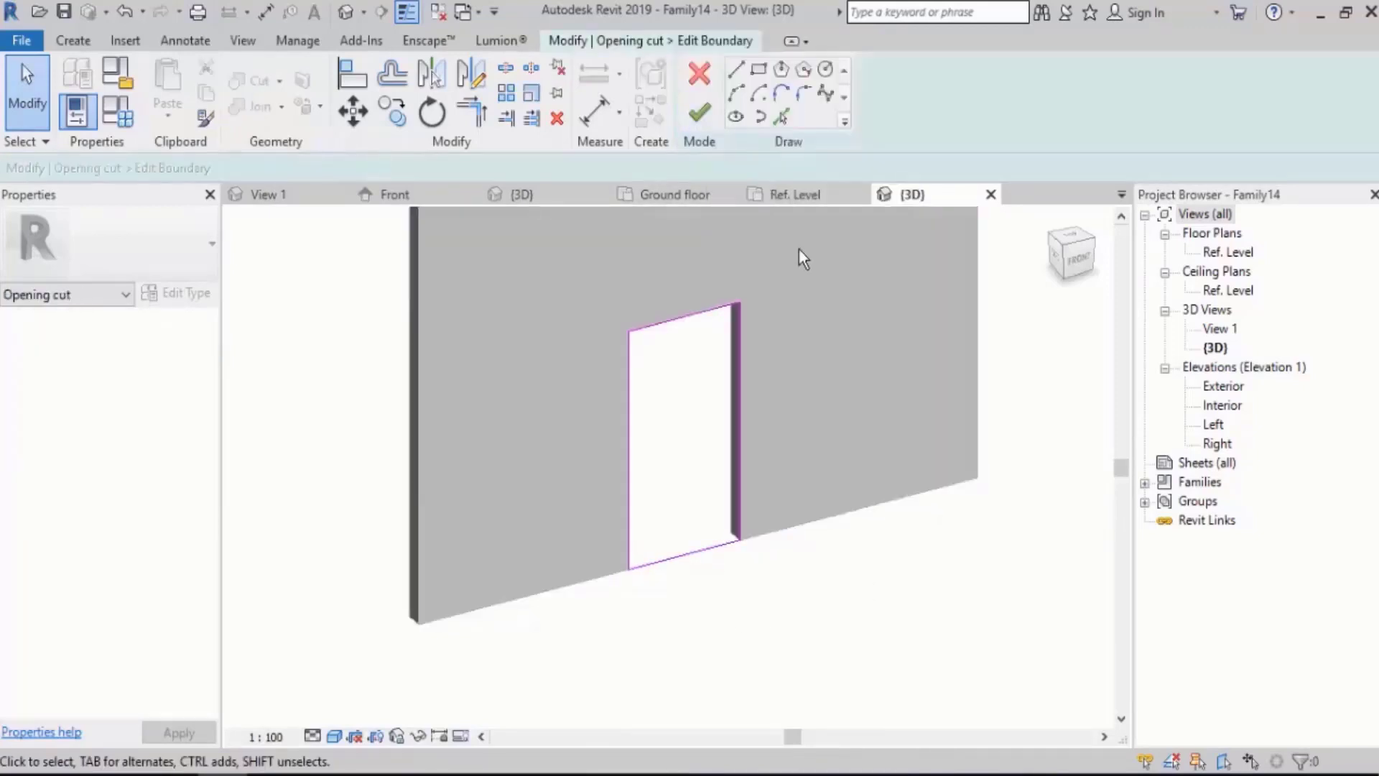
double_click(1222, 407)
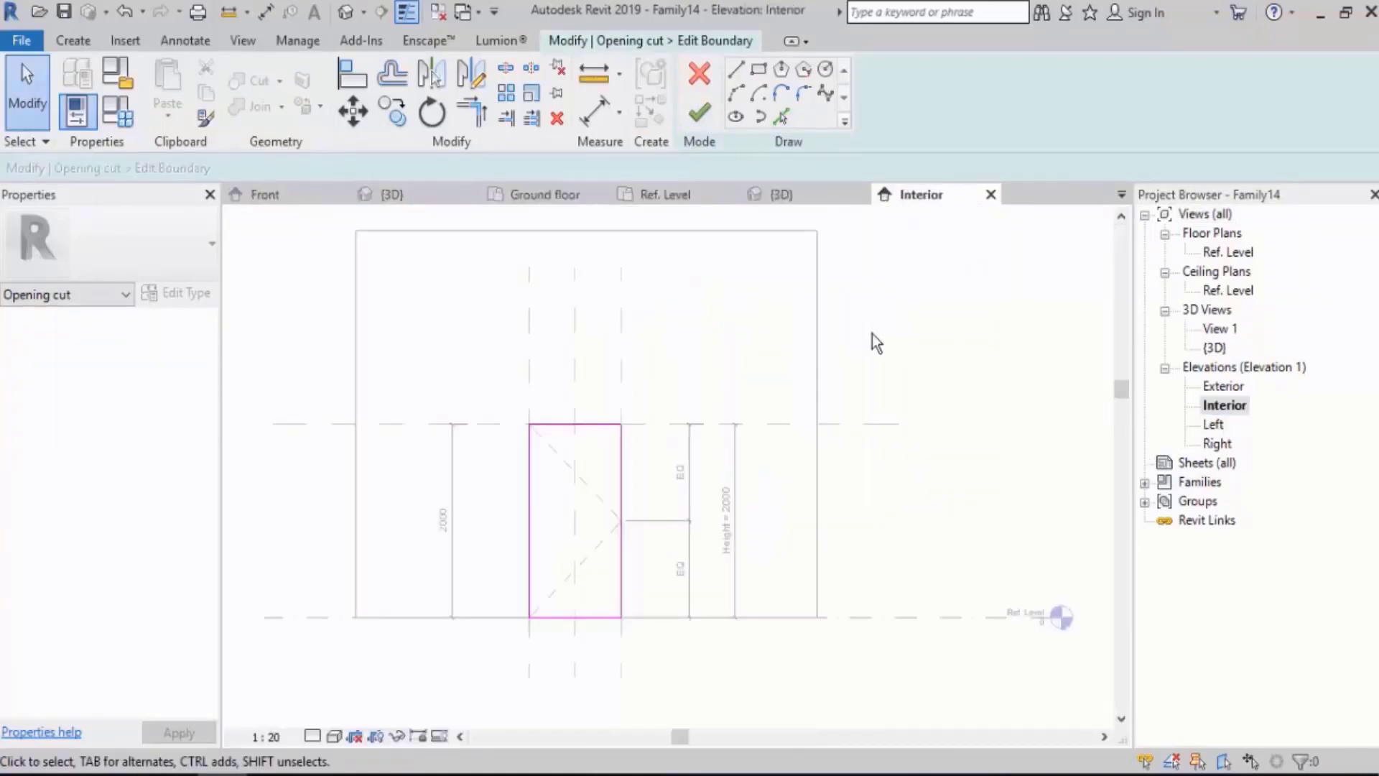
scroll(696, 429, up, 3)
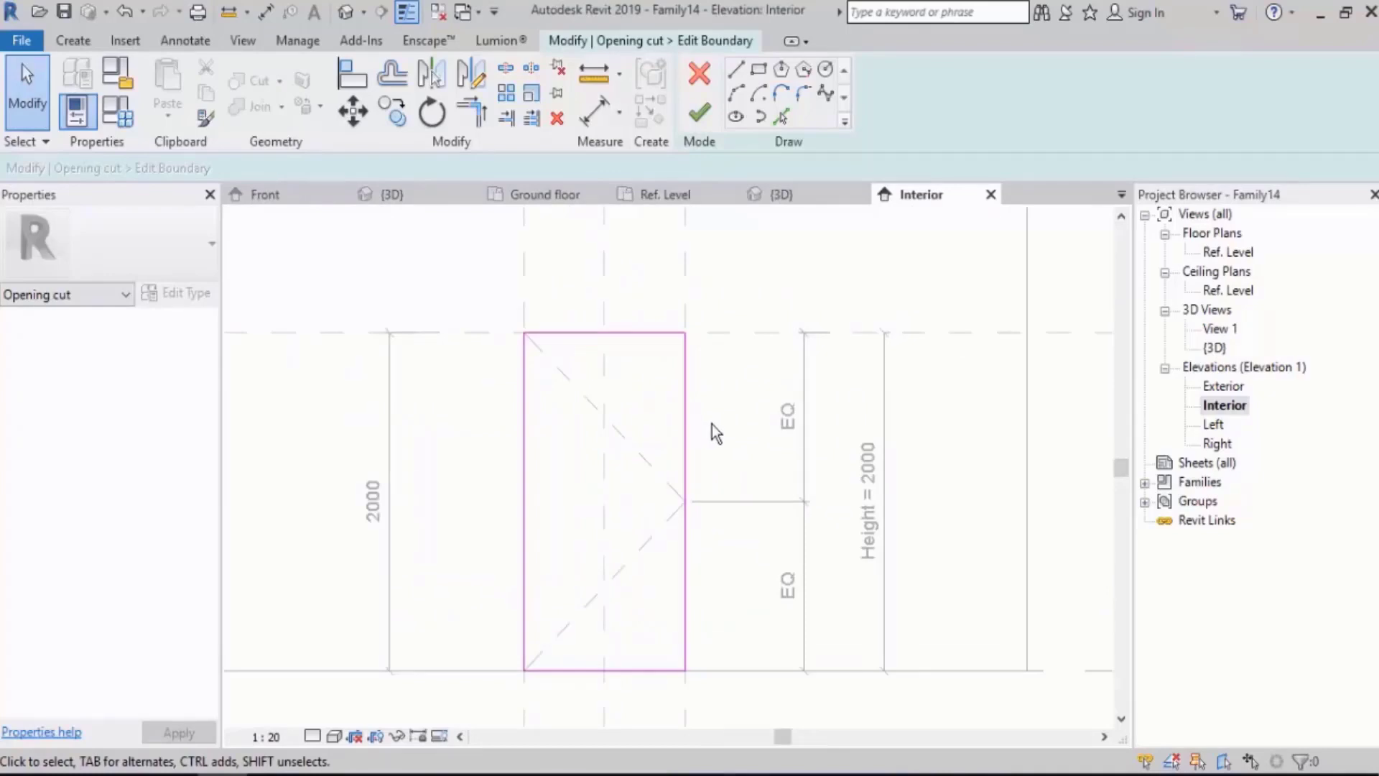
middle_drag(675, 344, 648, 296)
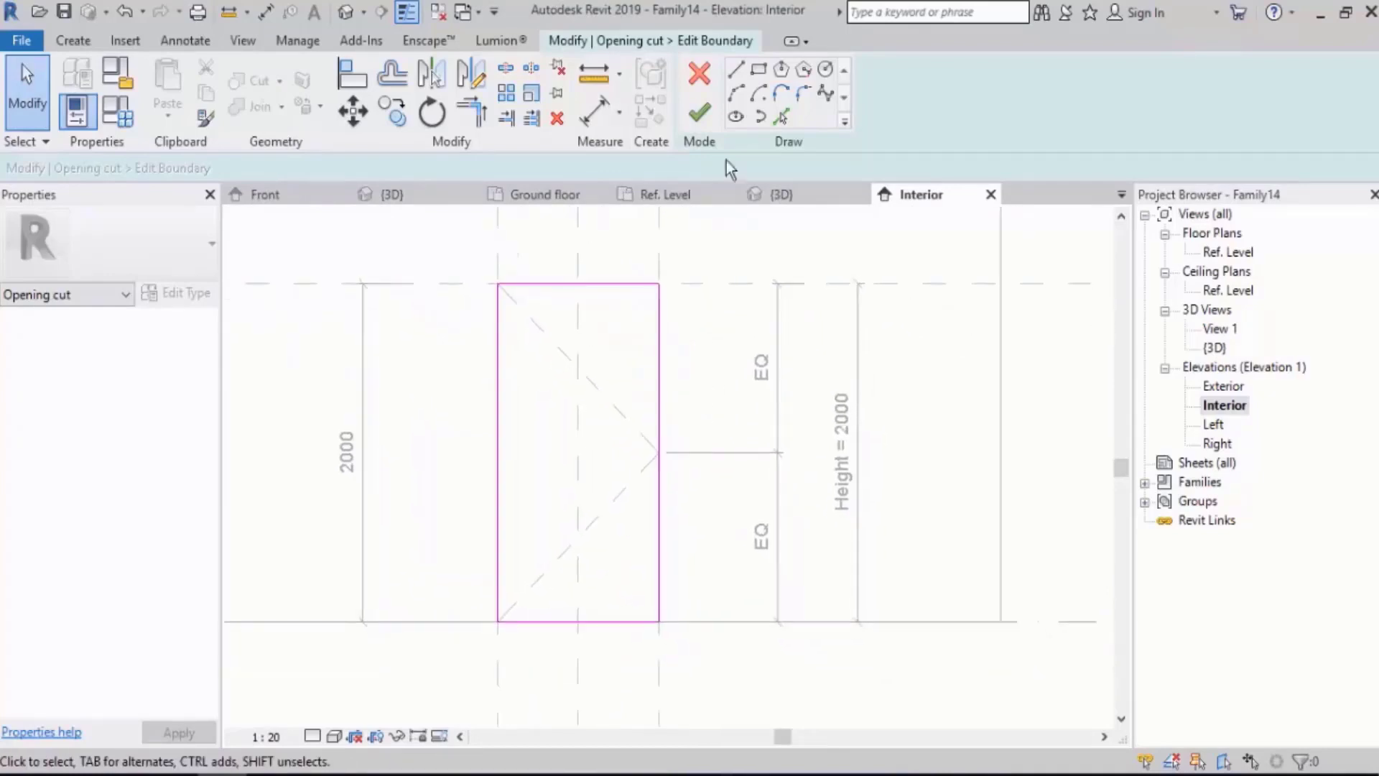
Sketch an arc of about 2675 mm radius from the opening's top edge to the wall base beyond its right-hand edge.
click(737, 94)
middle_drag(646, 382, 616, 376)
click(579, 277)
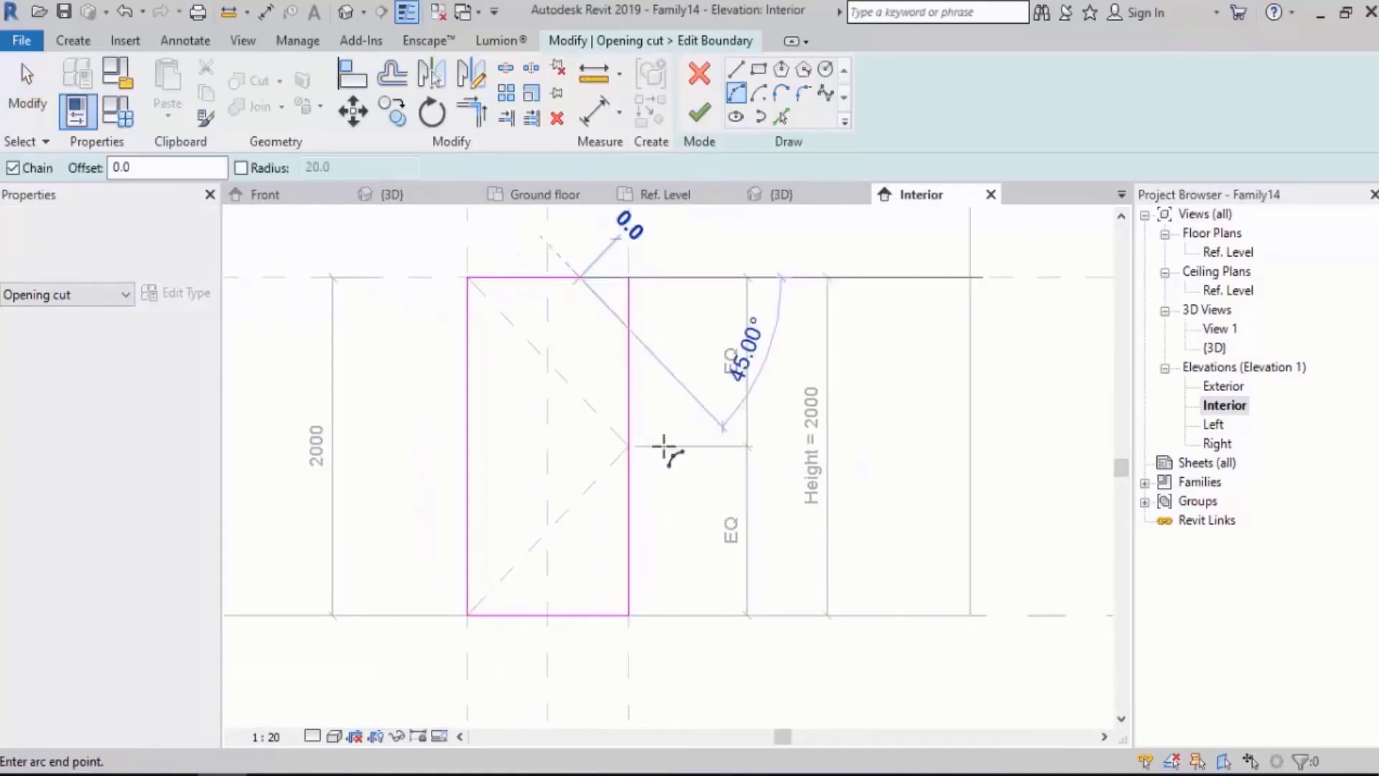
click(711, 615)
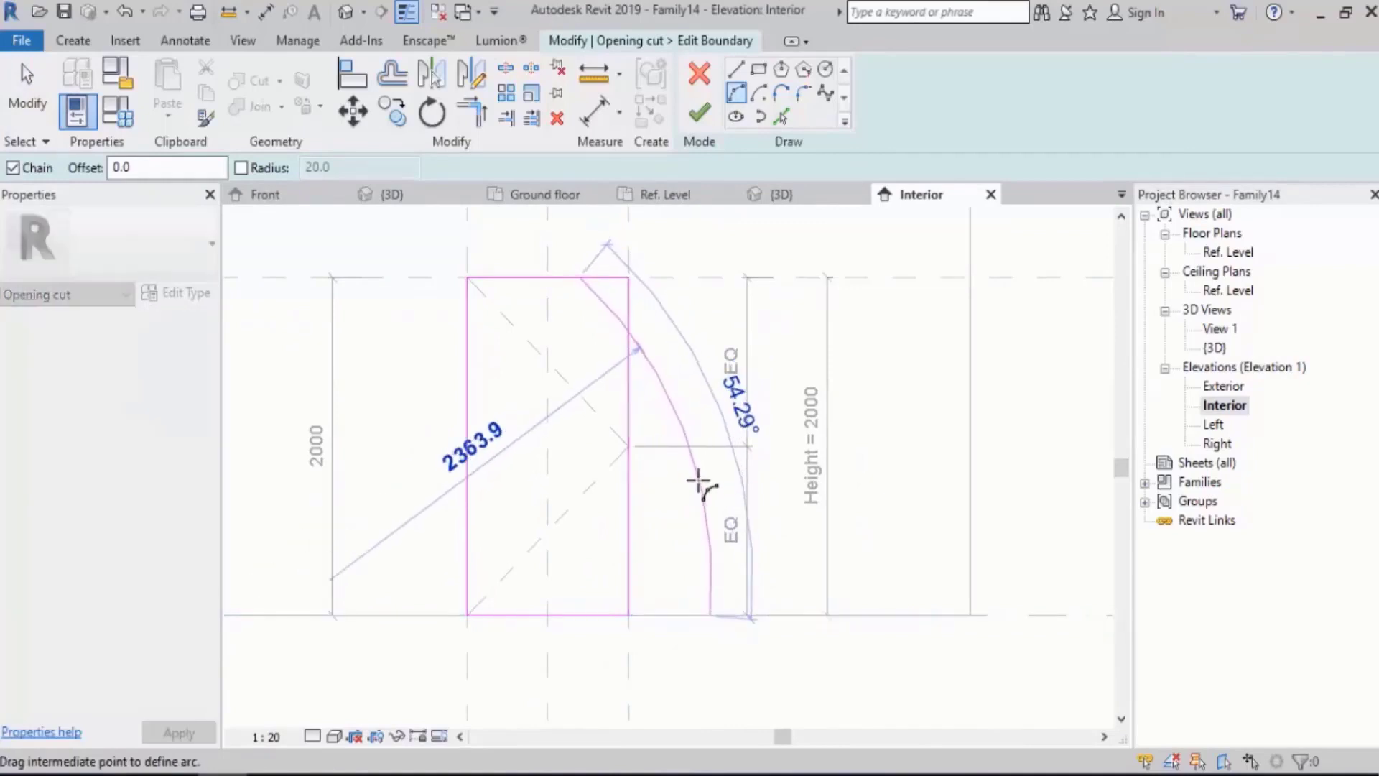
click(695, 483)
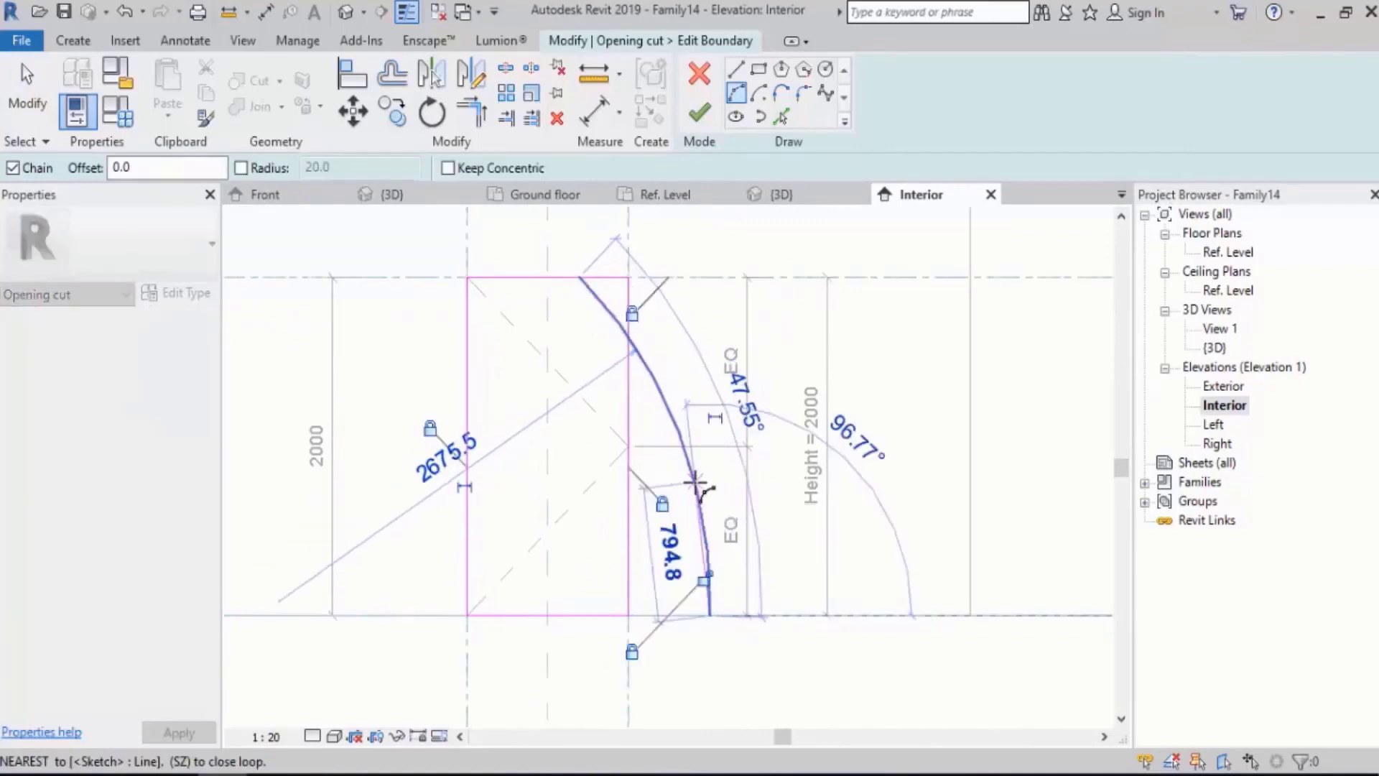
key(Escape)
key(Escape)
middle_drag(703, 438, 739, 461)
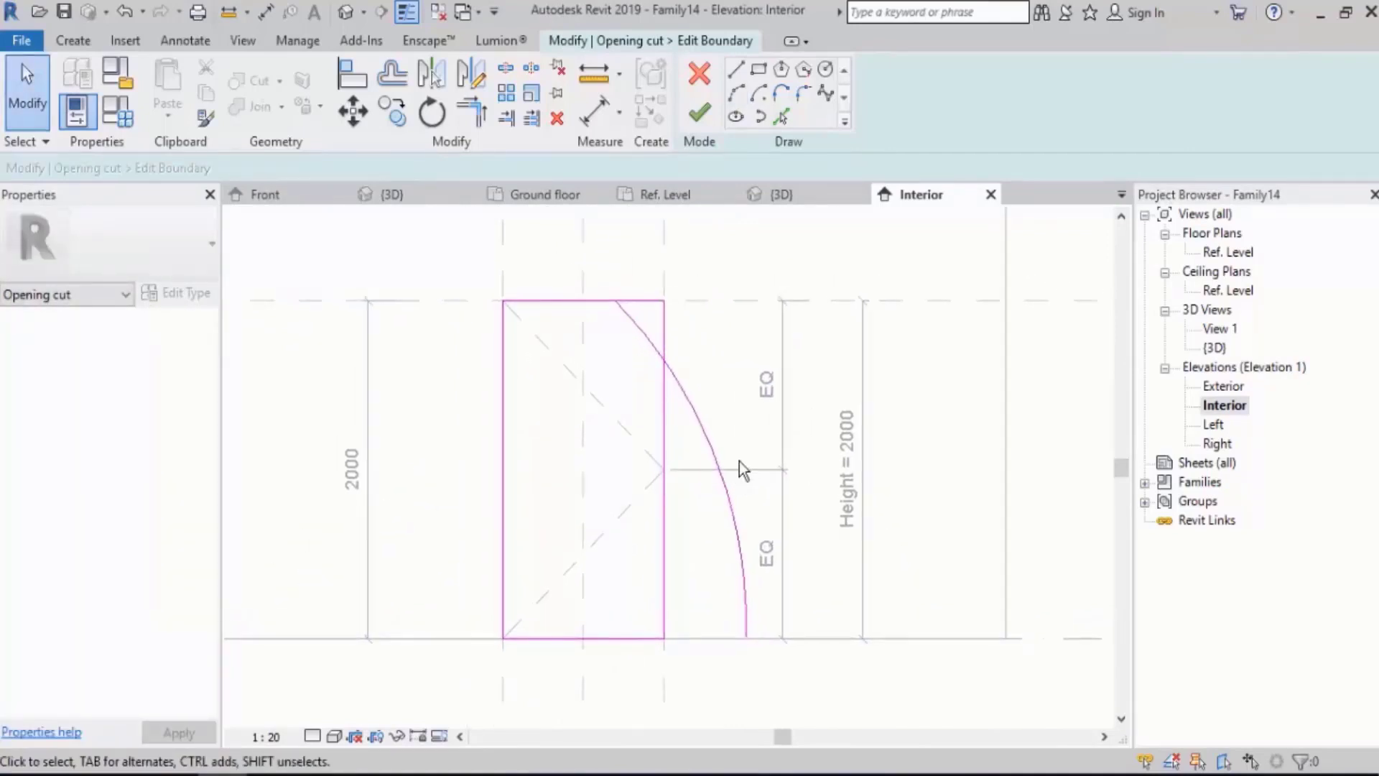
Delete the opening's straight right-hand edge, trim and extend the top and base lines to the arc, and finish the boundary.
click(668, 339)
key(Delete)
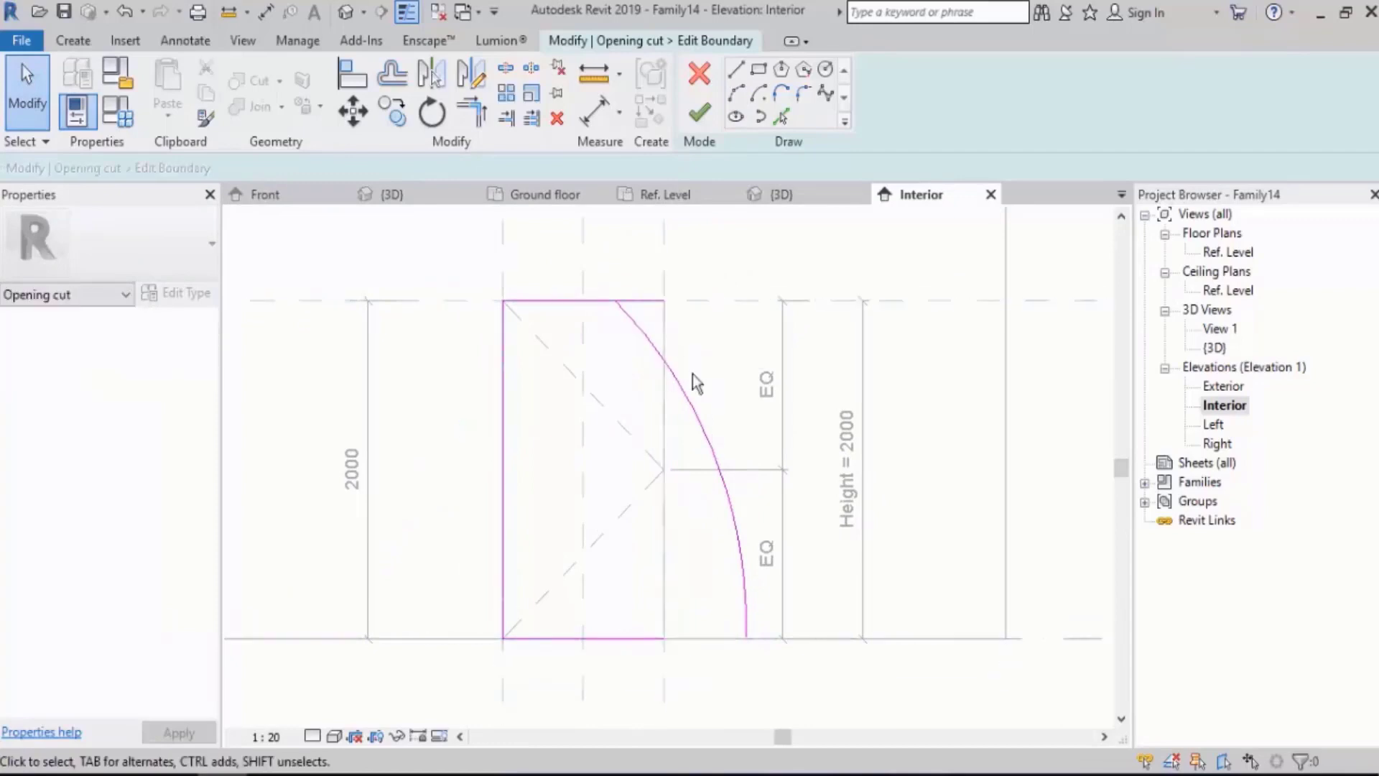
click(474, 114)
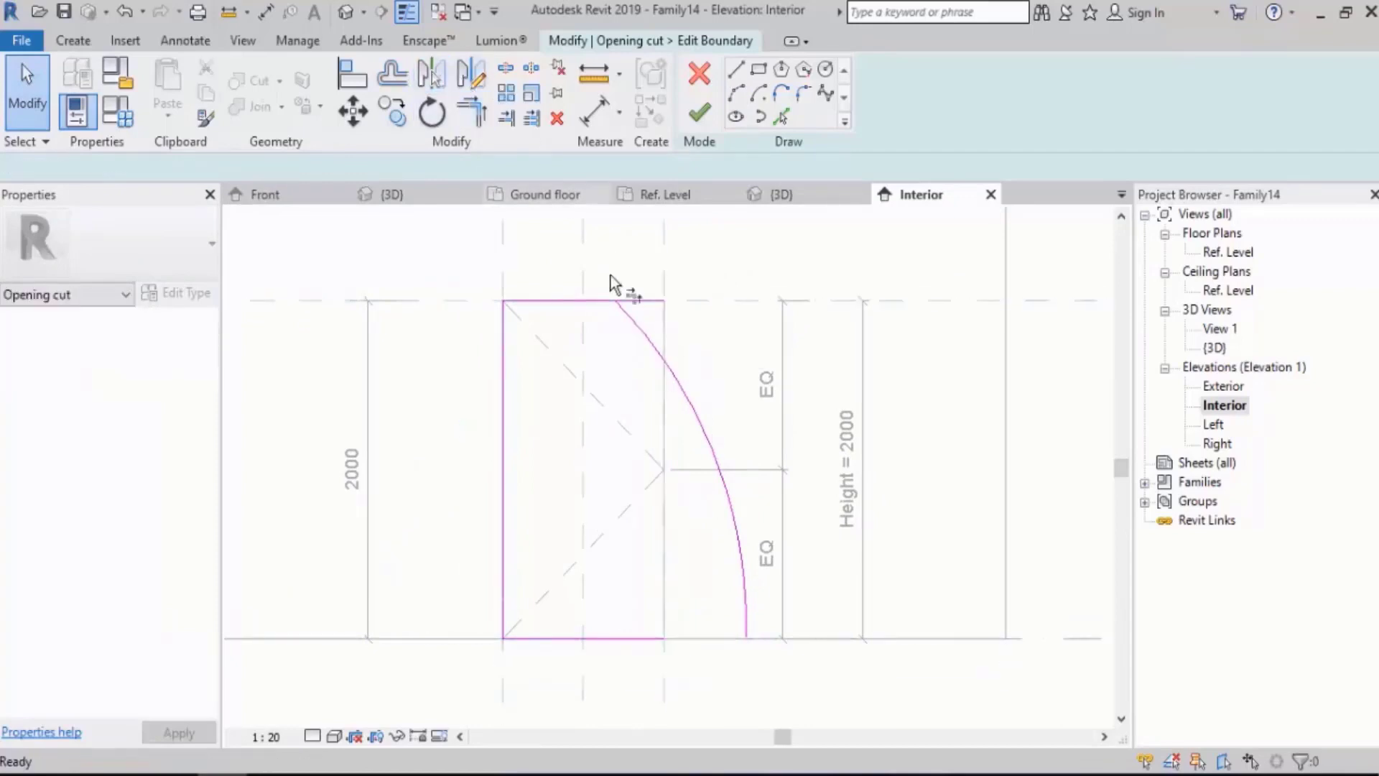
click(602, 301)
click(640, 330)
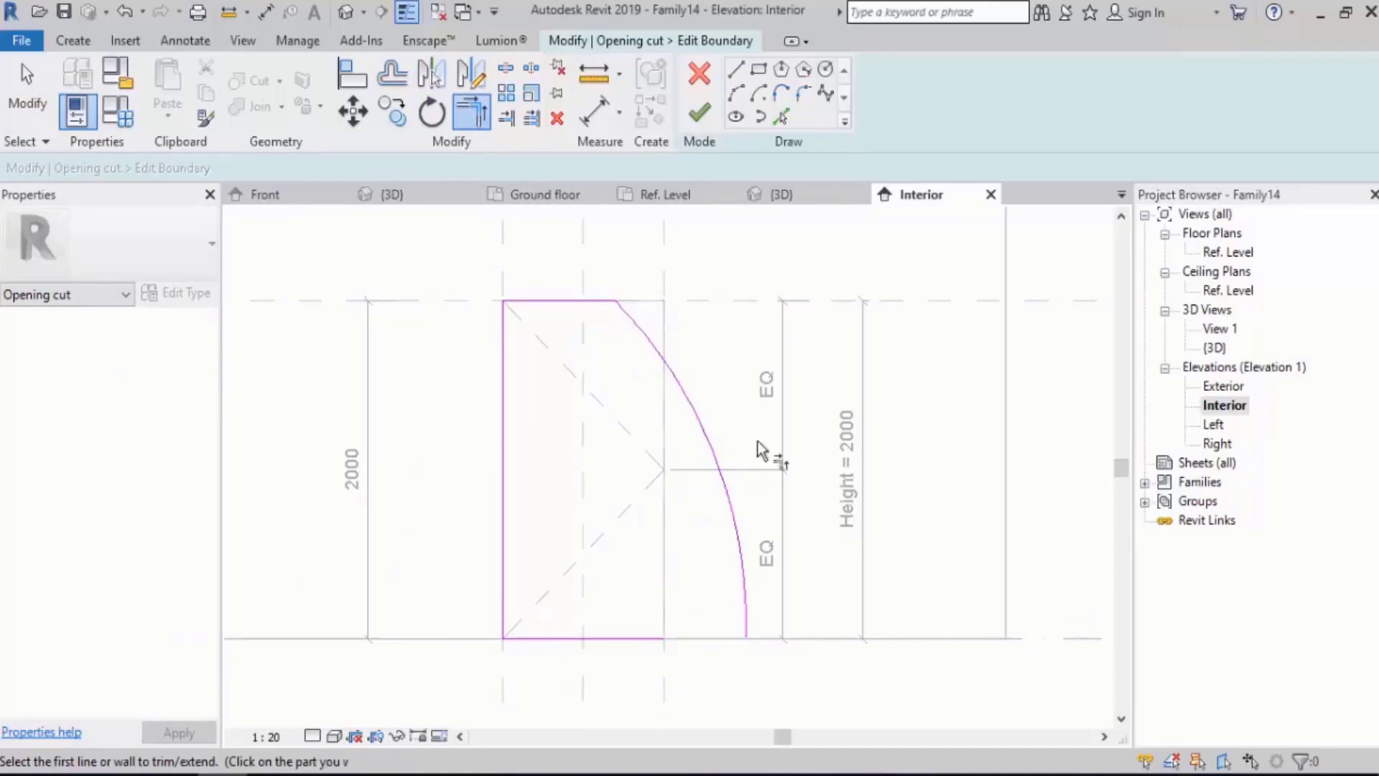
click(655, 639)
click(747, 629)
click(698, 114)
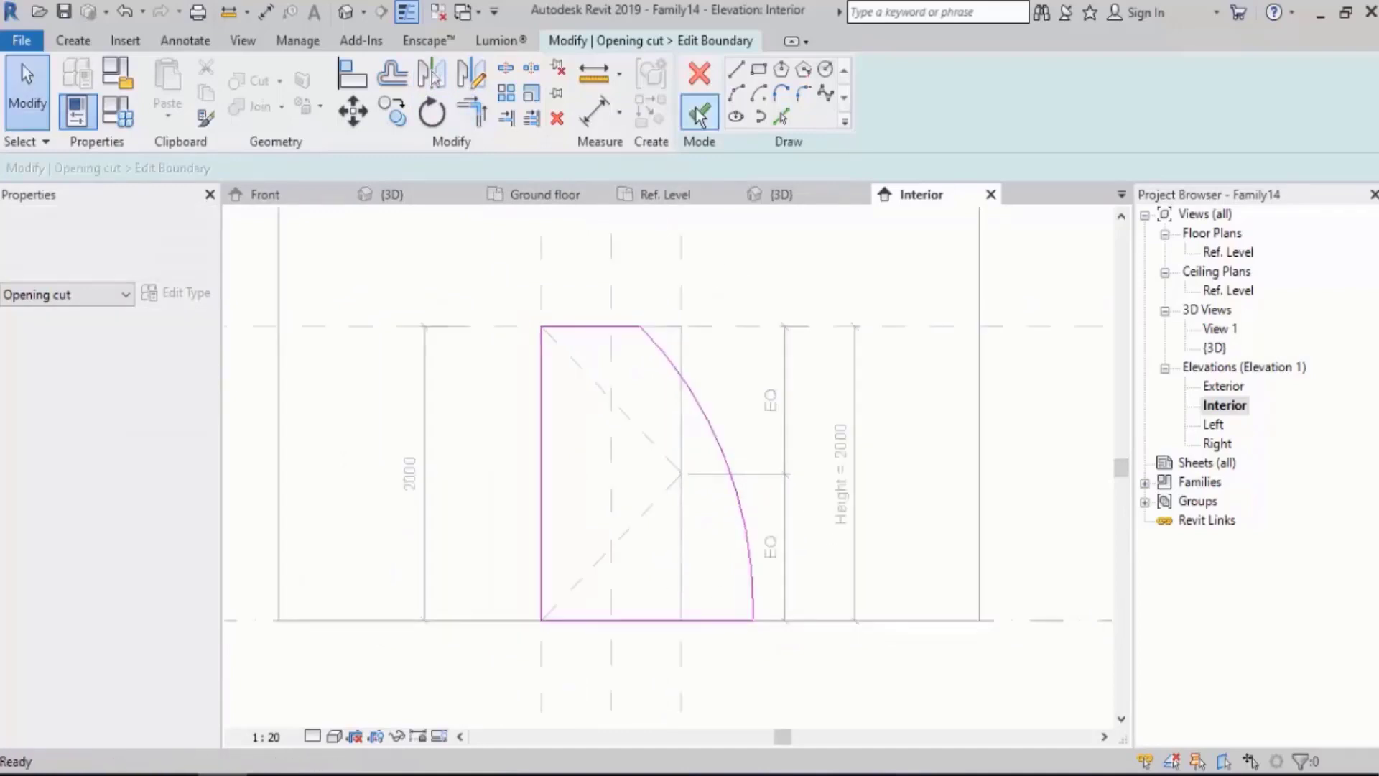
Show the reshaped opening in the default 3D view and save the family to the Desktop as Door B.
click(351, 16)
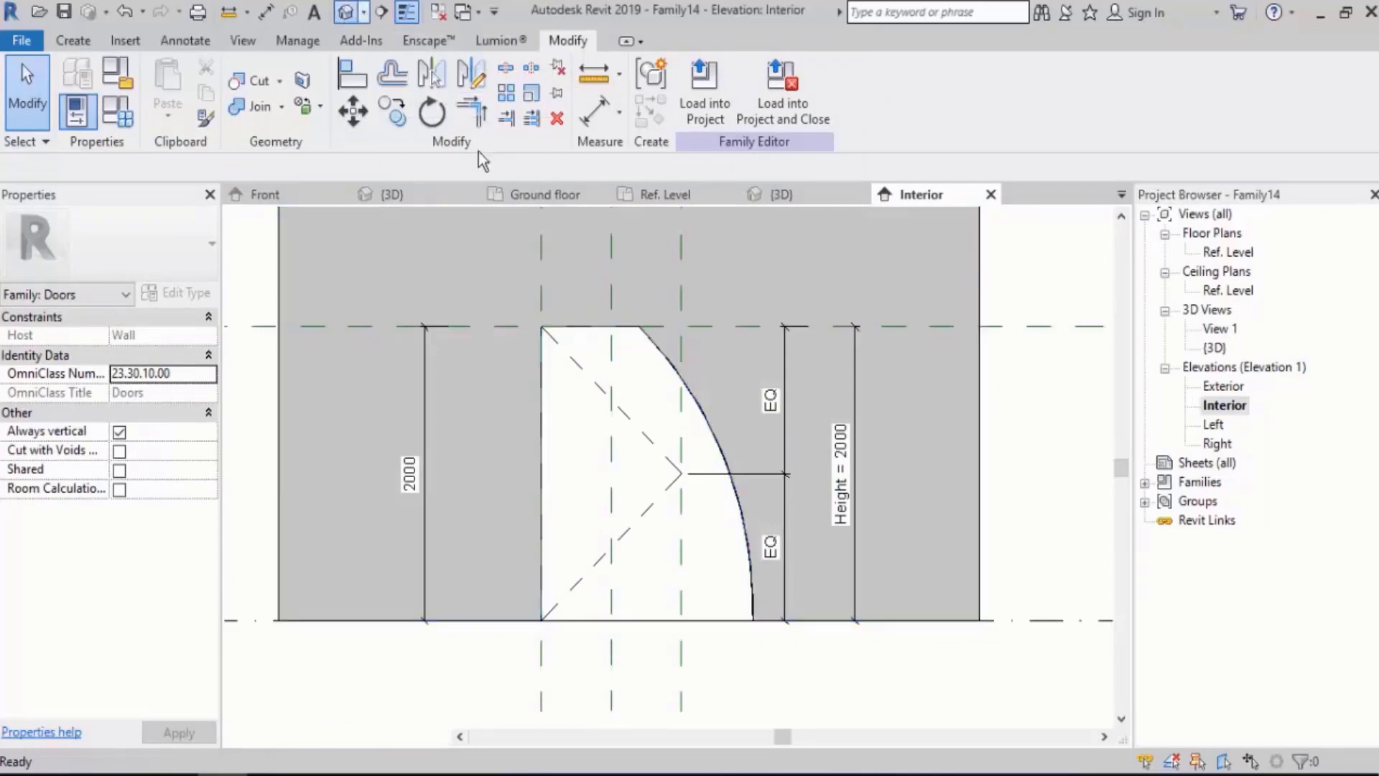
shift+middle_drag(854, 438, 892, 401)
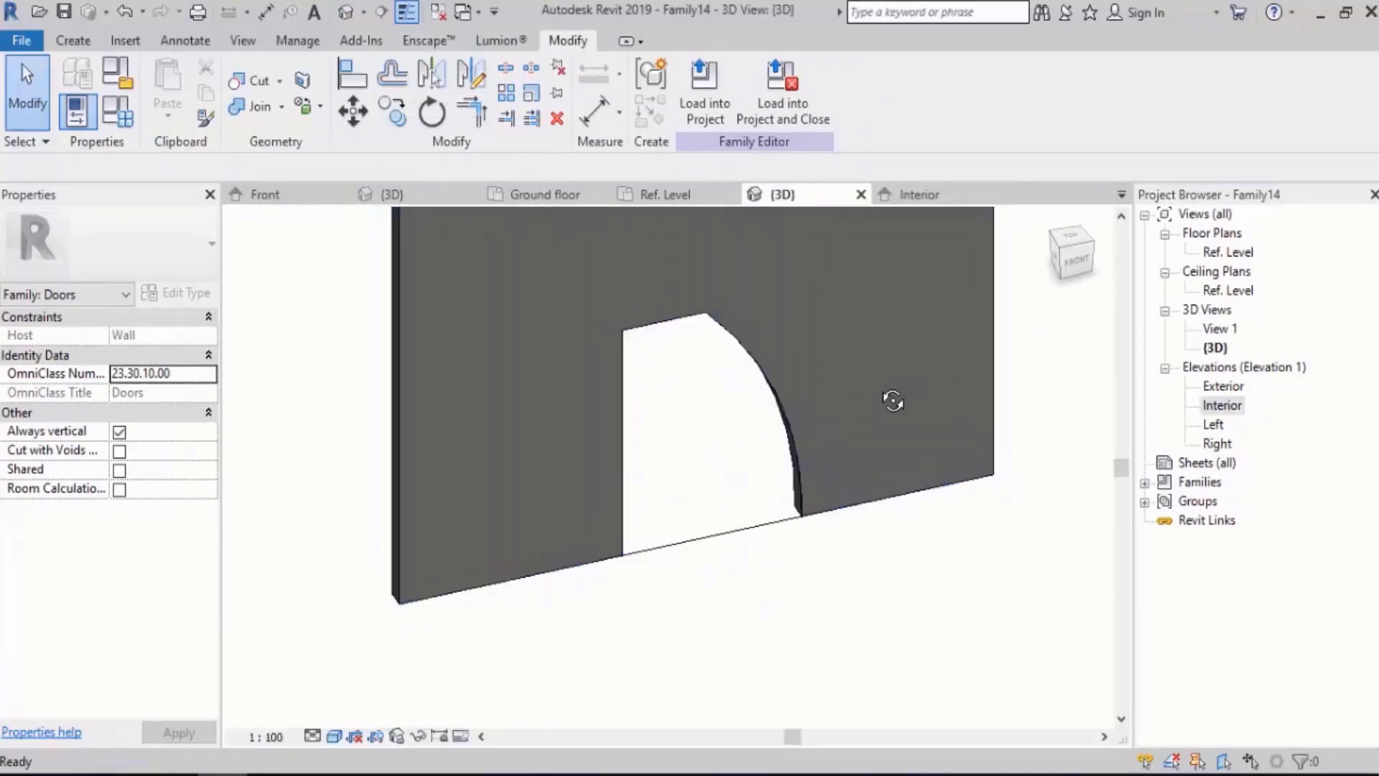
key(ctrl+s)
text(Door)
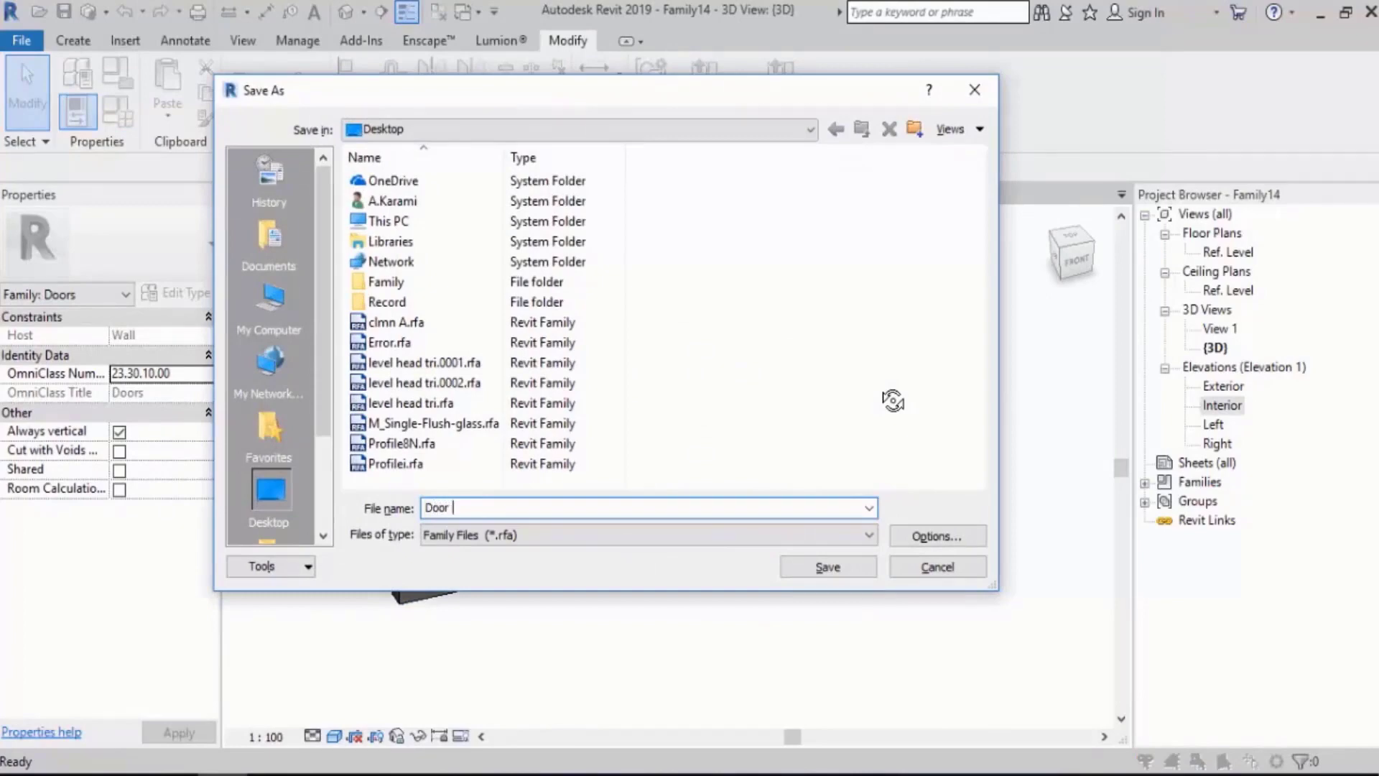
text( 8)
click(837, 568)
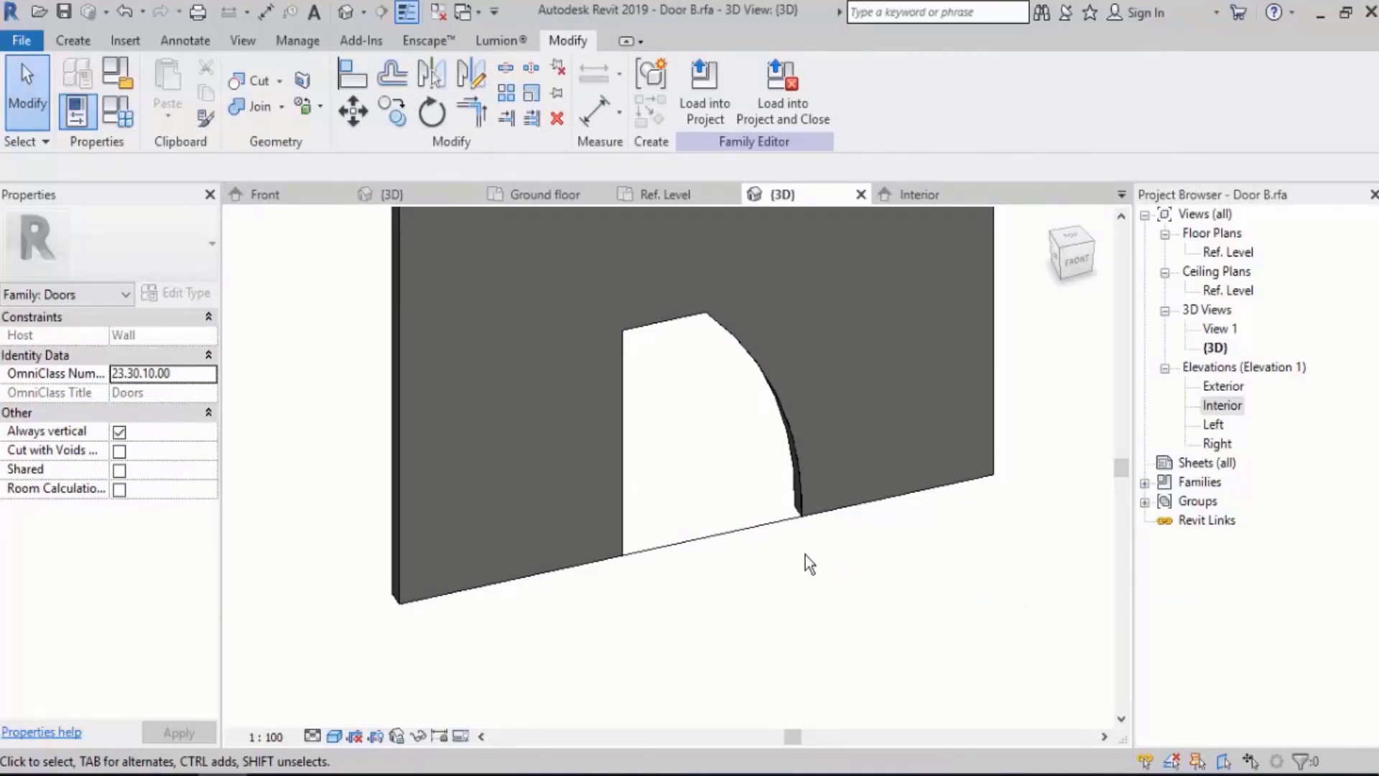
Load the Door B family into Project3 only and show the project's default 3D view.
click(707, 114)
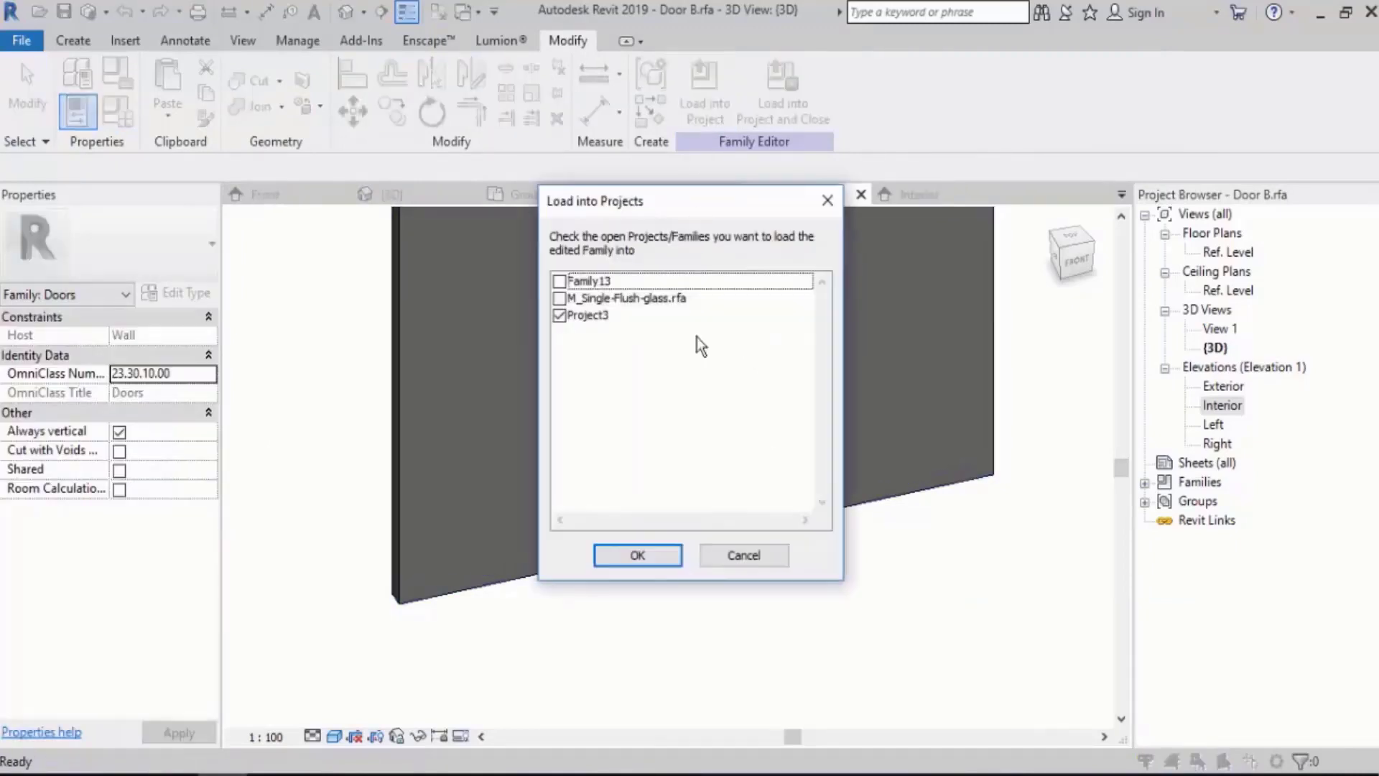
click(666, 551)
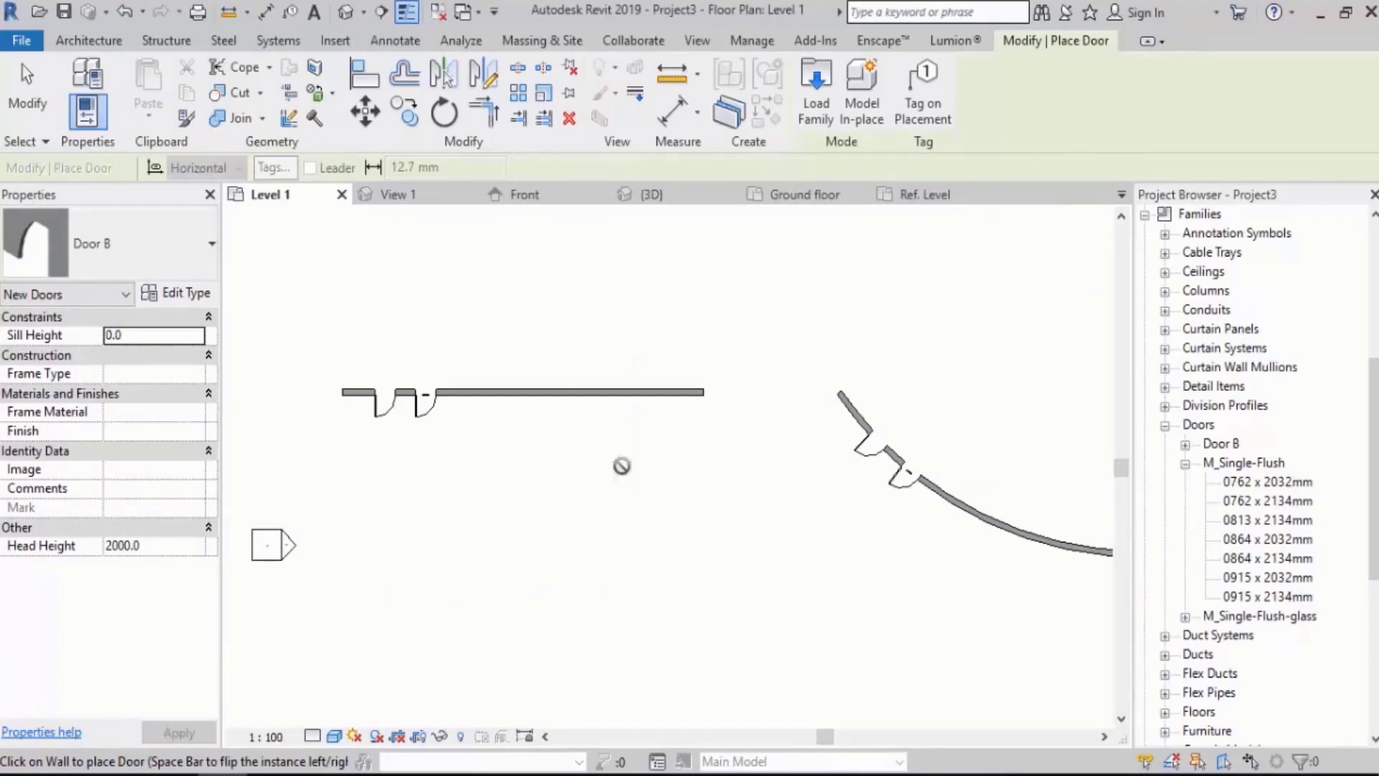
click(346, 12)
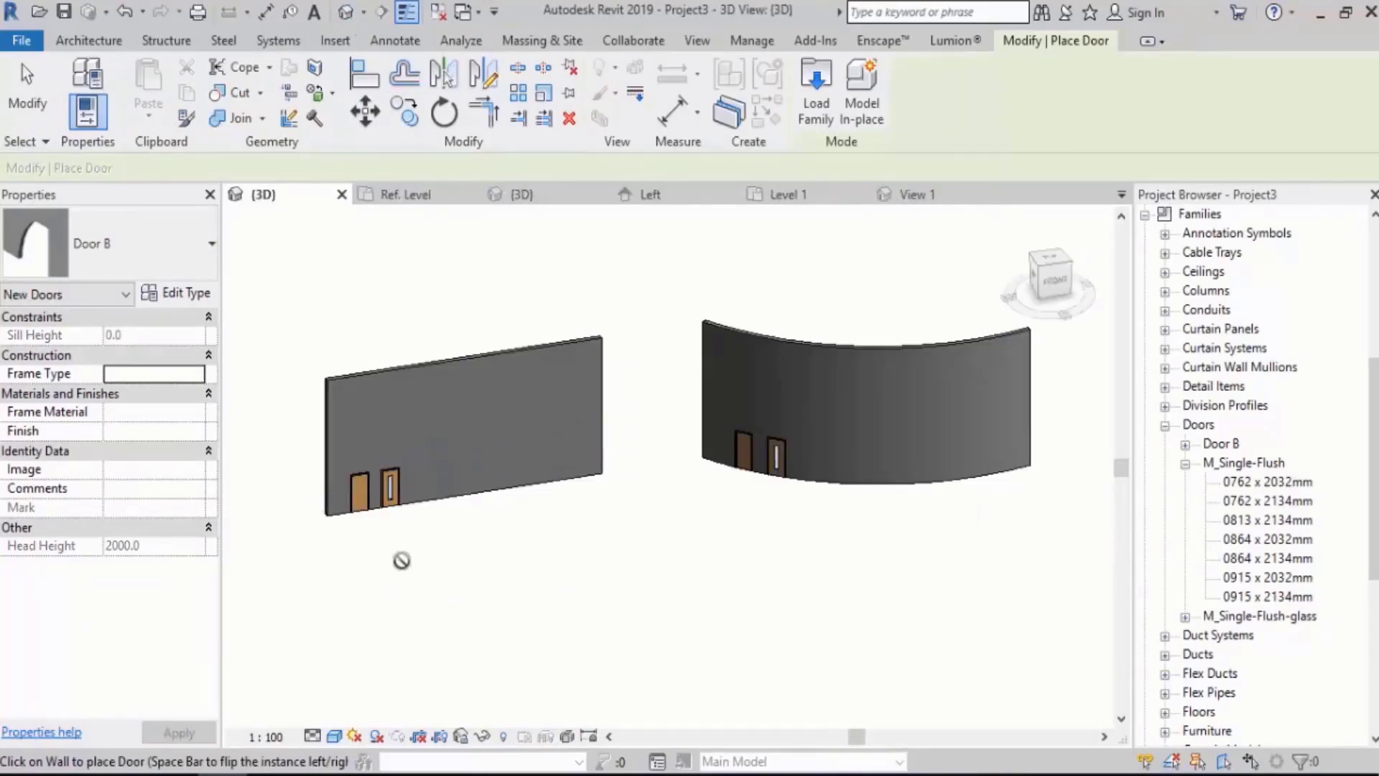
Place three Door B openings in a row along the straight wall, beyond the two existing doors.
scroll(400, 558, up, 3)
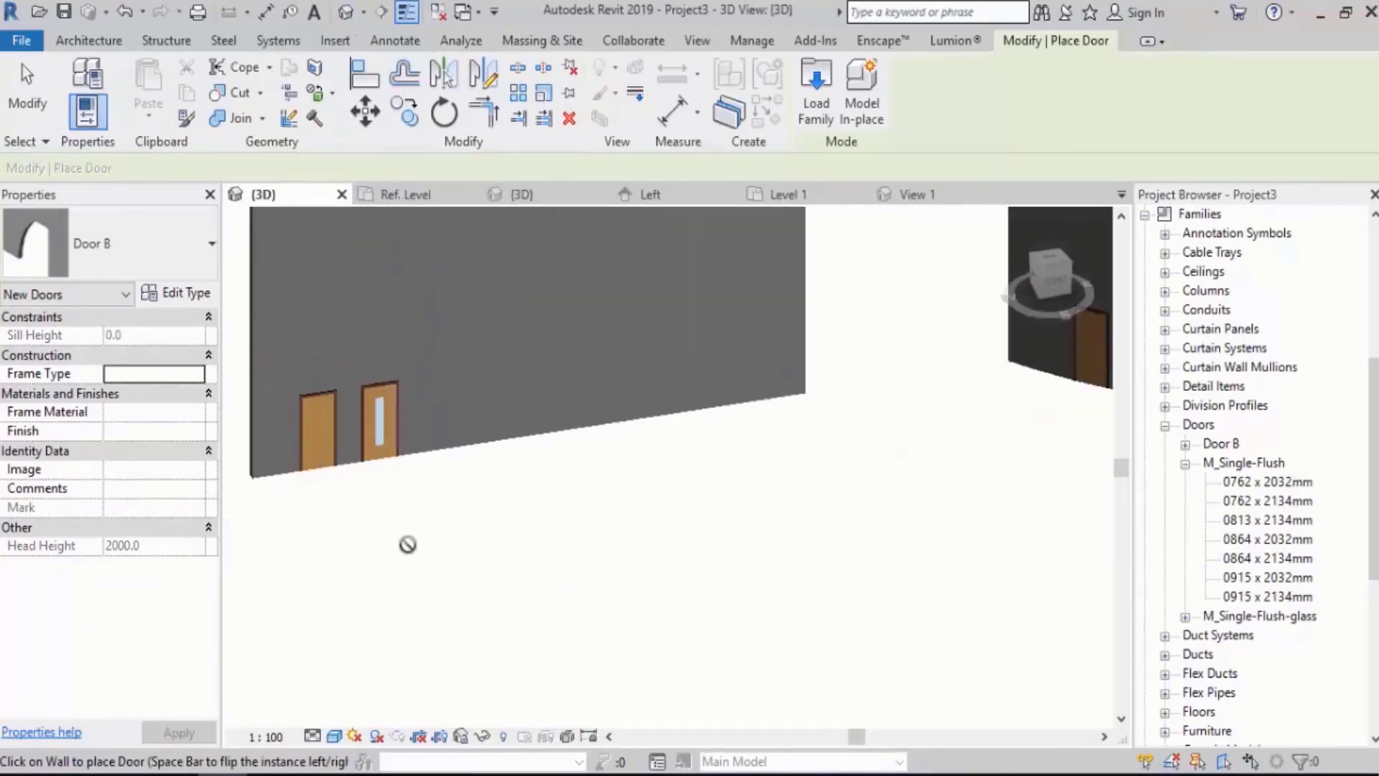
click(466, 416)
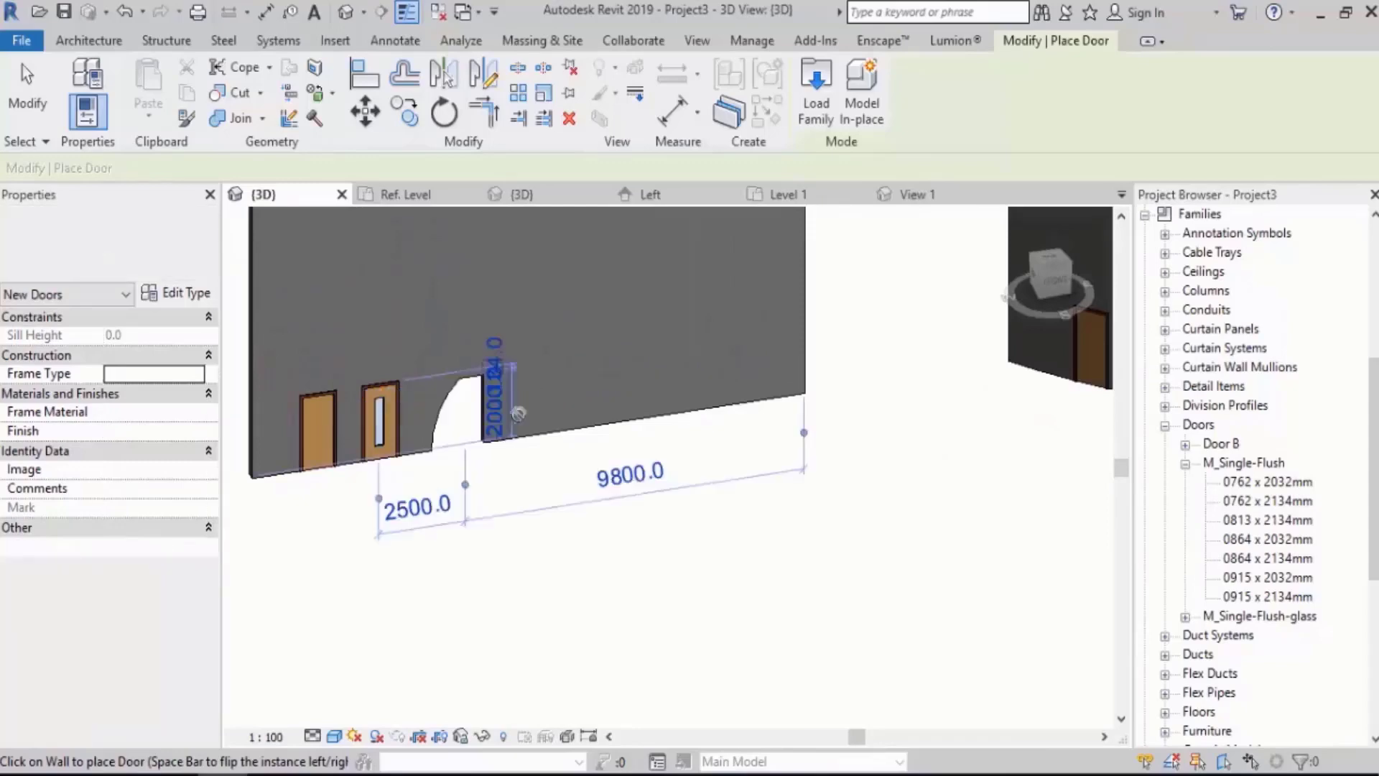
click(551, 407)
click(645, 389)
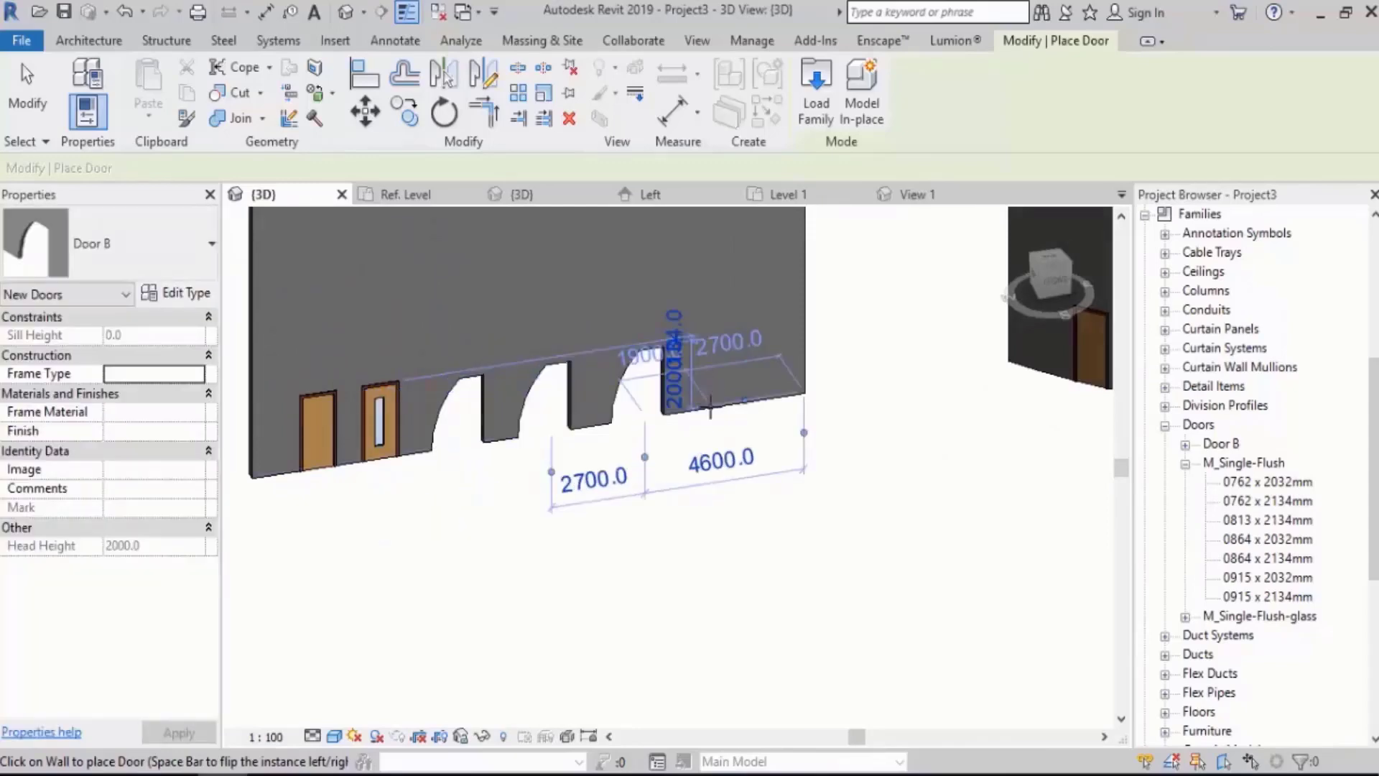
Place four Door B openings along the curved wall beside its two existing doors, and end door placement.
scroll(710, 389, down, 4)
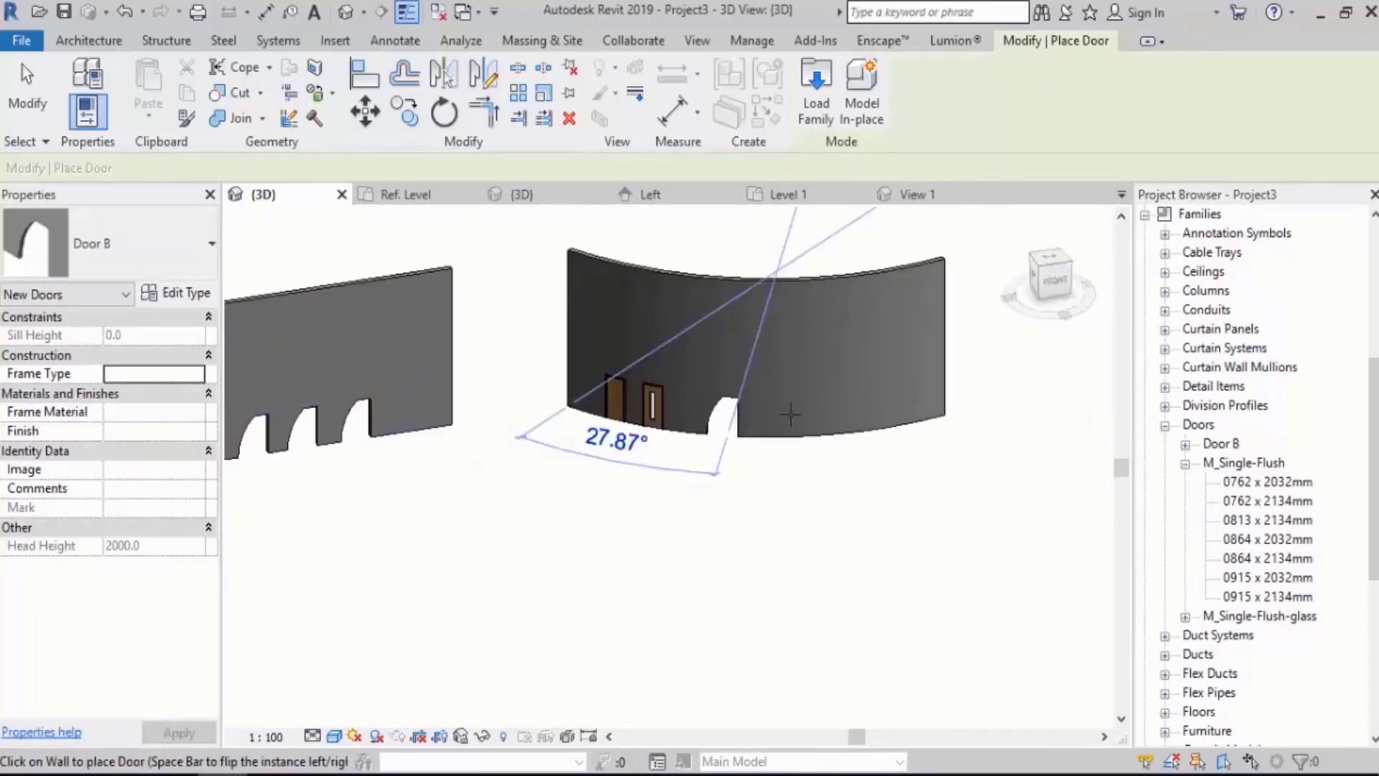
click(791, 414)
click(847, 415)
click(903, 404)
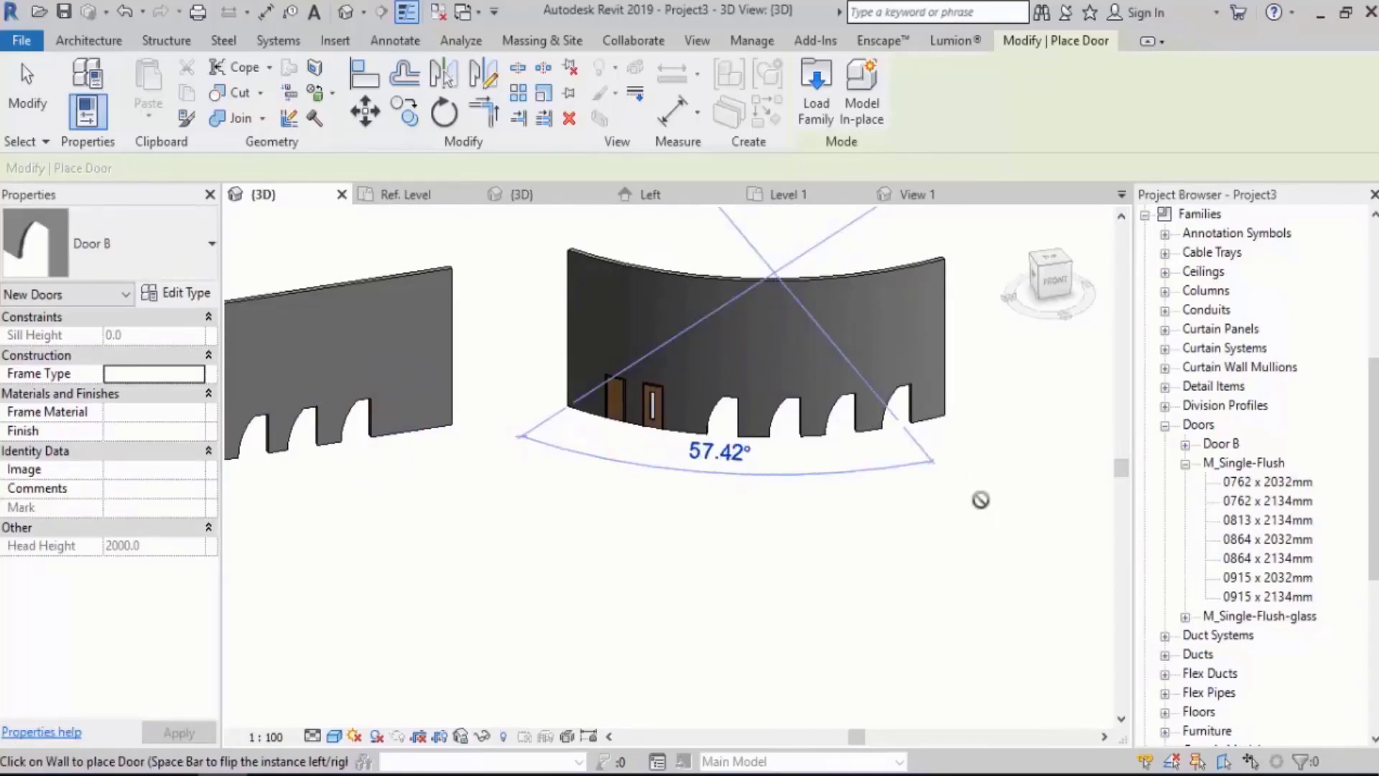
middle_drag(767, 462, 889, 488)
key(Escape)
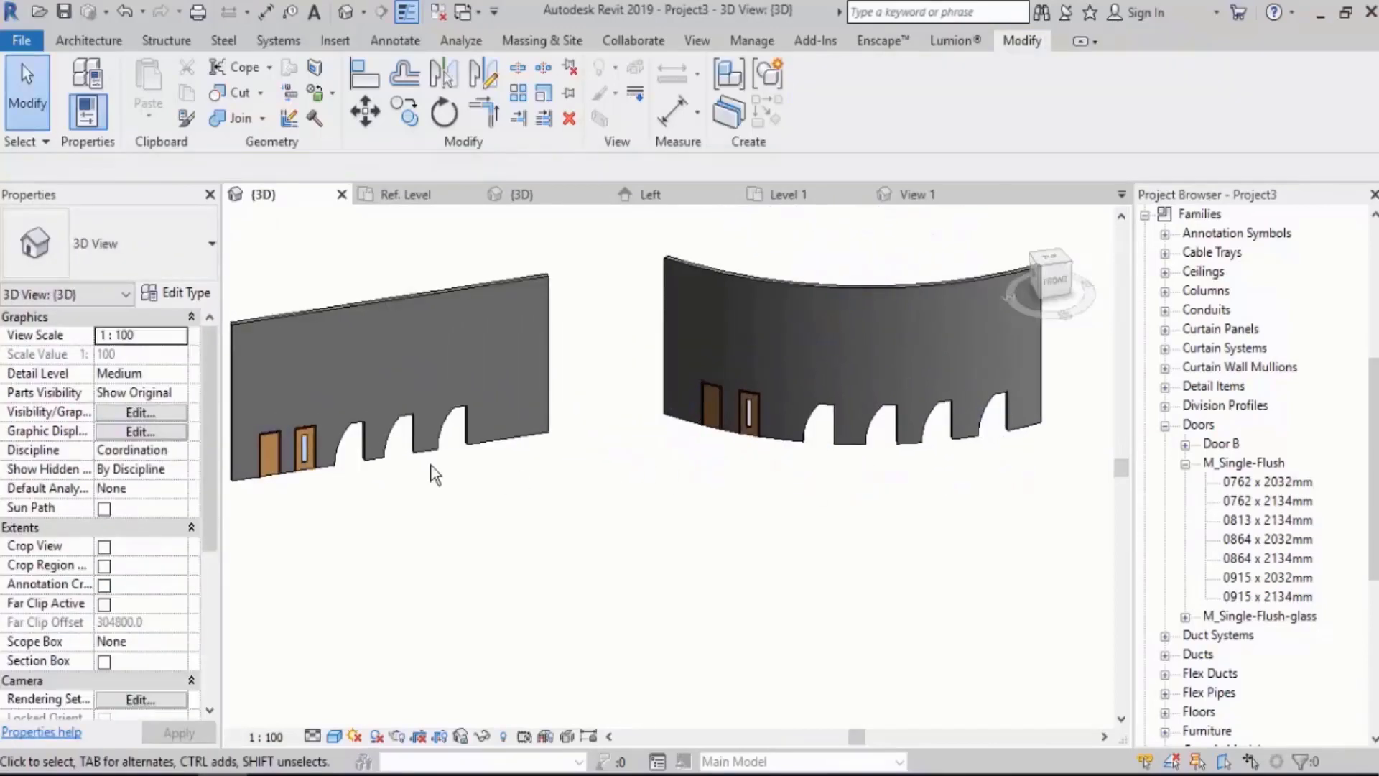
Open the straight wall's profile sketch for editing.
scroll(433, 465, up, 3)
middle_drag(694, 398, 705, 469)
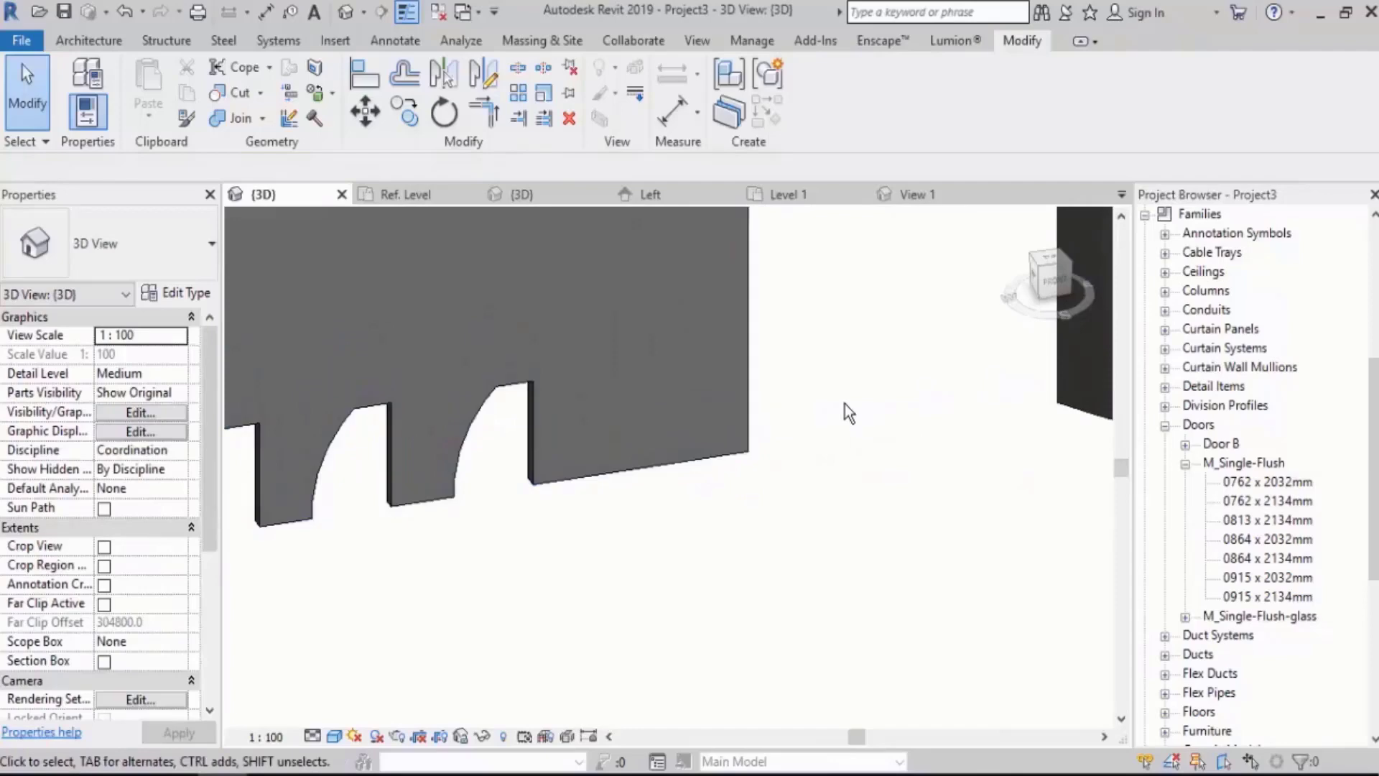
scroll(850, 406, down, 2)
middle_drag(850, 407, 739, 462)
click(632, 380)
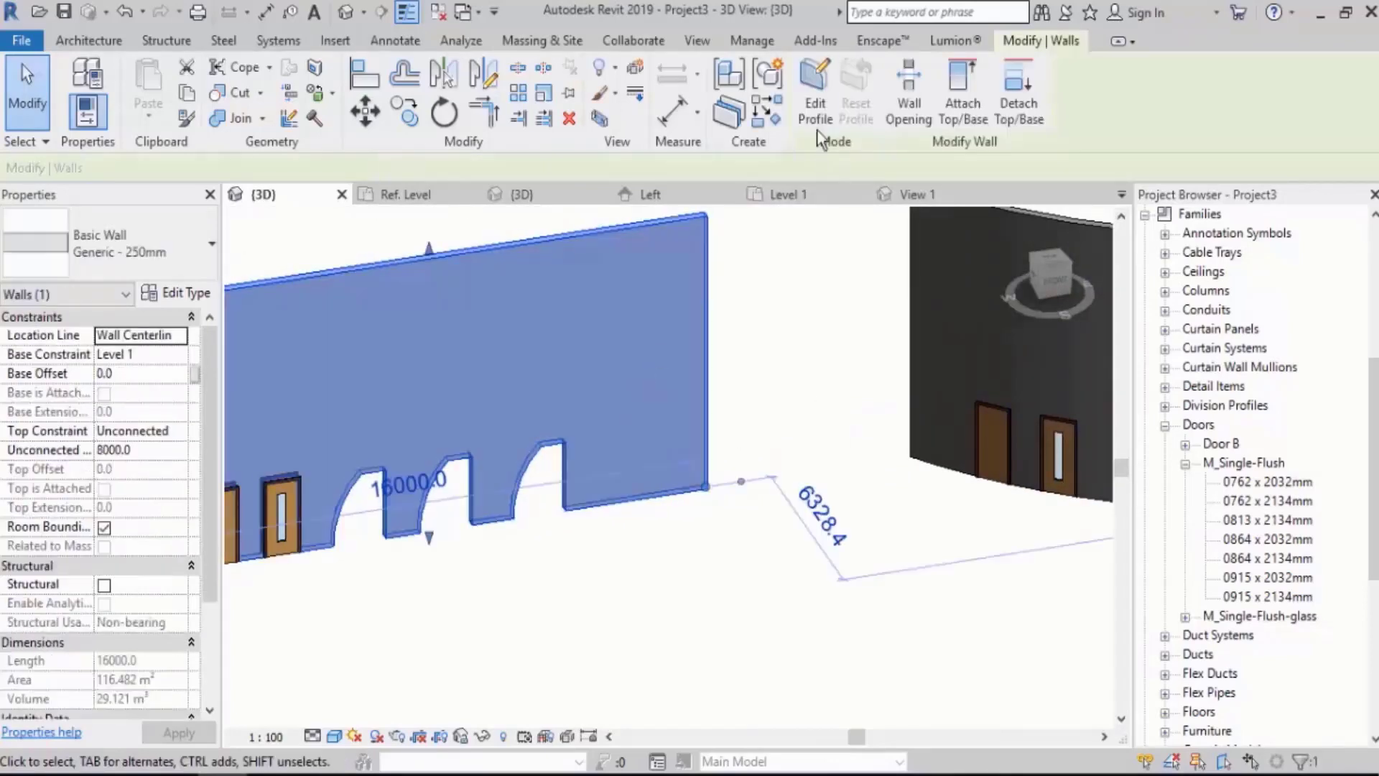
click(816, 104)
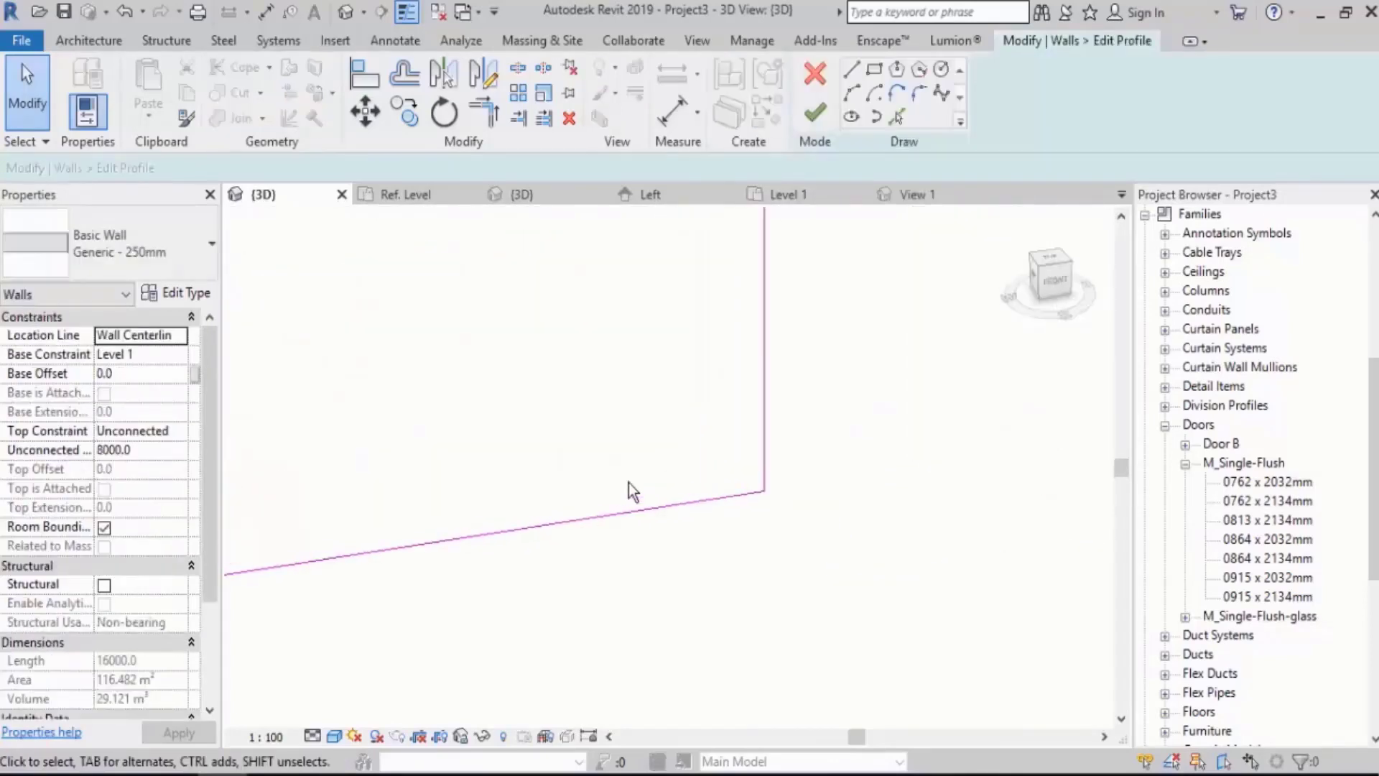
Sketch a three-line trapezoid about 1867 mm high with a 700 mm top on the profile's base line near the wall's right-hand end.
scroll(631, 483, up, 3)
key(l)
key(i)
click(604, 519)
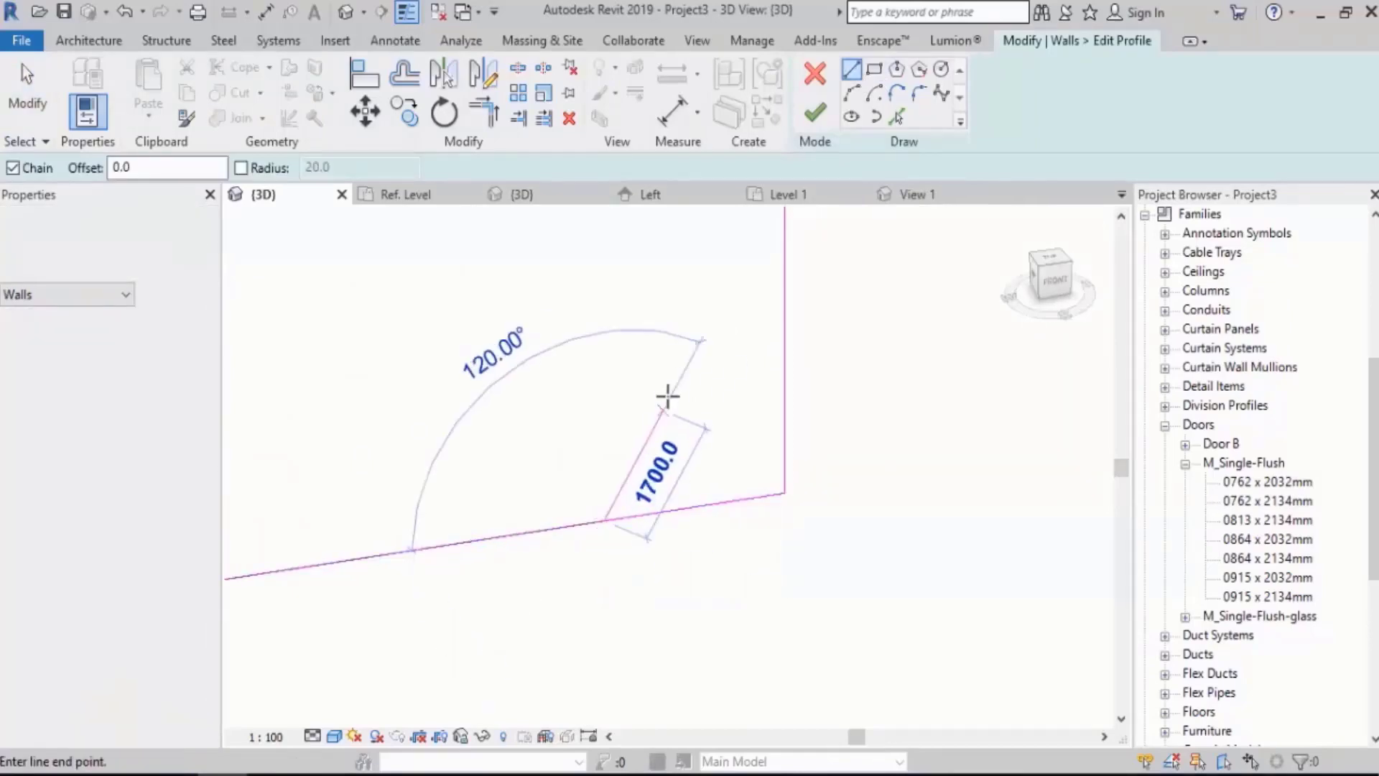
click(652, 385)
click(703, 377)
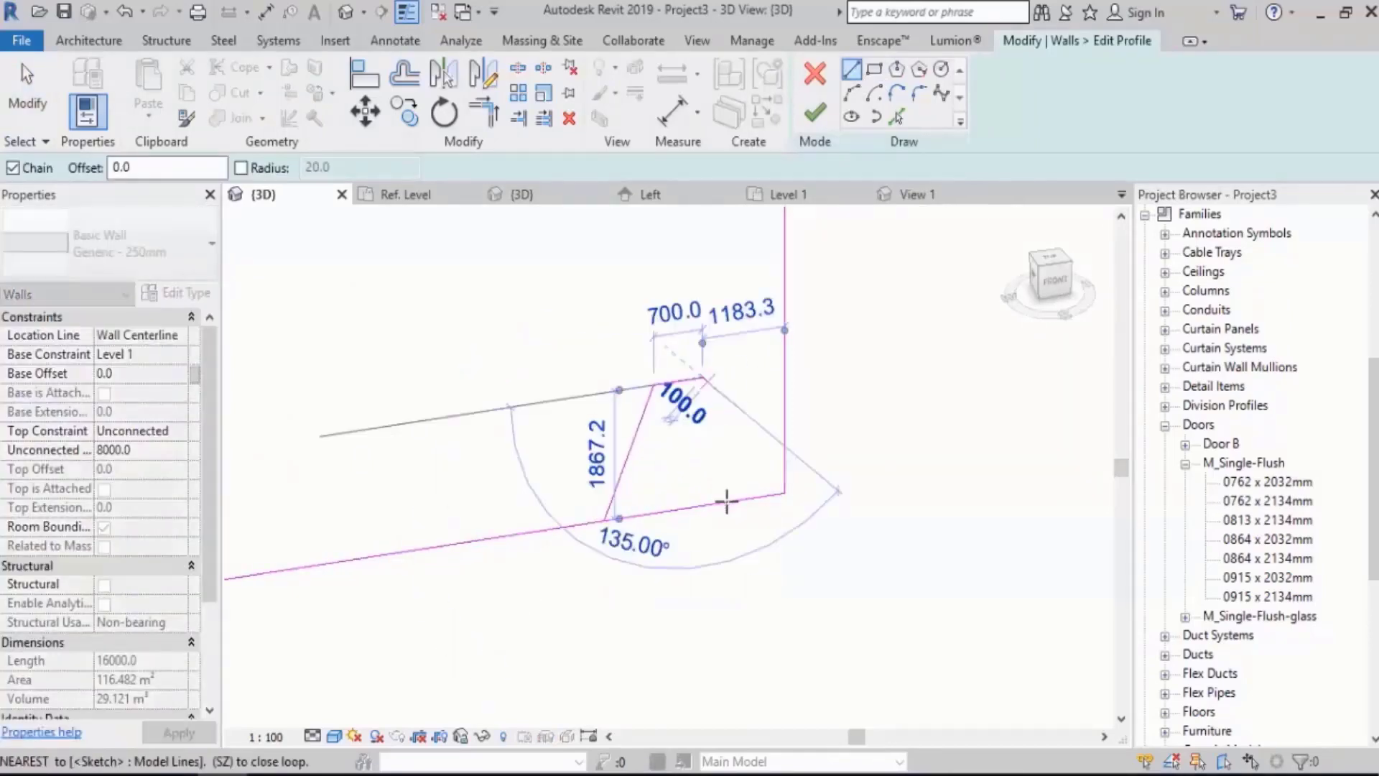
click(725, 501)
key(Escape)
key(Escape)
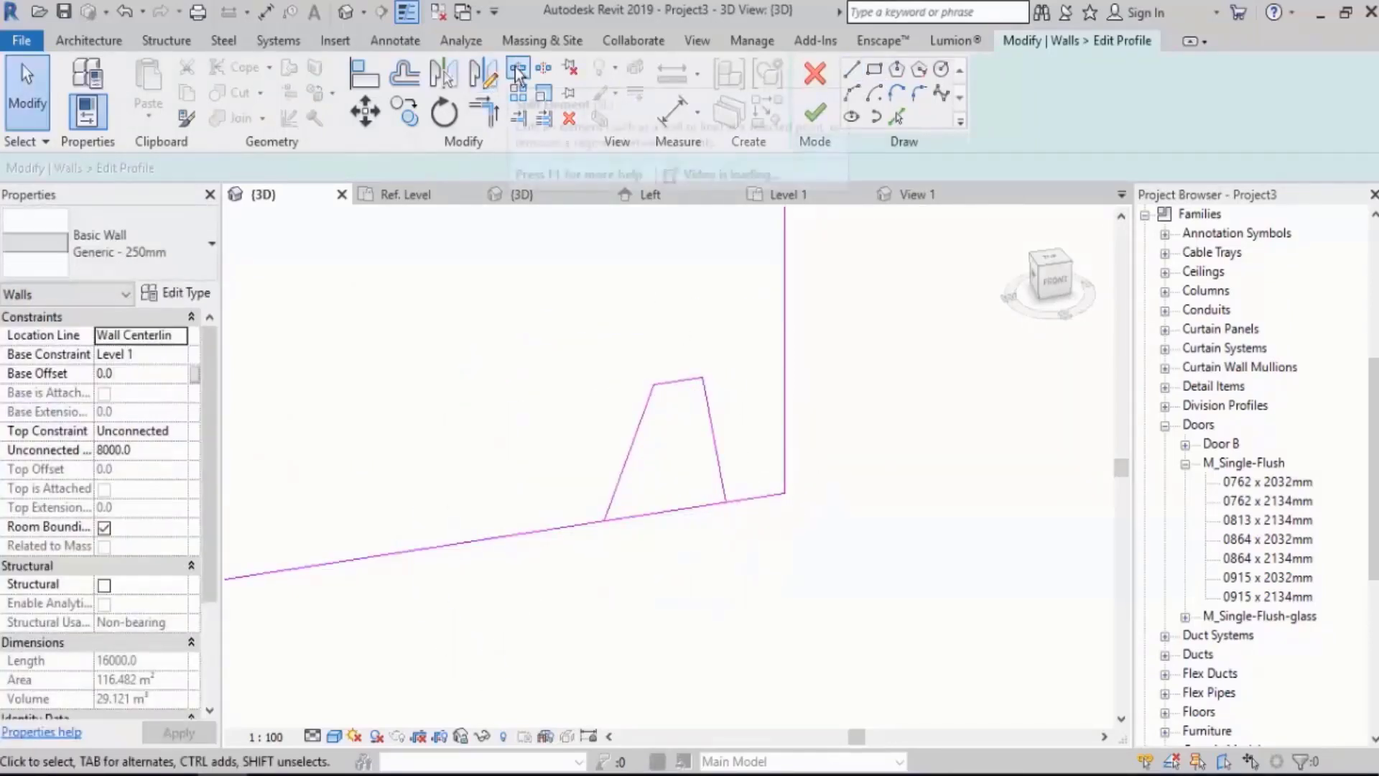
Trim the base line to both slanted sides of the trapezoid and finish the straight wall's profile edit.
click(517, 68)
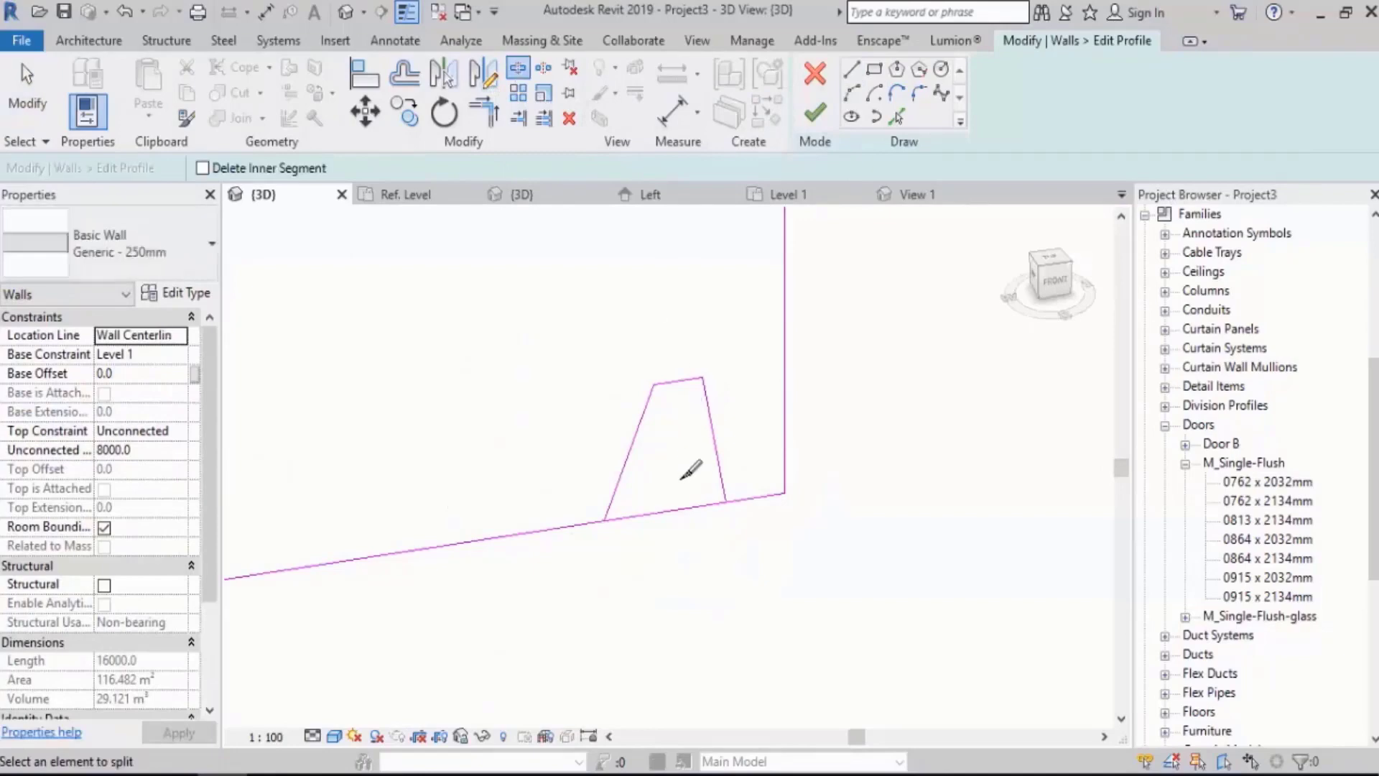
key(t)
key(r)
click(720, 481)
click(754, 500)
click(579, 532)
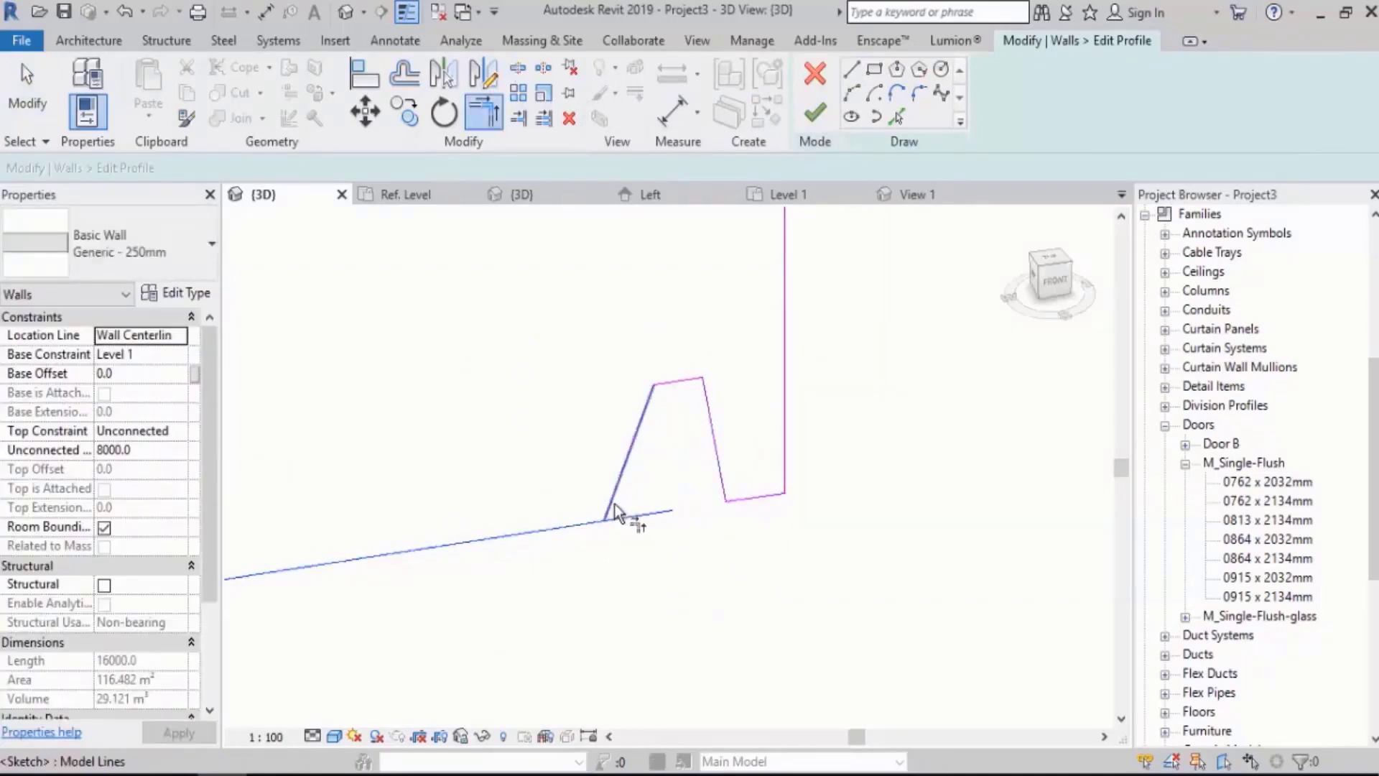
click(616, 506)
key(Escape)
click(814, 113)
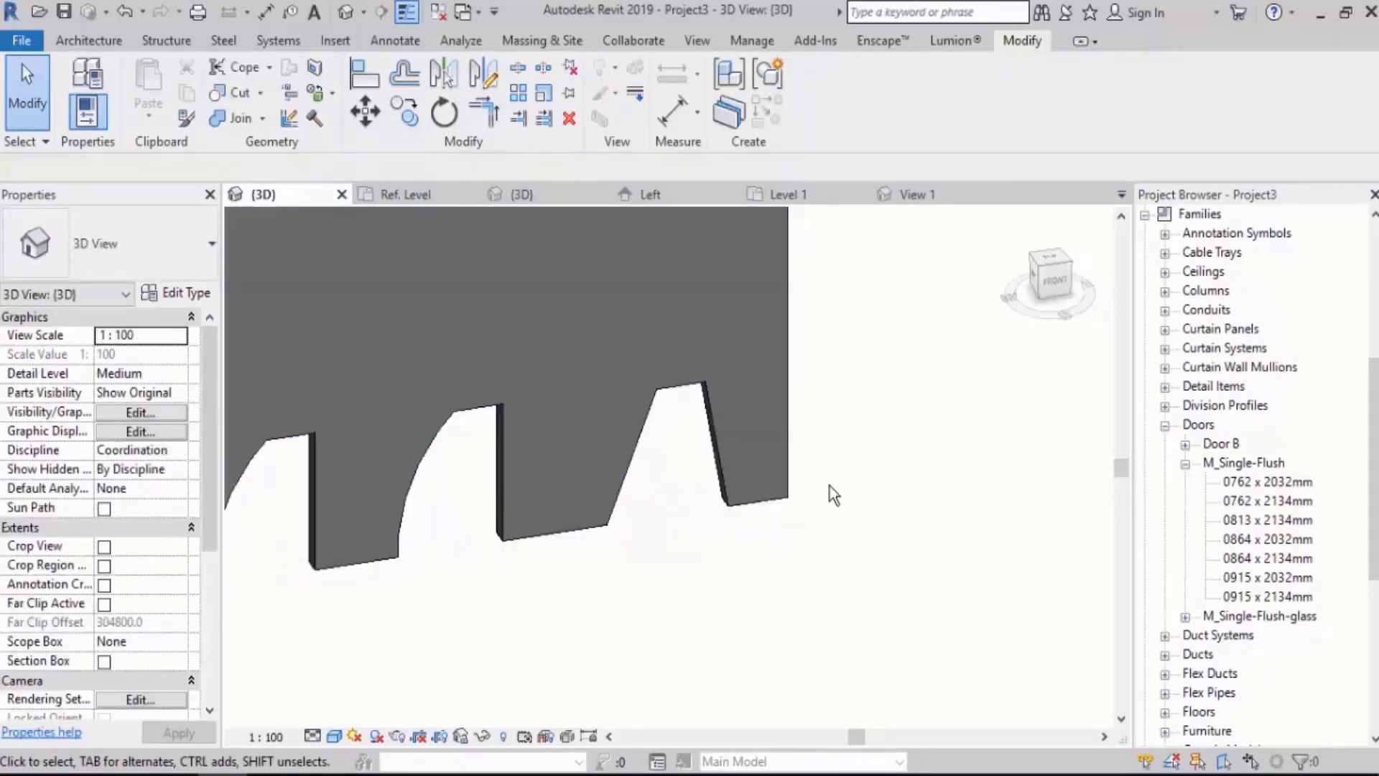
Examine the straight wall's new trapezoidal opening beside its three Door B openings.
click(692, 395)
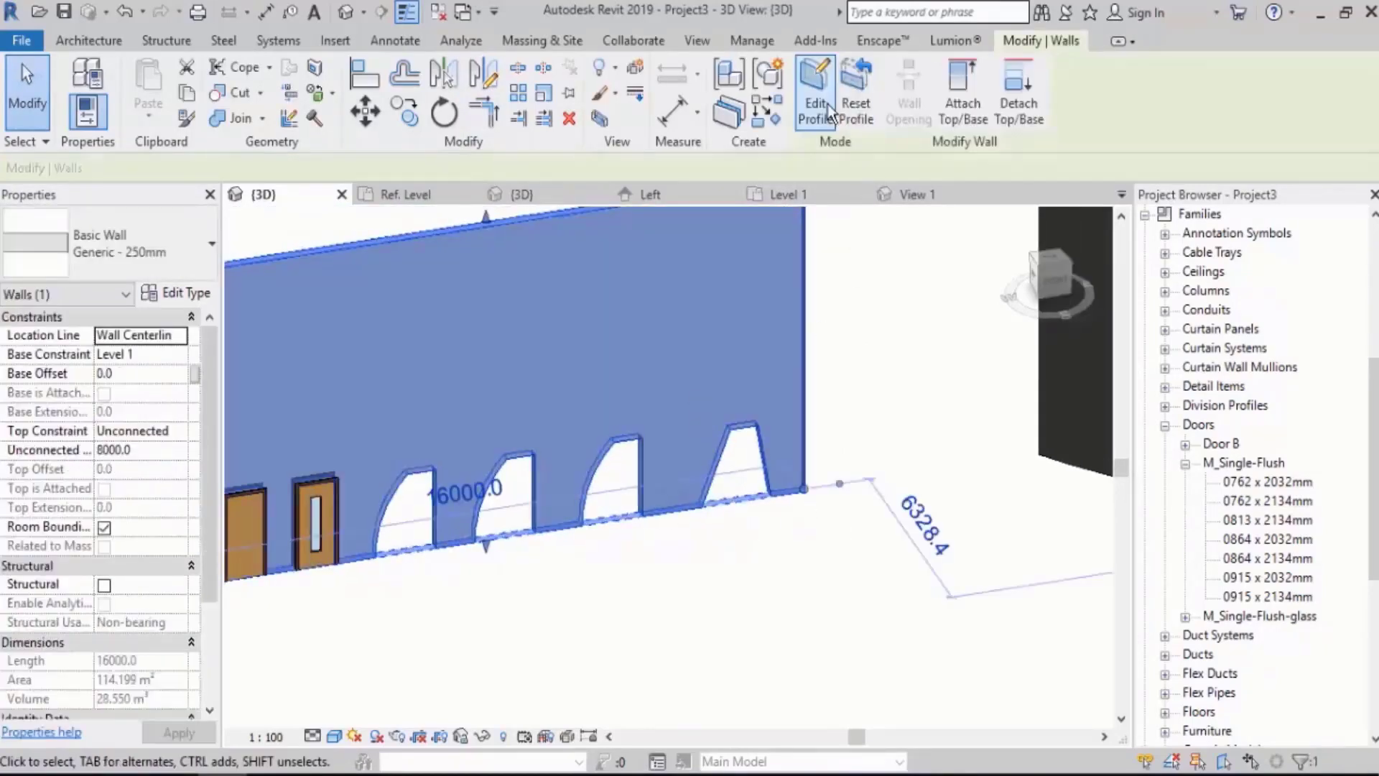
click(835, 585)
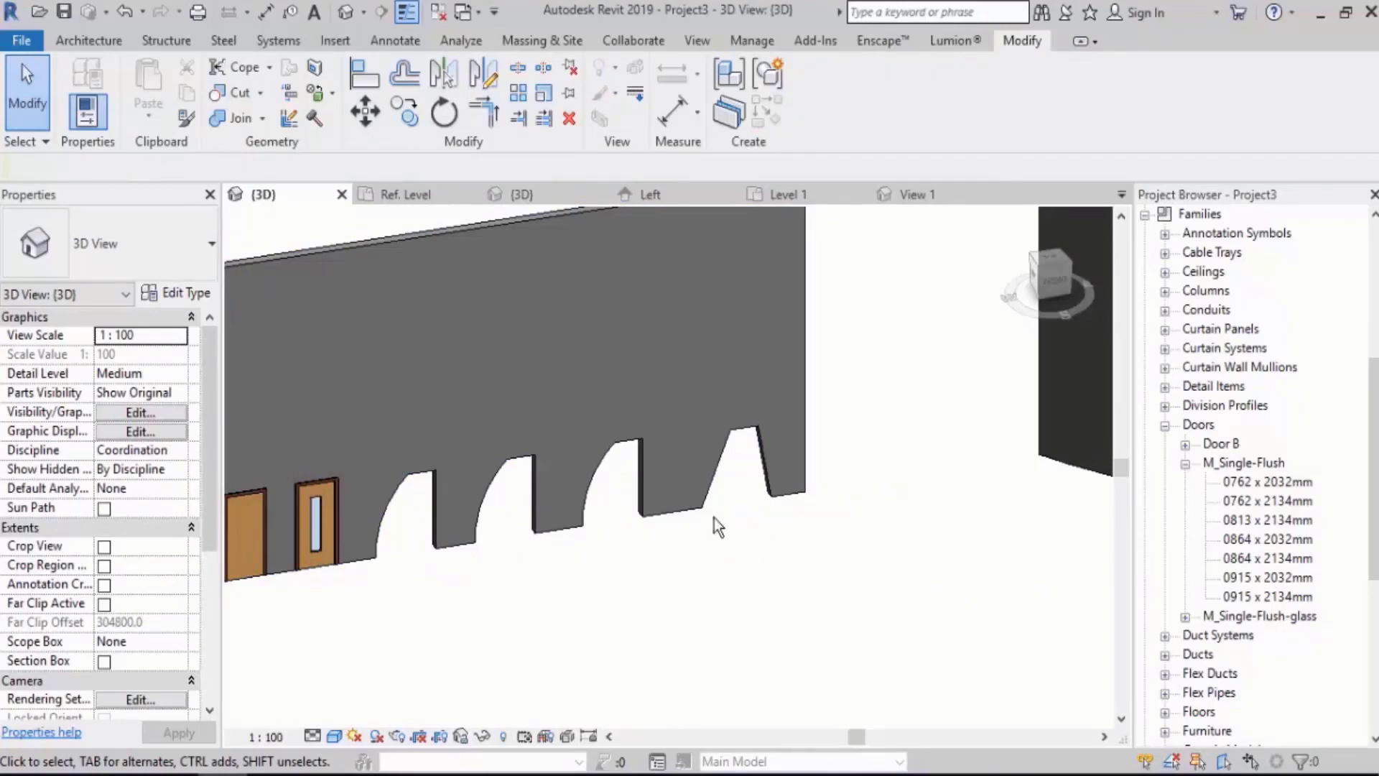
middle_drag(835, 585, 748, 554)
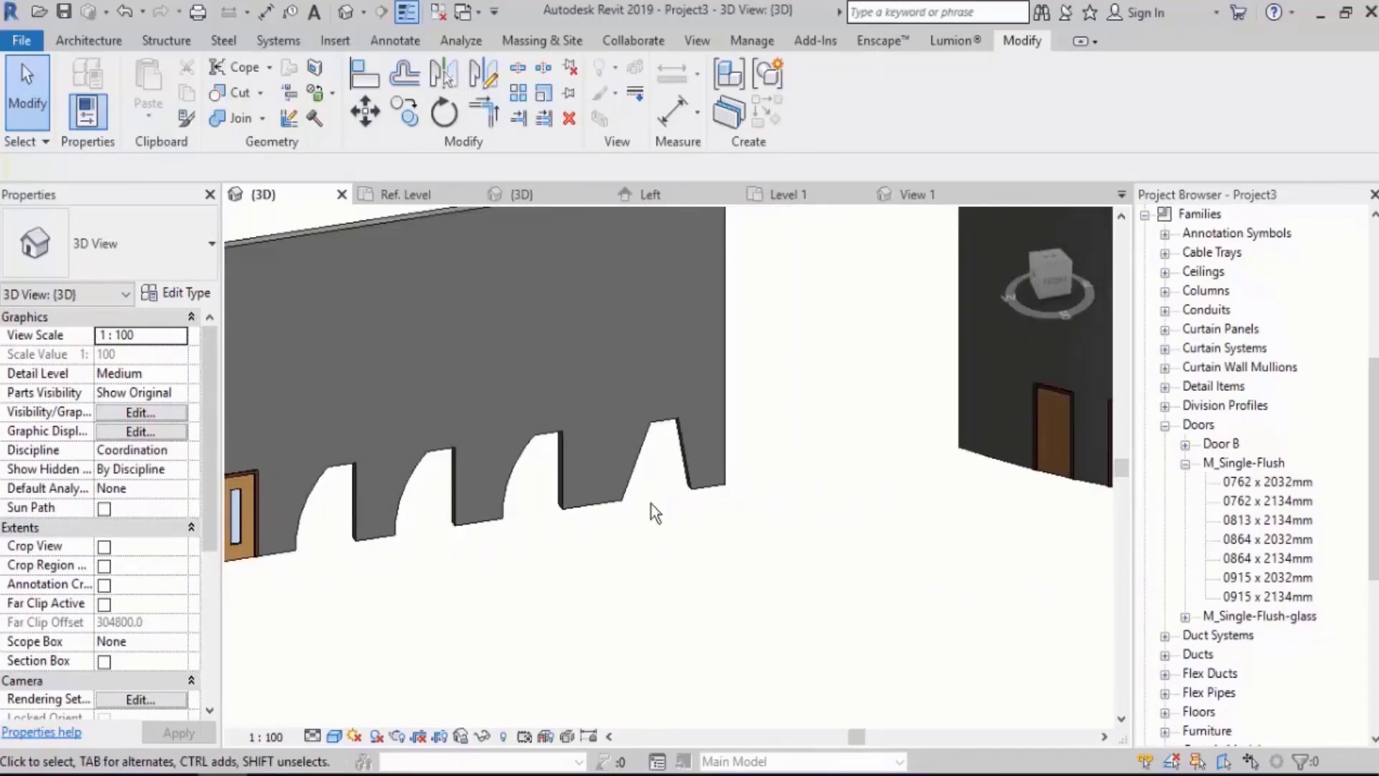
click(623, 387)
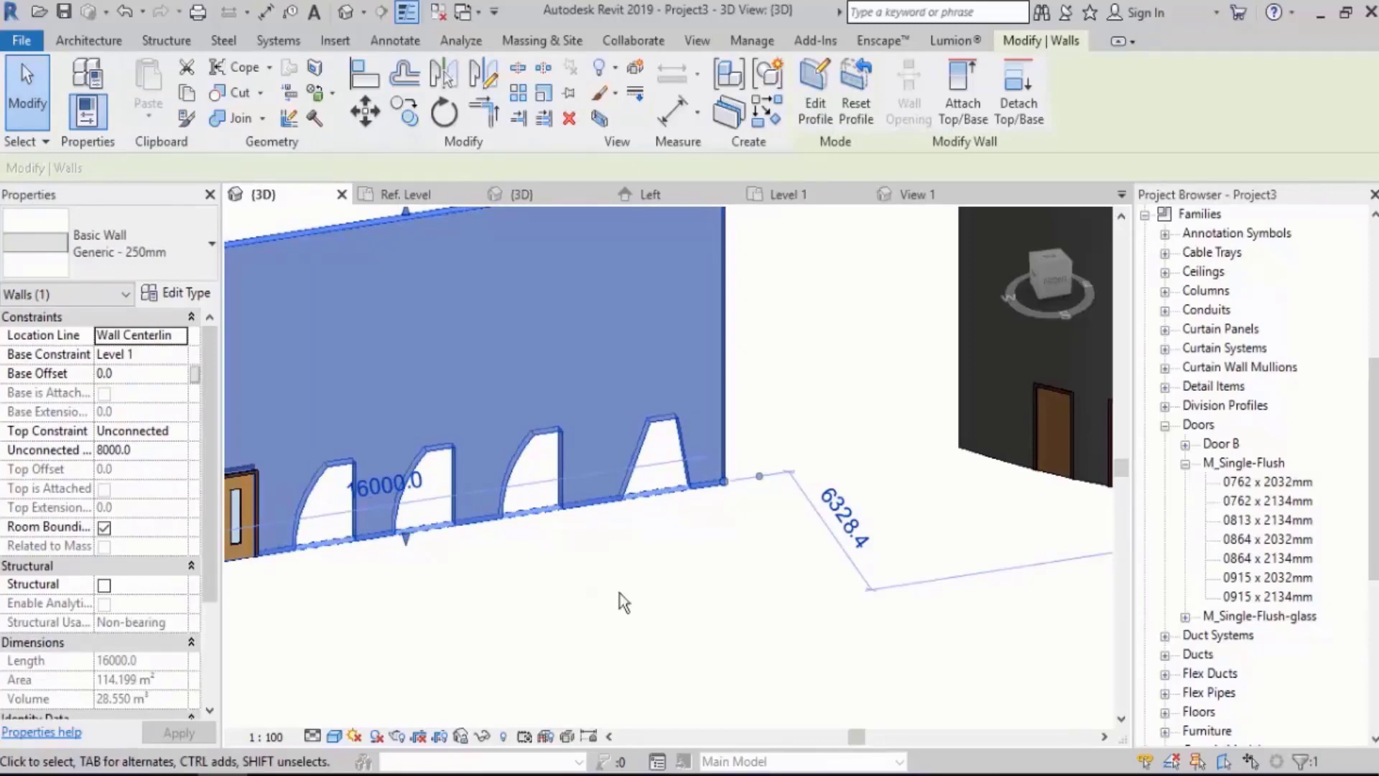
click(685, 606)
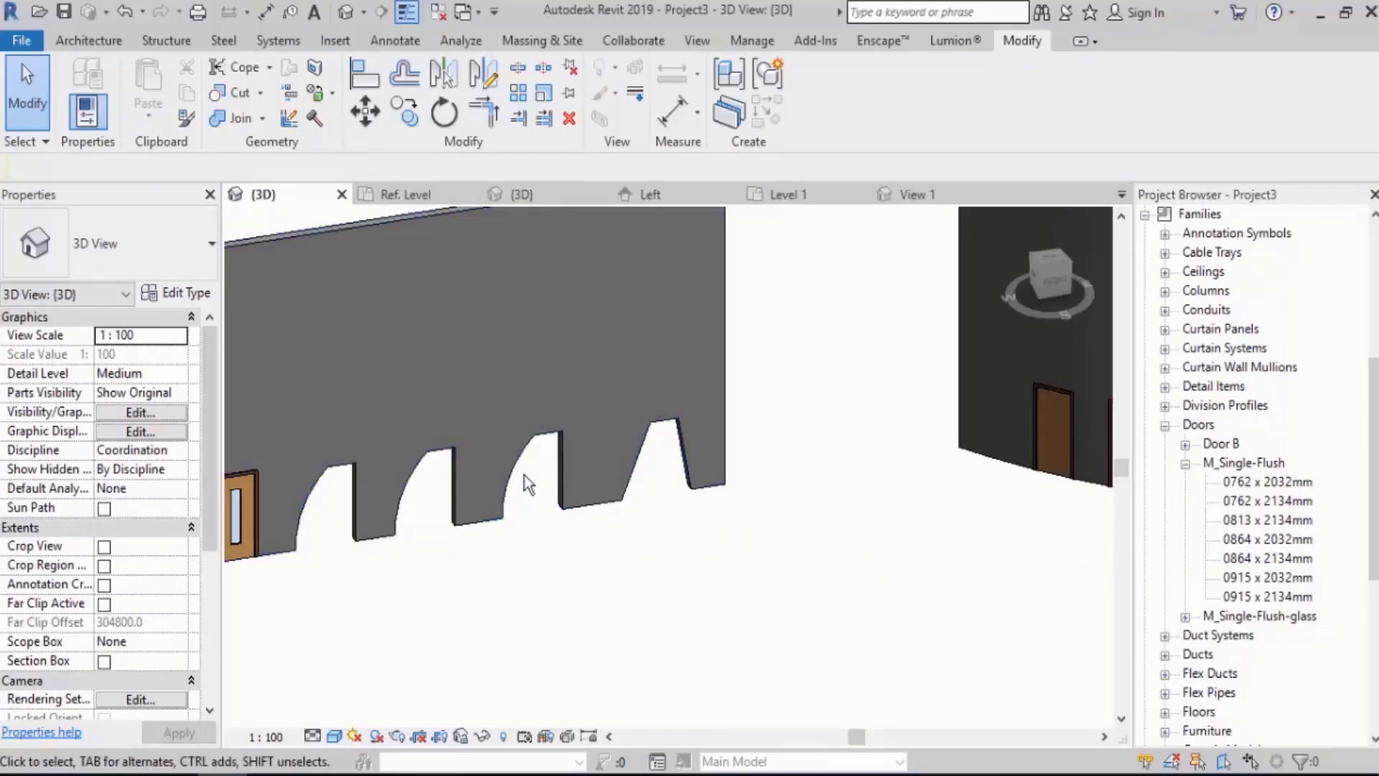
scroll(524, 475, down, 4)
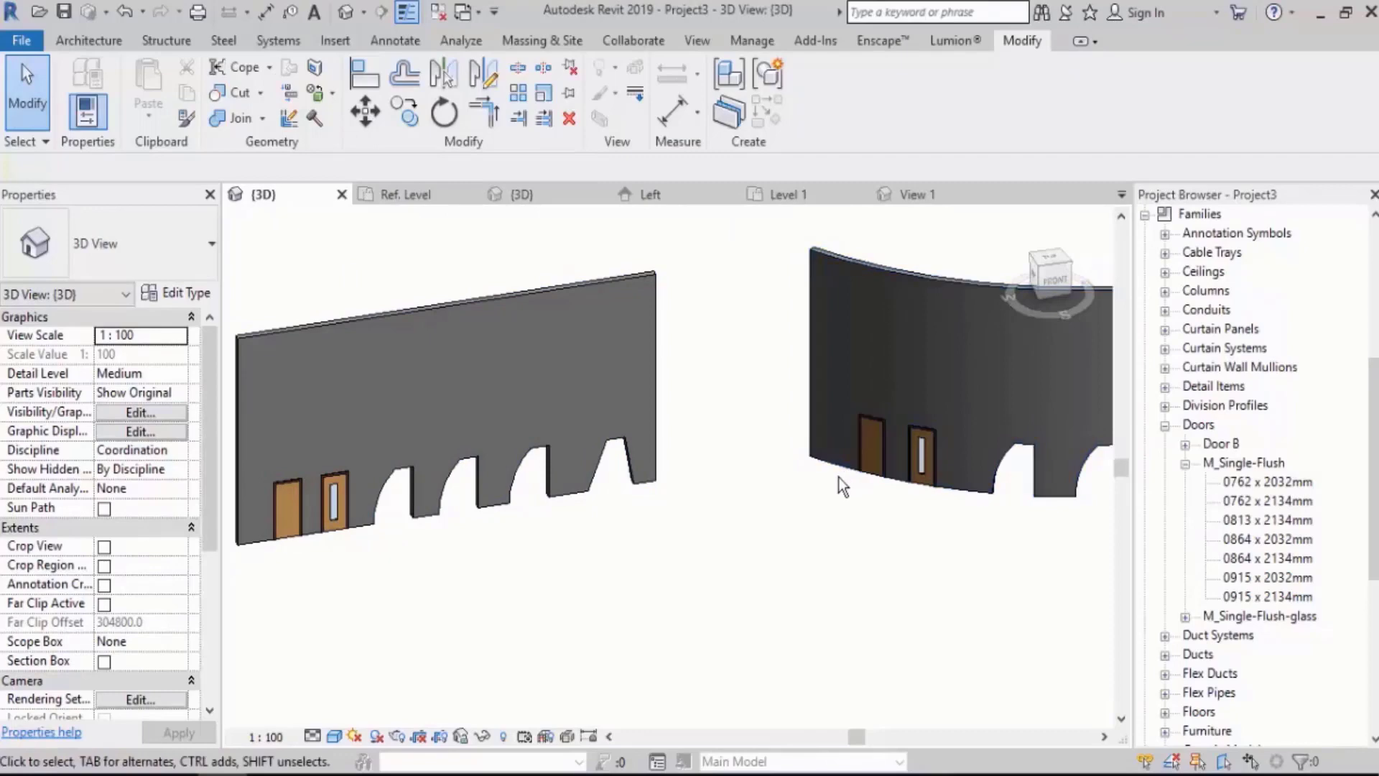
scroll(459, 481, up, 3)
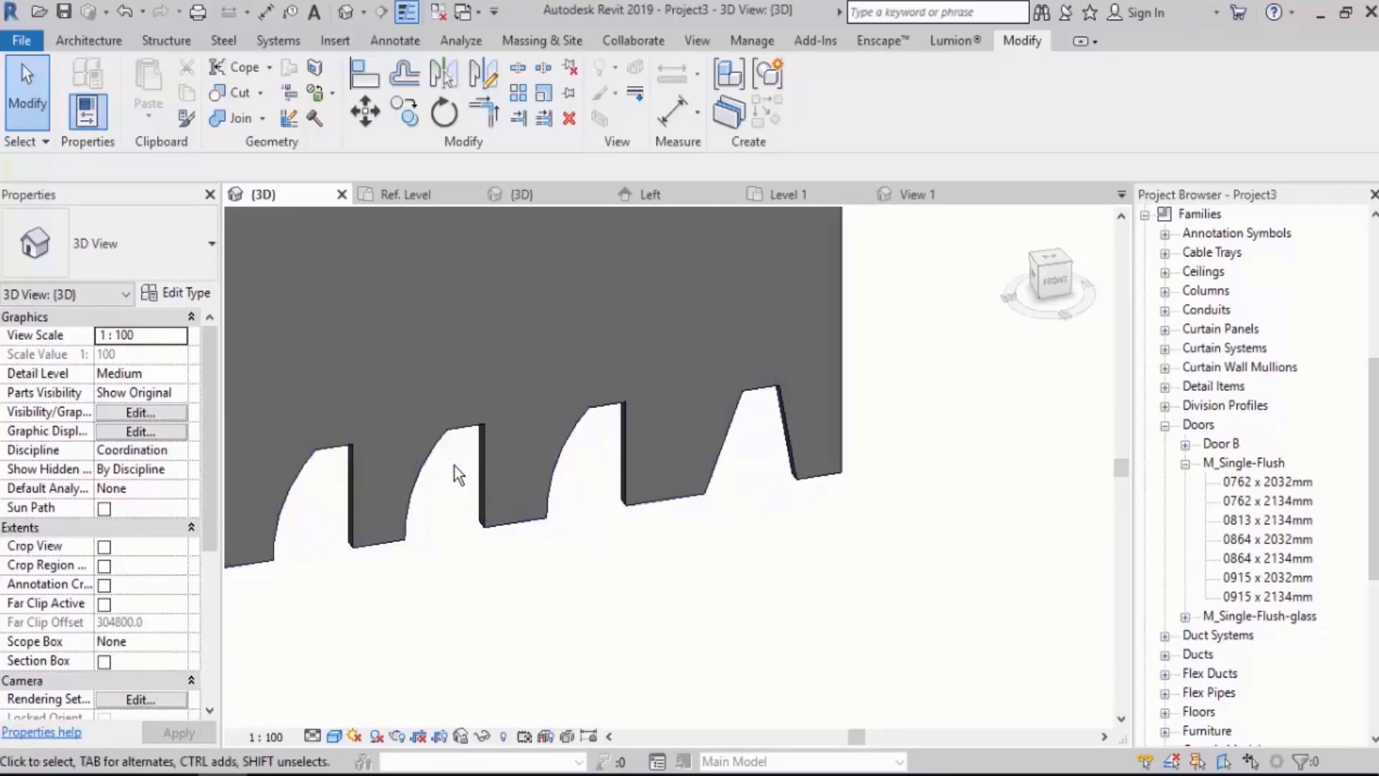
scroll(450, 453, down, 6)
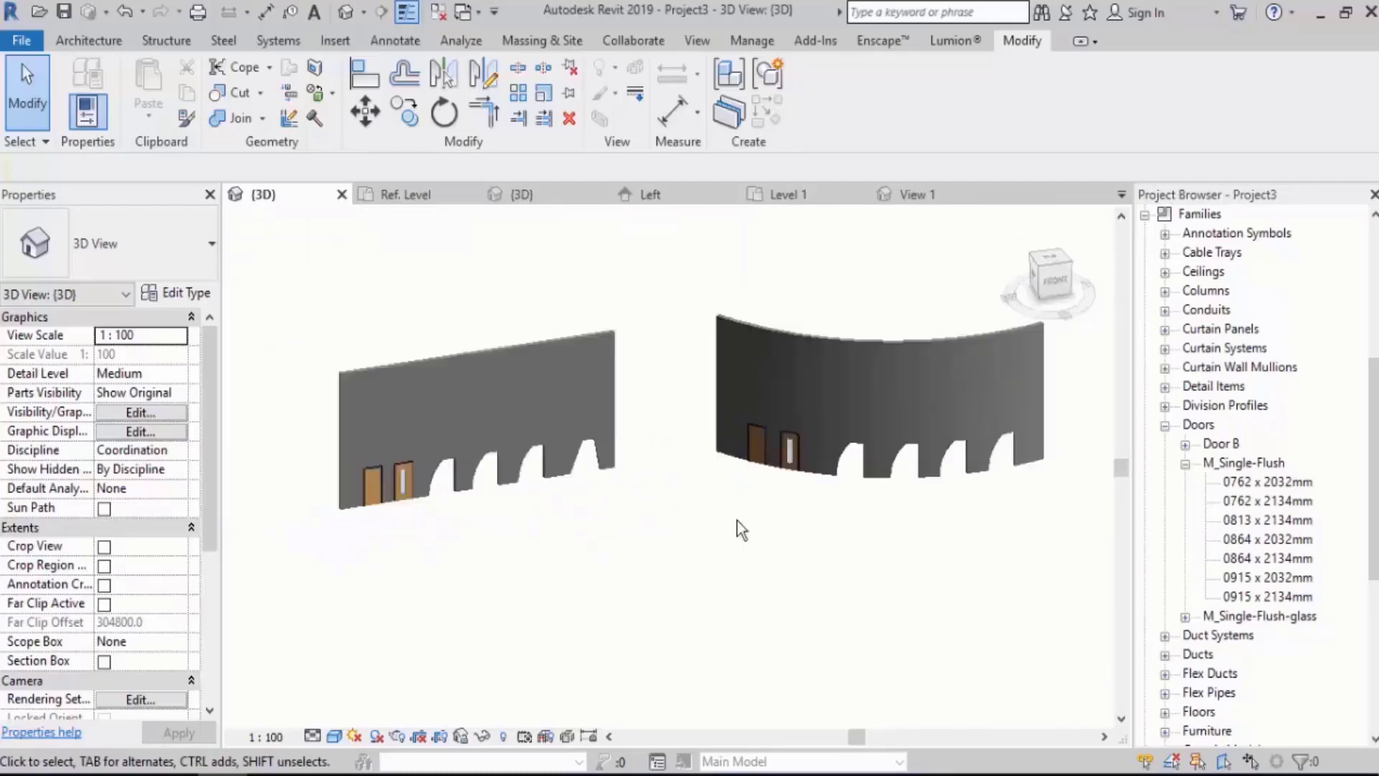
Examine the curved wall's openings from several angles and check which editing options it offers.
shift+middle_drag(854, 531, 823, 602)
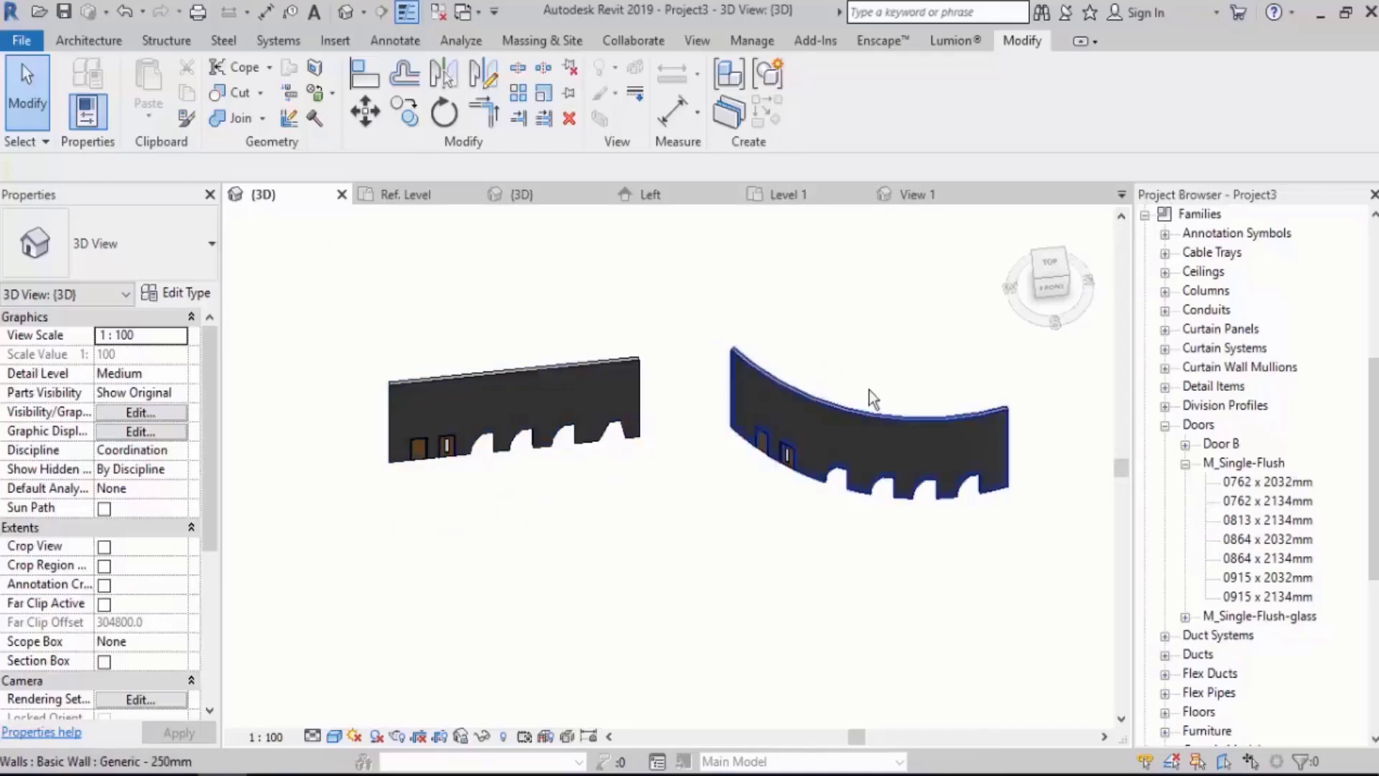
scroll(694, 414, up, 1)
shift+middle_drag(752, 518, 744, 431)
middle_drag(901, 481, 855, 502)
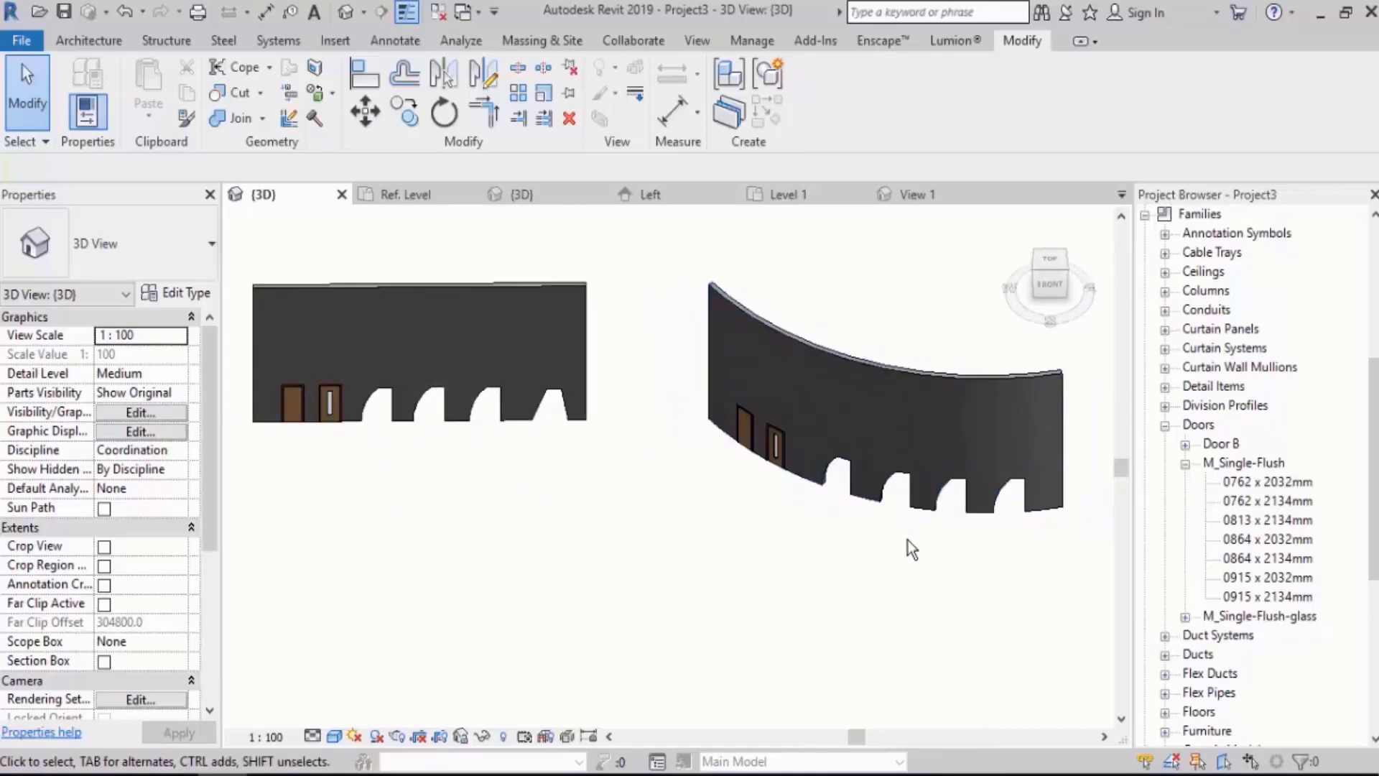
click(881, 410)
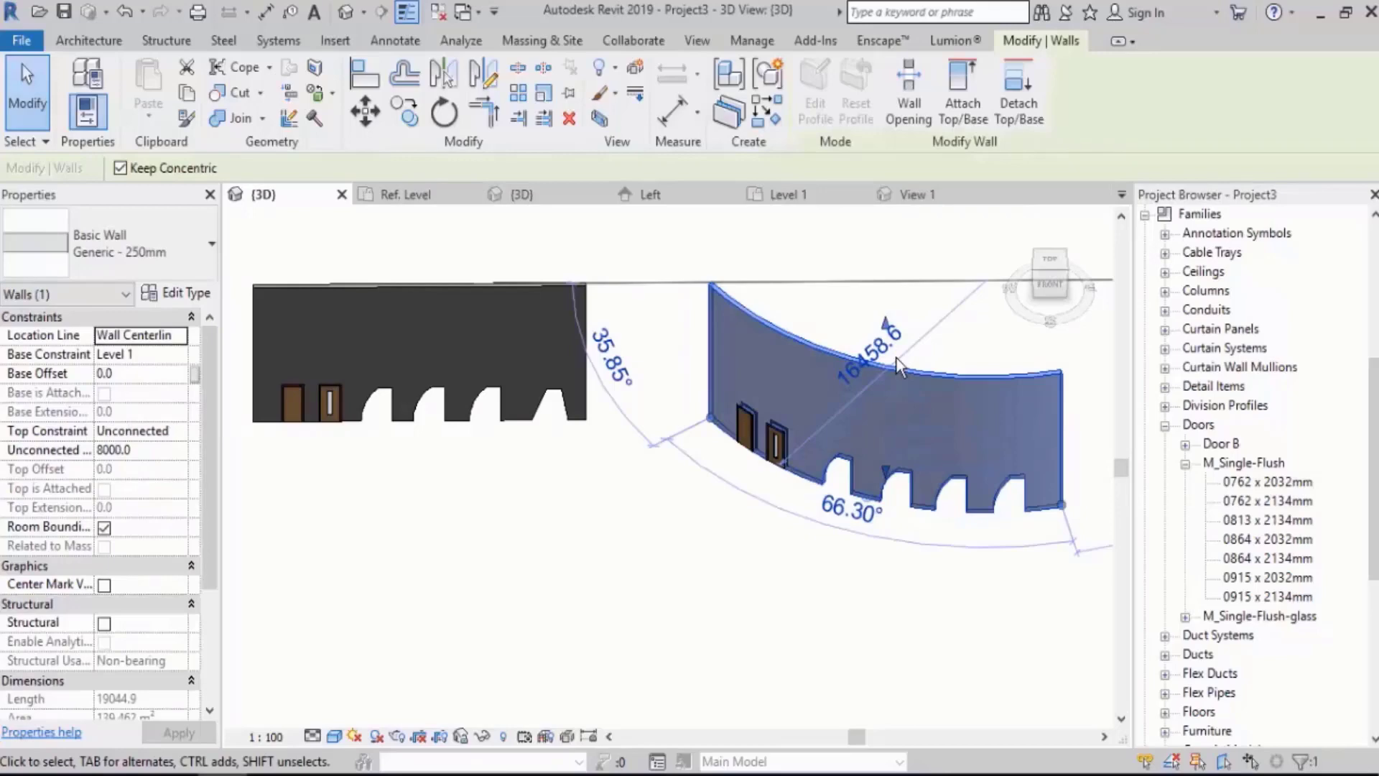
click(876, 627)
scroll(887, 604, up, 3)
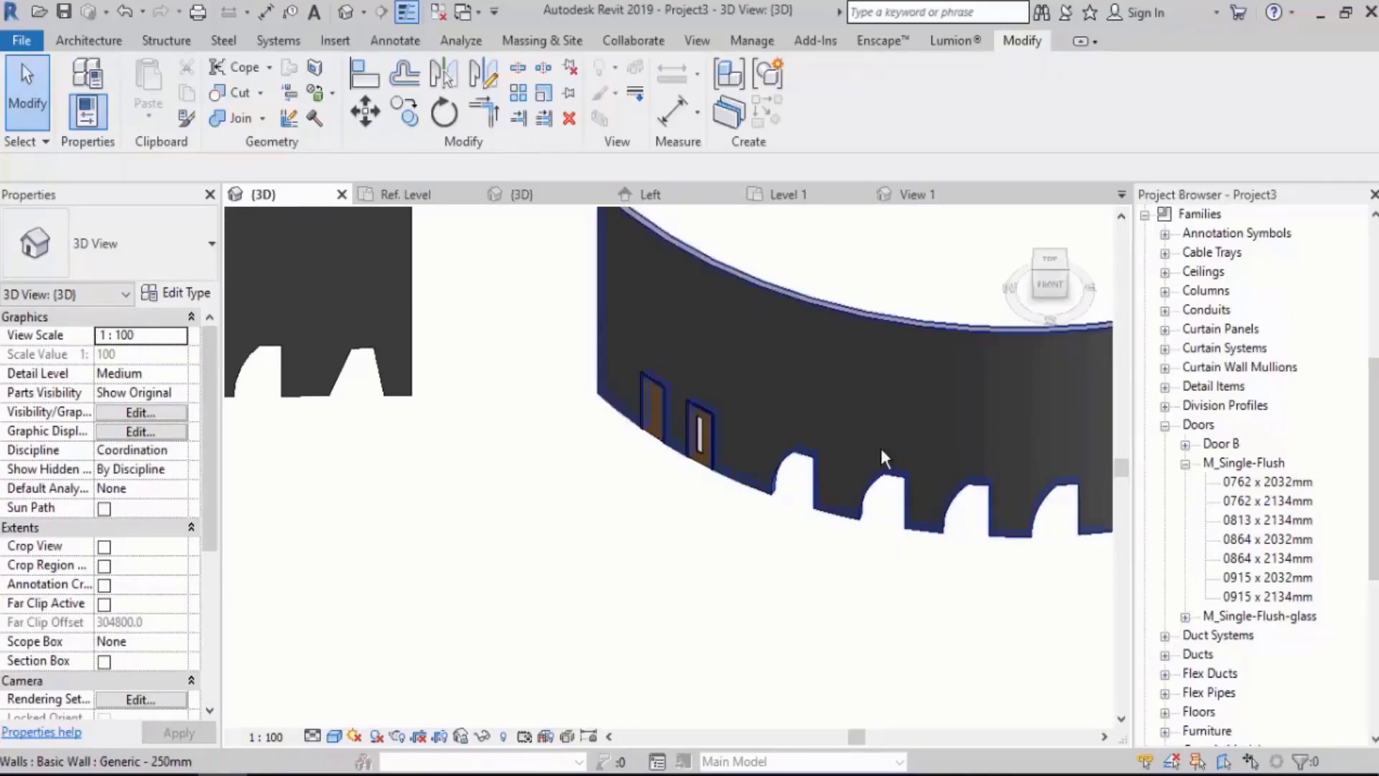
shift+middle_drag(881, 448, 906, 510)
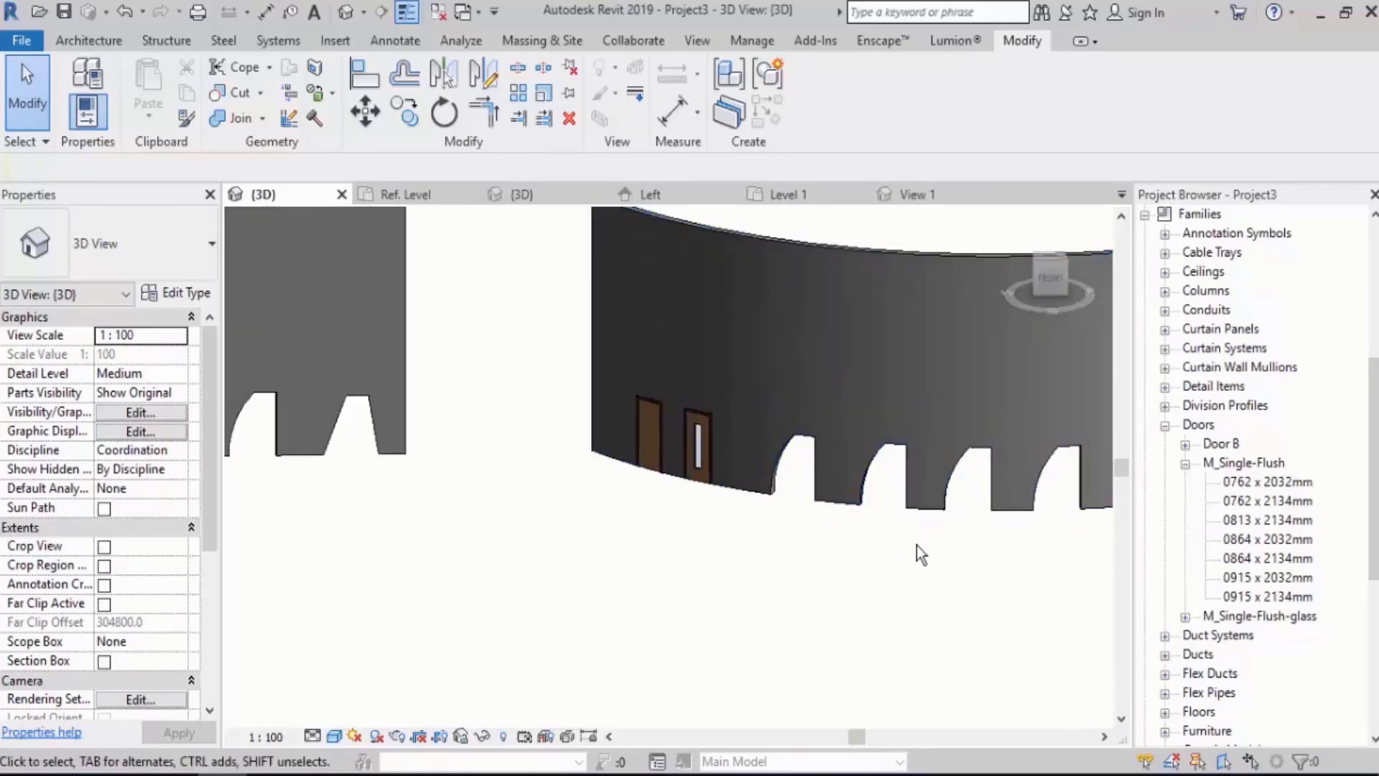
shift+middle_drag(917, 545, 826, 576)
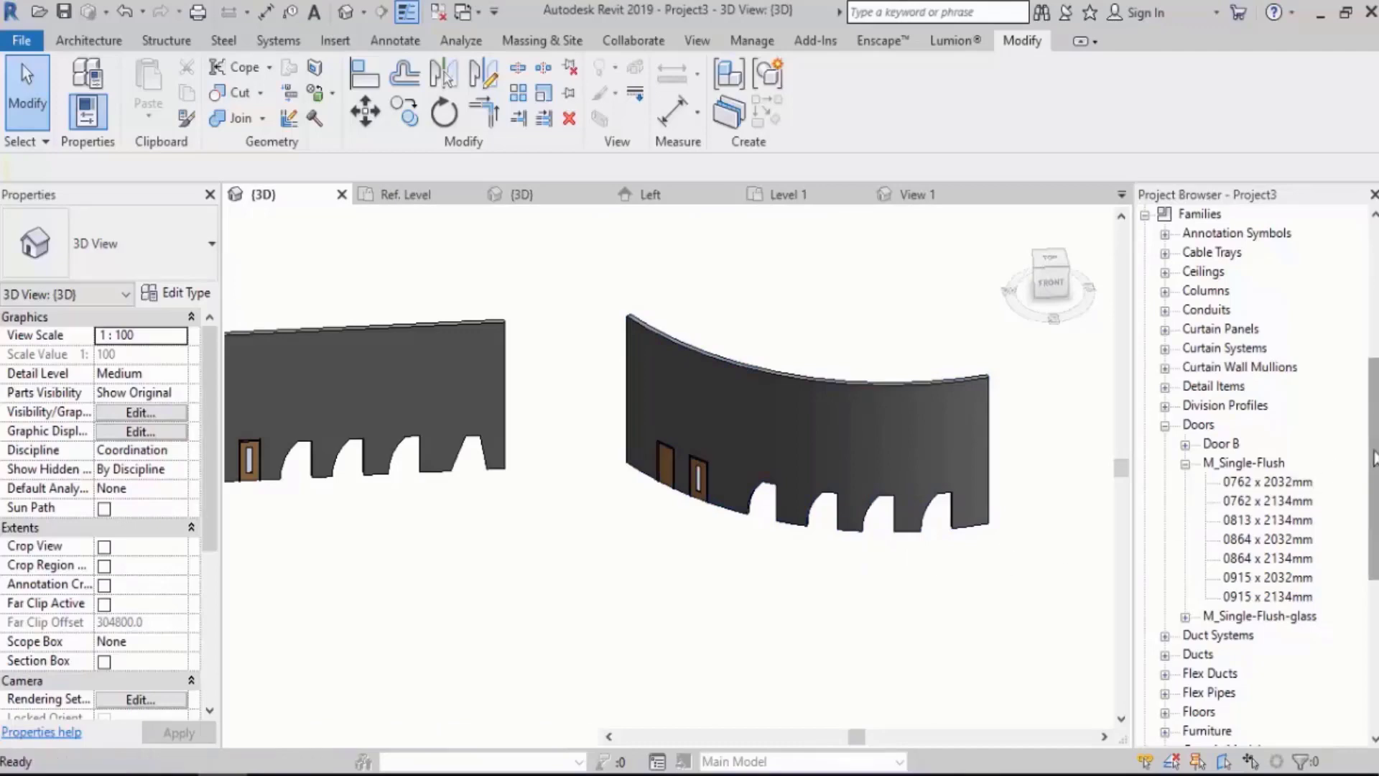
In the Level 1 floor plan, draw a slanted reference plane along the outer side of the curved wall.
drag(1369, 477, 1286, 271)
double_click(1234, 253)
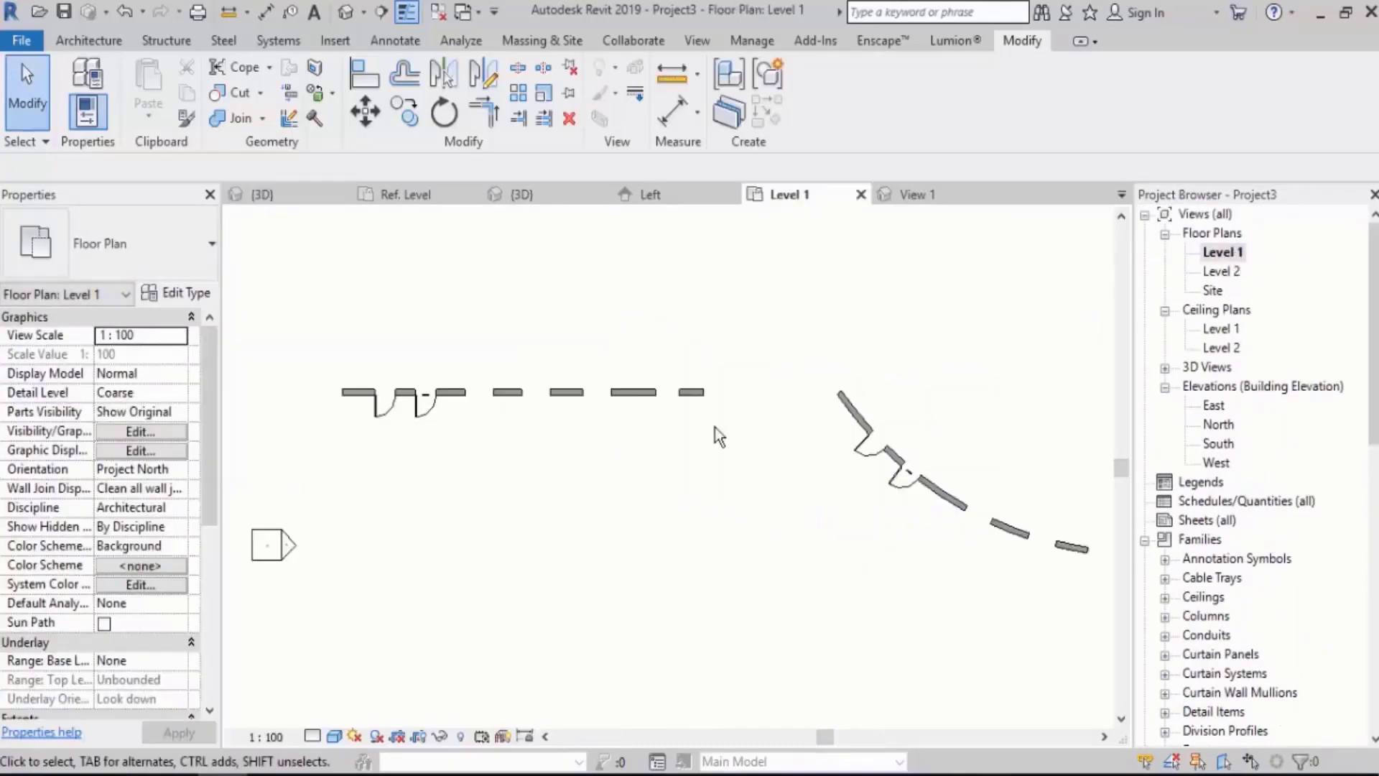
middle_drag(714, 427, 531, 417)
click(68, 39)
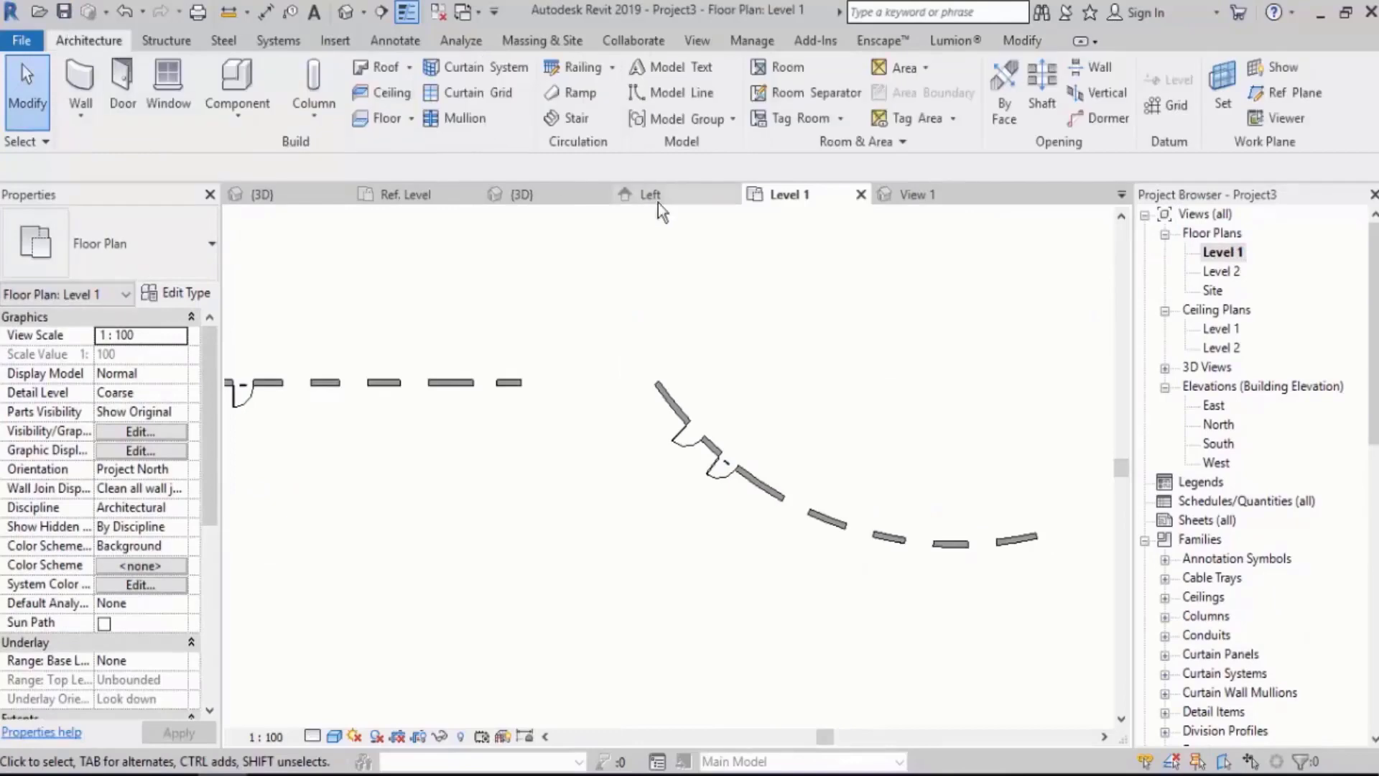
middle_drag(809, 240, 751, 223)
key(r)
key(p)
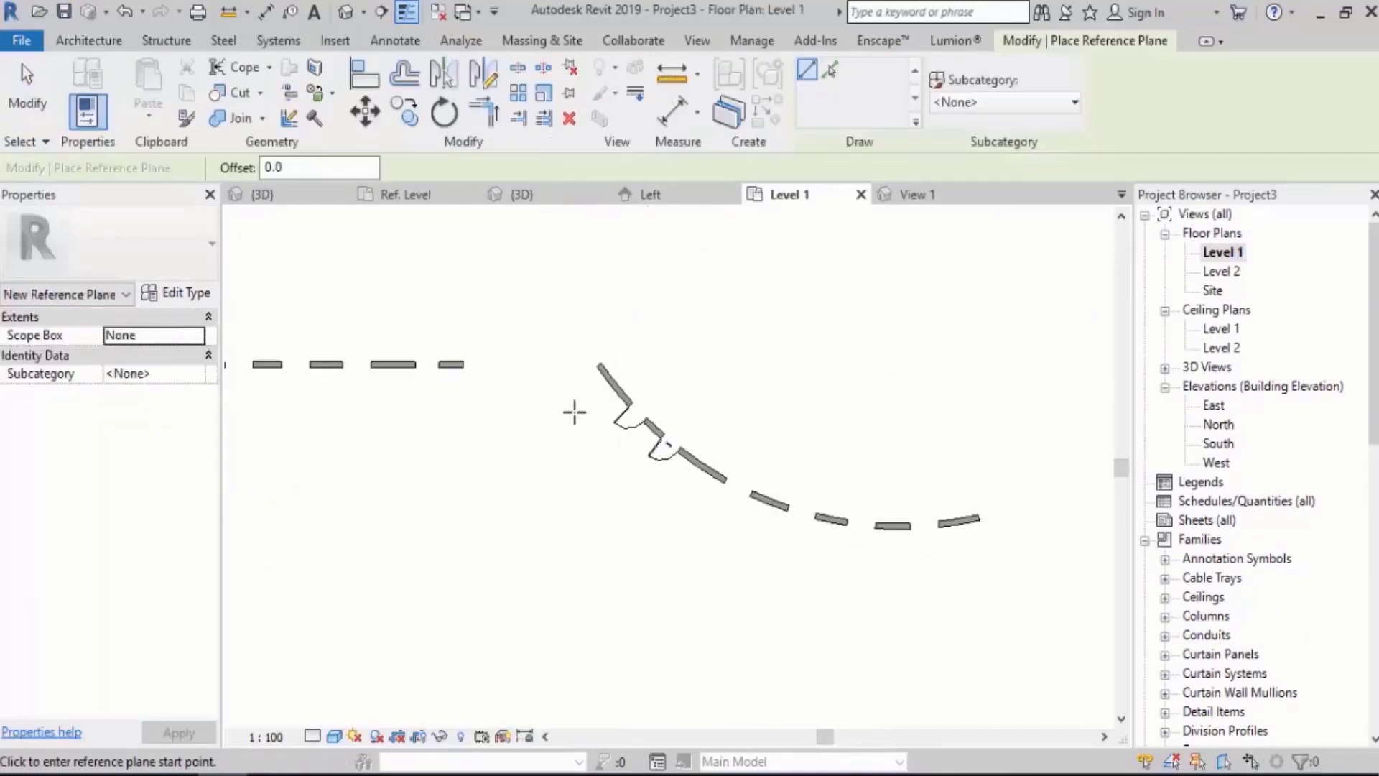
click(567, 414)
click(940, 612)
key(Escape)
key(Escape)
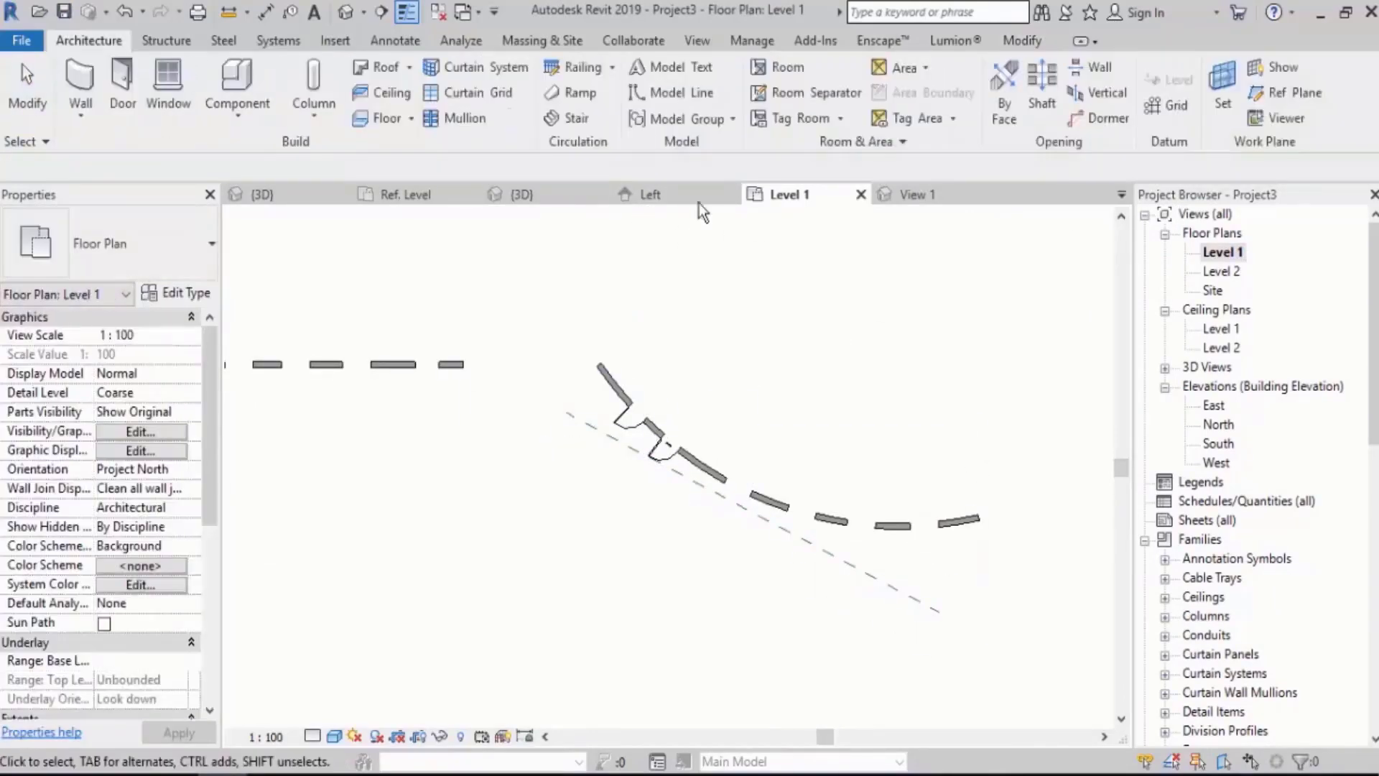
Set the work plane by picking the slanted reference plane, and open the 3D view for sketching.
click(1222, 93)
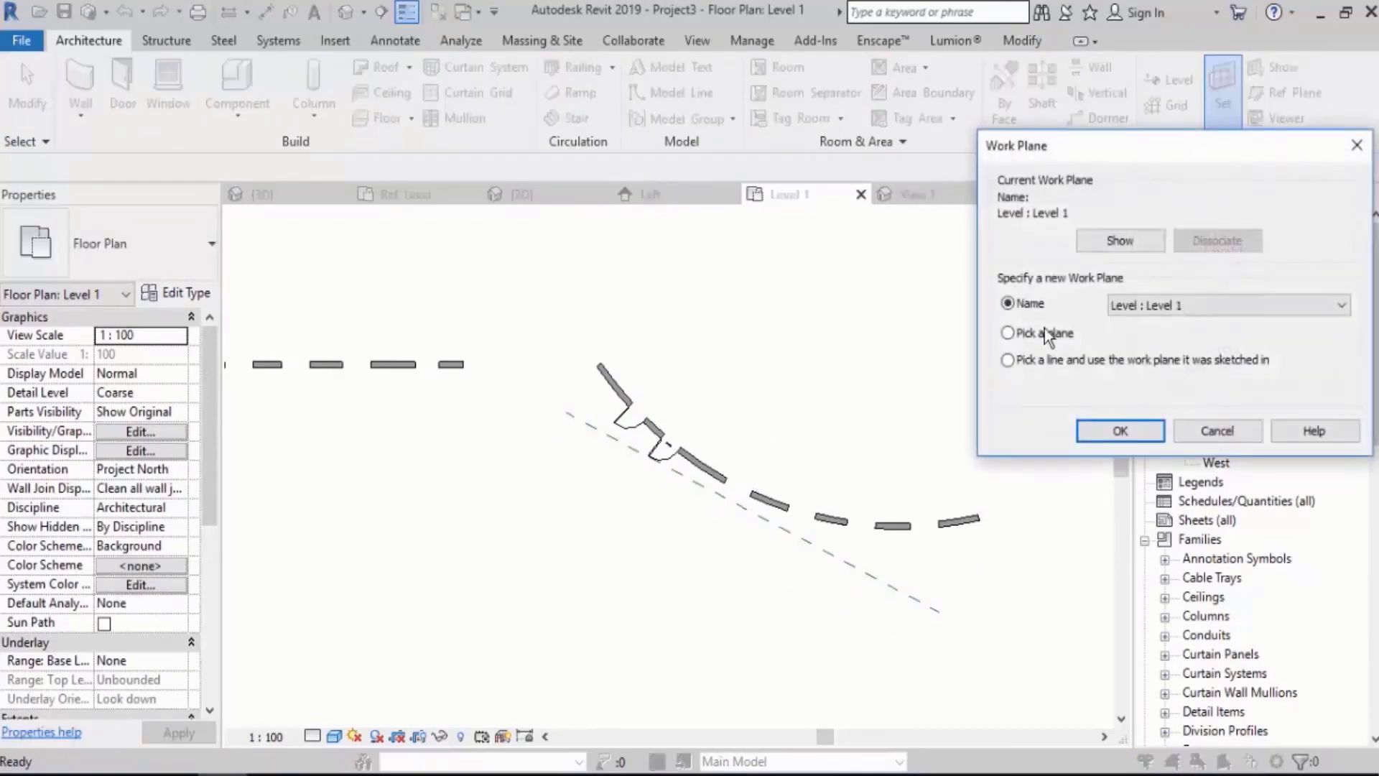
click(1120, 430)
click(740, 506)
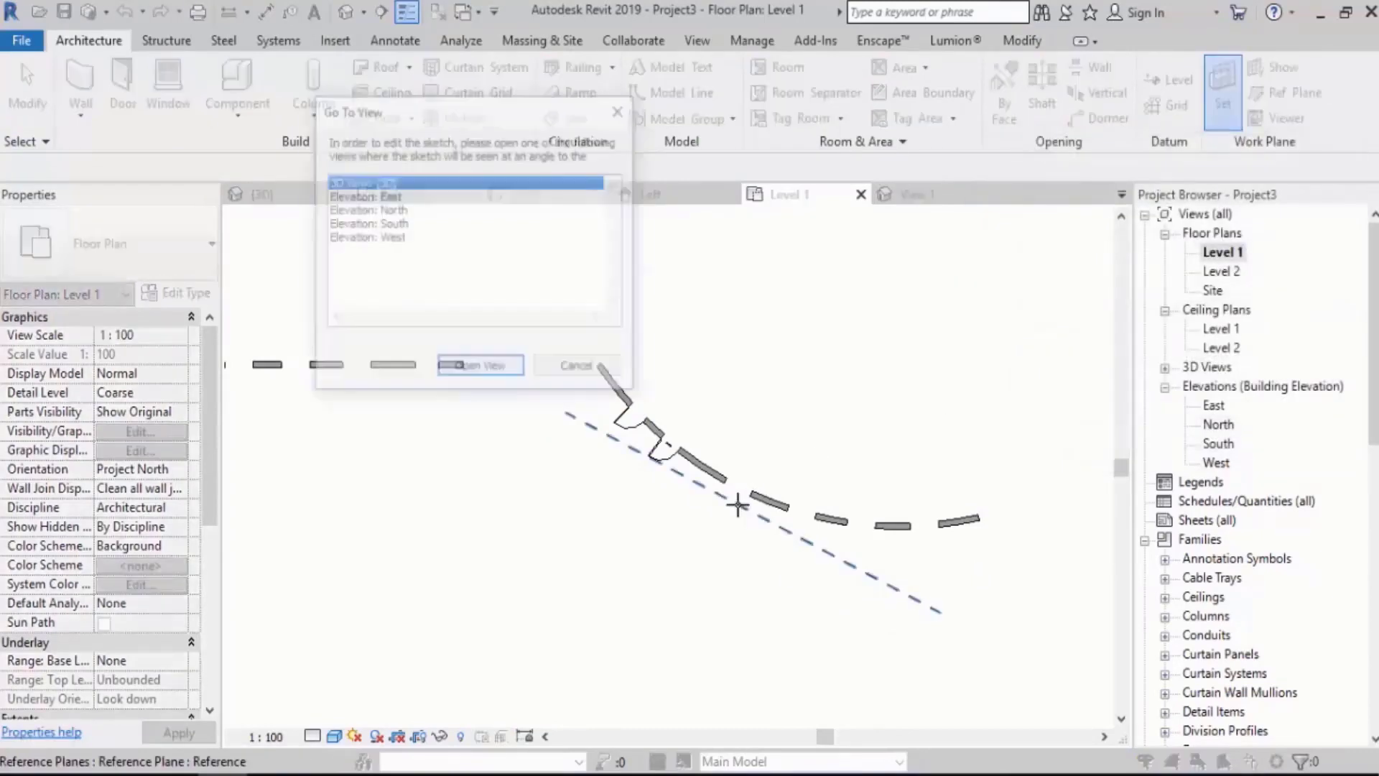
double_click(373, 184)
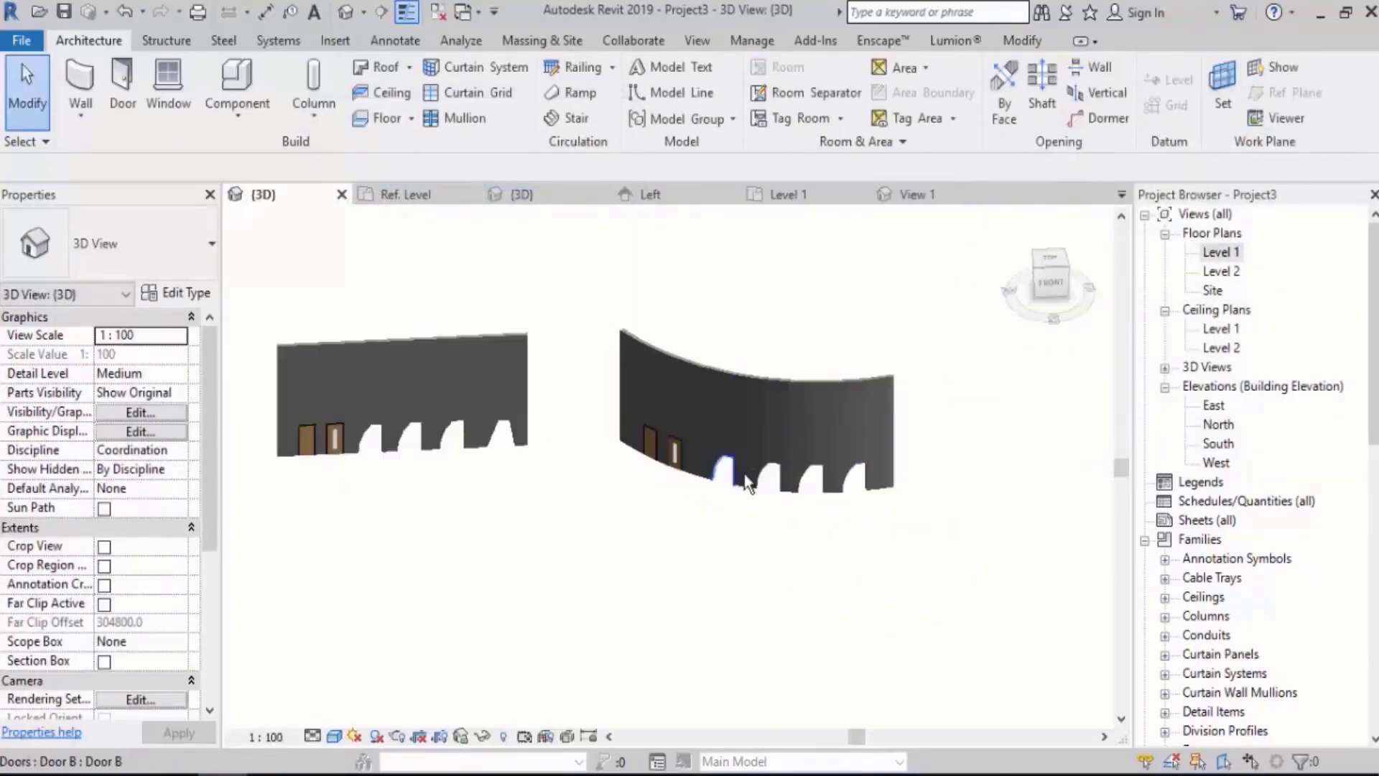
Start an in-place model in the Doors category, accepting the default name.
click(238, 108)
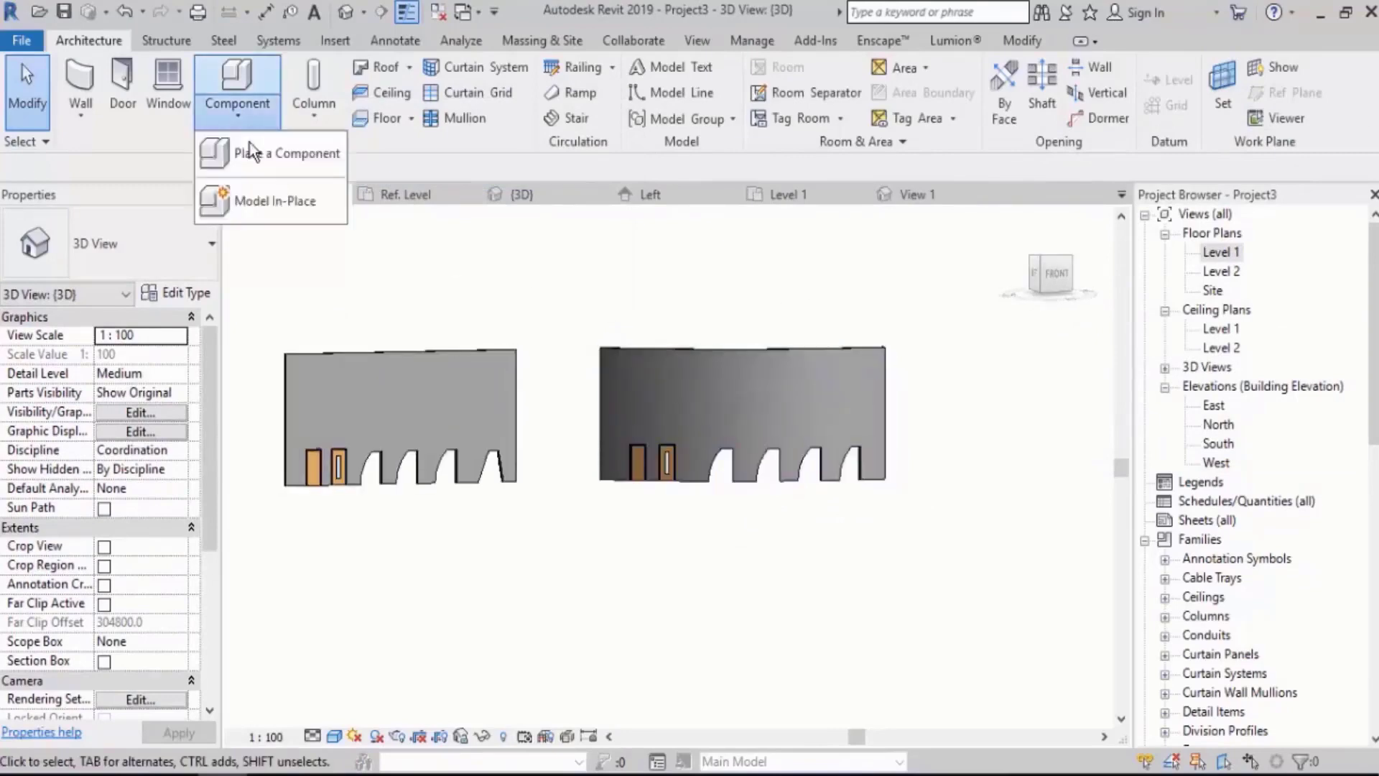
click(263, 200)
double_click(589, 358)
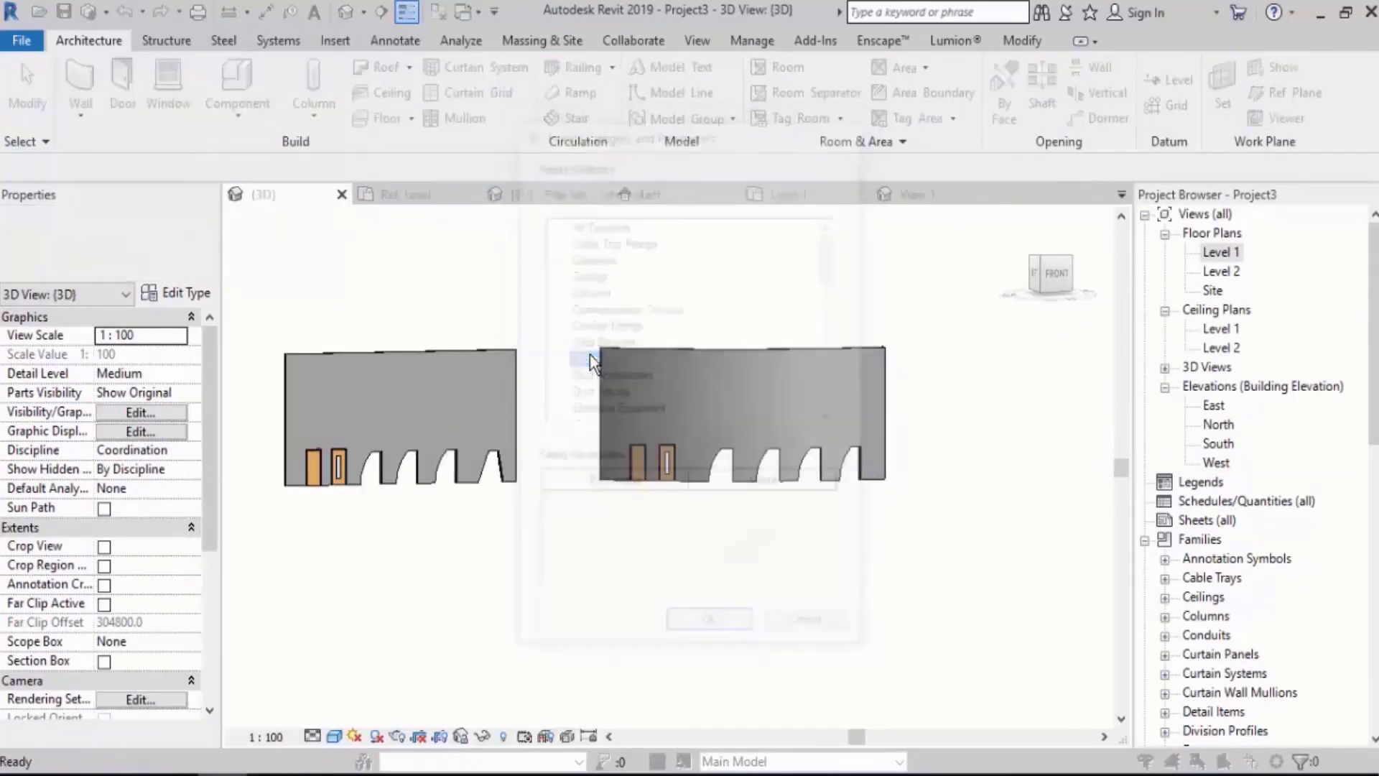
click(391, 377)
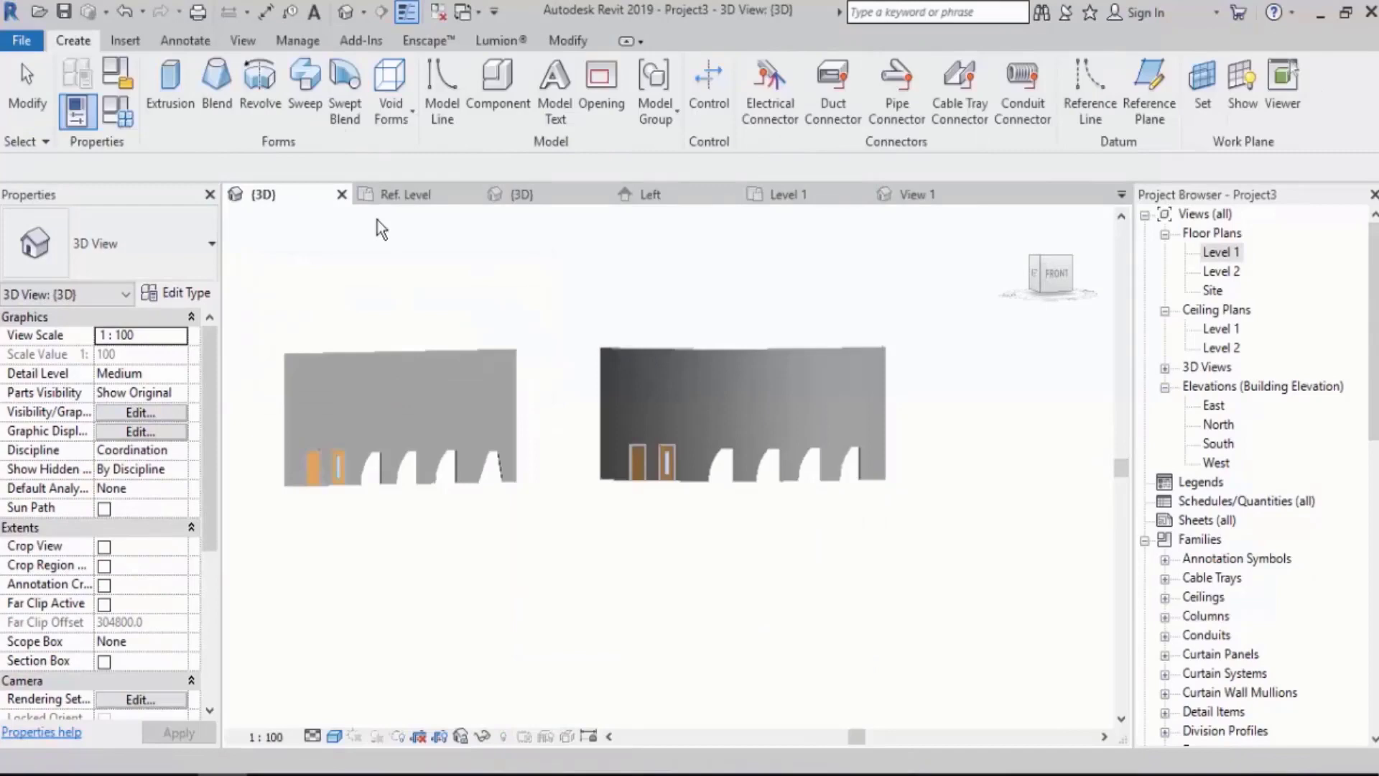
Create a void extrusion 250 mm deep from an ellipse with about 3200 and 1400 mm half-axes, above the curved wall's door openings.
click(395, 121)
click(446, 153)
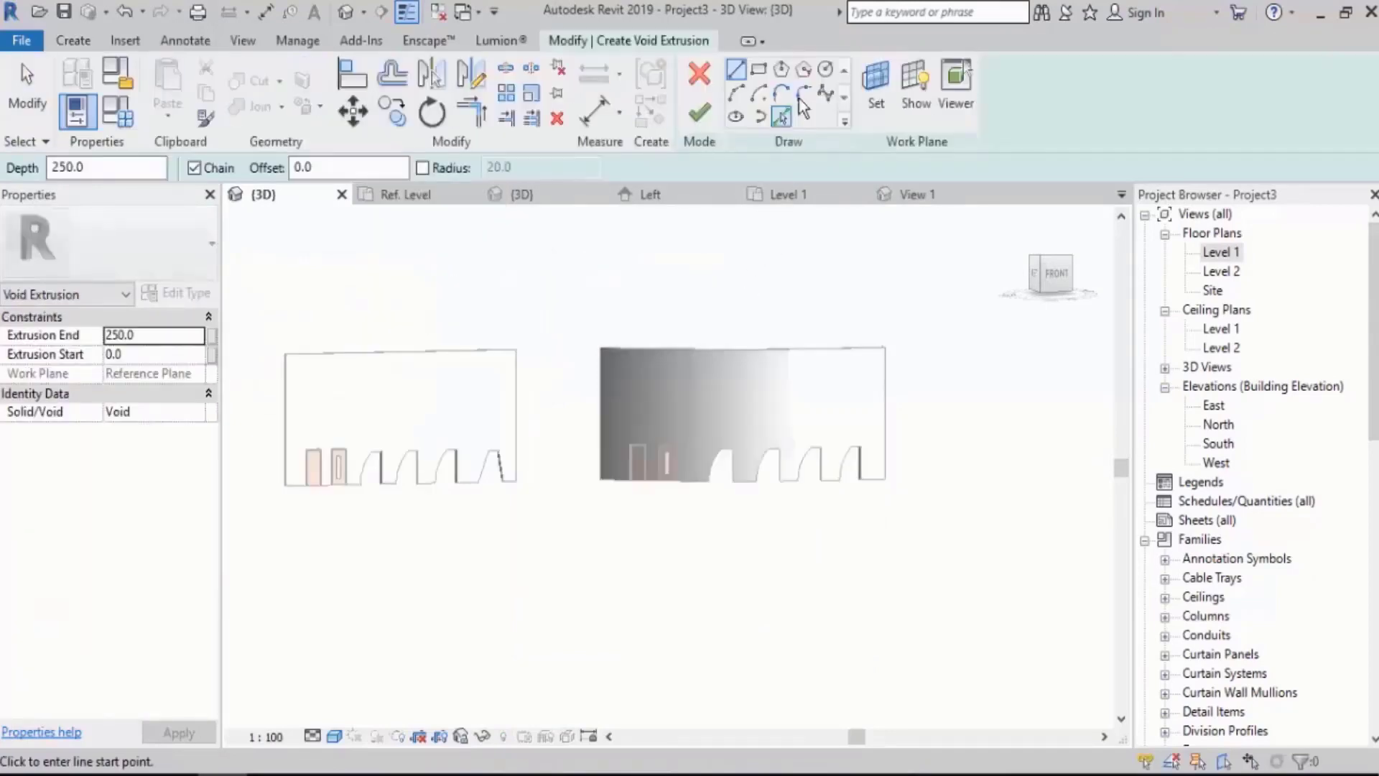
click(735, 116)
scroll(706, 399, up, 3)
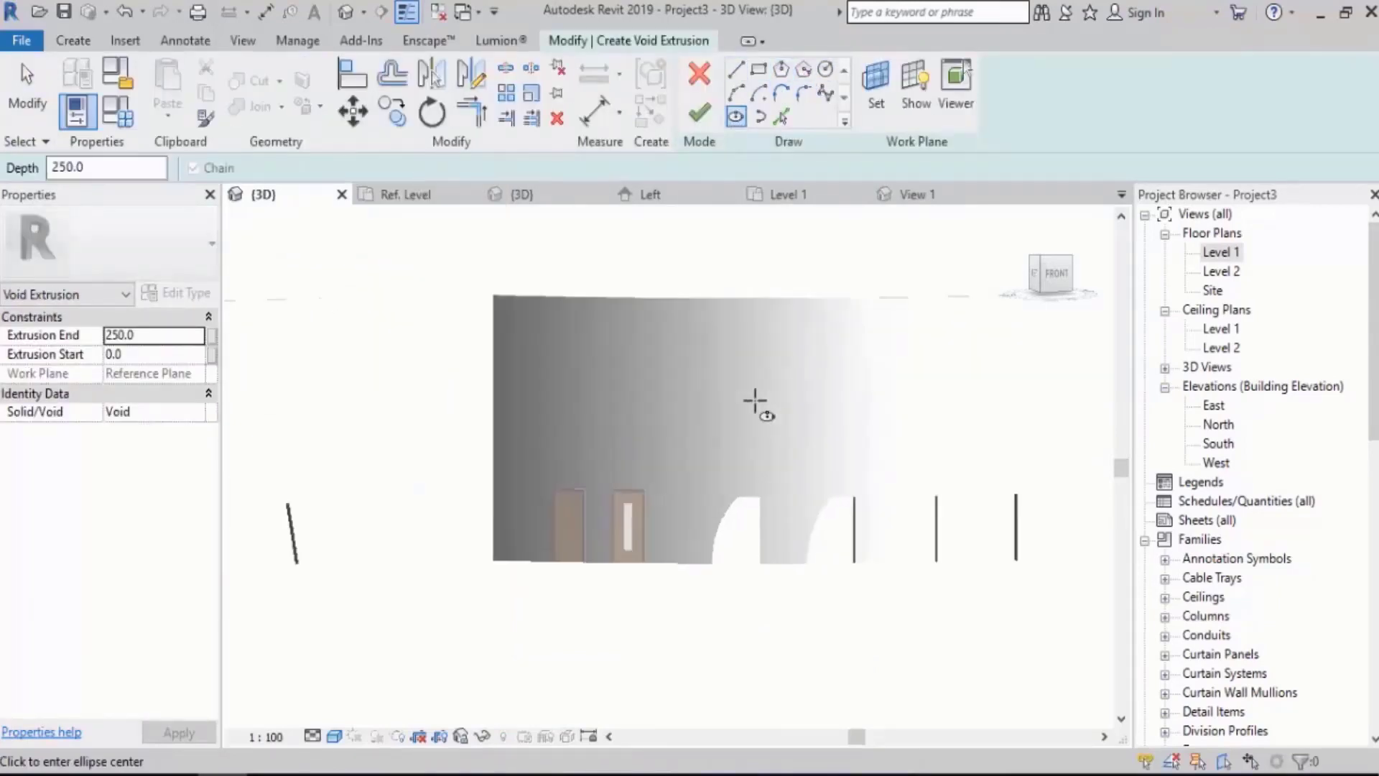
click(757, 393)
click(857, 393)
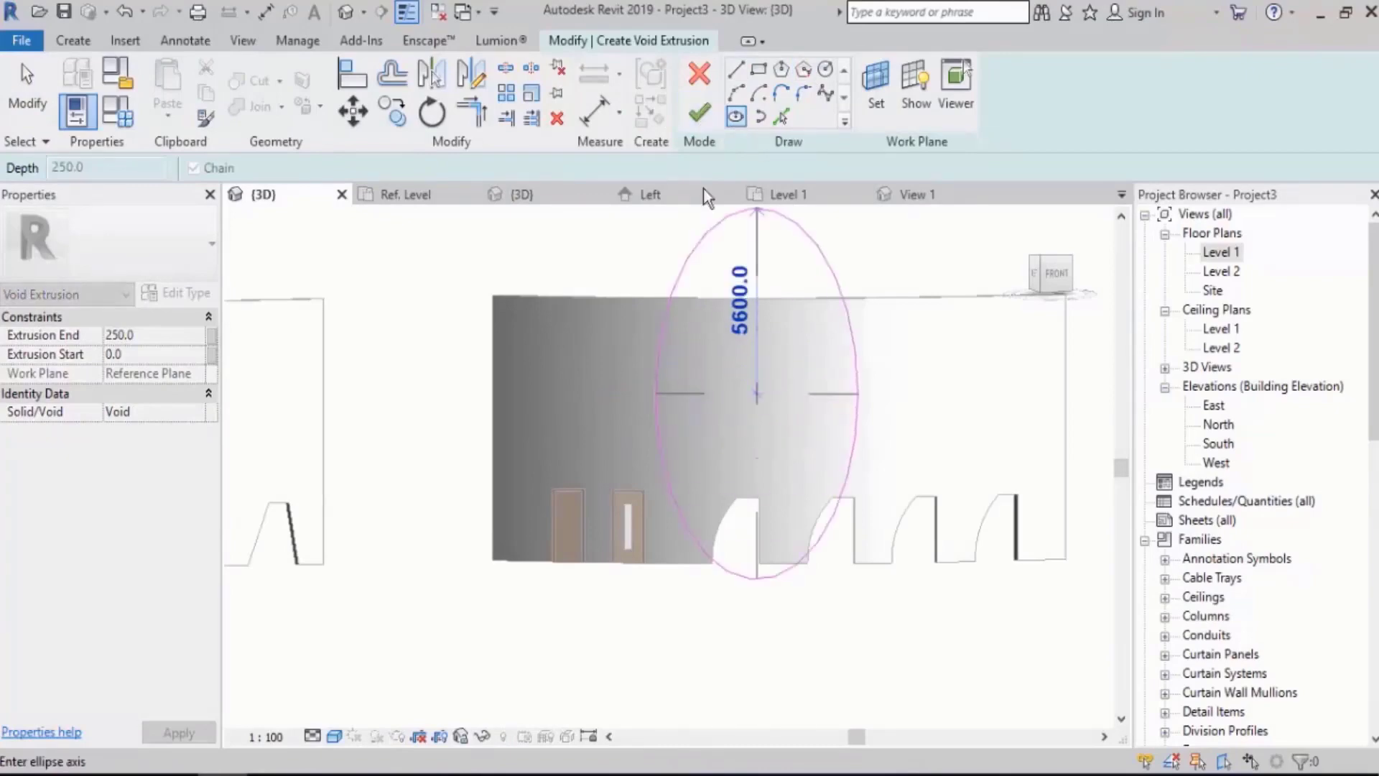
click(713, 347)
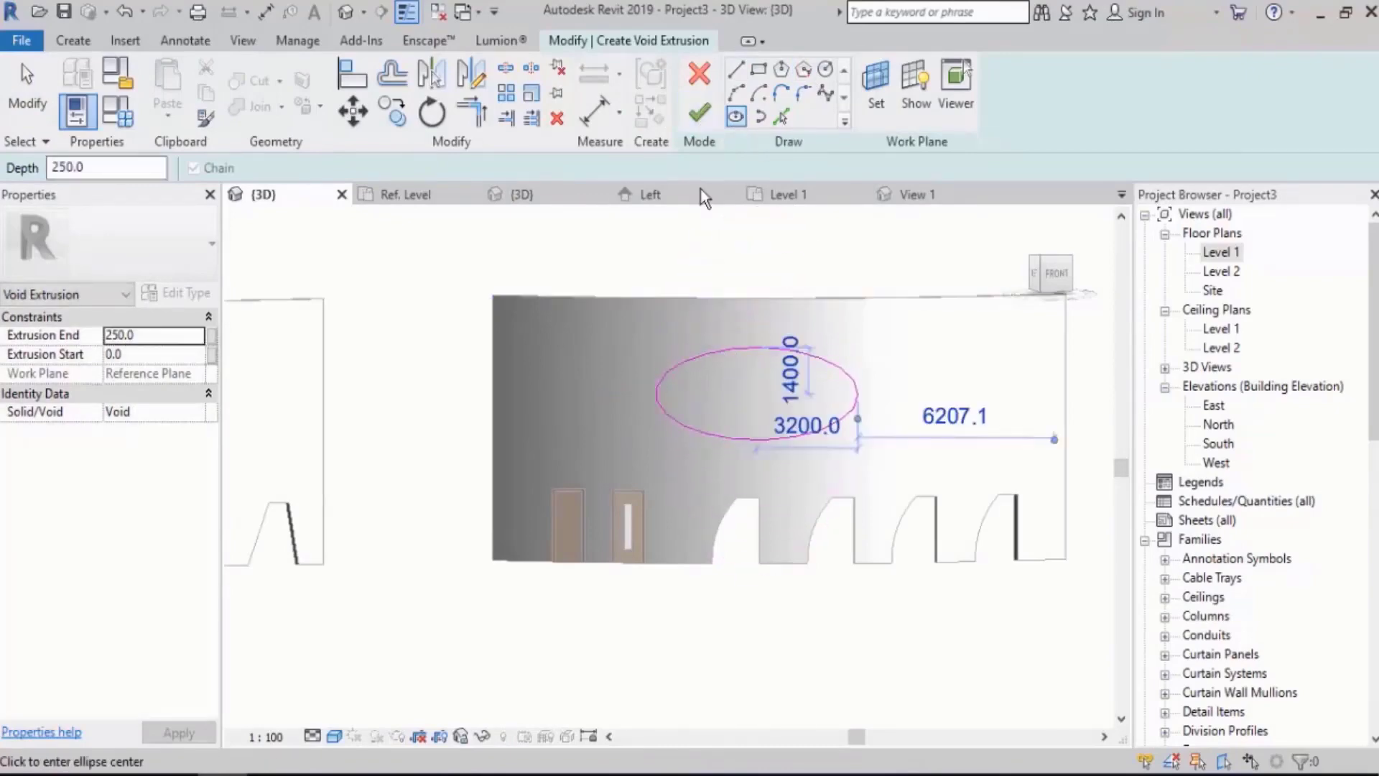
click(699, 113)
Stretch the elliptical void's depth until it passes completely through the curved wall.
shift+middle_drag(718, 632, 750, 425)
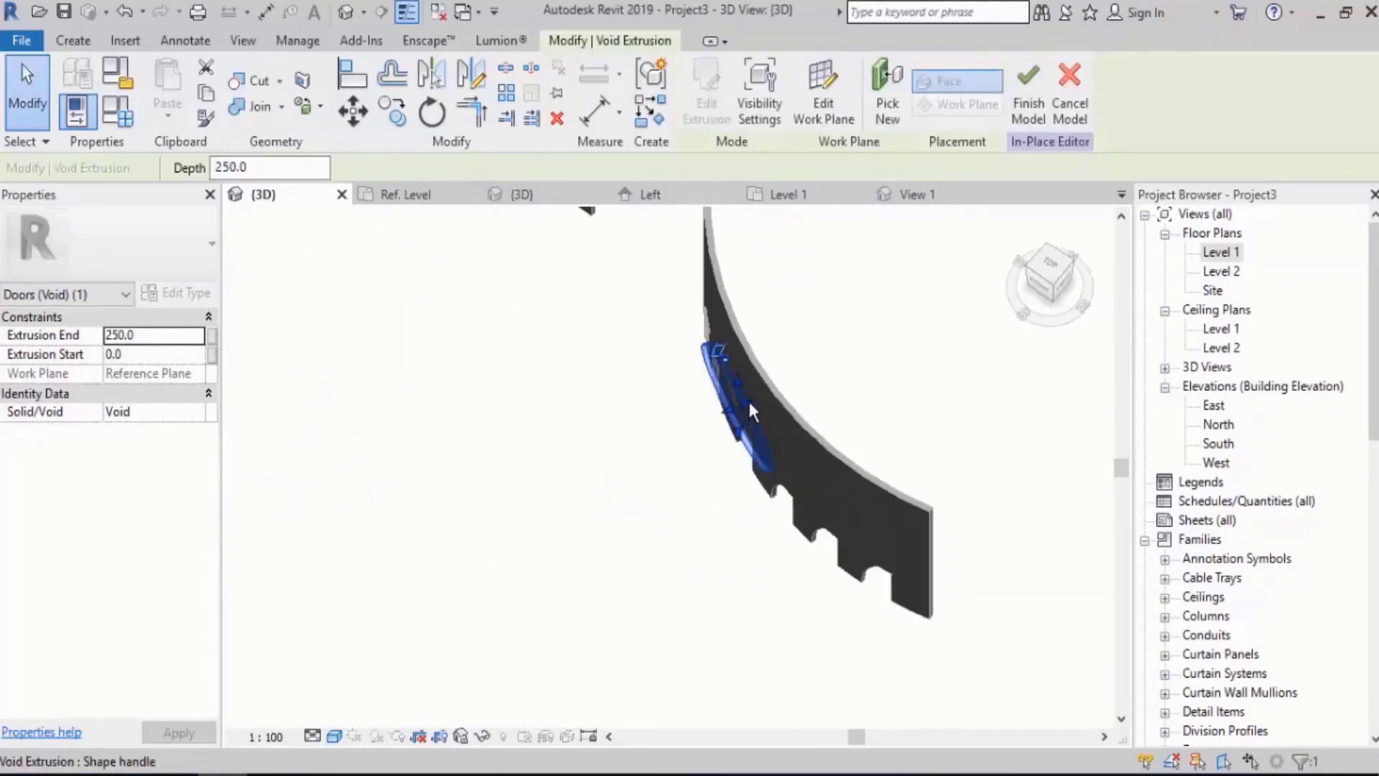
drag(746, 402, 818, 374)
click(917, 384)
Cut the curved wall with the elliptical void and finish the in-place model.
shift+middle_drag(764, 496, 927, 416)
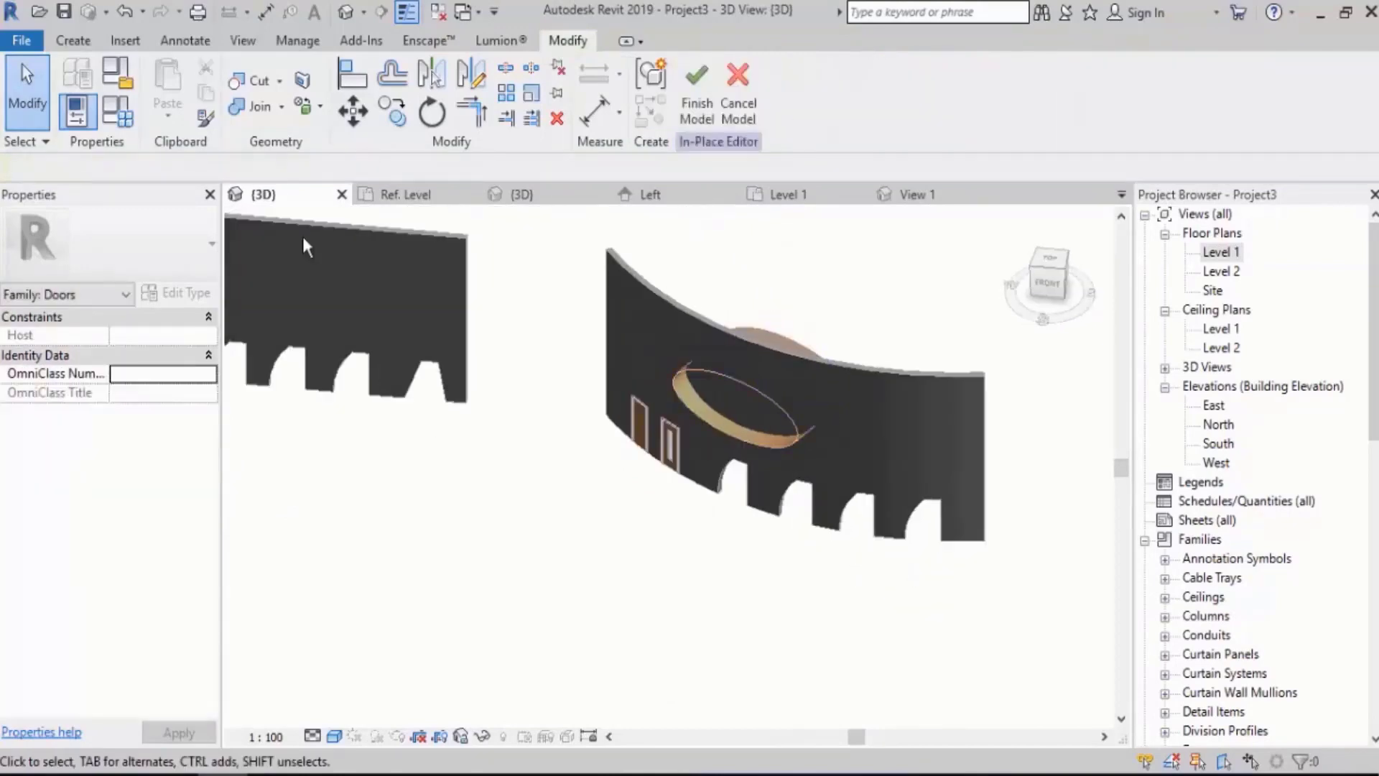
click(257, 81)
click(848, 359)
click(794, 394)
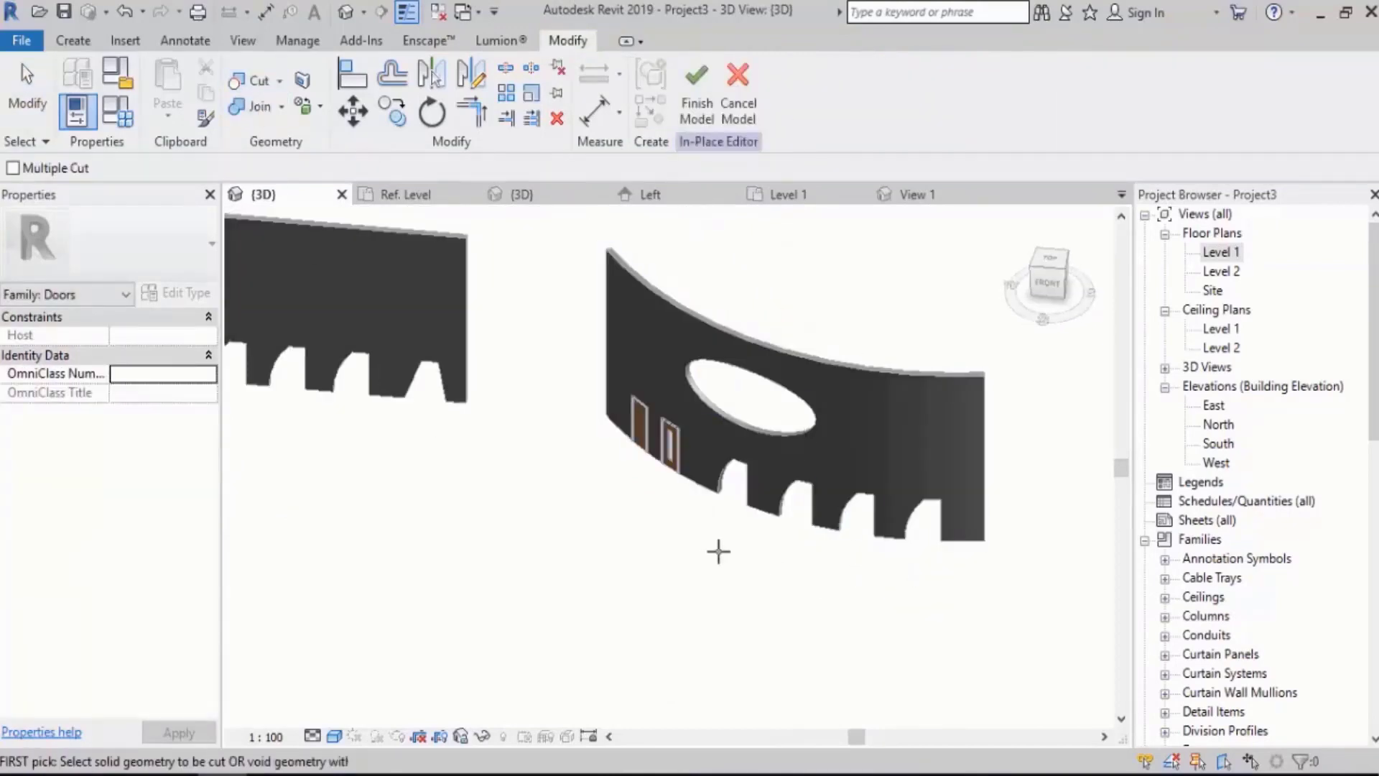
click(696, 102)
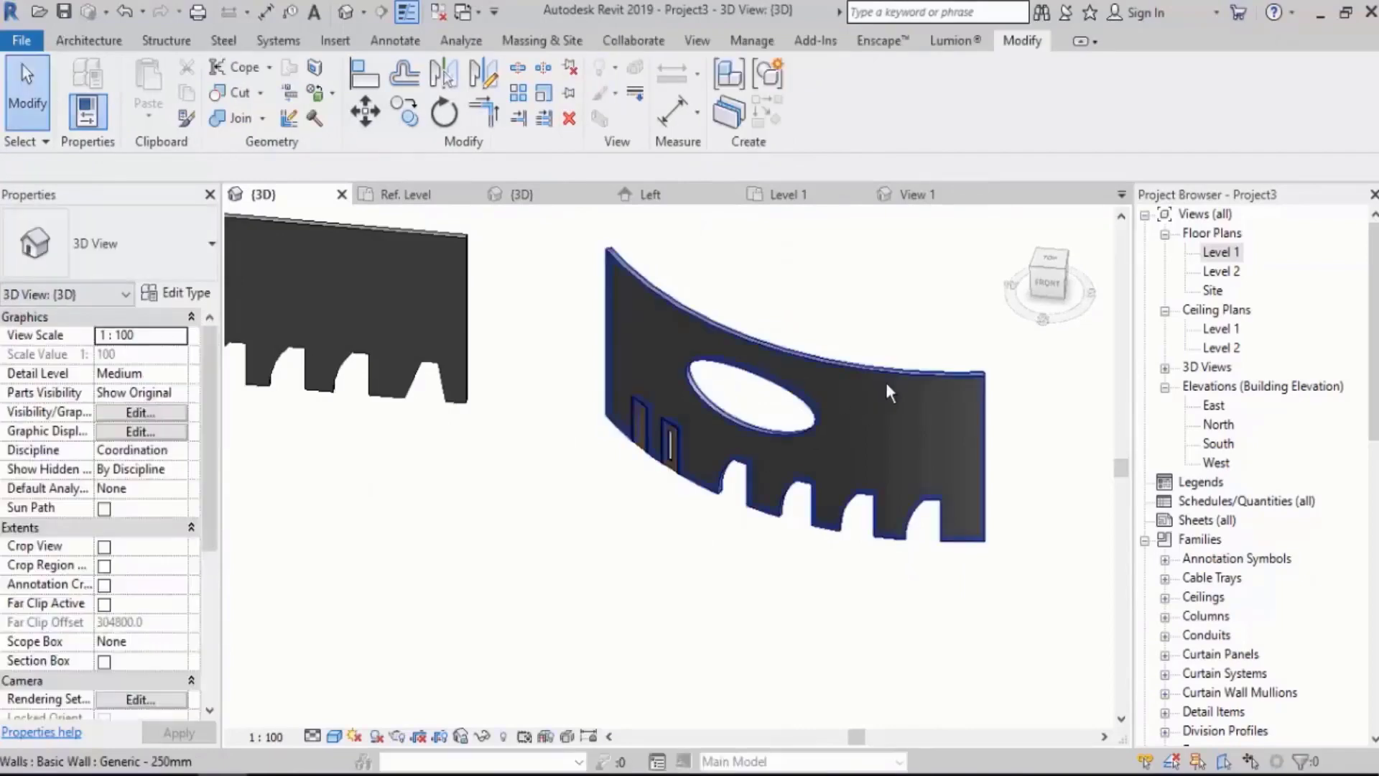
Cut a rectangular wall opening about 2550 mm high, with a base offset of about 4150 mm, beside the ellipse in the curved wall.
shift+middle_drag(885, 382, 863, 357)
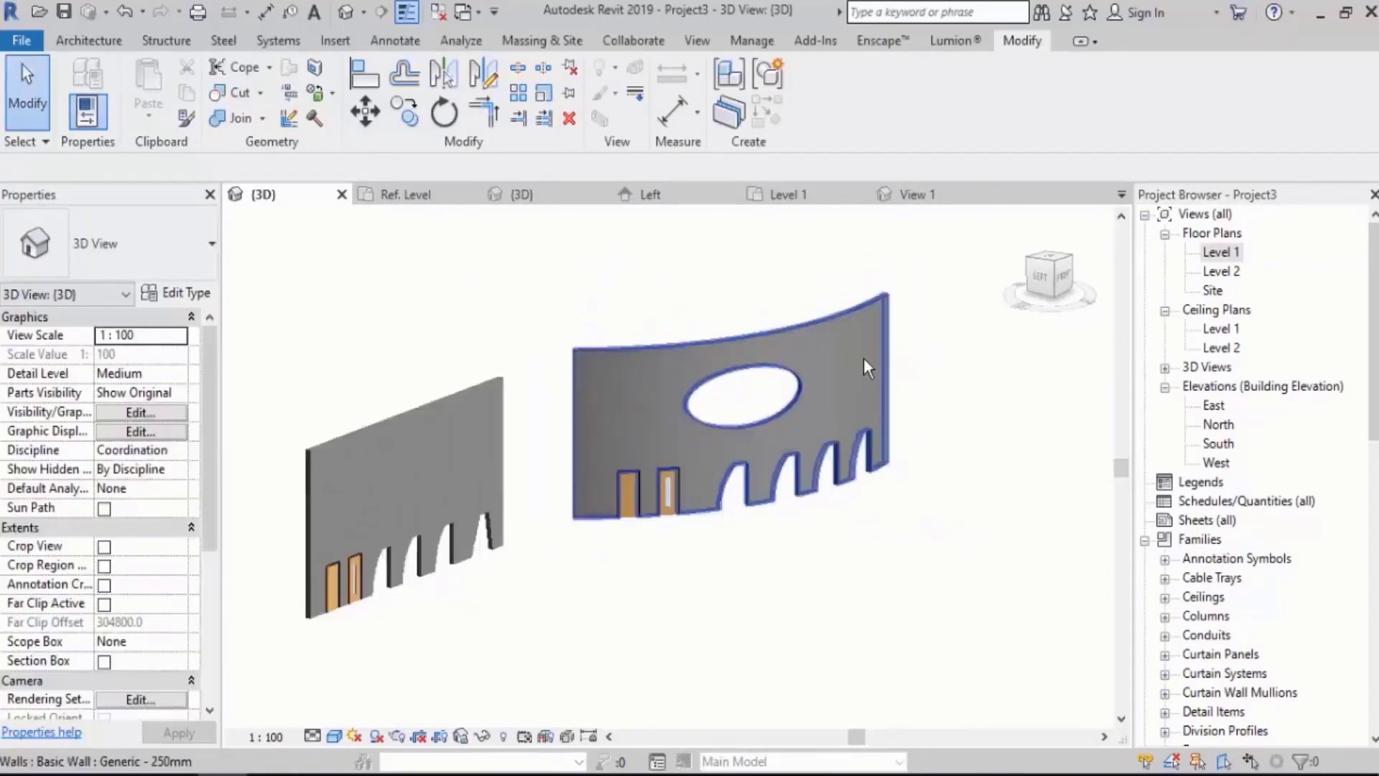
scroll(863, 358, down, 1)
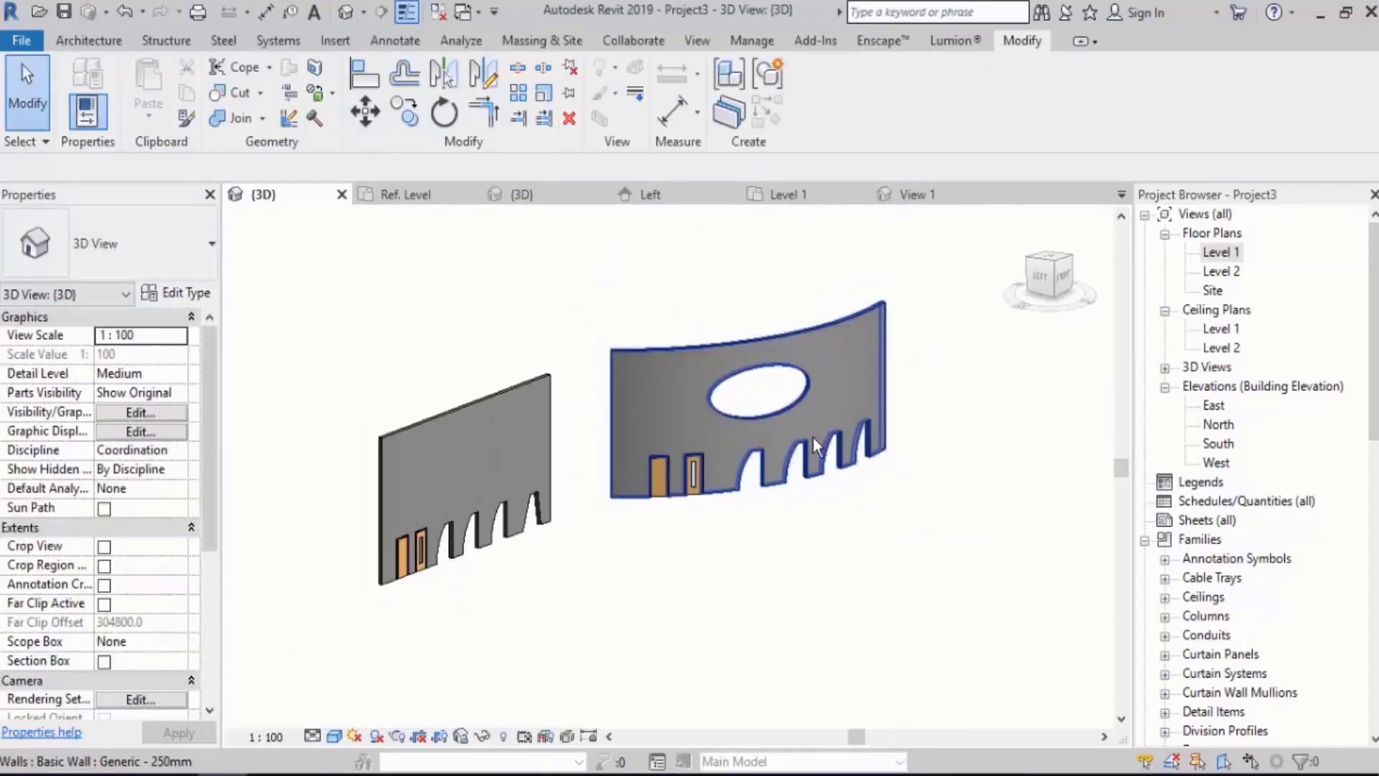
shift+middle_drag(812, 437, 880, 443)
scroll(880, 443, up, 2)
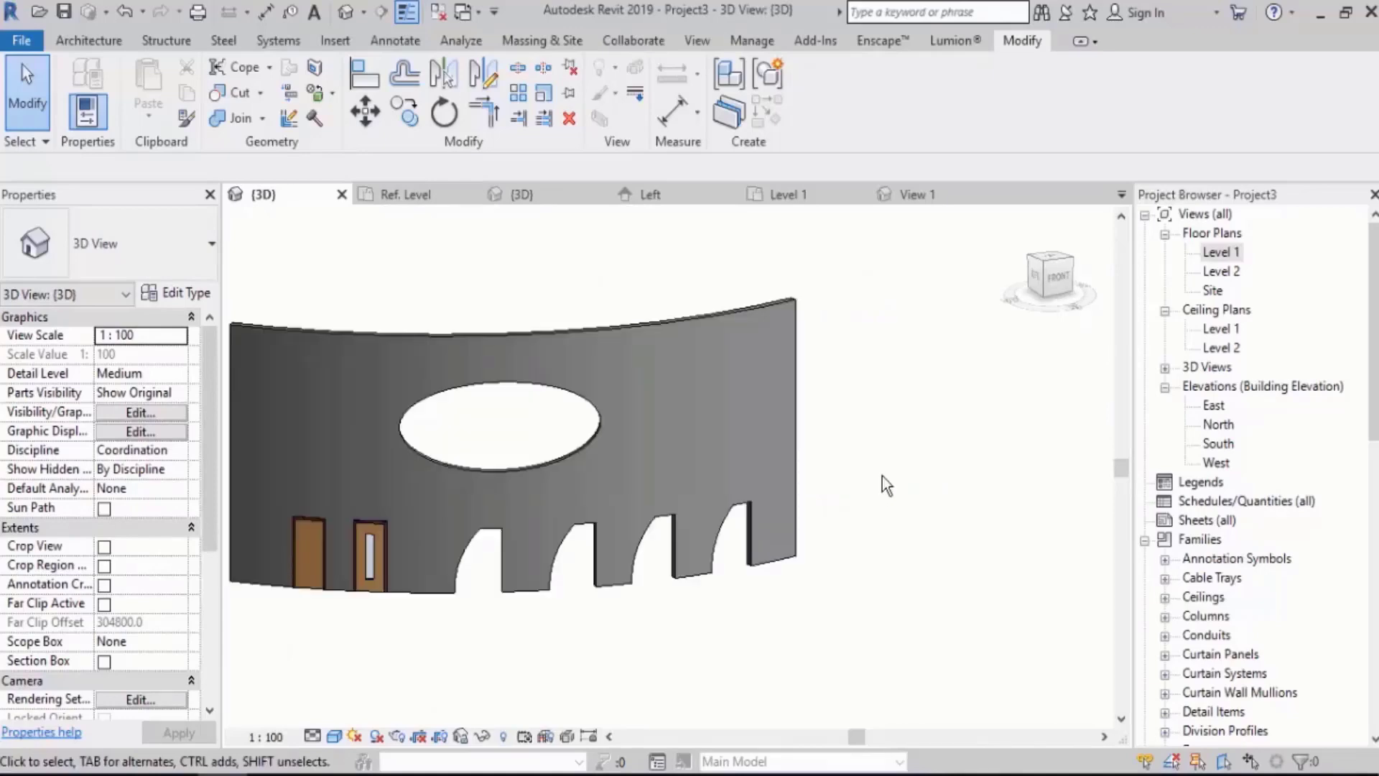
click(708, 393)
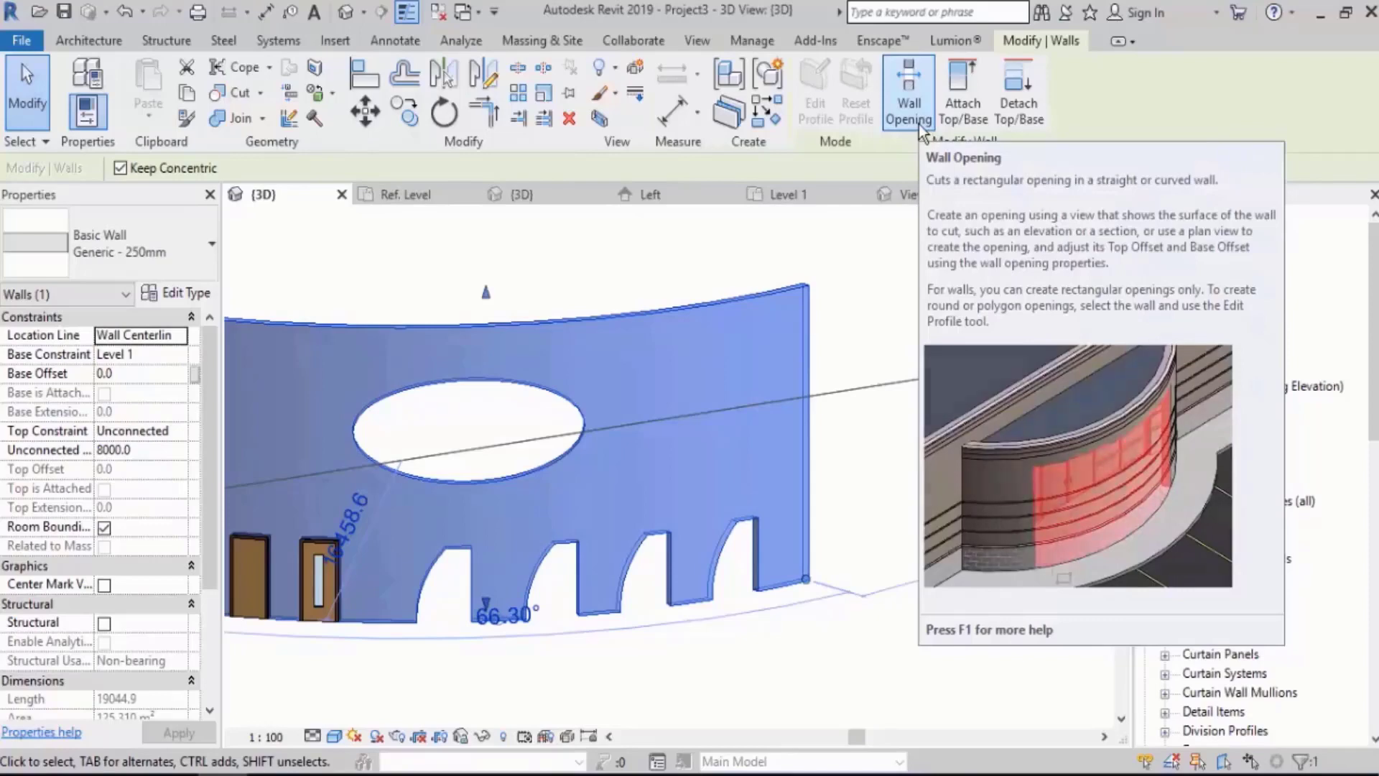
click(919, 124)
click(761, 345)
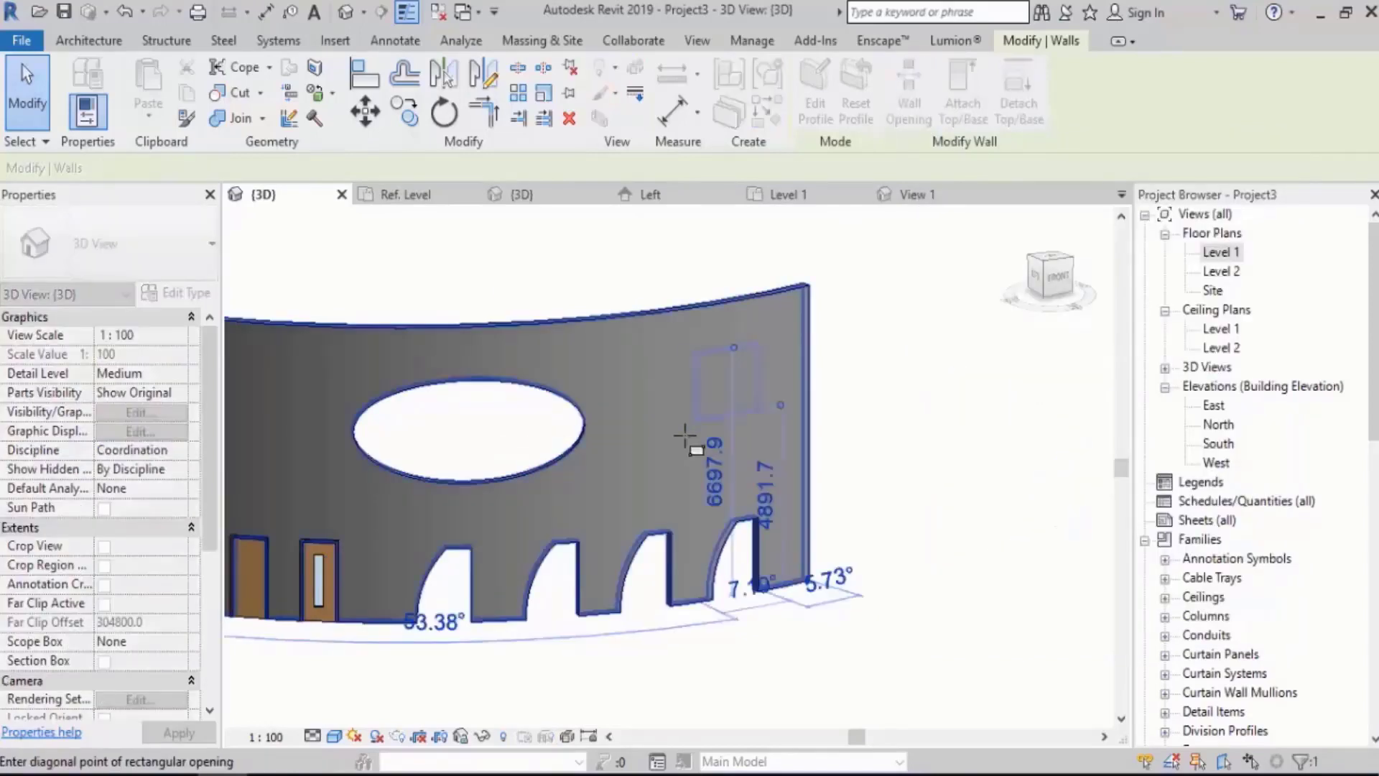
click(657, 453)
click(722, 407)
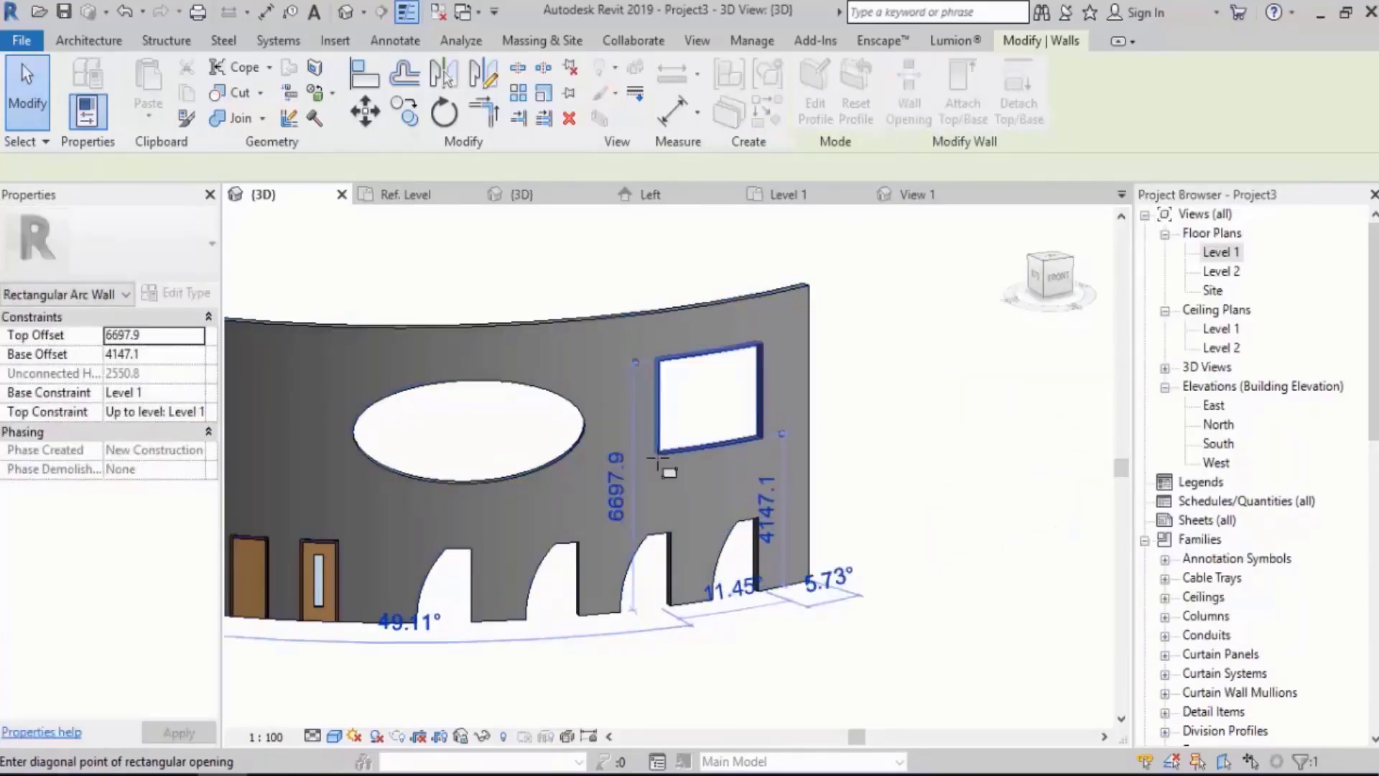
click(675, 411)
click(1027, 746)
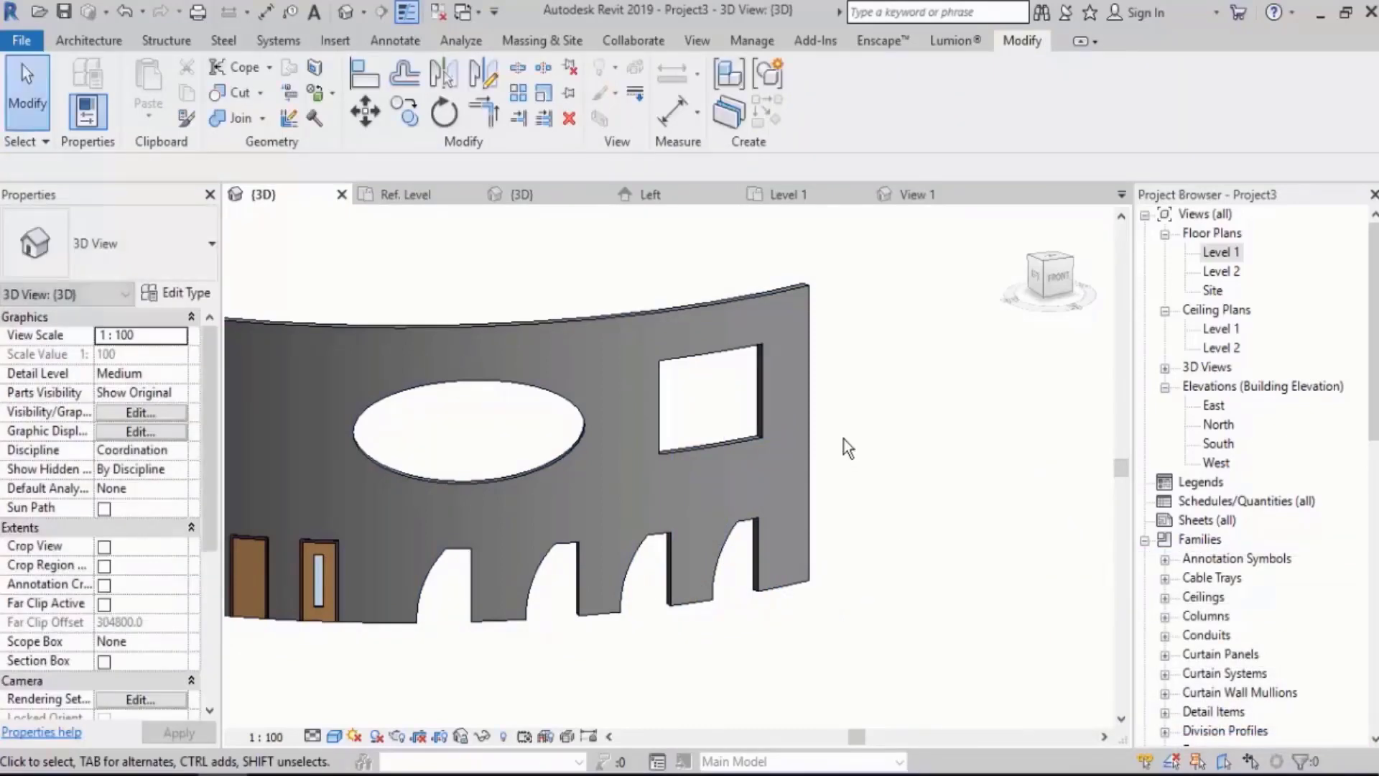
Cut a second rectangular opening about 1935 mm high in the curved wall, overlapping the lower corner of the first rectangle.
click(791, 440)
click(912, 101)
click(675, 406)
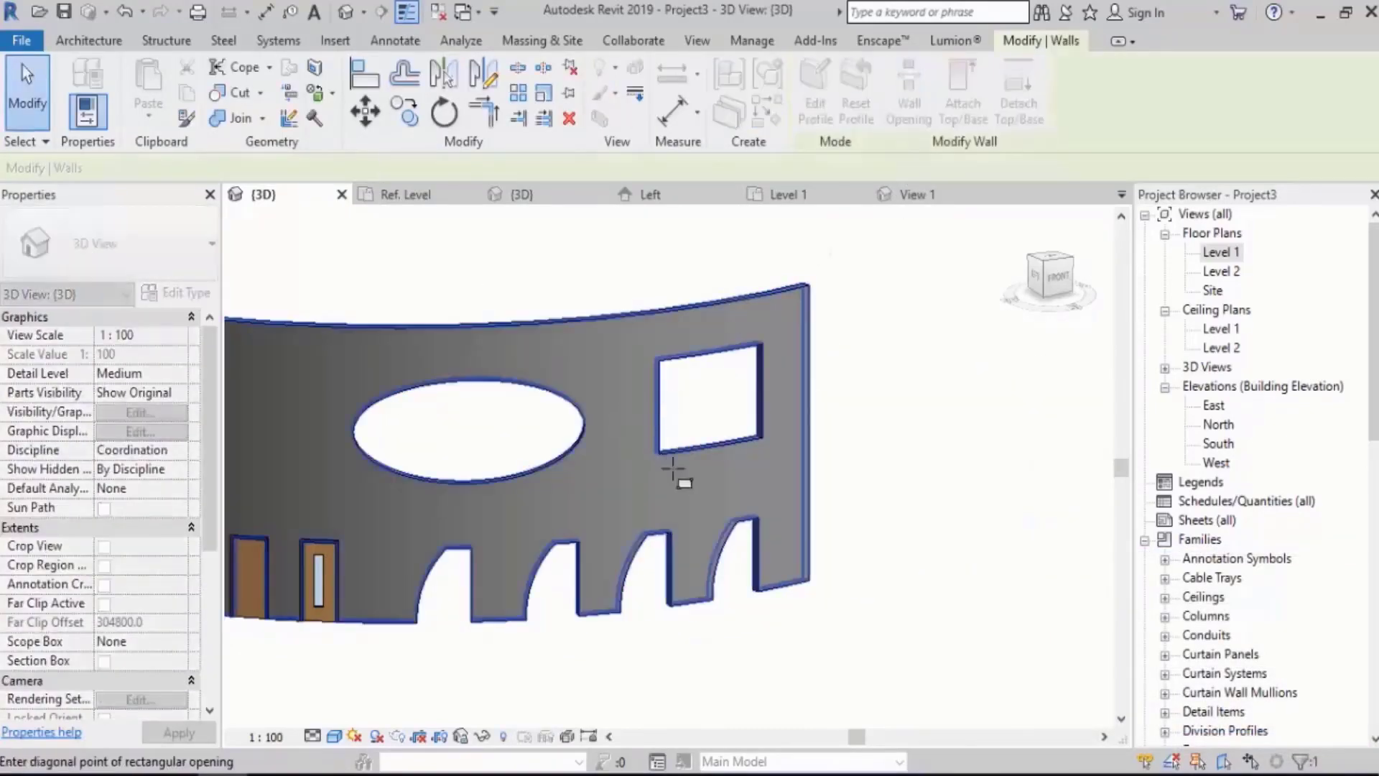
click(721, 477)
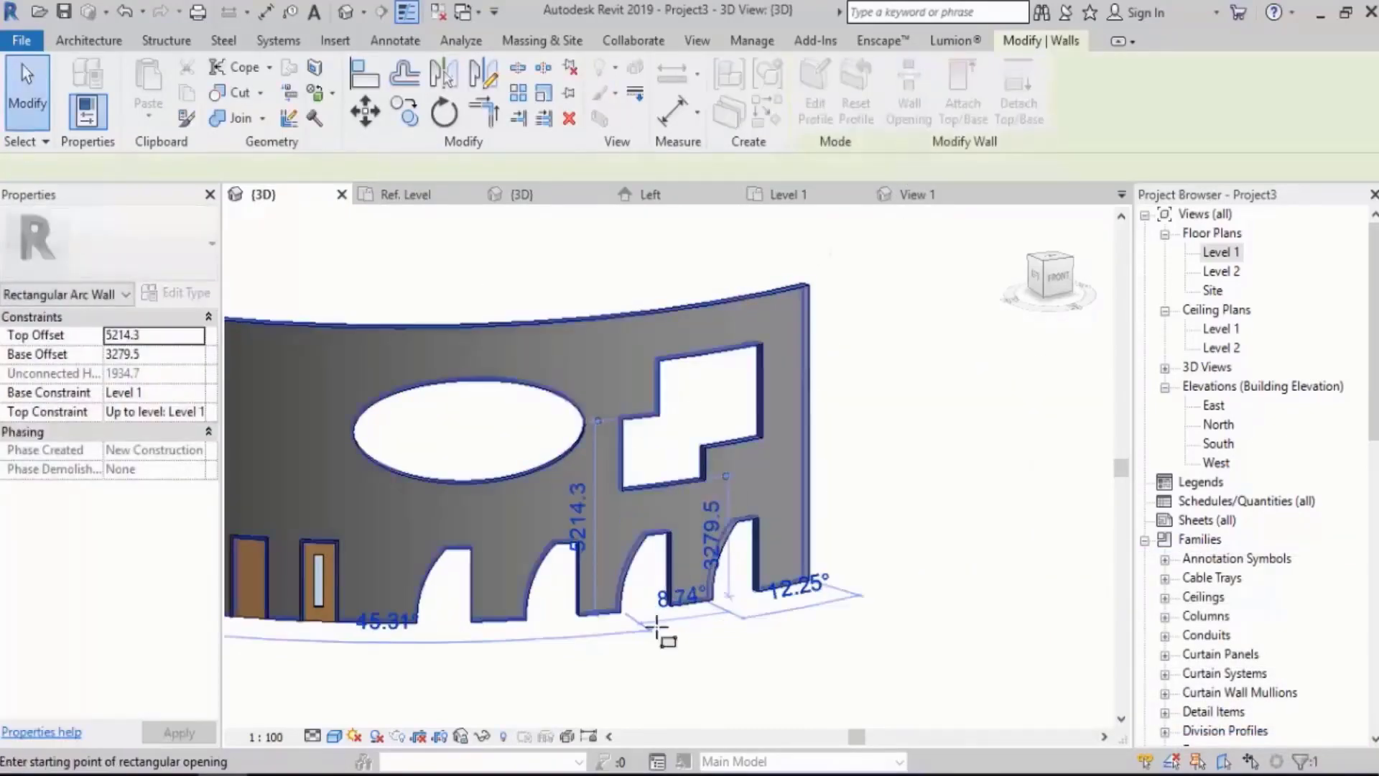
key(Escape)
key(Escape)
Examine the door, arched, elliptical and rectangular openings in the straight and curved walls from several angles.
scroll(941, 431, down, 2)
scroll(951, 408, down, 3)
shift+middle_drag(942, 431, 916, 467)
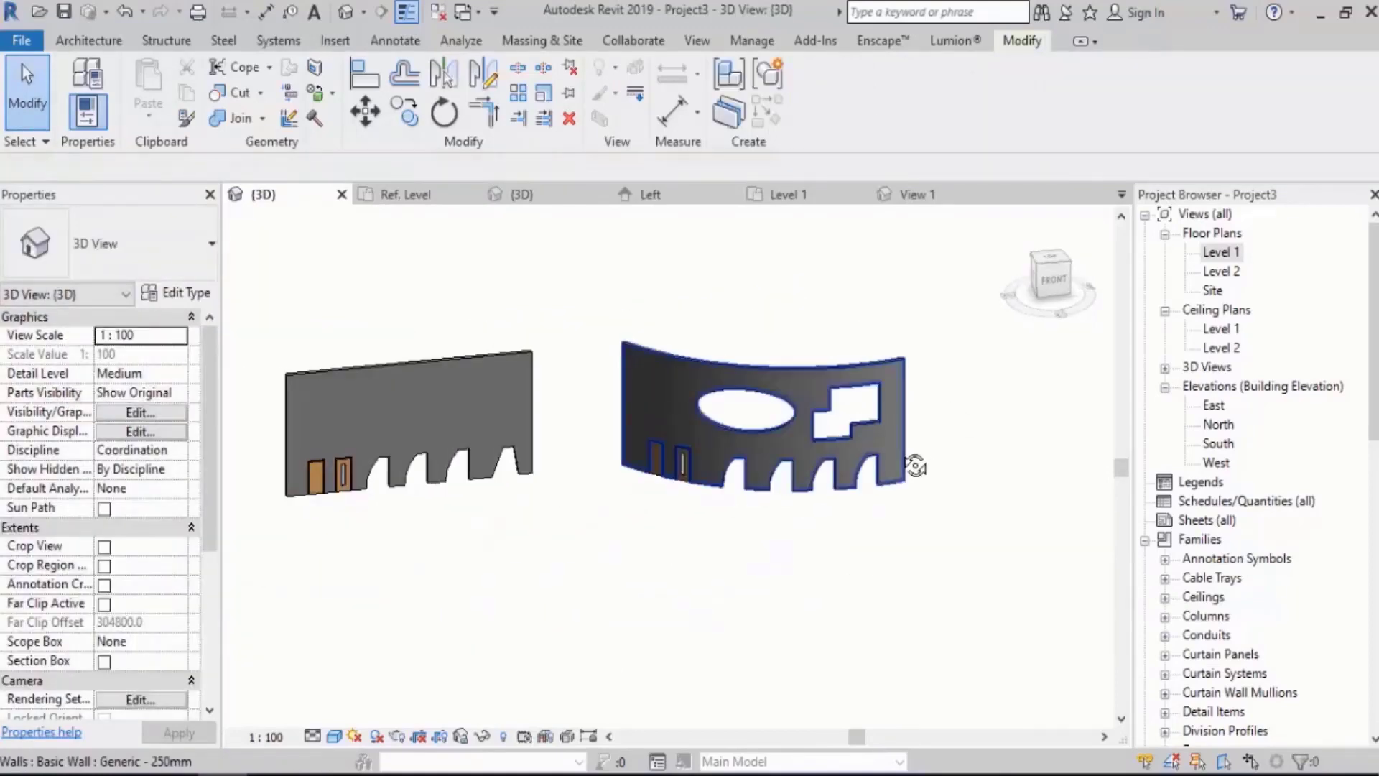
scroll(440, 451, up, 2)
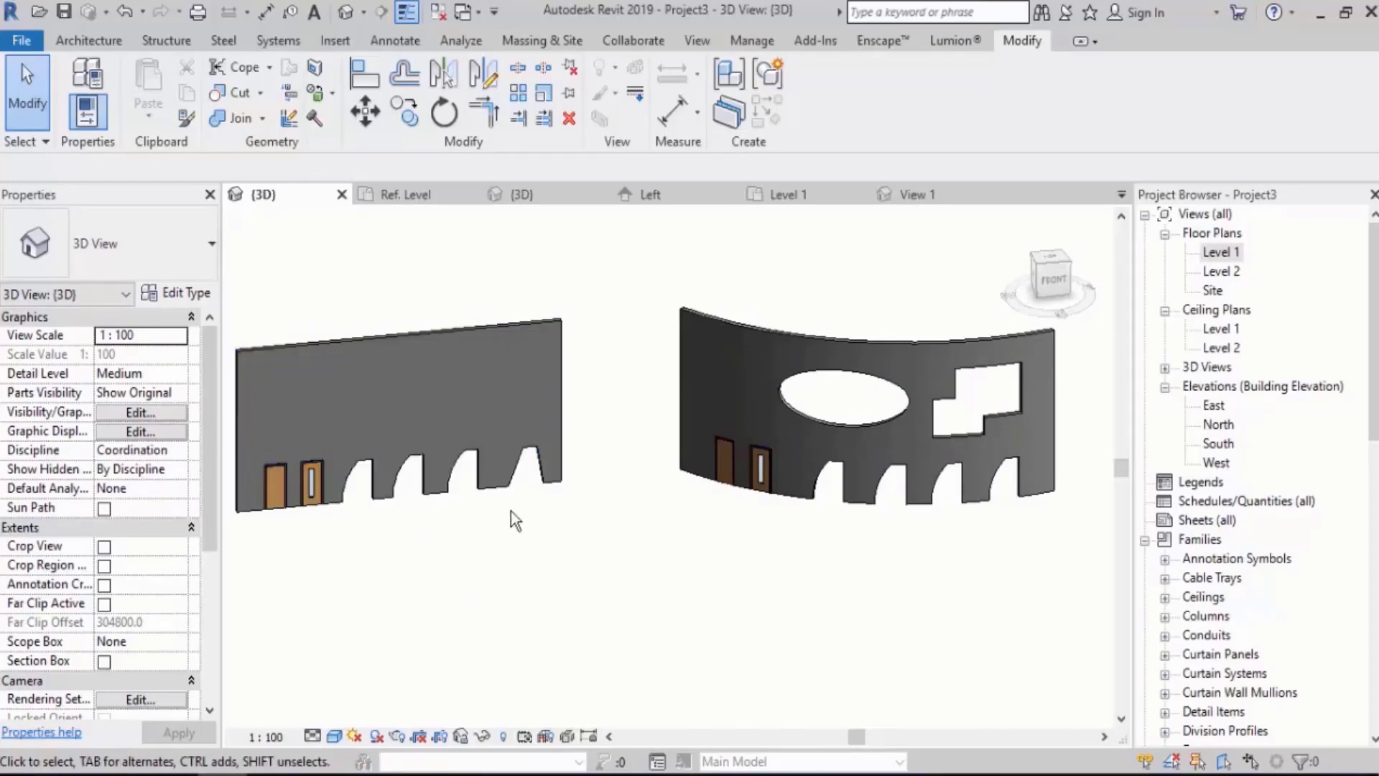
scroll(443, 502, up, 3)
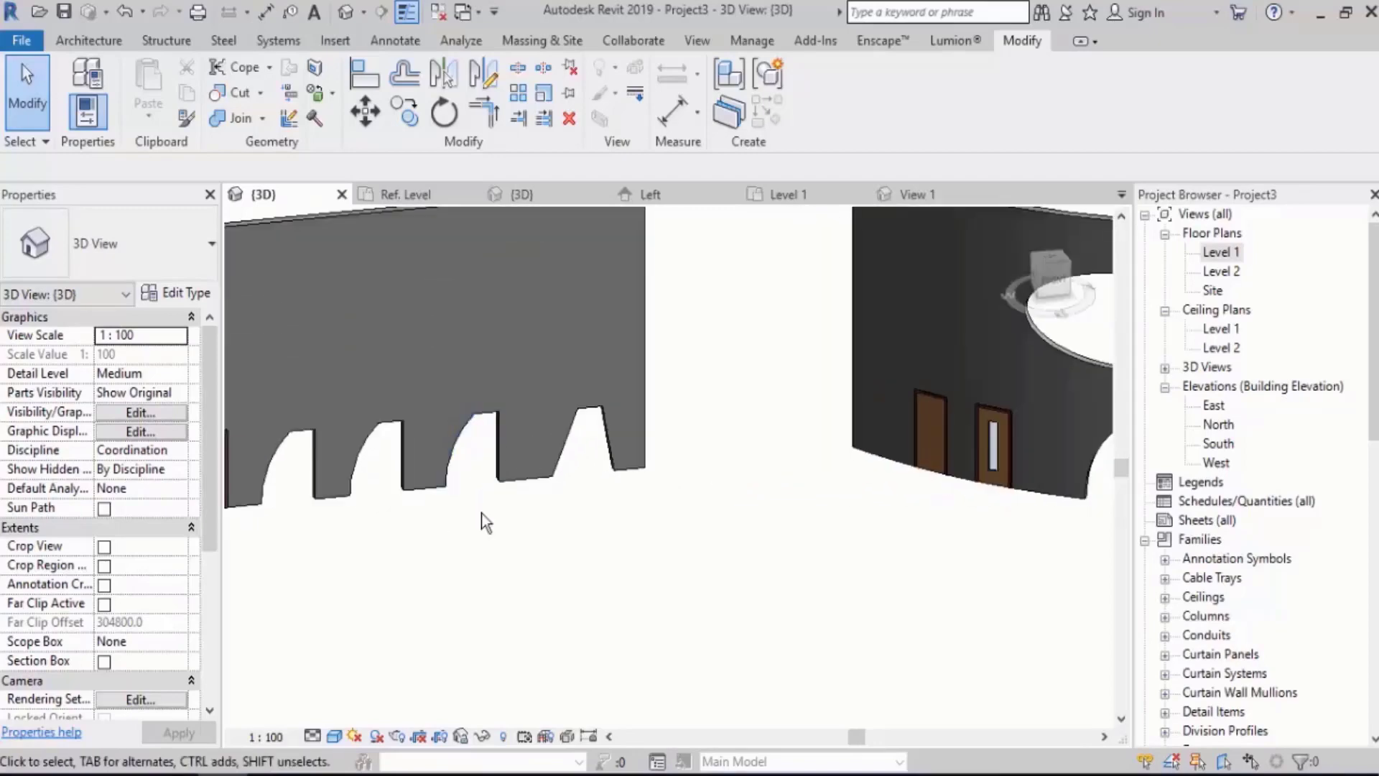
scroll(481, 513, down, 4)
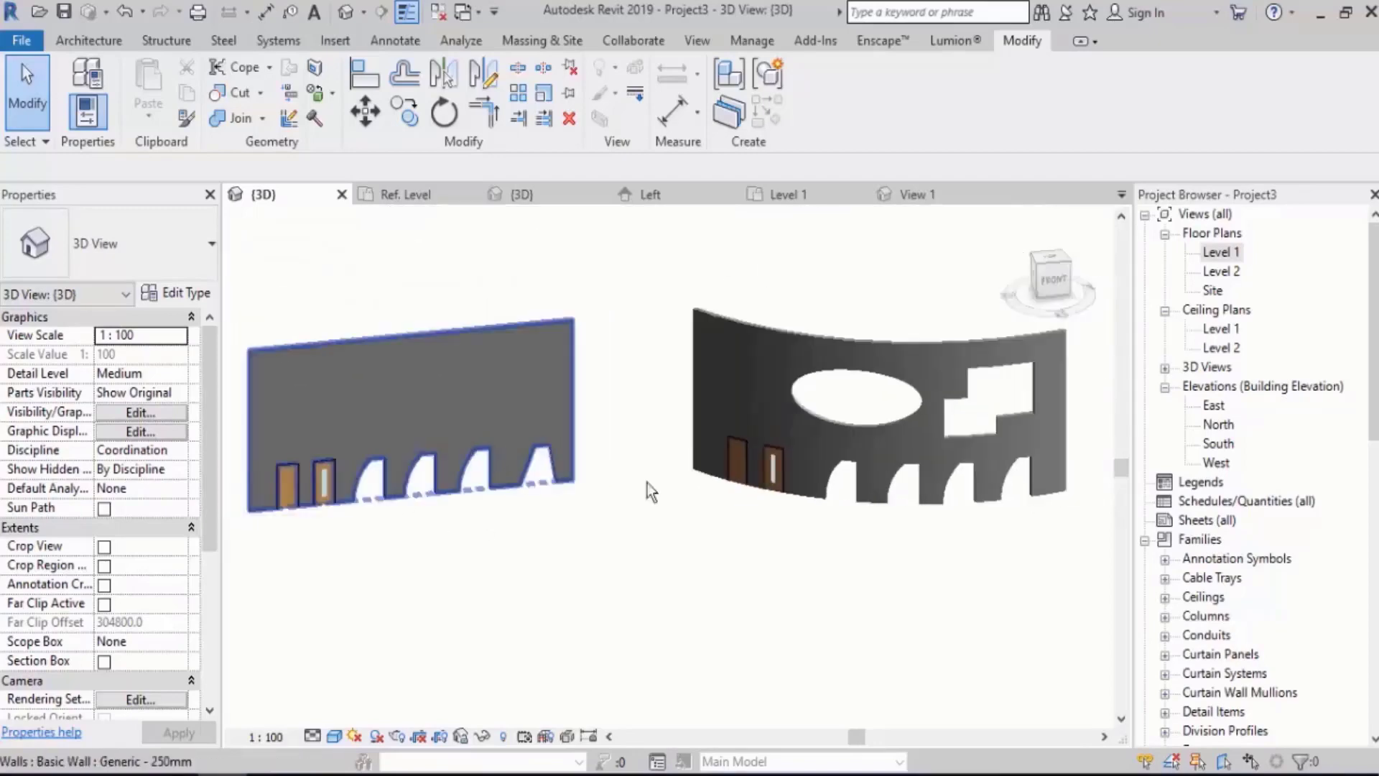
click(820, 493)
shift+middle_drag(930, 485, 748, 369)
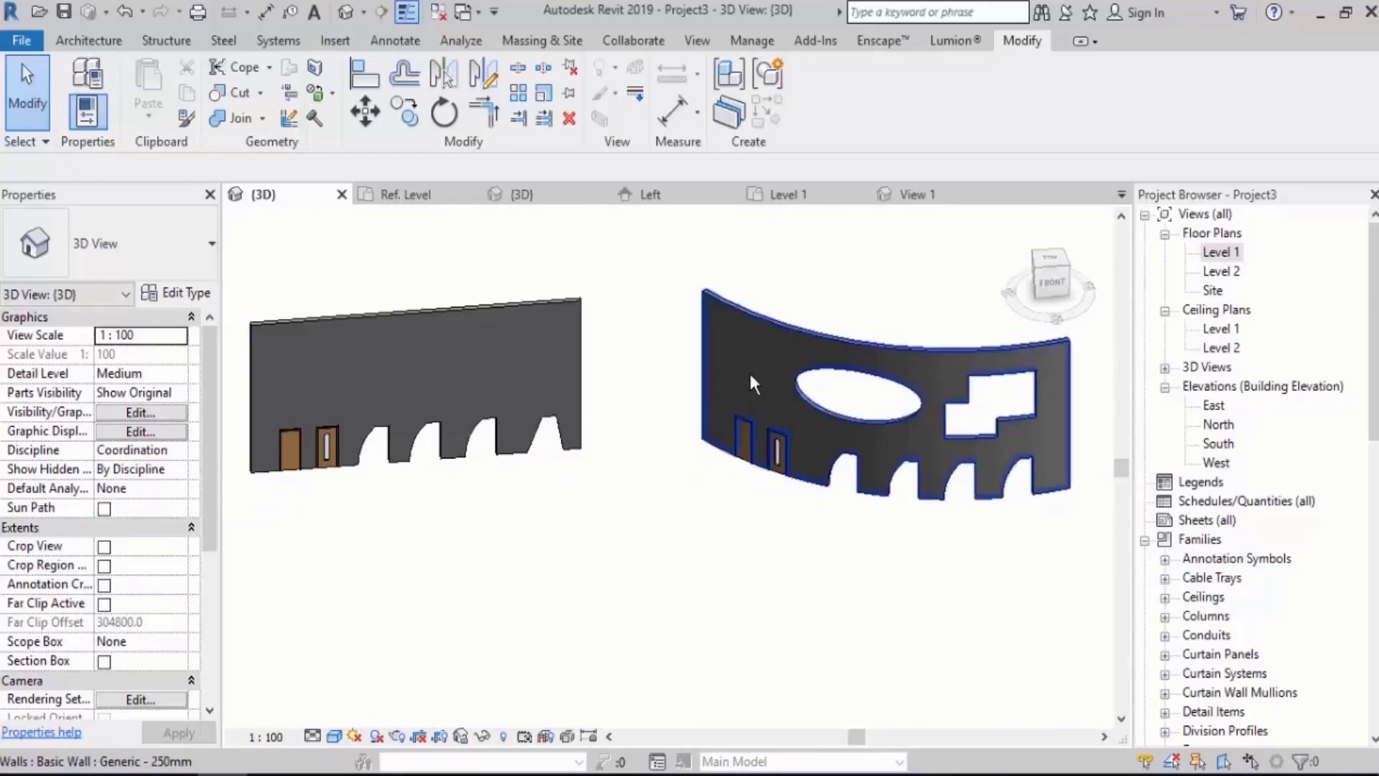
click(743, 310)
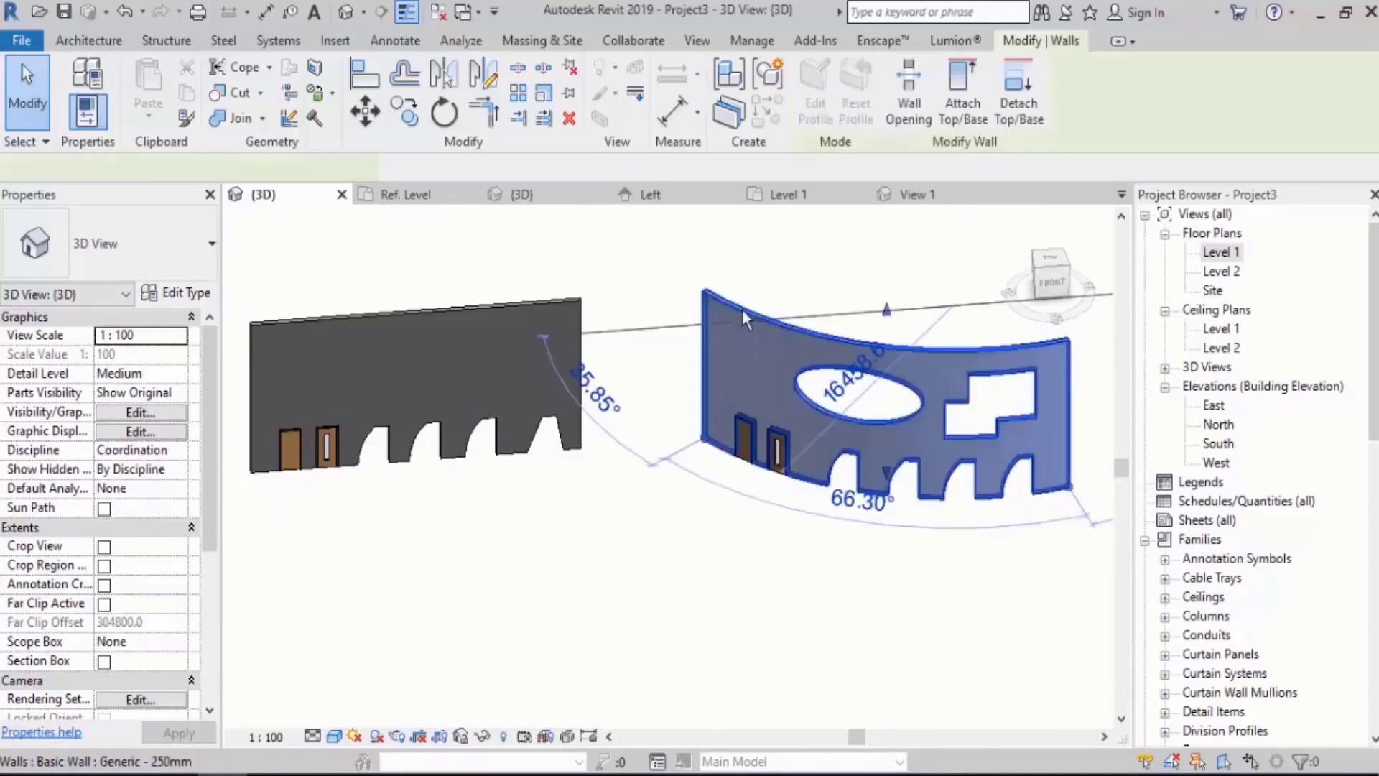
click(839, 580)
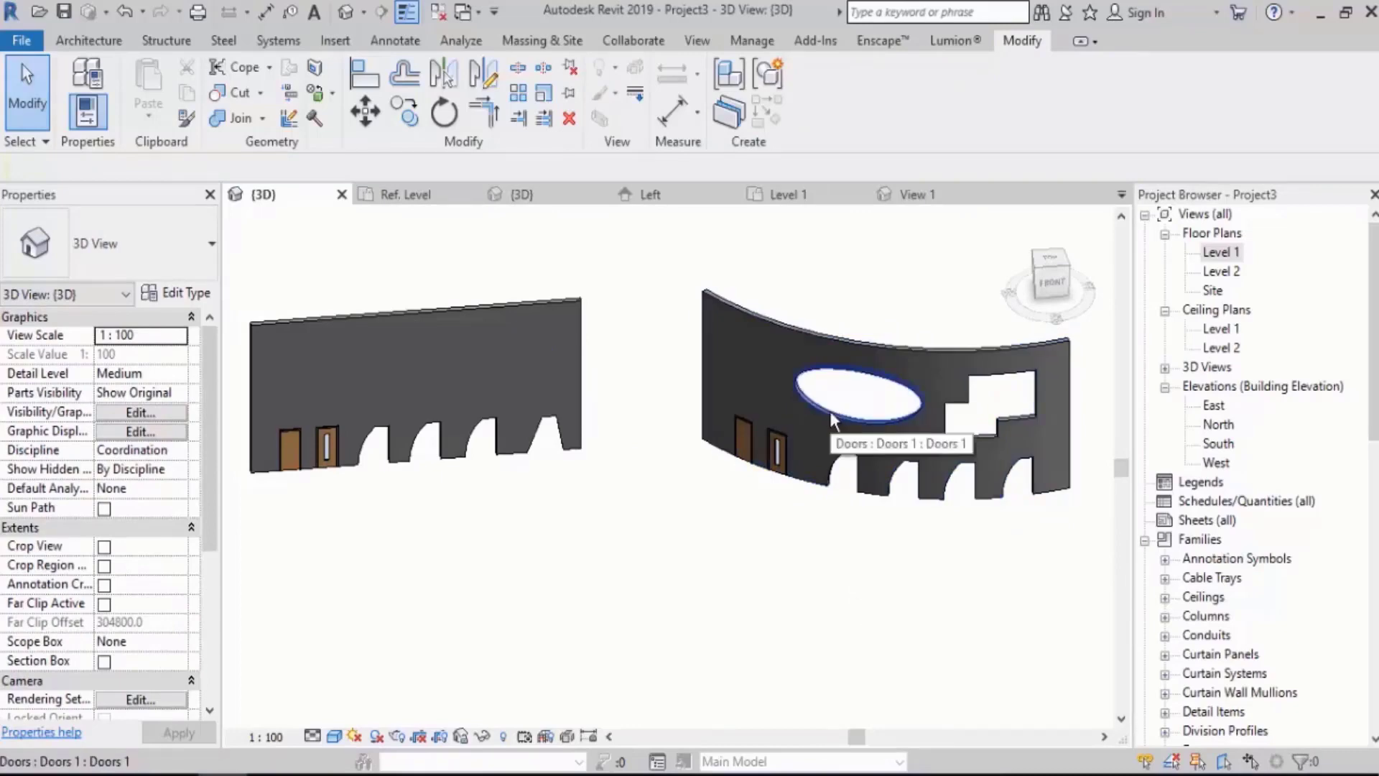
shift+middle_drag(871, 476, 721, 584)
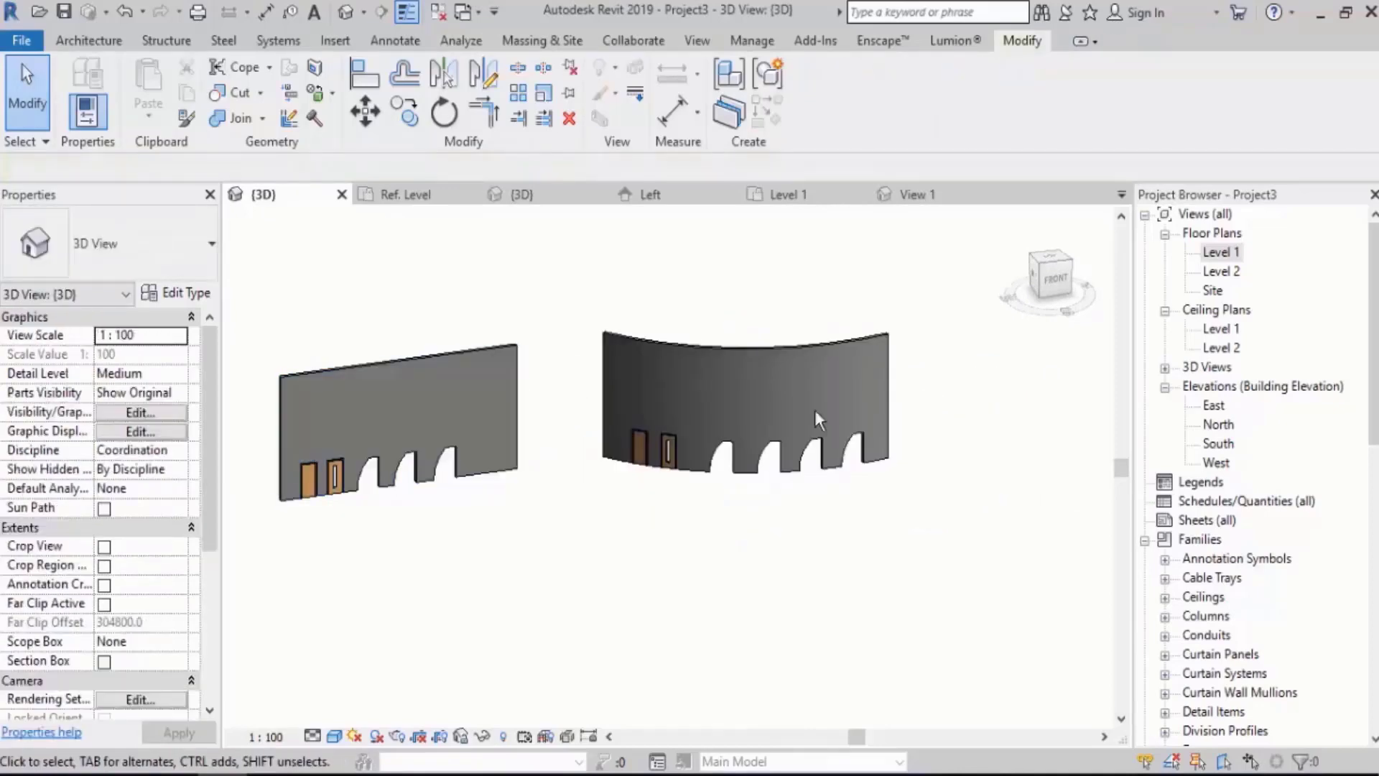
Close the inactive views, switch to the Door B family and open its Interior elevation.
click(439, 13)
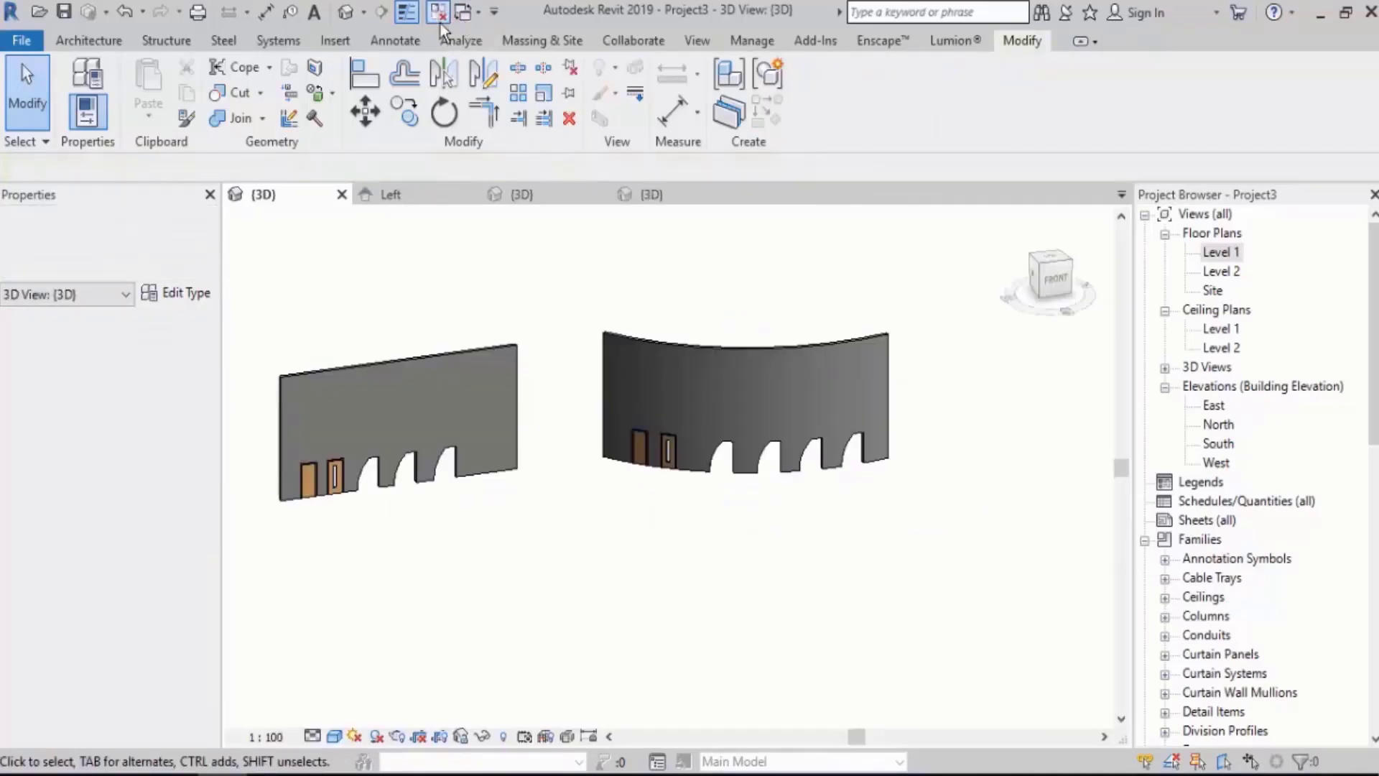
click(471, 16)
click(532, 65)
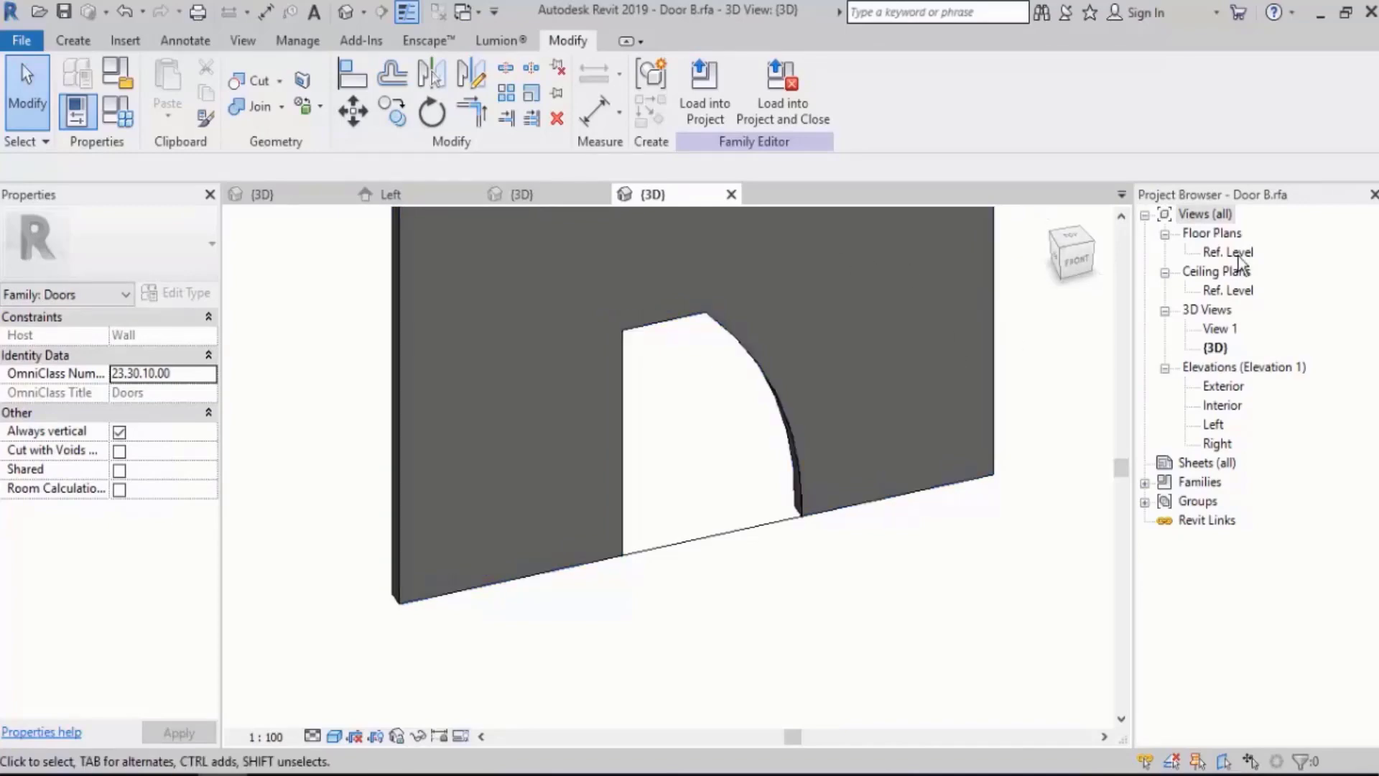
double_click(1224, 405)
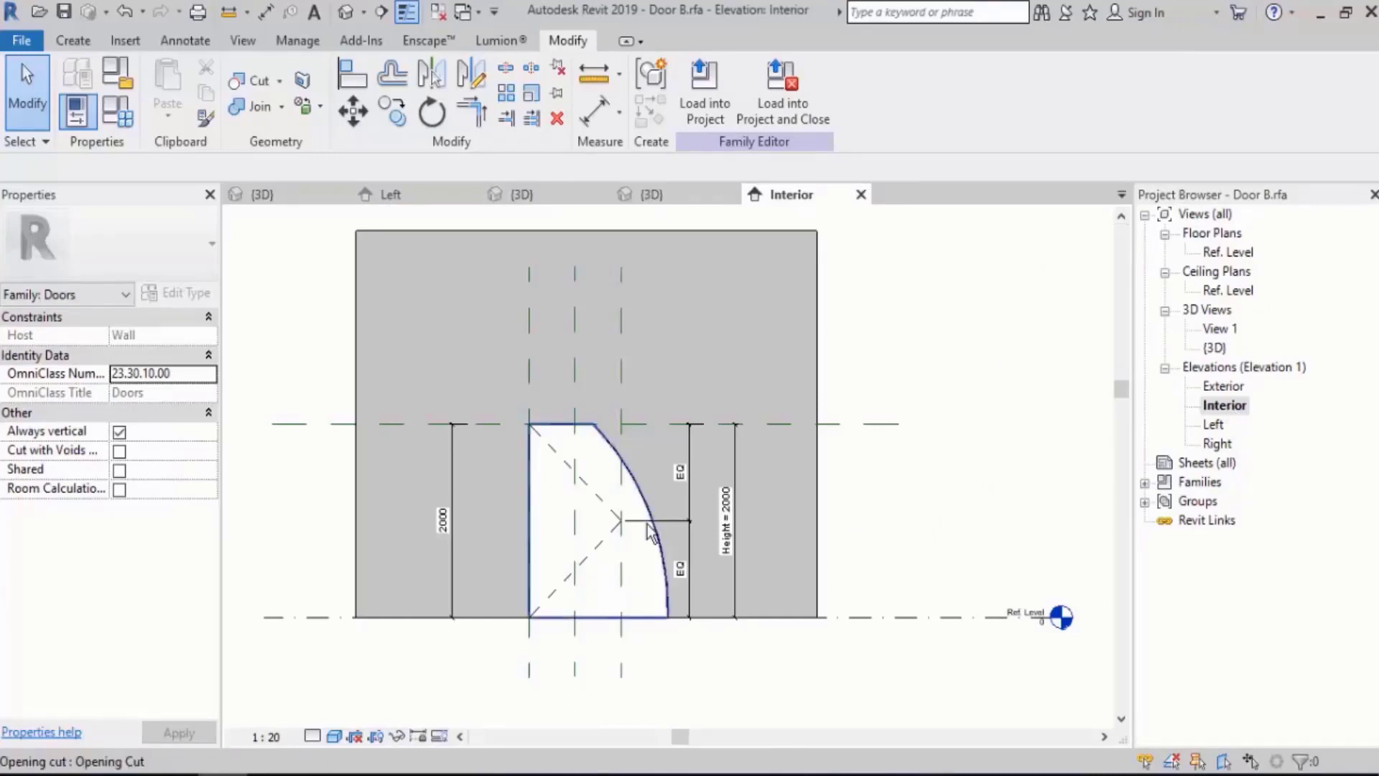
Start a sweep and pick its path from the opening's straight jamb, head, curved edge and the reference plane crossing the curve.
middle_drag(658, 622, 673, 548)
scroll(573, 373, up, 2)
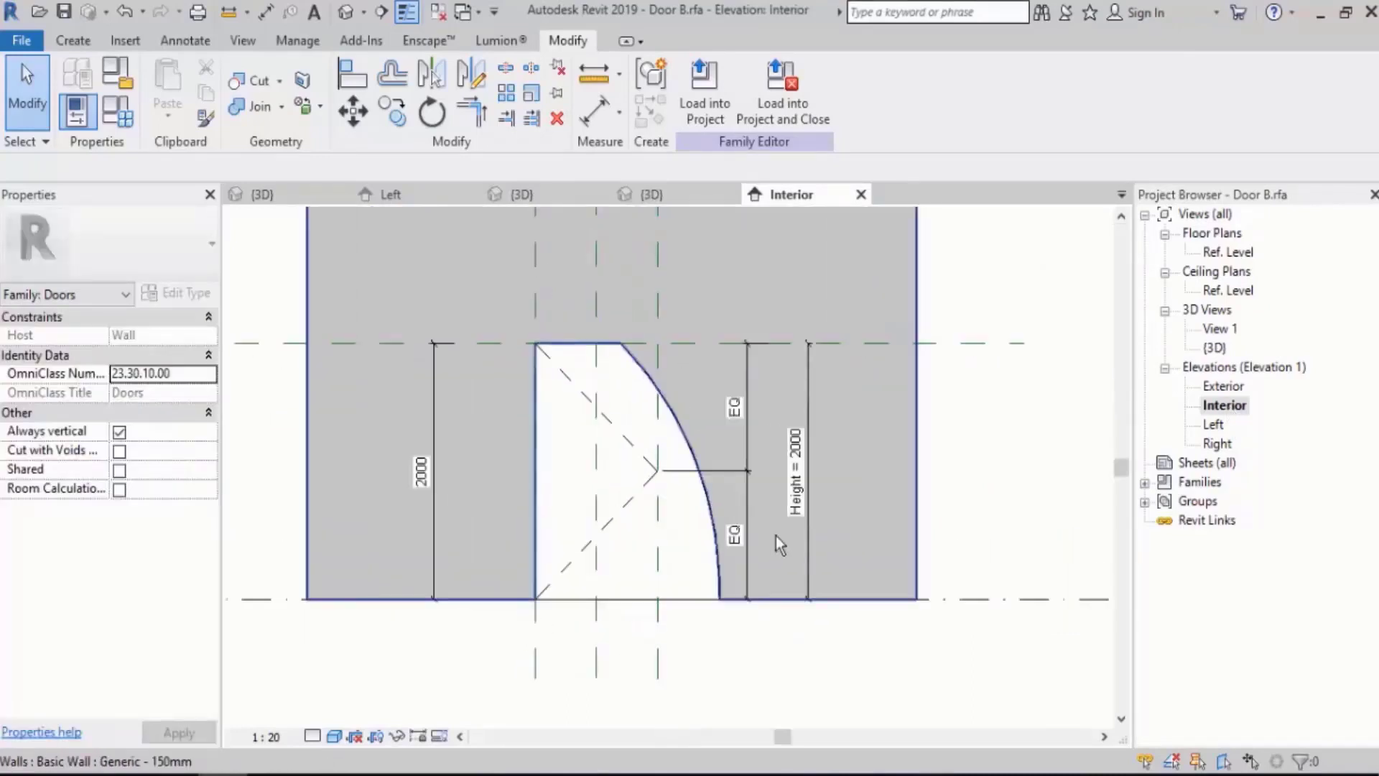
click(72, 41)
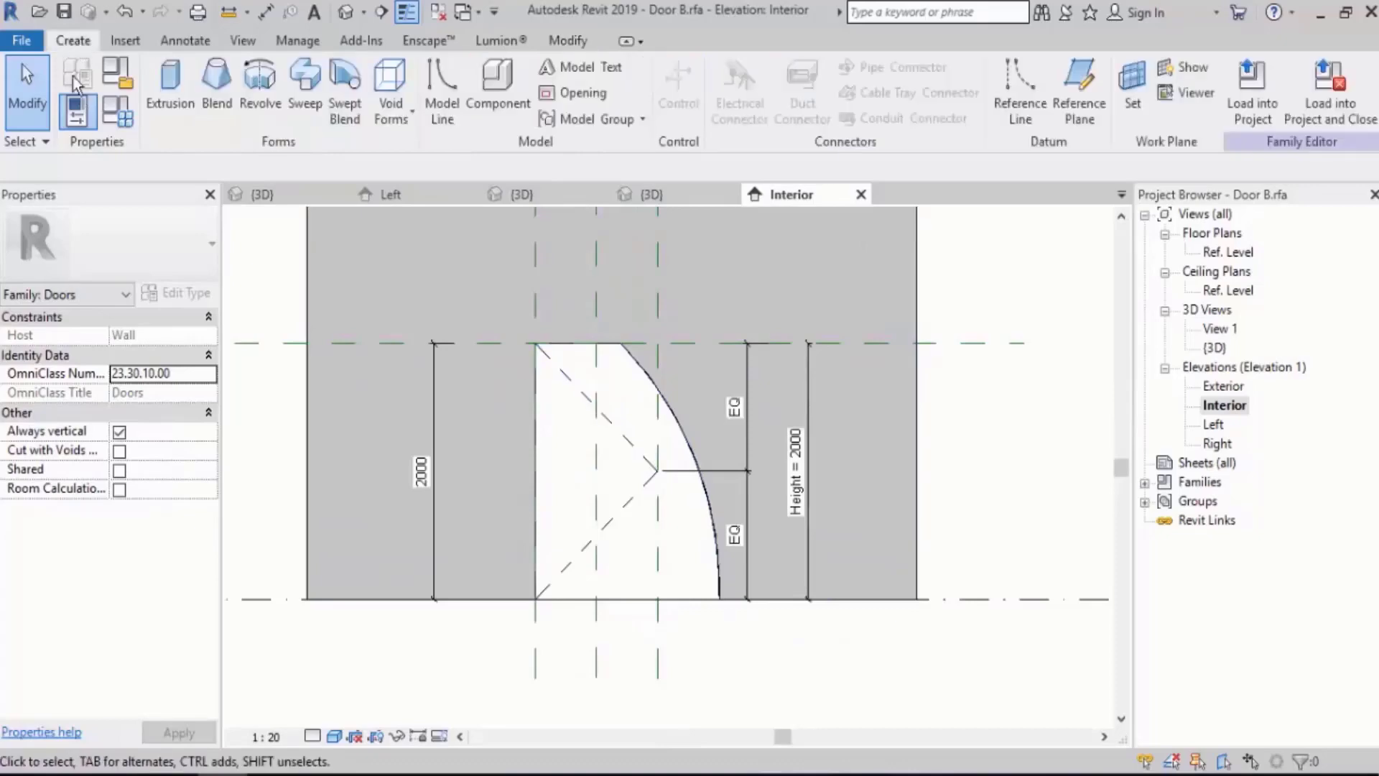
click(304, 82)
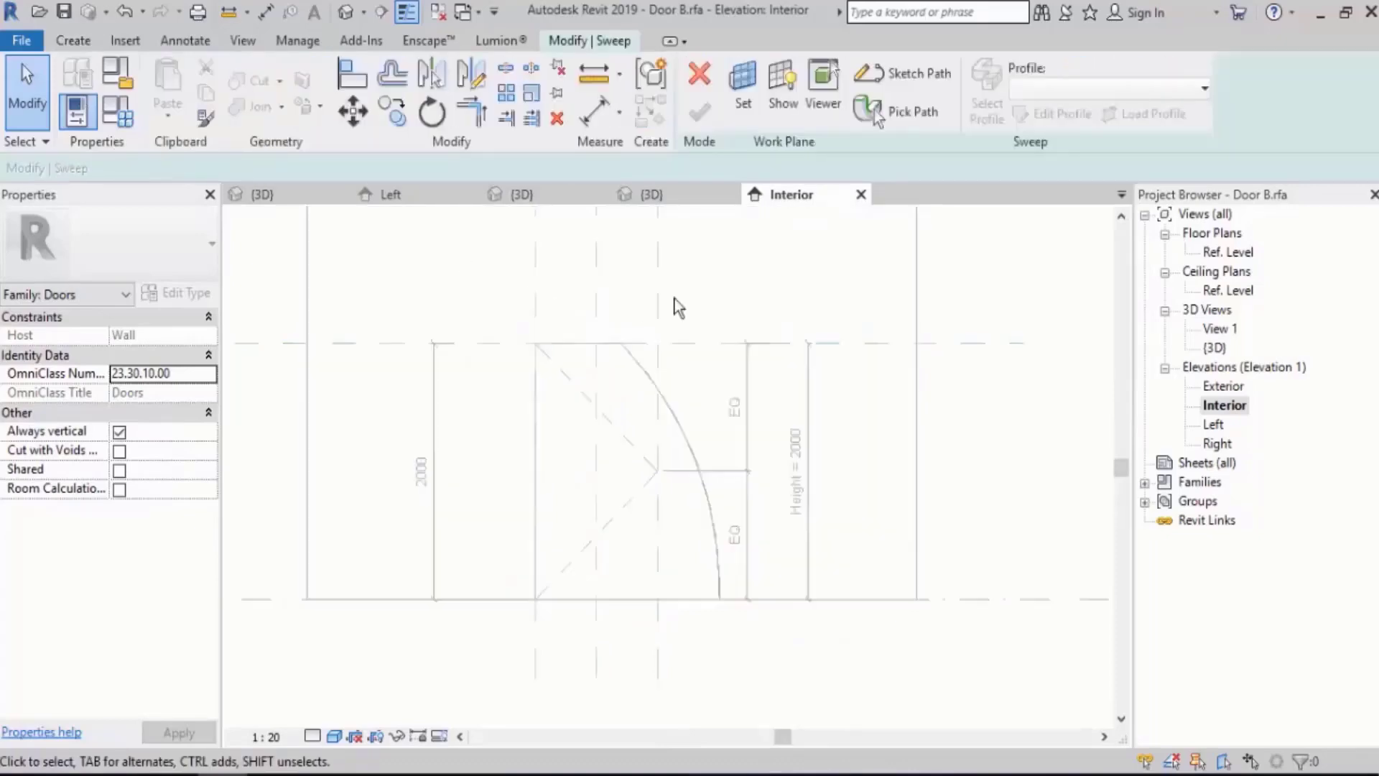
click(910, 72)
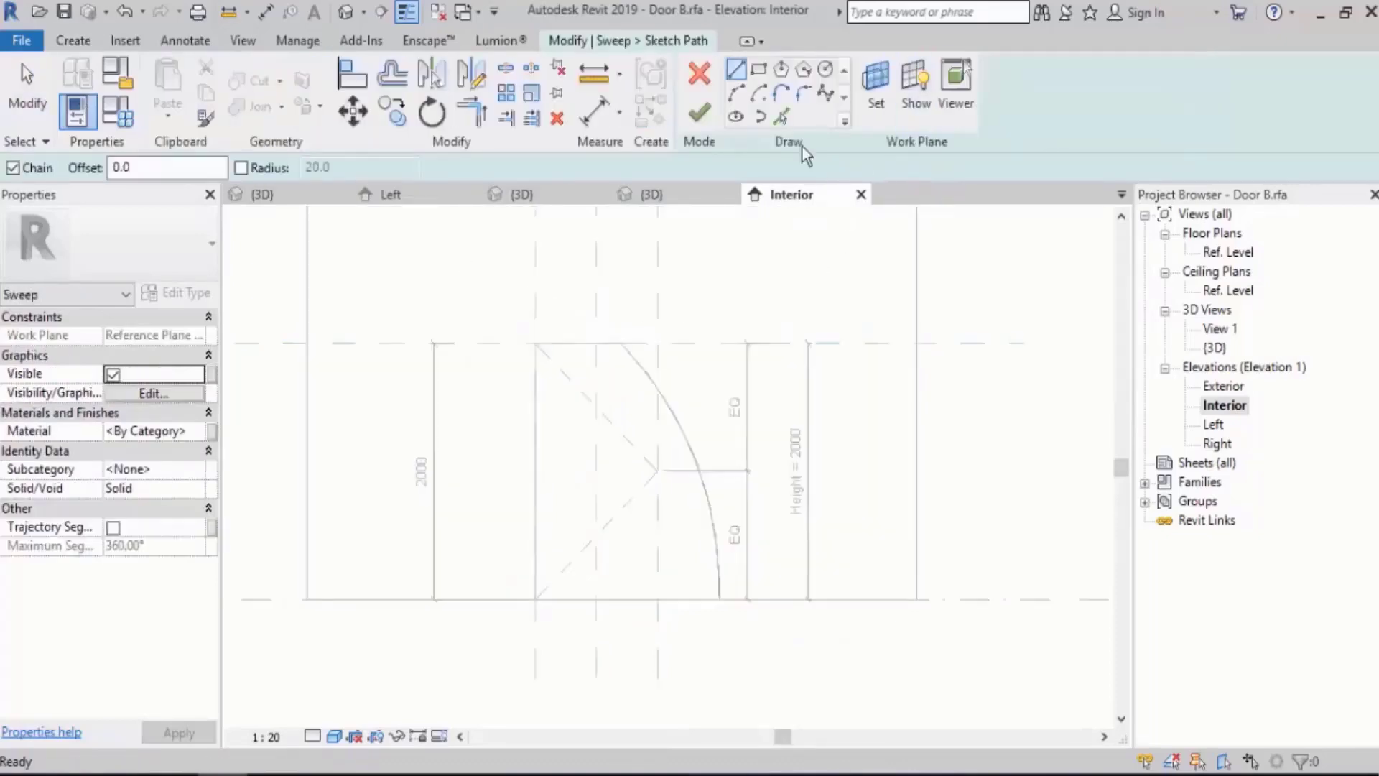
click(536, 463)
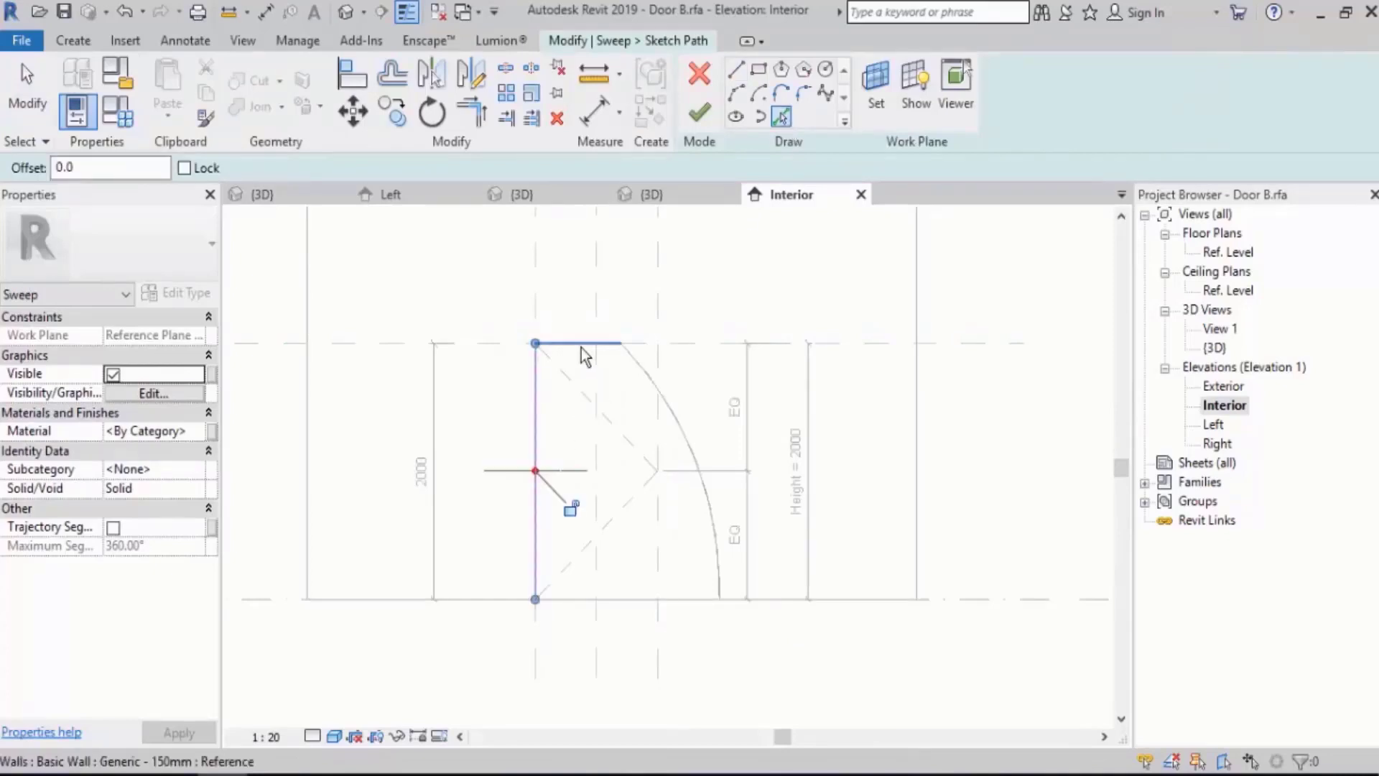
click(584, 344)
click(635, 367)
click(658, 424)
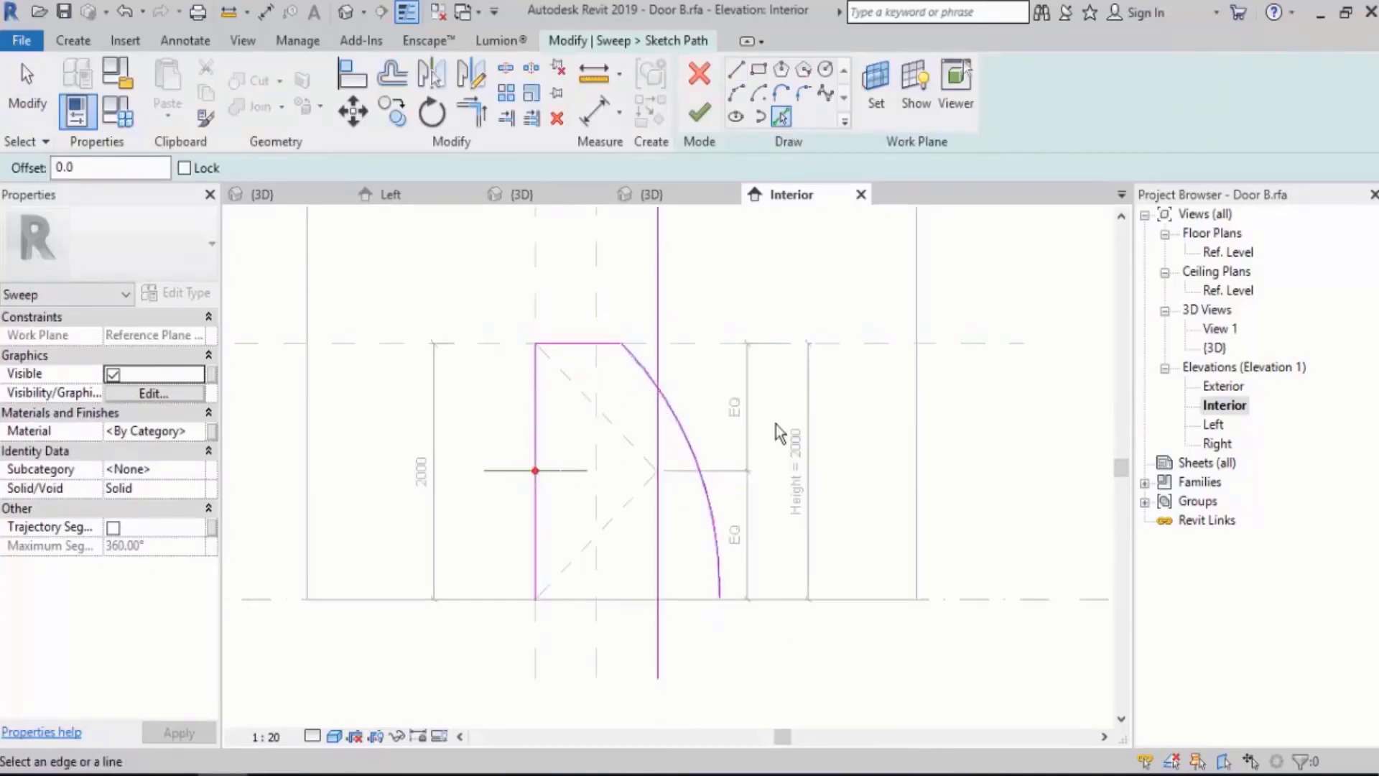
Trim the curved path segment to the vertical line, shorten that line to the Ref. Level and finish the sweep path.
key(Escape)
key(t)
click(641, 376)
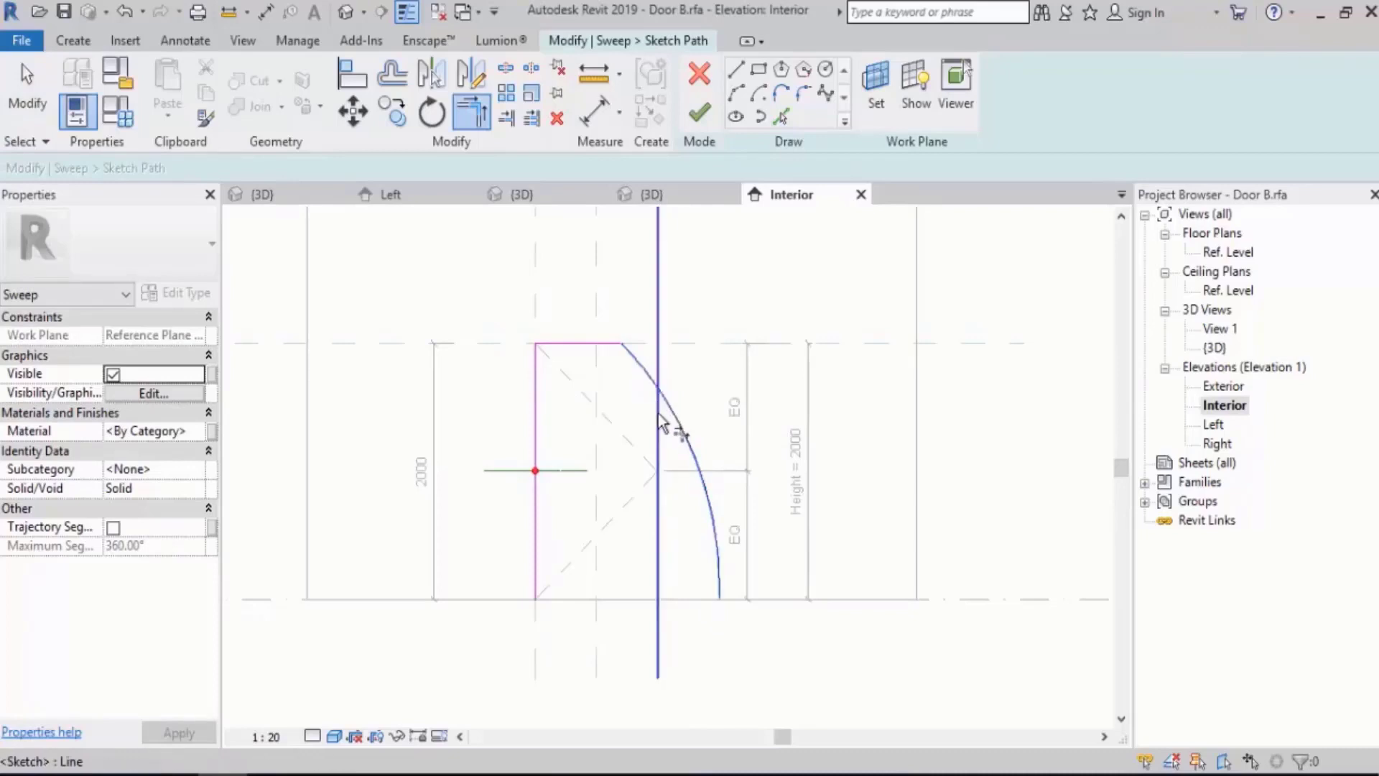
click(657, 415)
key(Escape)
click(661, 640)
drag(661, 686, 658, 599)
click(775, 657)
click(699, 112)
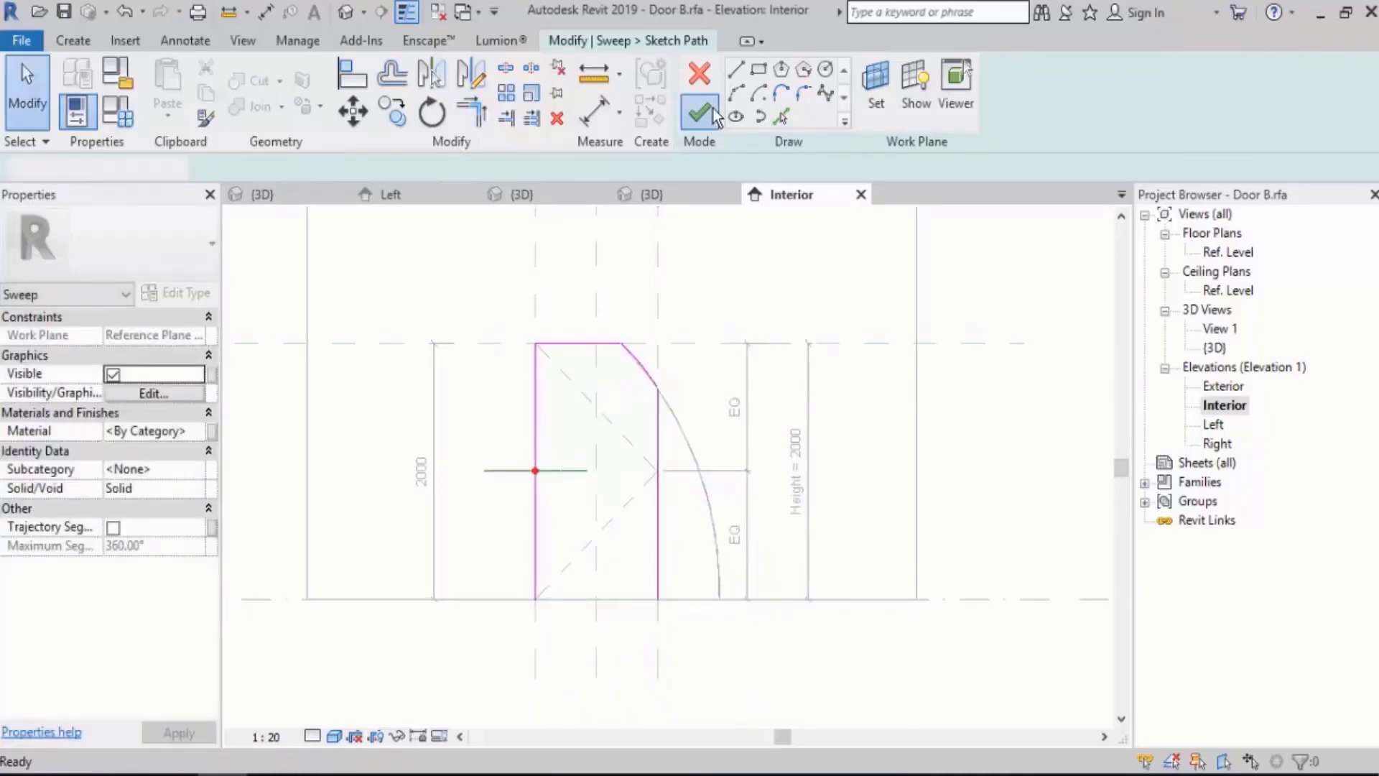
Show the sweep path around the opening in the Door B family's 3D view.
click(346, 12)
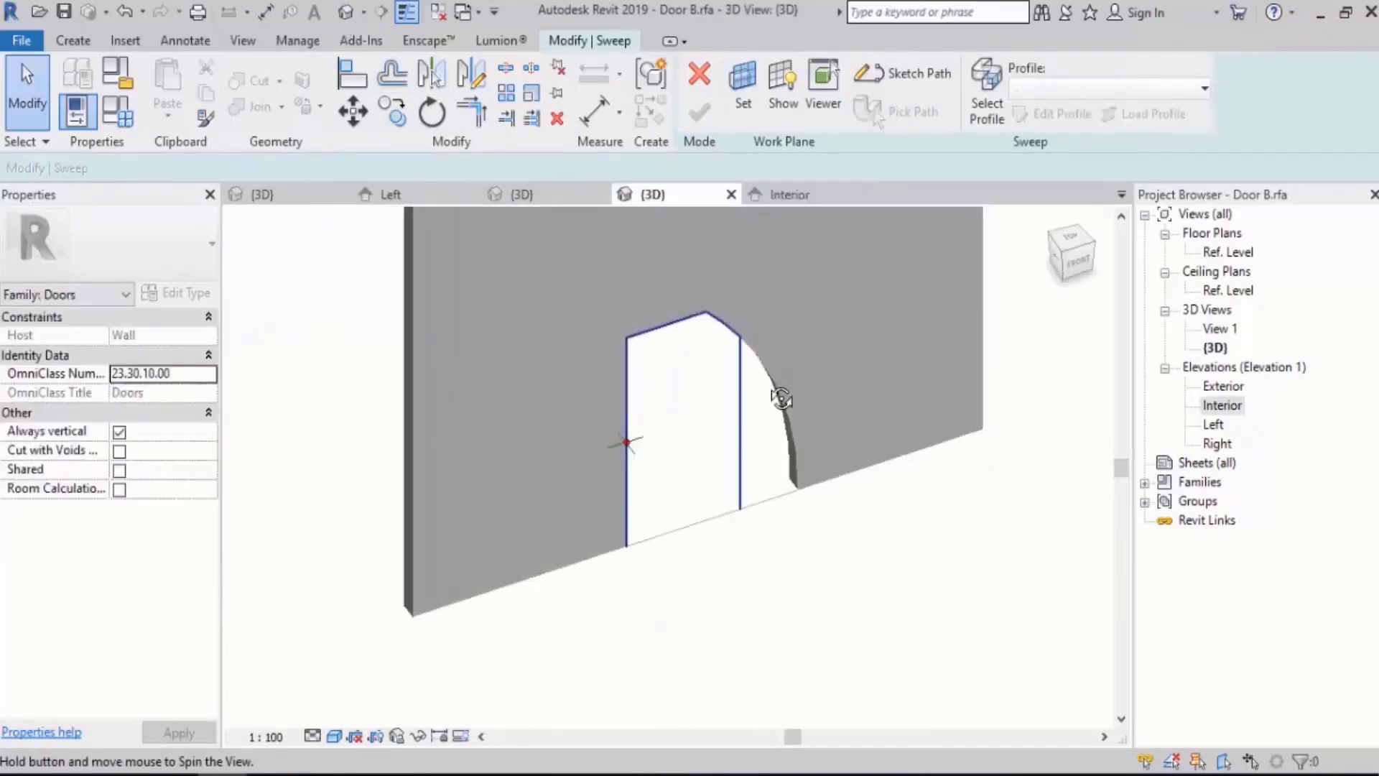
shift+middle_drag(782, 395, 810, 310)
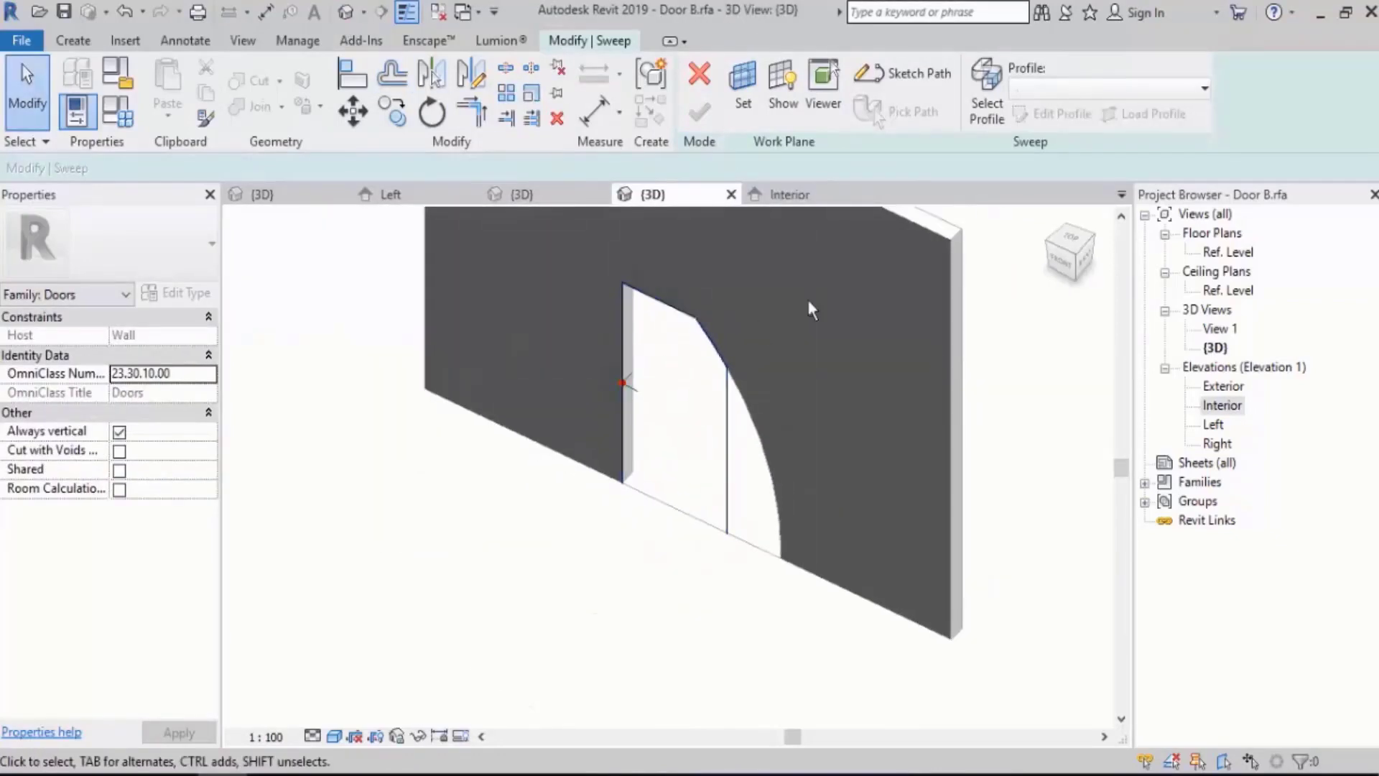
Open the sweep's profile sketch for editing and show it in the Ref. Level floor plan.
click(989, 112)
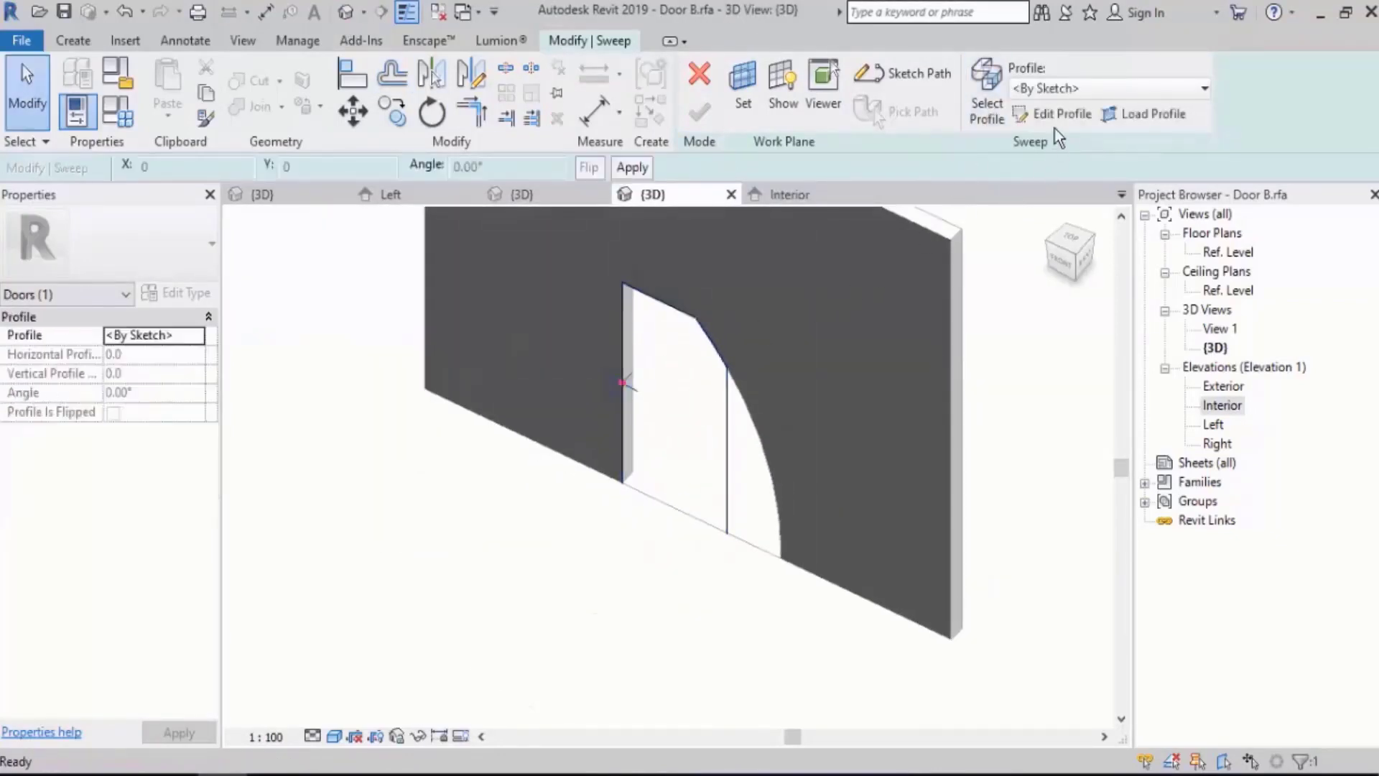
click(1054, 117)
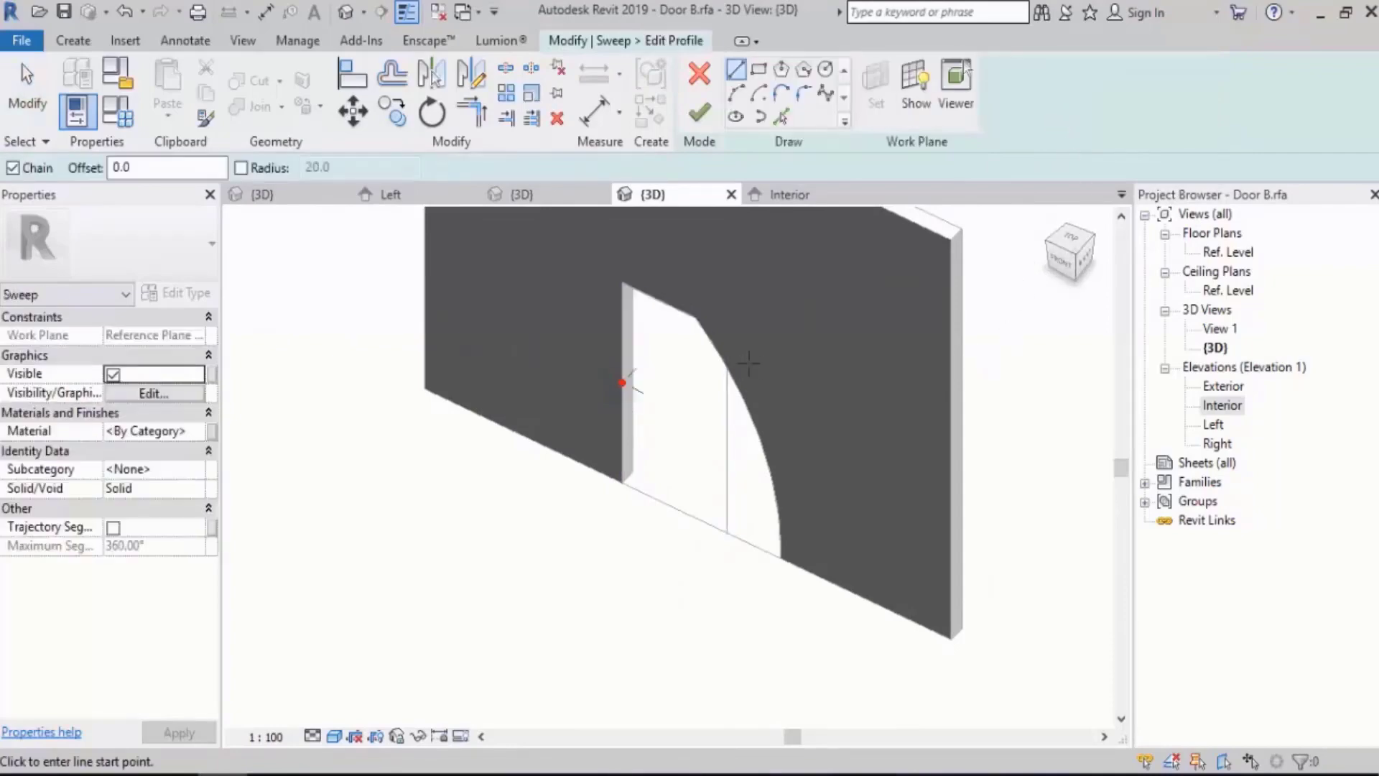
double_click(1221, 253)
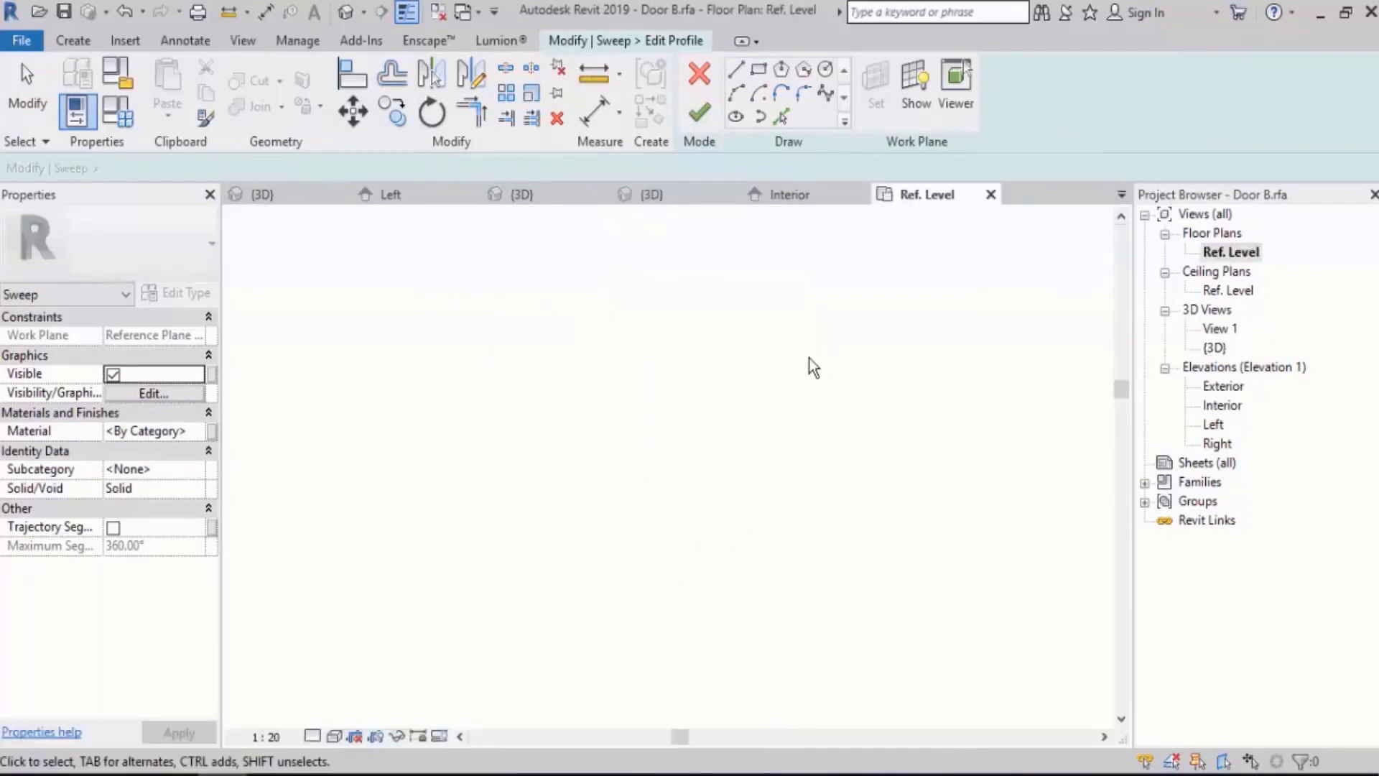
scroll(567, 501, up, 4)
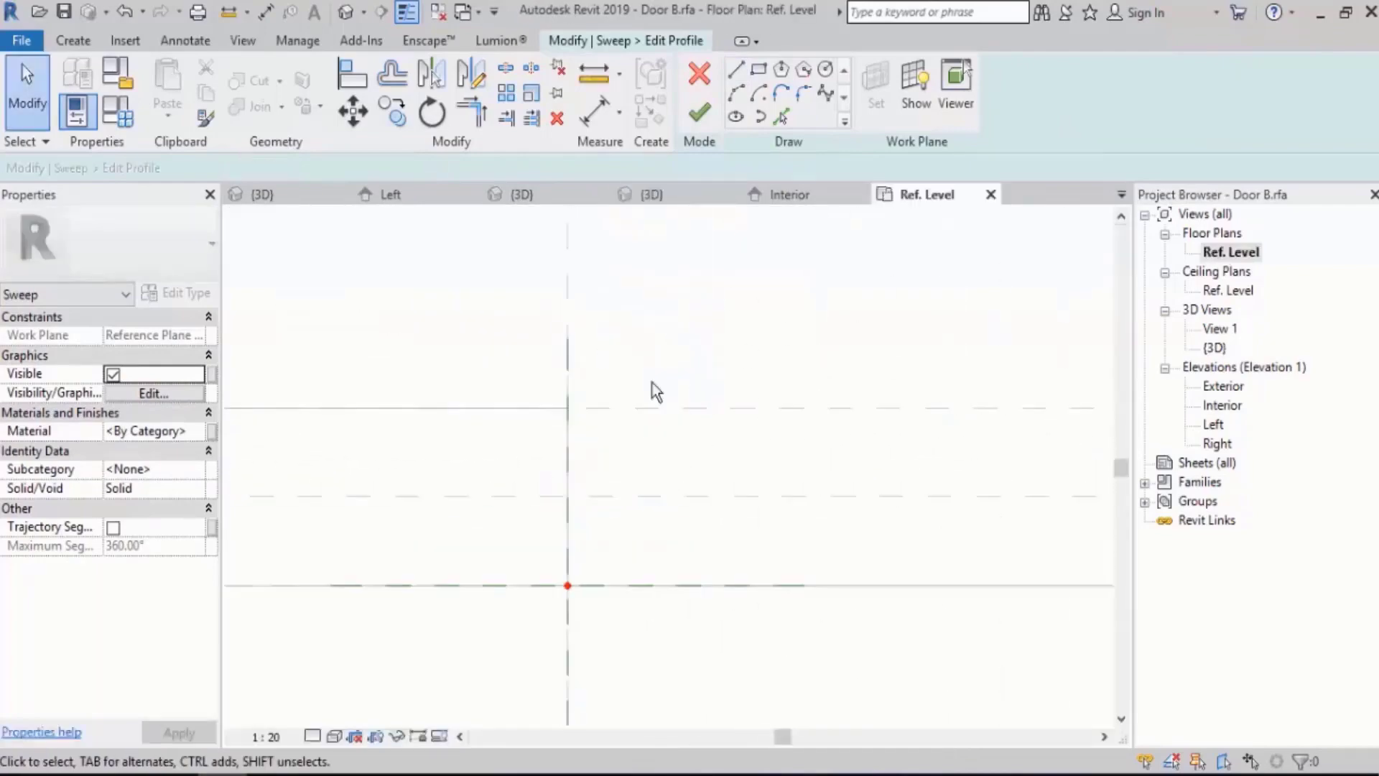
Sketch a closed stepped frame profile against the opening's jamb, with a 25 mm narrow end and a 30 mm deep rebate, and finish the profile.
click(736, 71)
scroll(566, 553, up, 2)
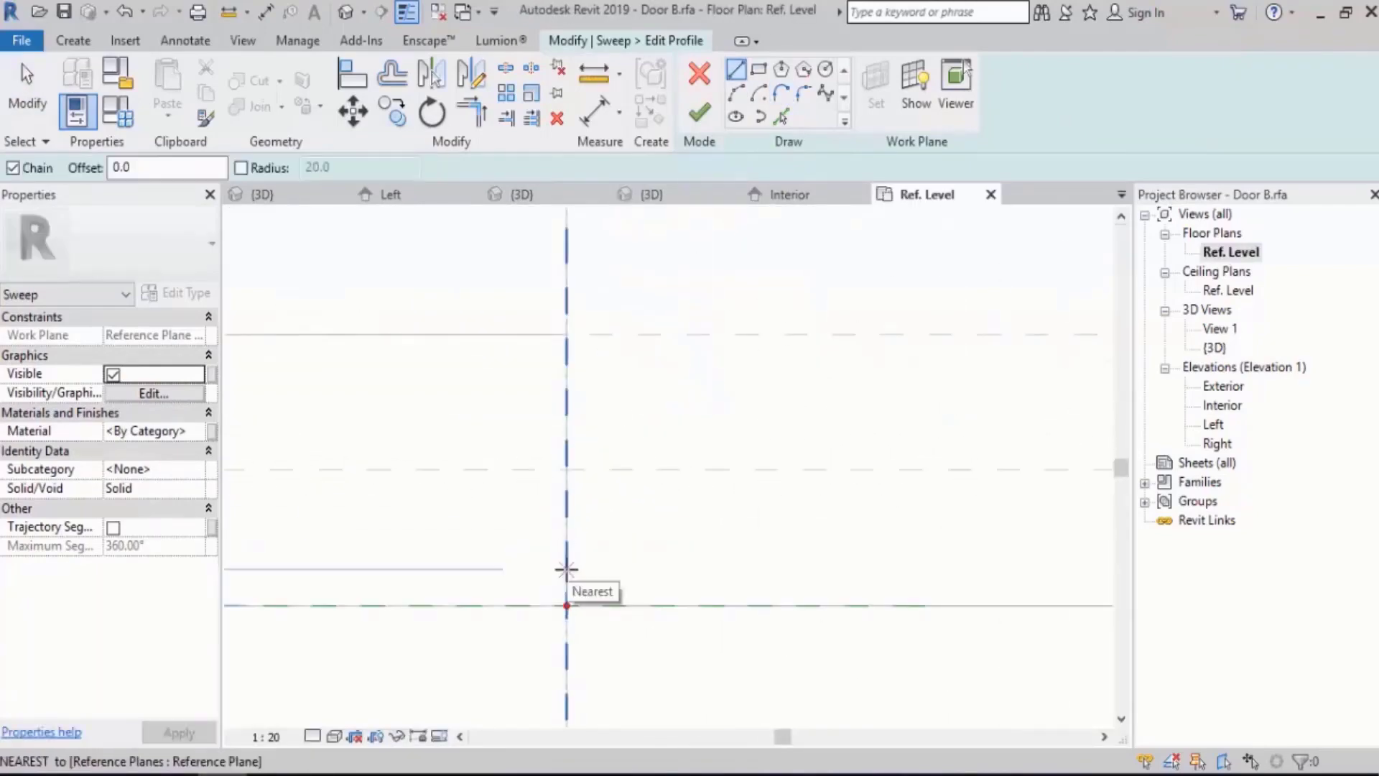
click(566, 379)
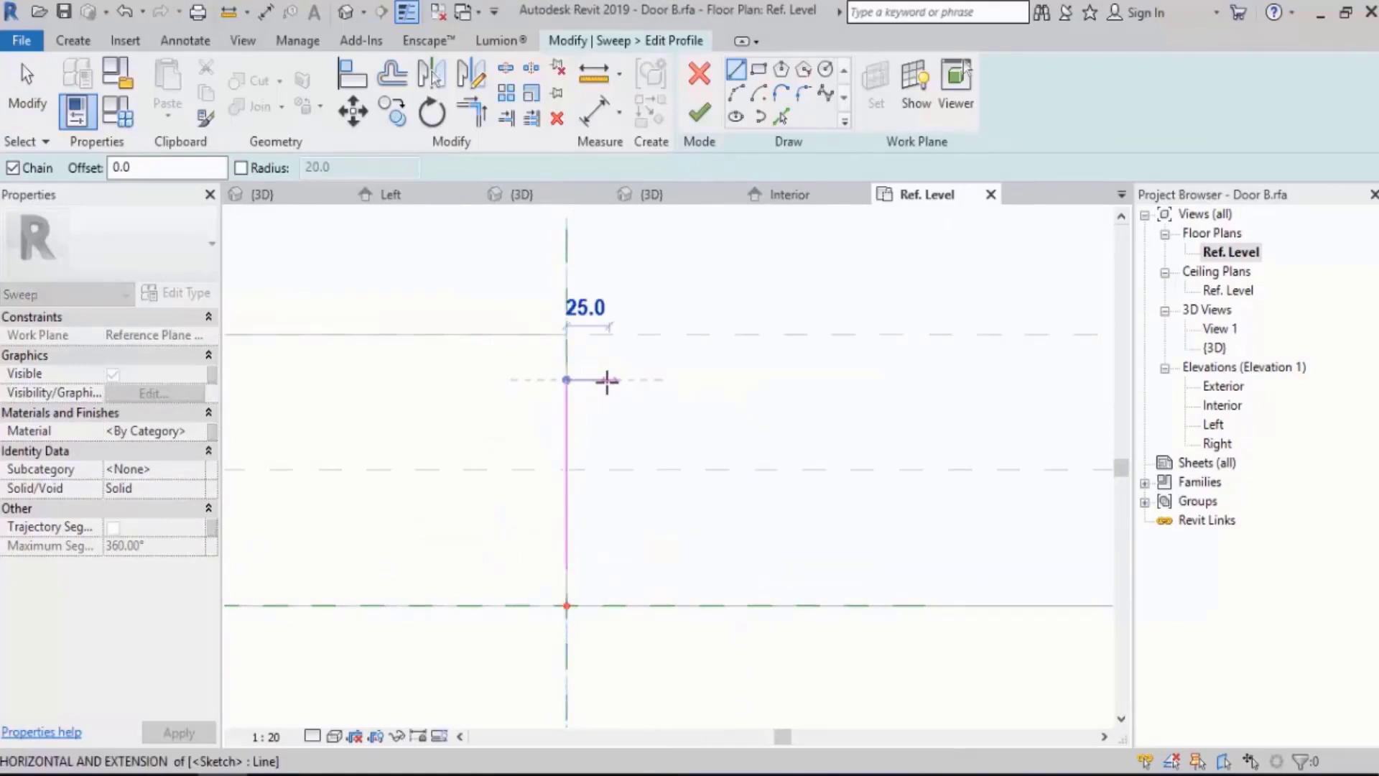
click(608, 379)
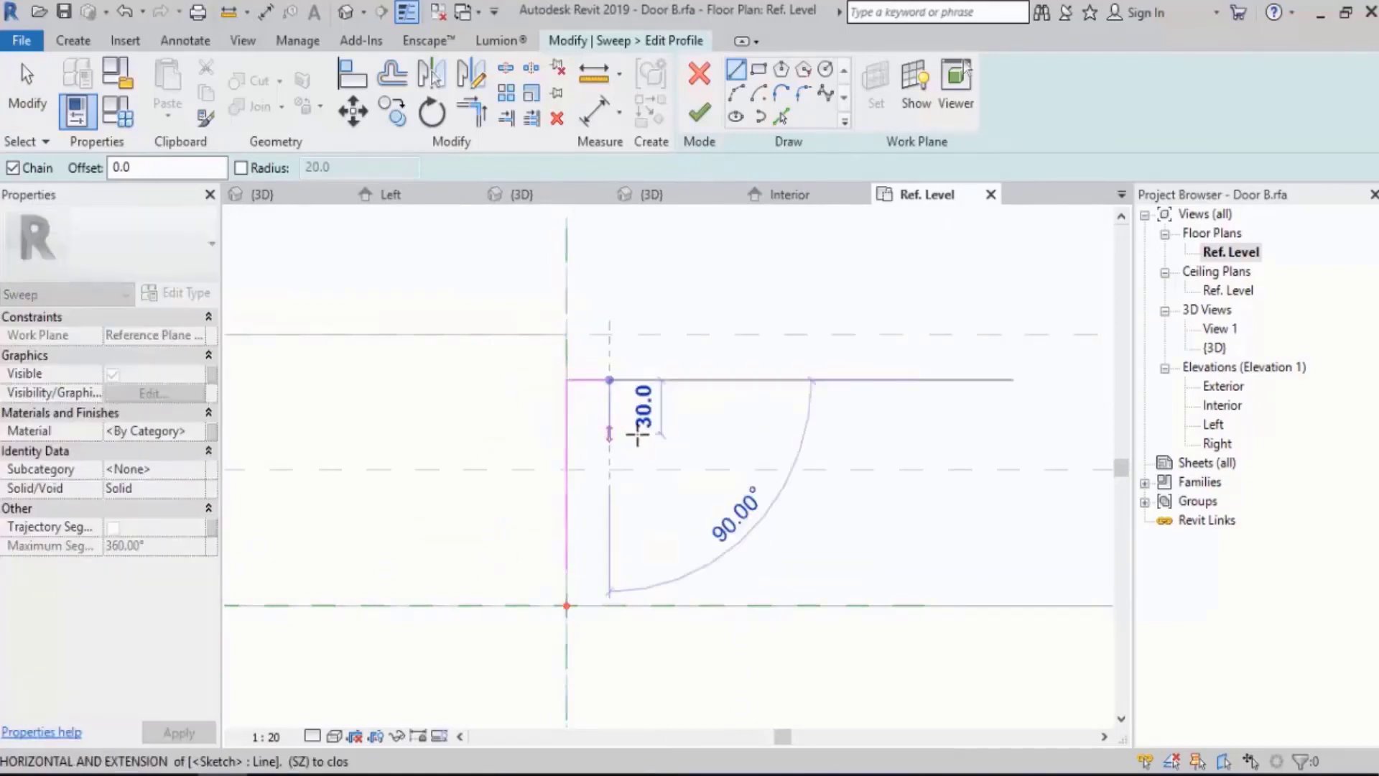
click(610, 433)
click(644, 434)
click(644, 570)
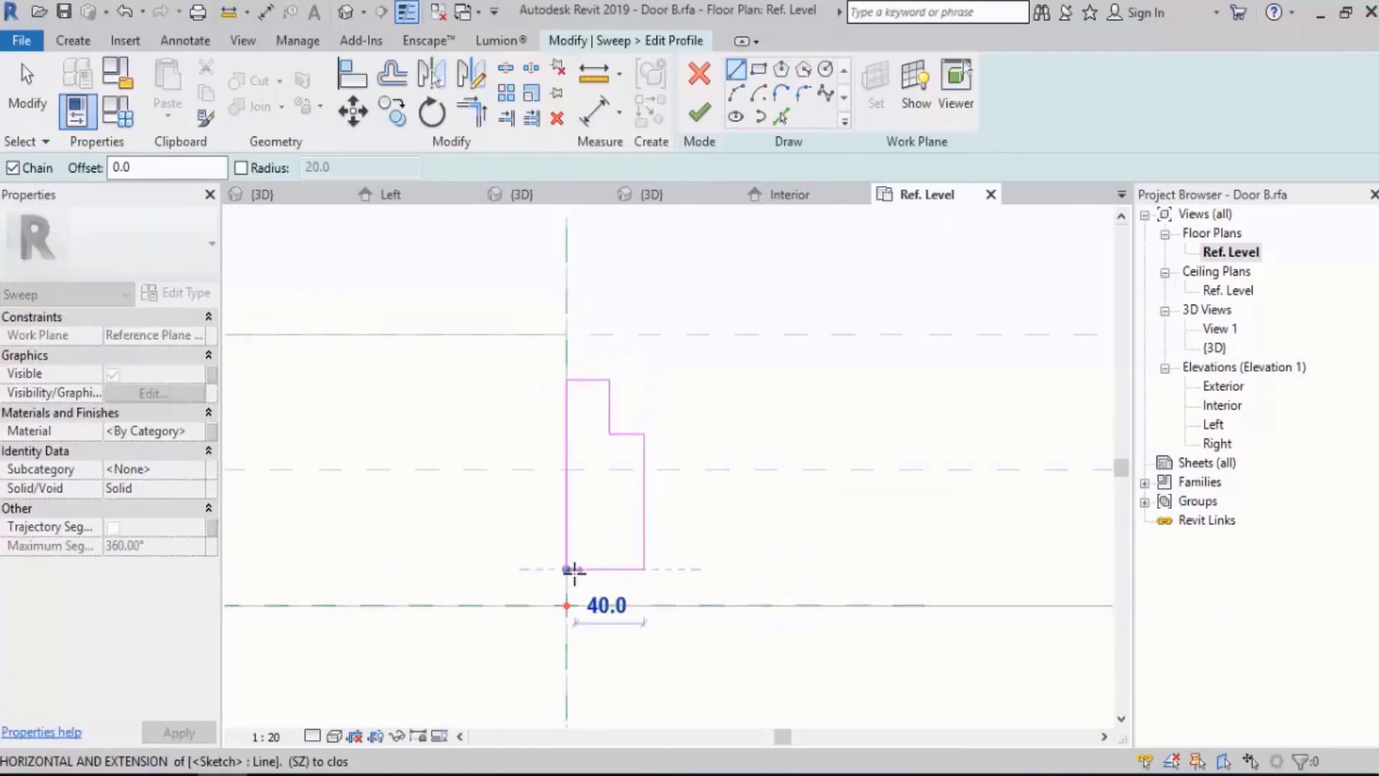
click(567, 570)
key(Escape)
key(Escape)
click(693, 114)
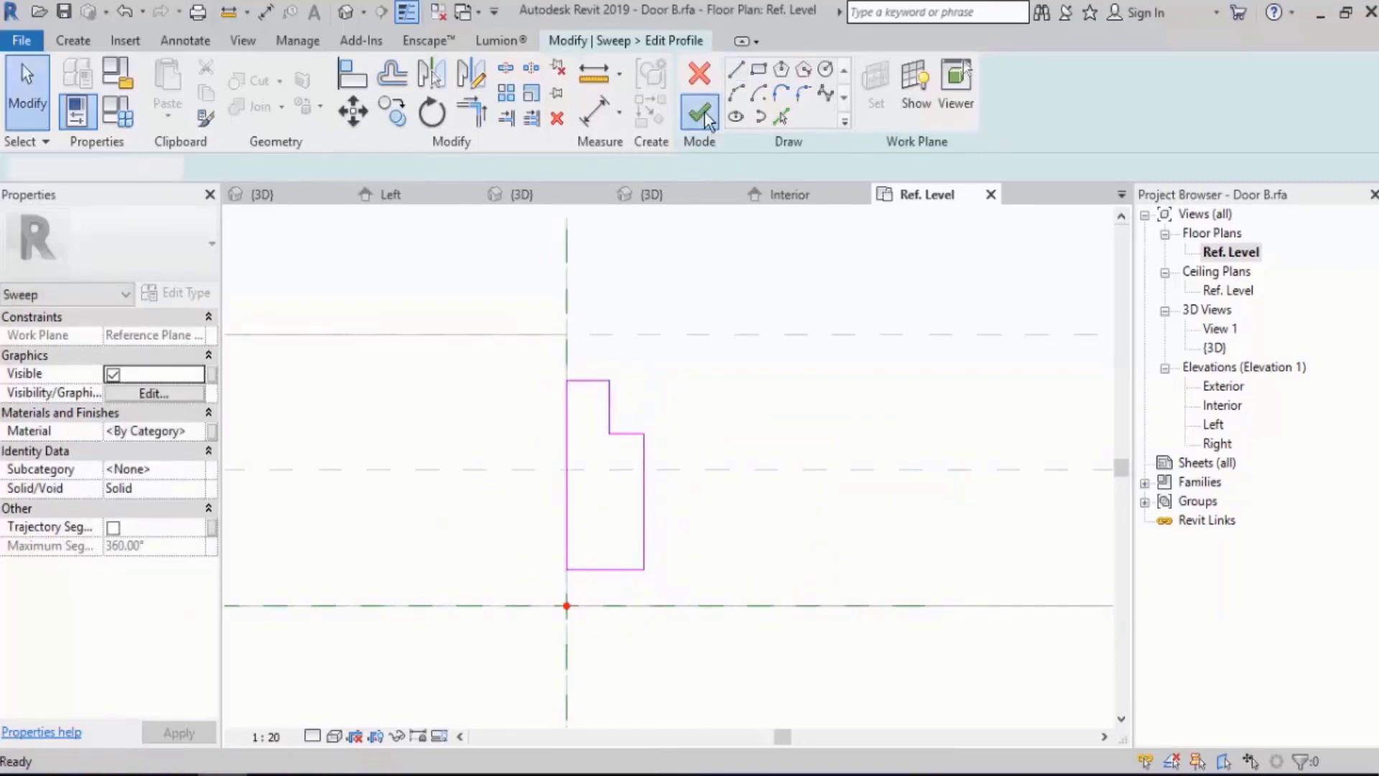
Finish the door frame sweep in the 3D view and turn the model to its back side.
click(345, 12)
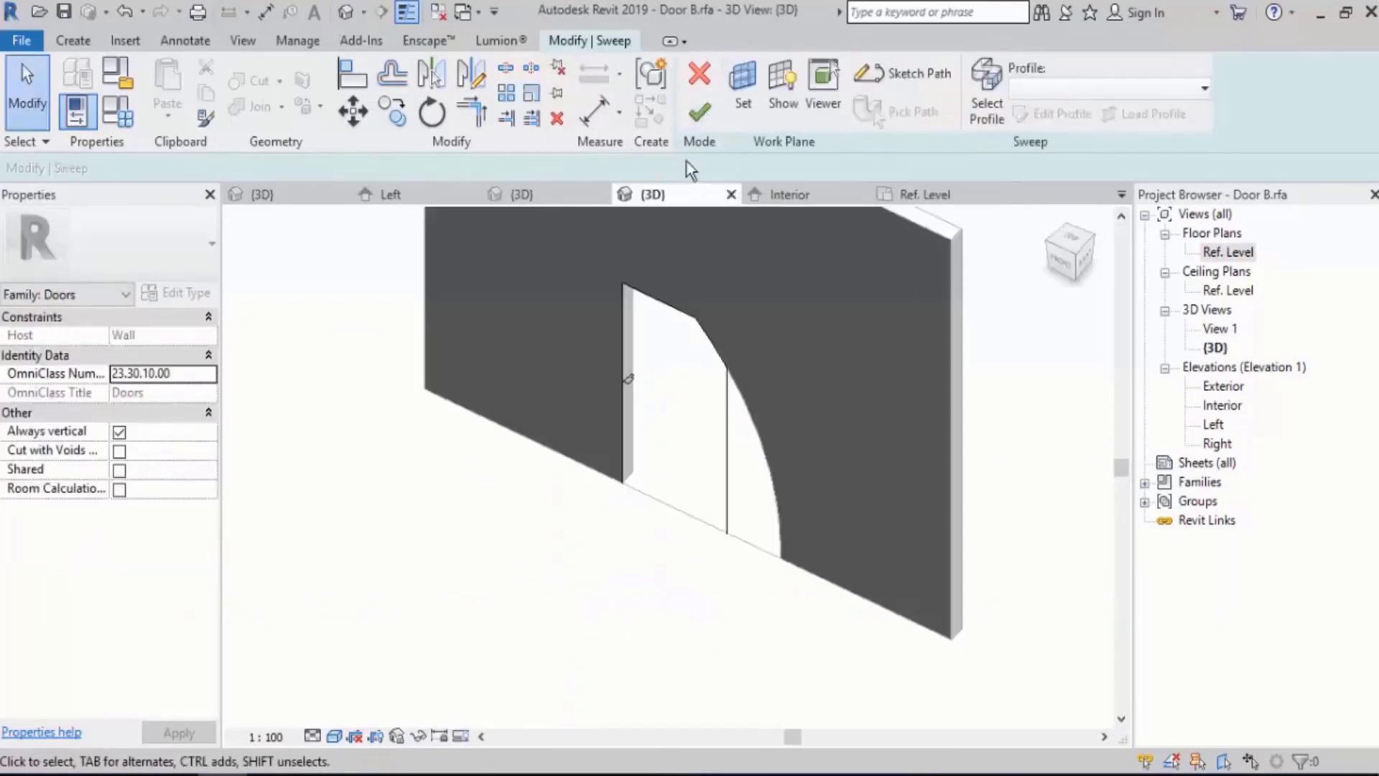
click(699, 111)
shift+middle_drag(483, 574, 989, 477)
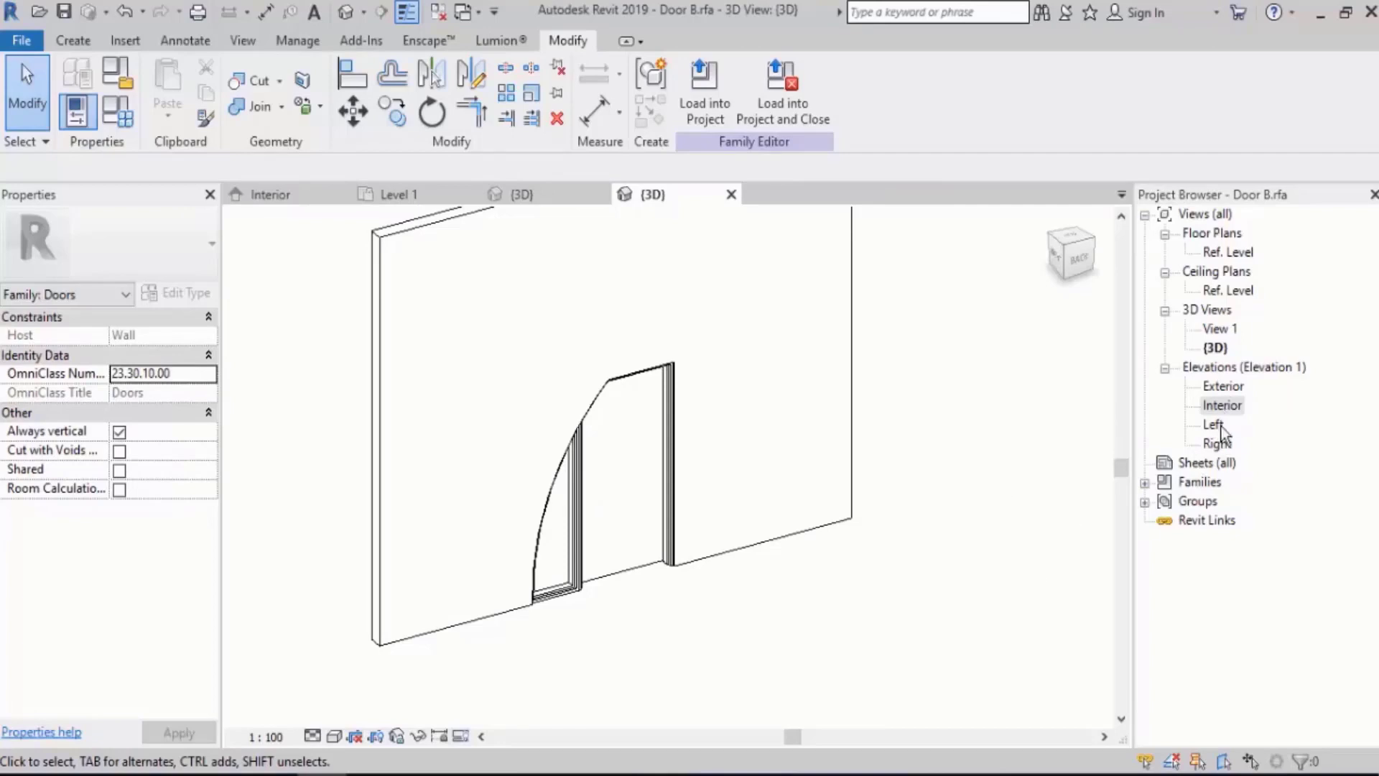
Examine the swept frame's upper corner in the Interior elevation and the jamb's stepped base in 3D.
double_click(1222, 406)
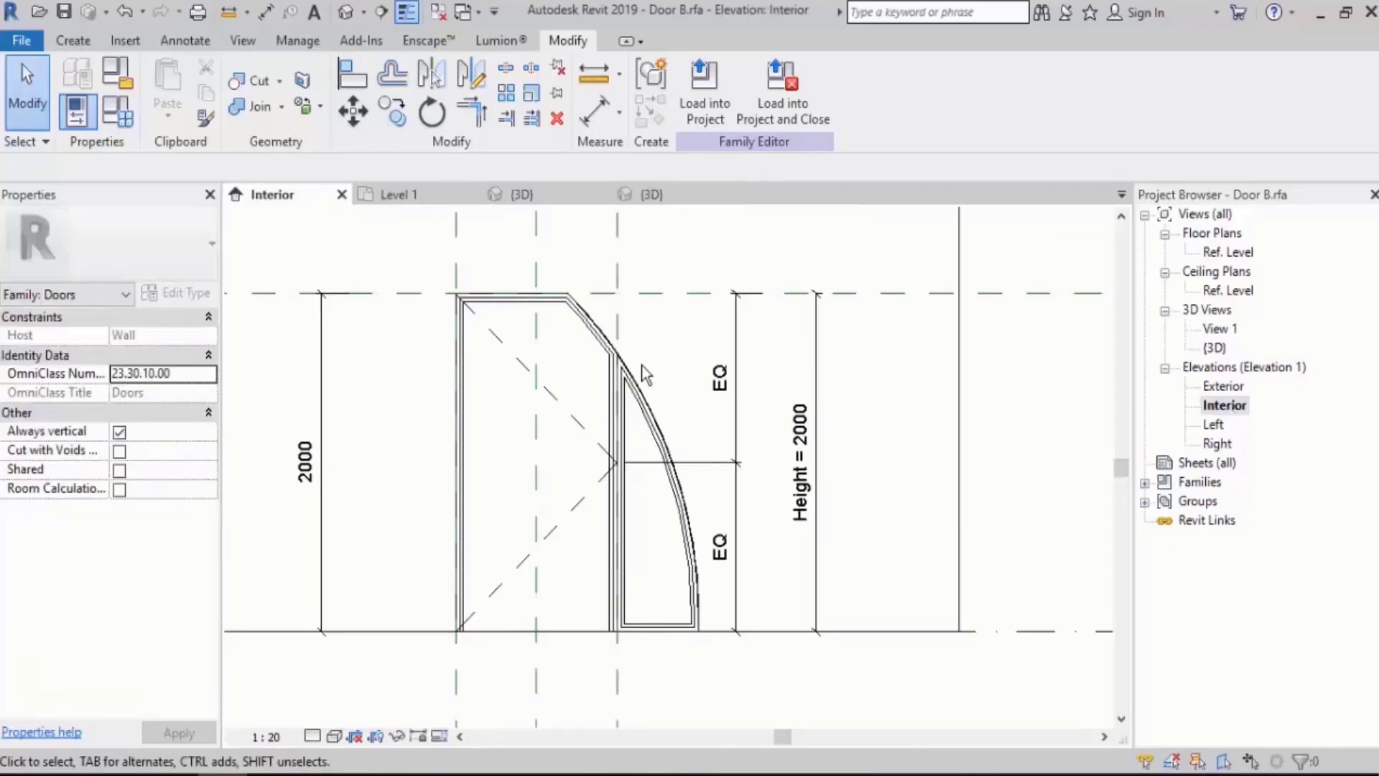
scroll(503, 309, up, 8)
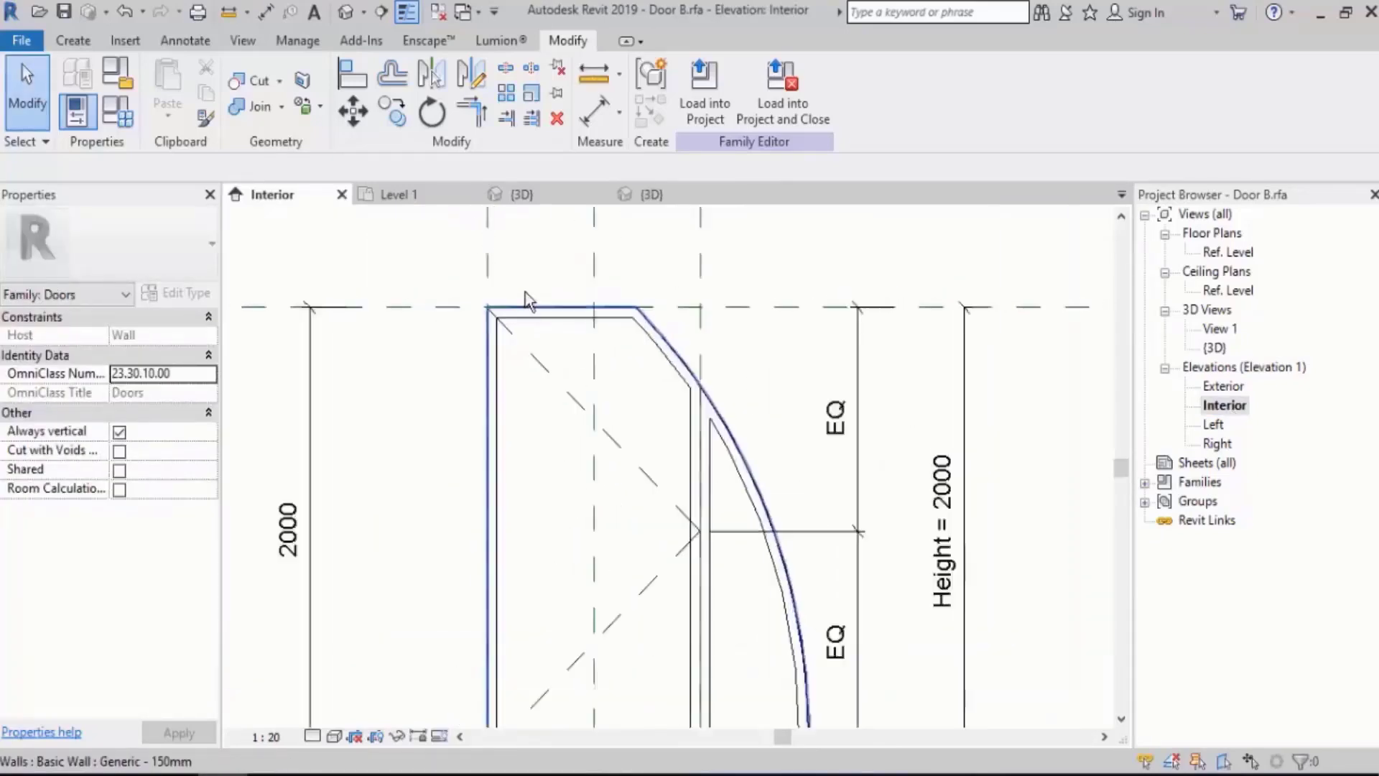
middle_drag(478, 329, 490, 352)
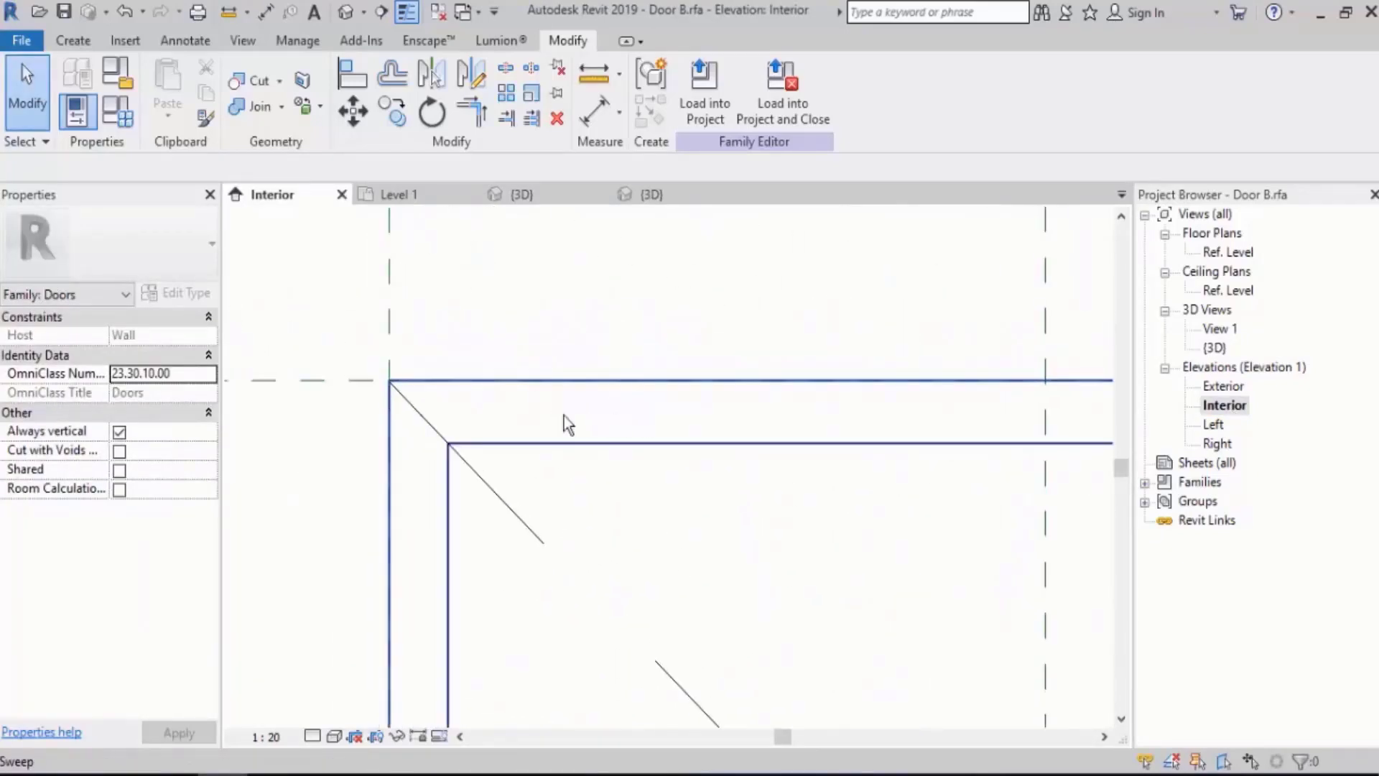
middle_drag(685, 412, 656, 431)
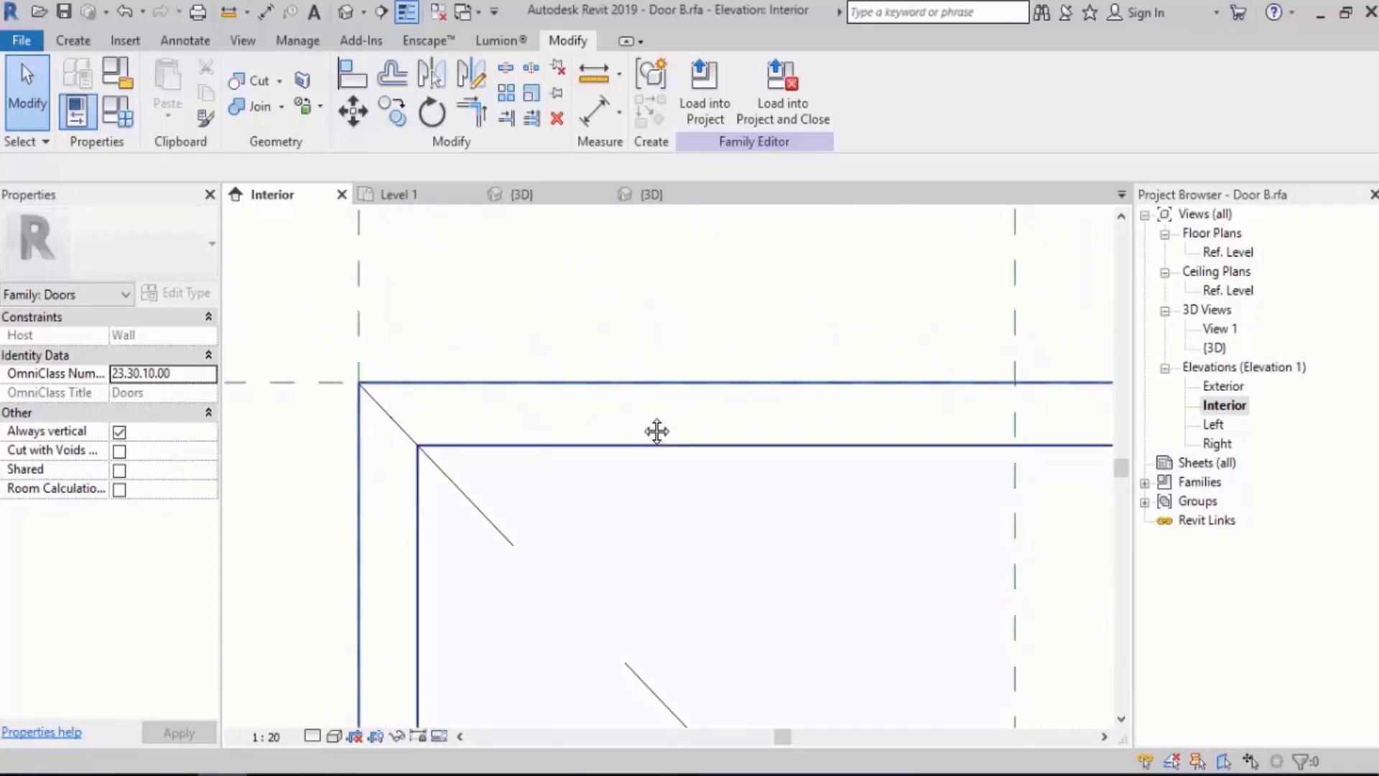
click(343, 16)
shift+middle_drag(564, 375, 656, 561)
scroll(675, 609, up, 5)
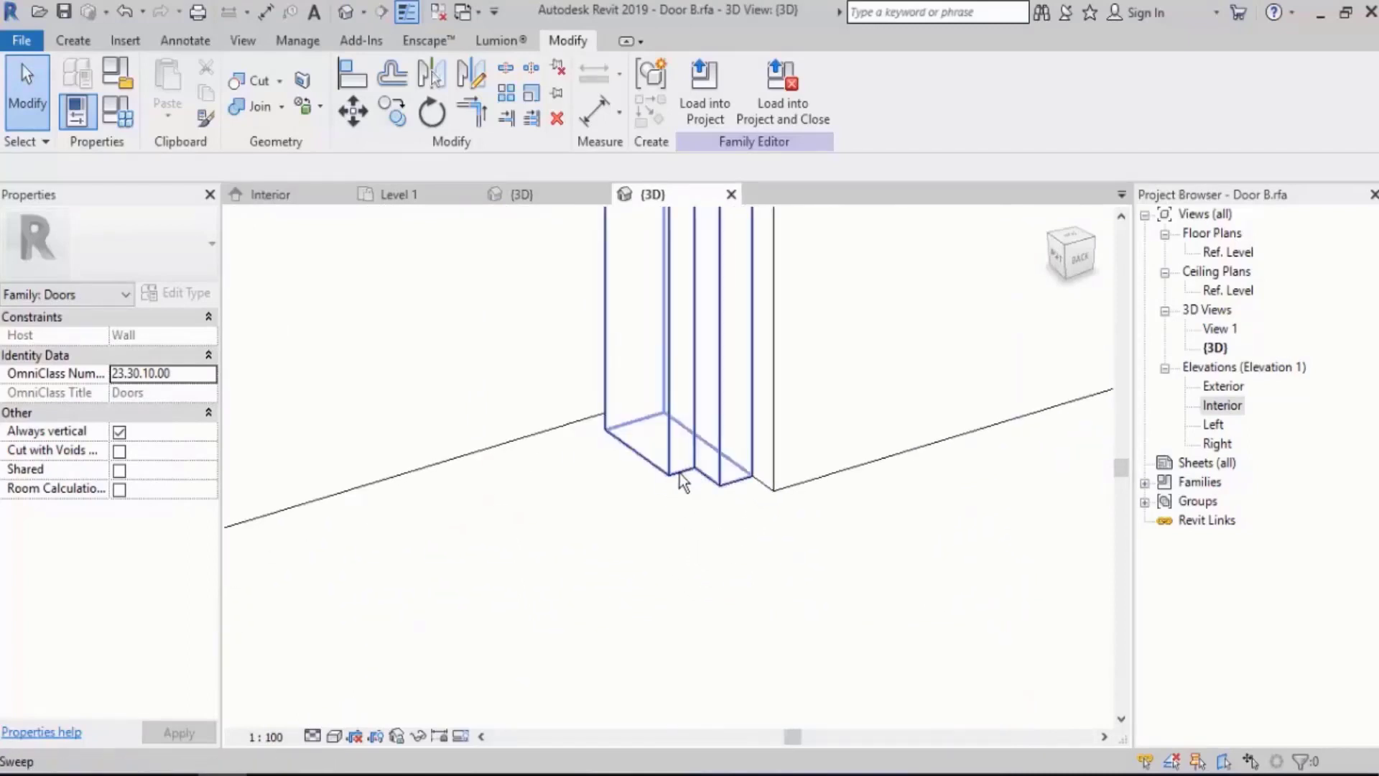
Start an extrusion in the Interior elevation and pick the door frame's rebate lines along both jambs, the head and the slanted edge.
double_click(1222, 406)
scroll(433, 346, up, 4)
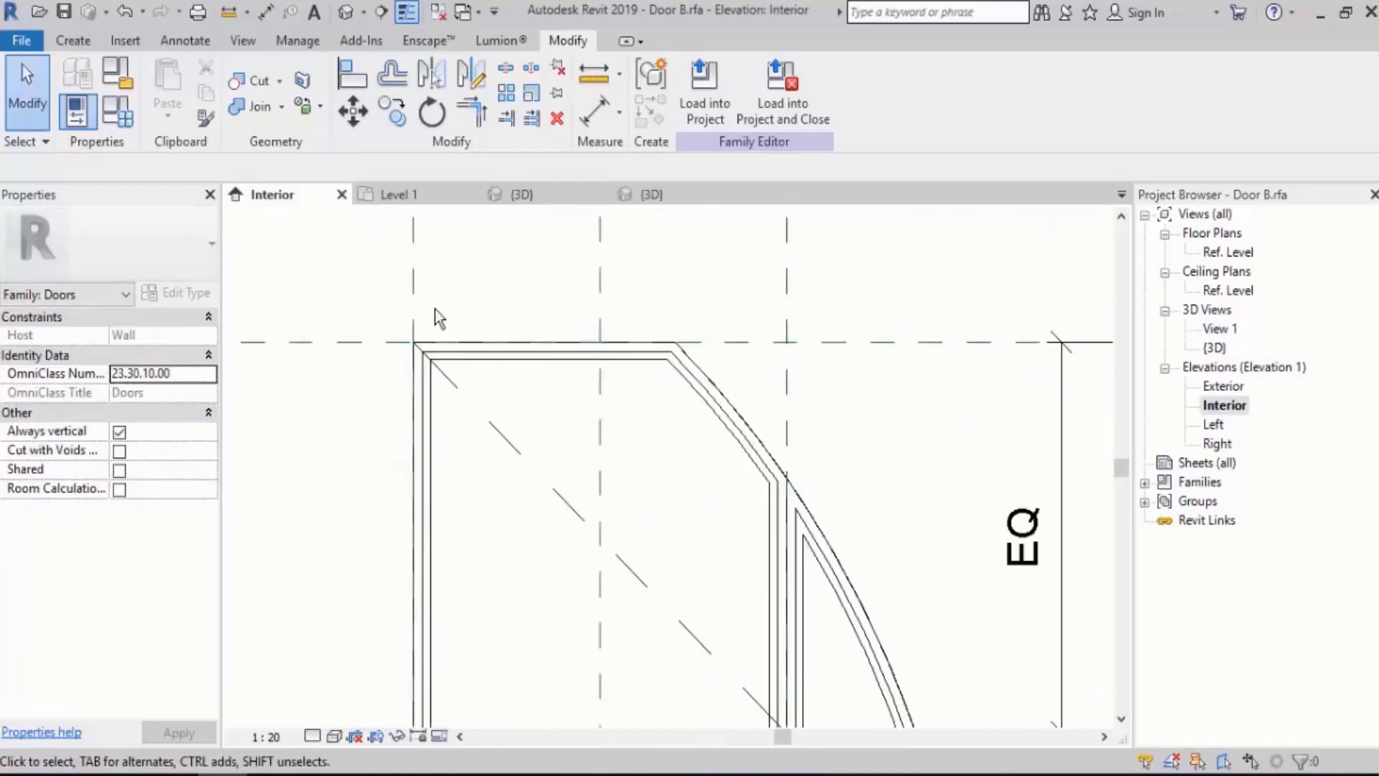
click(72, 40)
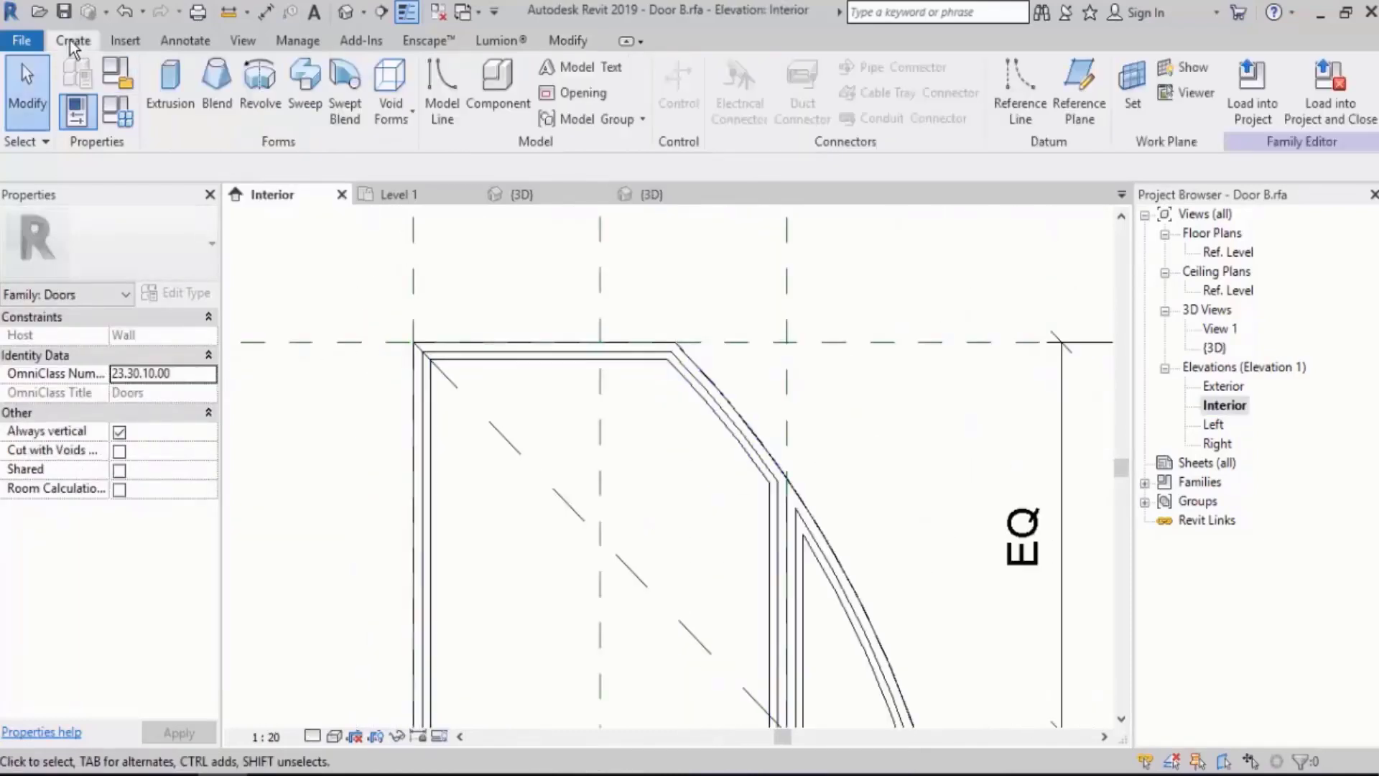
click(171, 93)
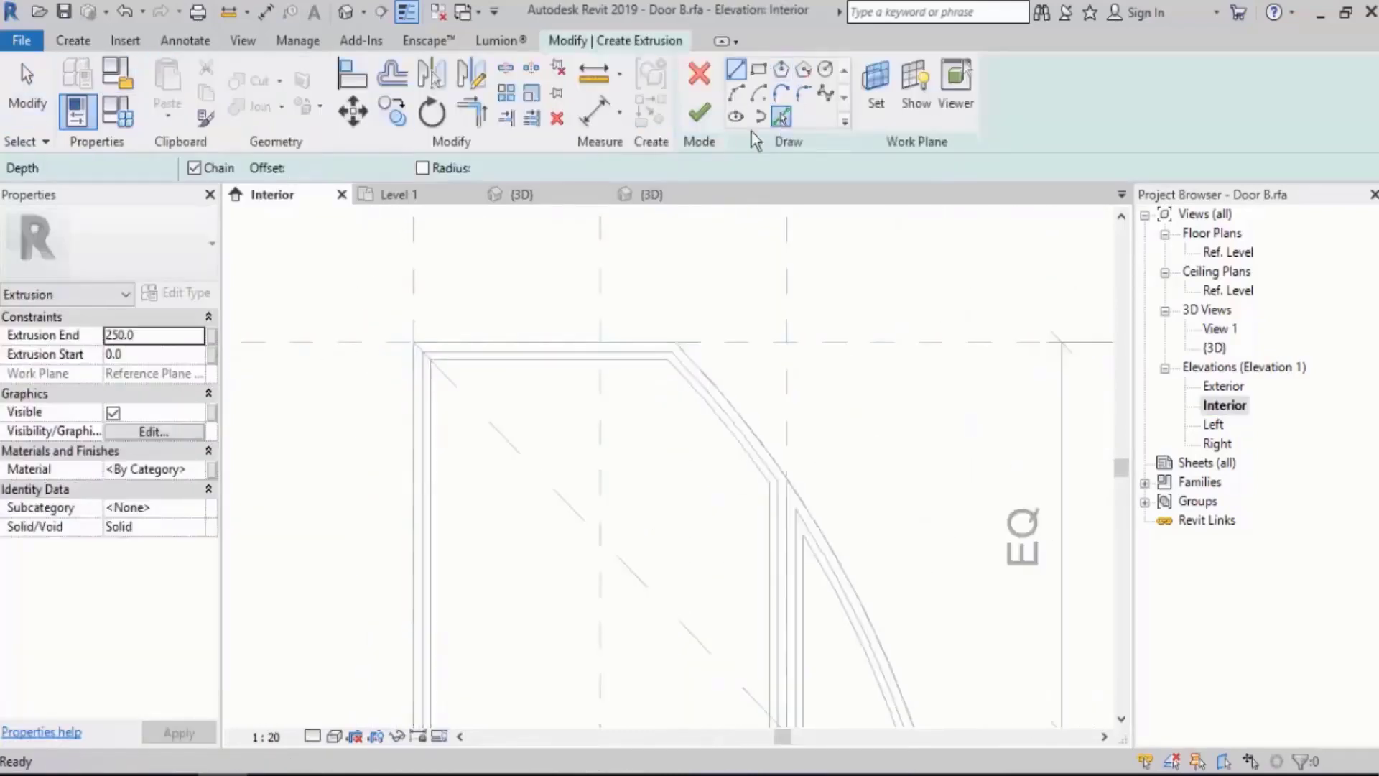
scroll(465, 382, up, 2)
click(459, 363)
click(531, 317)
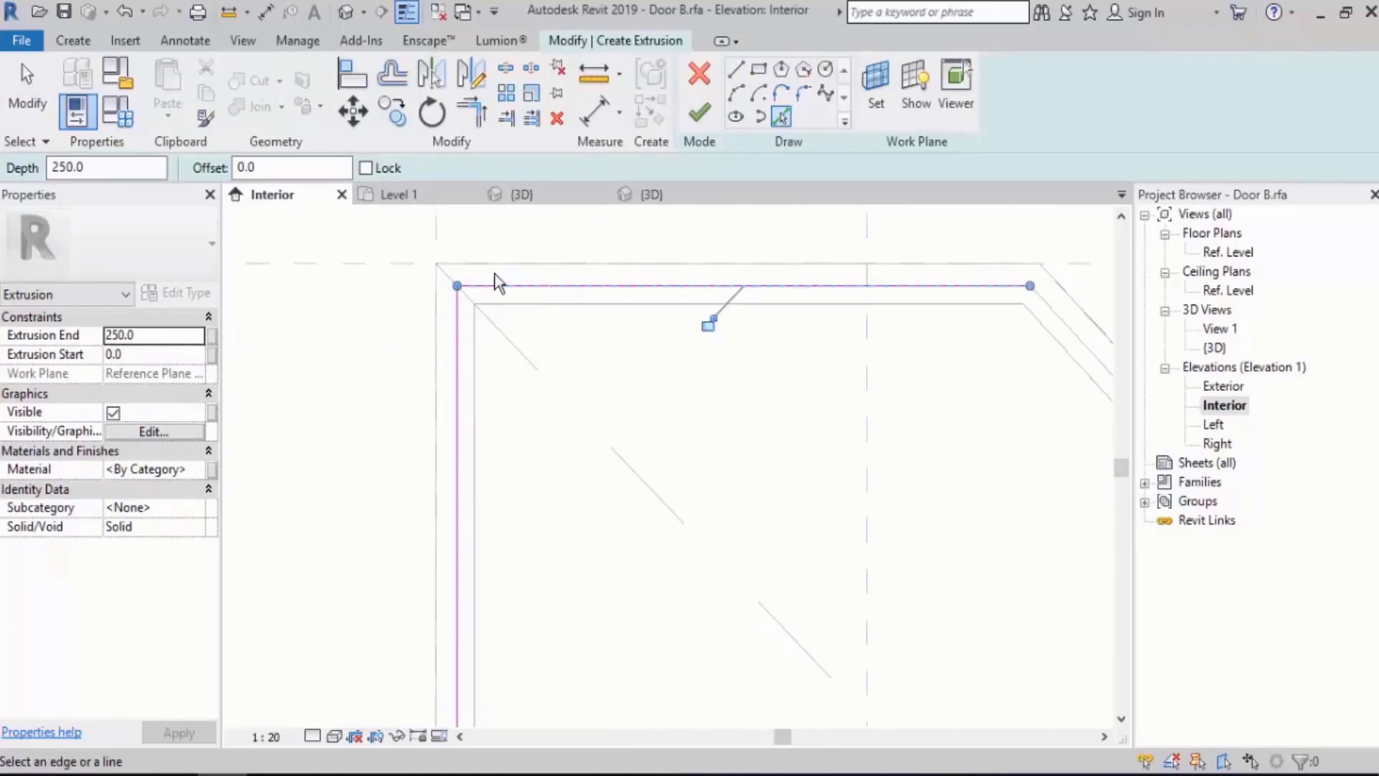
scroll(819, 370, up, 1)
click(867, 325)
scroll(876, 341, down, 4)
middle_drag(950, 470, 872, 421)
scroll(864, 430, up, 3)
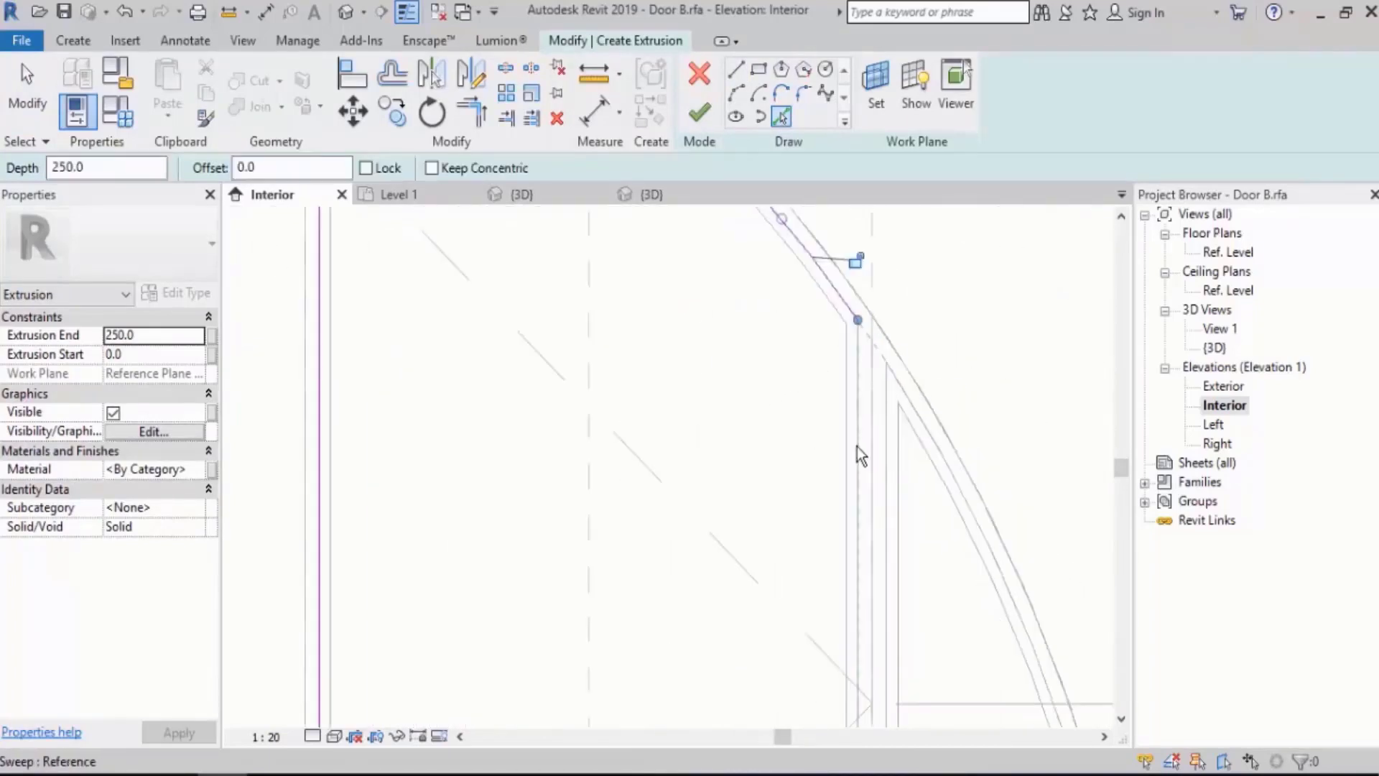
click(856, 440)
Close the door panel outline with the Ref. Level line trimmed to both jamb lines, and finish the extrusion.
scroll(847, 400, down, 4)
scroll(740, 711, up, 3)
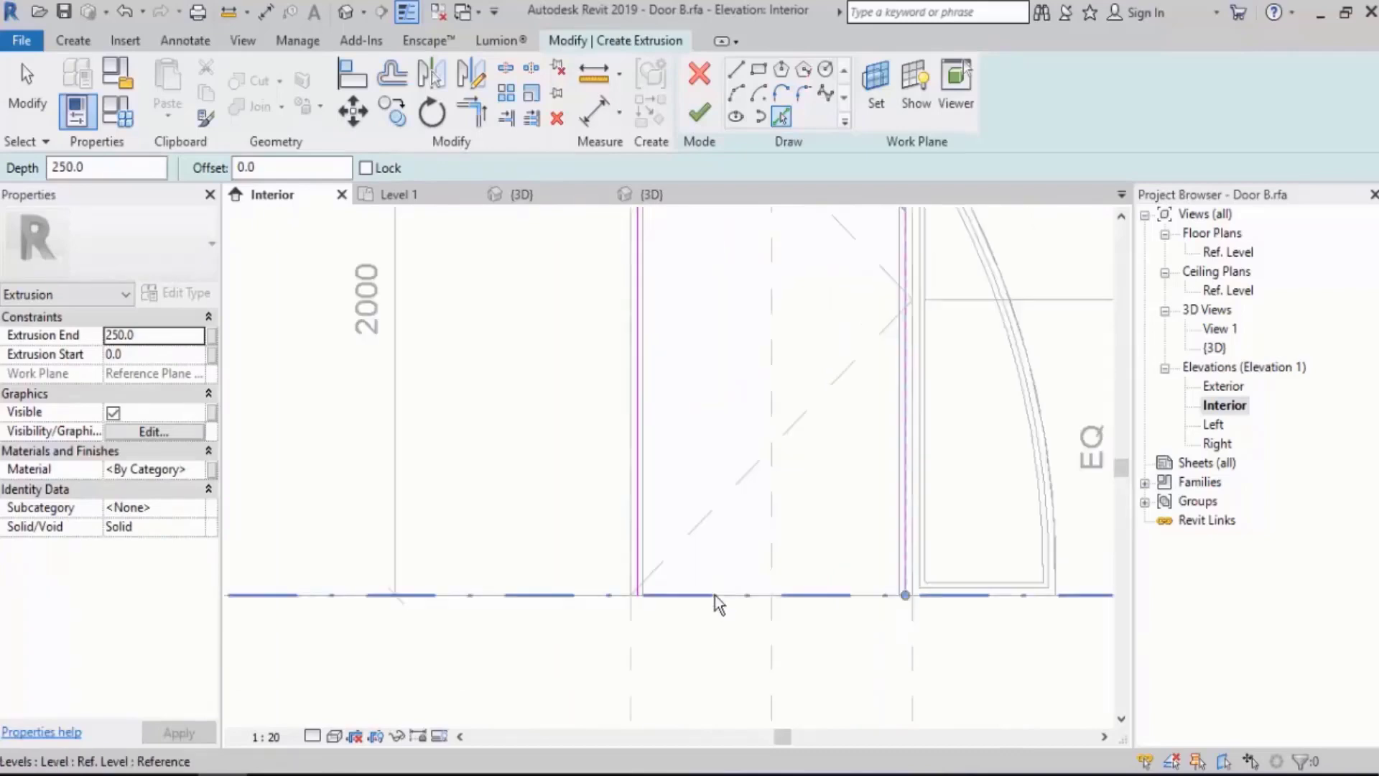
click(714, 594)
scroll(614, 583, down, 2)
key(t)
key(r)
scroll(467, 668, down, 1)
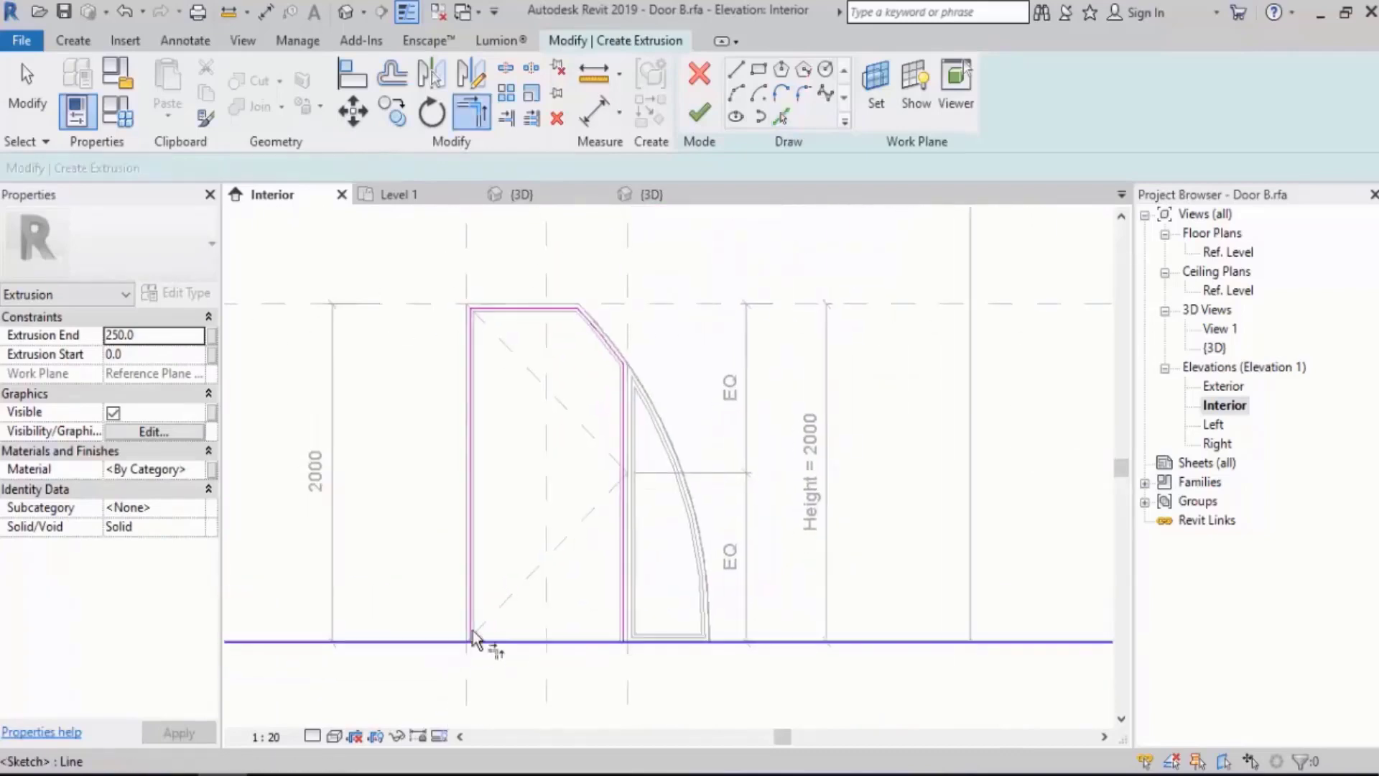
click(489, 639)
click(596, 641)
click(624, 617)
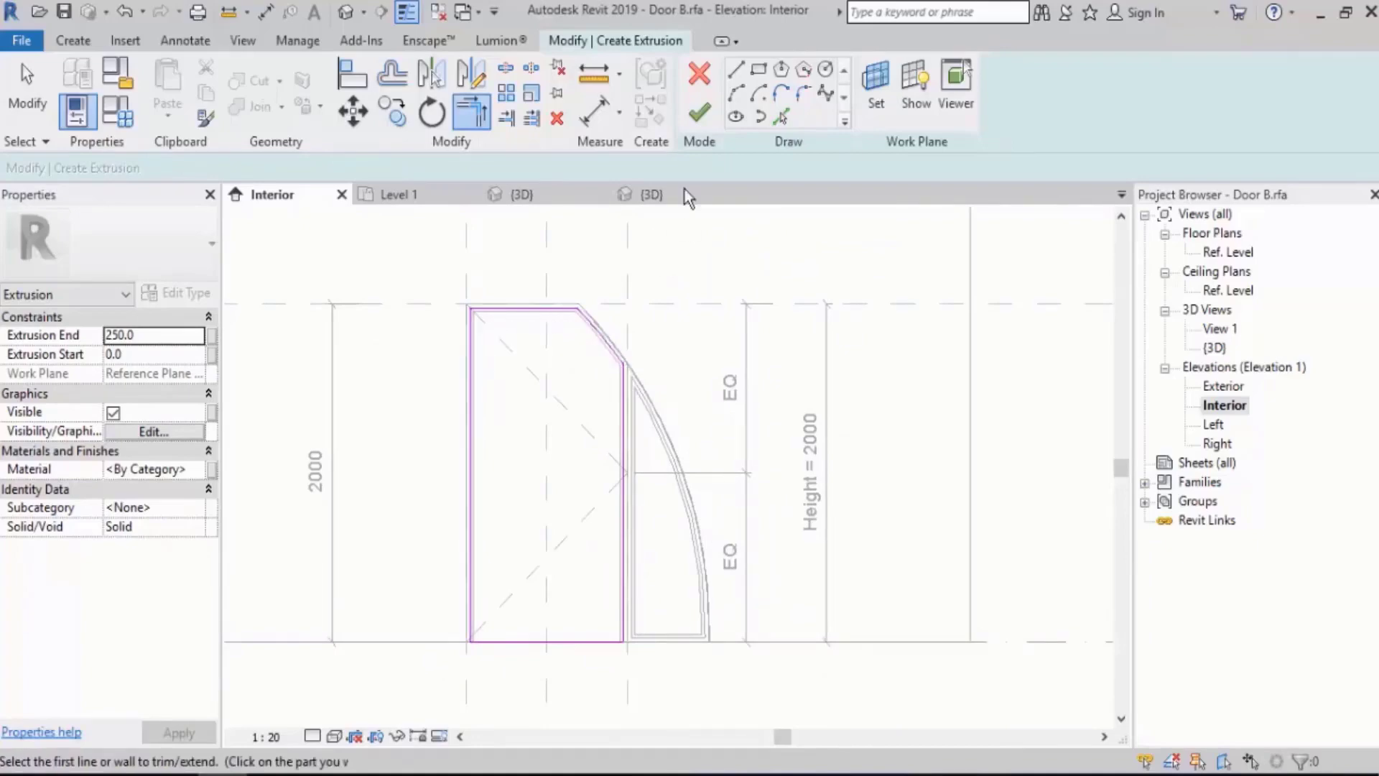
key(Escape)
click(699, 113)
key(Escape)
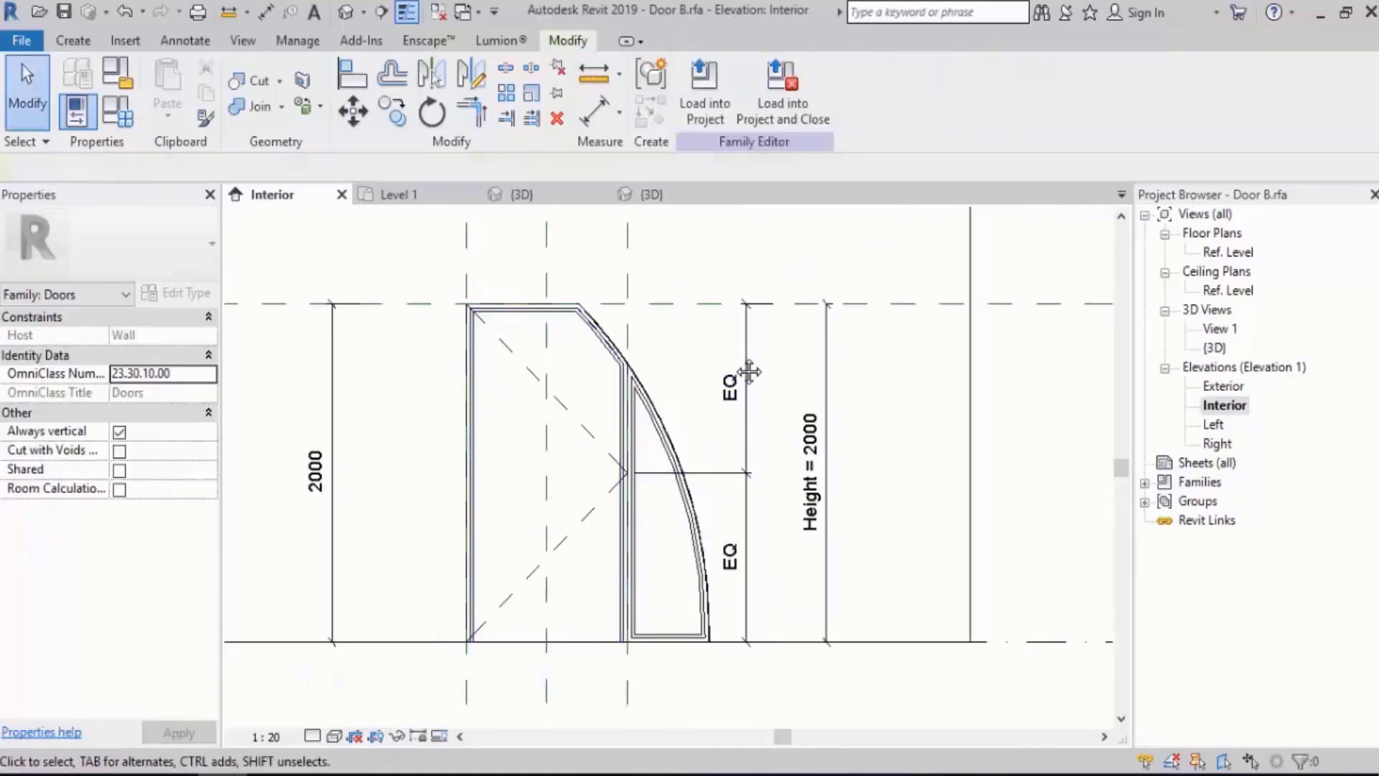
Create a second extrusion for the curved sidelight from the rebate lines of its vertical, arched and bottom frame edges.
click(85, 42)
click(171, 86)
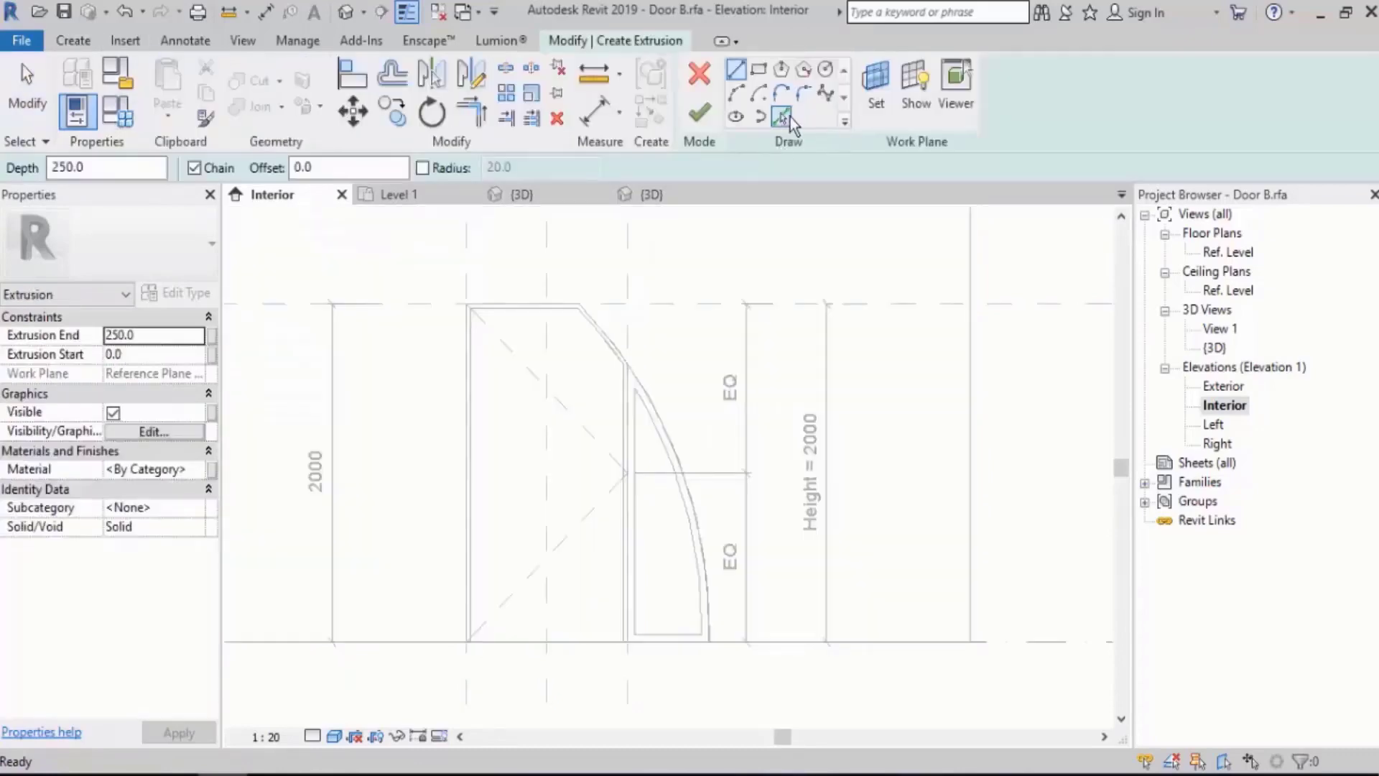
scroll(678, 442, up, 5)
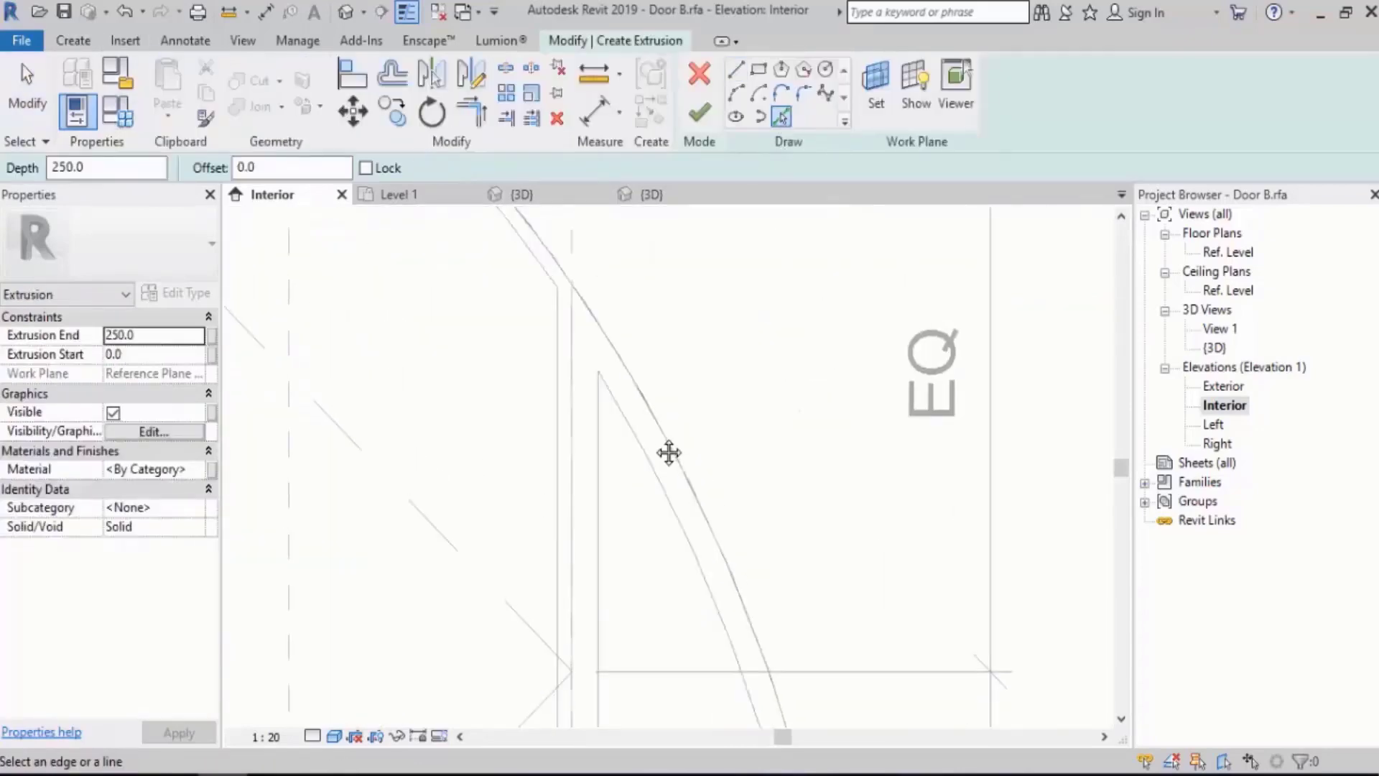
click(586, 395)
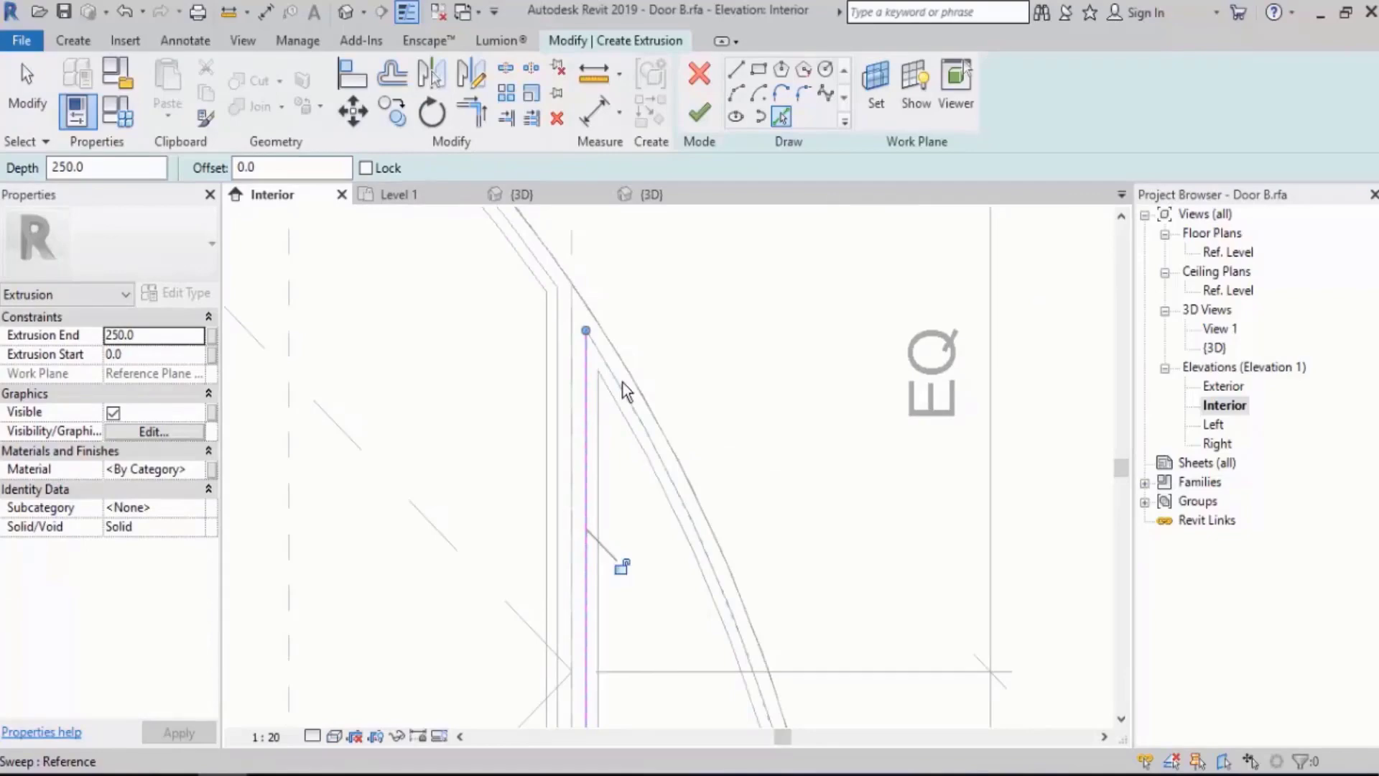
click(627, 392)
scroll(699, 288, down, 4)
scroll(647, 610, up, 3)
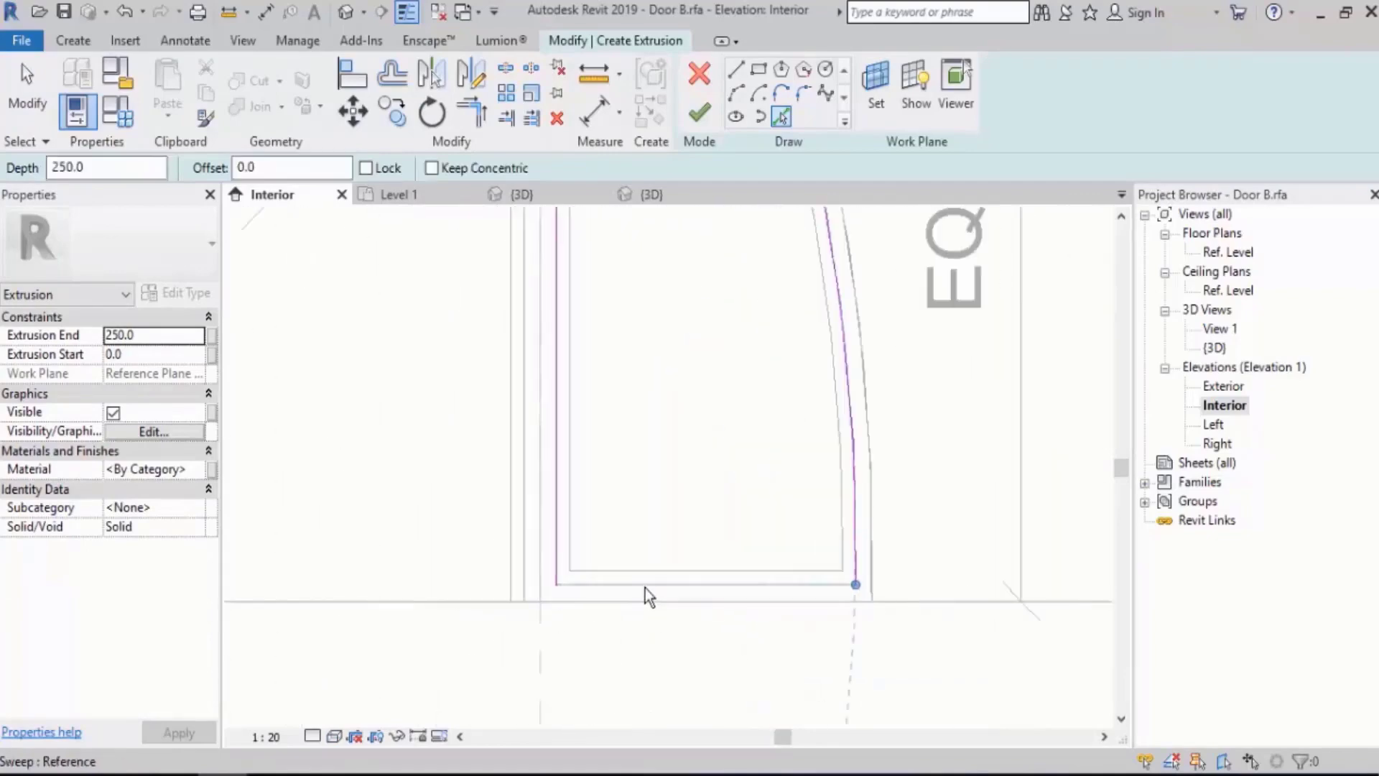
click(645, 588)
scroll(678, 522, down, 3)
middle_drag(748, 364, 746, 431)
click(694, 111)
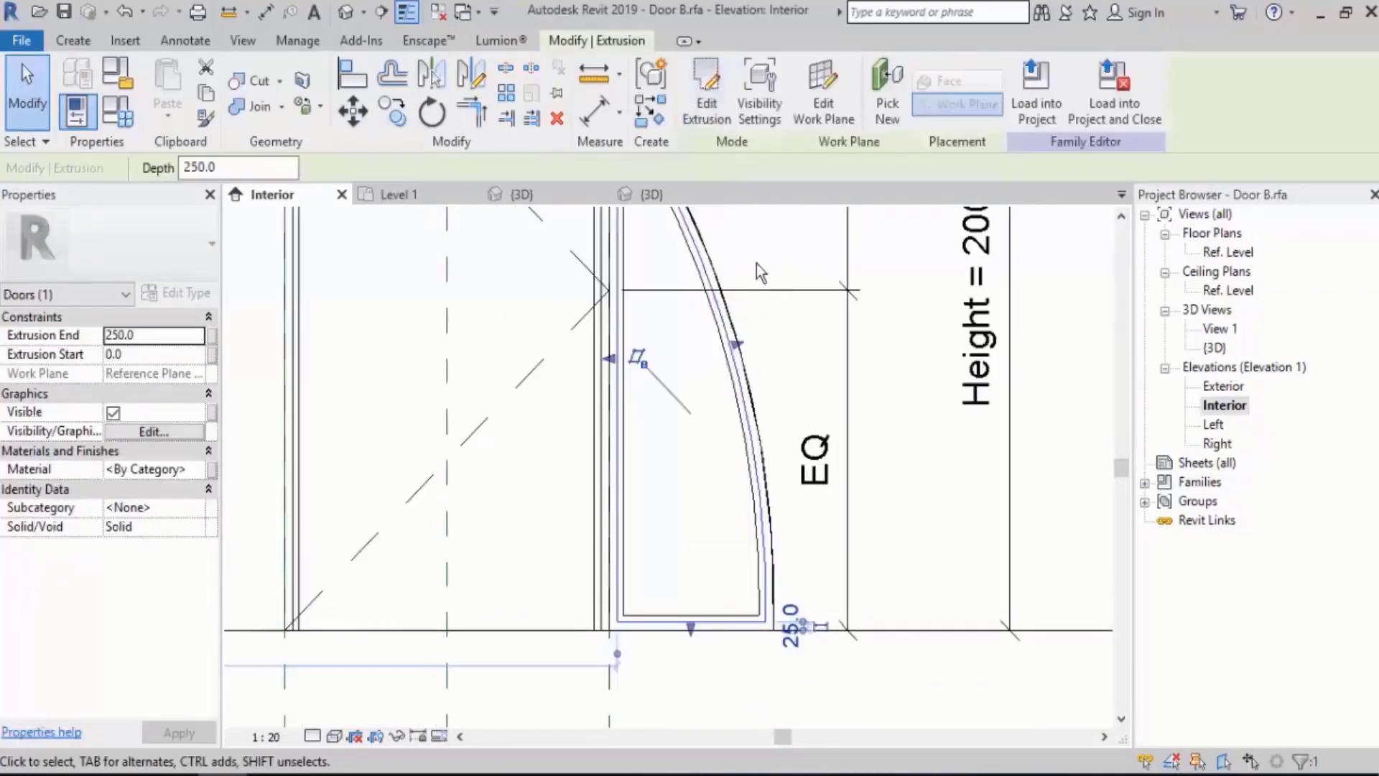
middle_drag(856, 289, 916, 380)
click(919, 378)
In the Ref. Level plan, stretch the door panel extrusion's wall-side face to the frame's rebate, giving an Extrusion Start of -95.
double_click(1225, 253)
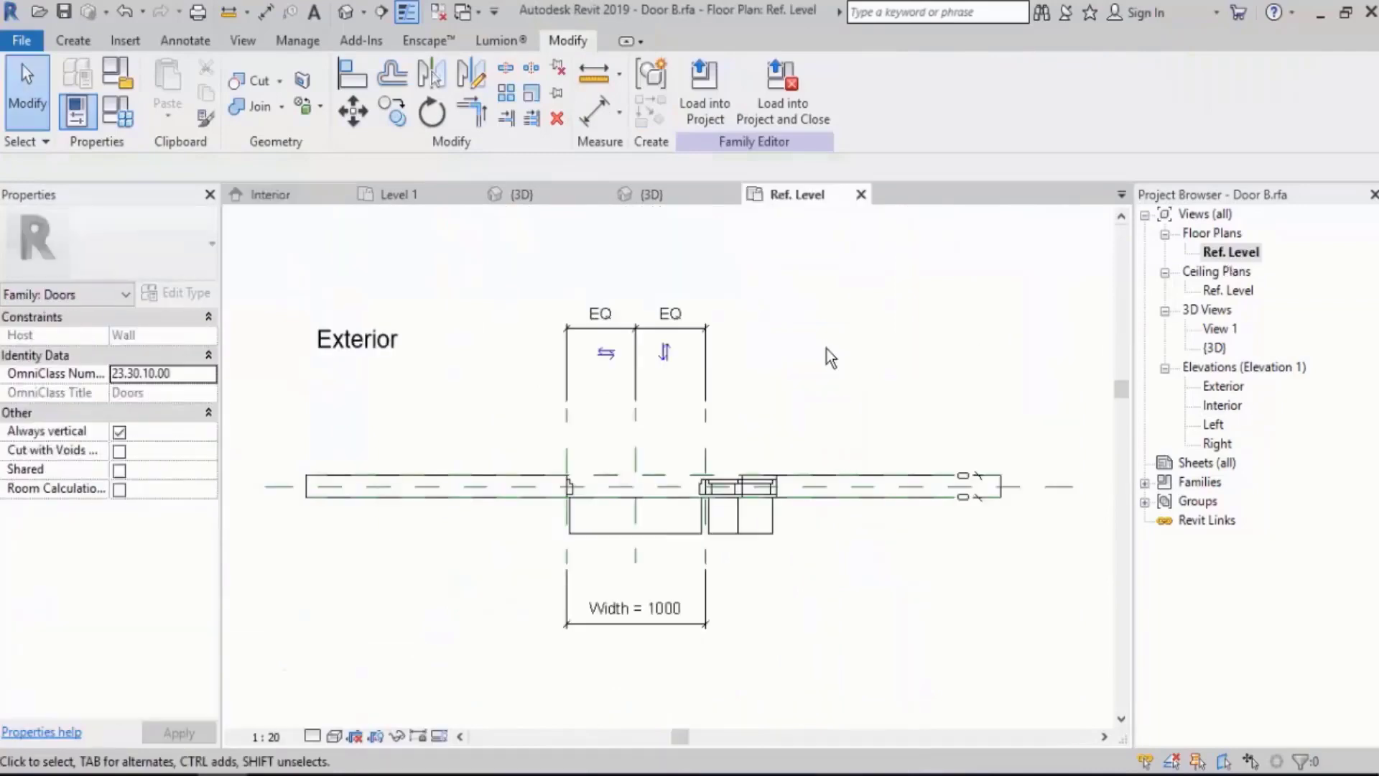
scroll(647, 549, up, 3)
scroll(546, 446, up, 2)
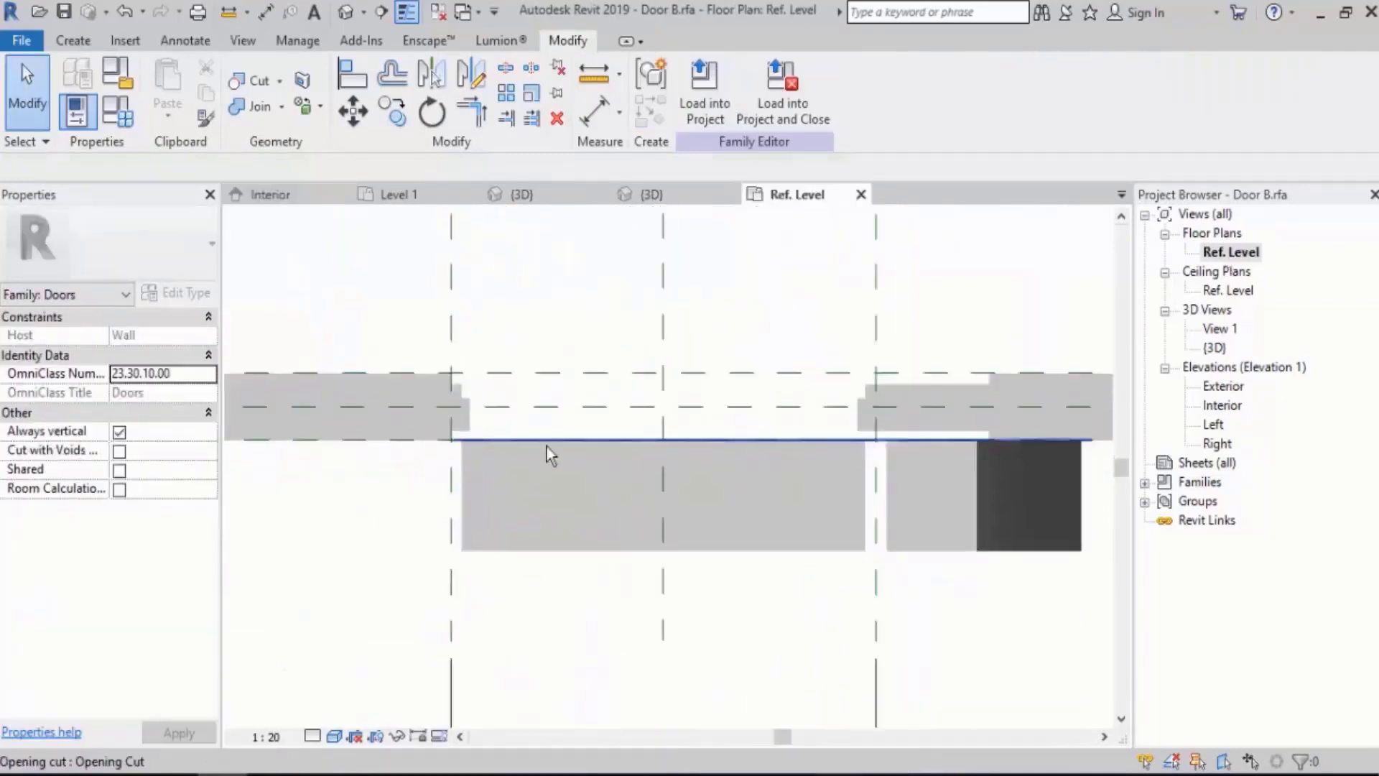
scroll(546, 446, up, 1)
click(572, 506)
scroll(715, 501, up, 2)
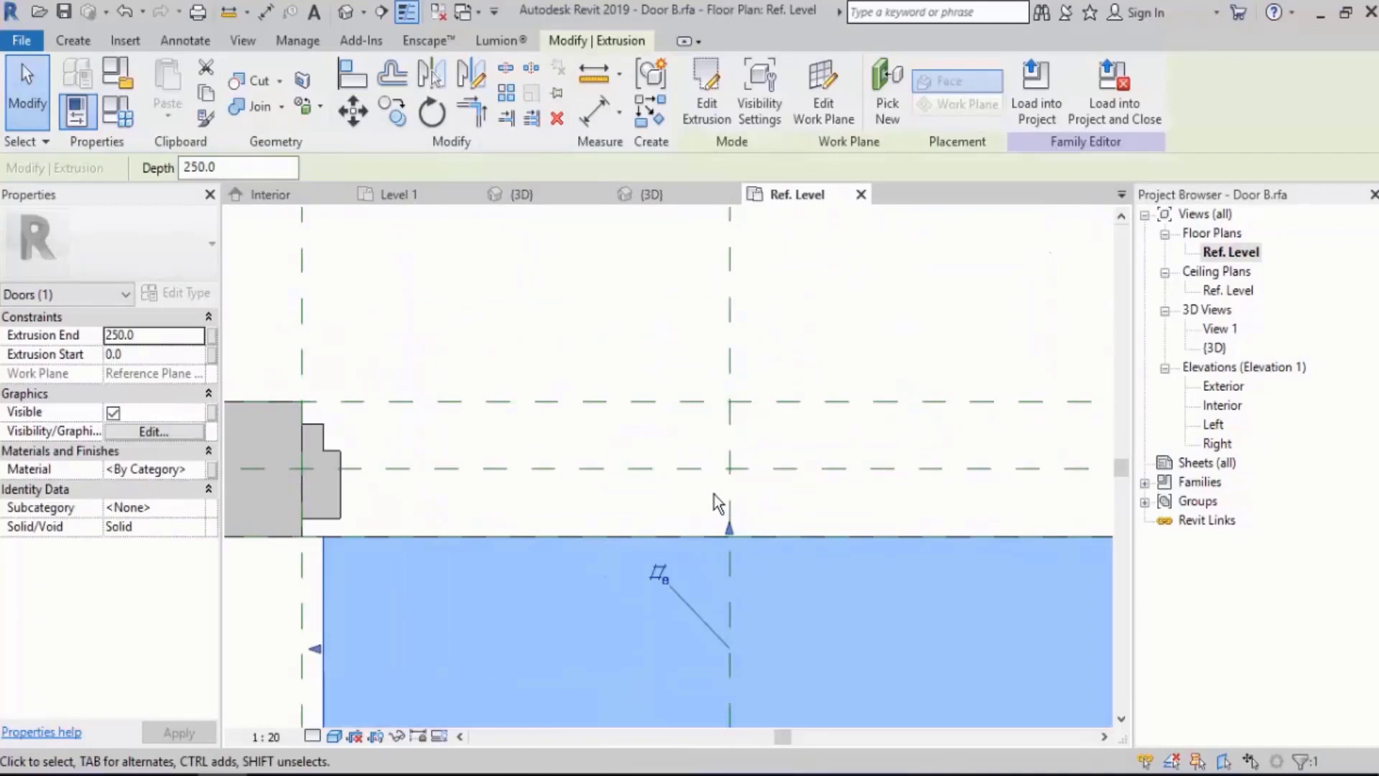
scroll(636, 448, up, 2)
middle_drag(636, 448, 742, 509)
scroll(662, 485, down, 3)
click(781, 552)
click(716, 582)
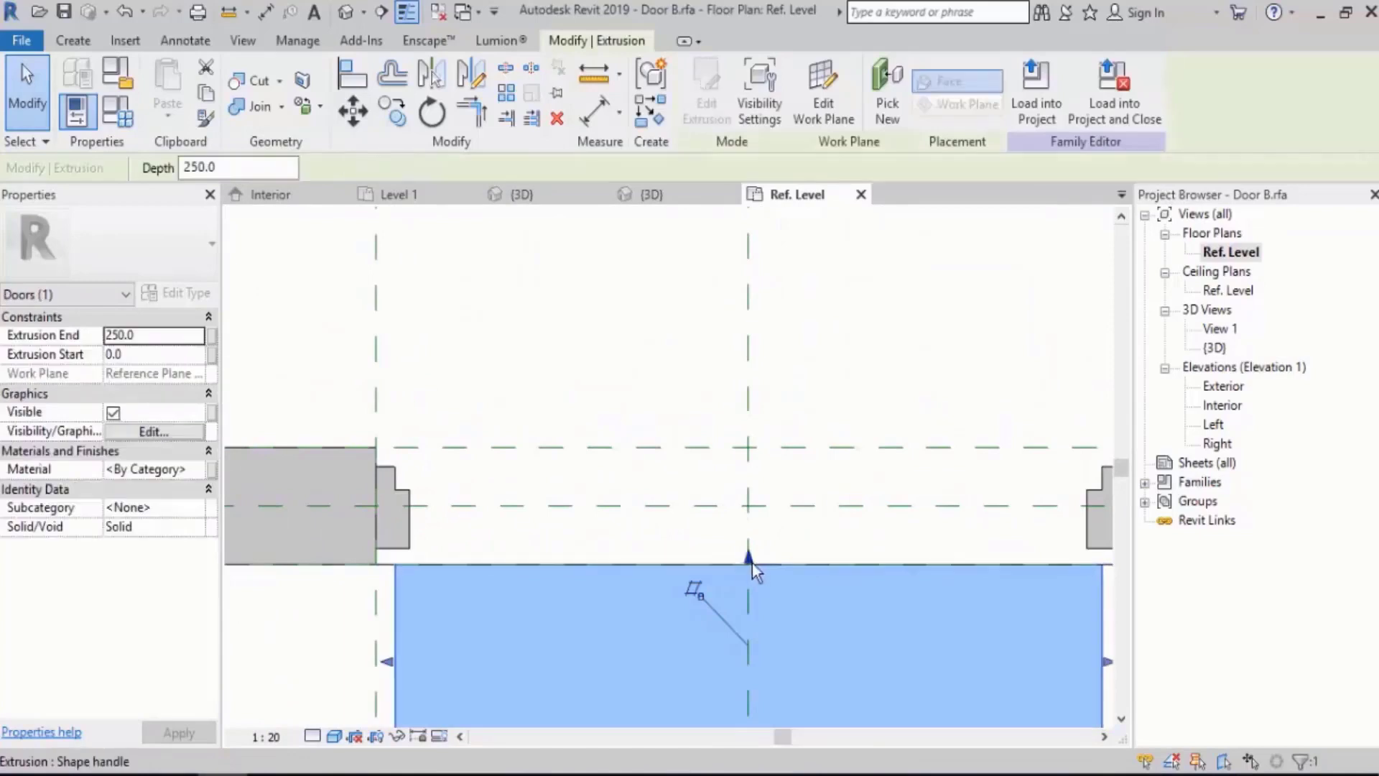
drag(752, 563, 749, 491)
scroll(647, 364, down, 2)
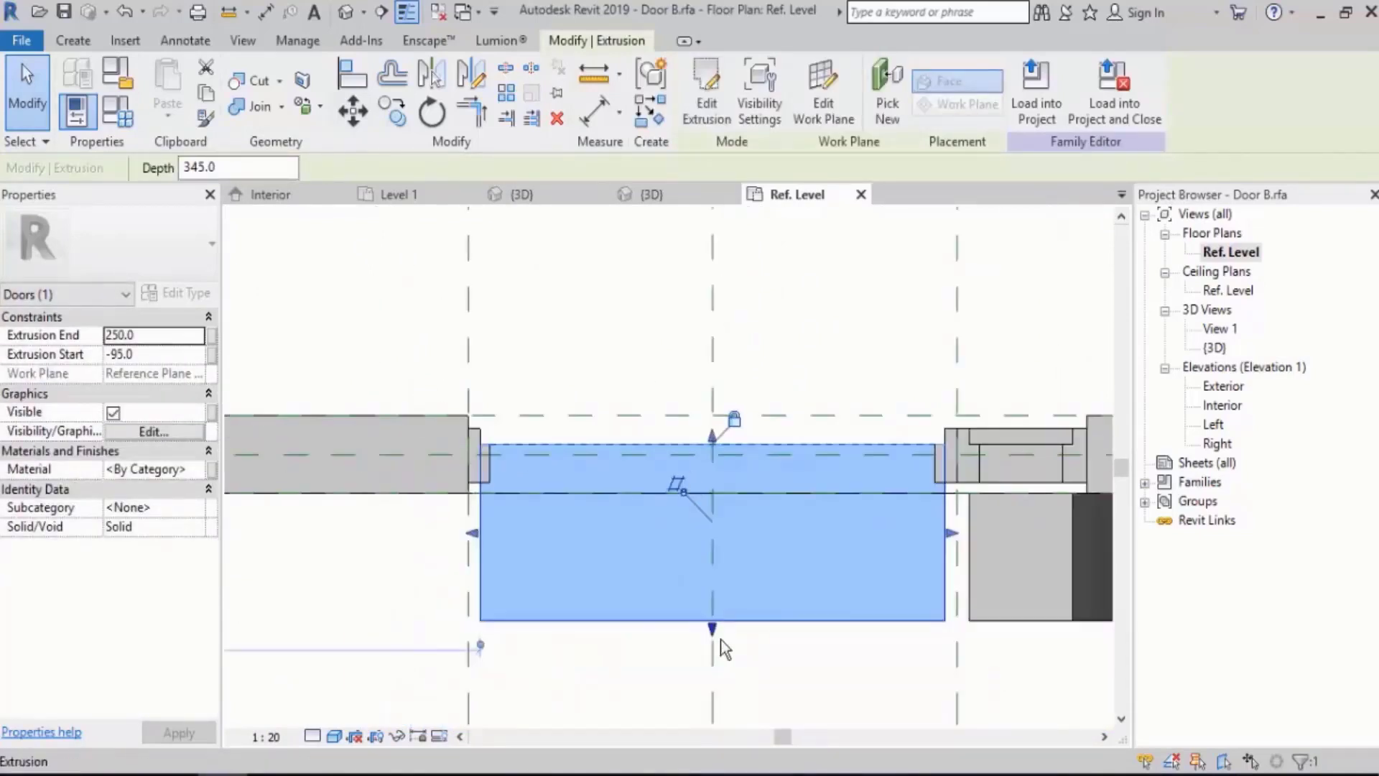
Stretch the door panel extrusion's outer face back into the frame's rebate, giving an Extrusion End of -108.7.
drag(712, 630, 739, 463)
scroll(694, 420, up, 3)
click(586, 322)
Stretch both faces of the curved sidelight extrusion into its frame, giving an Extrusion Start of -95 and an Extrusion End of -108.7.
scroll(585, 325, down, 2)
middle_drag(808, 420, 486, 427)
middle_drag(935, 534, 735, 507)
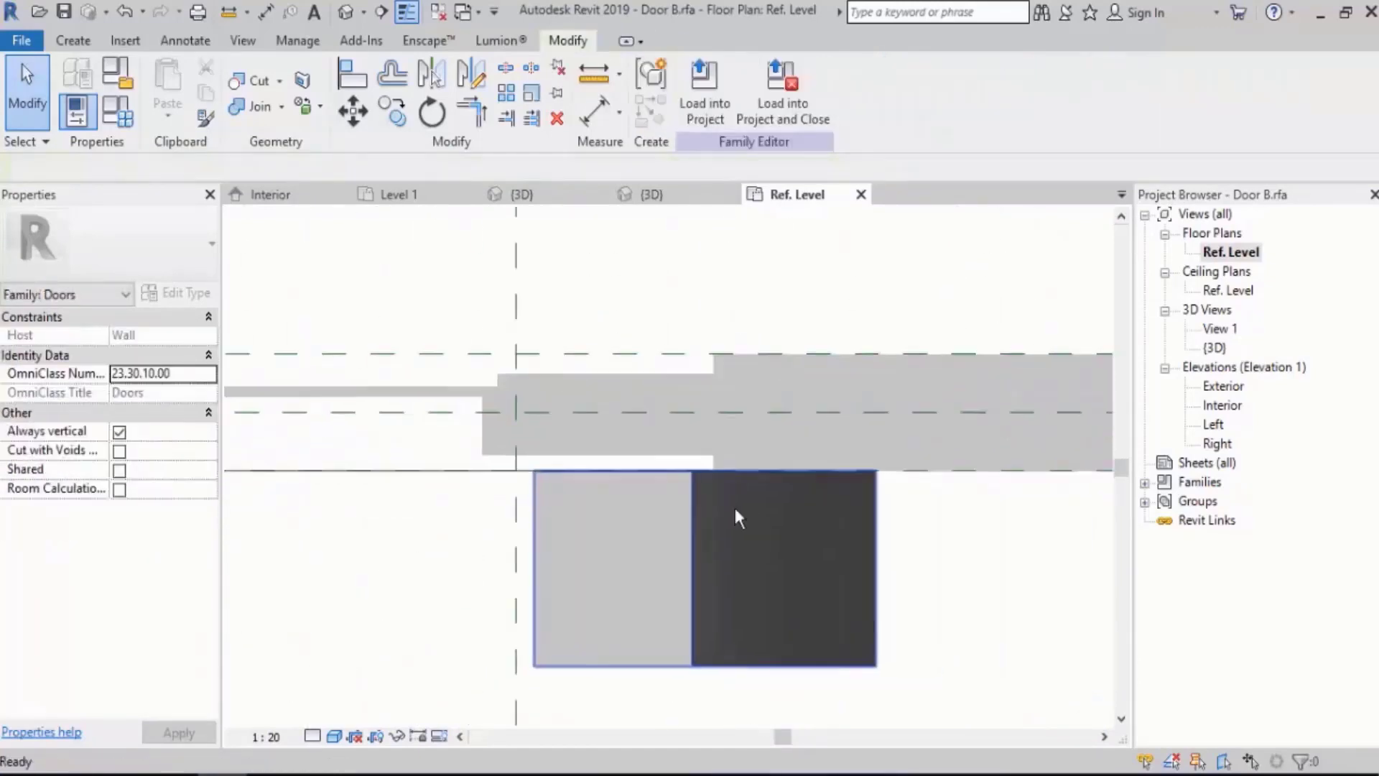
click(735, 507)
scroll(723, 481, up, 2)
drag(722, 478, 727, 358)
scroll(644, 334, down, 2)
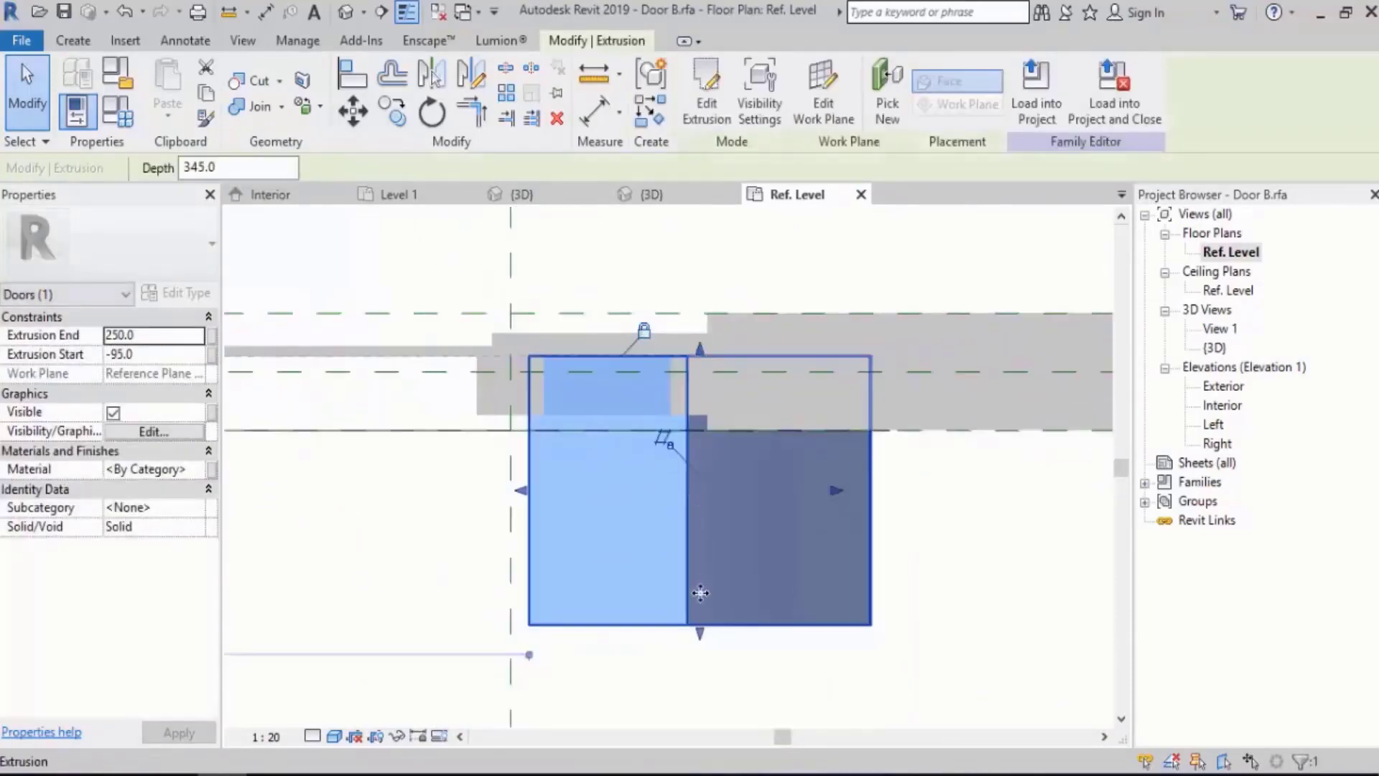
drag(700, 632, 688, 343)
click(579, 261)
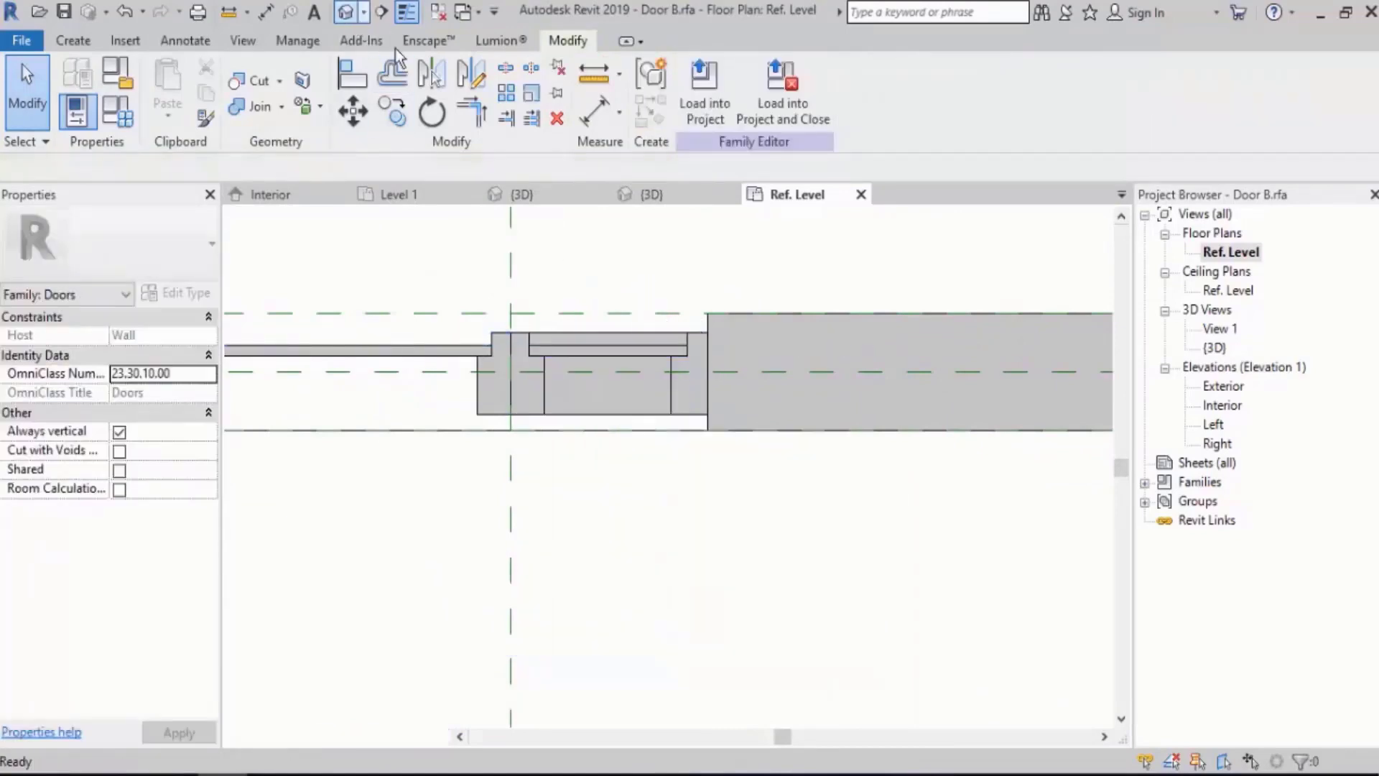
In the 3D view, open the material choices for both door frame sweeps and duplicate the Default material as "wood d".
click(651, 194)
scroll(799, 394, up, 4)
scroll(801, 403, down, 5)
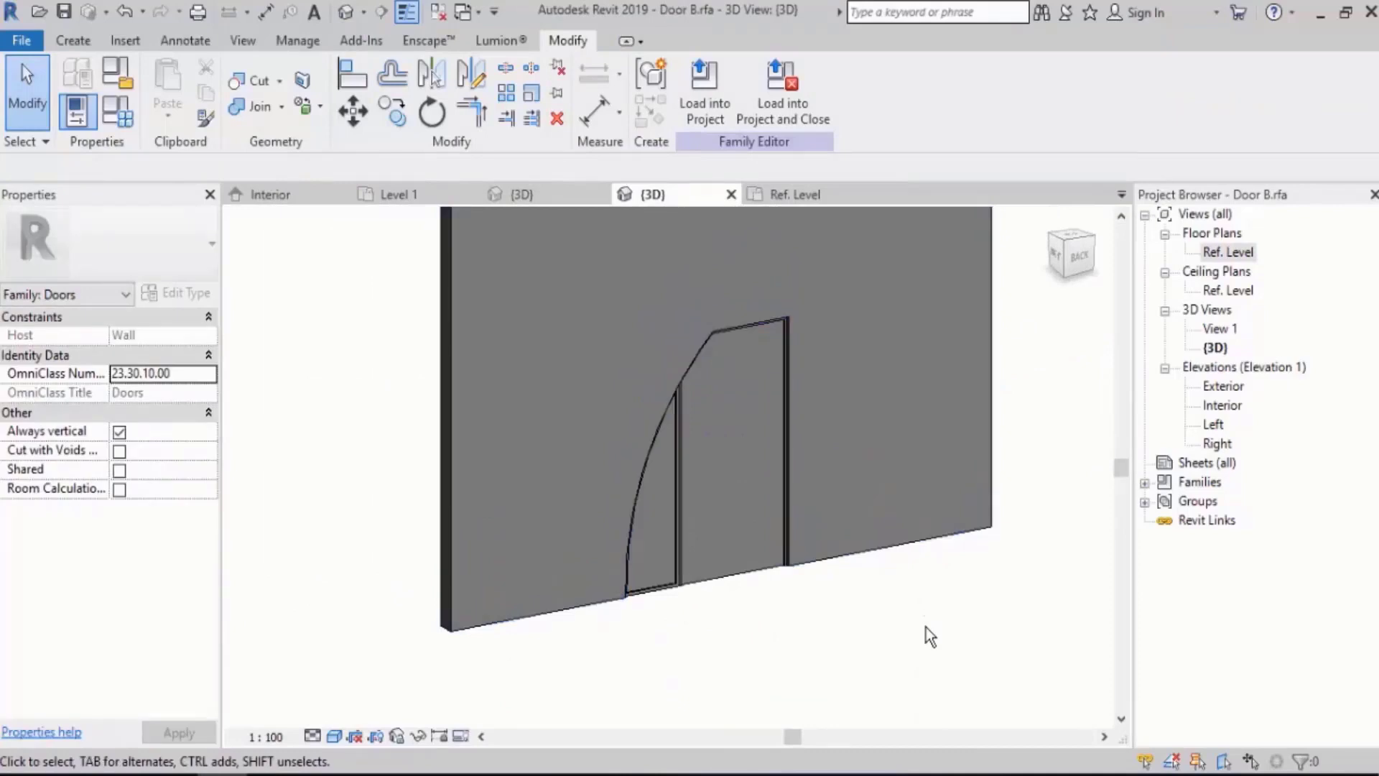
shift+middle_drag(862, 636, 688, 584)
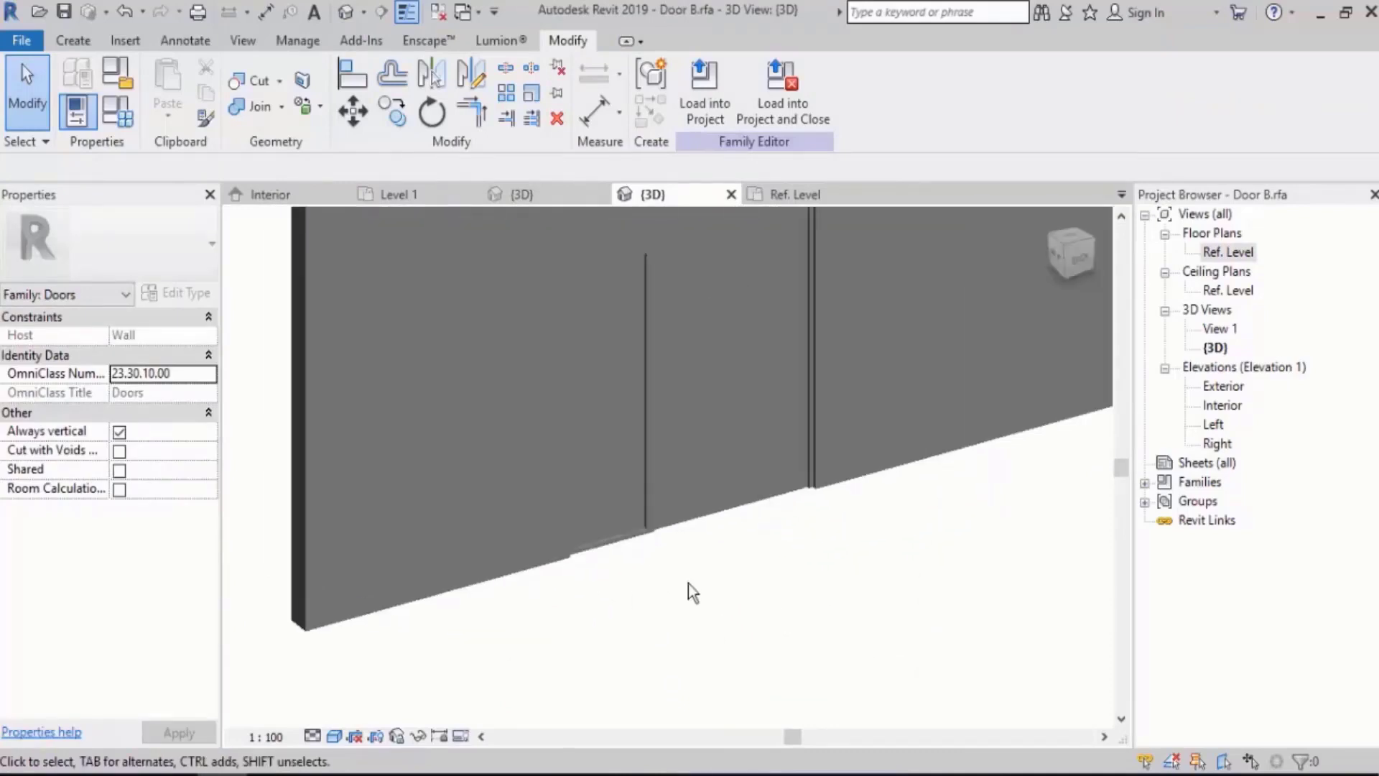
scroll(664, 565, up, 6)
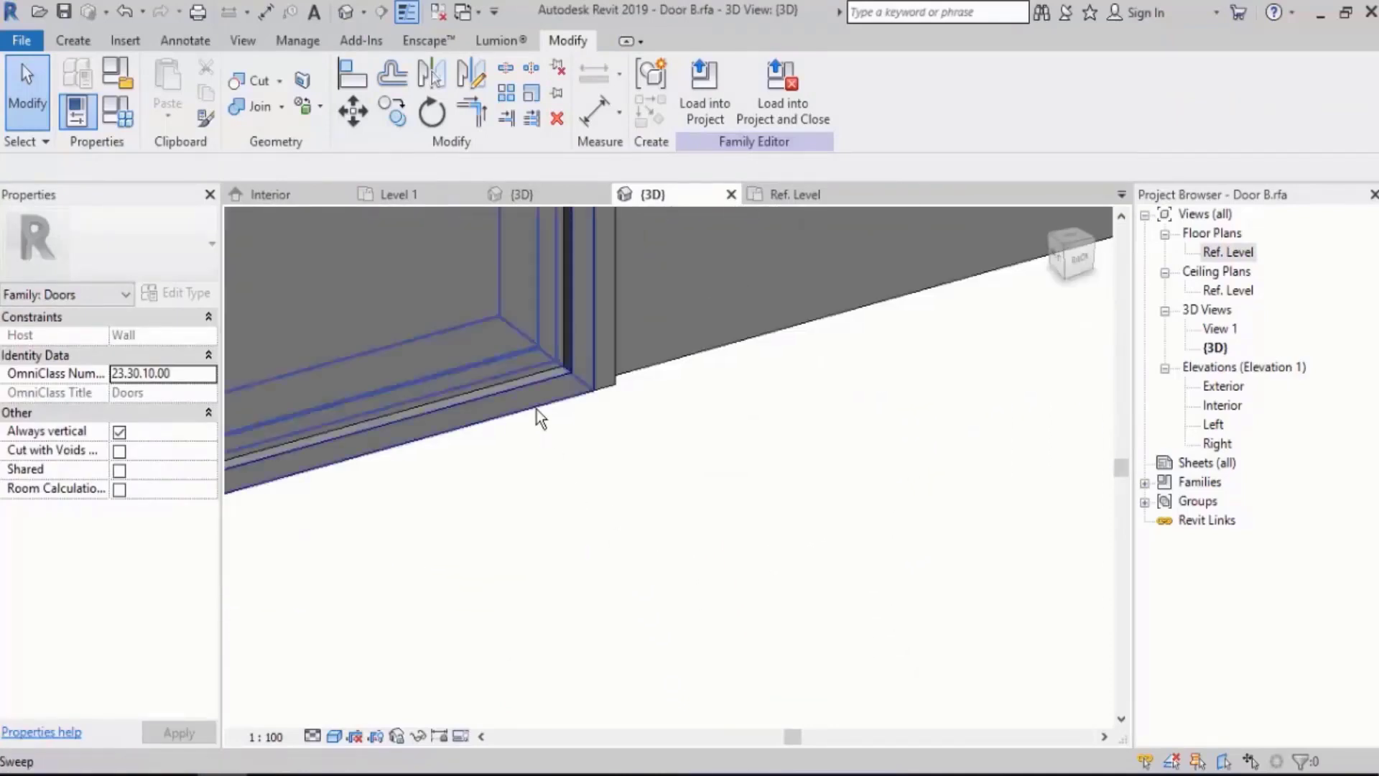
click(537, 410)
ctrl+click(616, 388)
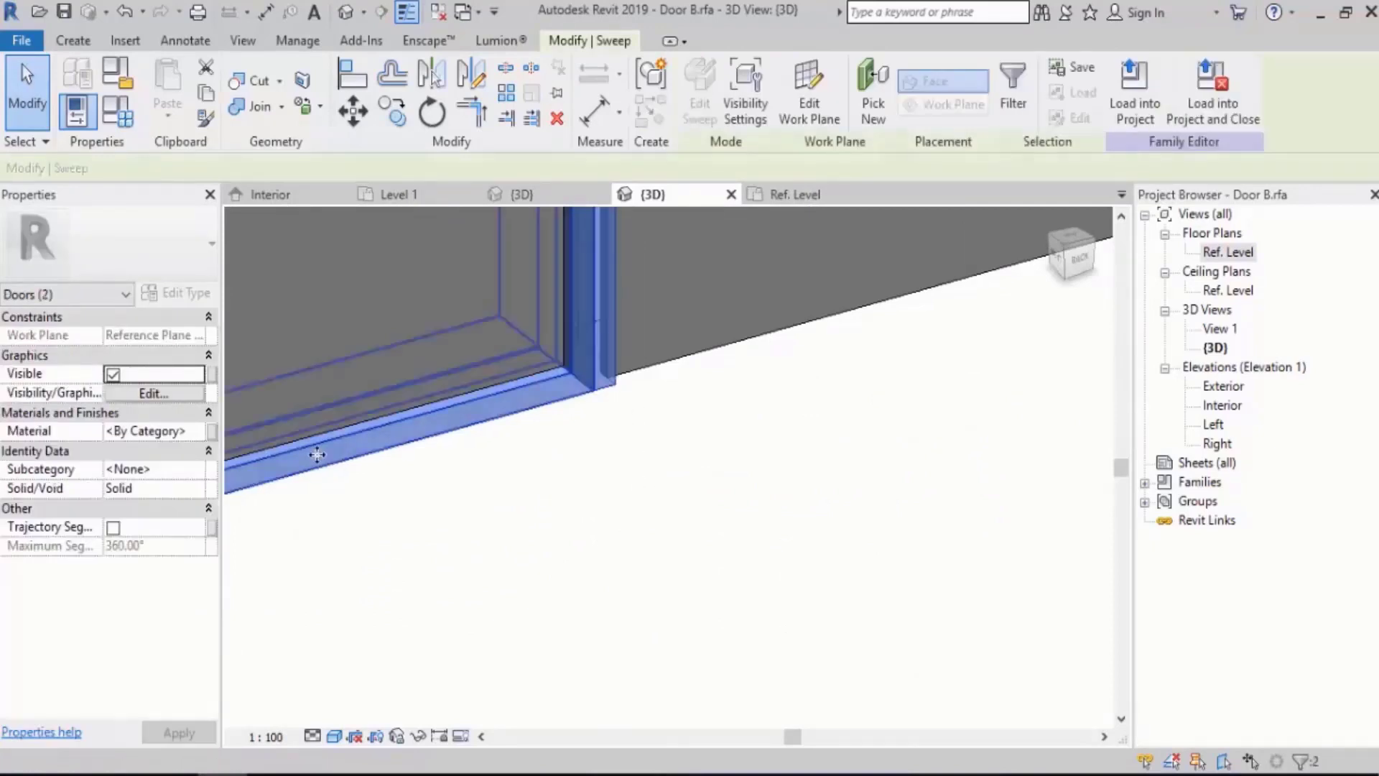
click(197, 433)
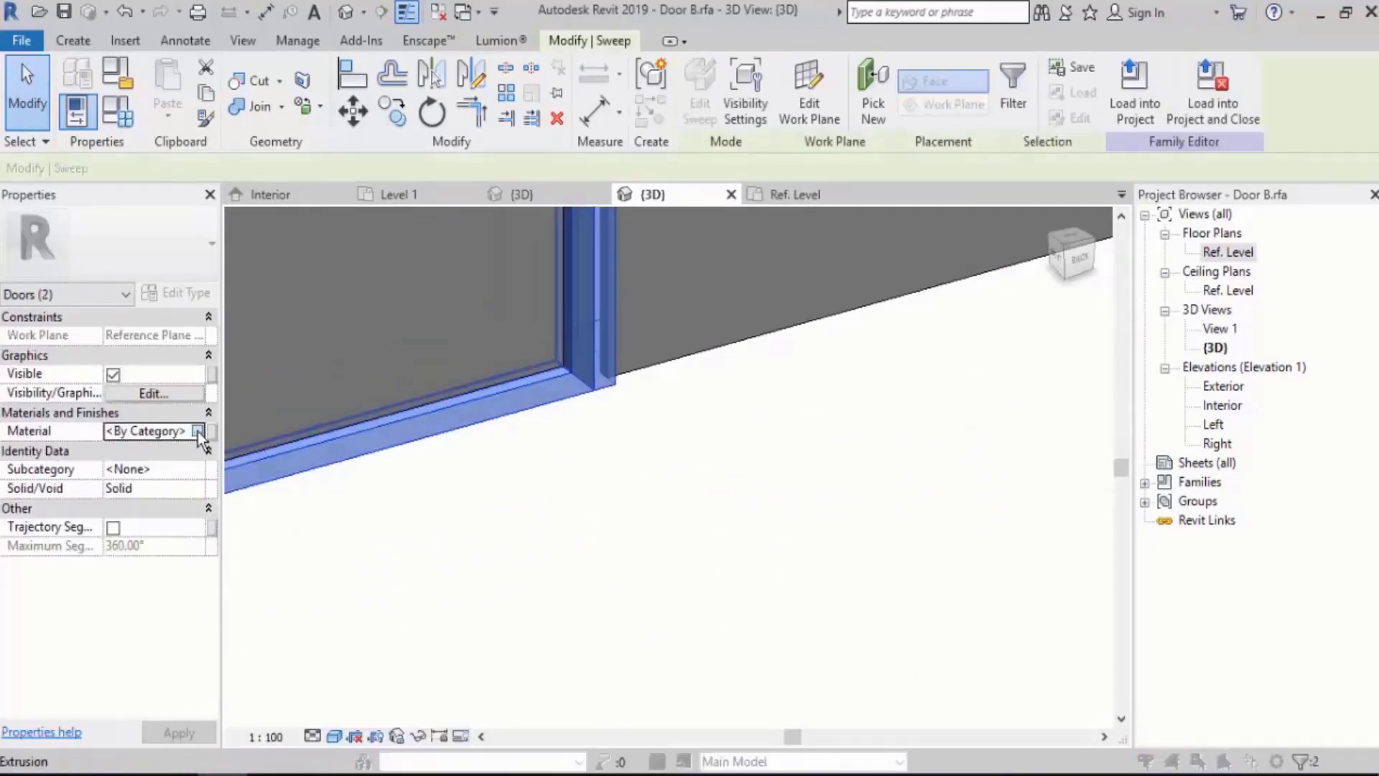
click(197, 431)
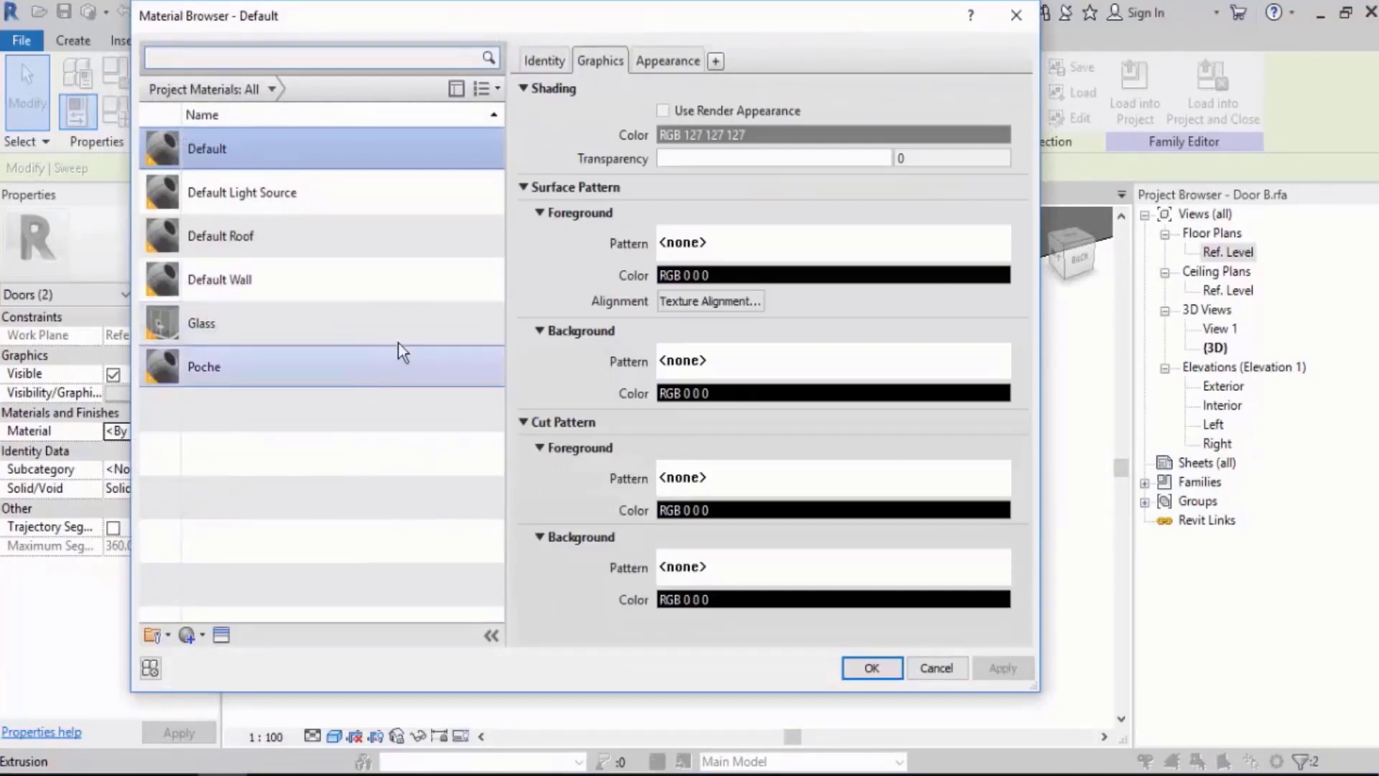
right_click(218, 151)
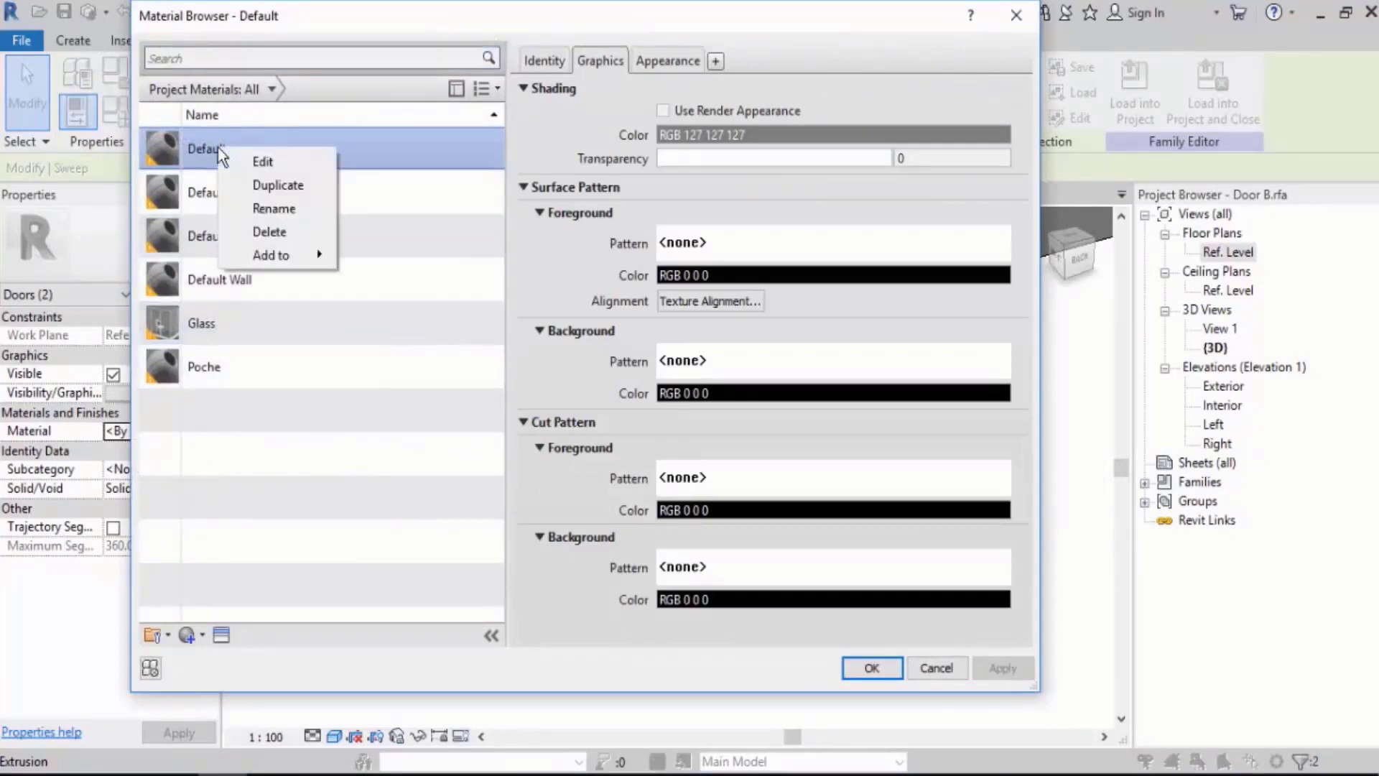
click(271, 187)
text(w)
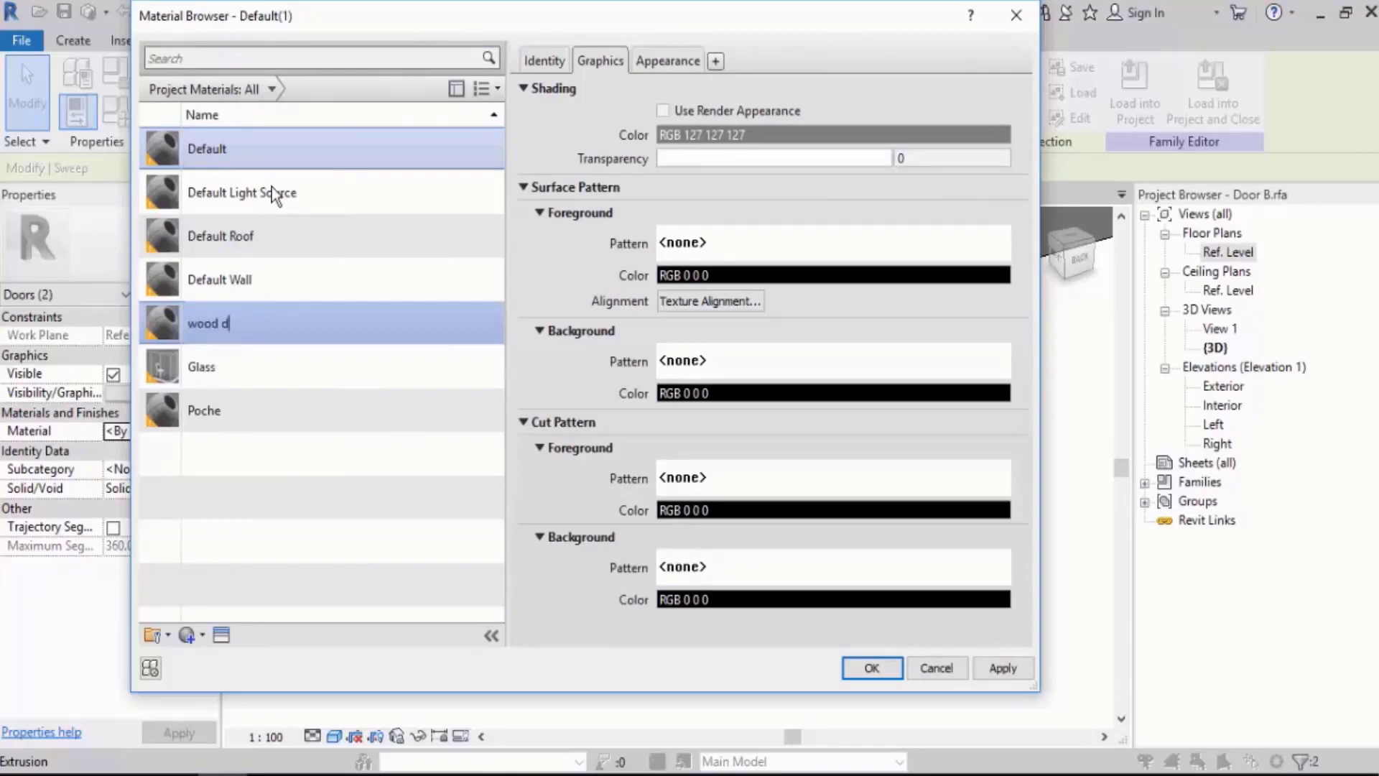
text(ood d)
Set the shading color of "wood d" to RGB 157-0-0 and assign the material to both frame sweeps.
click(725, 136)
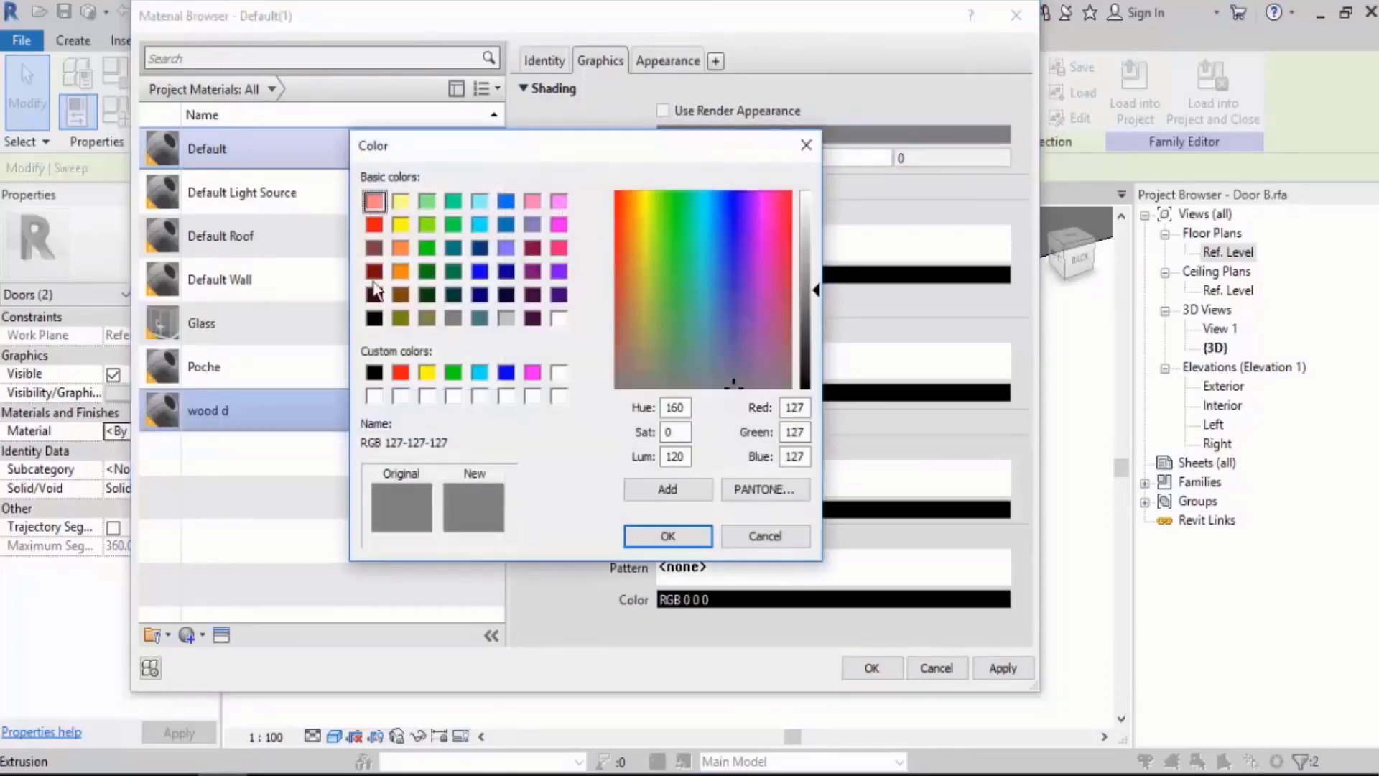
click(374, 272)
drag(817, 349, 818, 338)
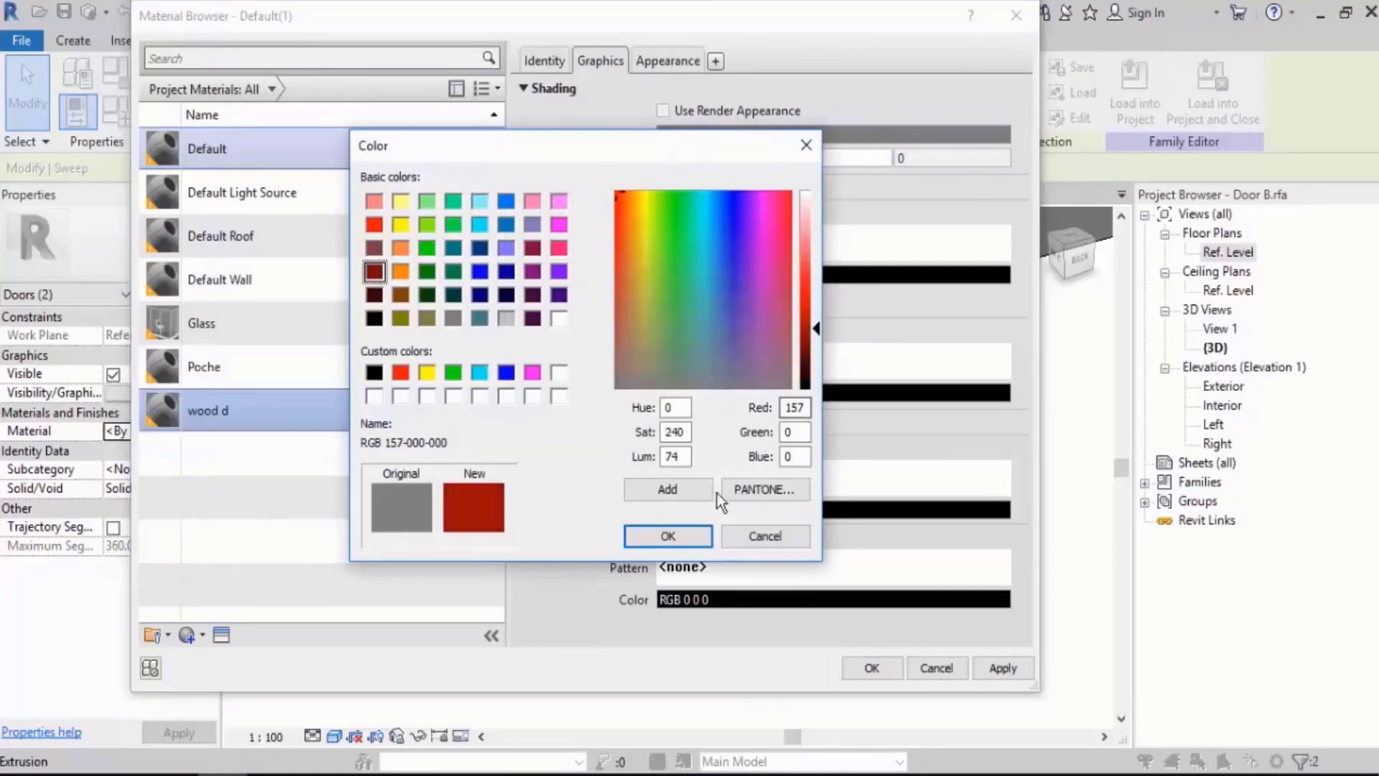
click(687, 534)
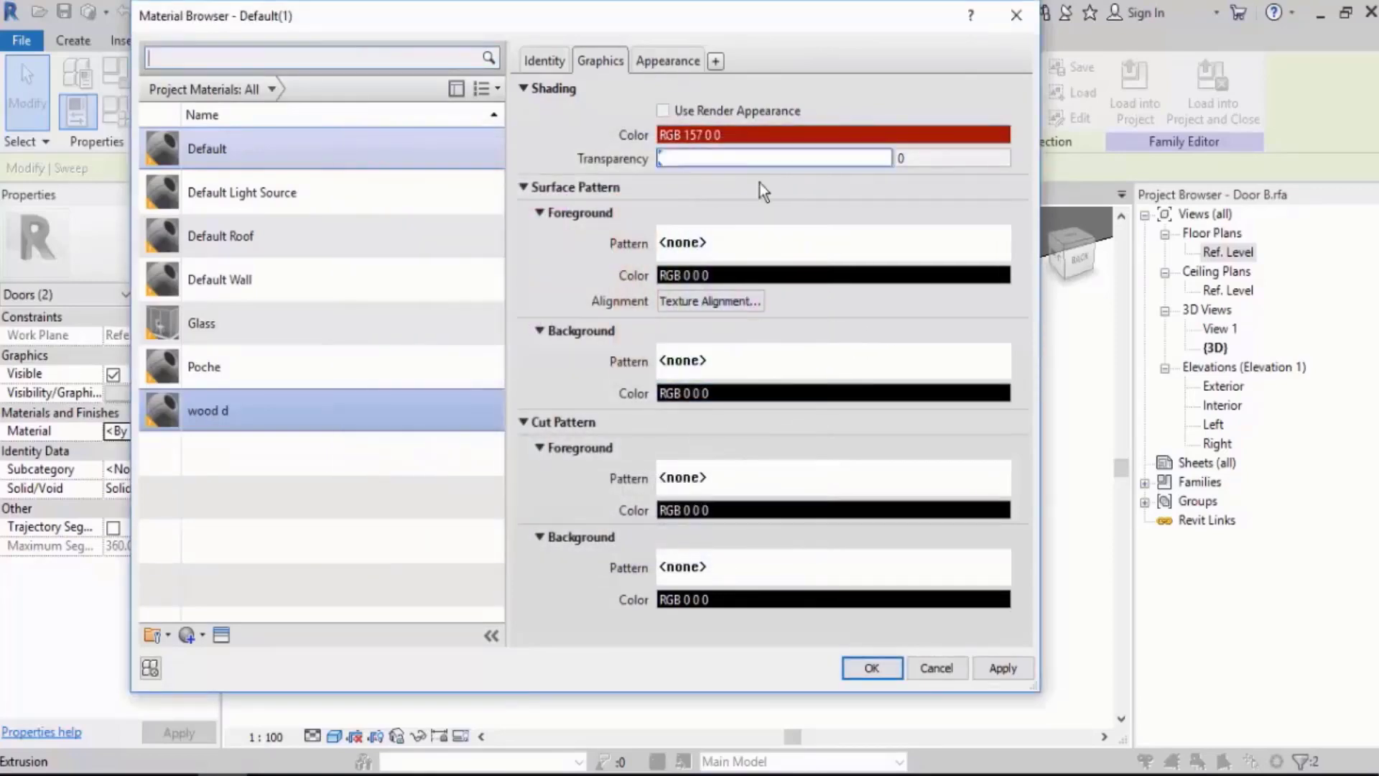
click(868, 666)
click(663, 614)
Assign the Glass material to the curved sidelight extrusion.
scroll(662, 614, down, 2)
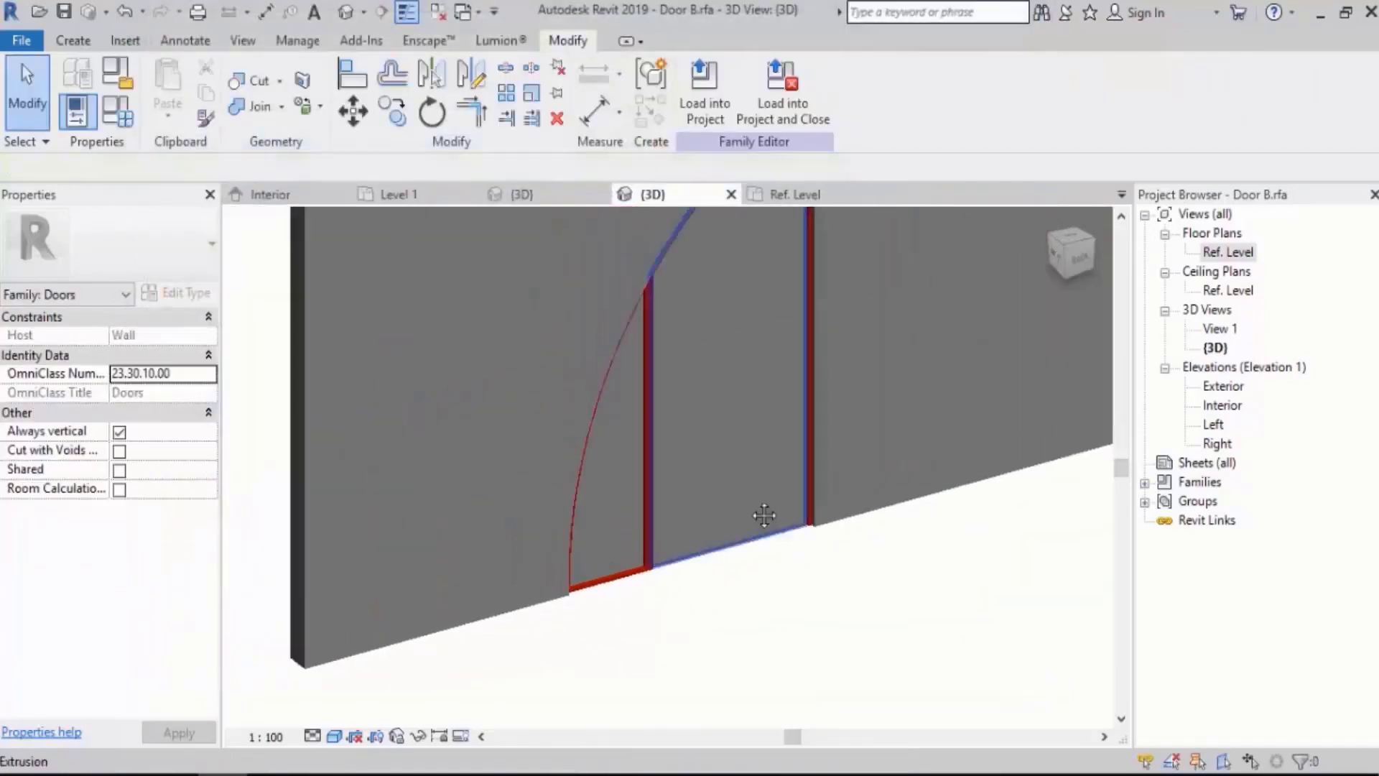
click(589, 492)
click(200, 471)
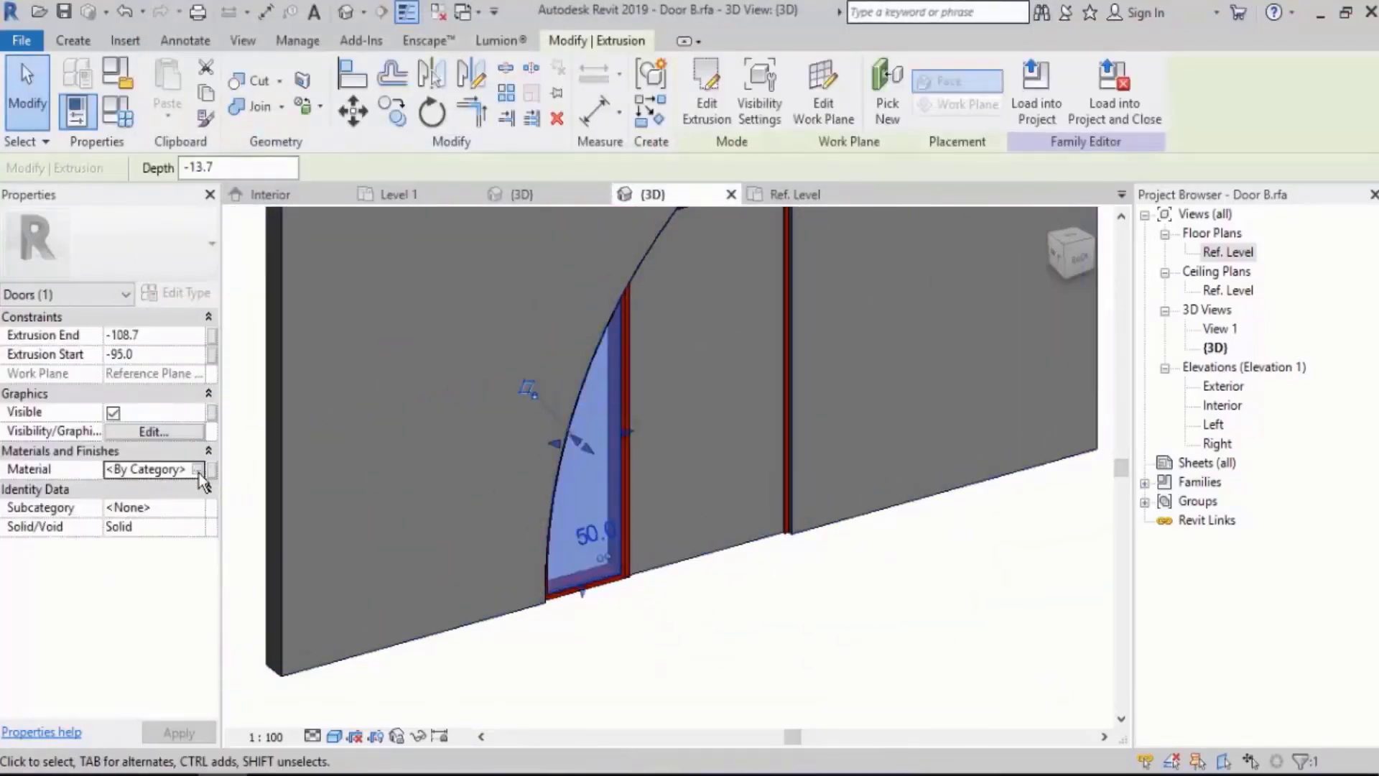
click(199, 472)
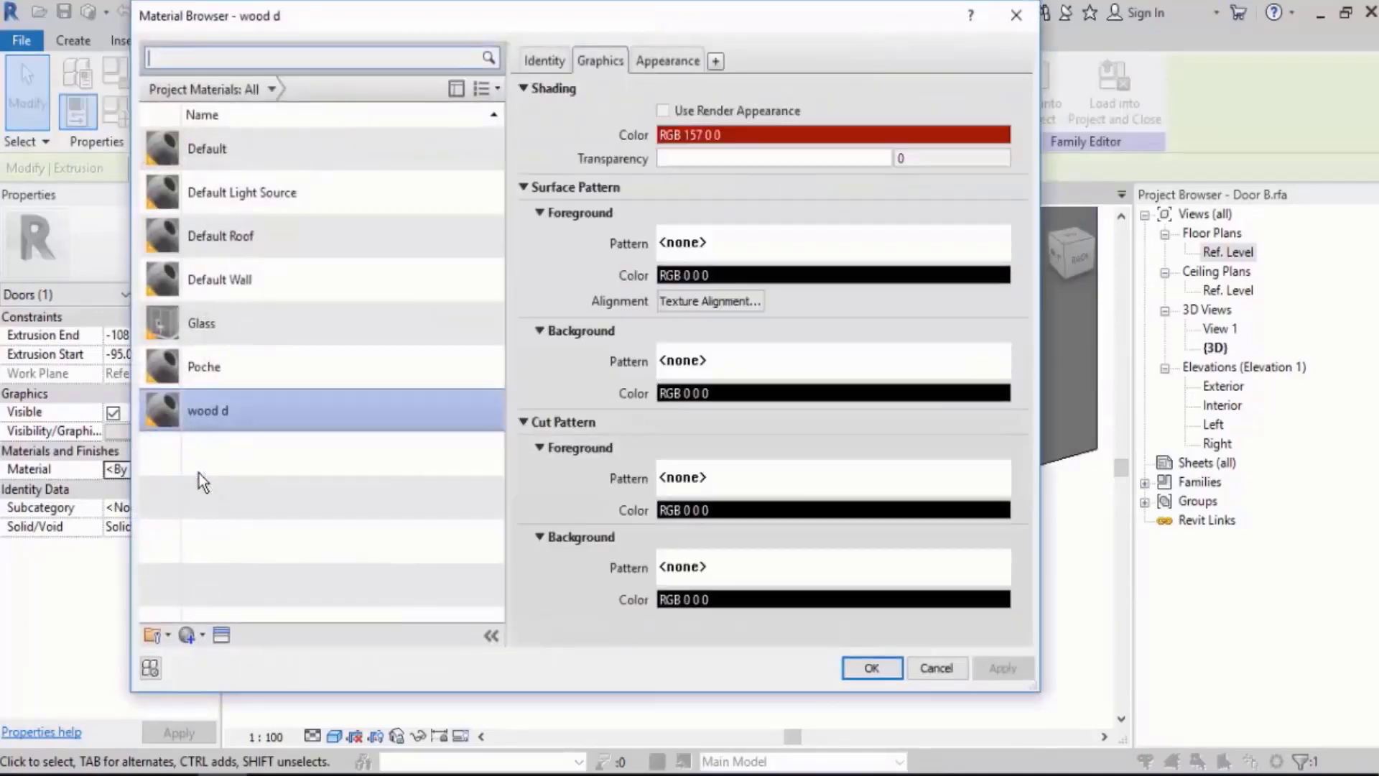
double_click(242, 324)
click(797, 632)
For the door panel extrusion, duplicate the "wood d" material as "wood l".
click(704, 472)
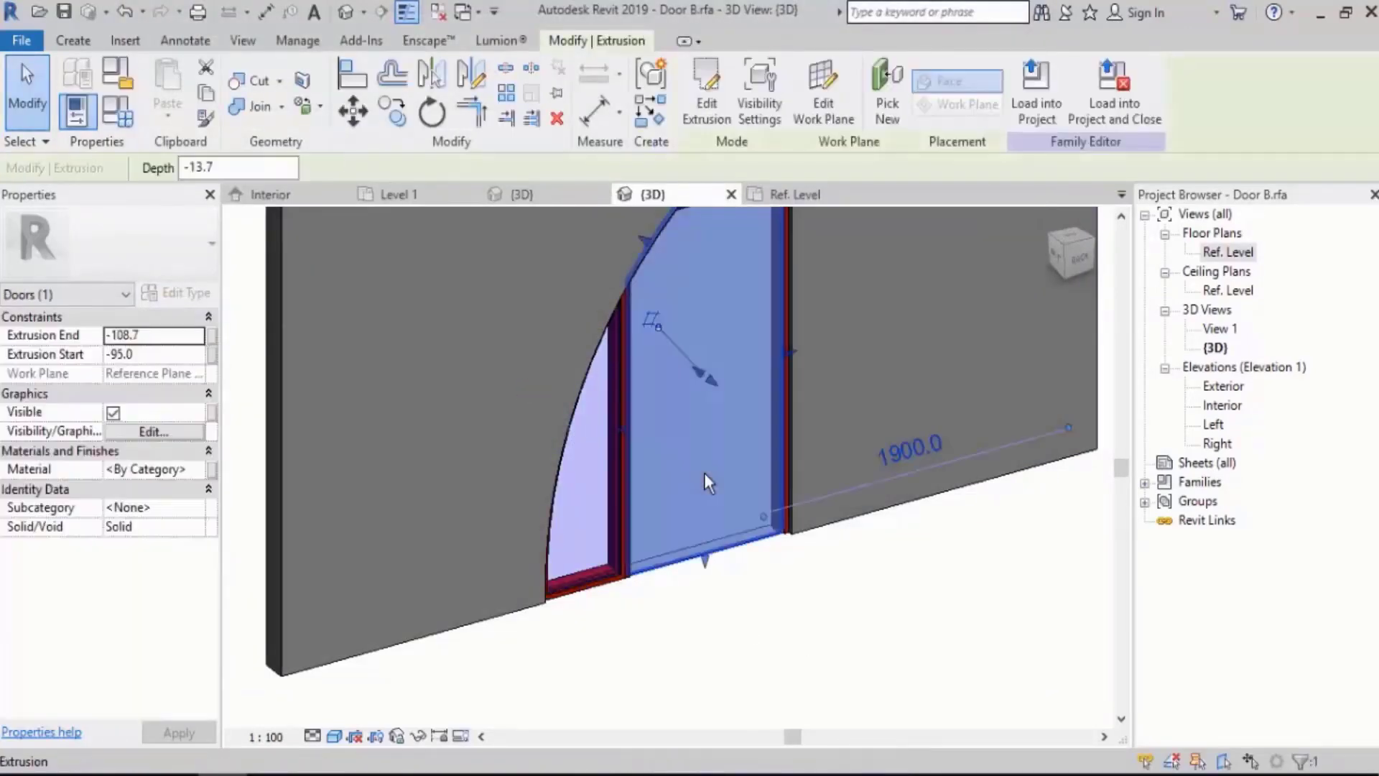
click(198, 471)
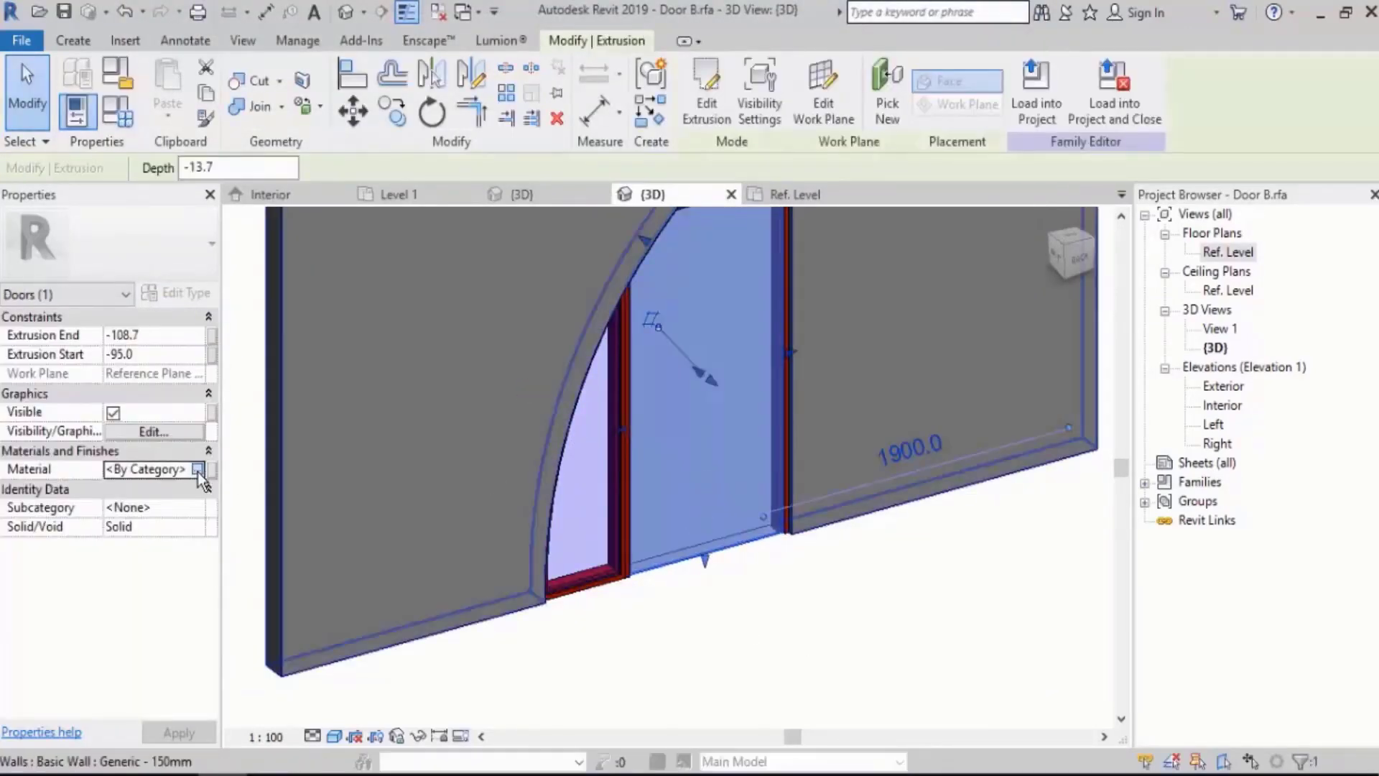
click(198, 472)
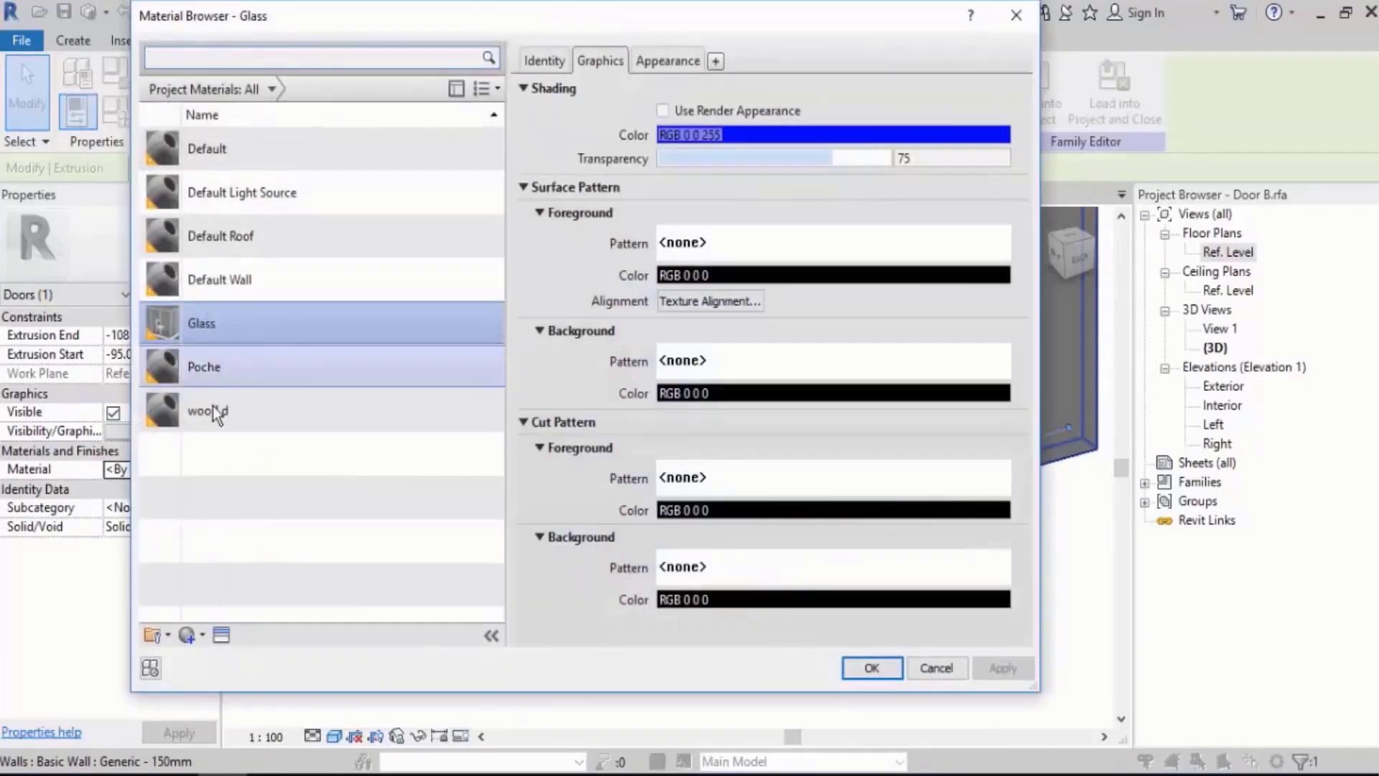
click(210, 408)
right_click(212, 411)
click(273, 450)
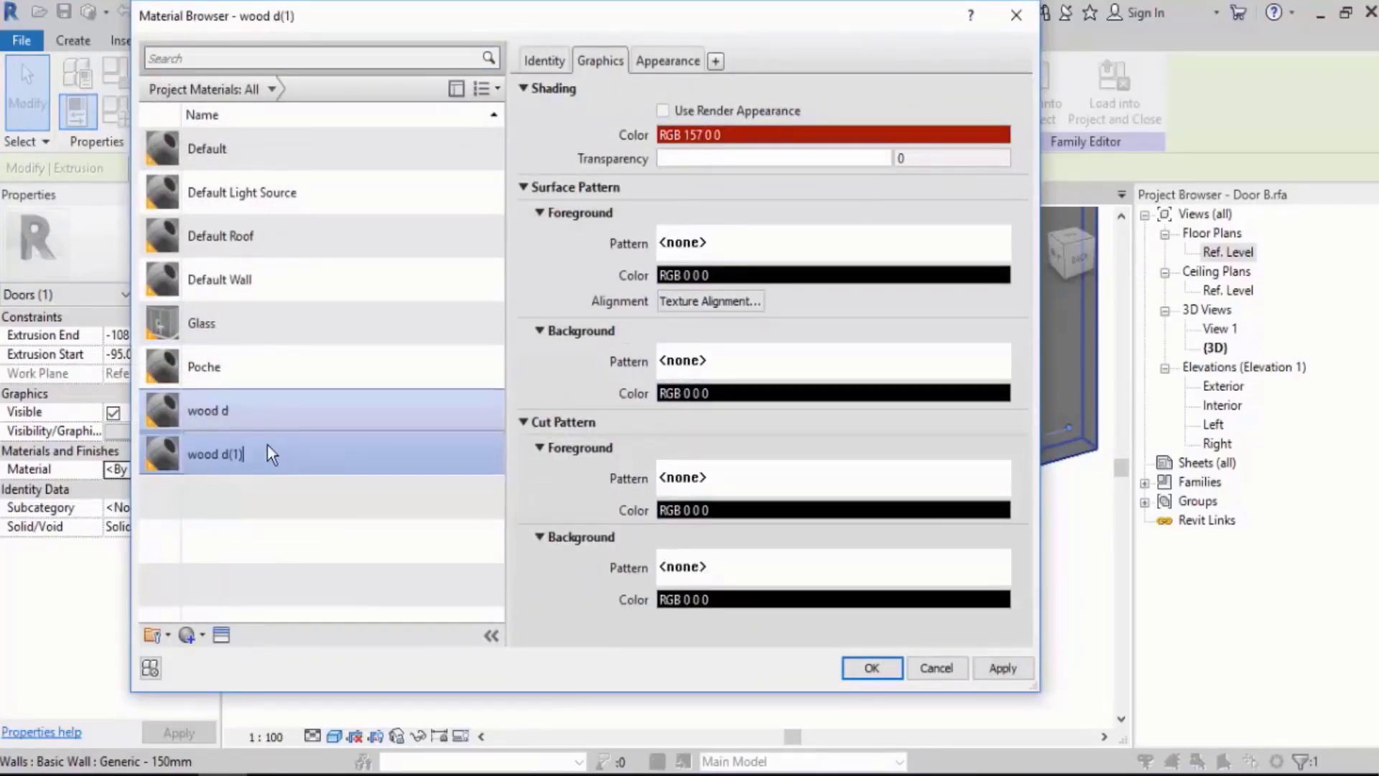
key(BackSpace)
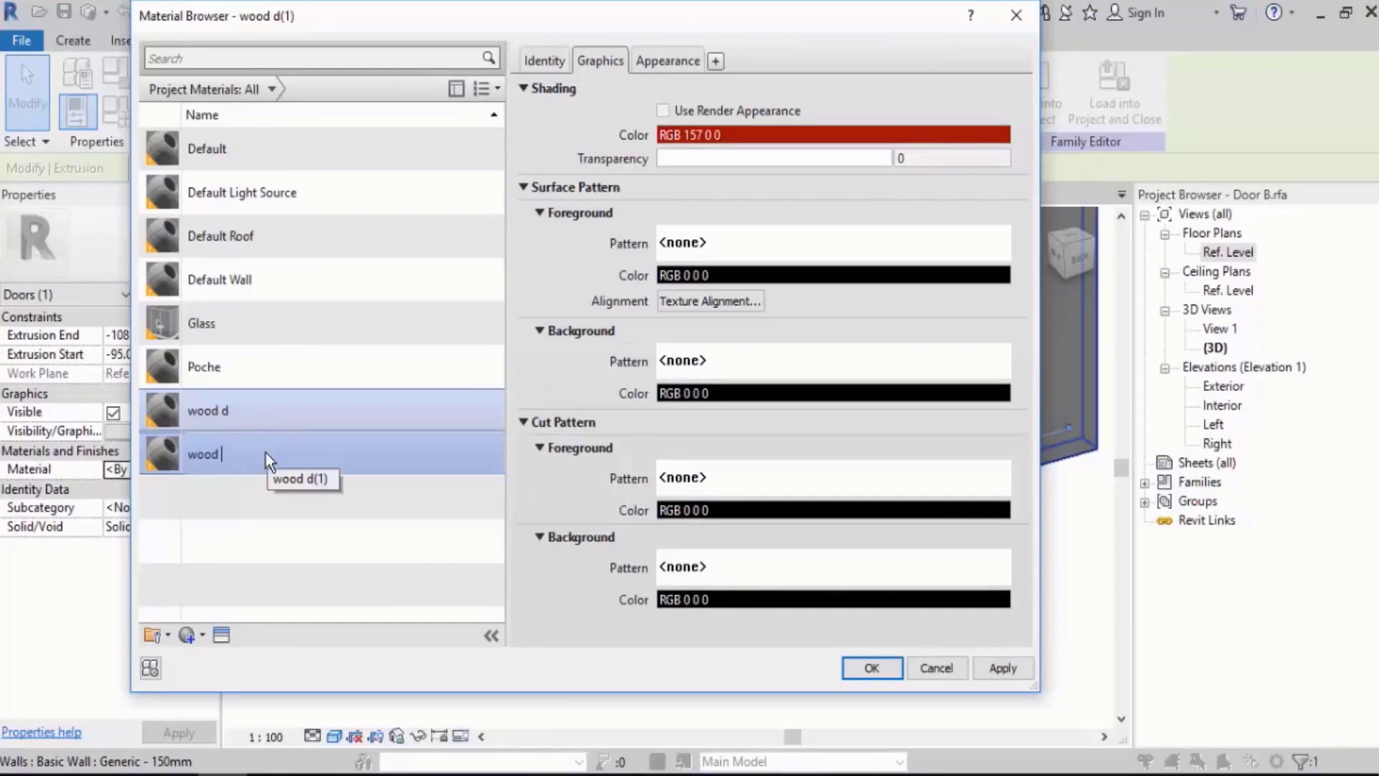
text(l)
key(Return)
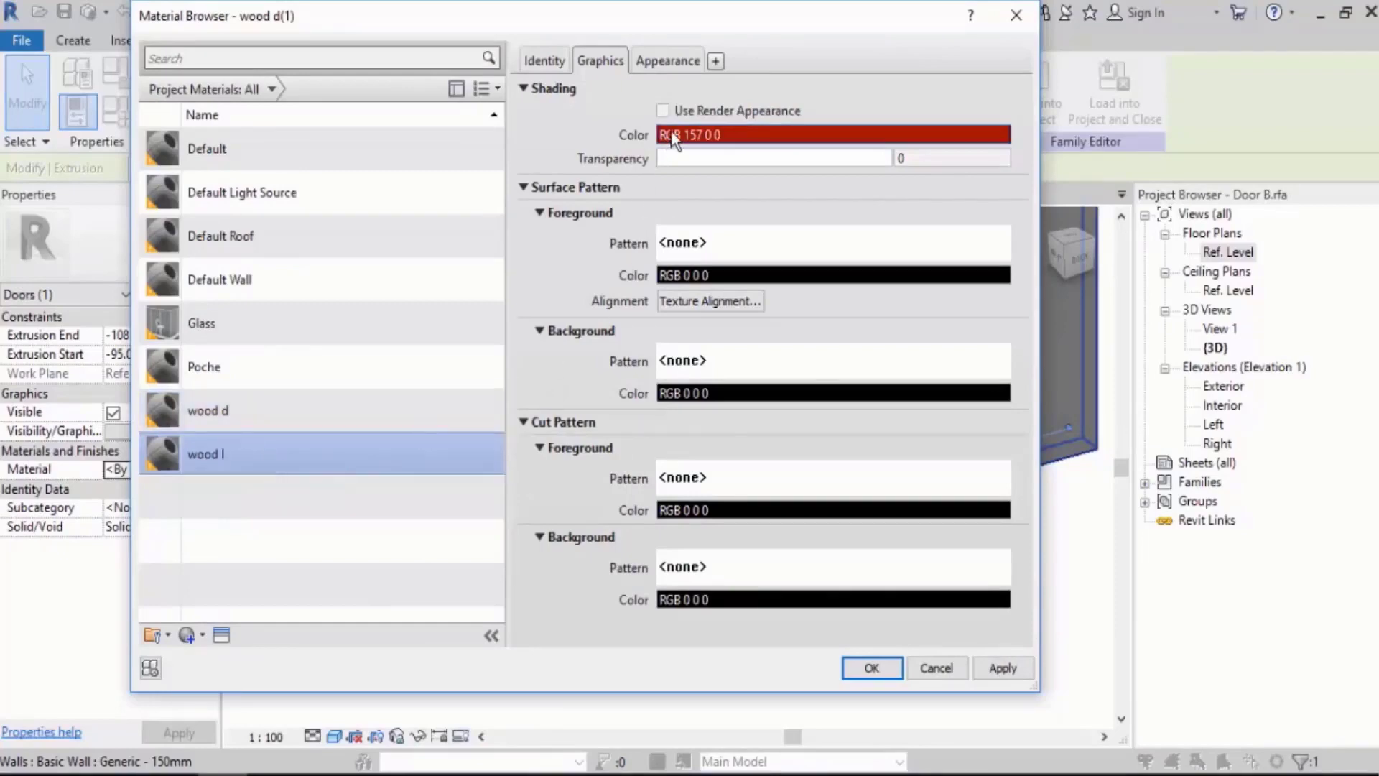
Set the shading color of "wood l" to RGB 192-106-69 and assign the material to the door panel.
click(671, 134)
click(653, 302)
click(623, 291)
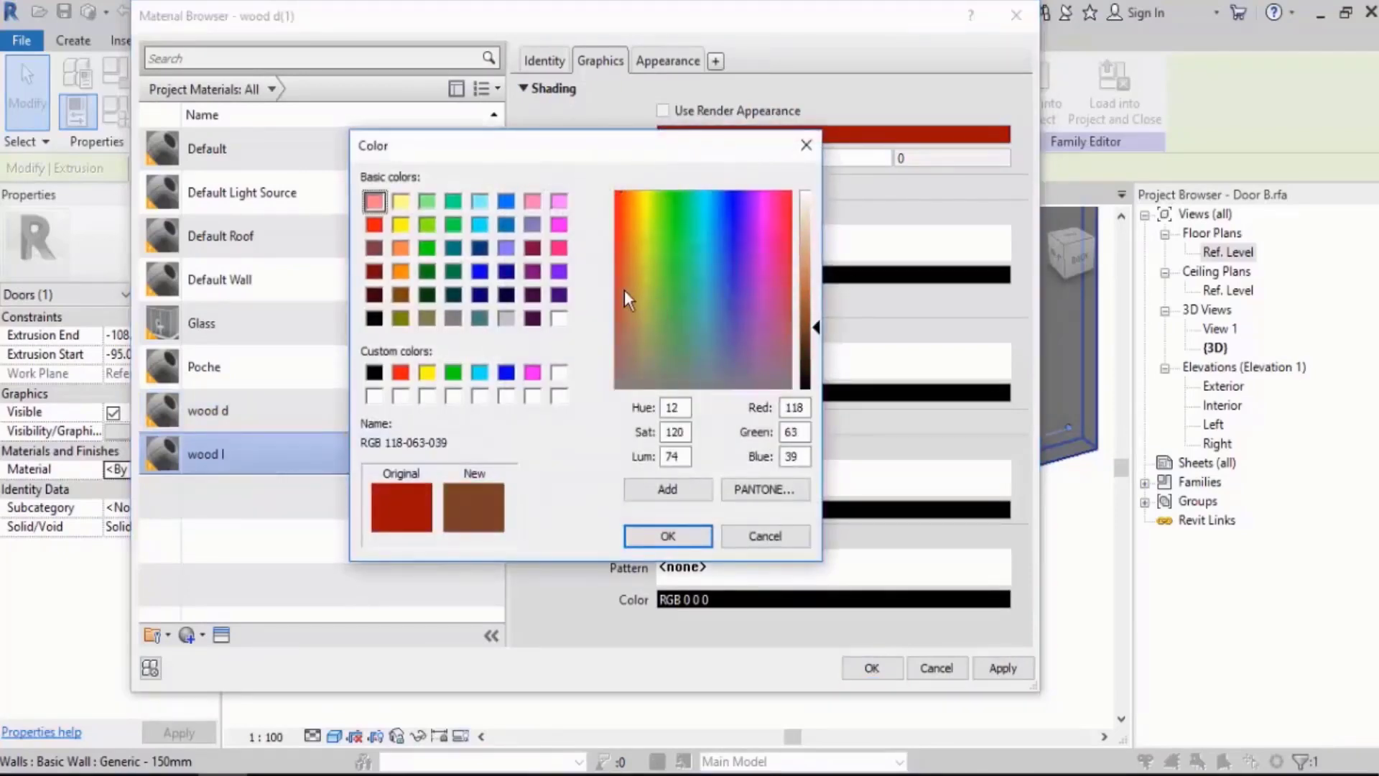
drag(802, 303, 813, 289)
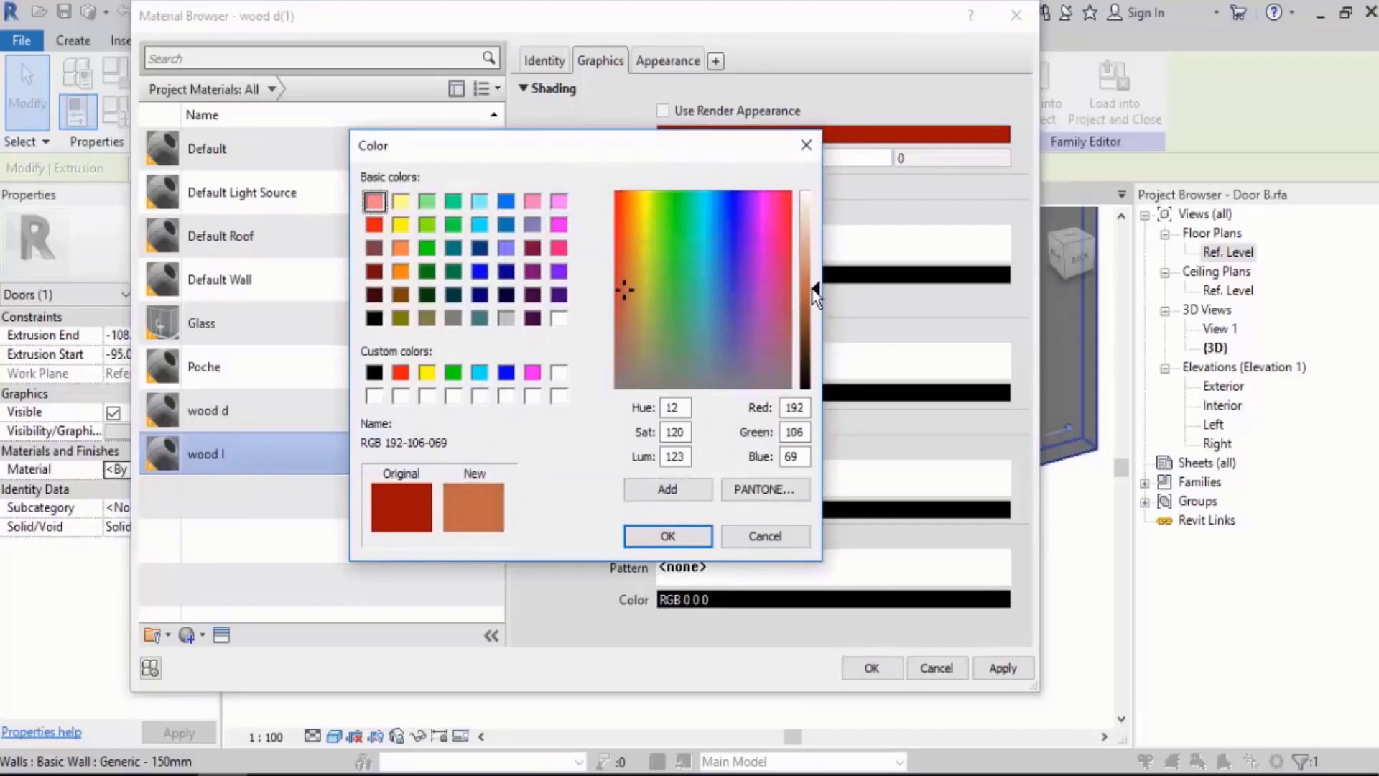
click(699, 536)
click(876, 666)
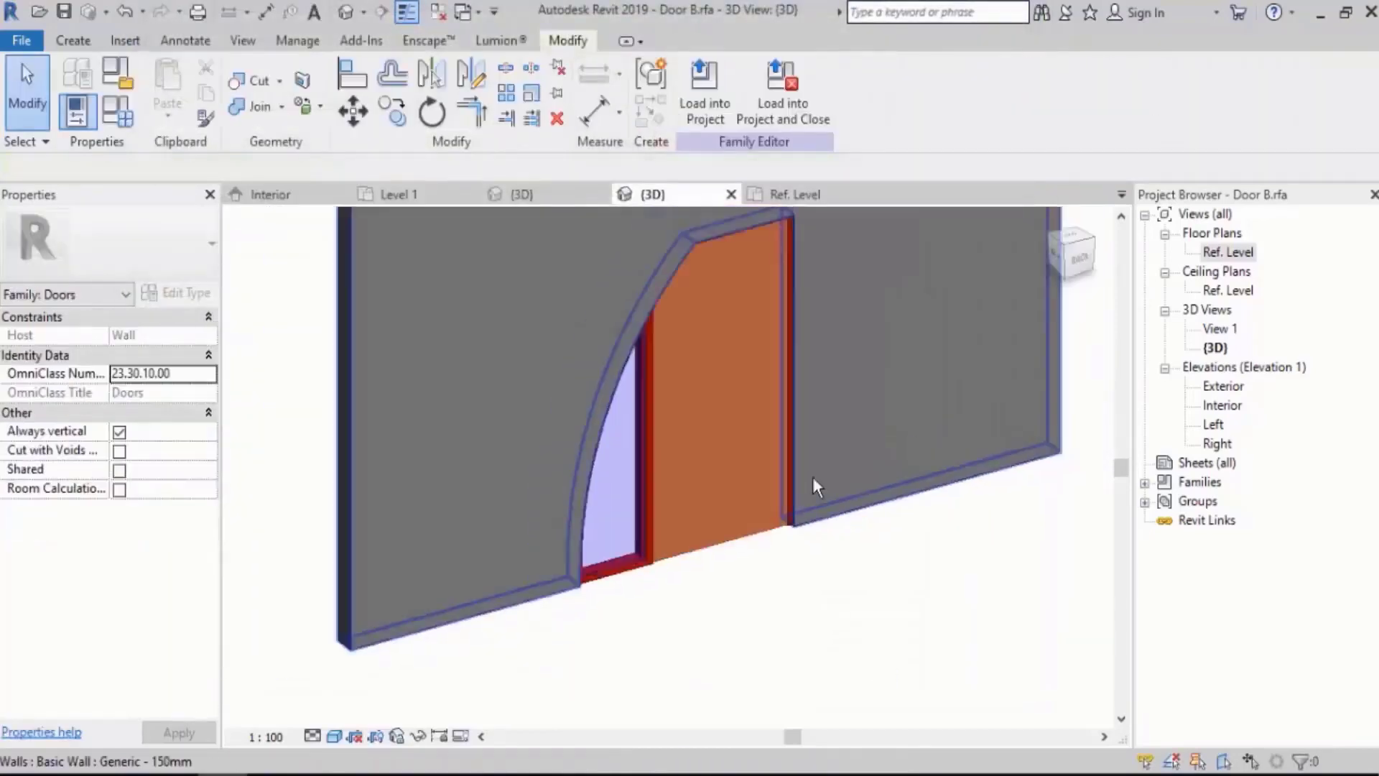
Load the finished Door B family into the project, overwriting the existing version without its parameter values.
shift+middle_drag(814, 478, 907, 573)
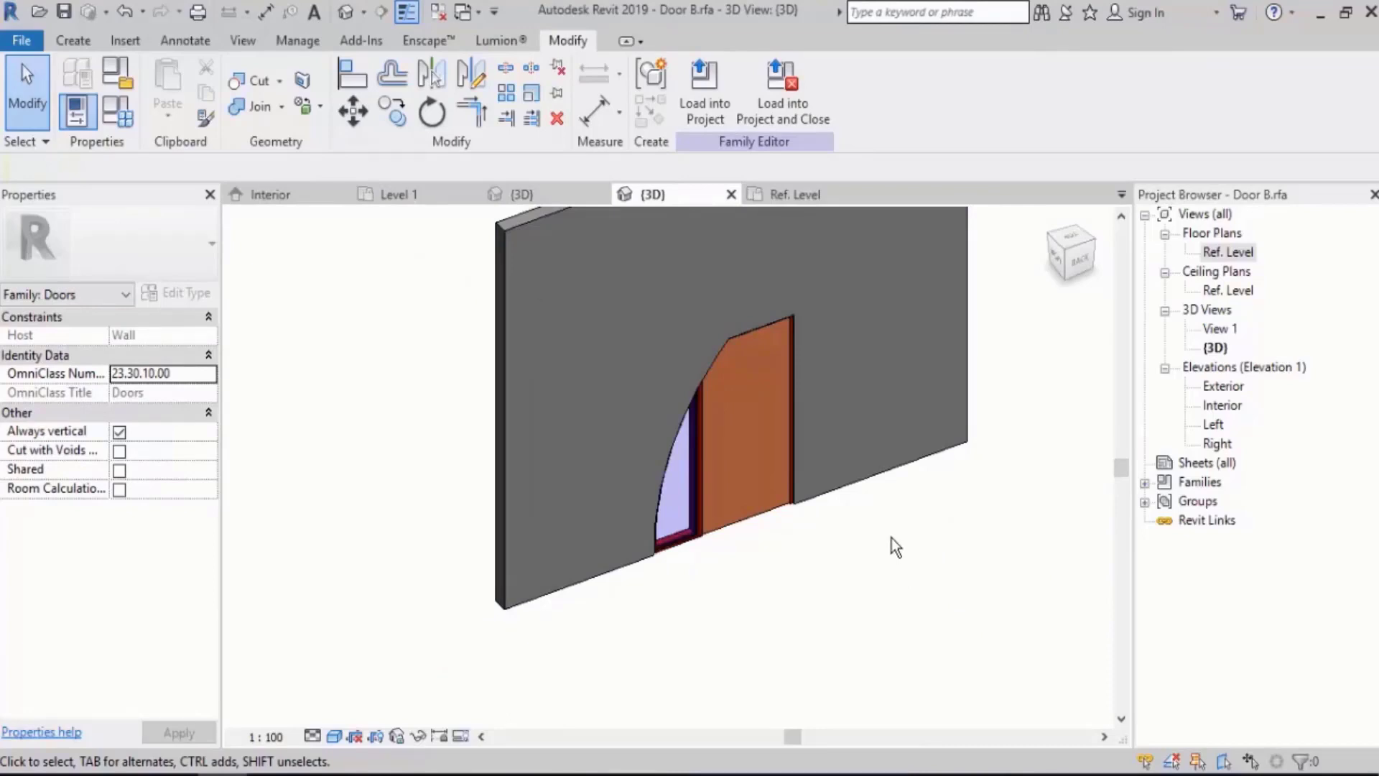
scroll(721, 338, up, 2)
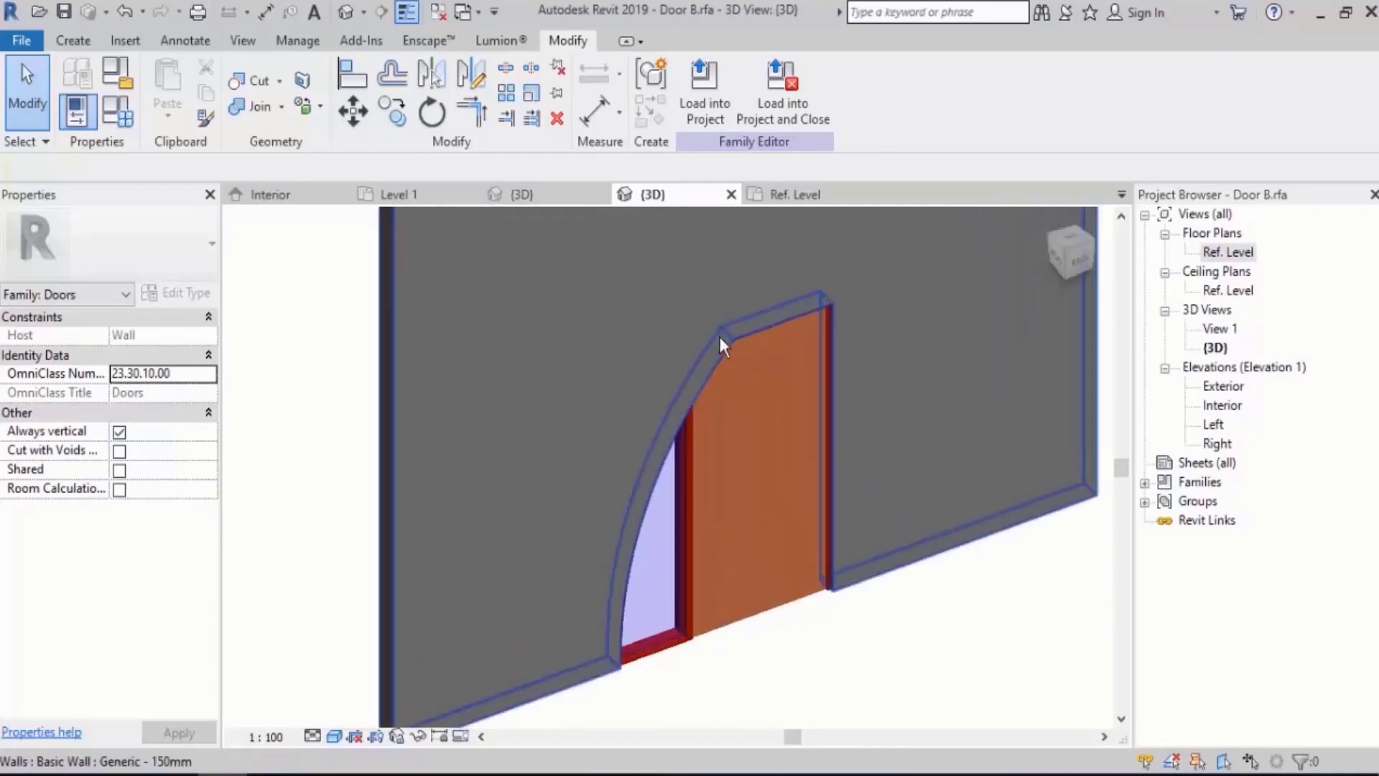
shift+middle_drag(917, 540, 876, 491)
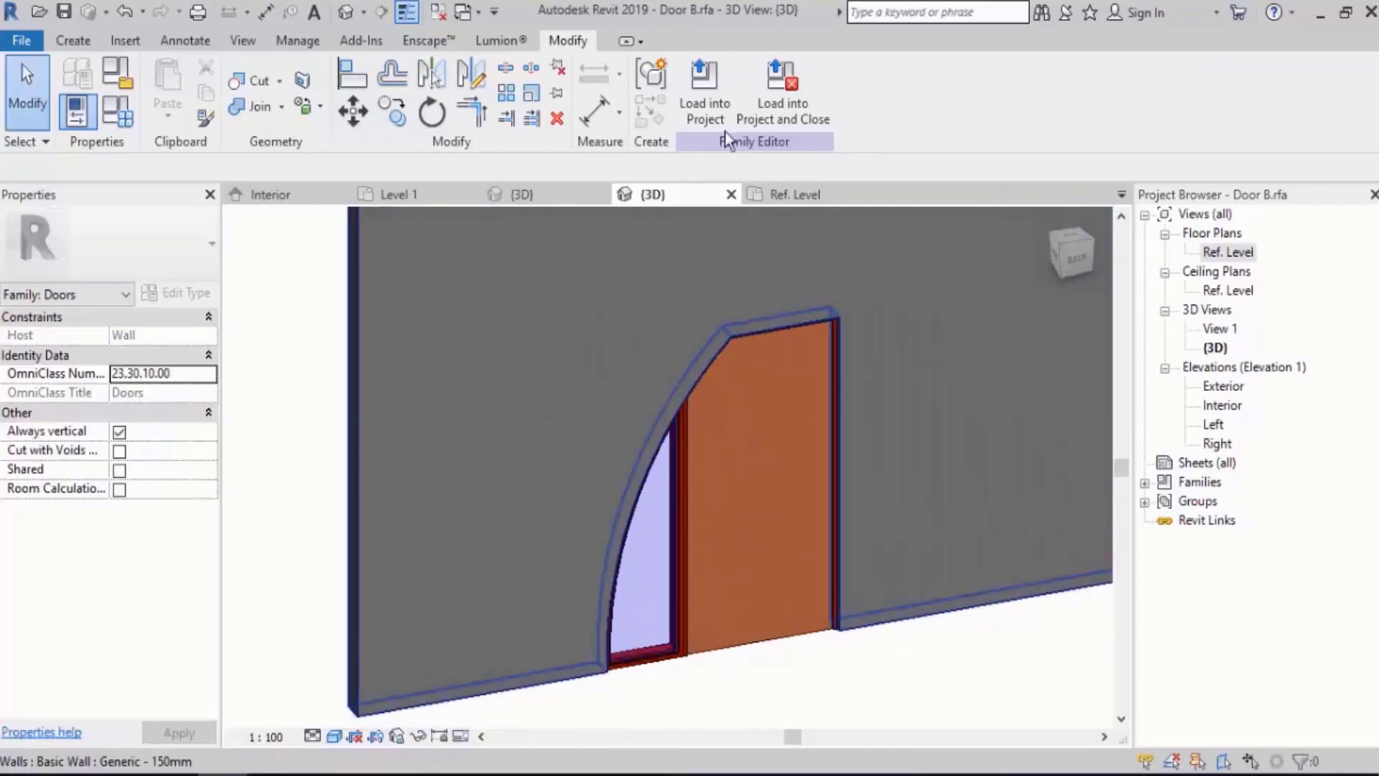
click(712, 102)
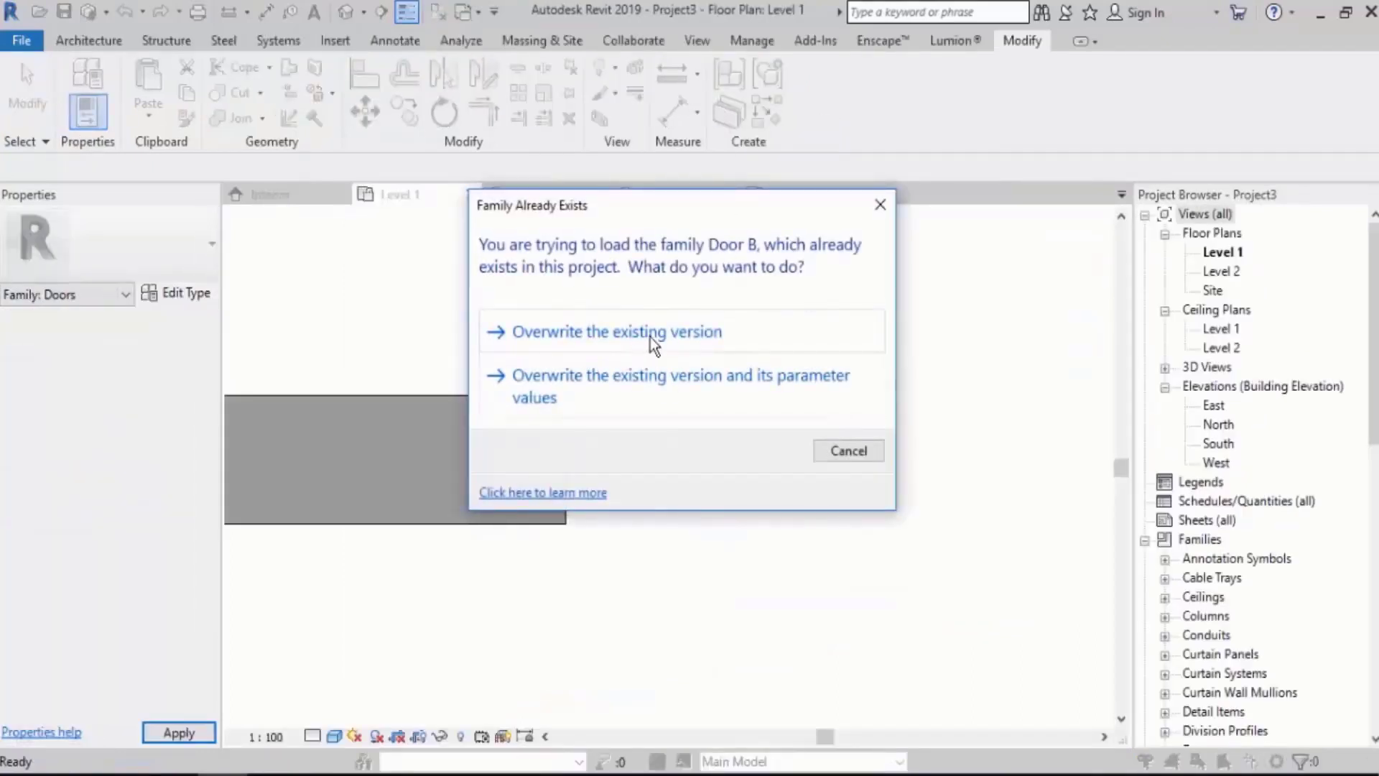
click(606, 335)
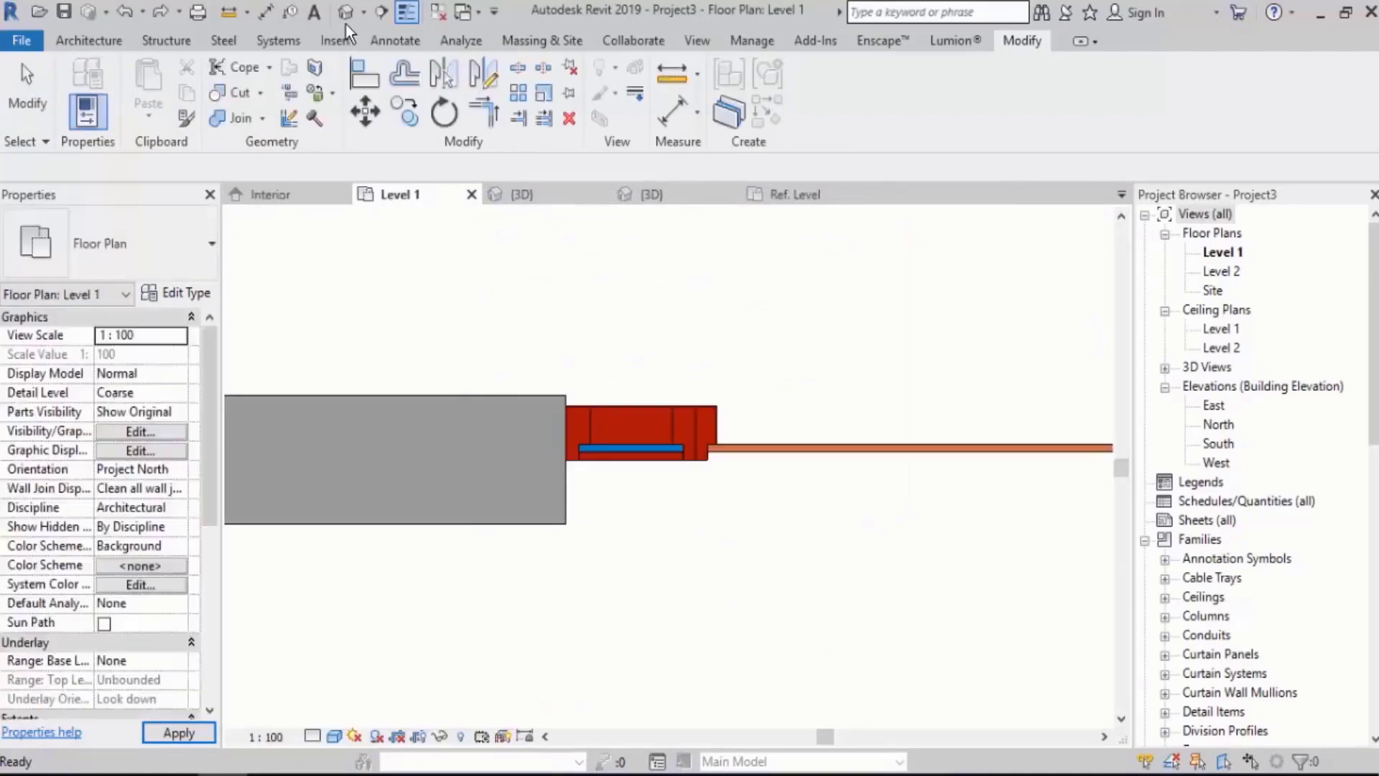
Open the project's 3D view and examine the updated Door B instances in the straight wall.
click(346, 11)
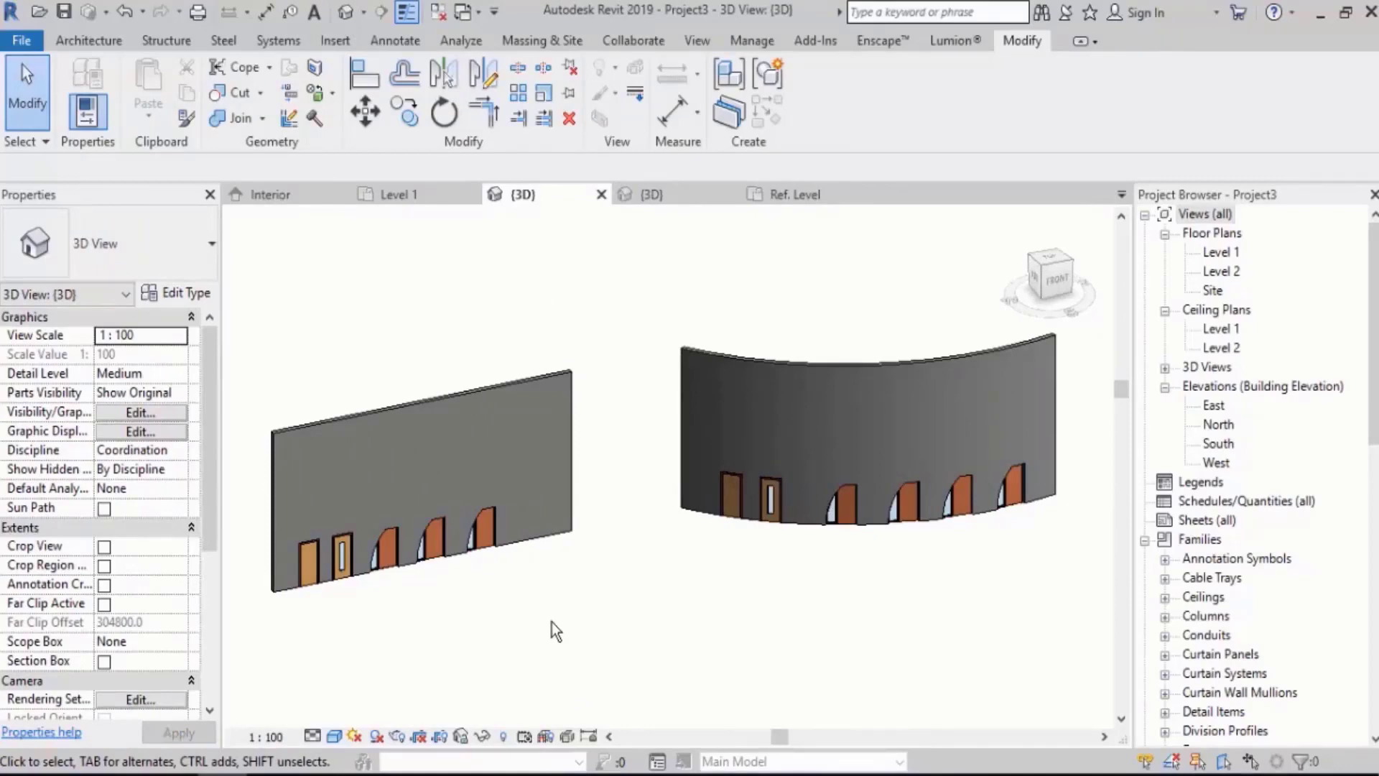
shift+middle_drag(552, 622, 680, 481)
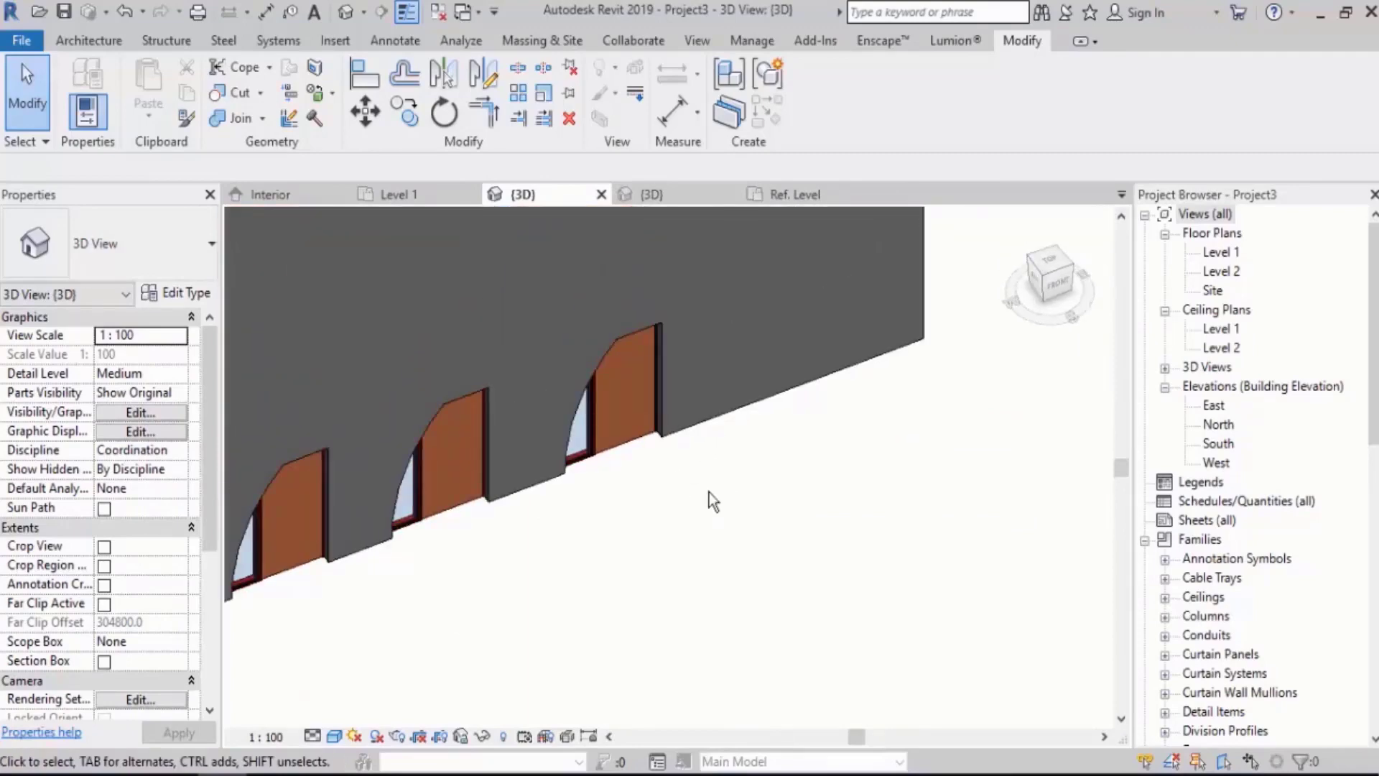
click(622, 385)
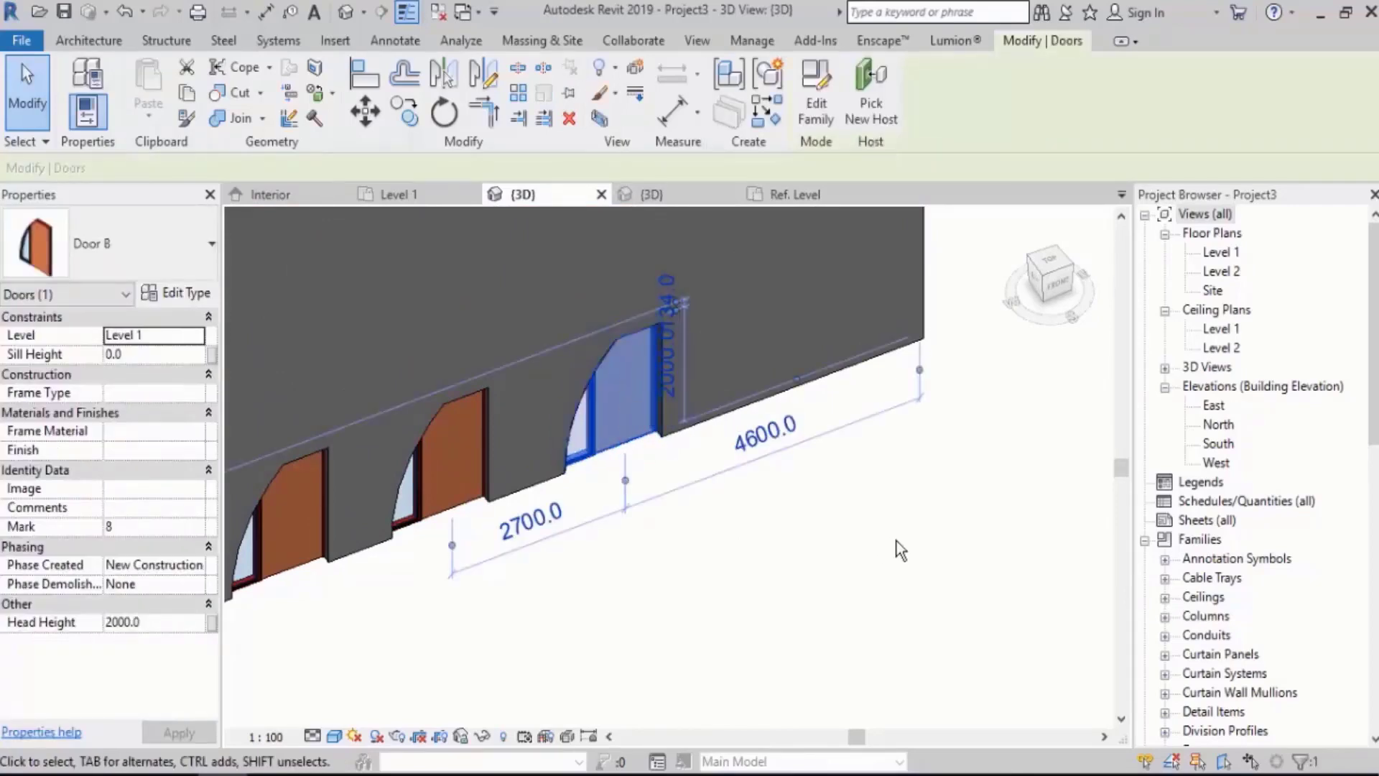
shift+middle_drag(894, 541, 774, 437)
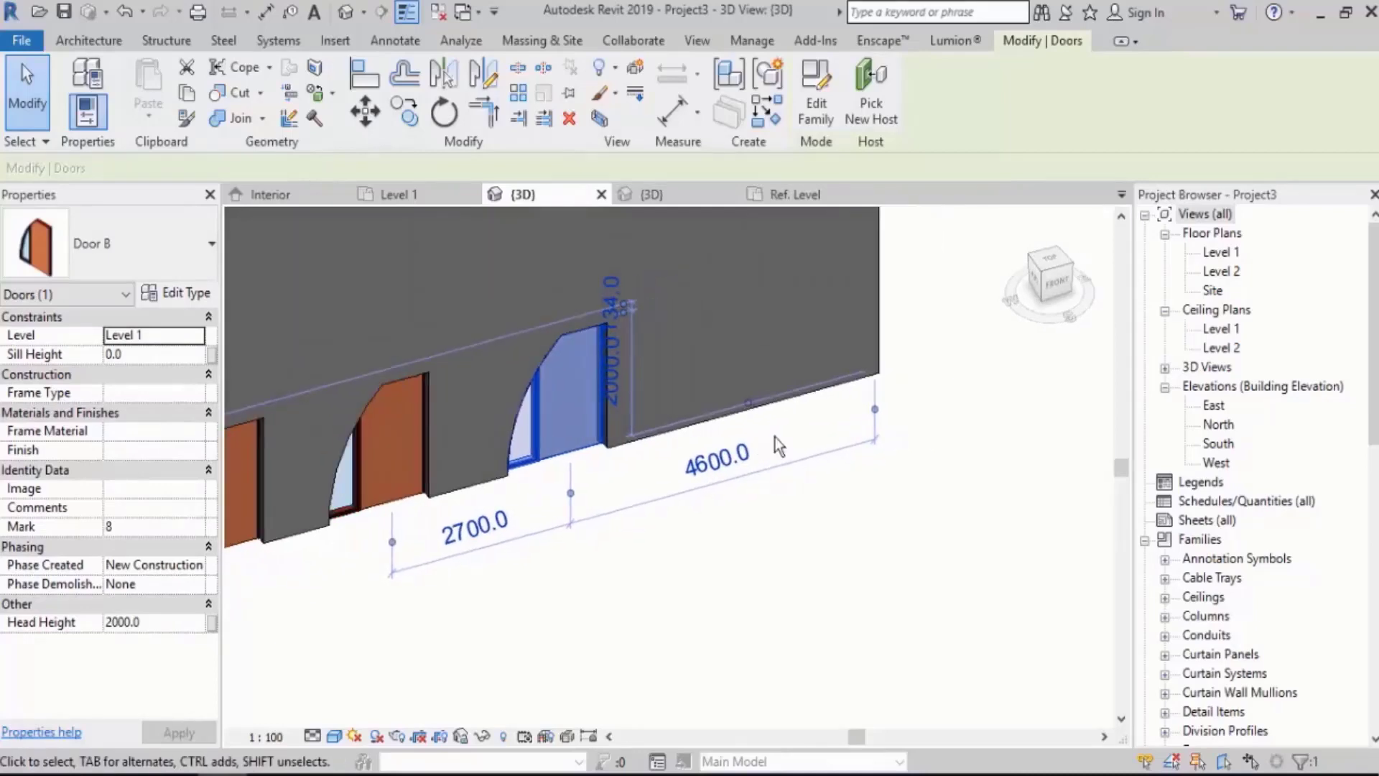
Examine the type properties of the Door B instance nearest the wall's end.
click(181, 293)
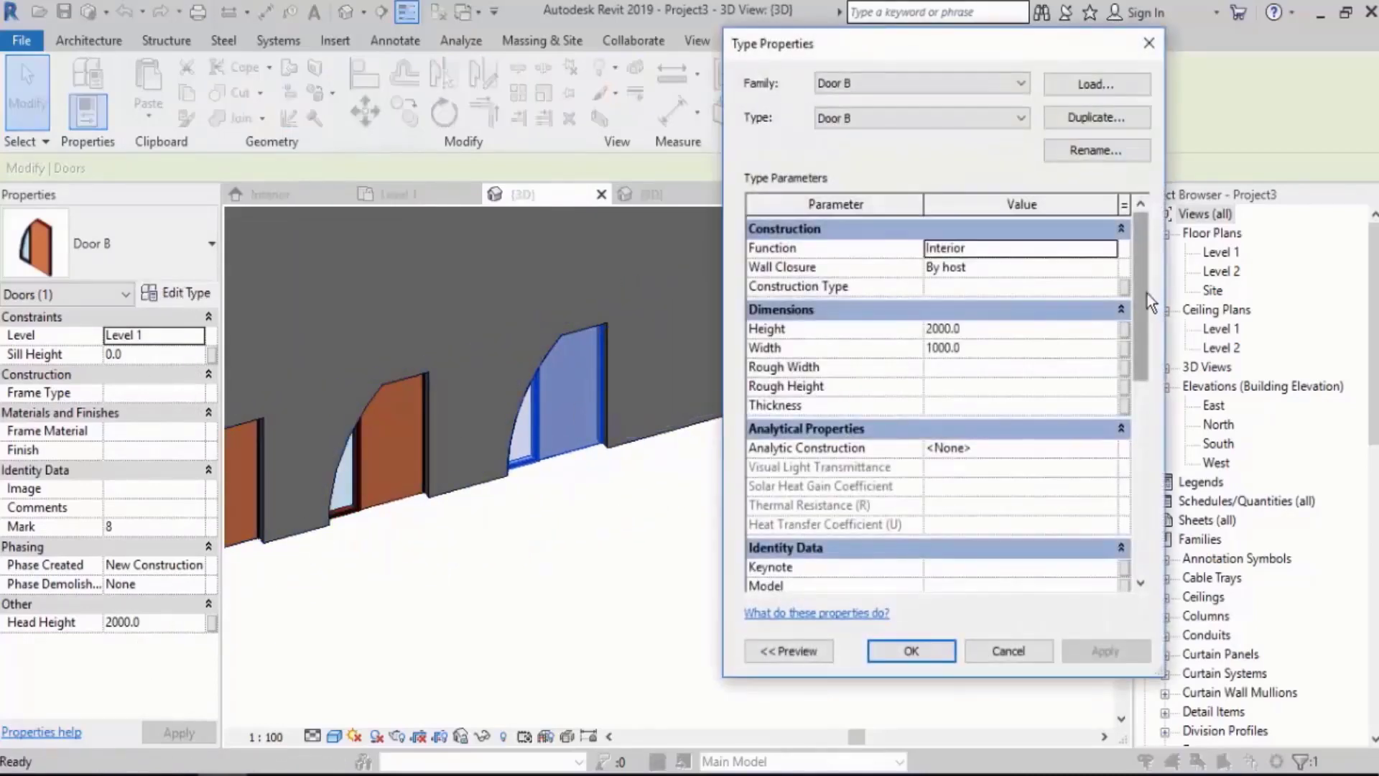
mouse_move(1148, 293)
mouse_down()
mouse_move(1149, 539)
mouse_move(1159, 270)
mouse_up()
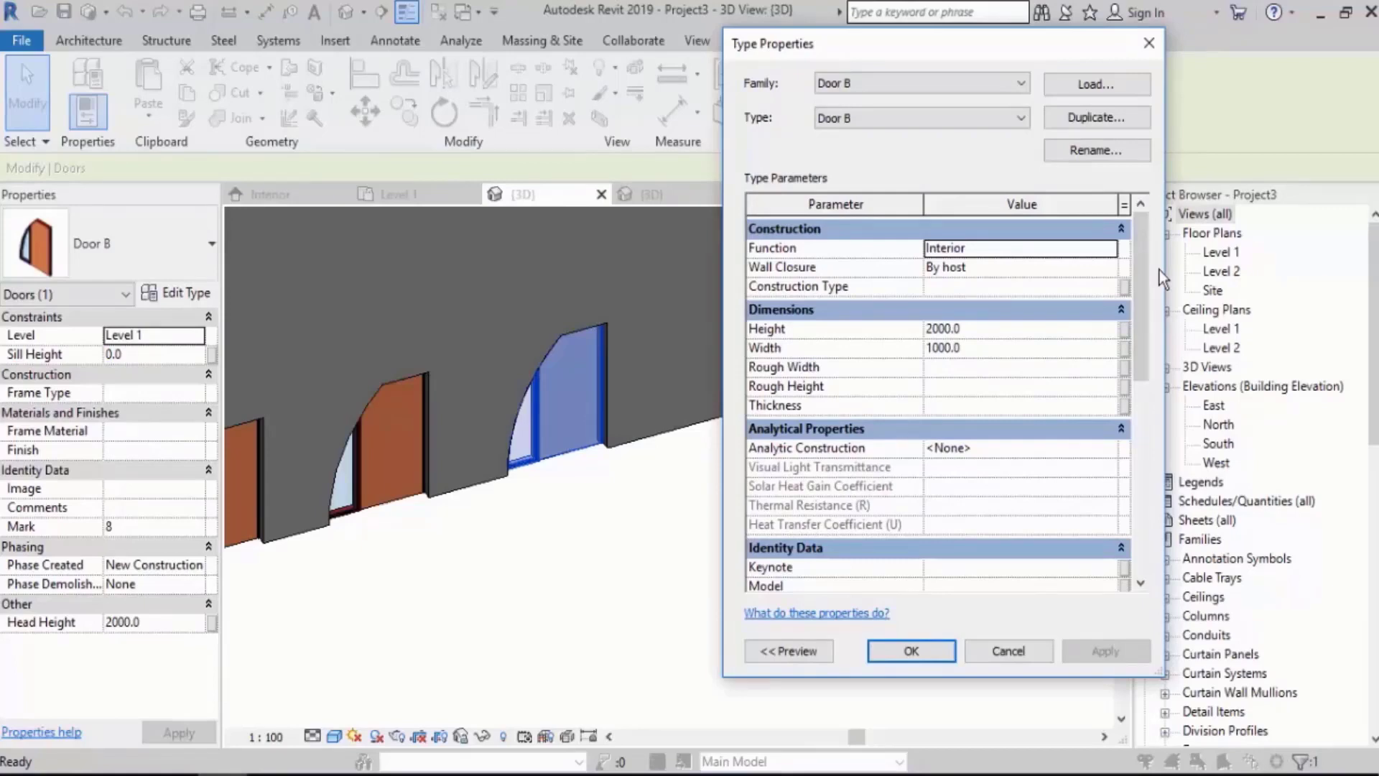
click(1025, 653)
click(890, 578)
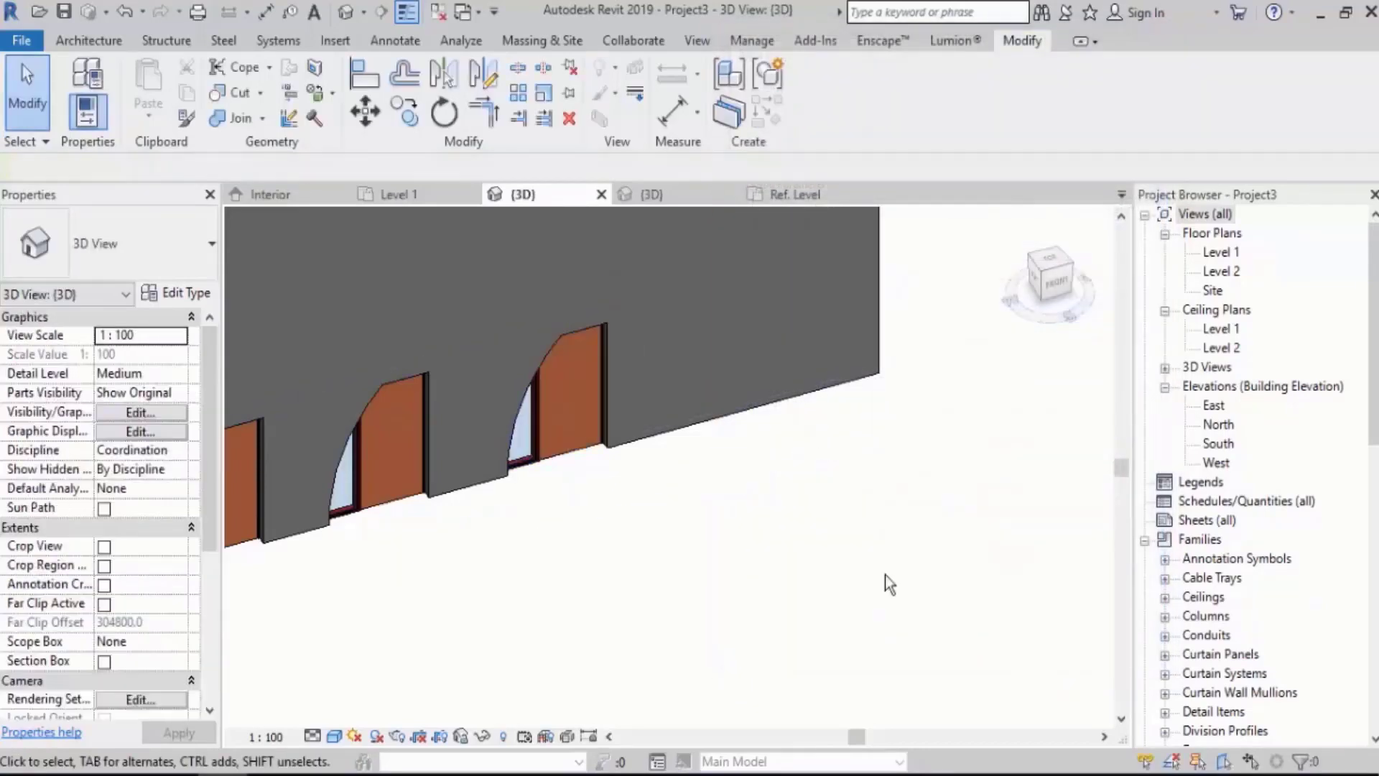
Open the Door B family for editing in its 3D view and check the door panel extrusion's properties.
click(581, 425)
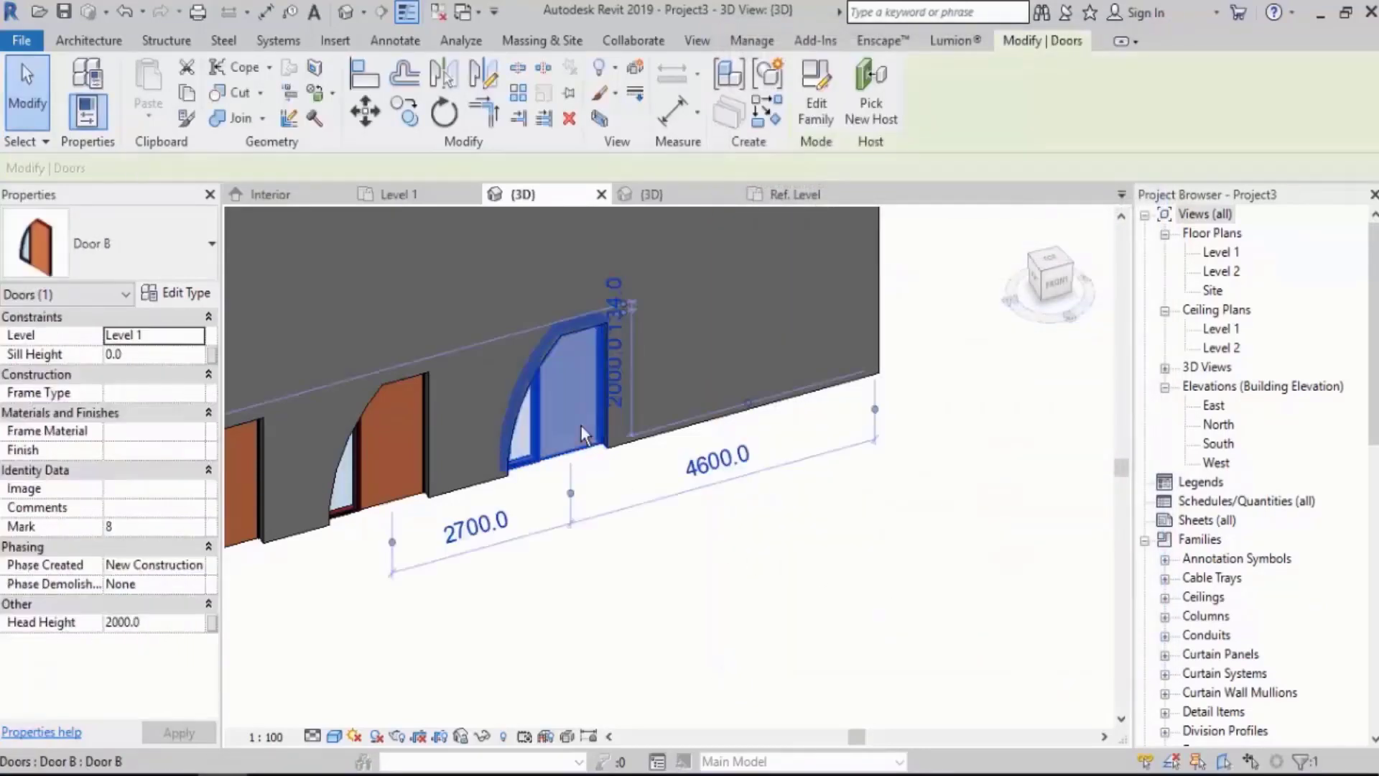
click(804, 137)
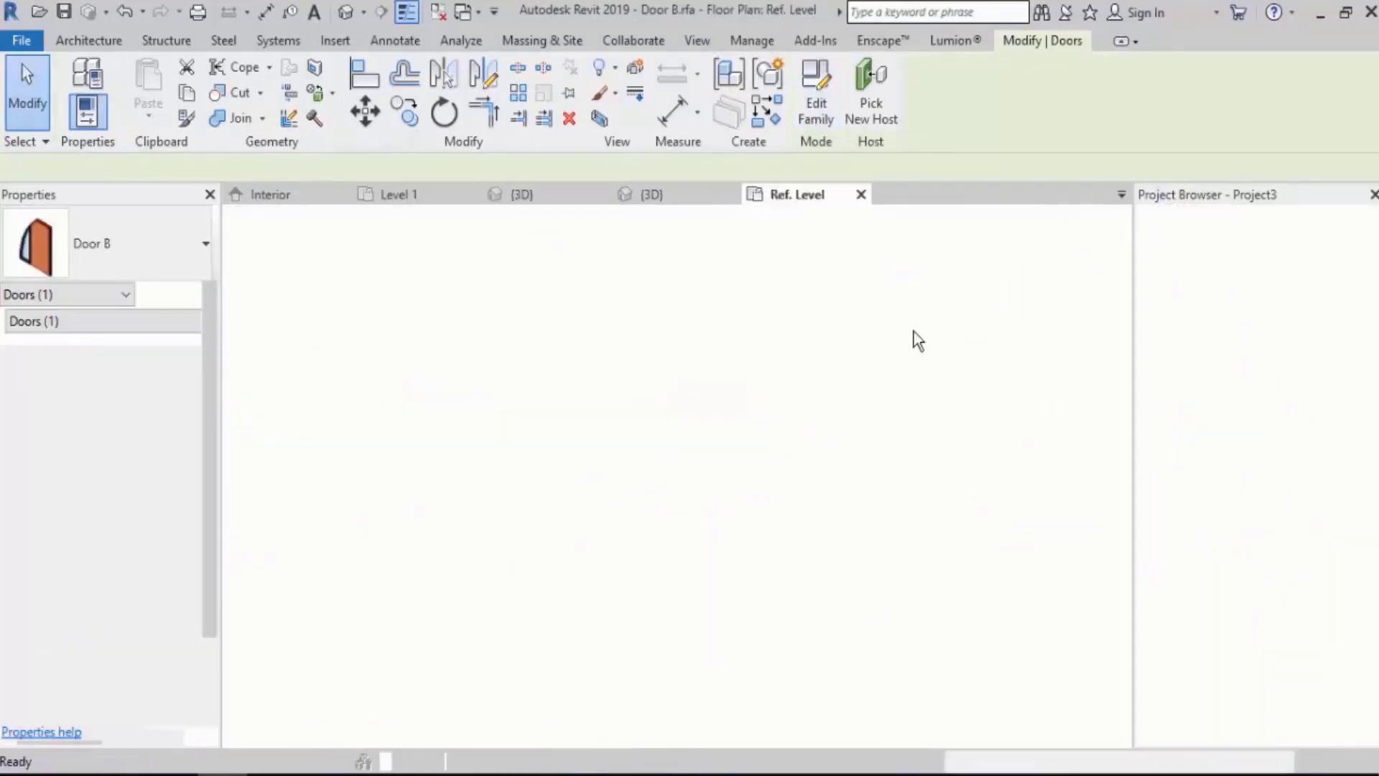
click(346, 12)
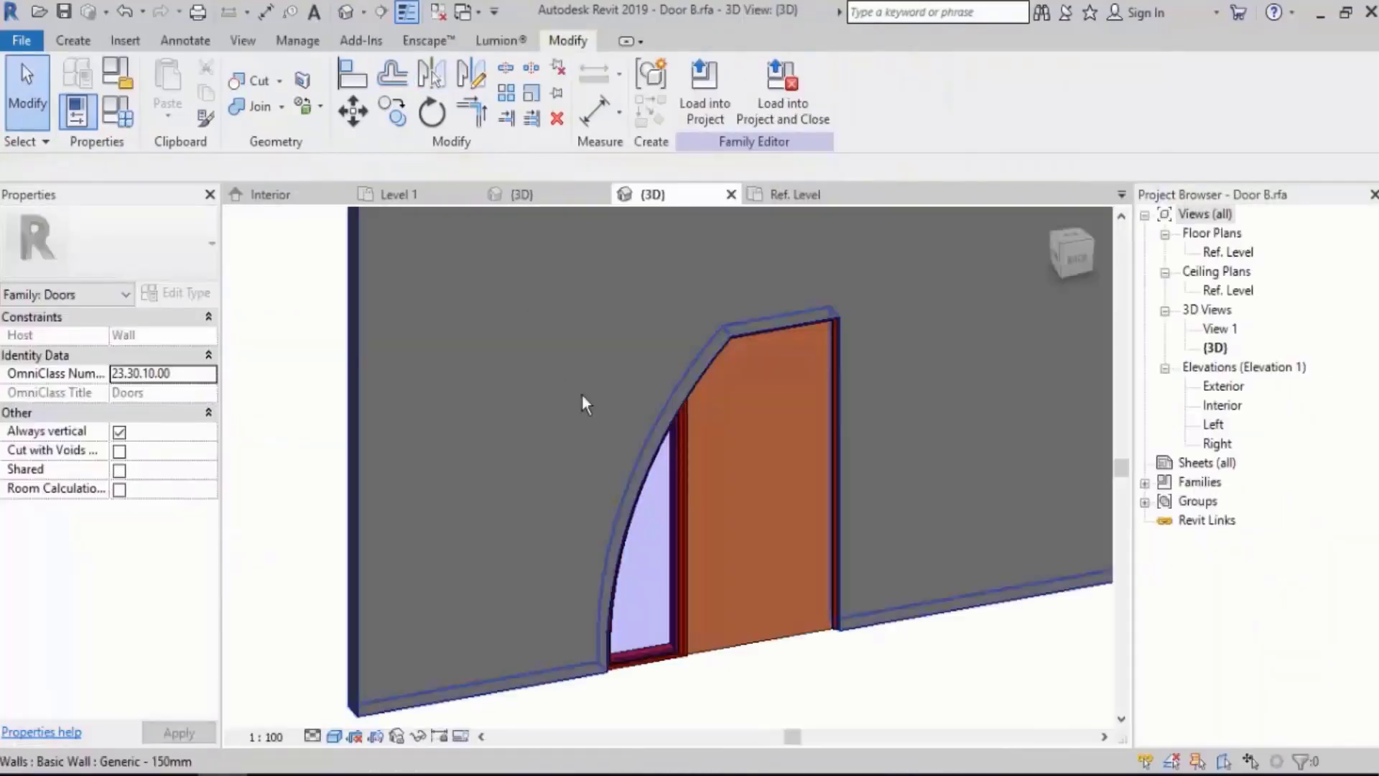
click(771, 472)
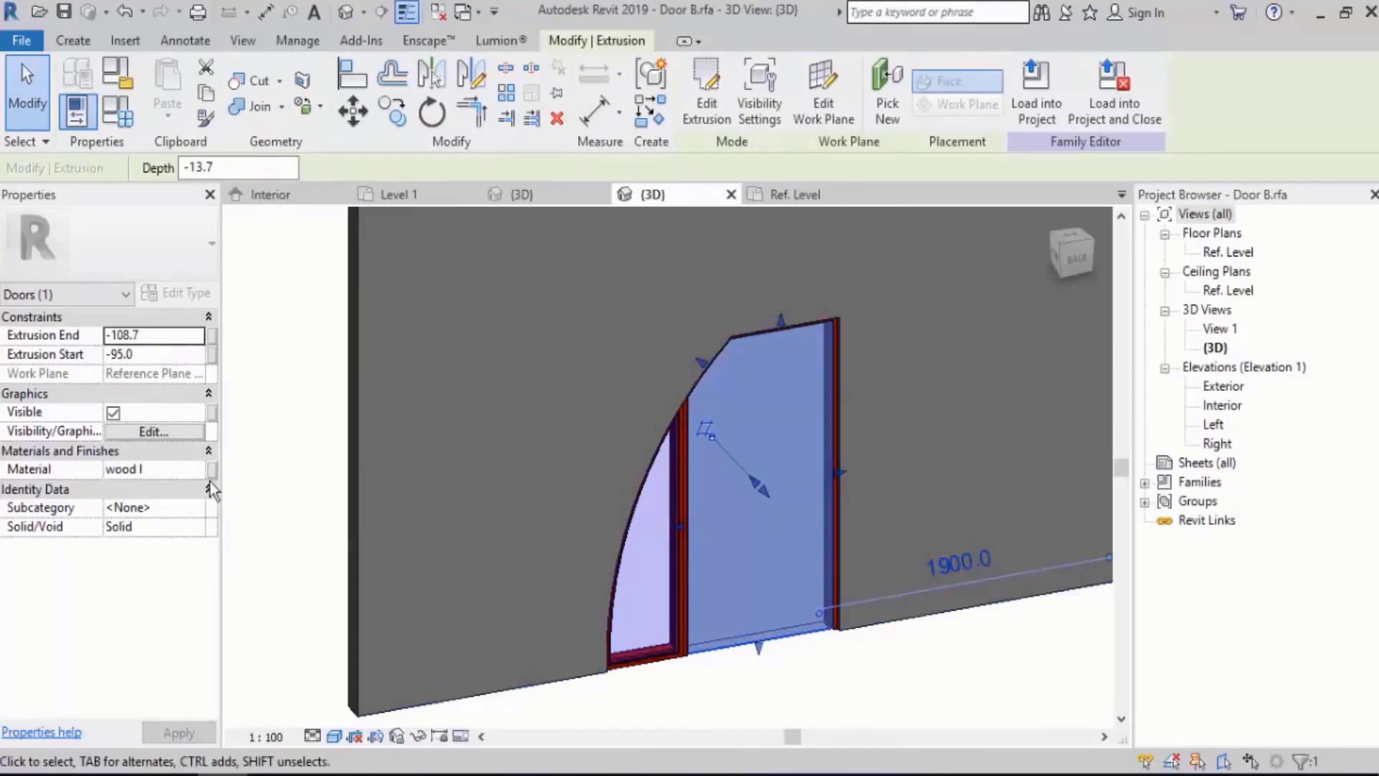
click(1002, 692)
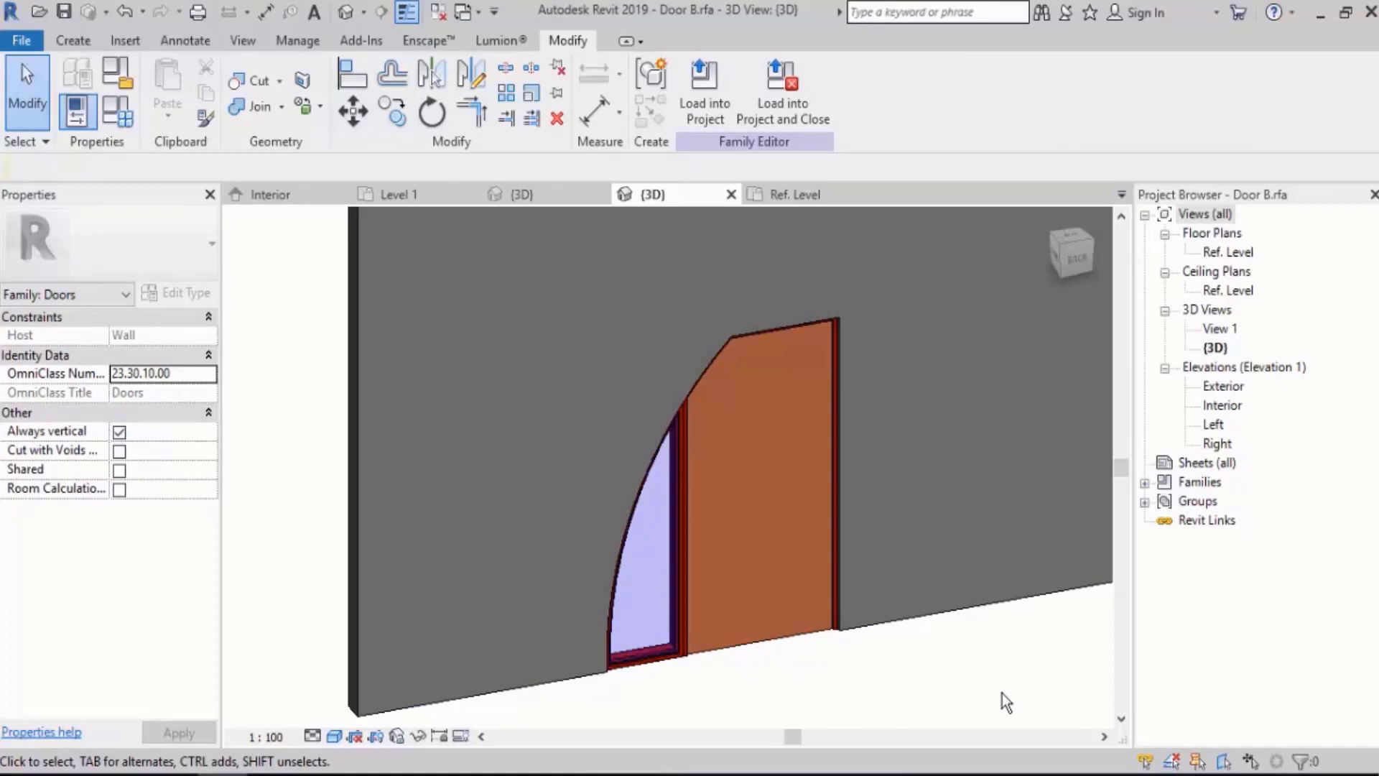
shift+middle_drag(730, 523, 671, 585)
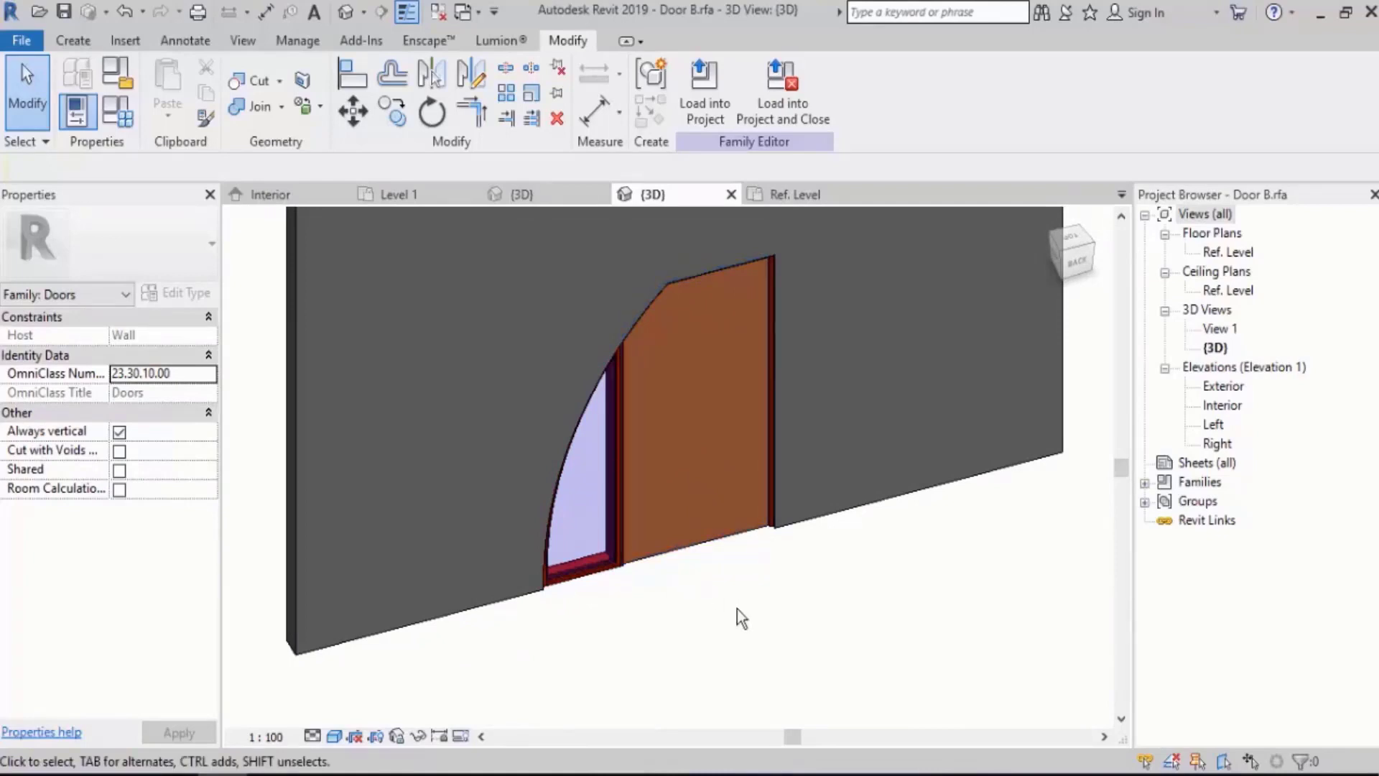
shift+middle_drag(674, 483, 825, 597)
middle_drag(716, 561, 724, 542)
Associate the door panel extrusion's material with a new family type parameter named "Panel" under Materials and Finishes.
click(724, 448)
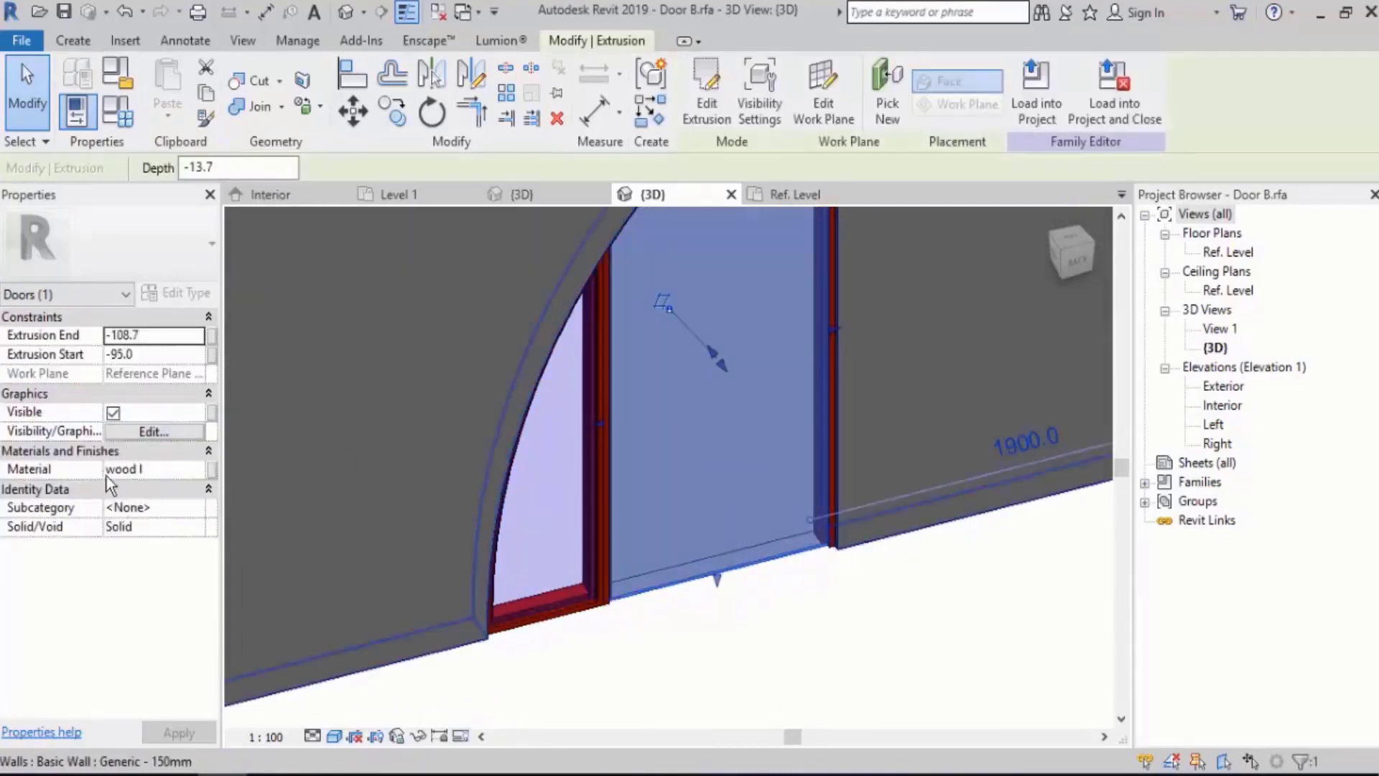
click(212, 472)
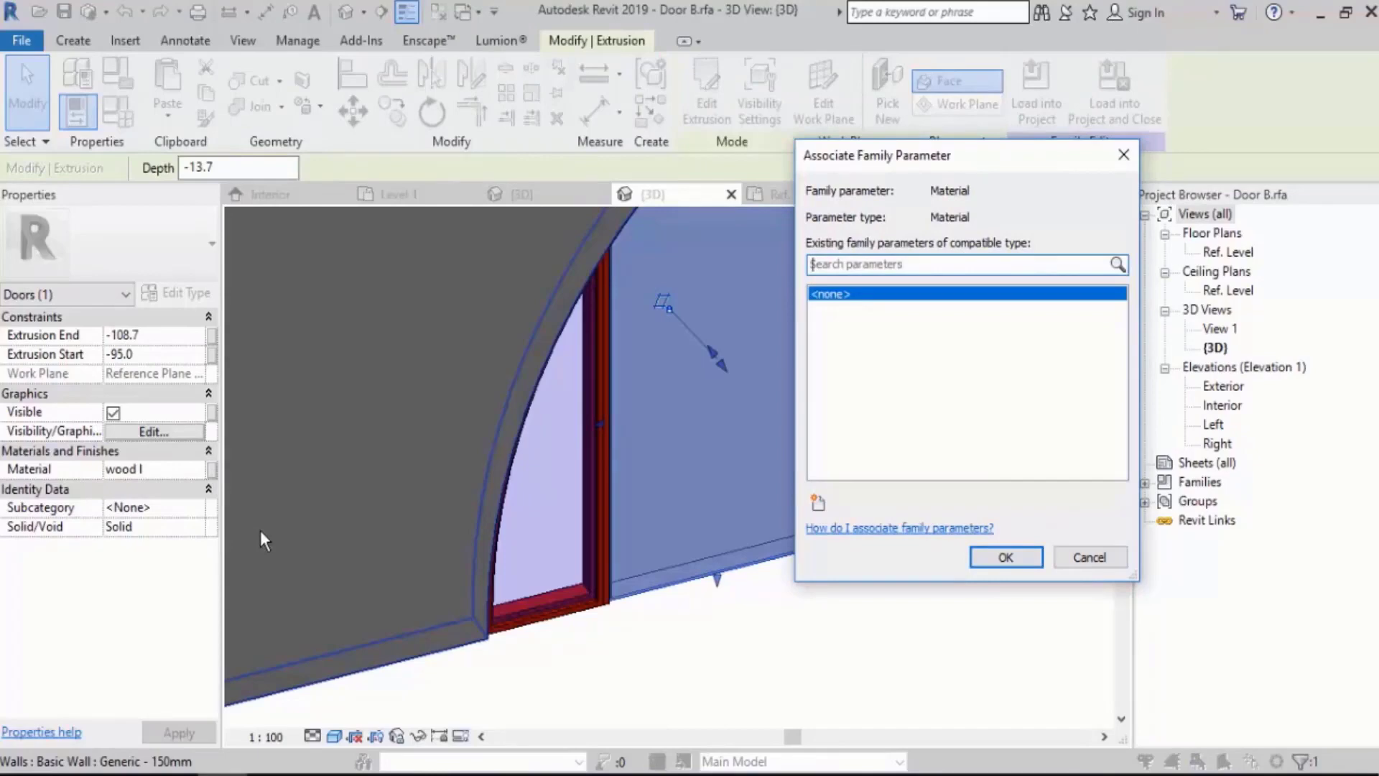
click(824, 508)
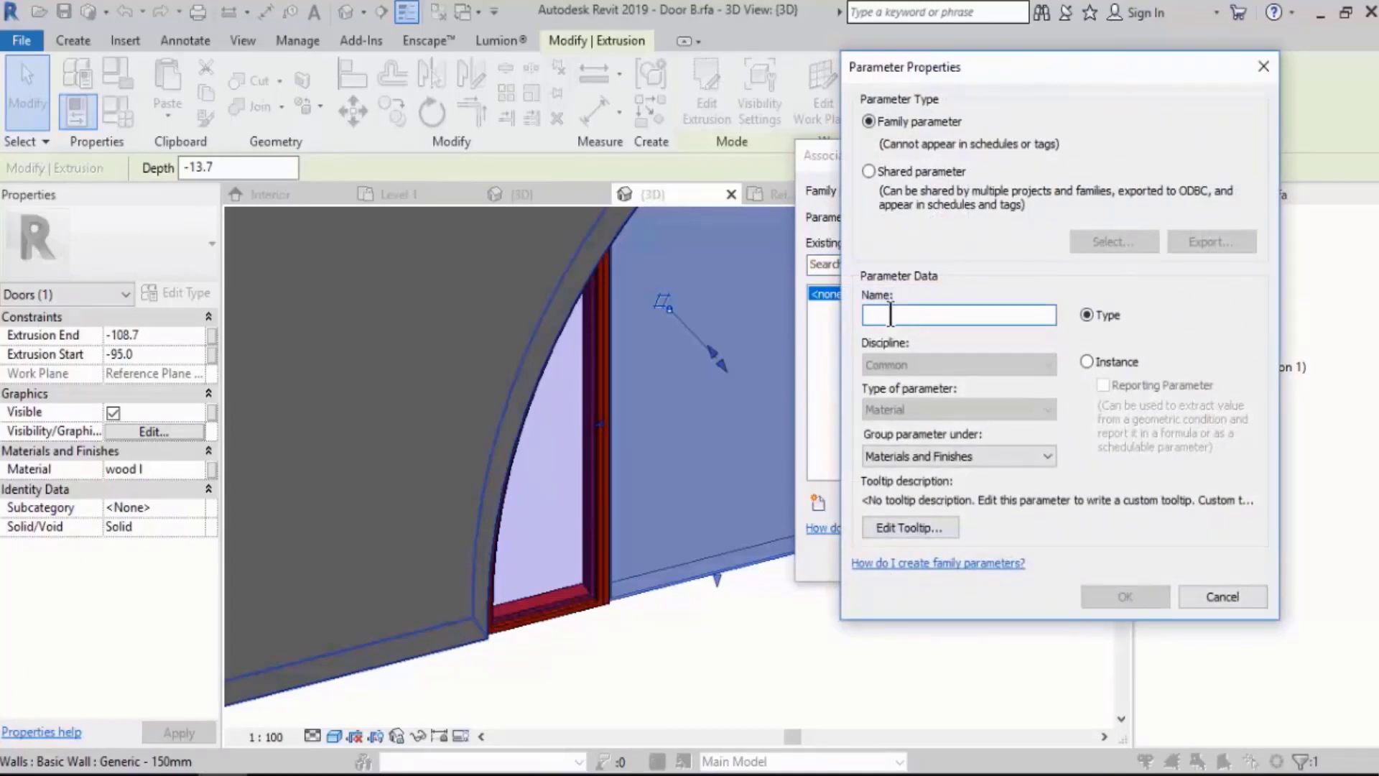
text(Panel)
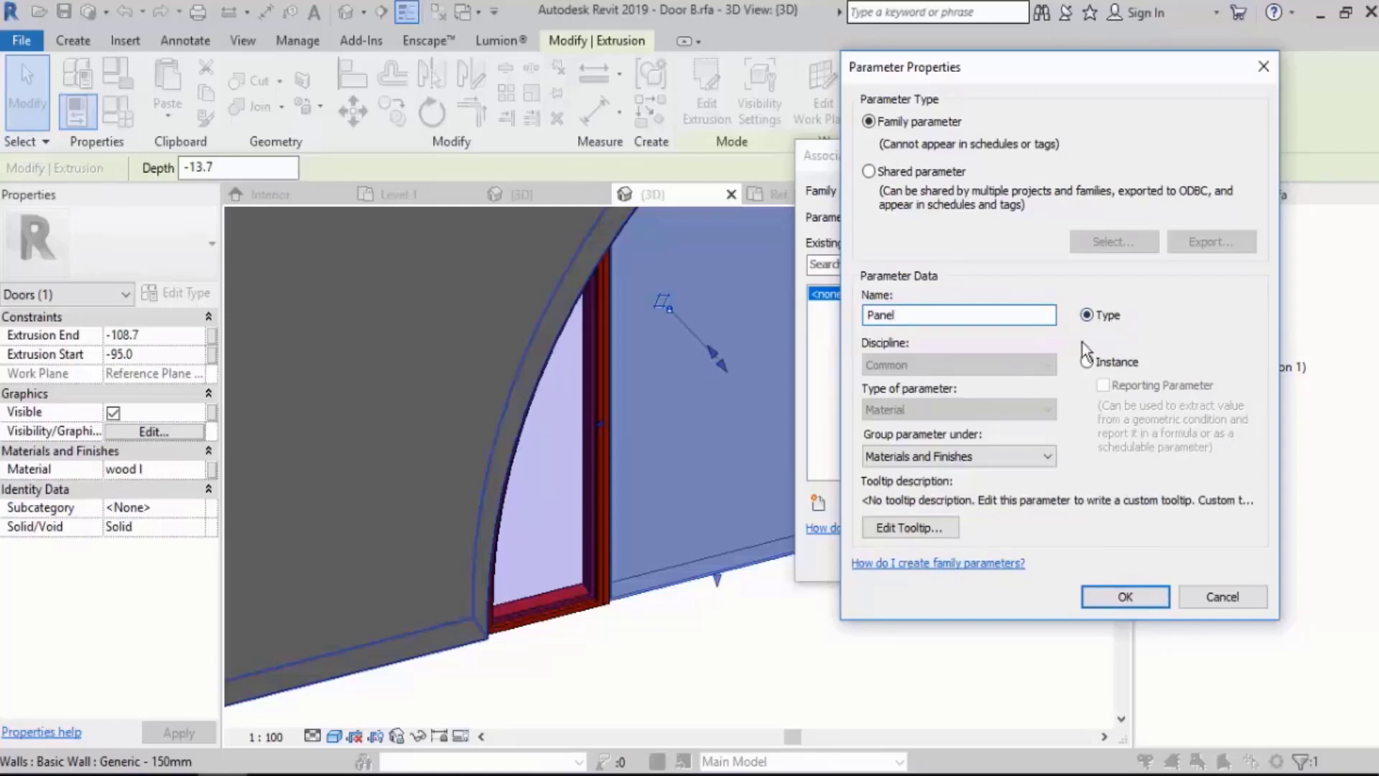
click(1125, 599)
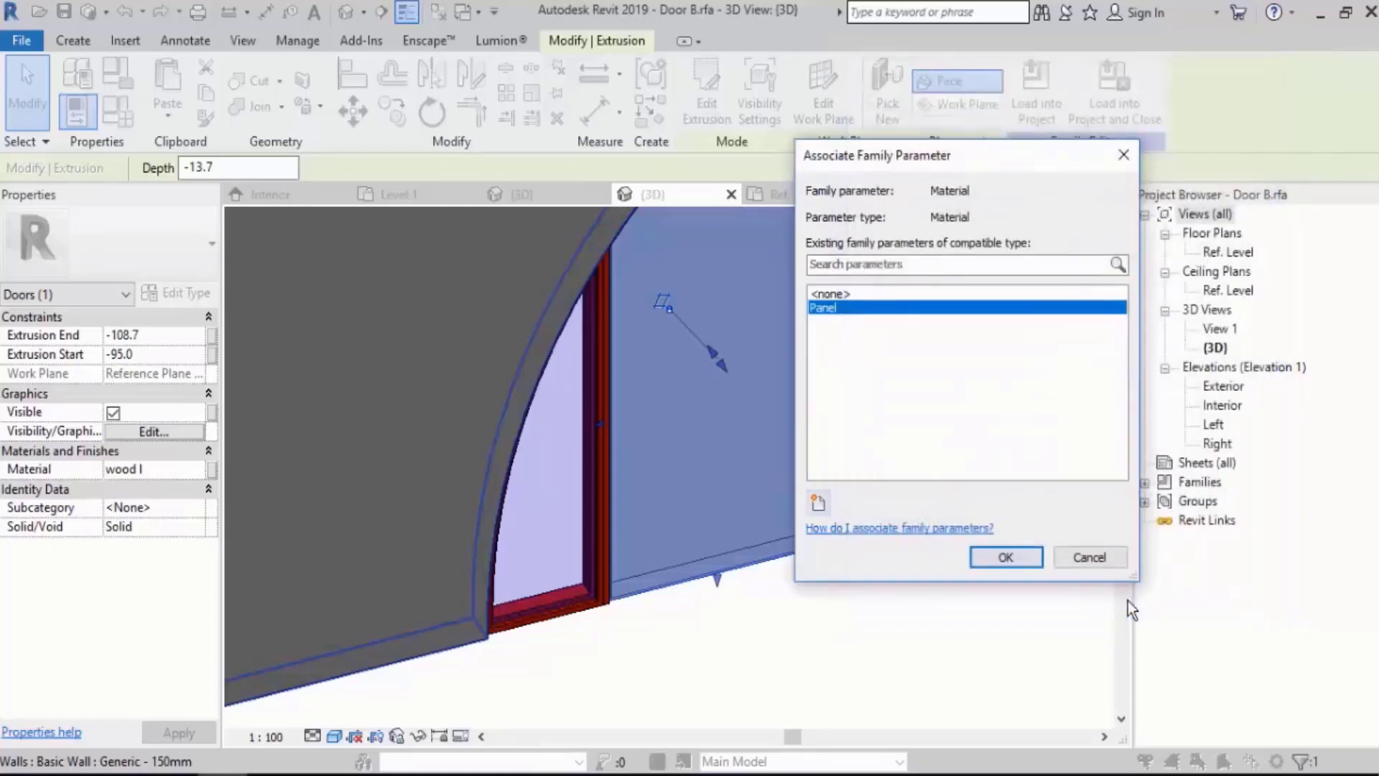
click(1010, 559)
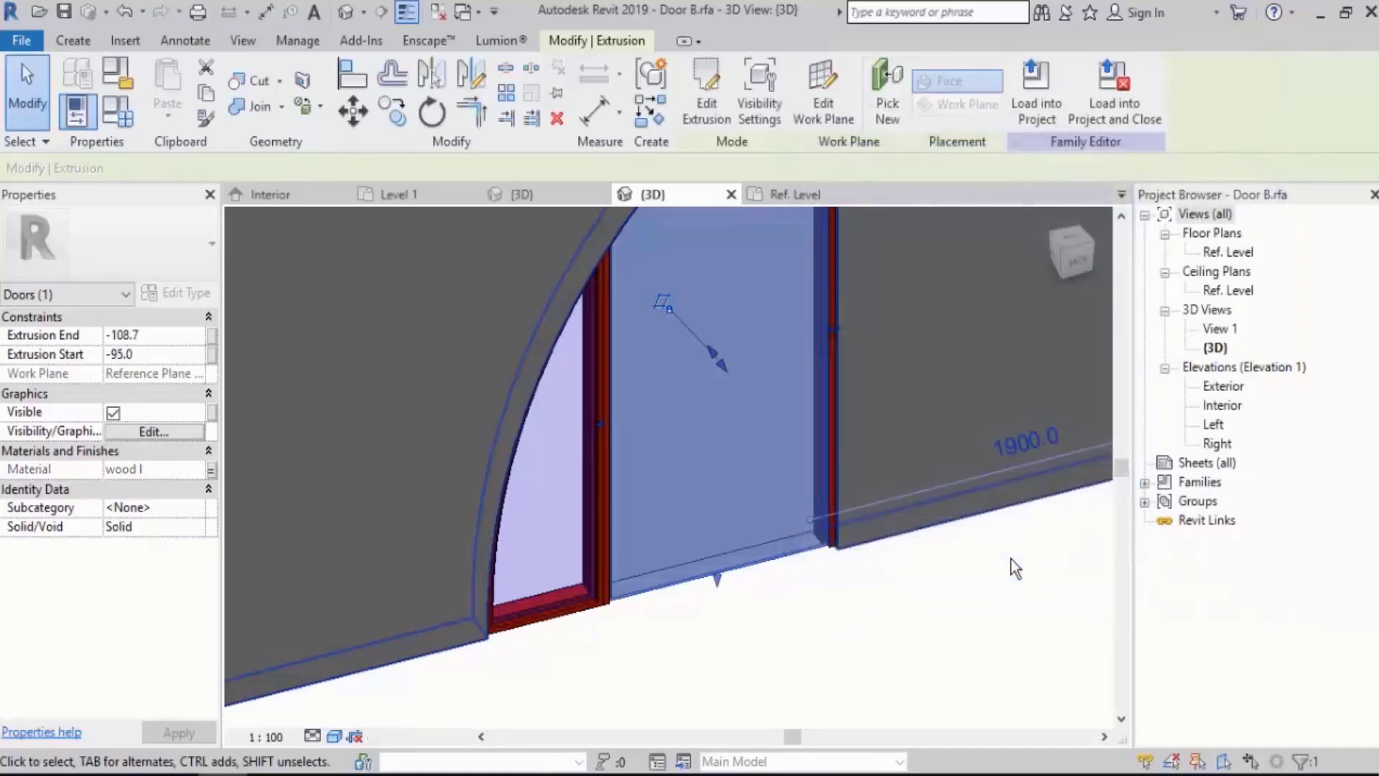
click(924, 638)
click(749, 471)
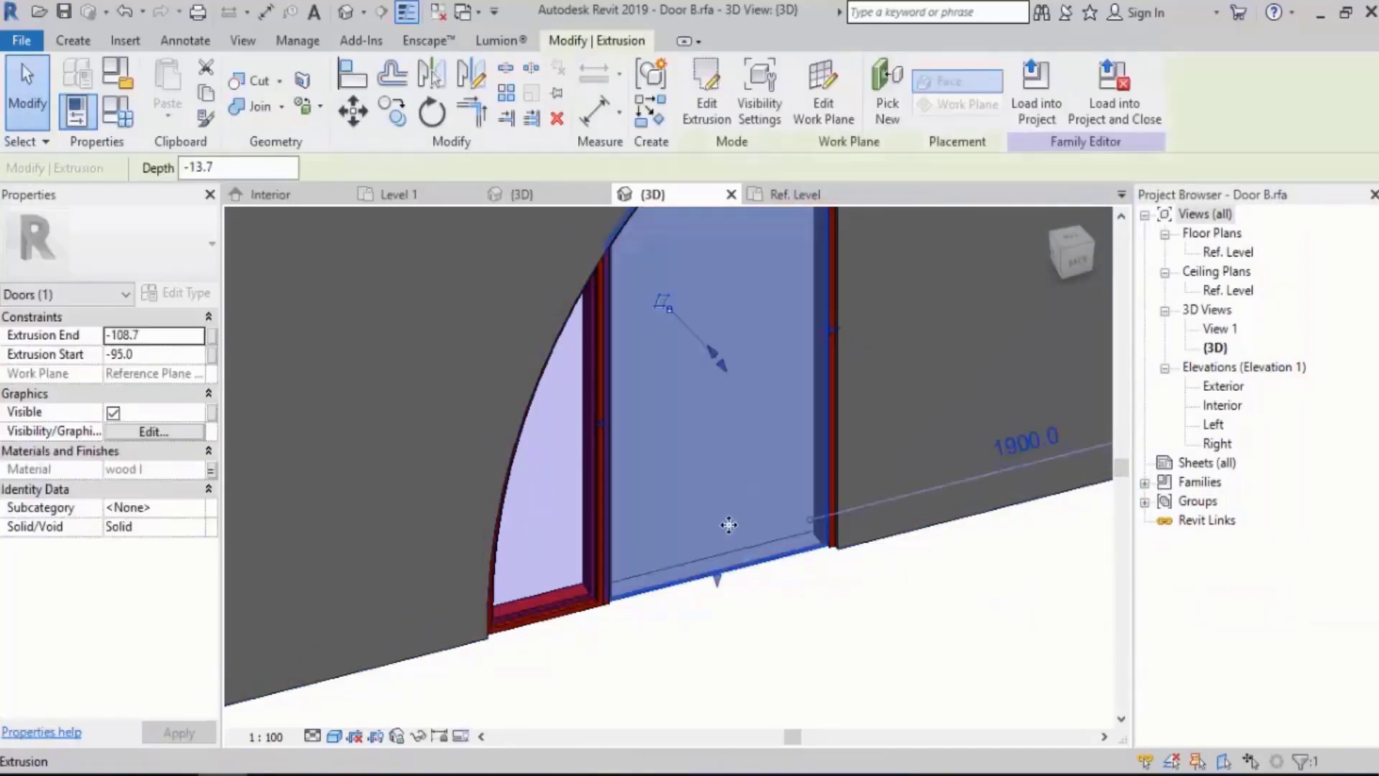
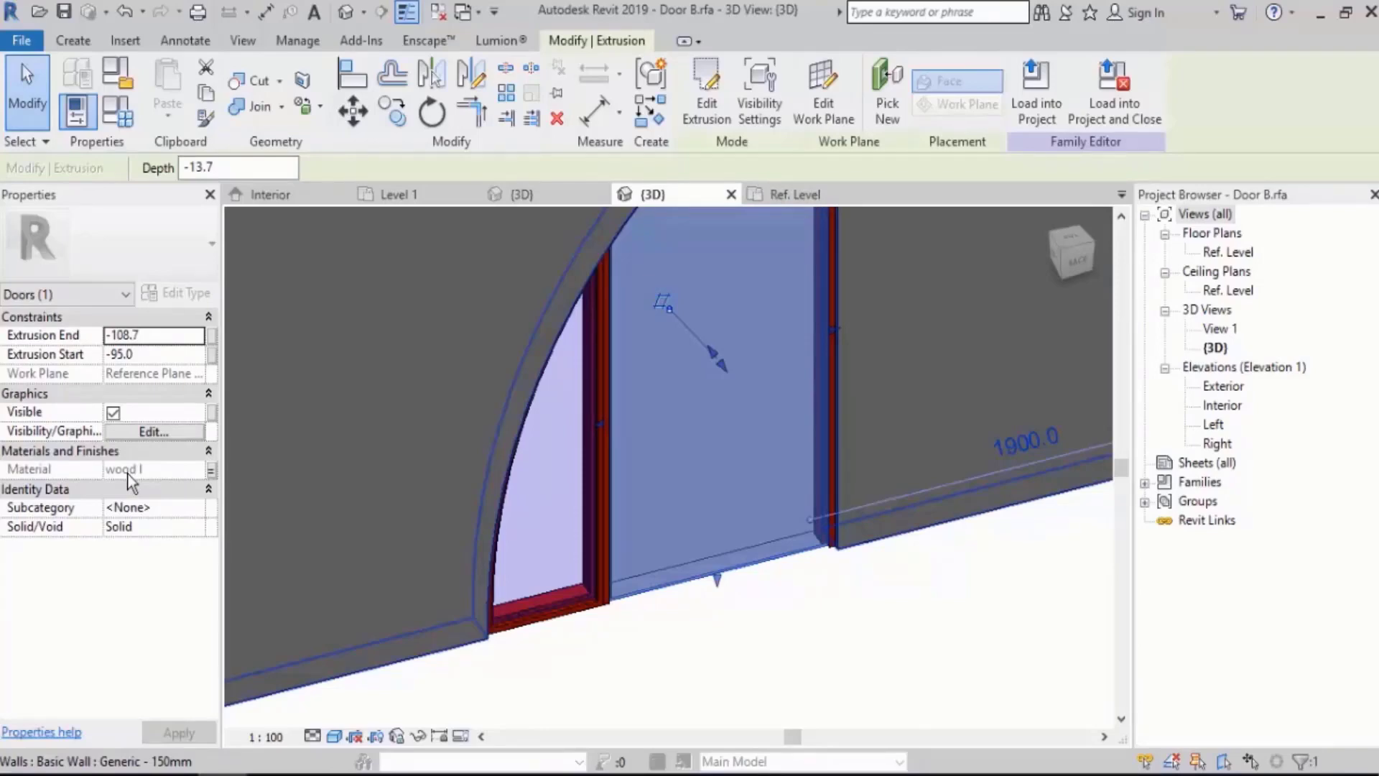
click(696, 678)
Associate the curved glass extrusion's material with a new family type parameter named "Sidelight" under Materials and Finishes.
scroll(627, 532, up, 3)
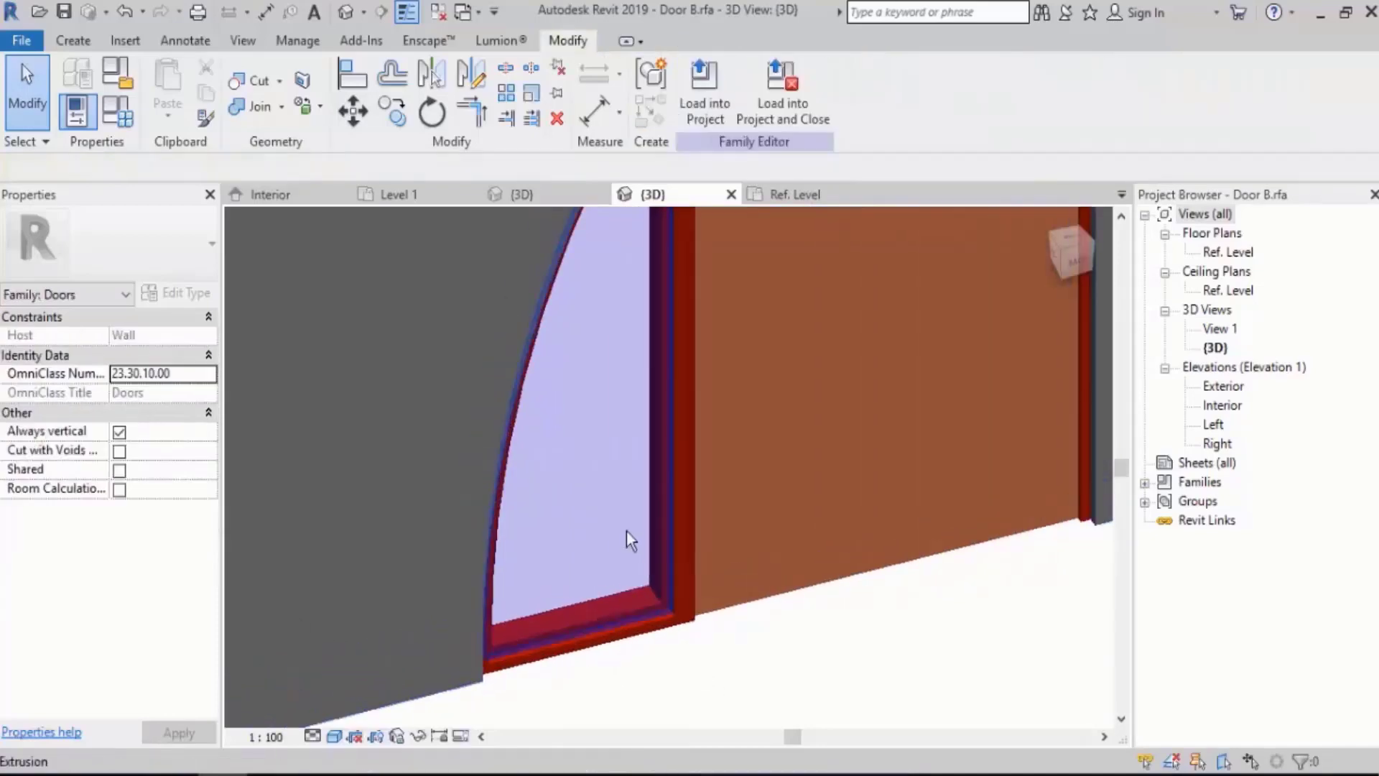
click(632, 449)
scroll(585, 462, down, 3)
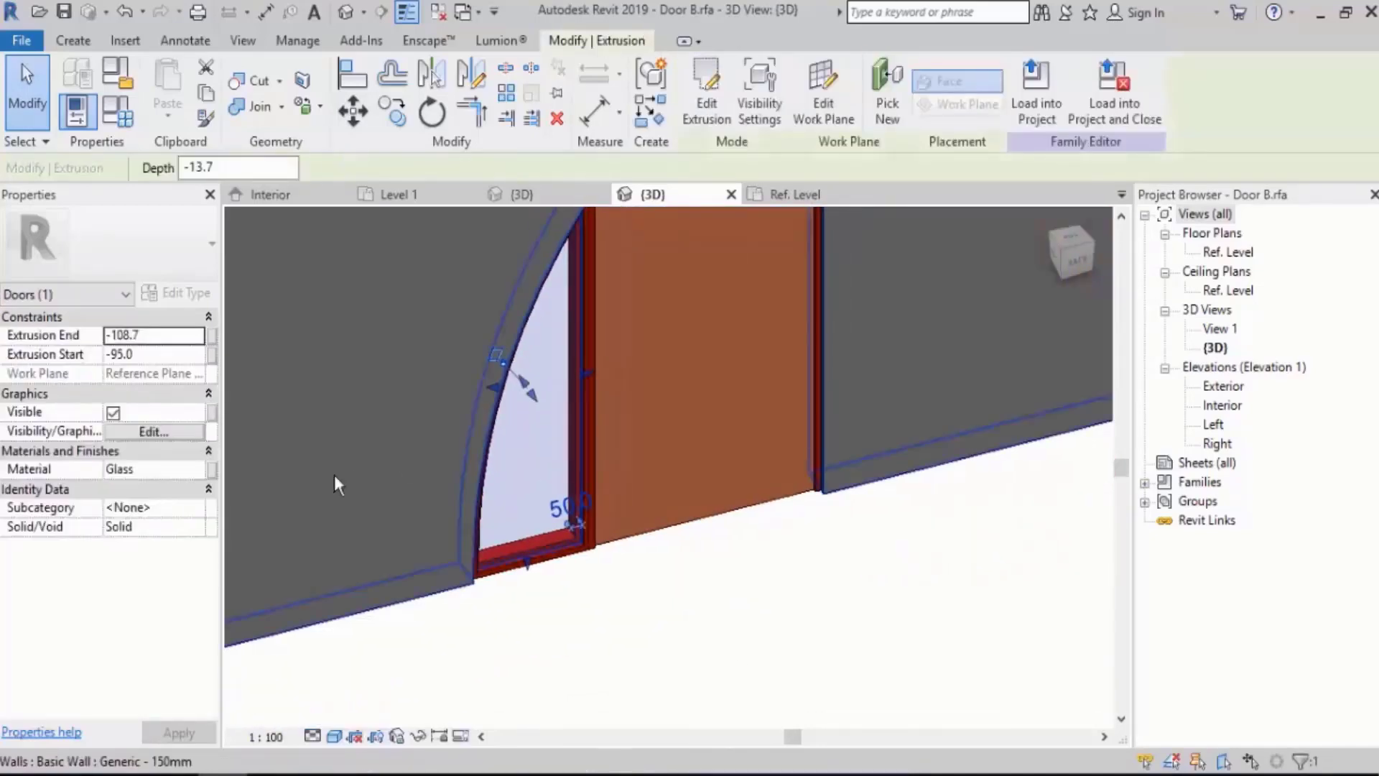
click(212, 472)
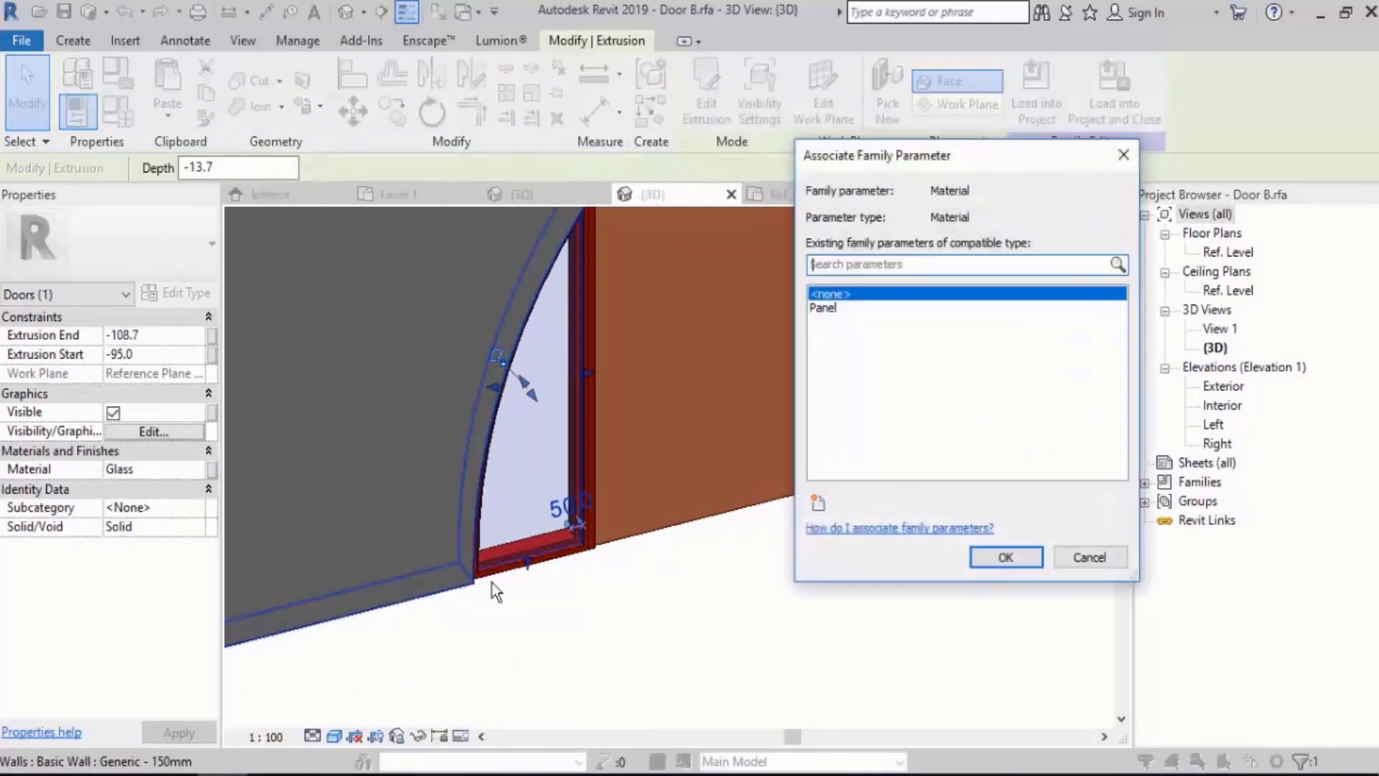
click(820, 502)
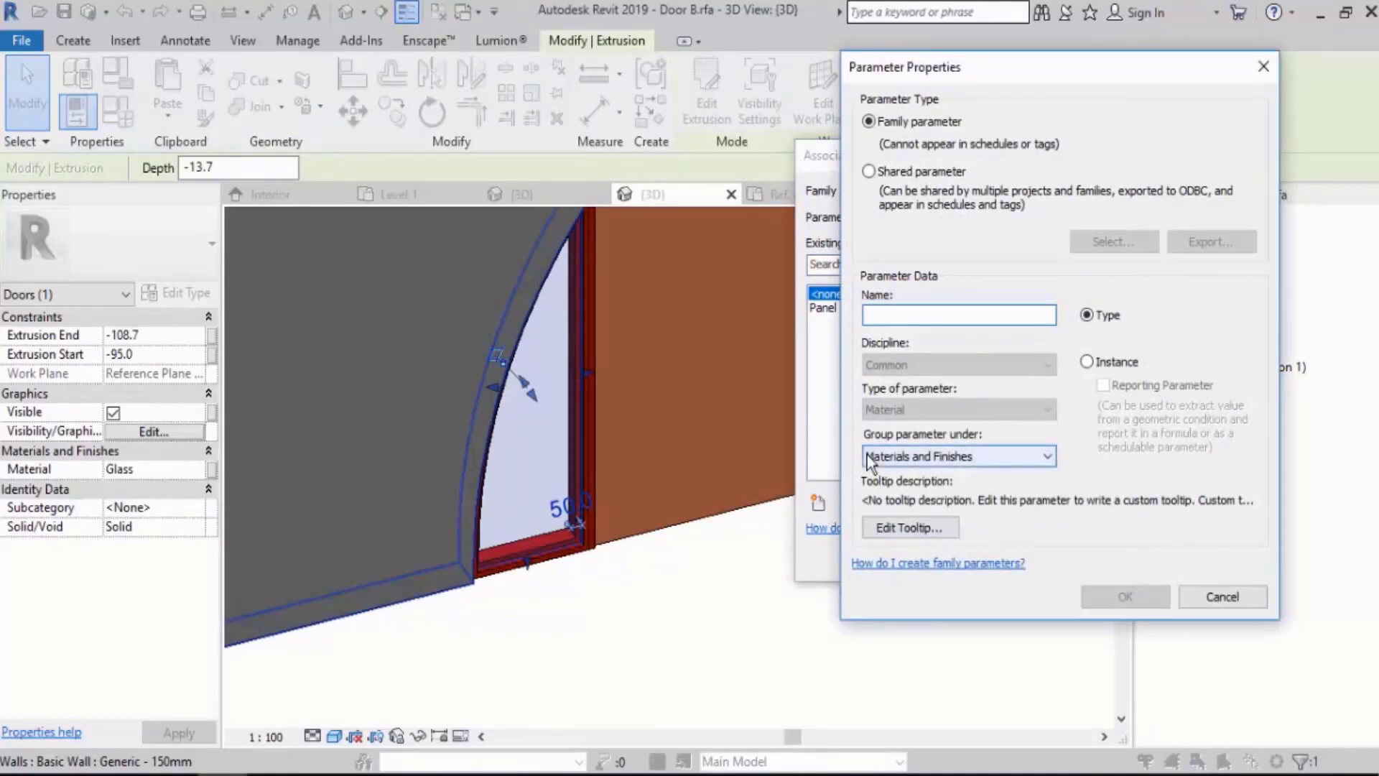
text(Side)
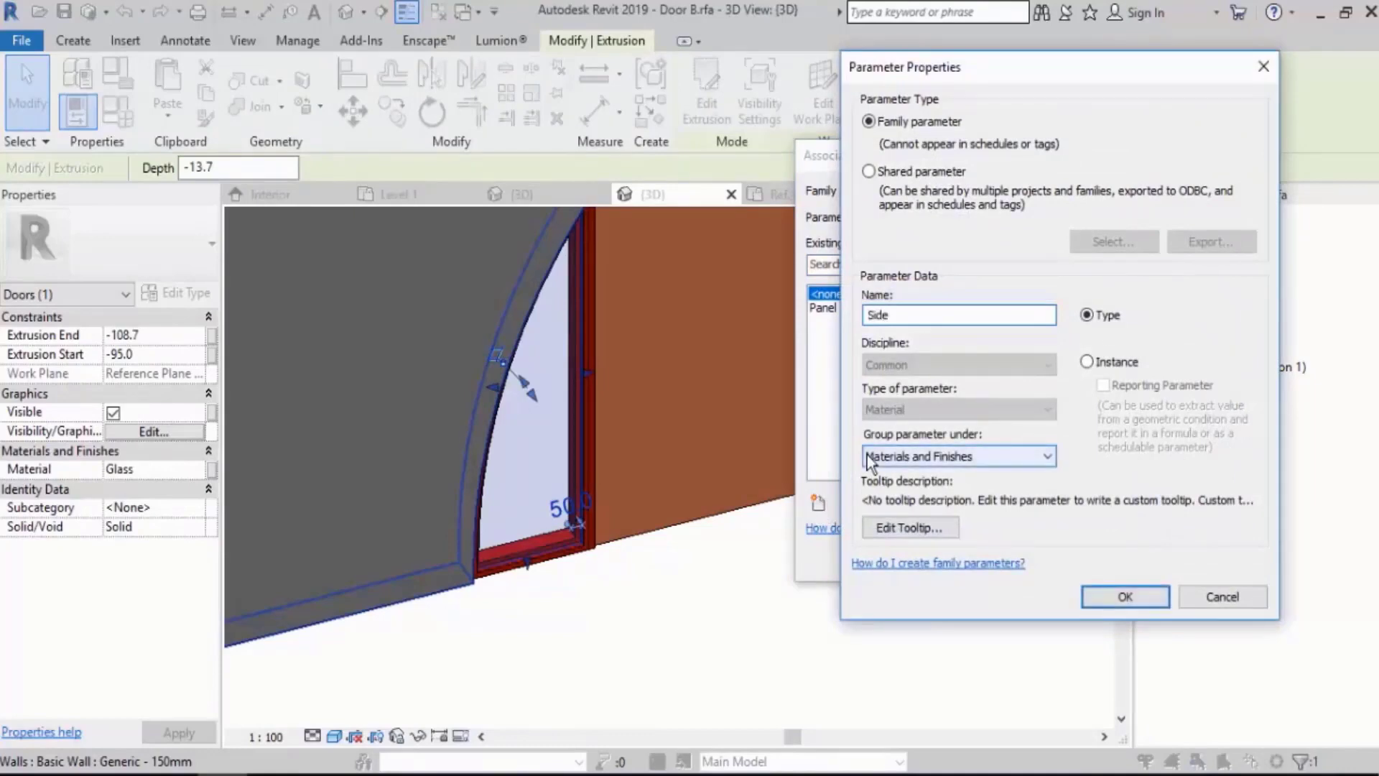
text(light)
key(Return)
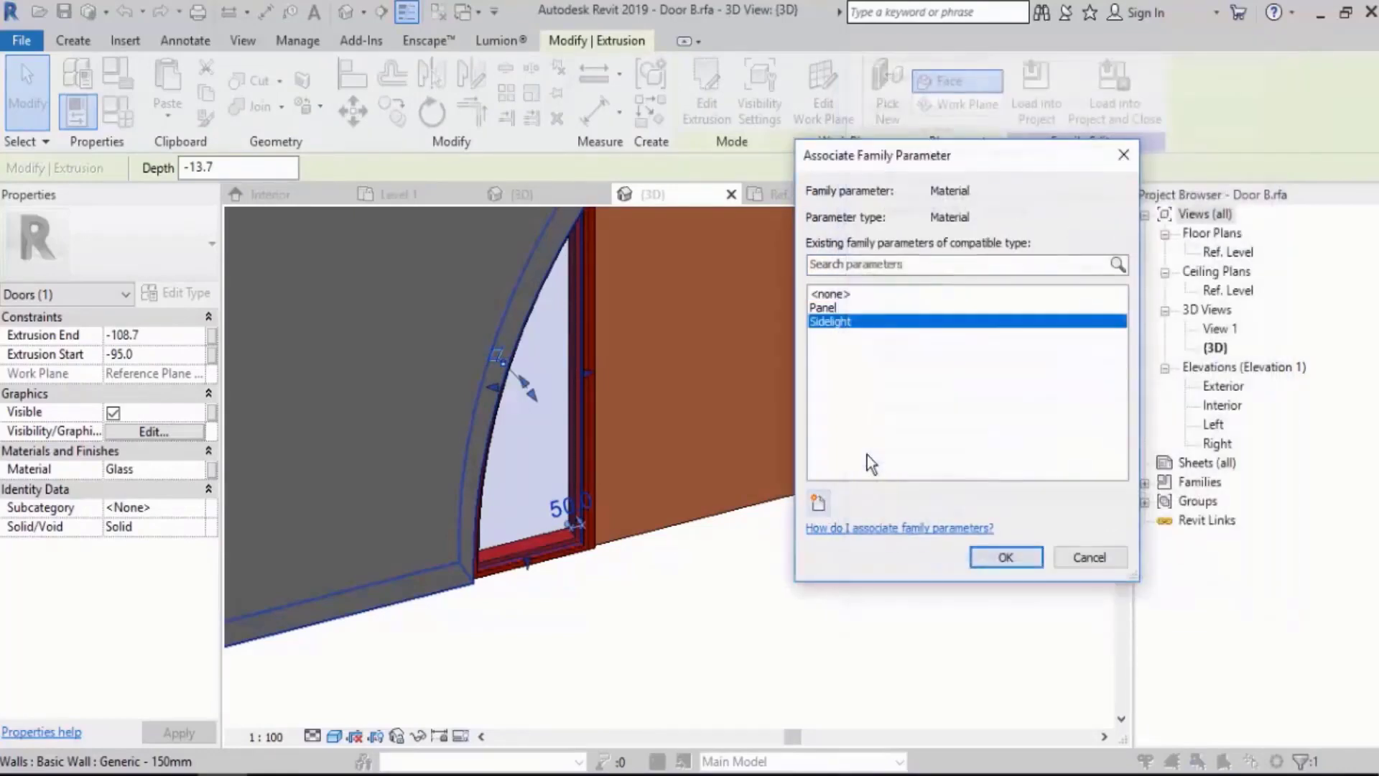
click(1006, 557)
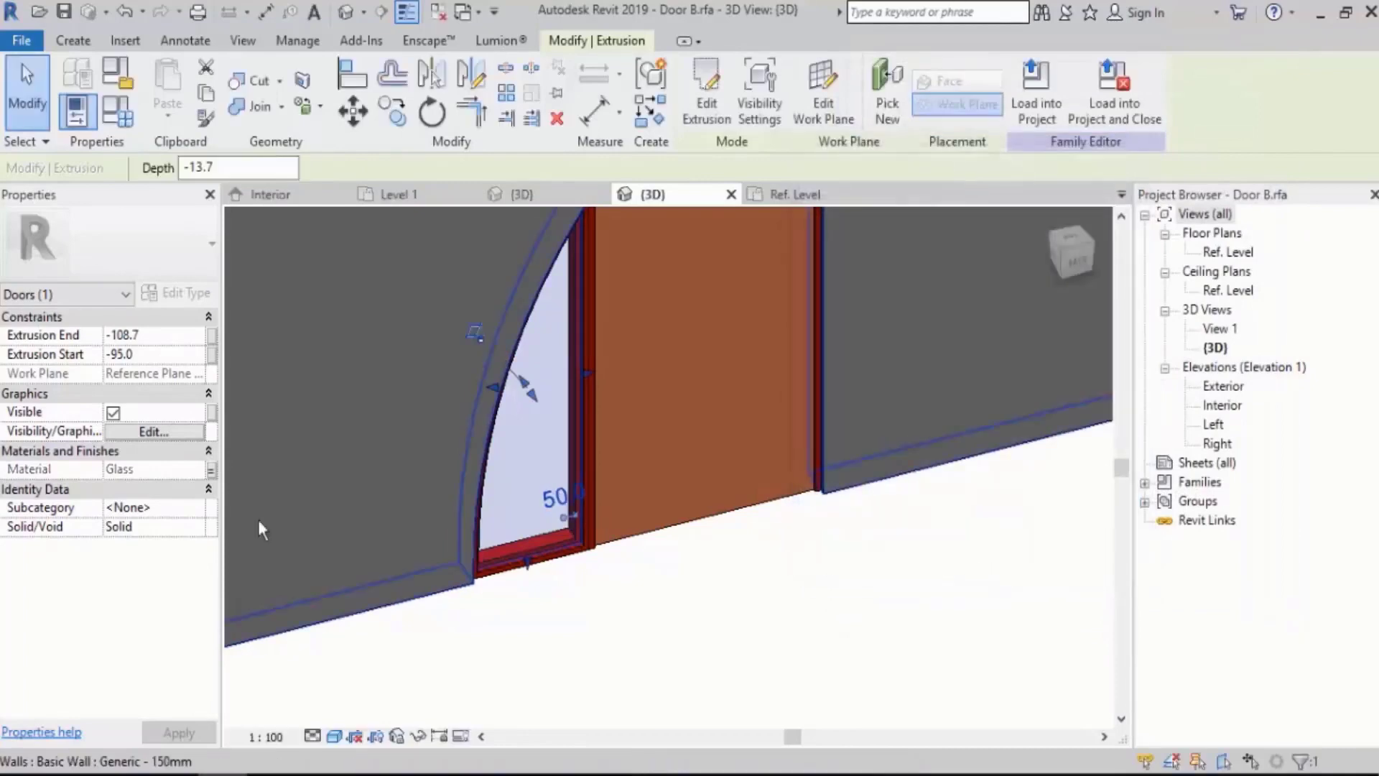
click(695, 621)
Associate the material of both frame sweeps with a new family type parameter named "Frames" under Materials and Finishes.
scroll(531, 549, up, 5)
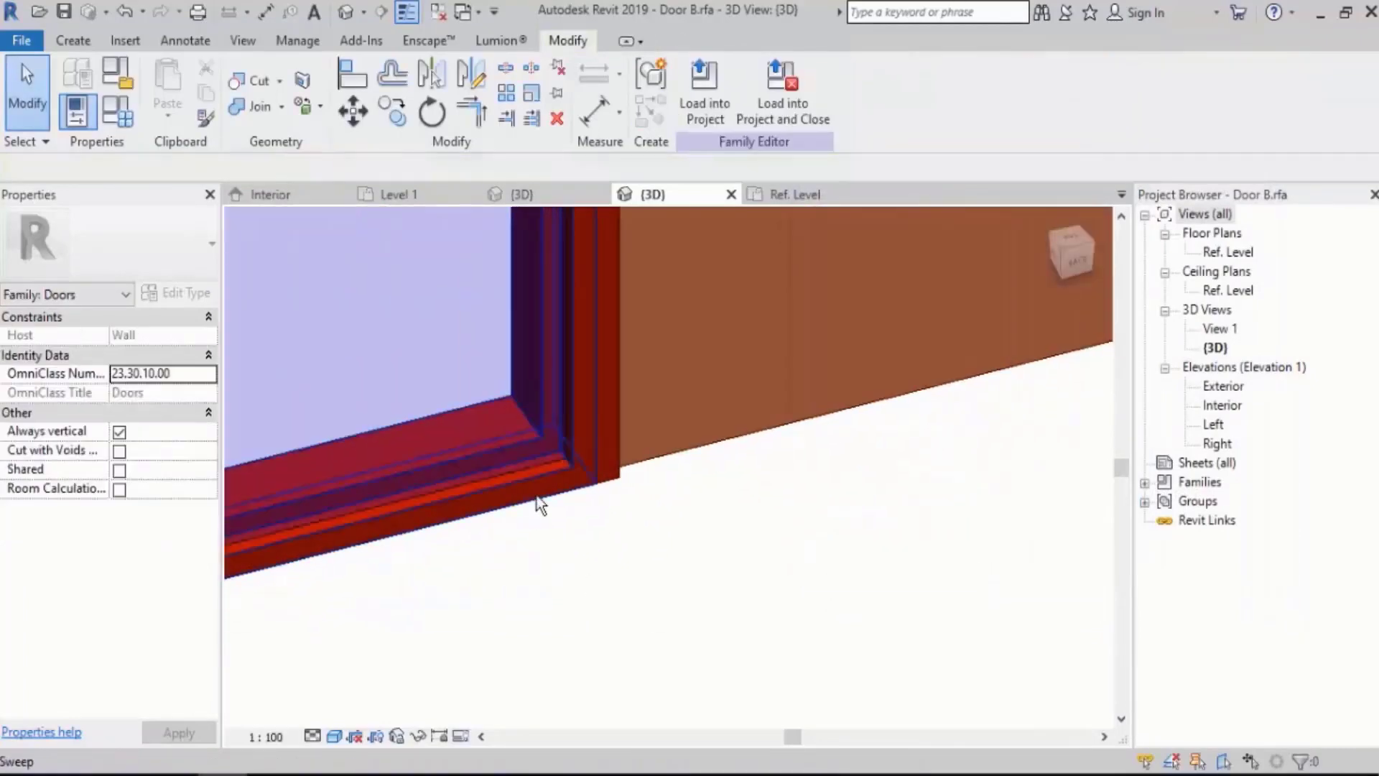
click(610, 488)
ctrl+click(617, 478)
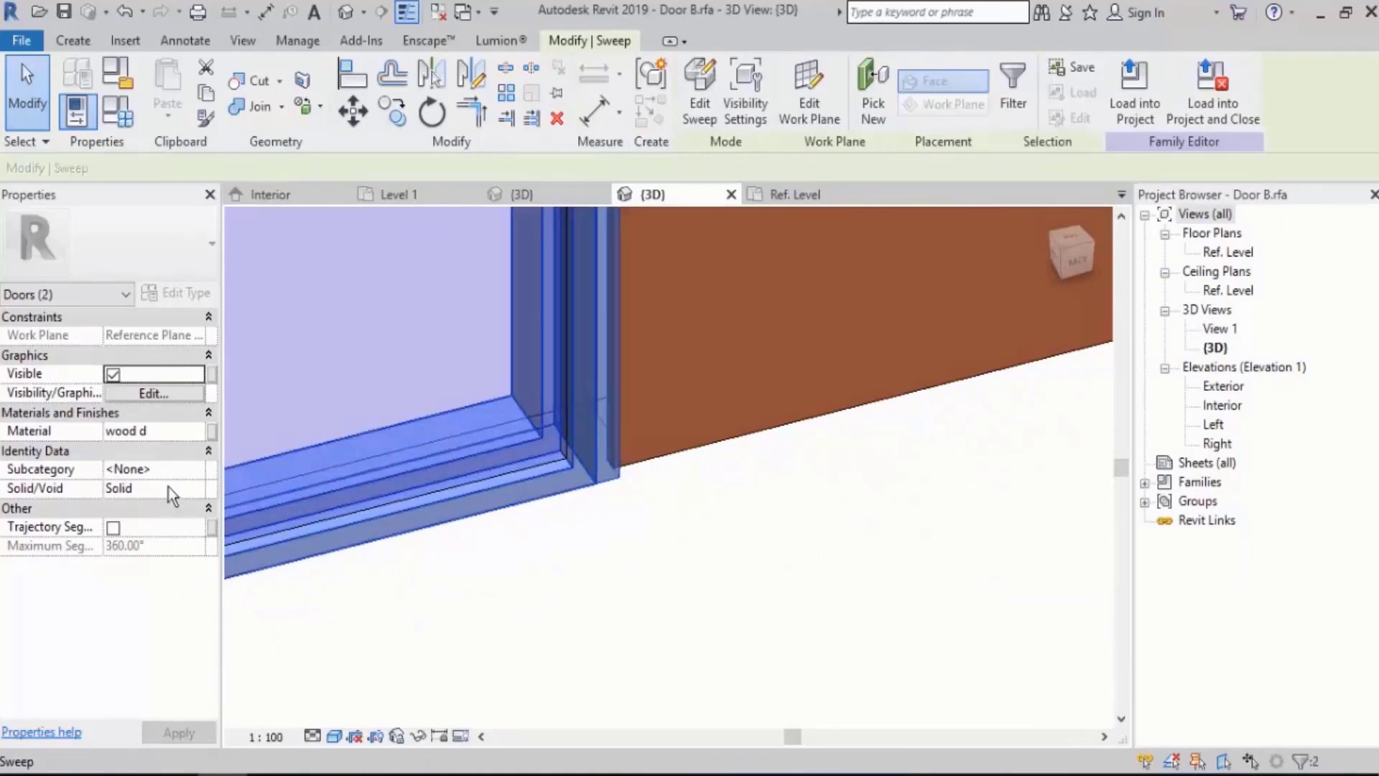
click(212, 431)
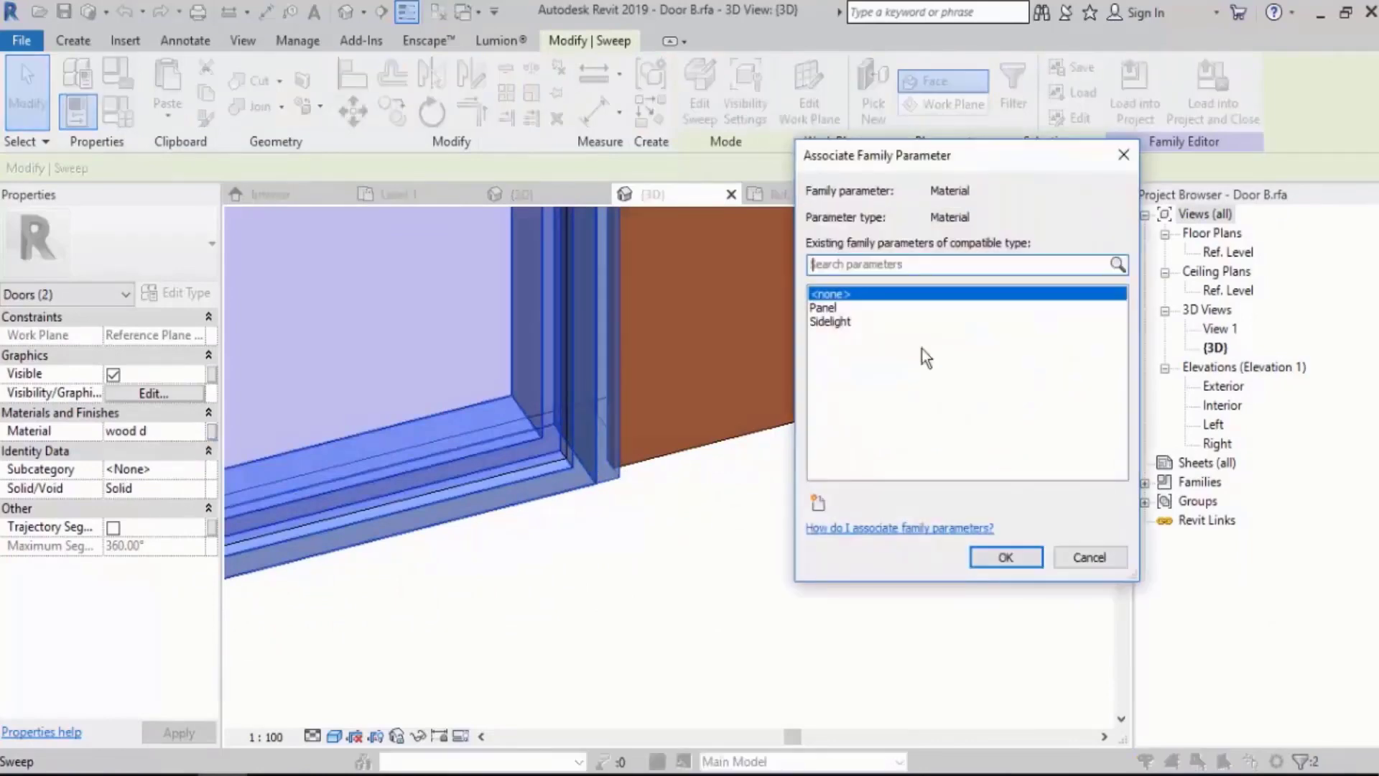
click(818, 501)
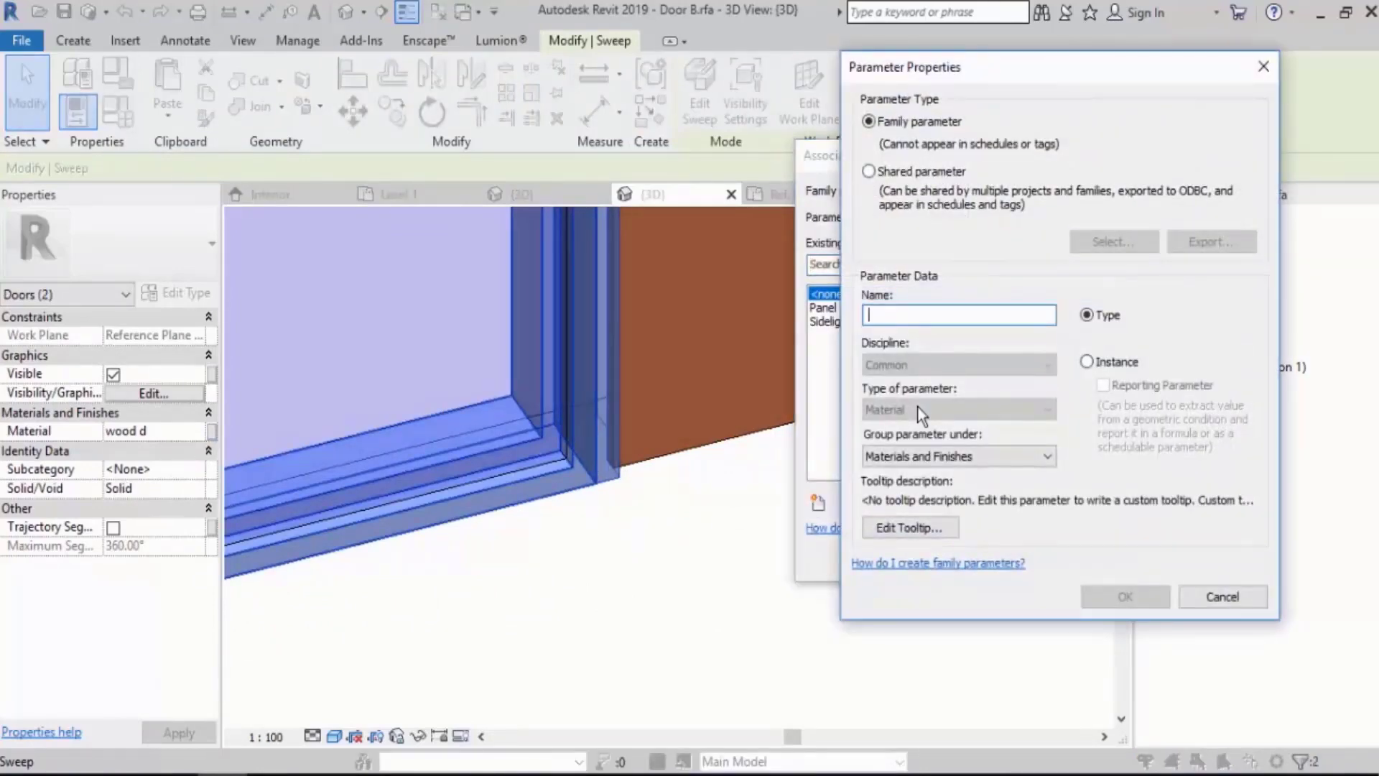
text(Frames)
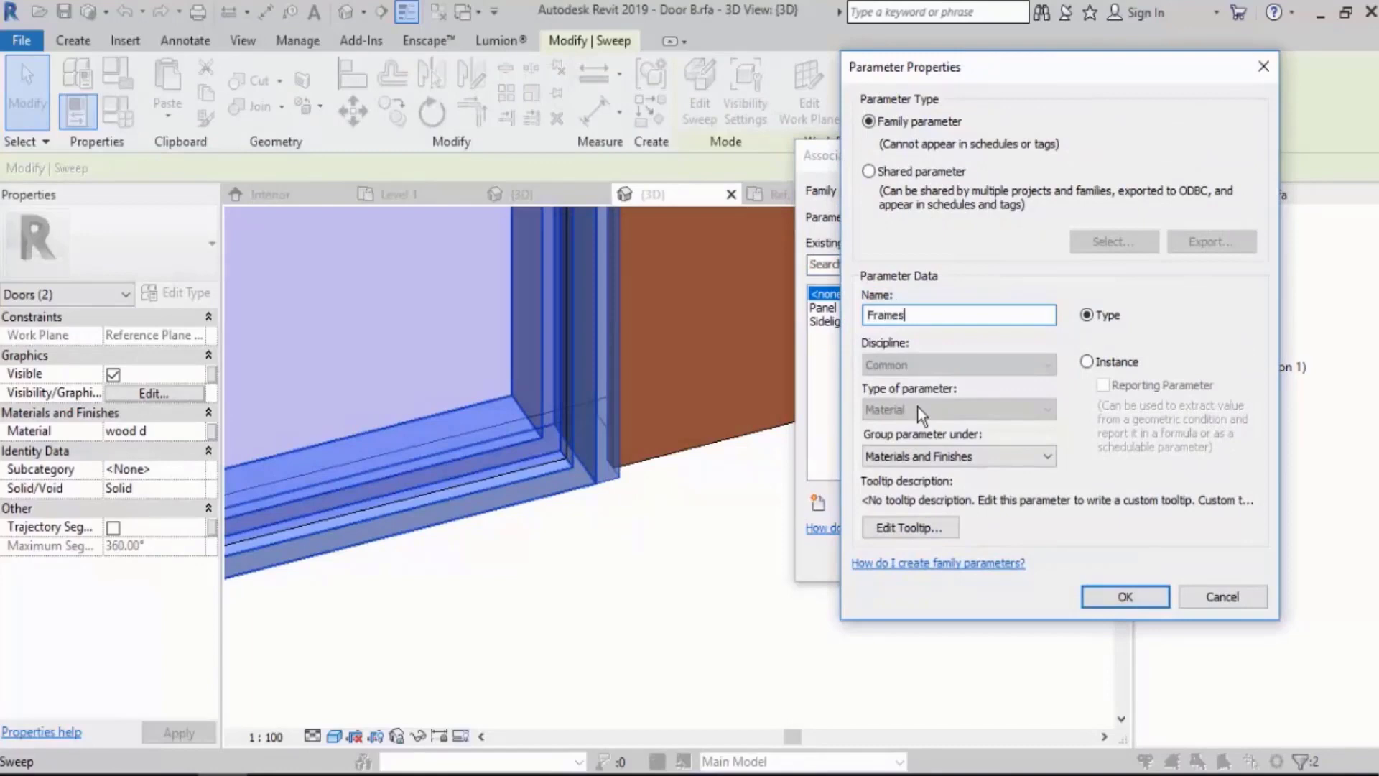
key(Return)
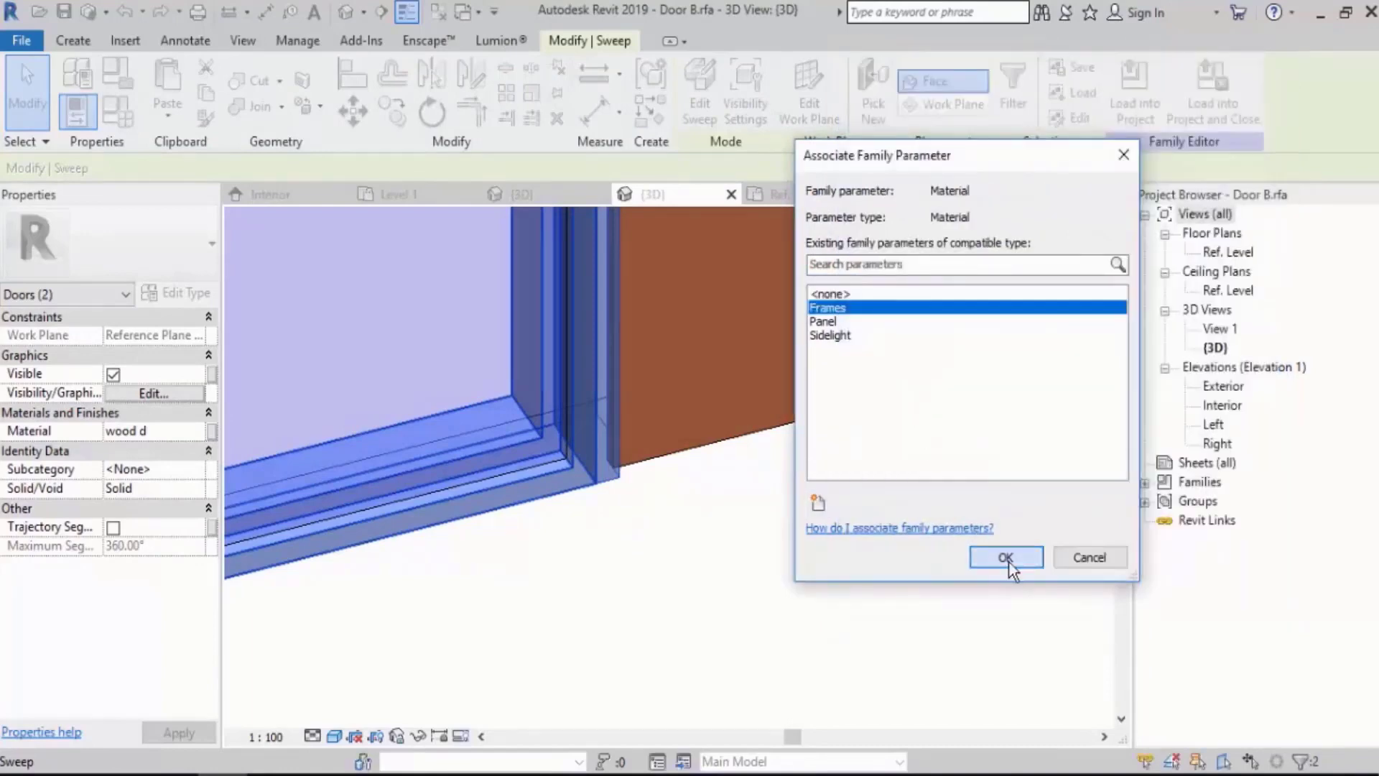
click(1006, 558)
click(774, 618)
Load the Door B family into the project, overwriting the existing version only, and select the door nearest the wall's end.
scroll(776, 571, down, 5)
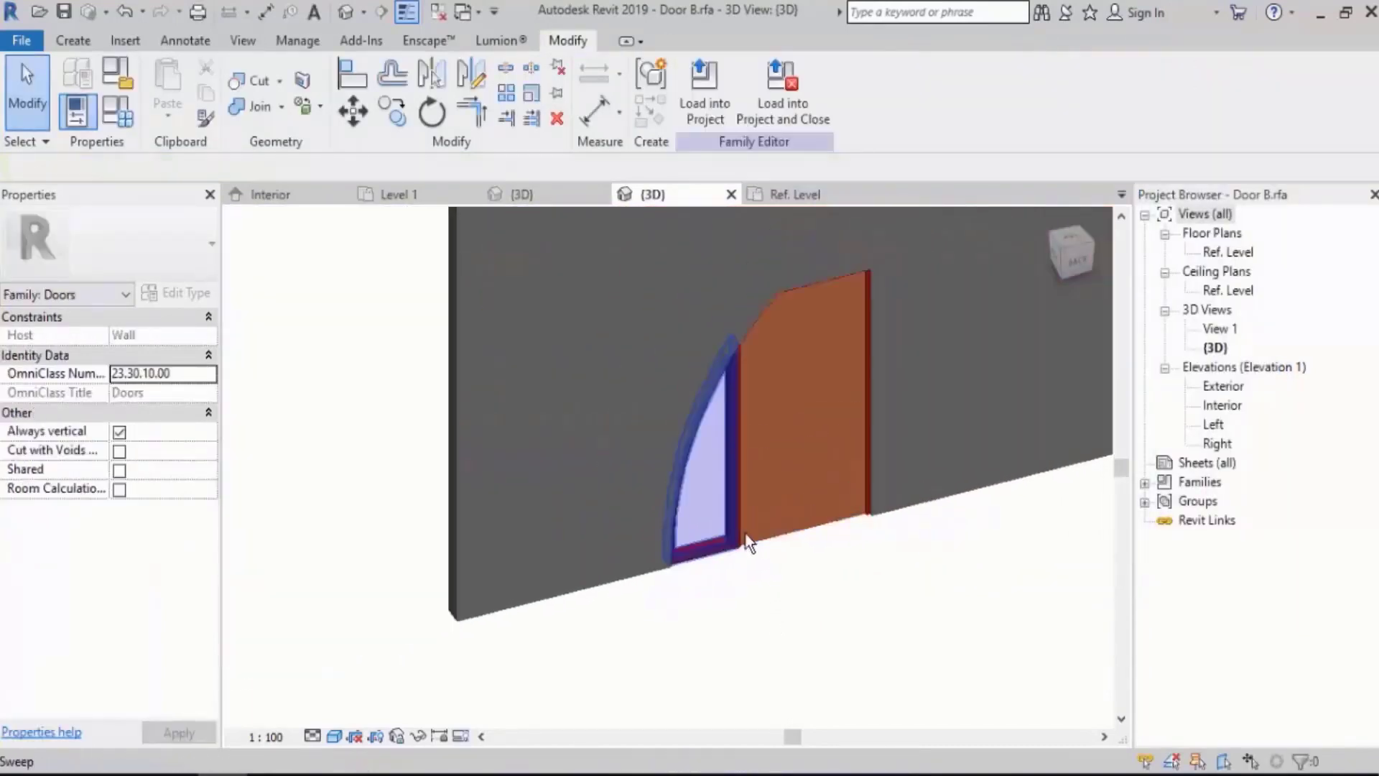
shift+middle_drag(746, 543, 776, 450)
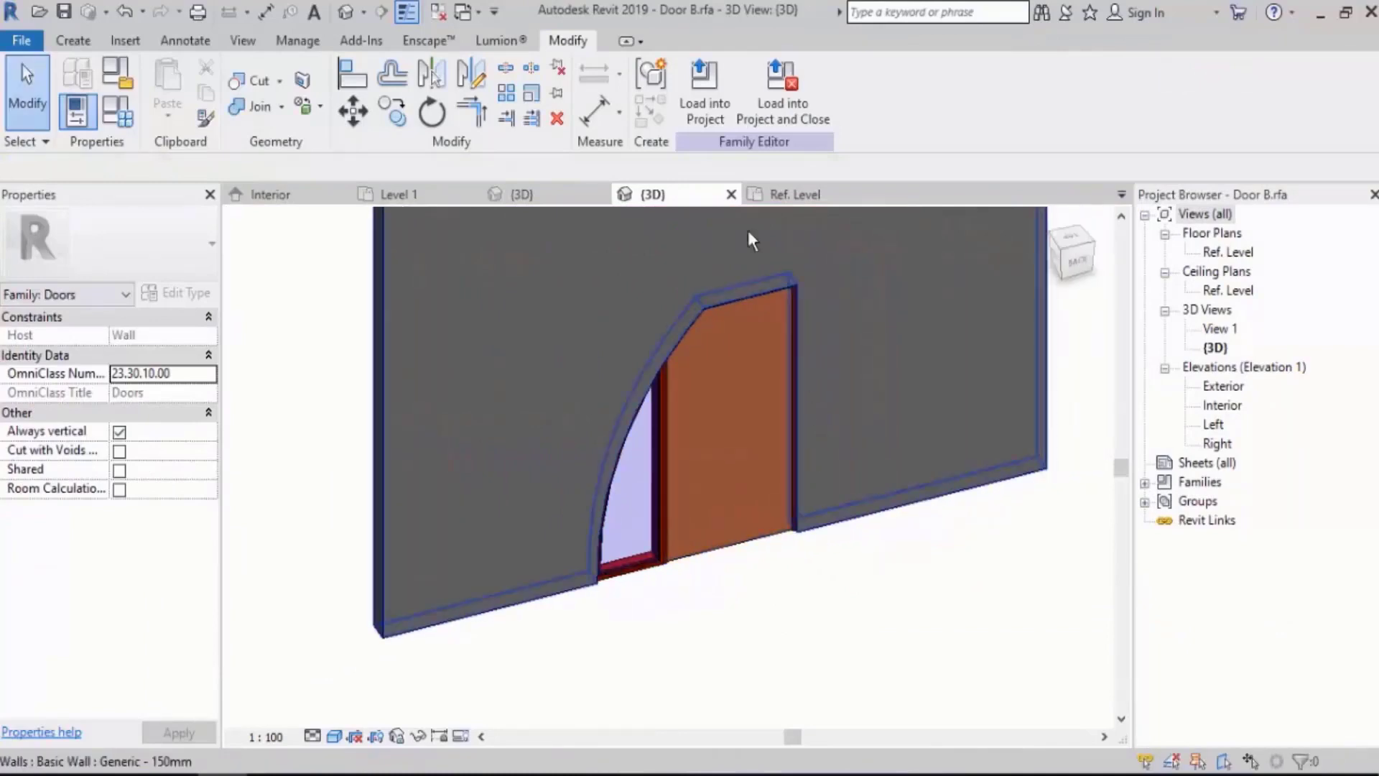
click(719, 111)
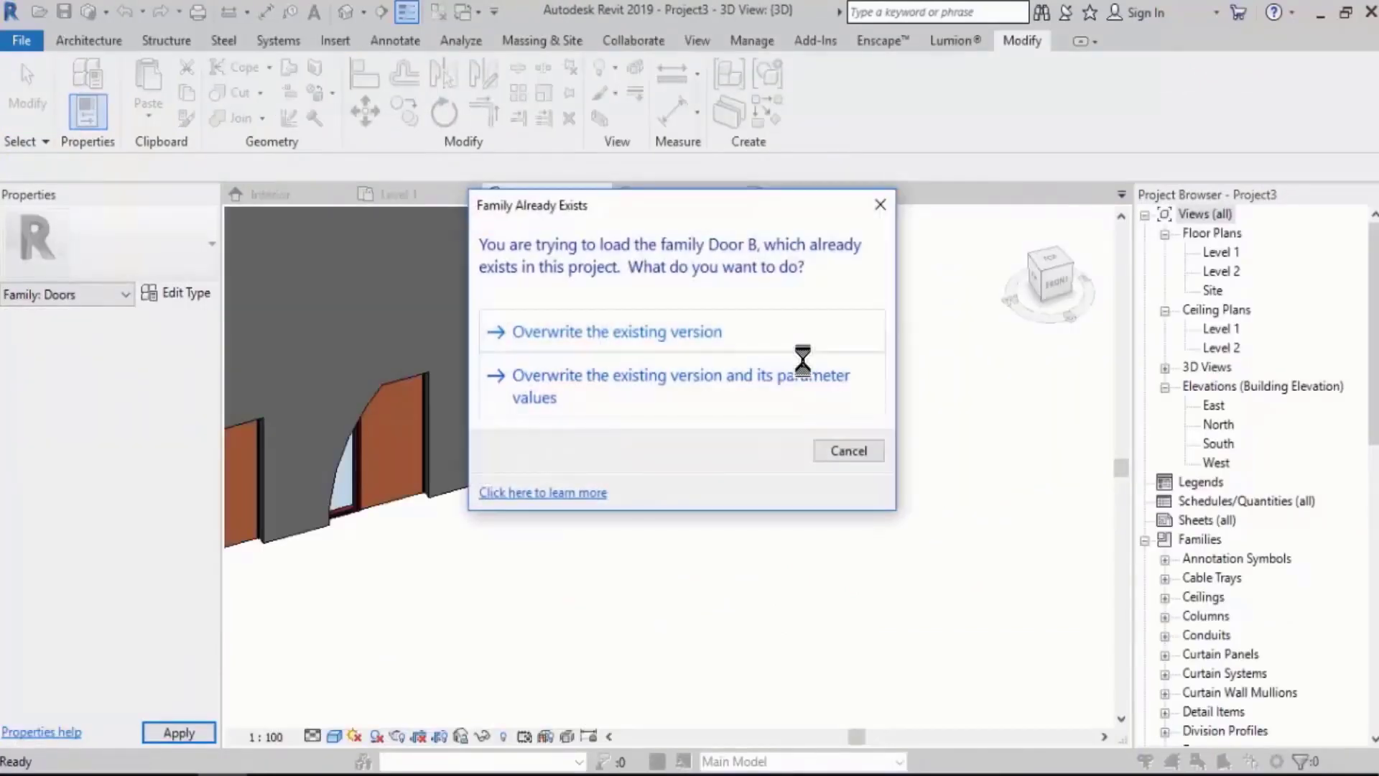
click(536, 338)
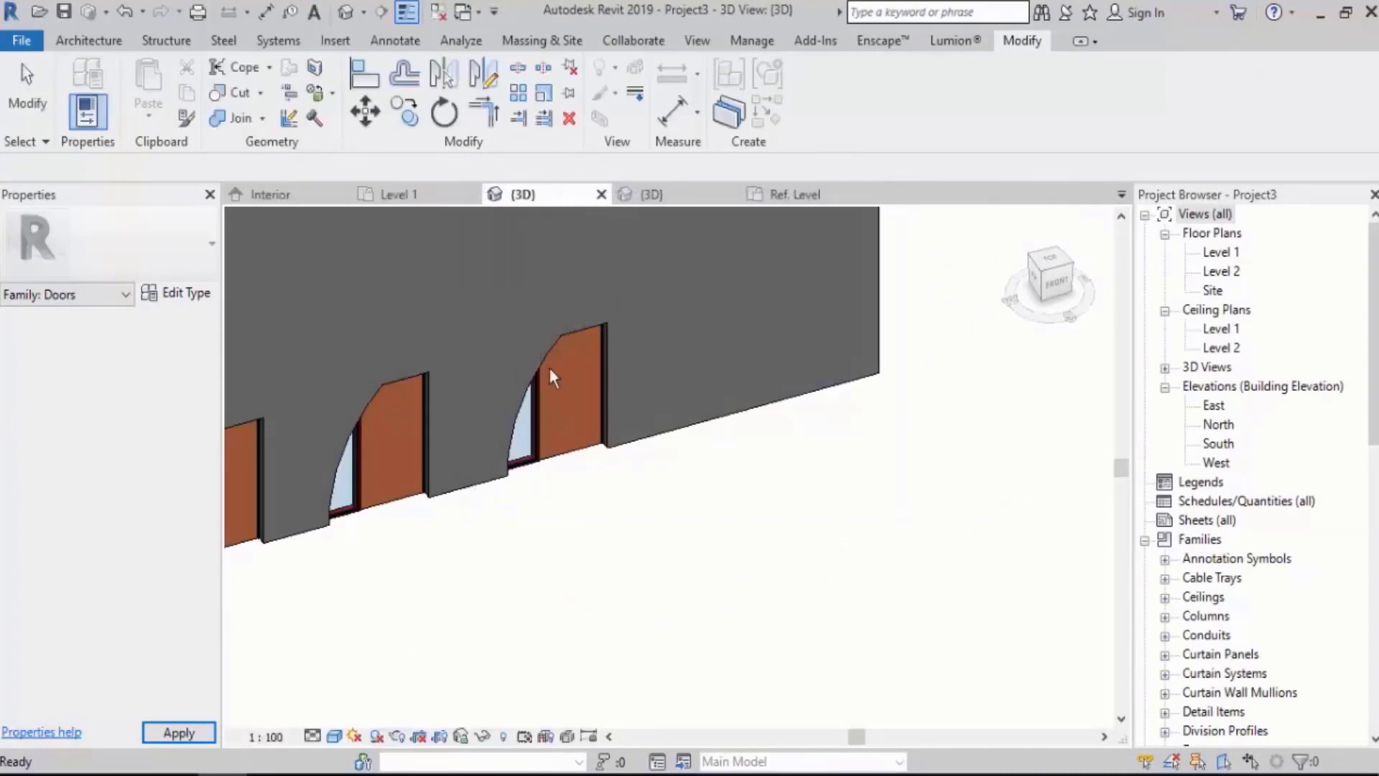
click(560, 406)
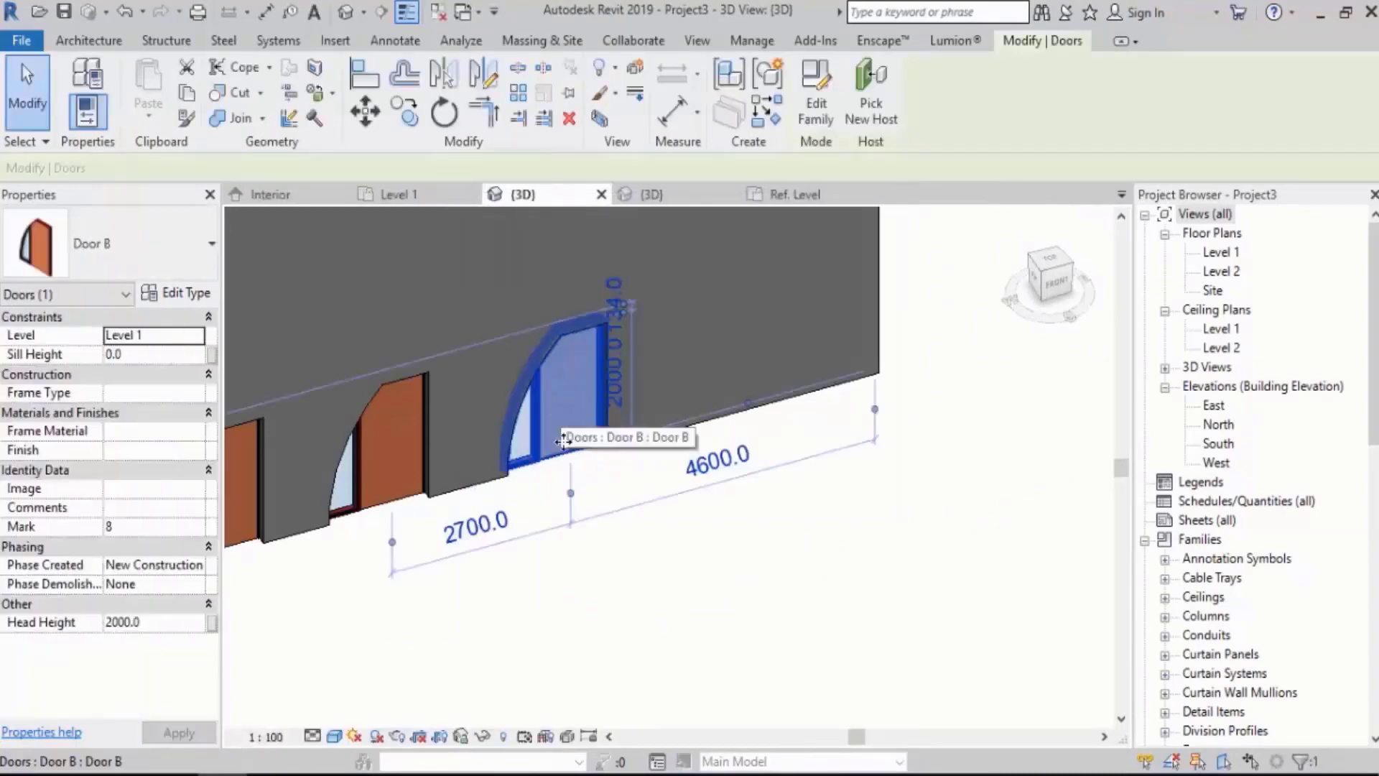
Check the Frames, Panel and Sidelight material parameters in Door B's type properties.
click(189, 295)
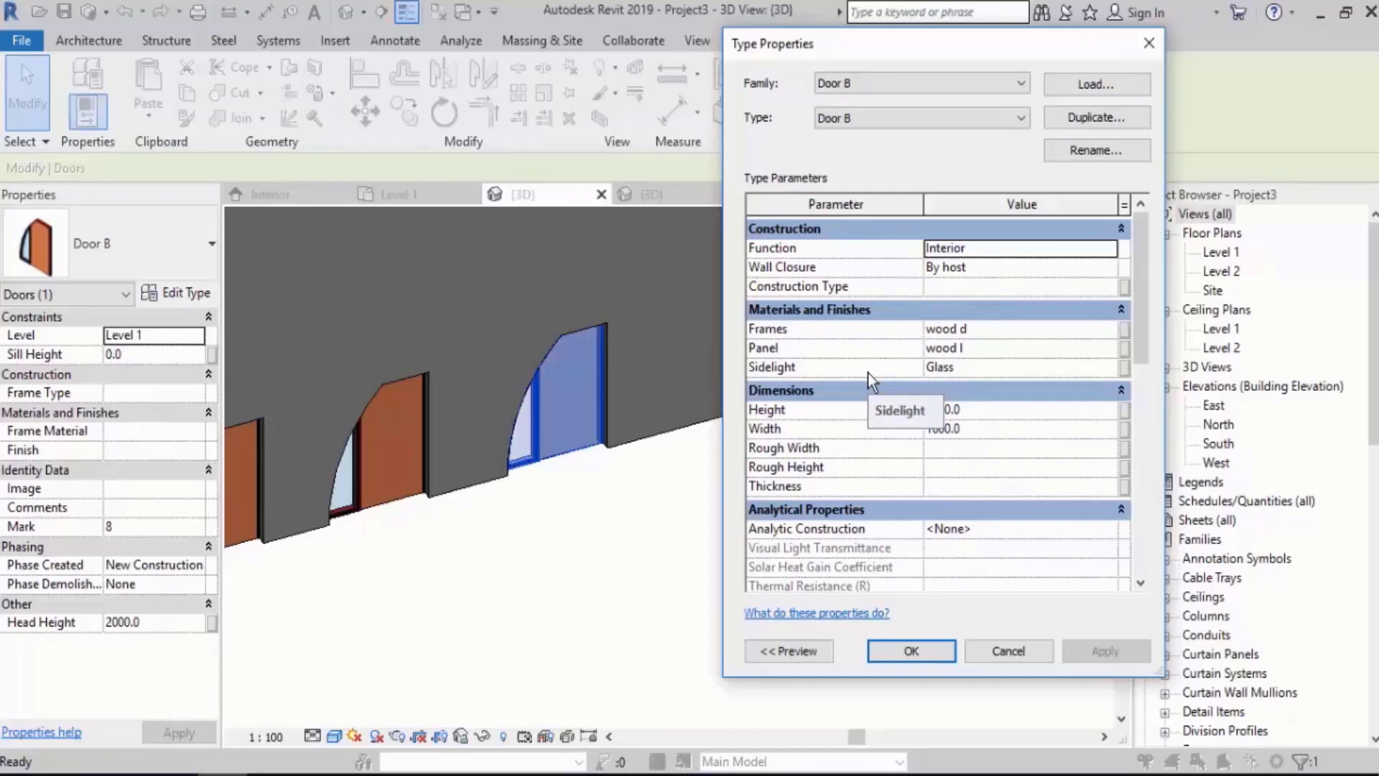
click(915, 646)
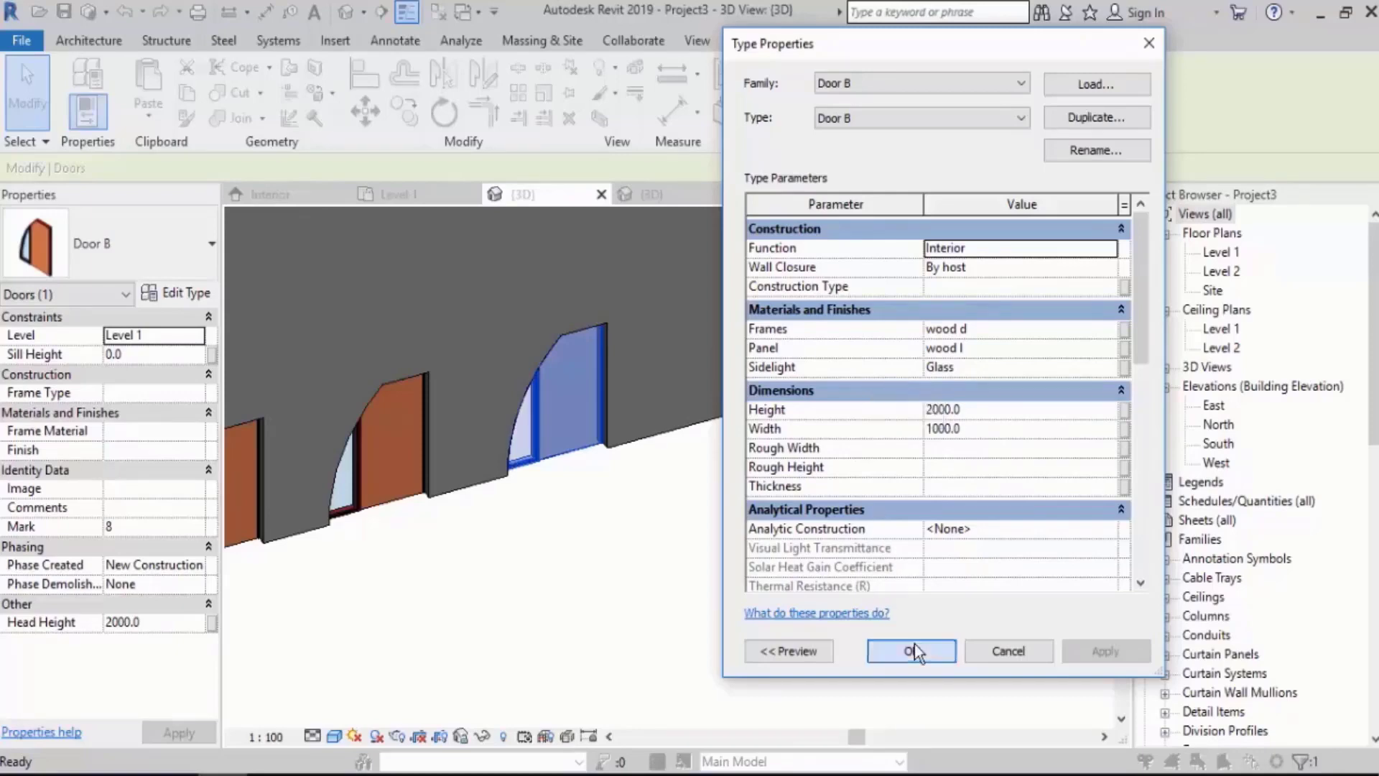
click(862, 605)
scroll(862, 605, down, 3)
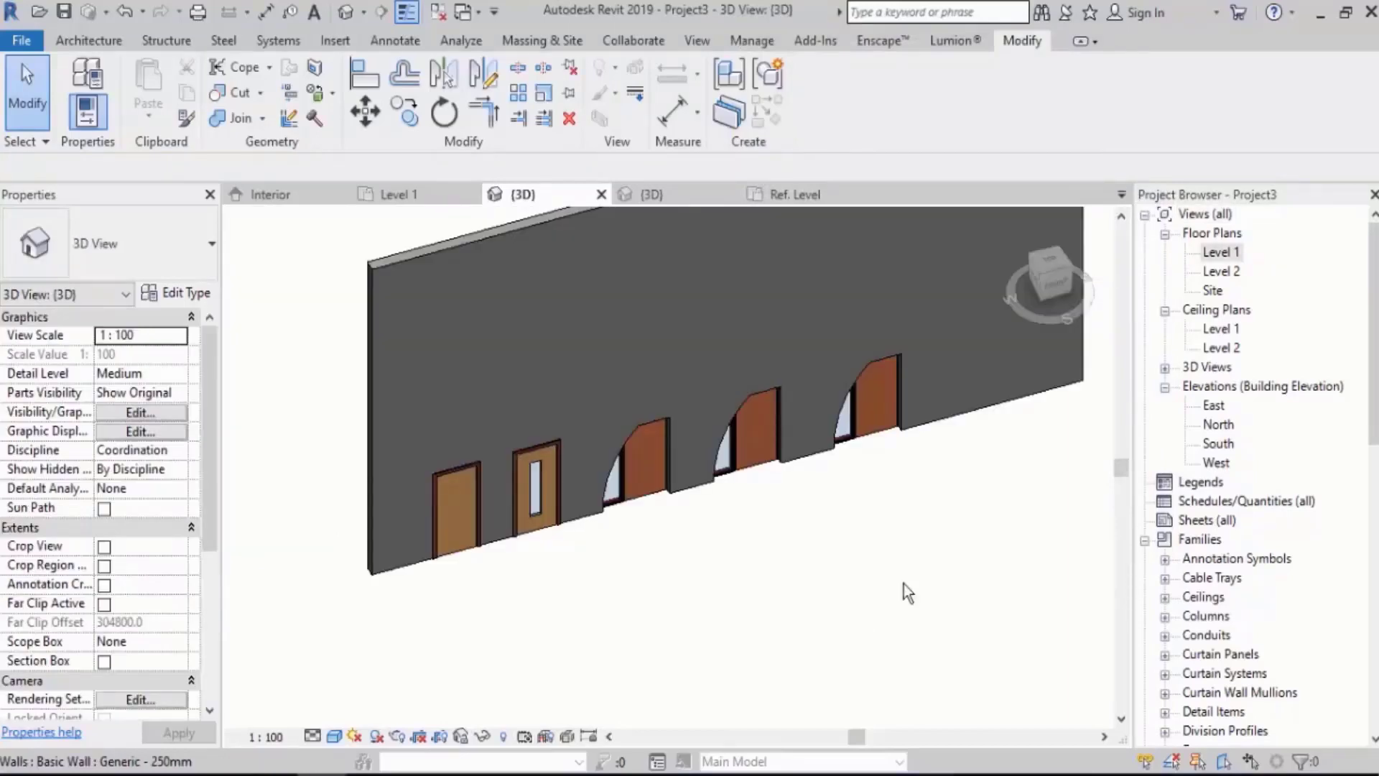
Compare the single flush and glazed doors in the 3D view with their Level 1 plan symbols, and examine Door B in plan.
double_click(1220, 252)
scroll(450, 508, up, 3)
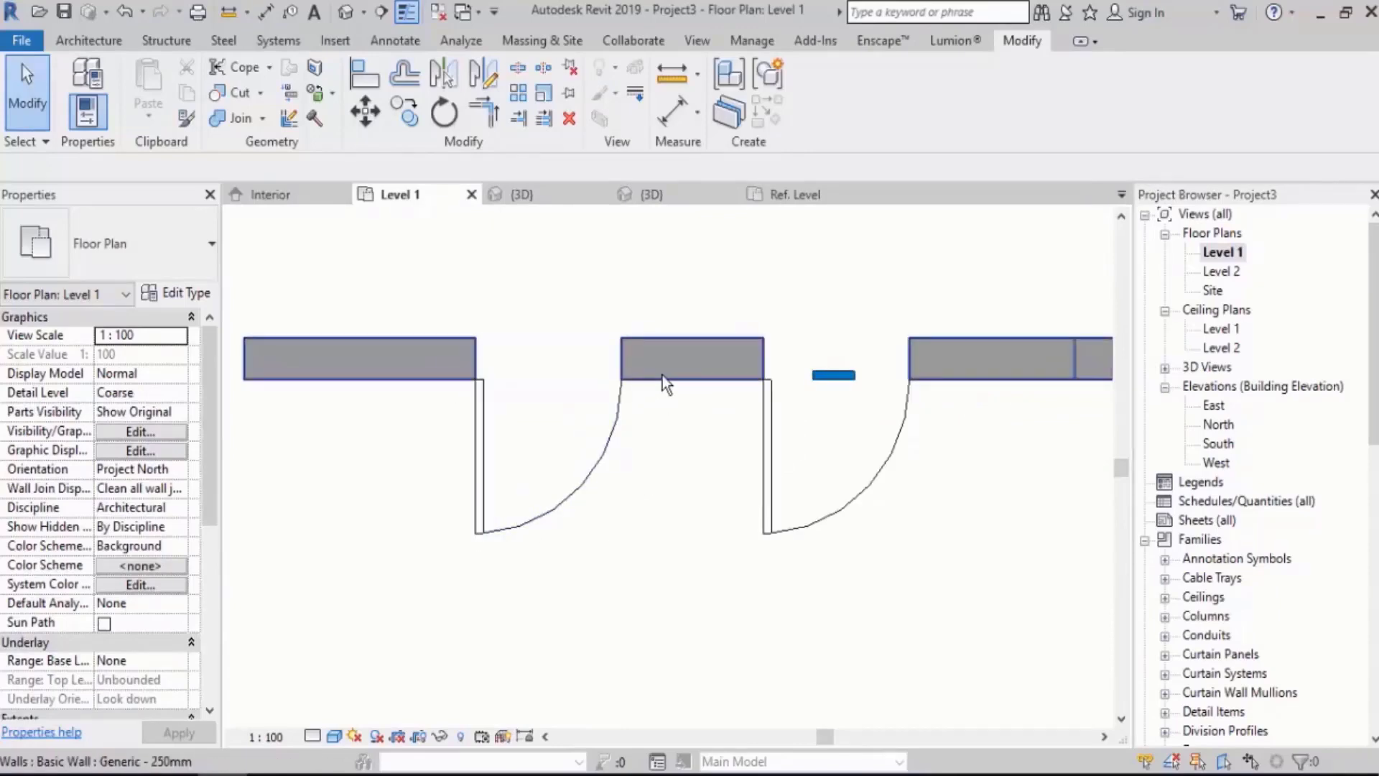
click(347, 20)
scroll(446, 559, up, 5)
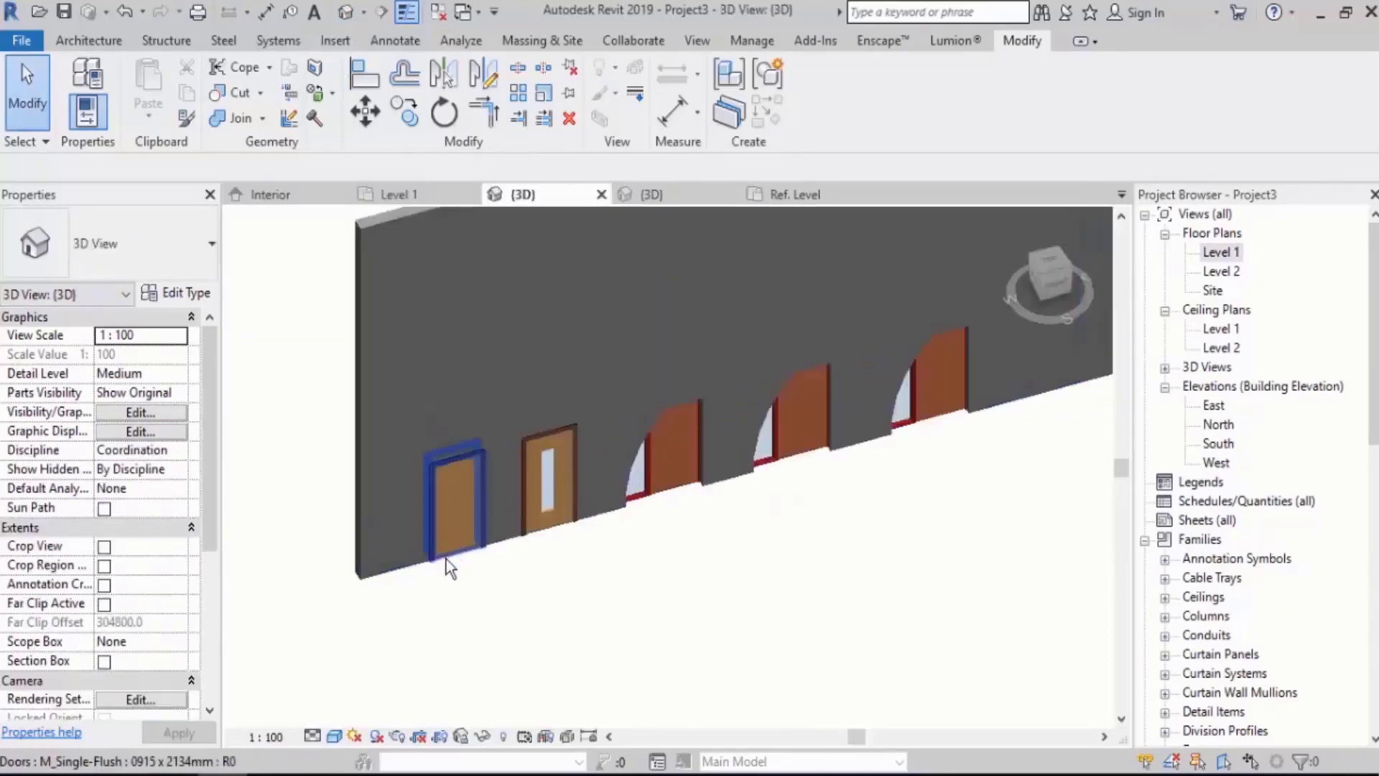
double_click(1221, 252)
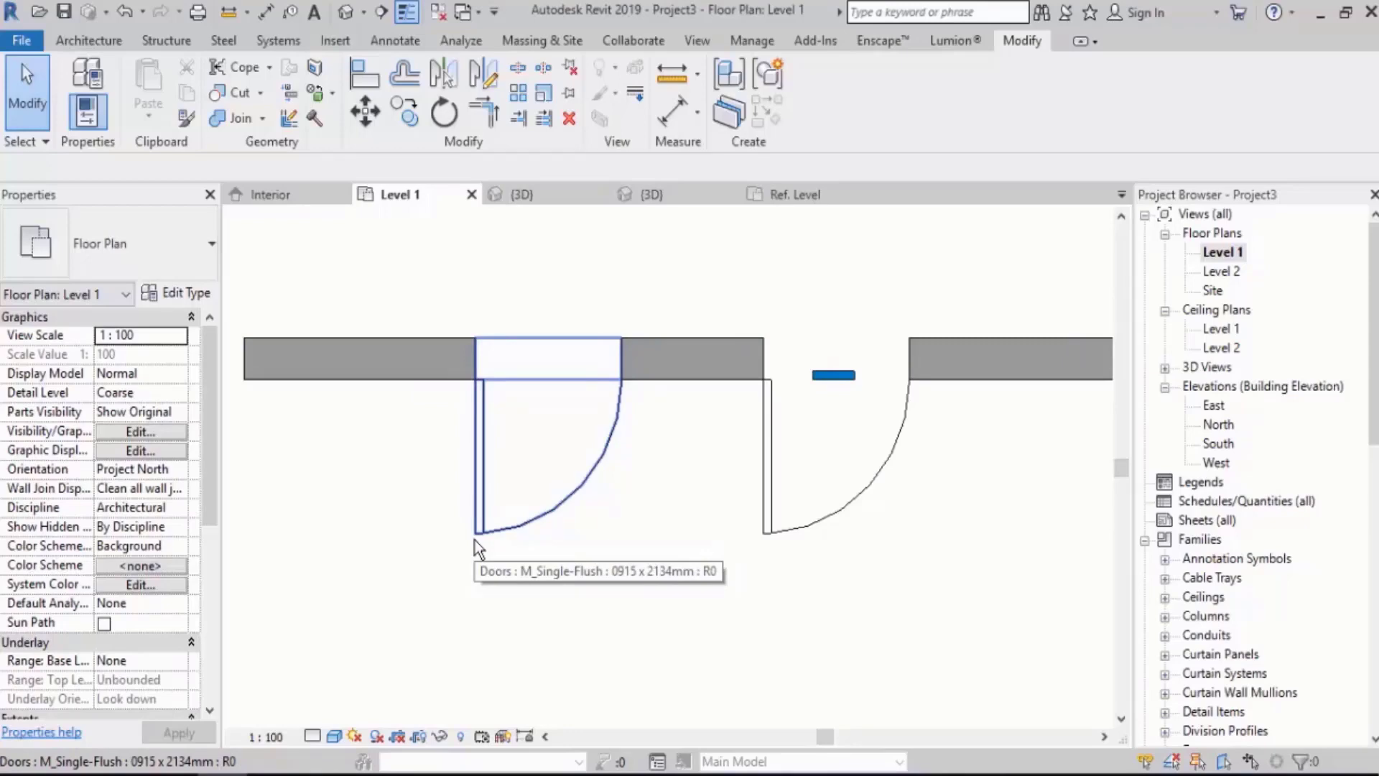
scroll(476, 540, down, 3)
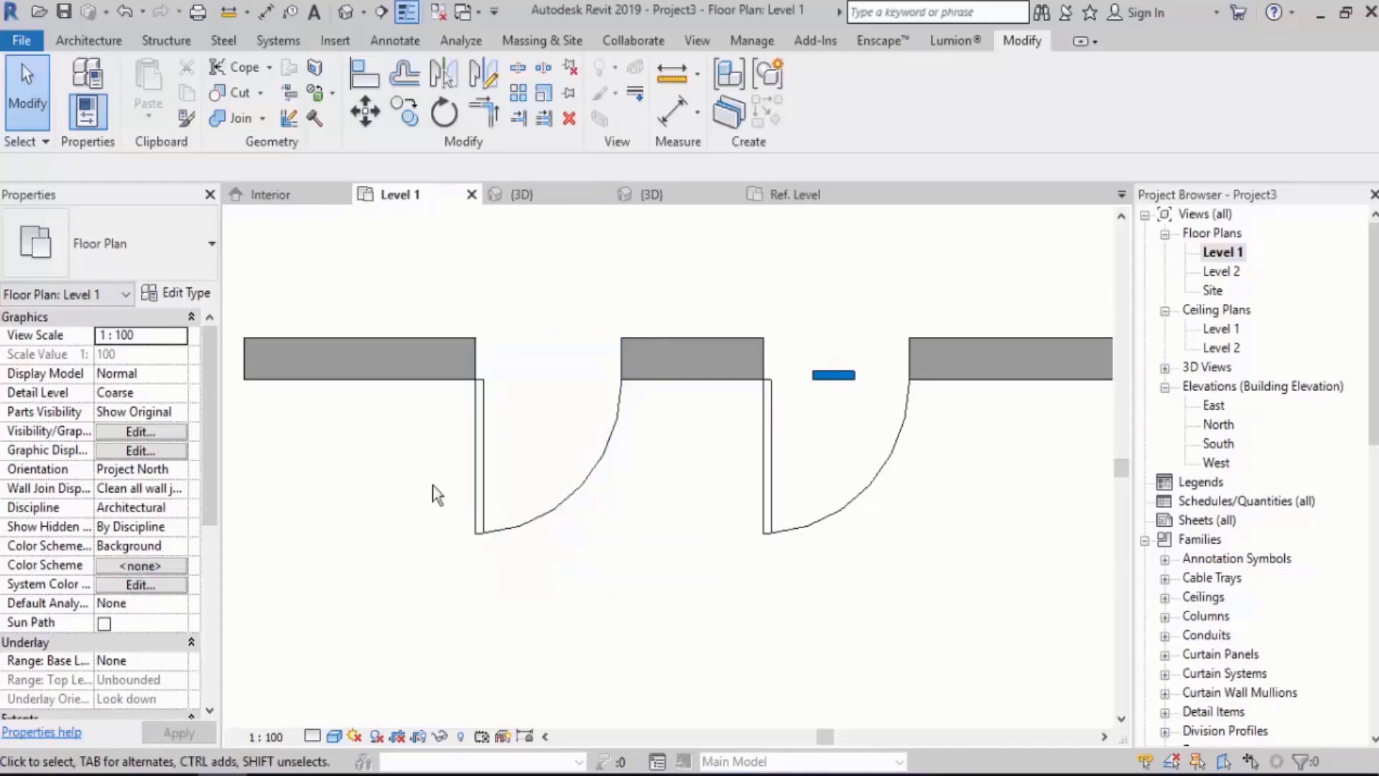
scroll(833, 399, up, 5)
scroll(894, 429, up, 3)
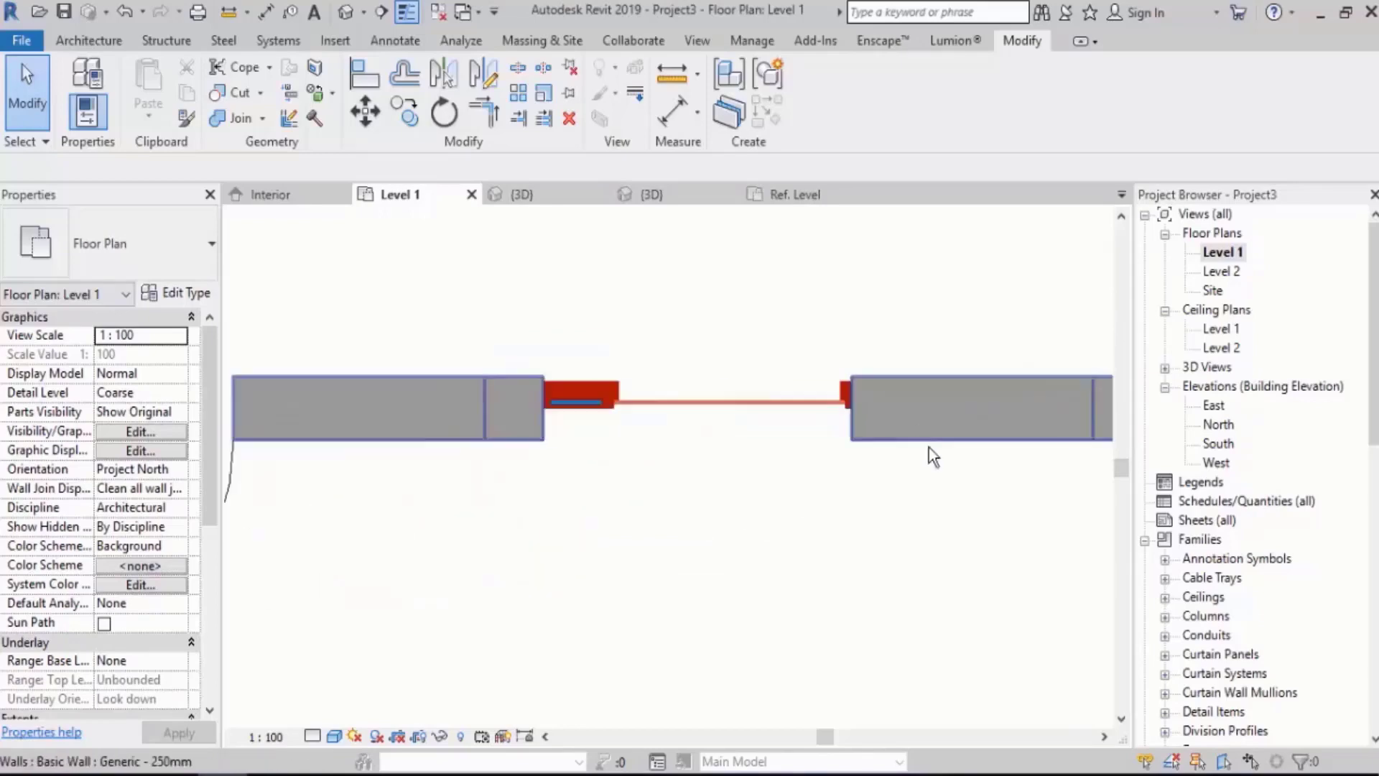
Examine the leaf and swing arc symbols of the two standard doors in the Level 1 floor plan.
click(346, 14)
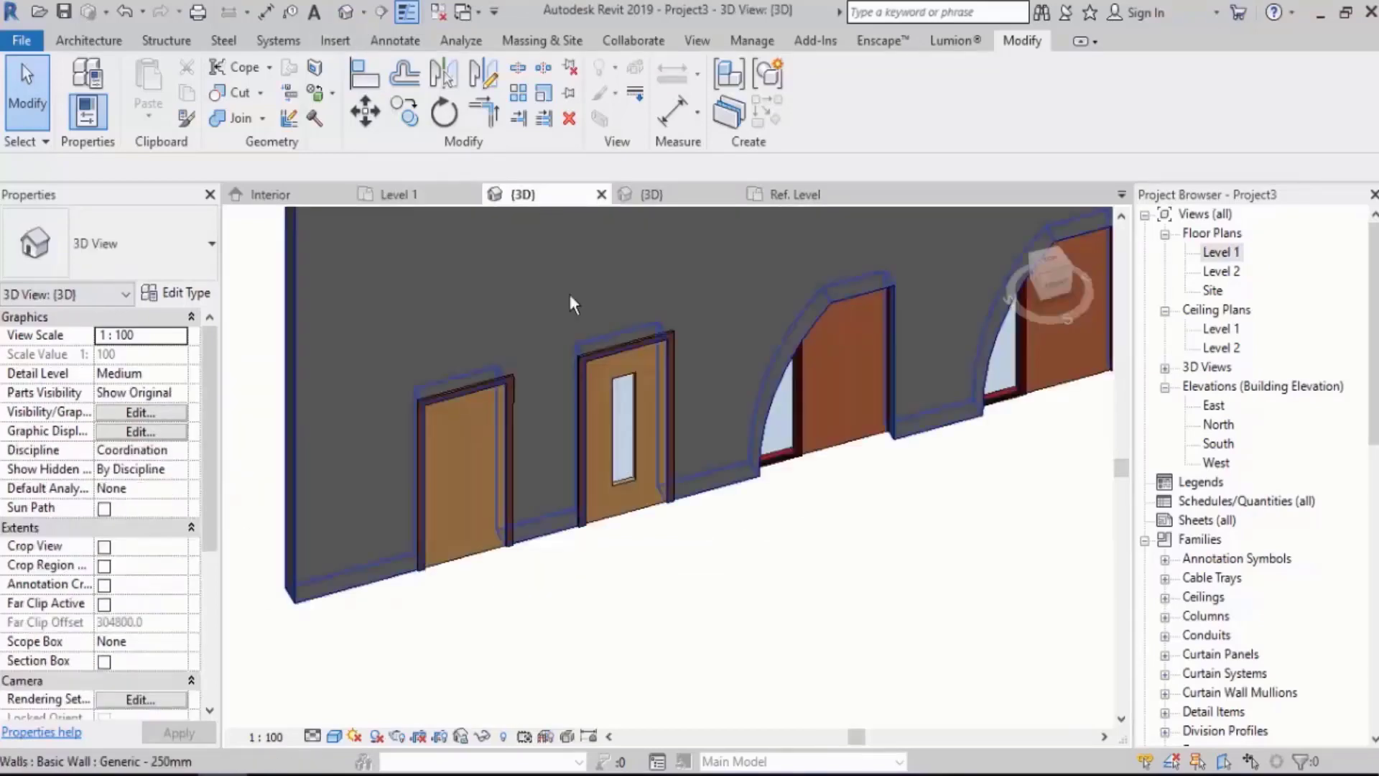
double_click(1214, 253)
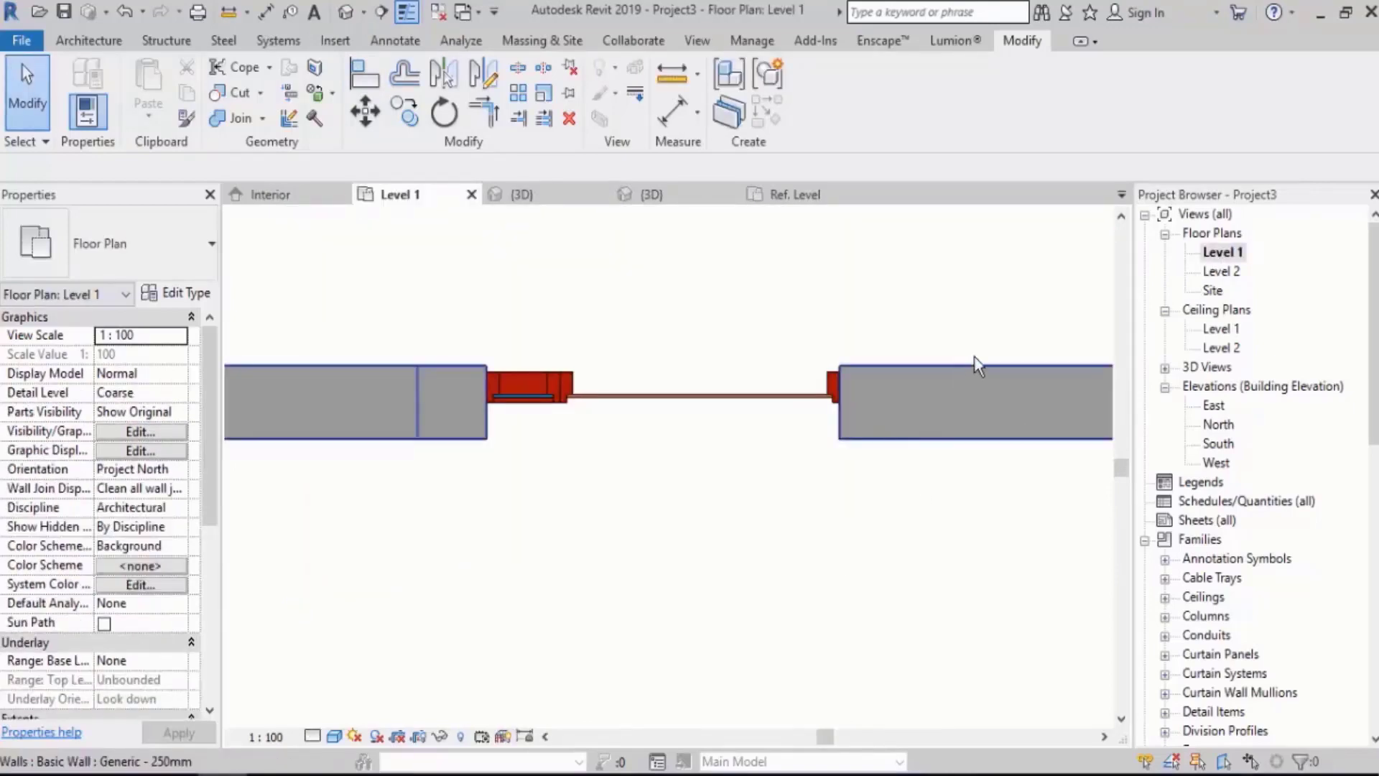
scroll(978, 356, down, 2)
scroll(978, 352, down, 3)
middle_drag(632, 418, 810, 419)
scroll(535, 434, up, 5)
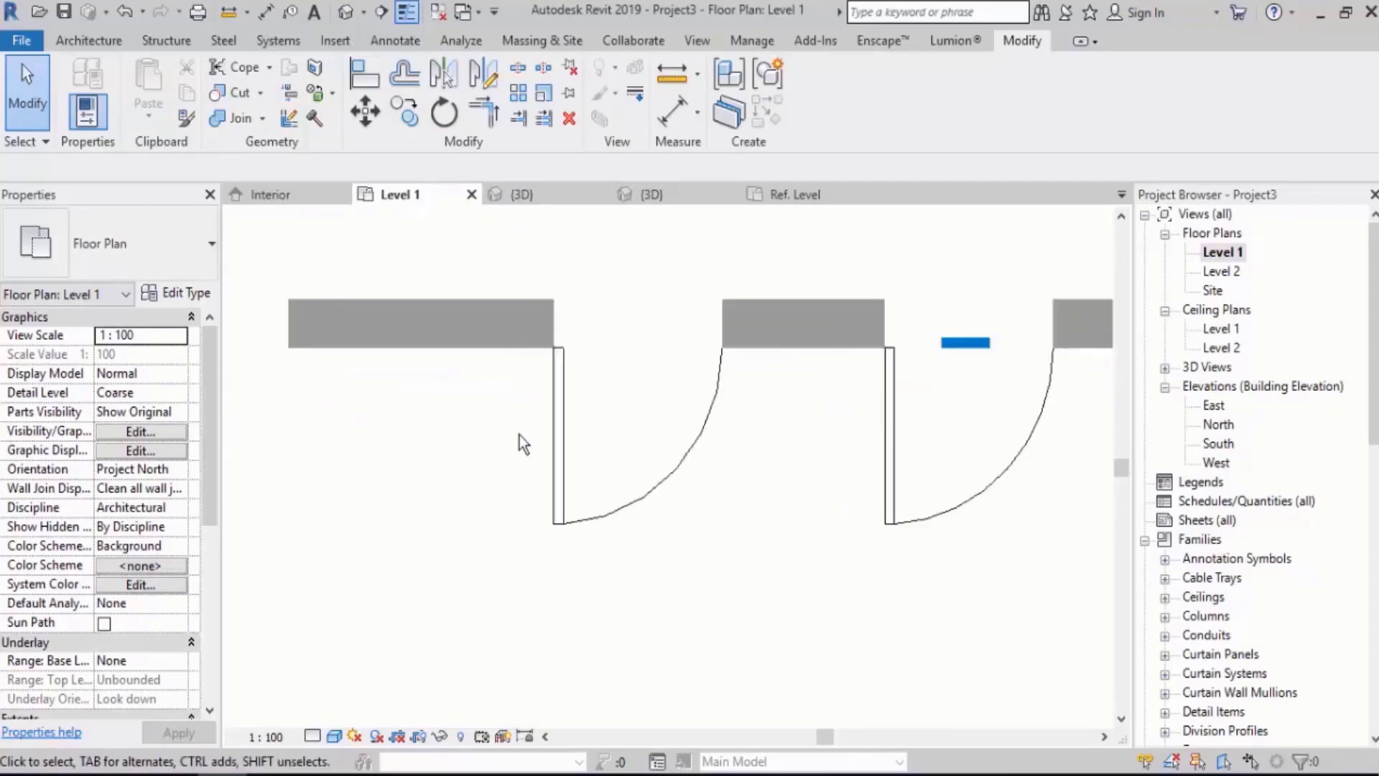
middle_drag(703, 411, 685, 434)
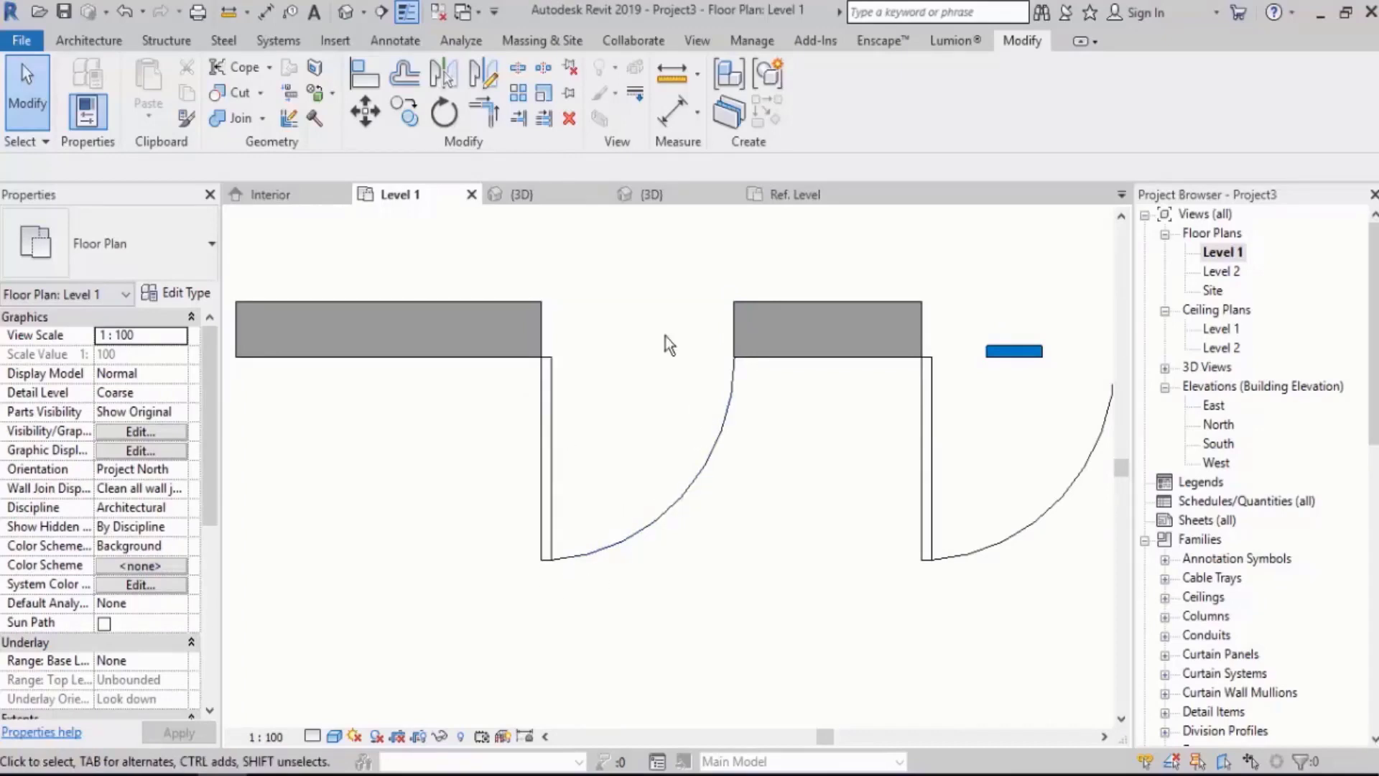
Review the doors in 3D, and examine how Door B's frame, panel and sidelight are drawn in the Level 1 floor plan.
click(535, 194)
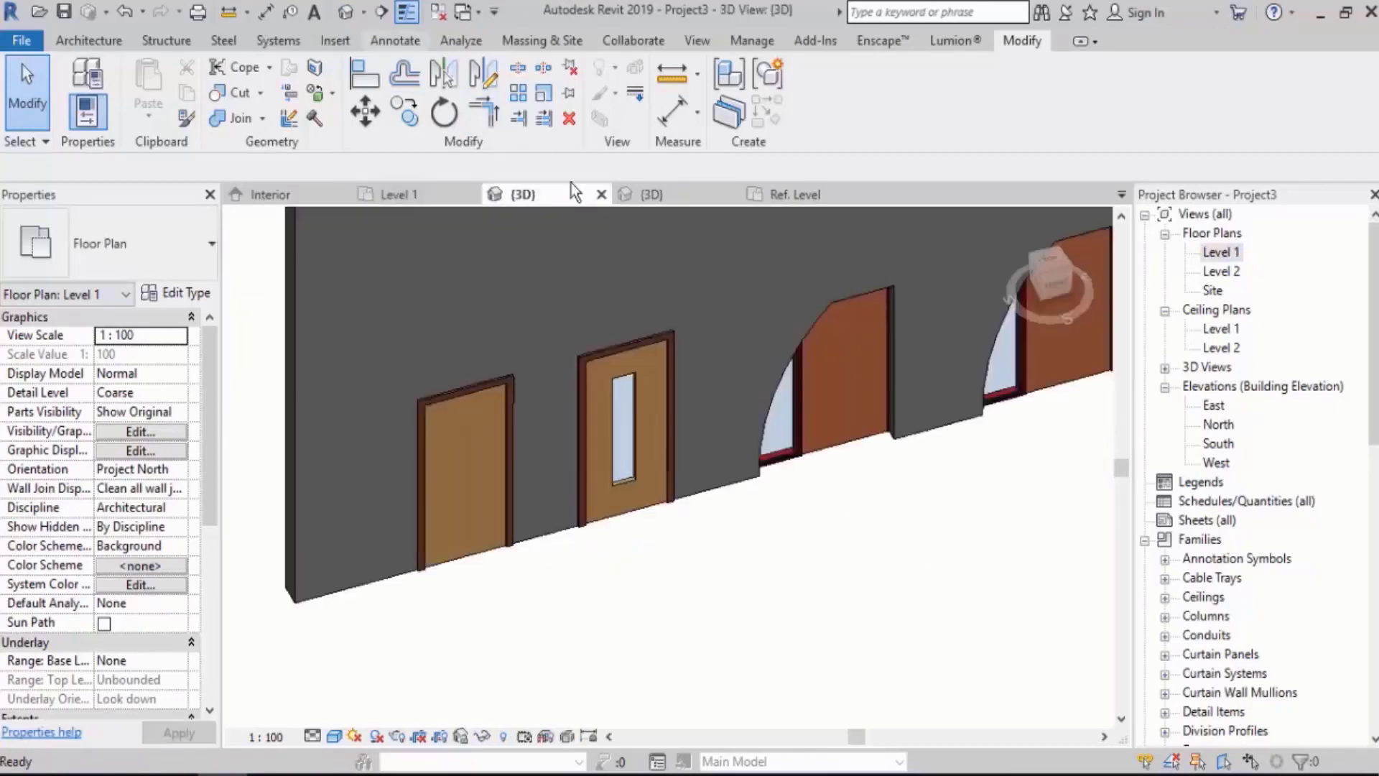
double_click(1221, 252)
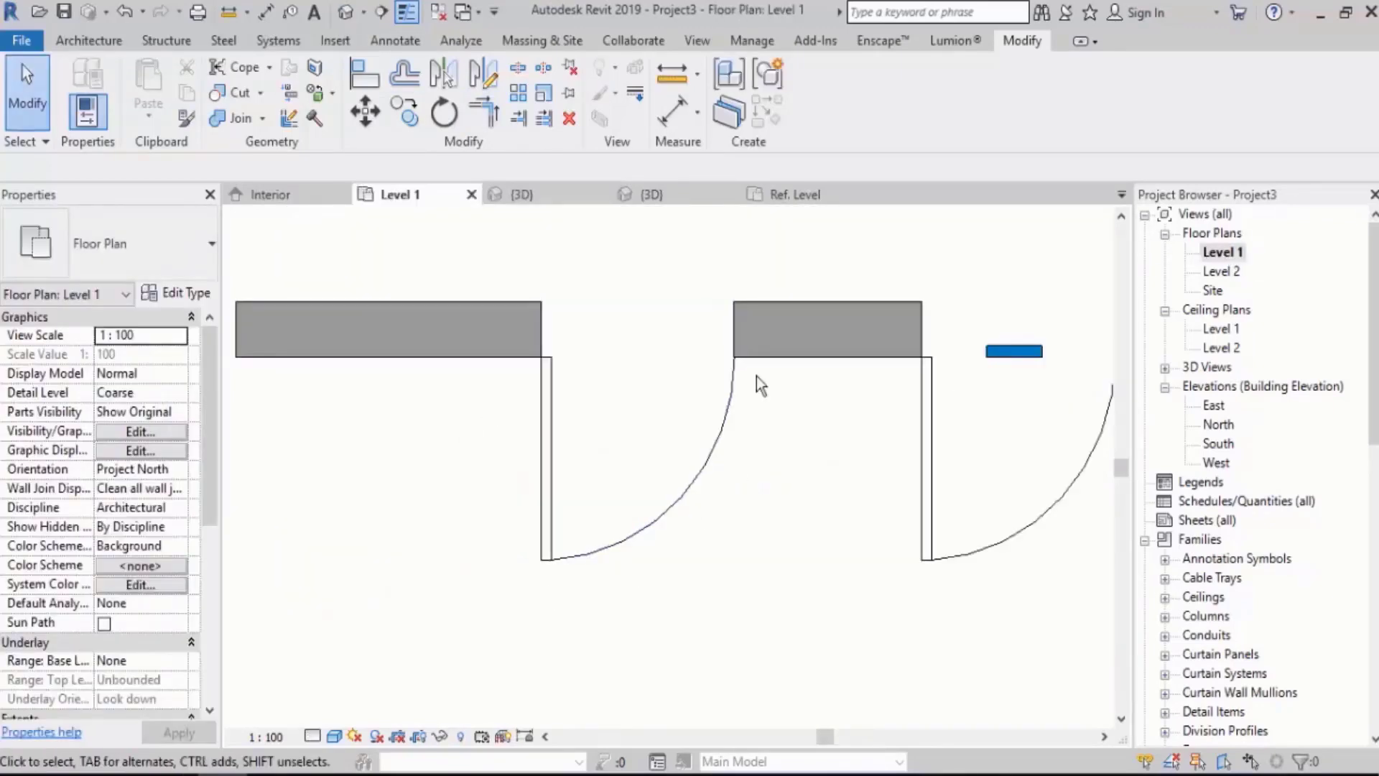
scroll(550, 398, down, 7)
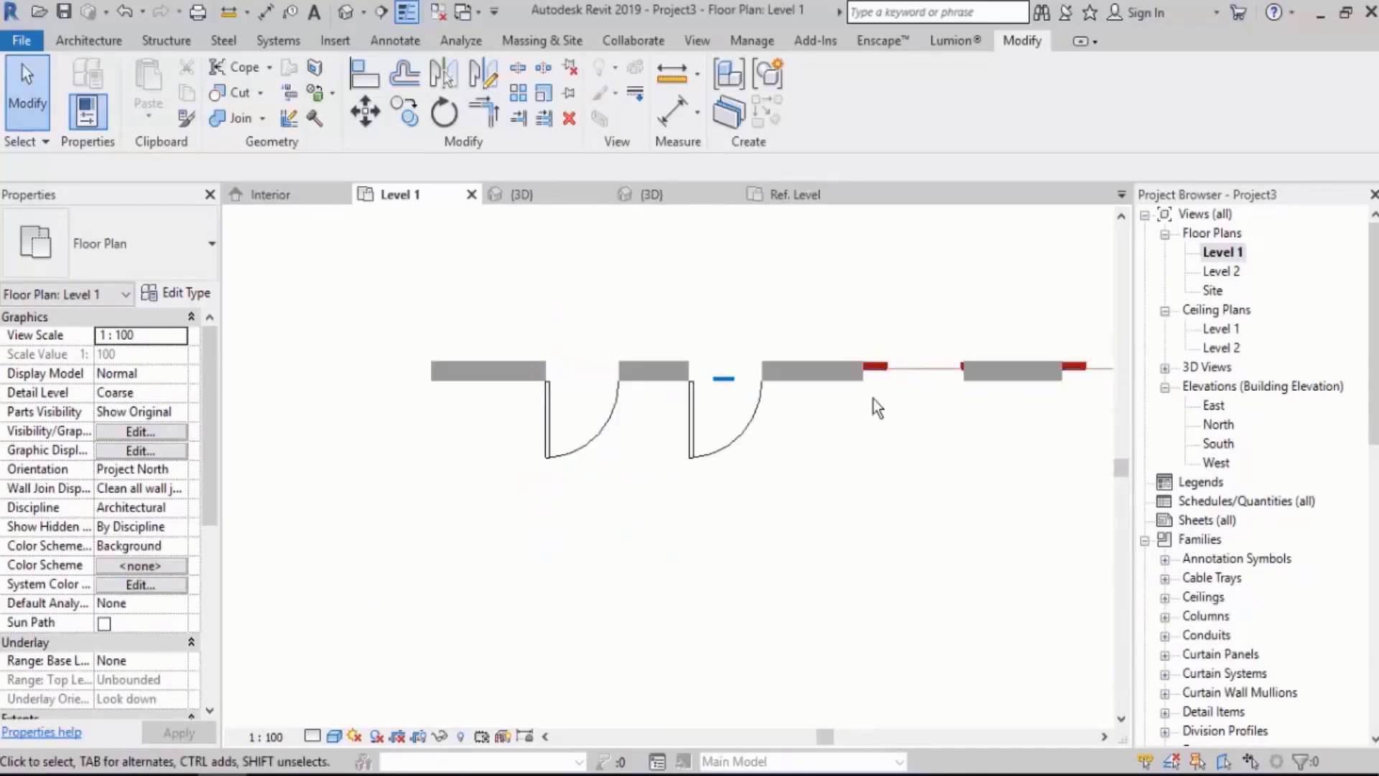
middle_drag(925, 375, 739, 420)
scroll(743, 420, up, 6)
scroll(787, 434, up, 2)
middle_drag(641, 473, 736, 466)
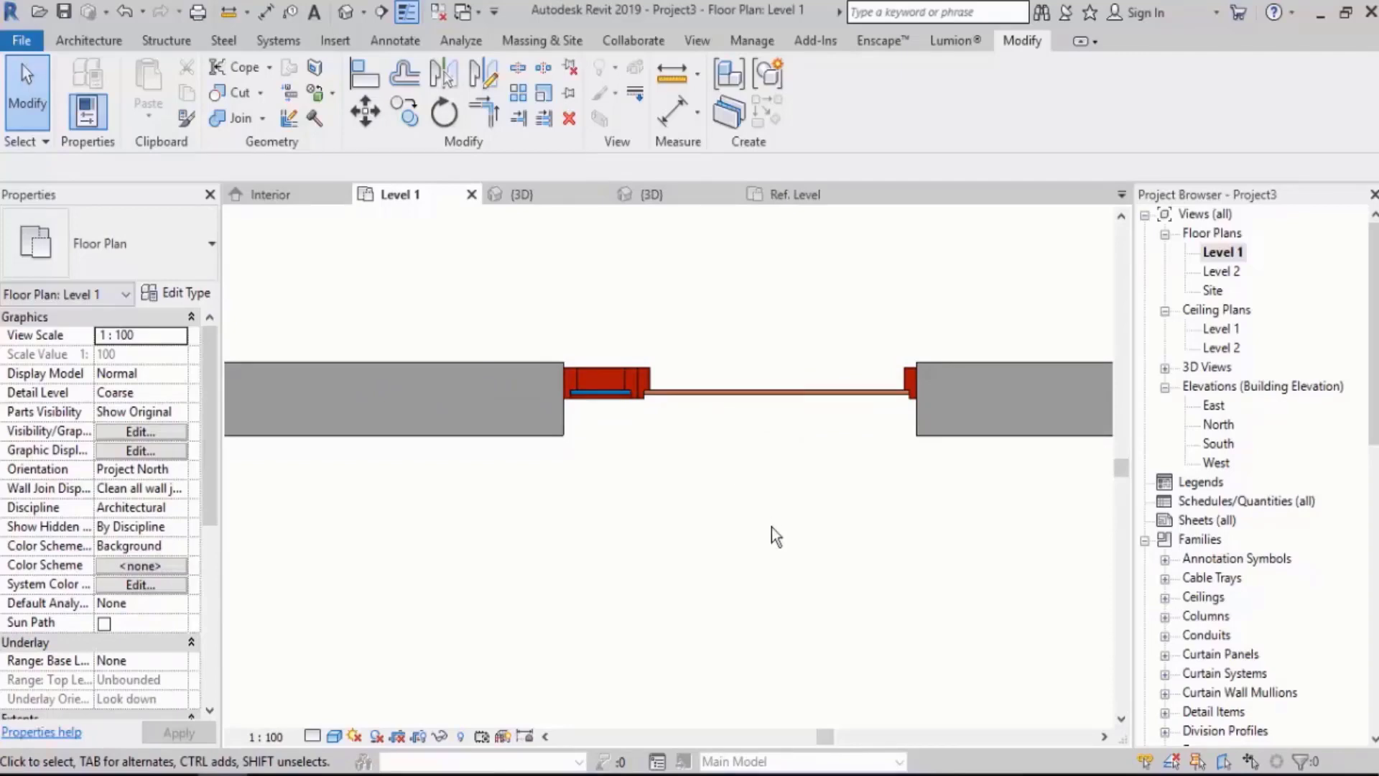
Open the Door B family for editing from its instance in the Level 1 plan, showing the door in the Ref. Level plan.
click(758, 404)
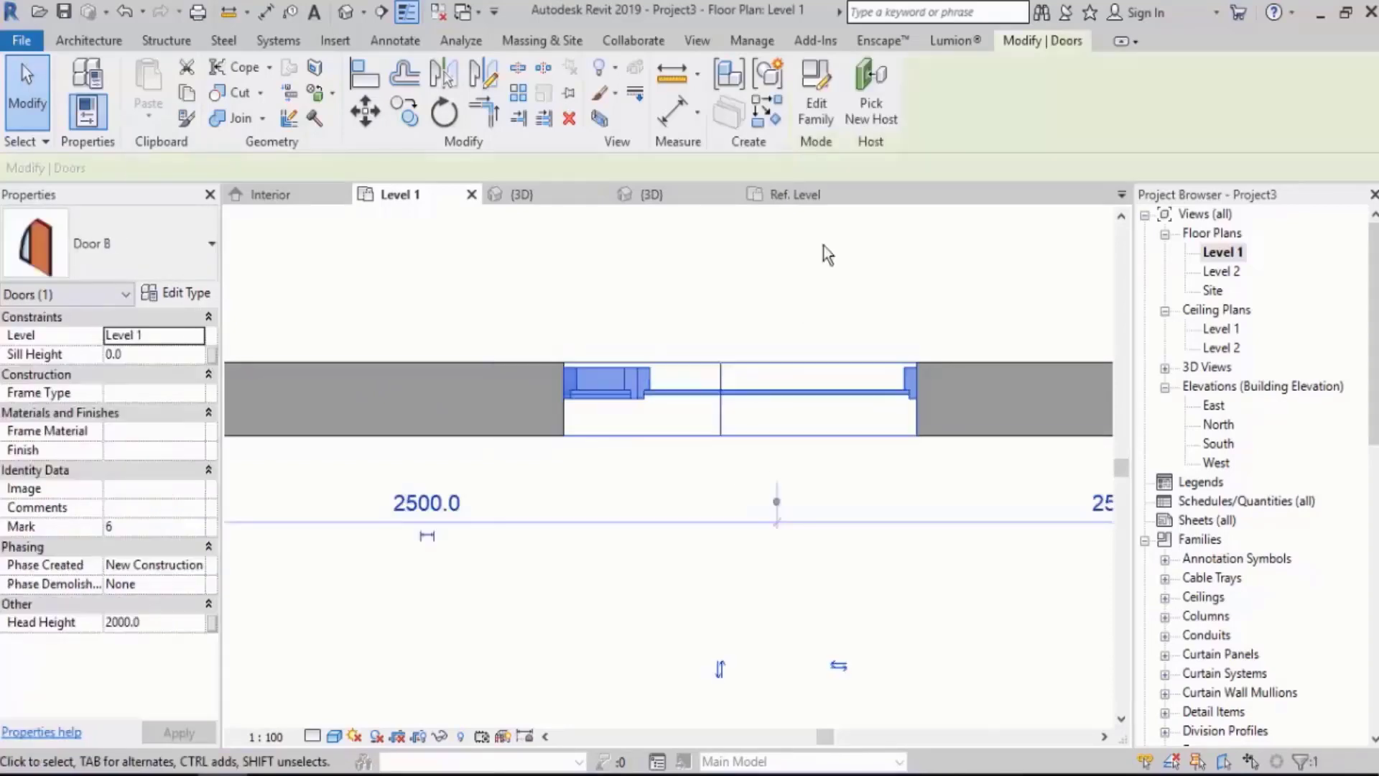
click(813, 110)
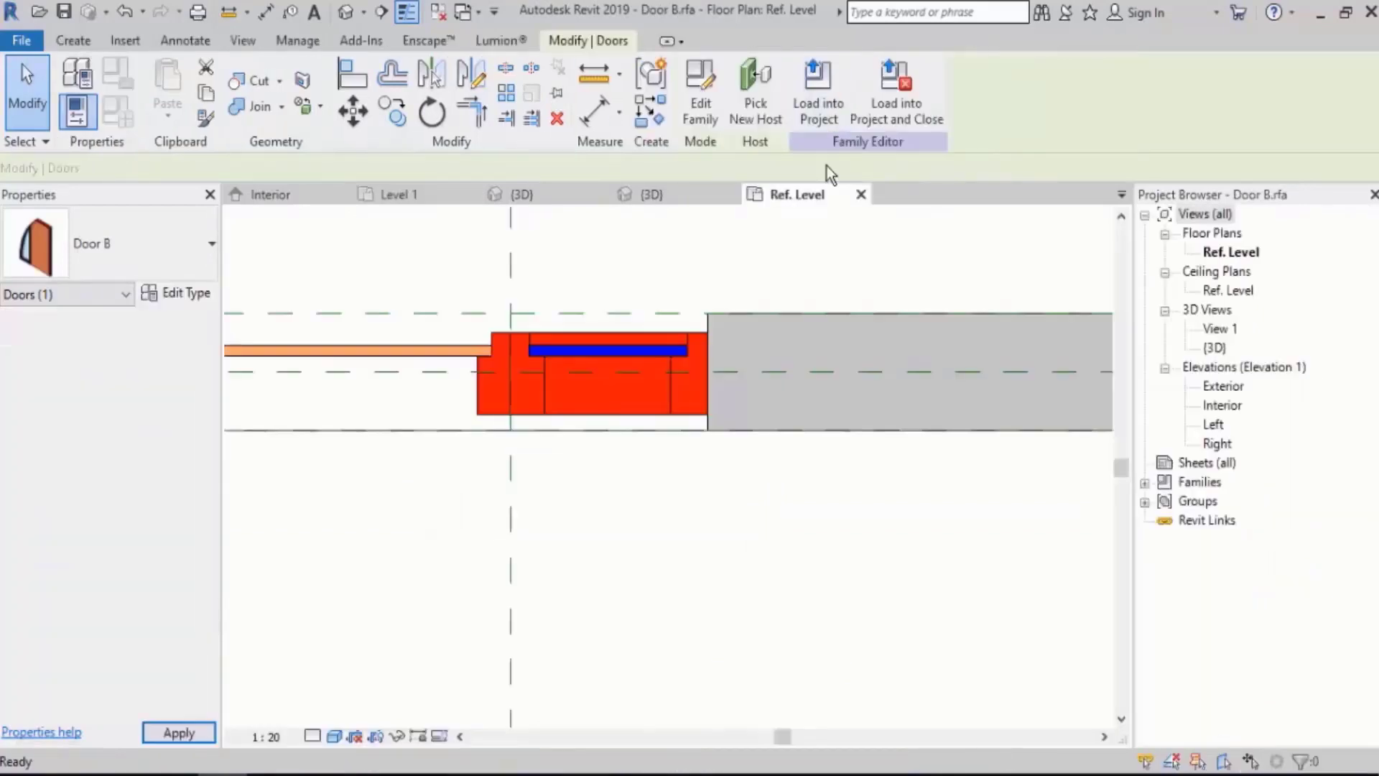
middle_drag(709, 446, 791, 466)
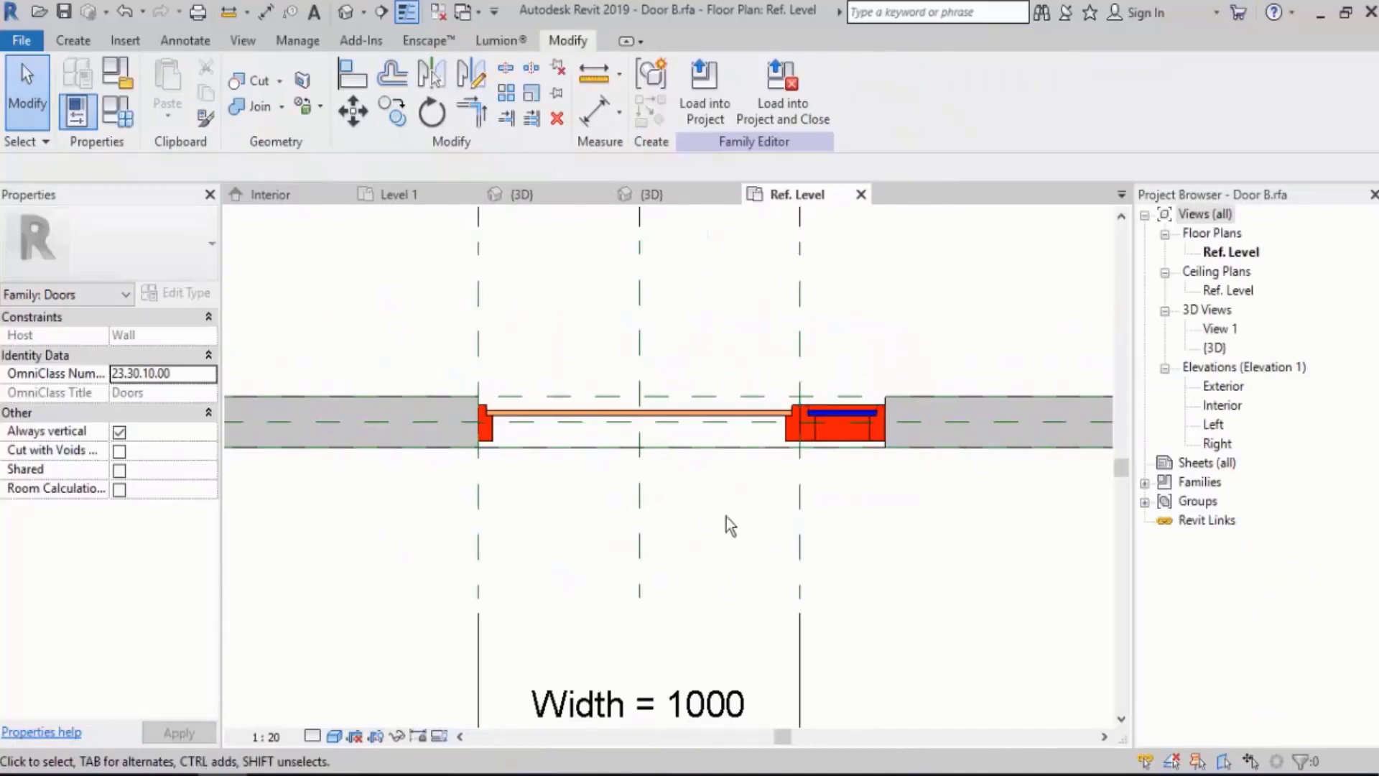
scroll(751, 520, up, 2)
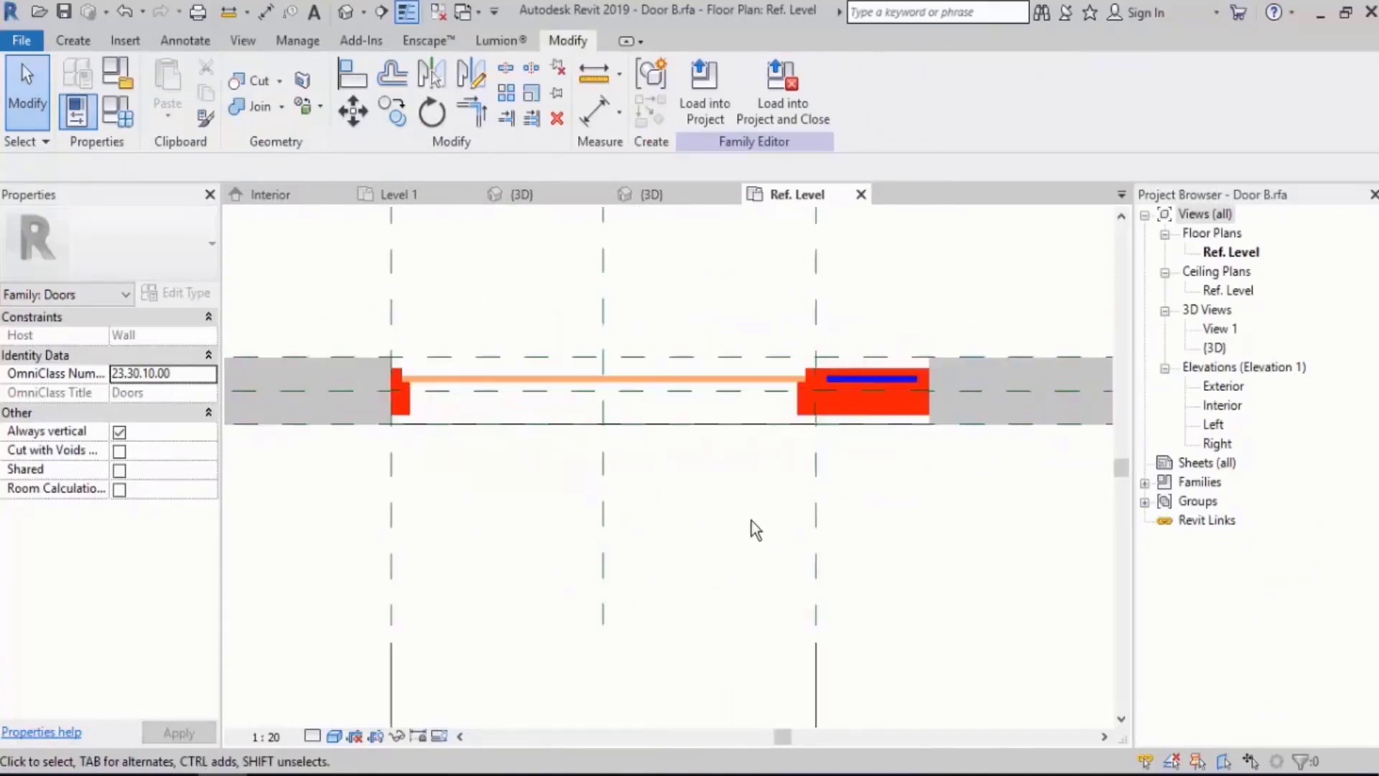
click(562, 378)
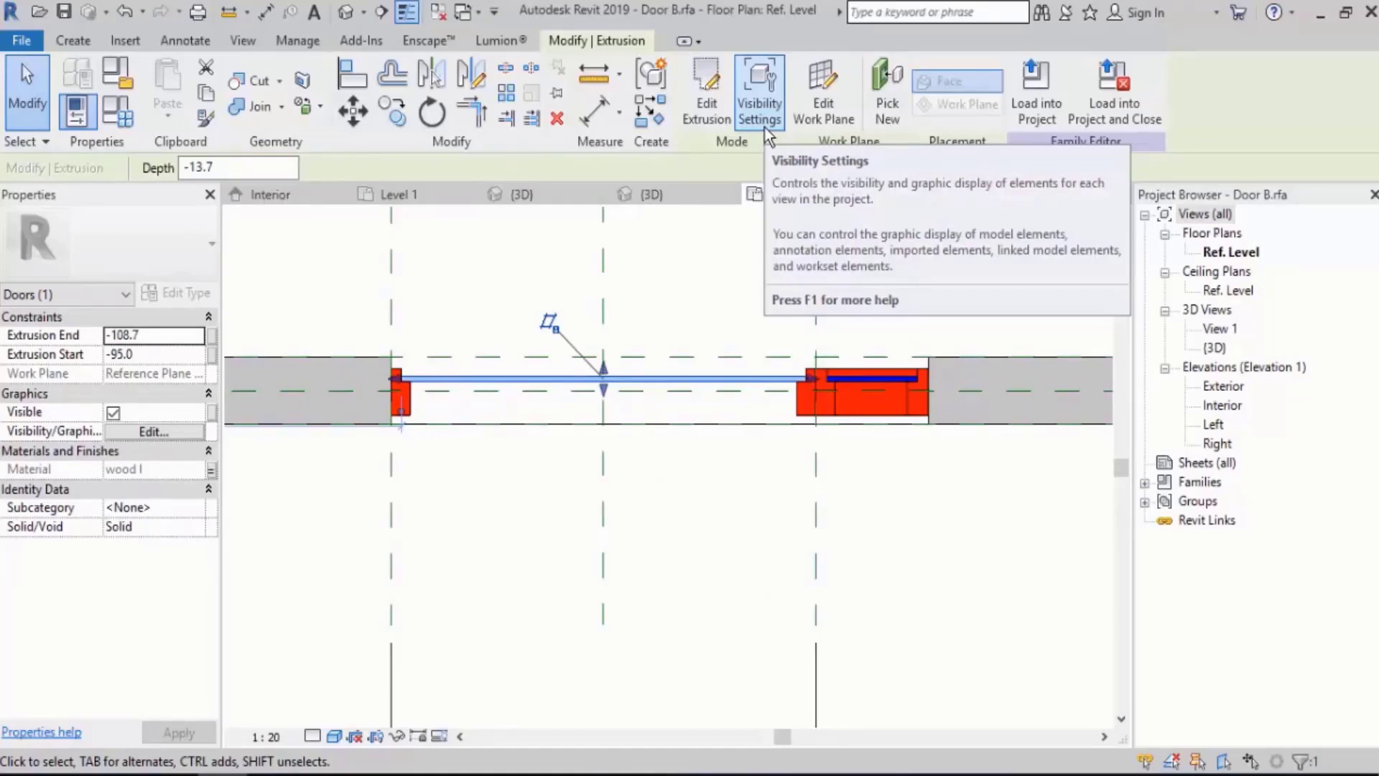
click(710, 467)
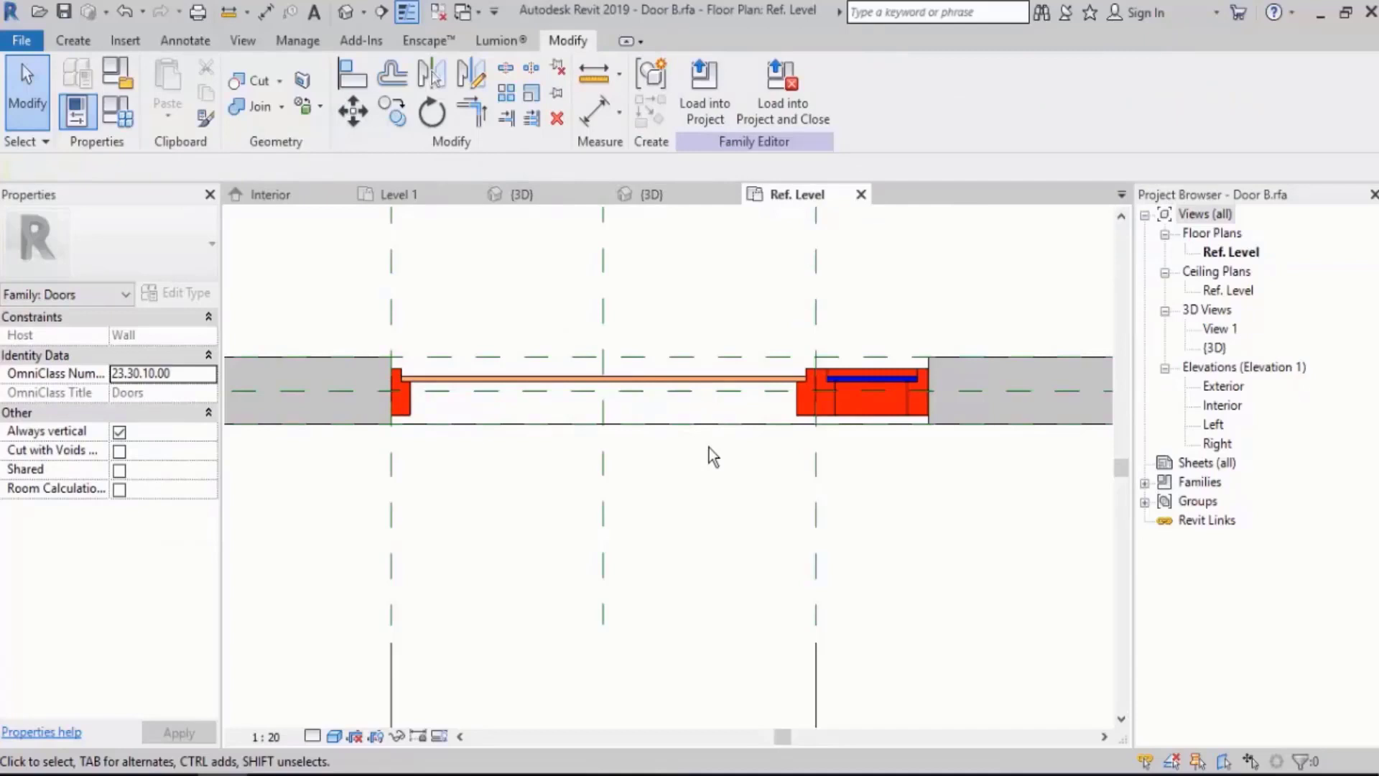
scroll(705, 451, down, 1)
middle_drag(706, 452, 702, 505)
scroll(566, 466, up, 1)
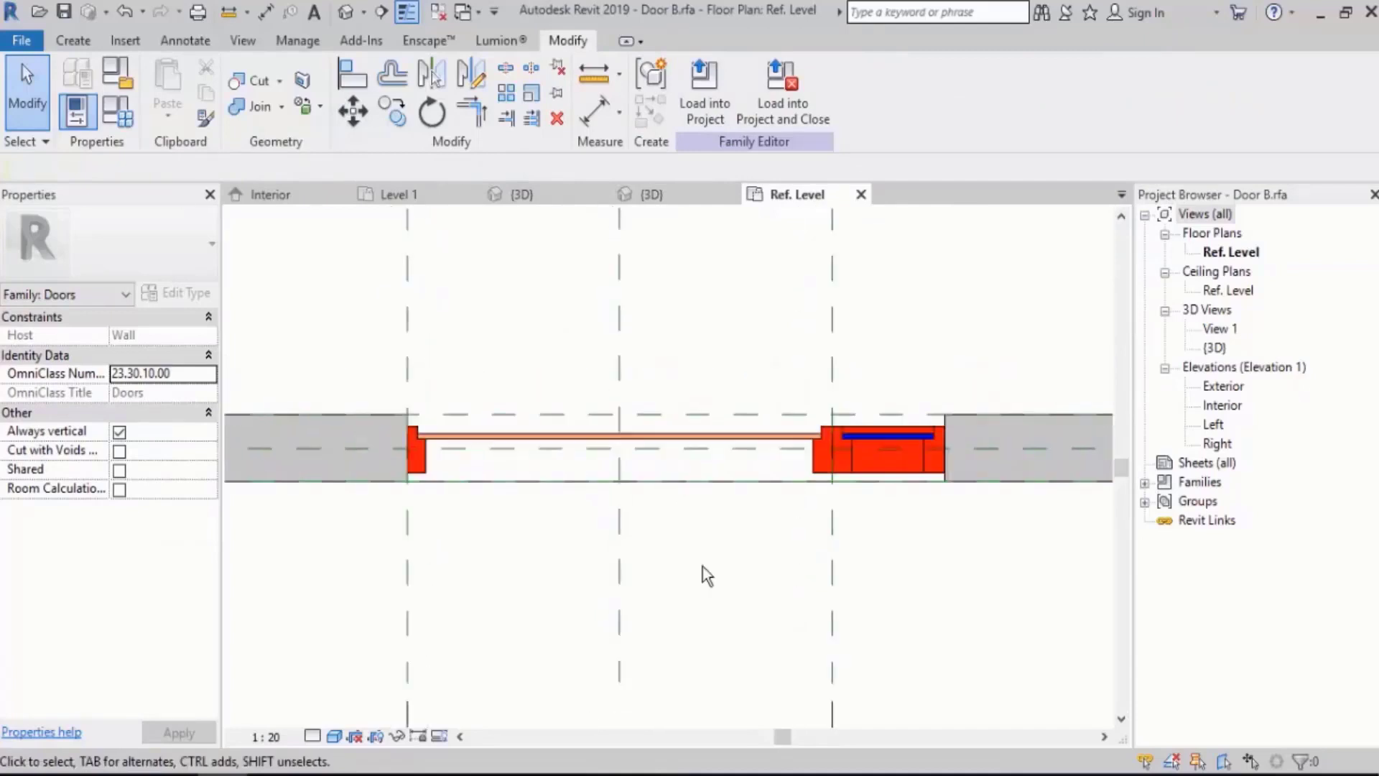
click(664, 447)
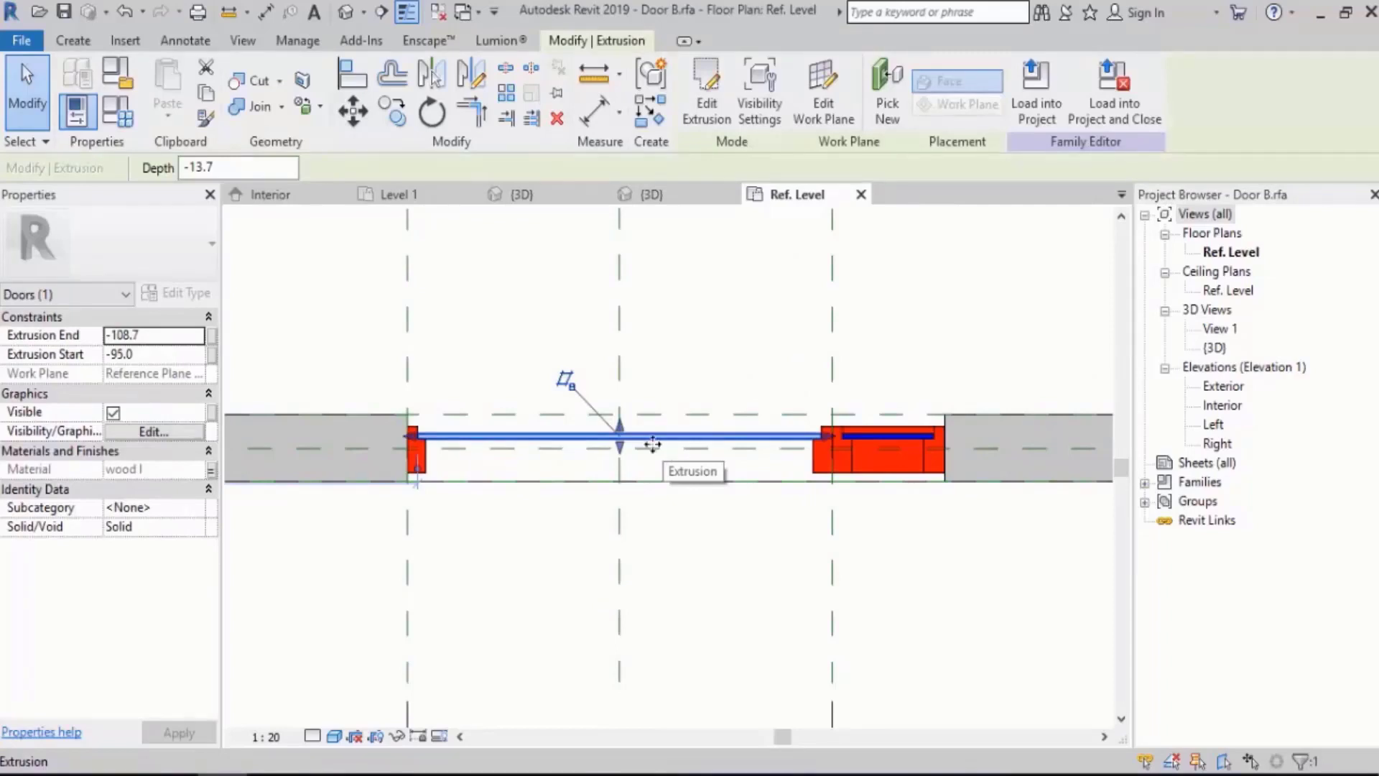
scroll(696, 566, down, 2)
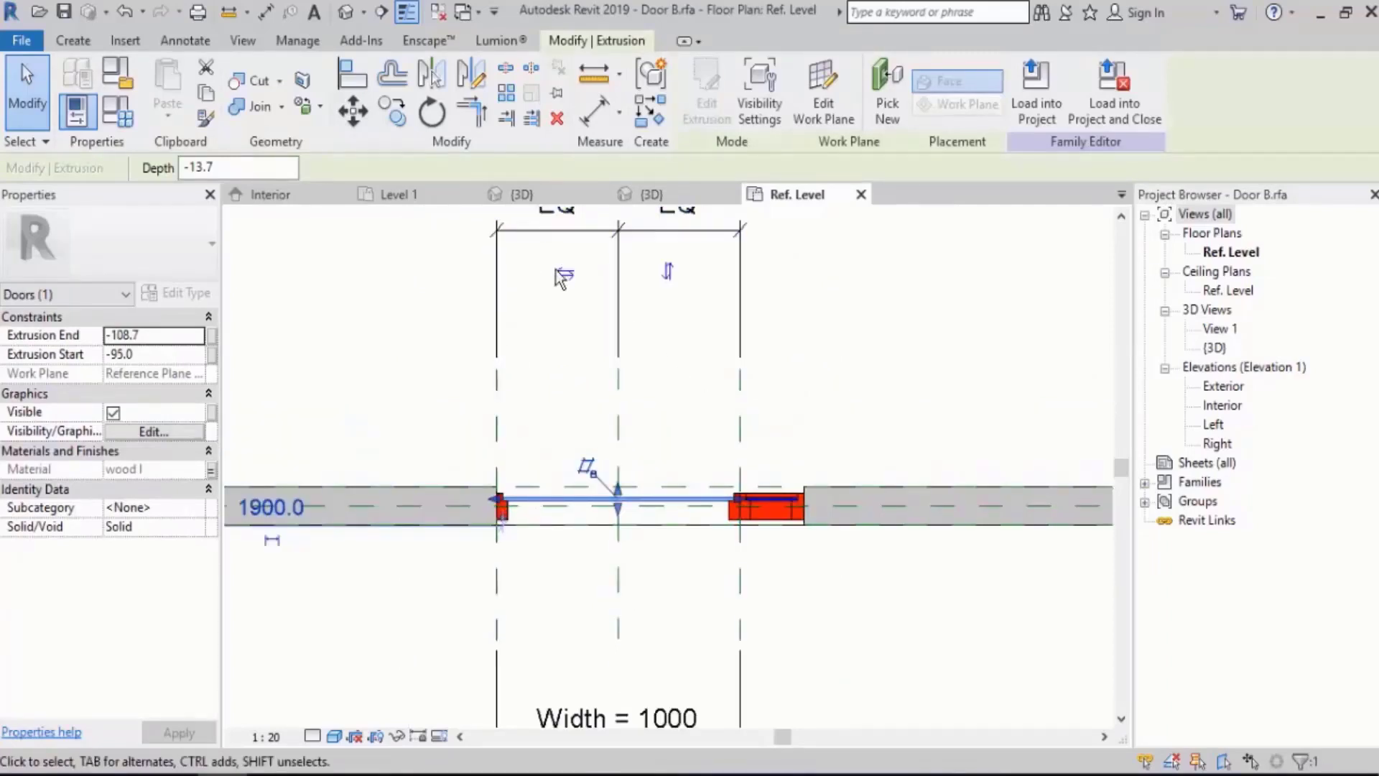
click(660, 597)
scroll(648, 583, up, 3)
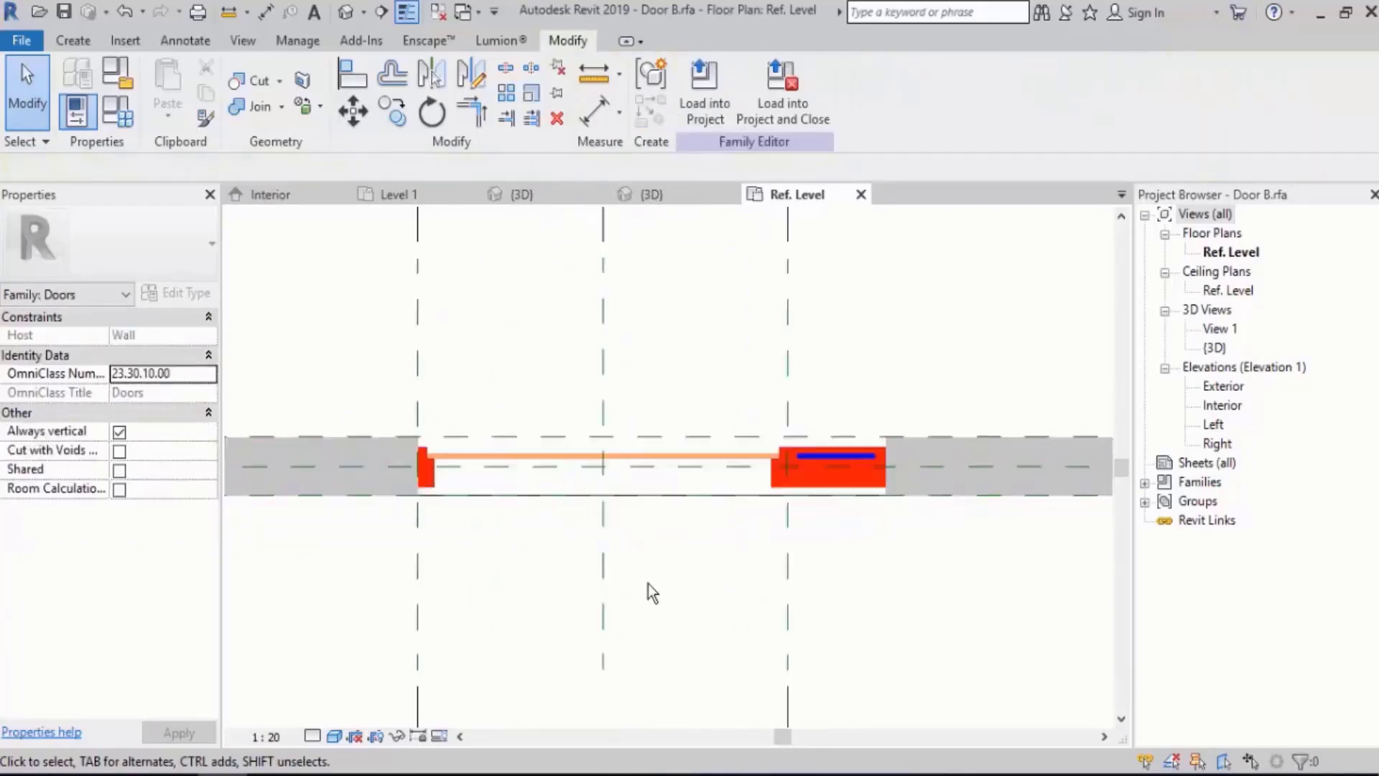
Turn off Plan/RCP display for the door panel extrusion in its family element visibility settings.
click(527, 438)
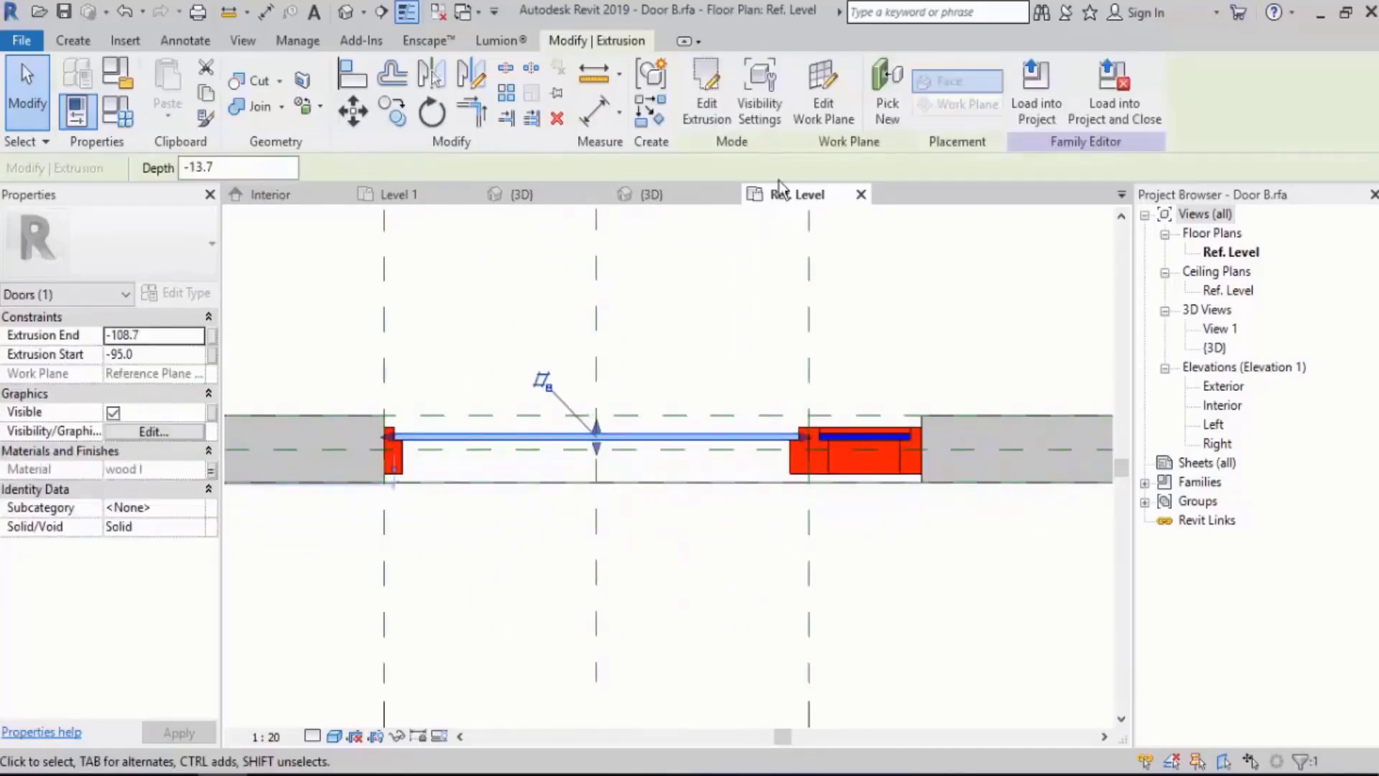
click(773, 110)
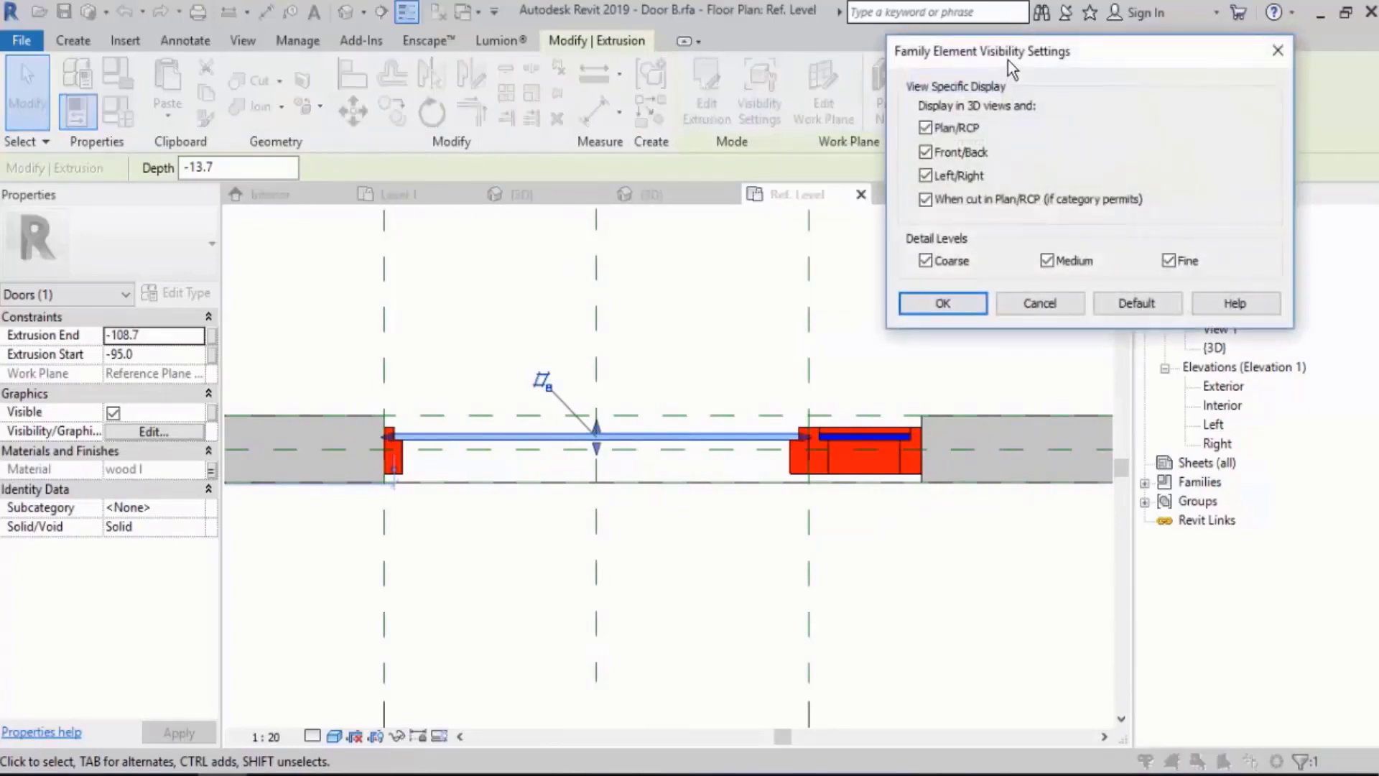
drag(1007, 59, 804, 128)
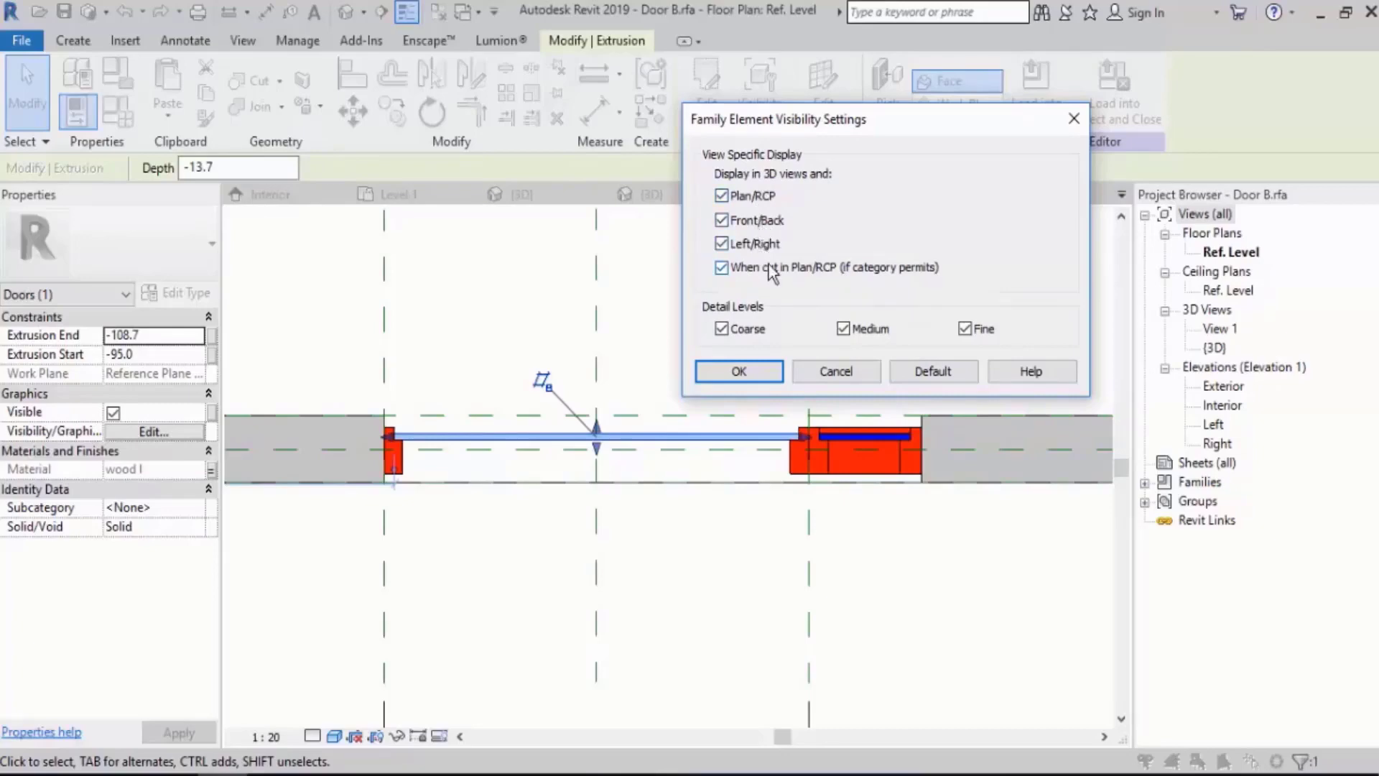
click(722, 197)
click(761, 369)
click(731, 567)
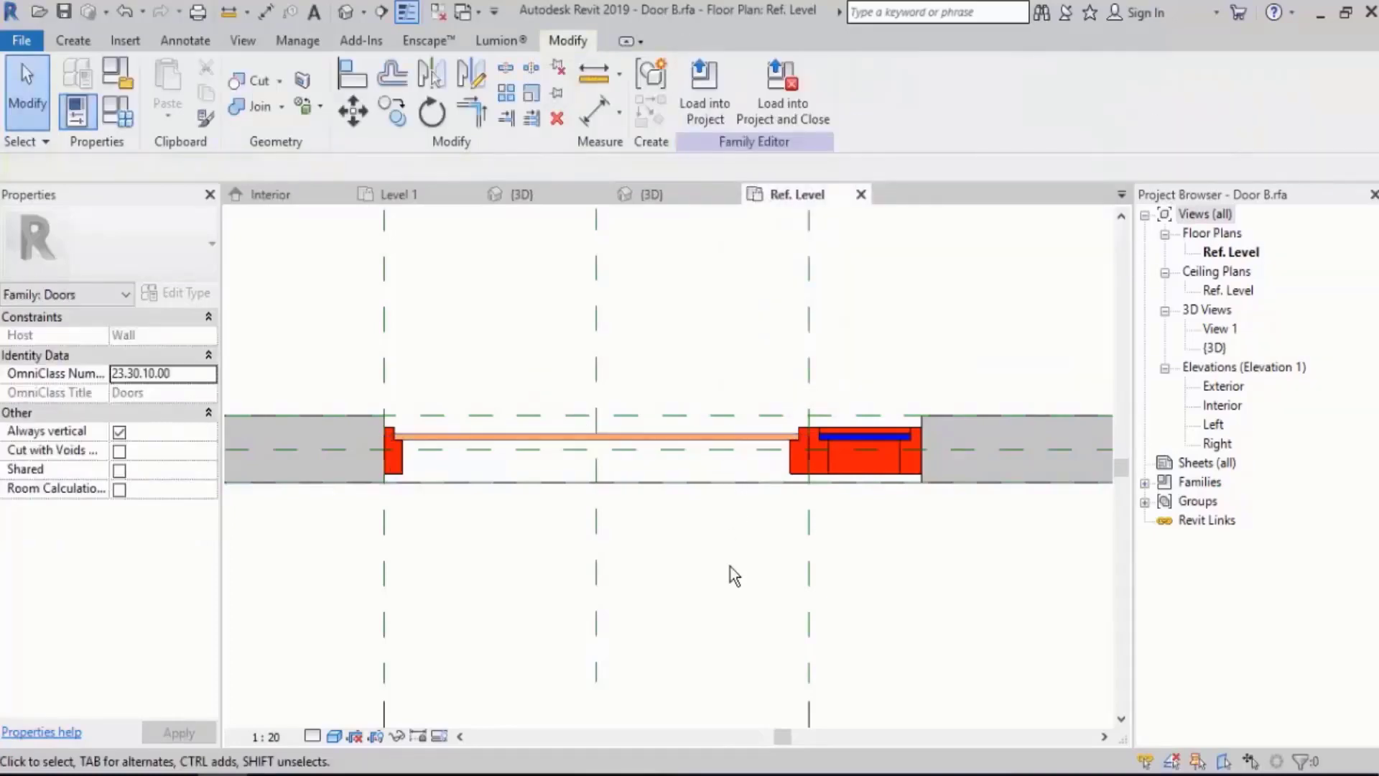
Turn Preview Visibility on in the Ref. Level plan to check the door panel's plan display.
click(673, 436)
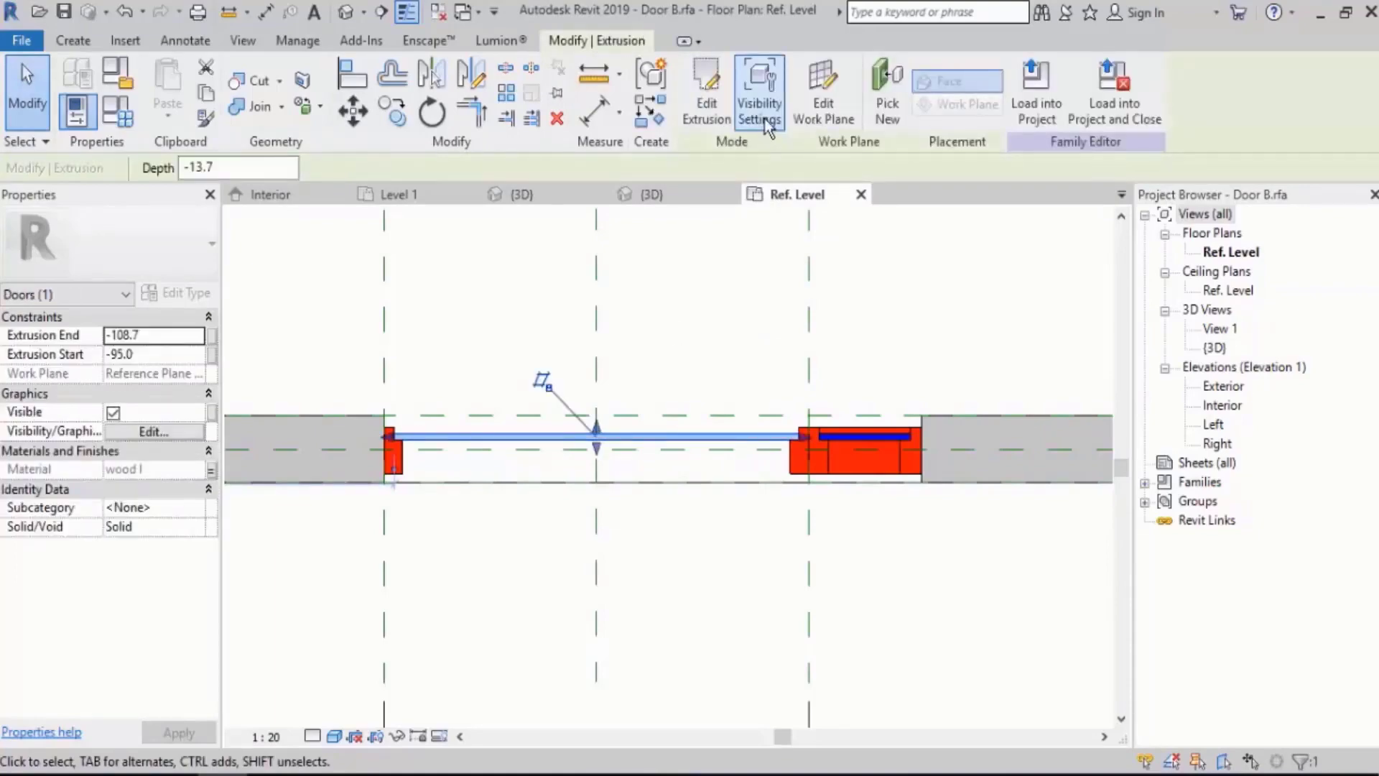
click(728, 296)
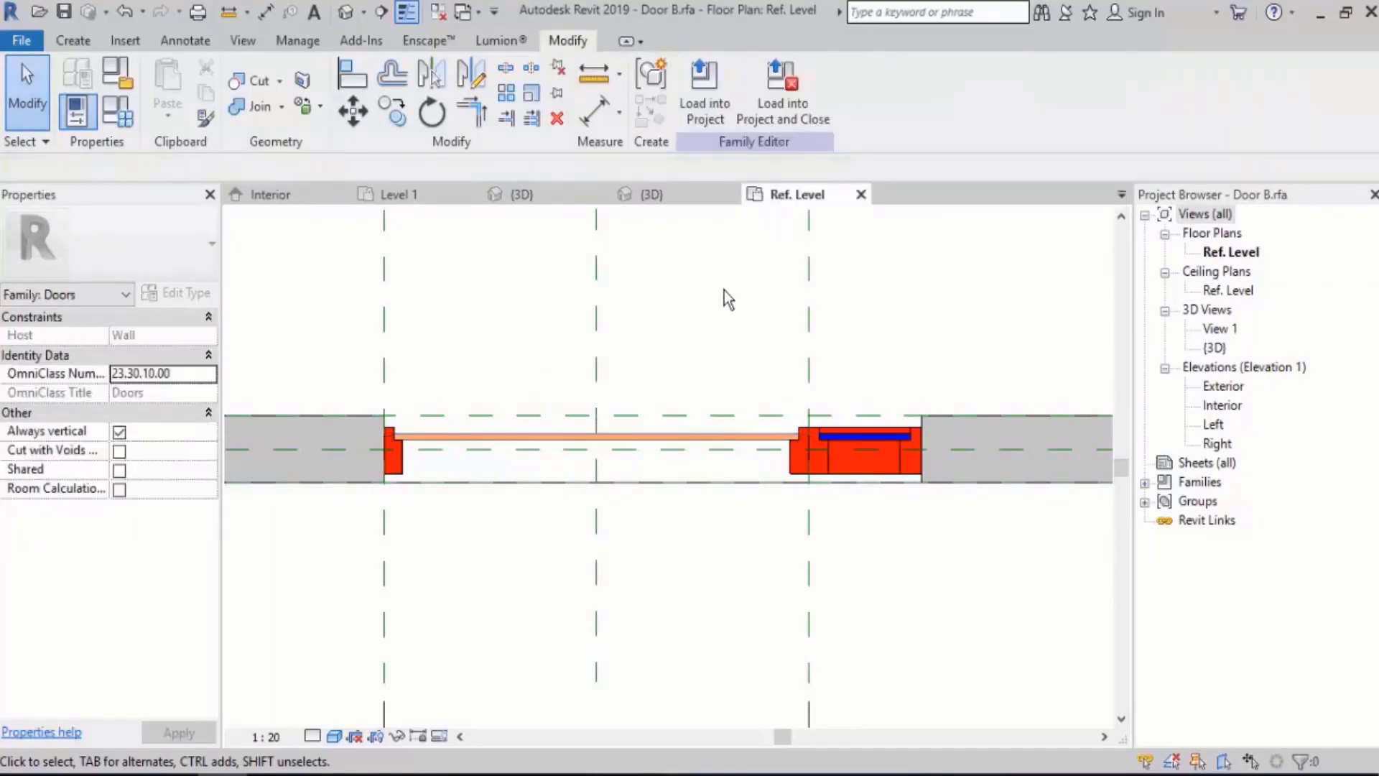
click(440, 736)
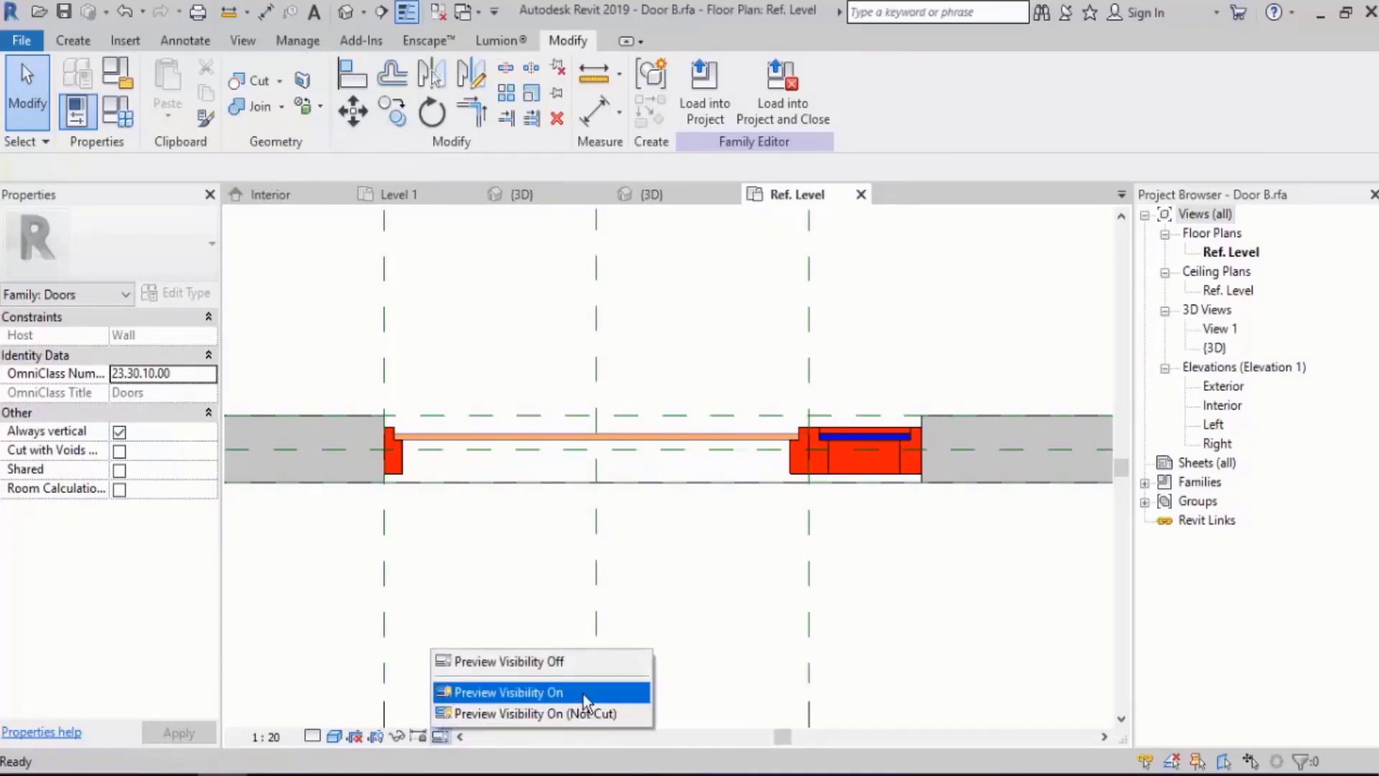
click(558, 691)
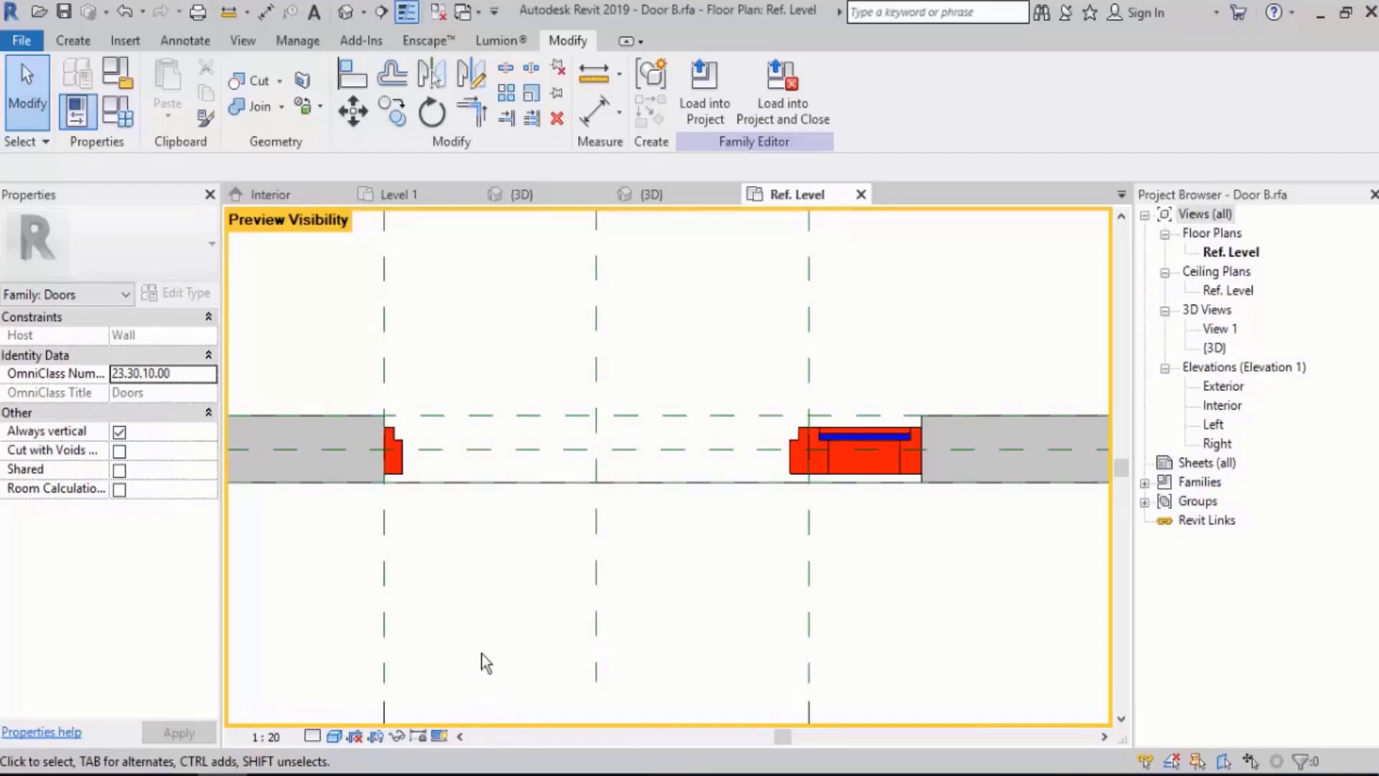
Turn Preview Visibility off in the Ref. Level plan and load Door B into the project, overwriting the existing version.
click(441, 736)
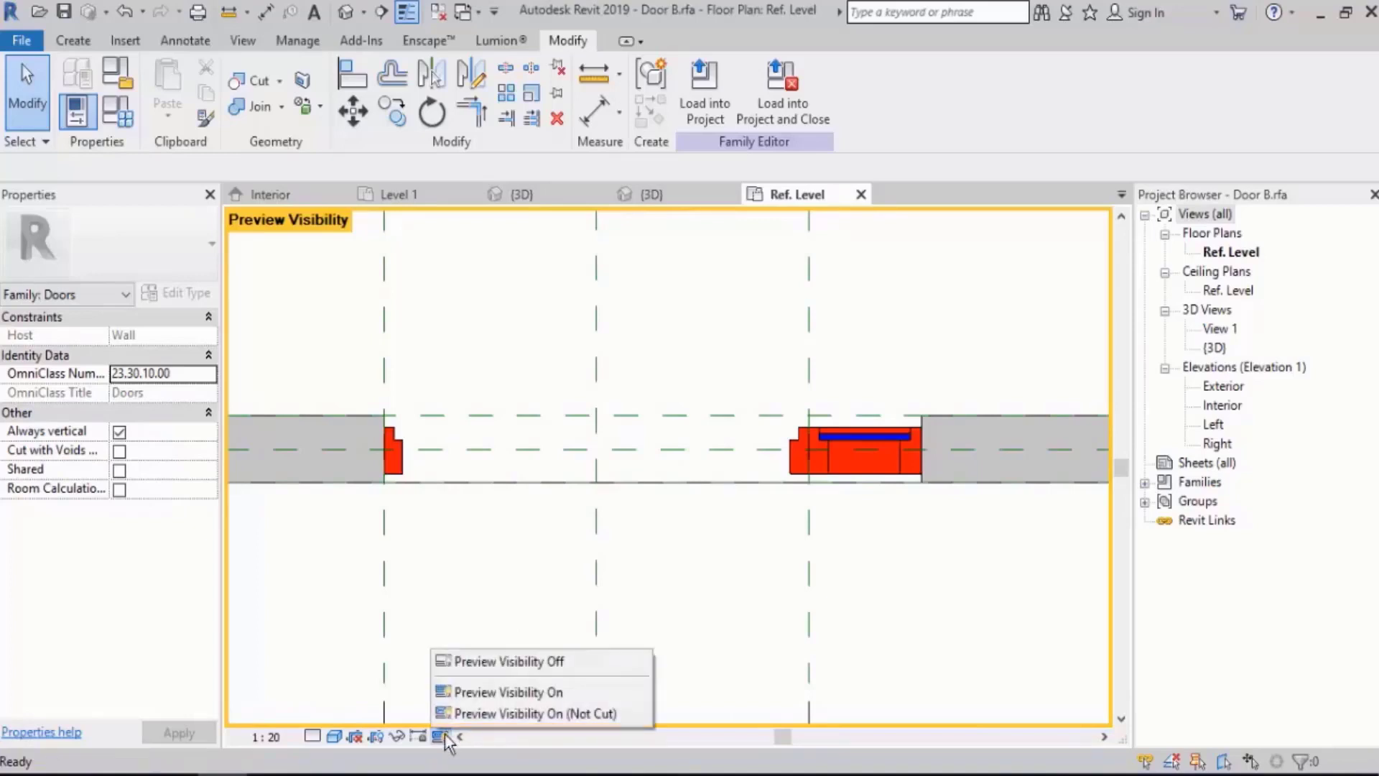
click(579, 661)
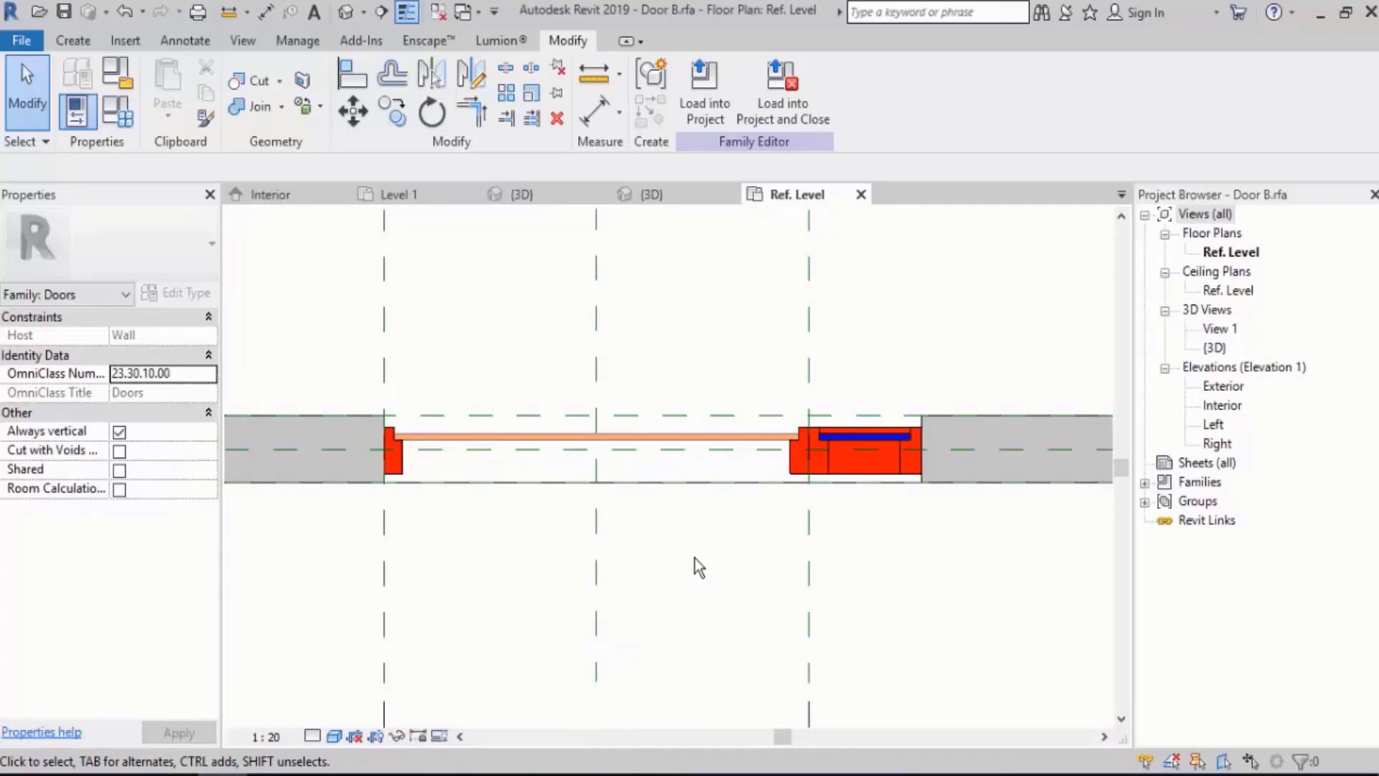
click(714, 96)
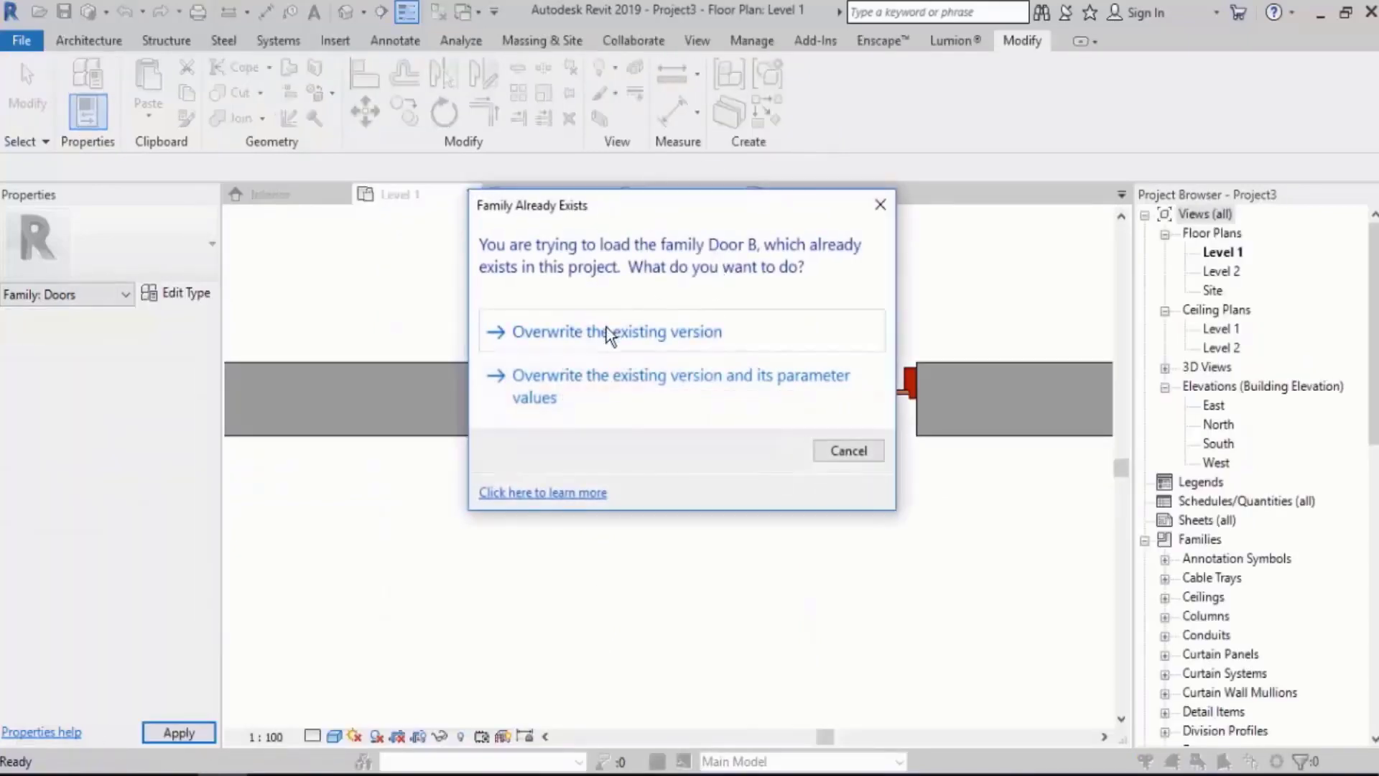
click(606, 332)
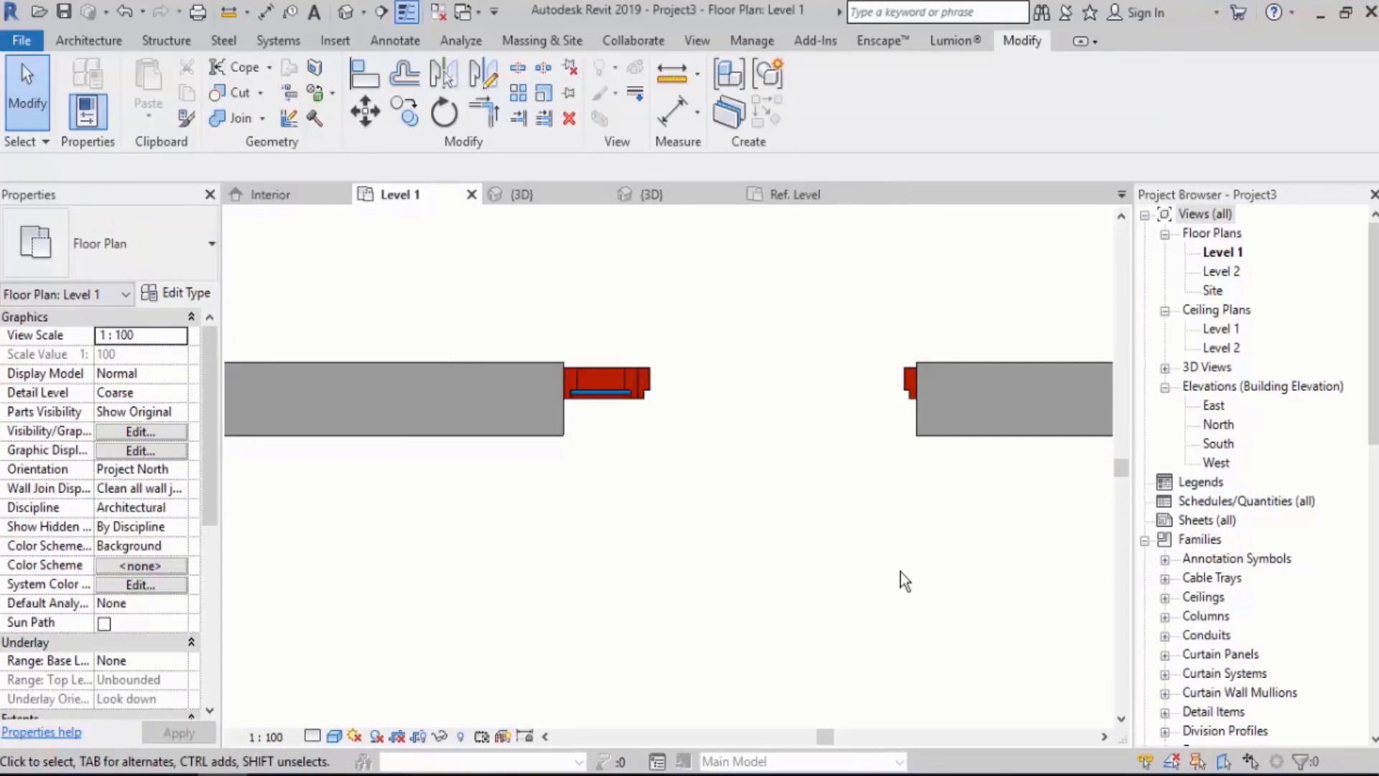
Open the Door B family for editing again from its instance in the Level 1 plan, showing the whole door in plan.
click(608, 370)
click(817, 108)
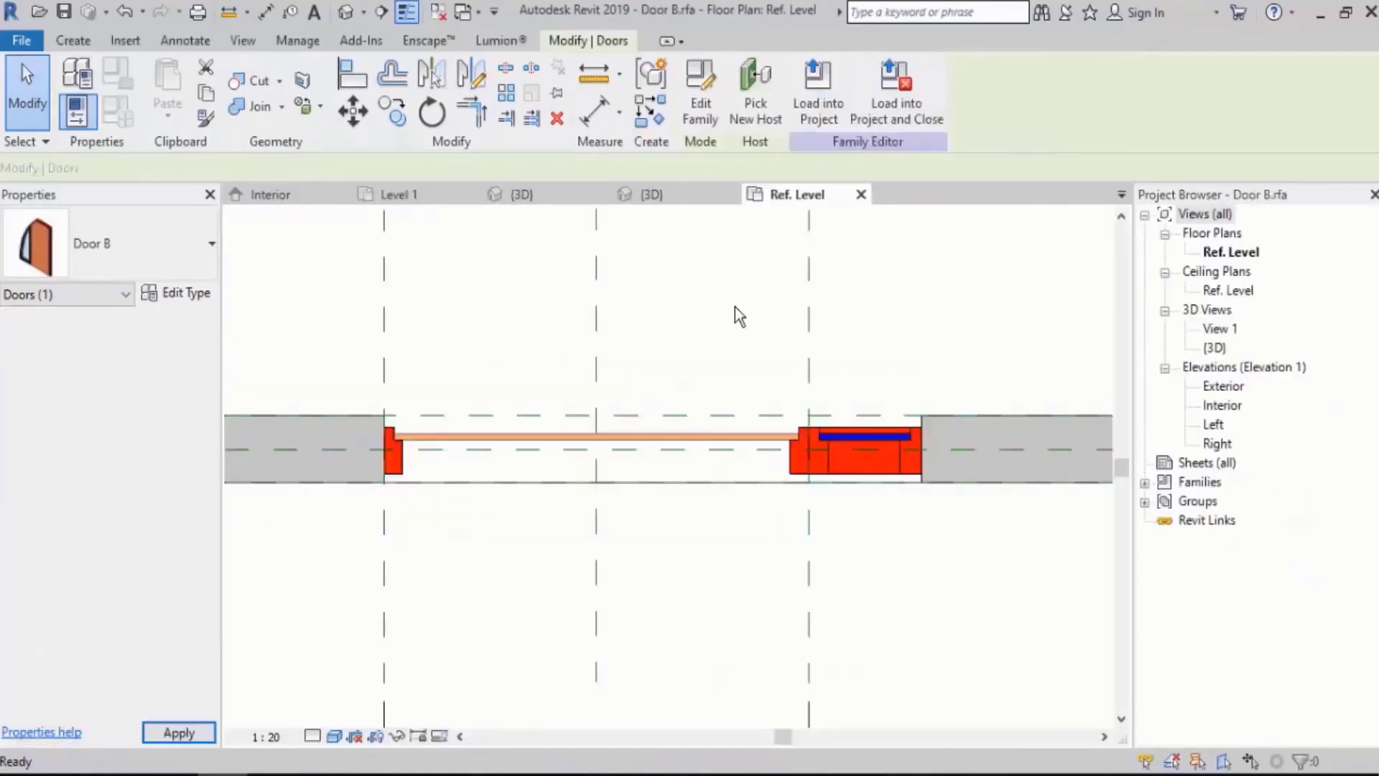
scroll(735, 307, down, 3)
middle_drag(739, 390, 729, 420)
middle_drag(844, 377, 816, 317)
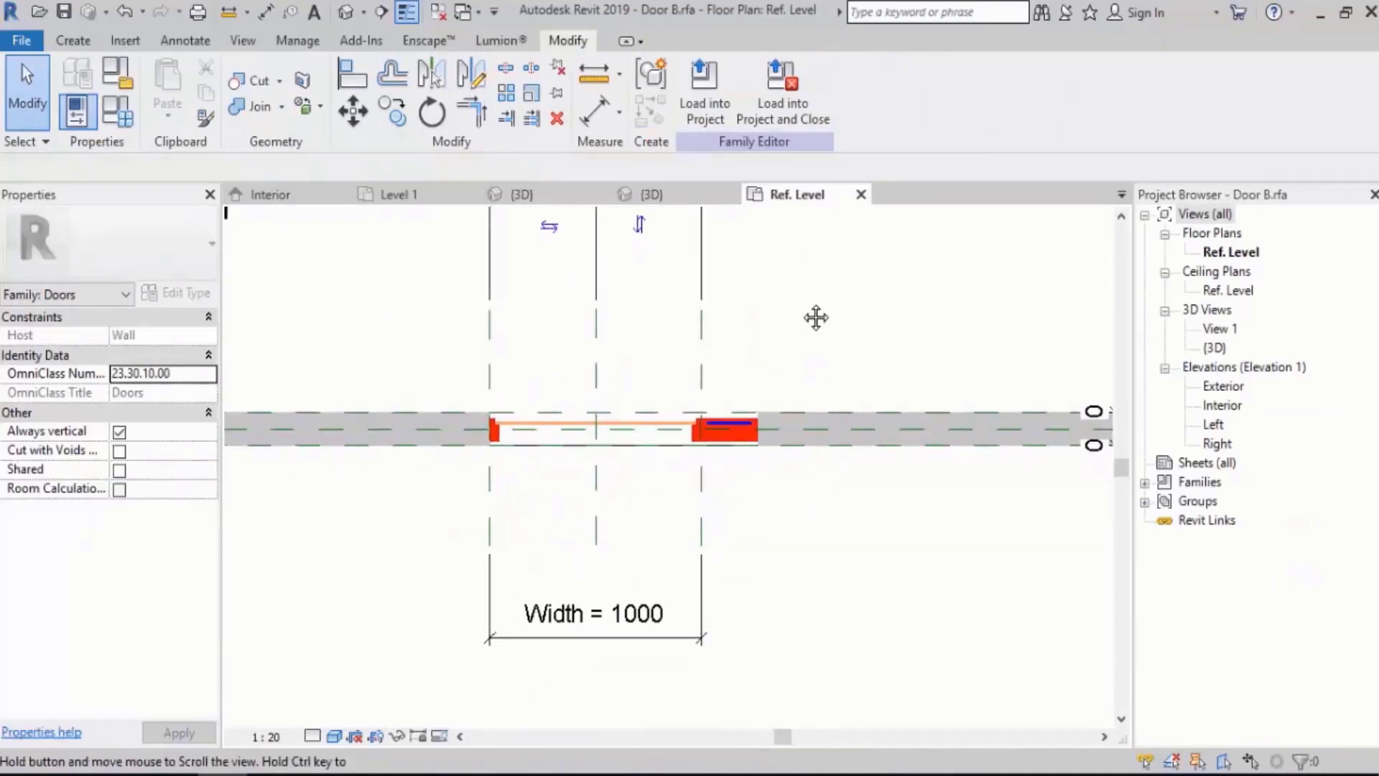
scroll(530, 328, down, 1)
mouse_move(520, 331)
middle_down()
mouse_move(496, 333)
mouse_move(486, 370)
middle_up()
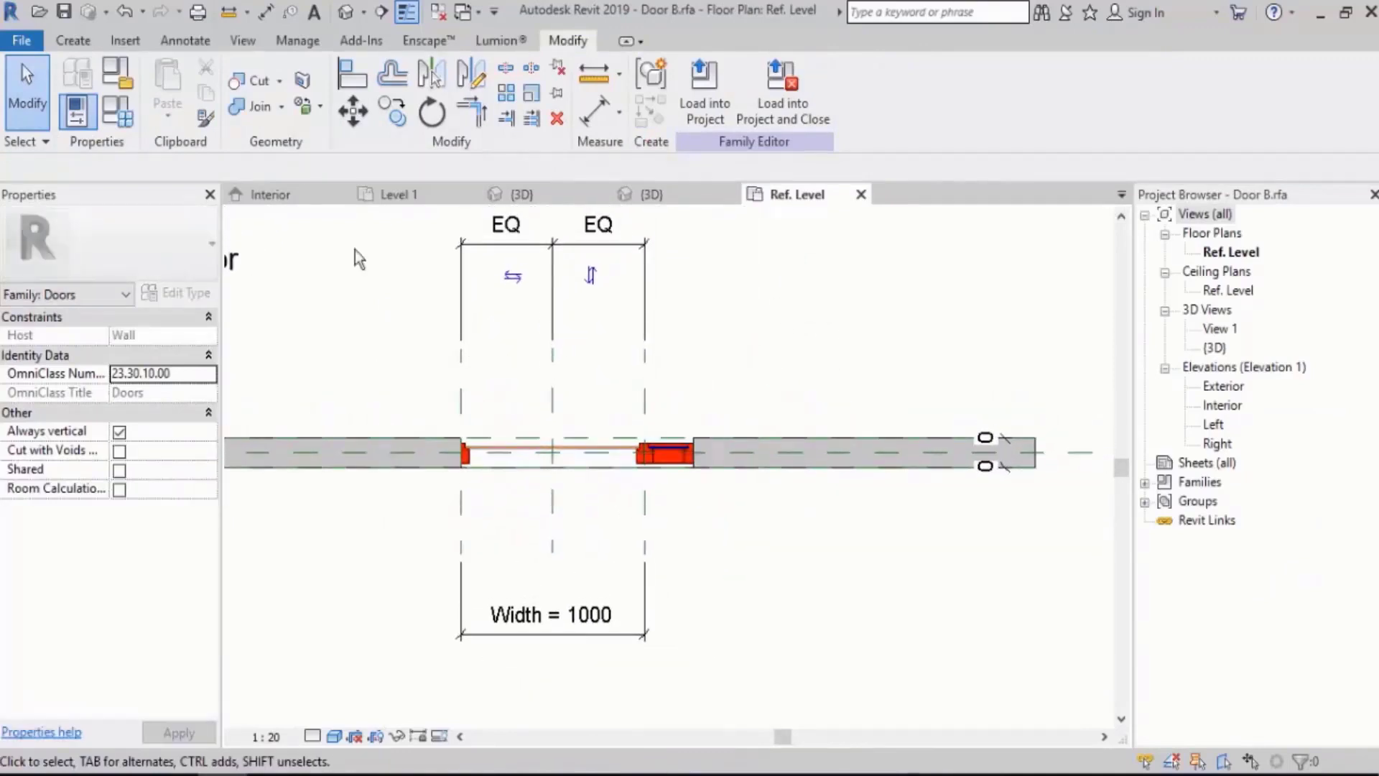
Draw a 950 mm symbolic line perpendicular to the wall from the hinge-side frame's inner corner, on the exterior side.
click(187, 43)
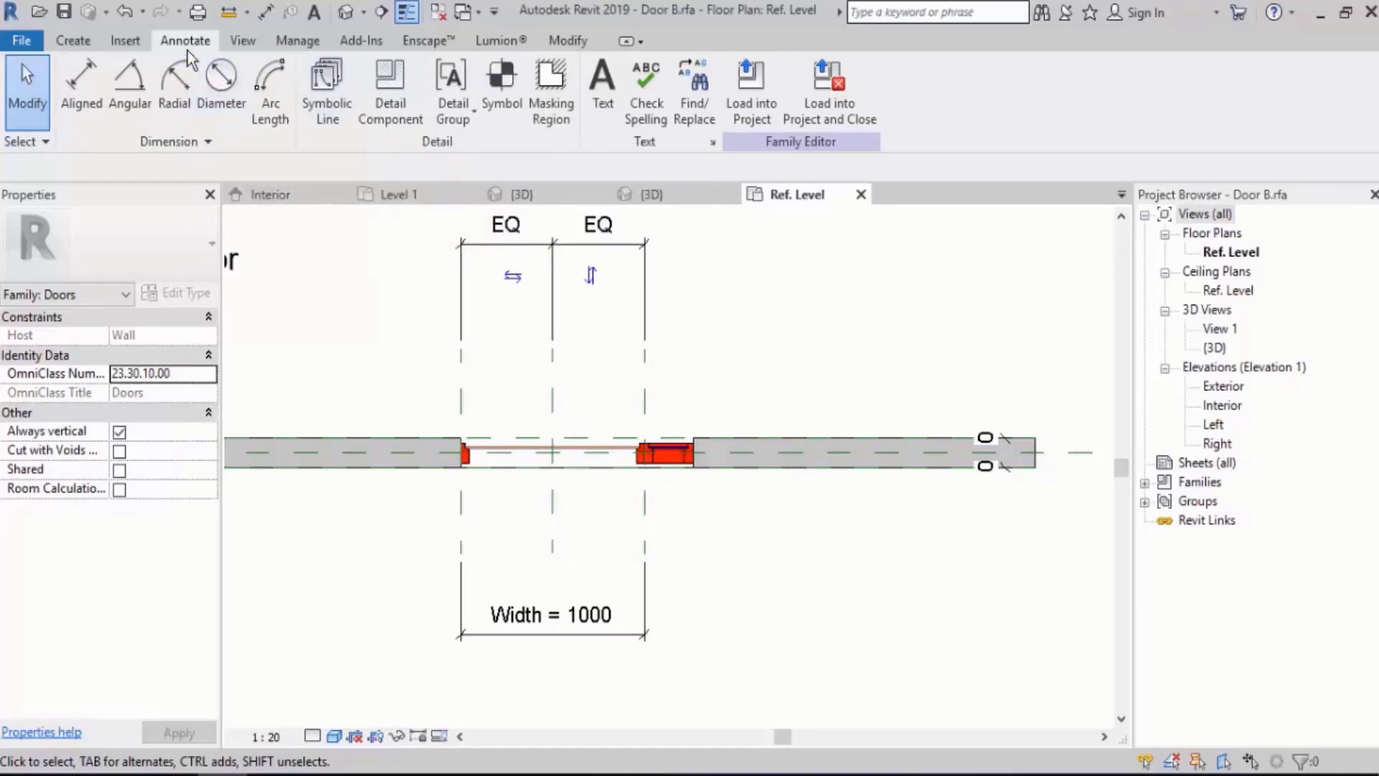
click(327, 111)
scroll(475, 452, up, 5)
scroll(473, 460, up, 2)
middle_drag(470, 402, 377, 439)
scroll(376, 439, down, 3)
click(343, 454)
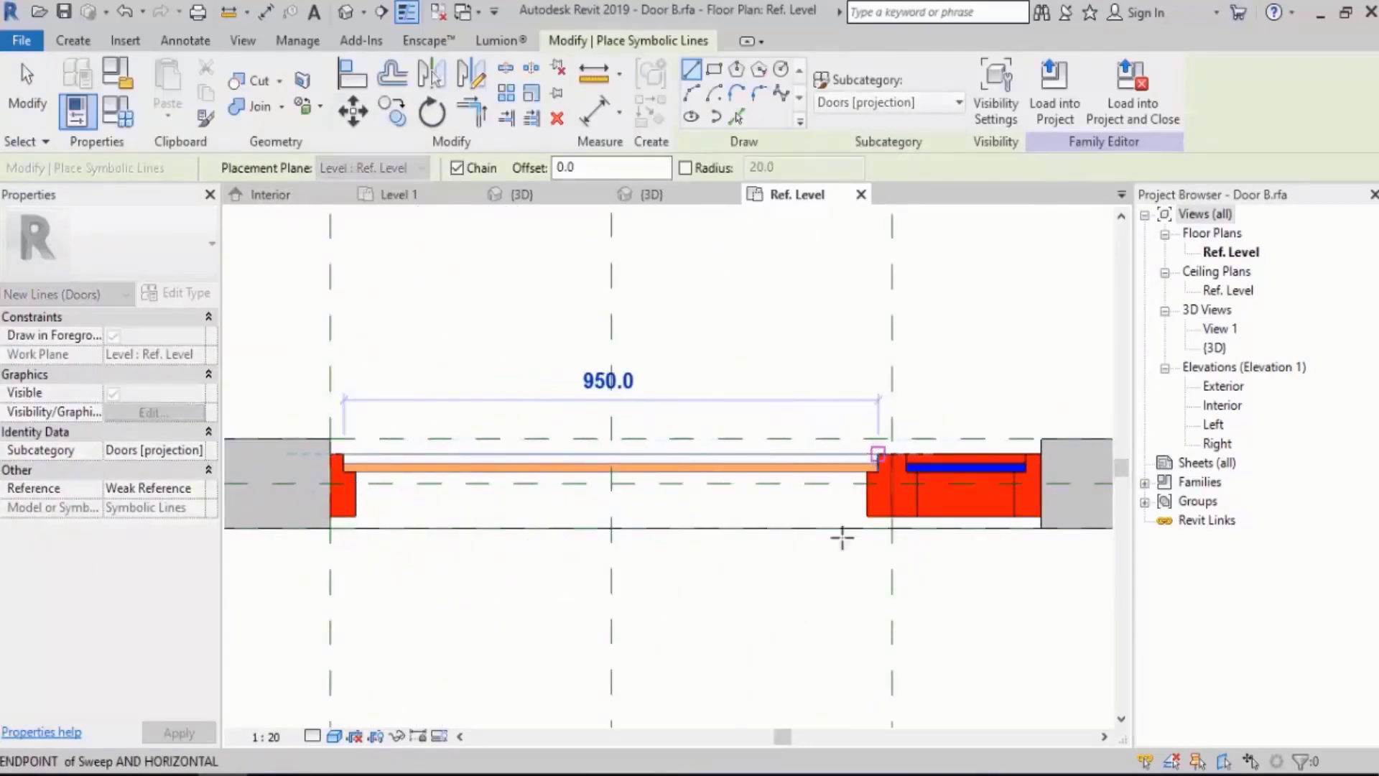
scroll(842, 537, down, 3)
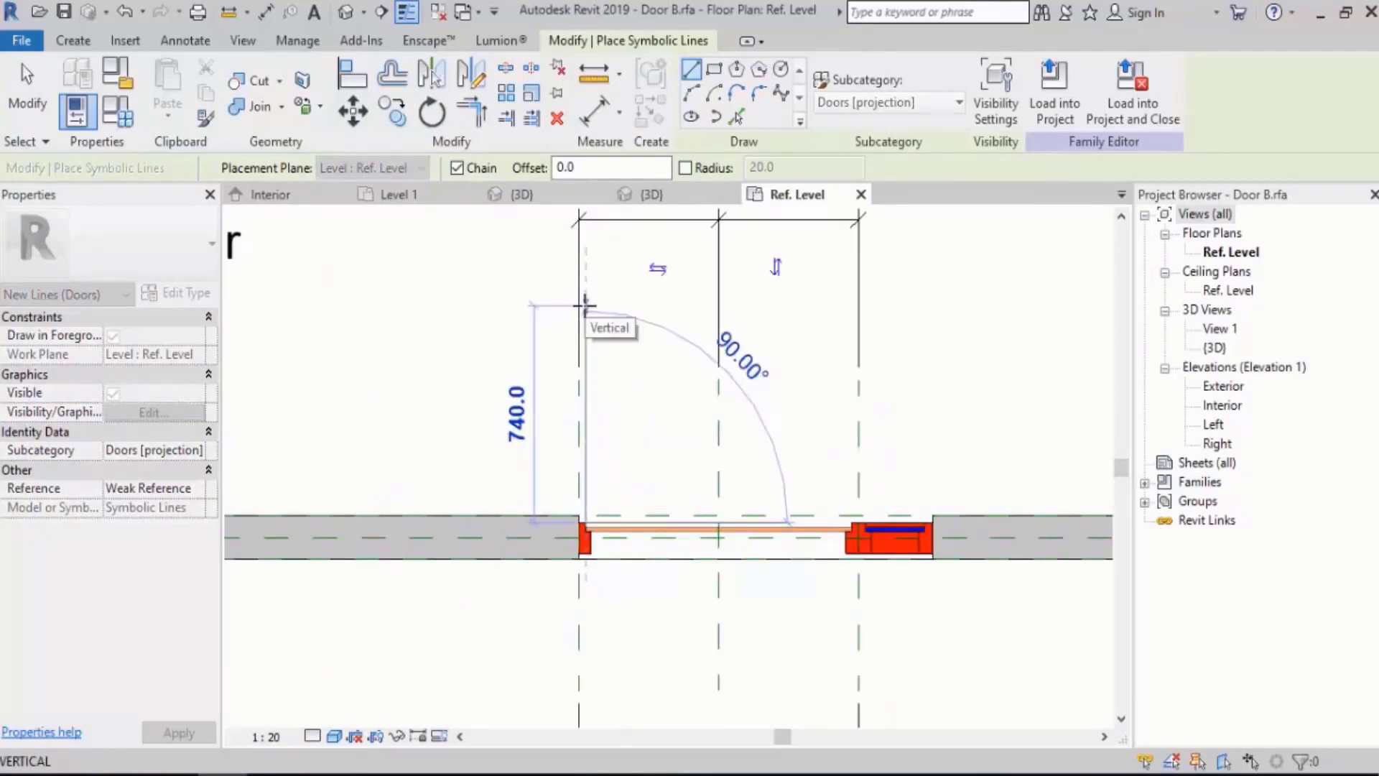
text(950)
key(Return)
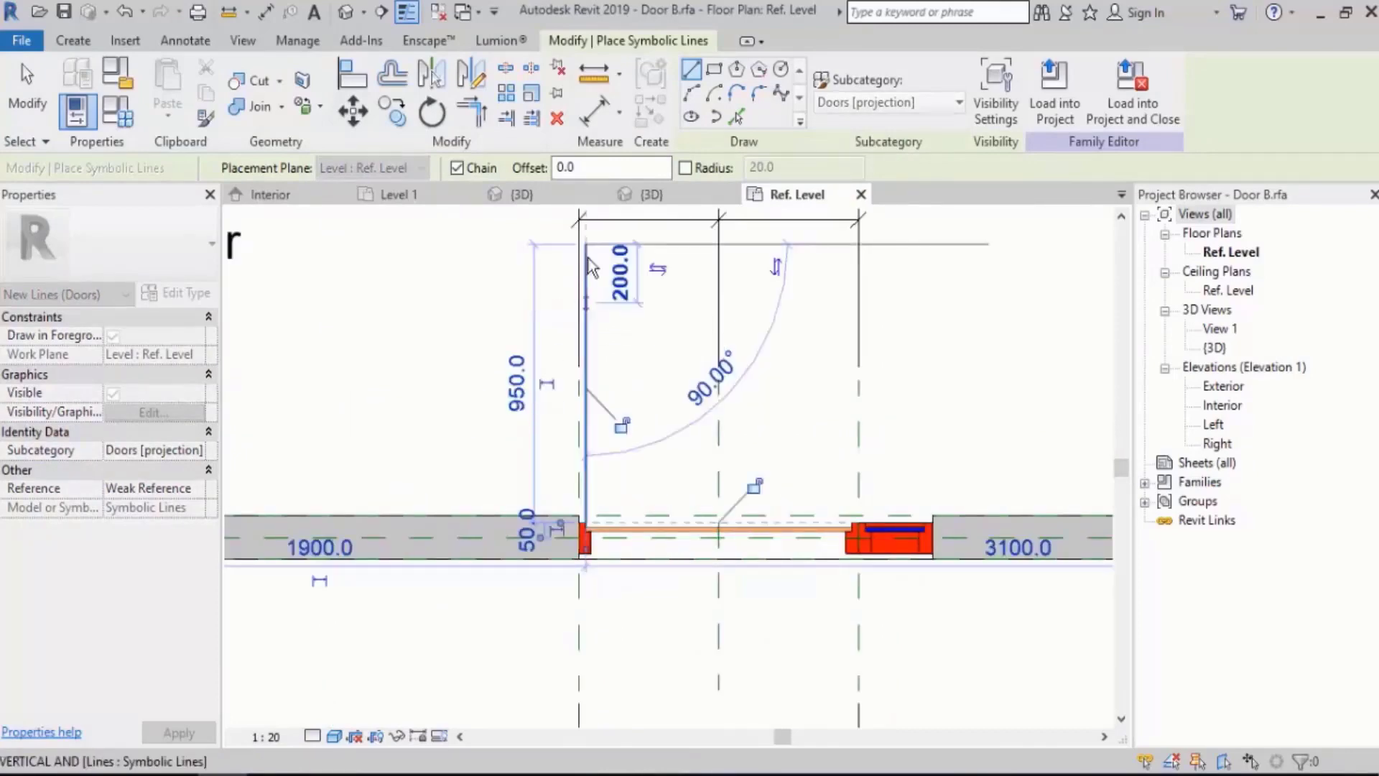
Complete the open door leaf as a closed symbolic-line rectangle about 20 mm thick, ending level with the frame's exterior face.
scroll(578, 248, up, 3)
click(582, 258)
scroll(595, 259, up, 2)
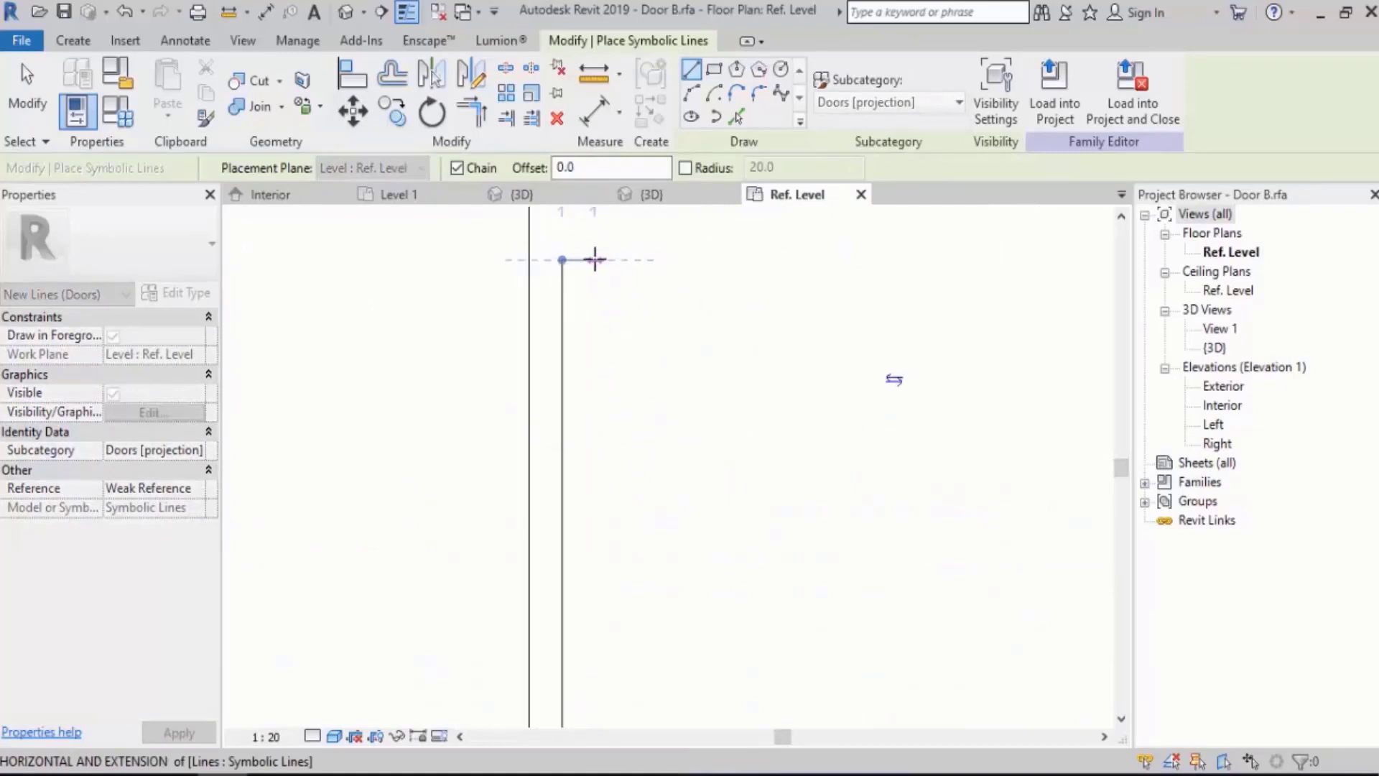
scroll(591, 259, down, 3)
scroll(600, 287, down, 3)
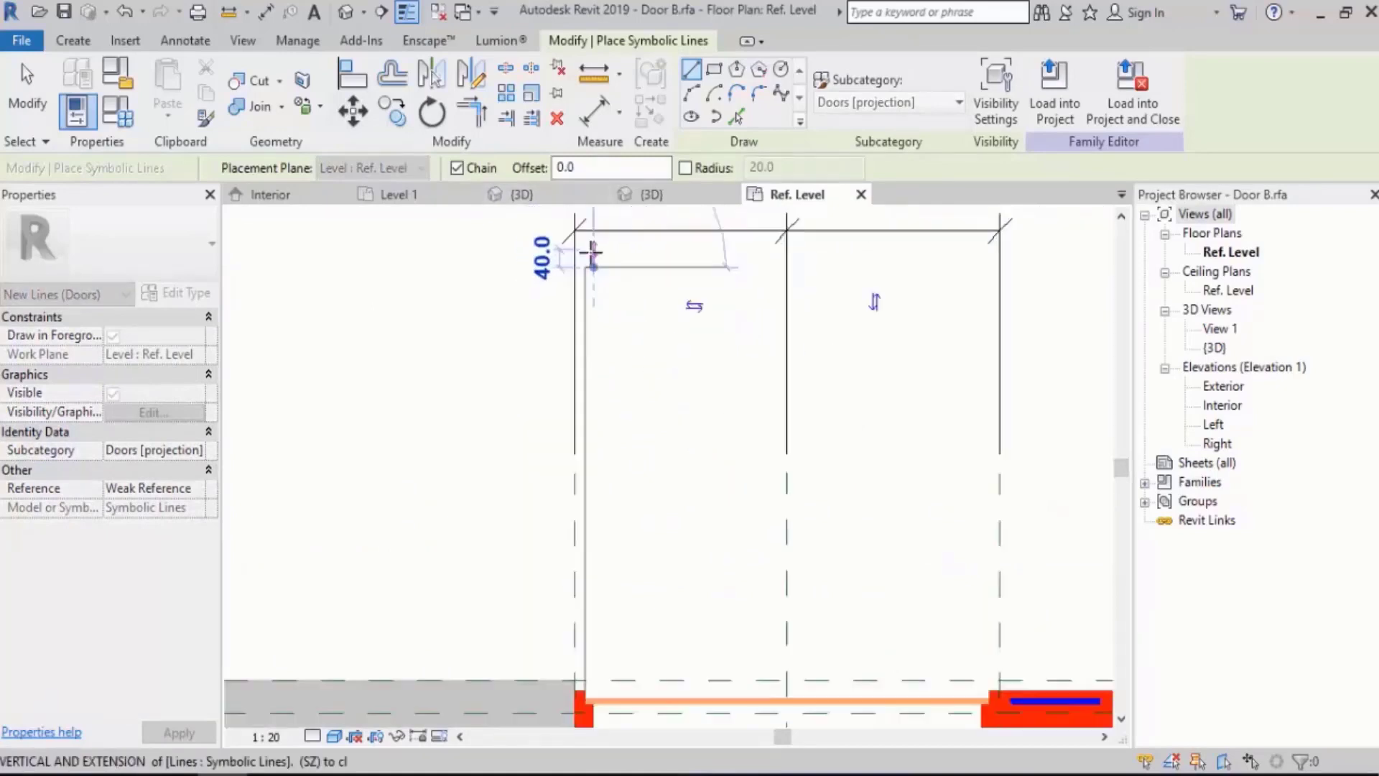
scroll(596, 661, up, 6)
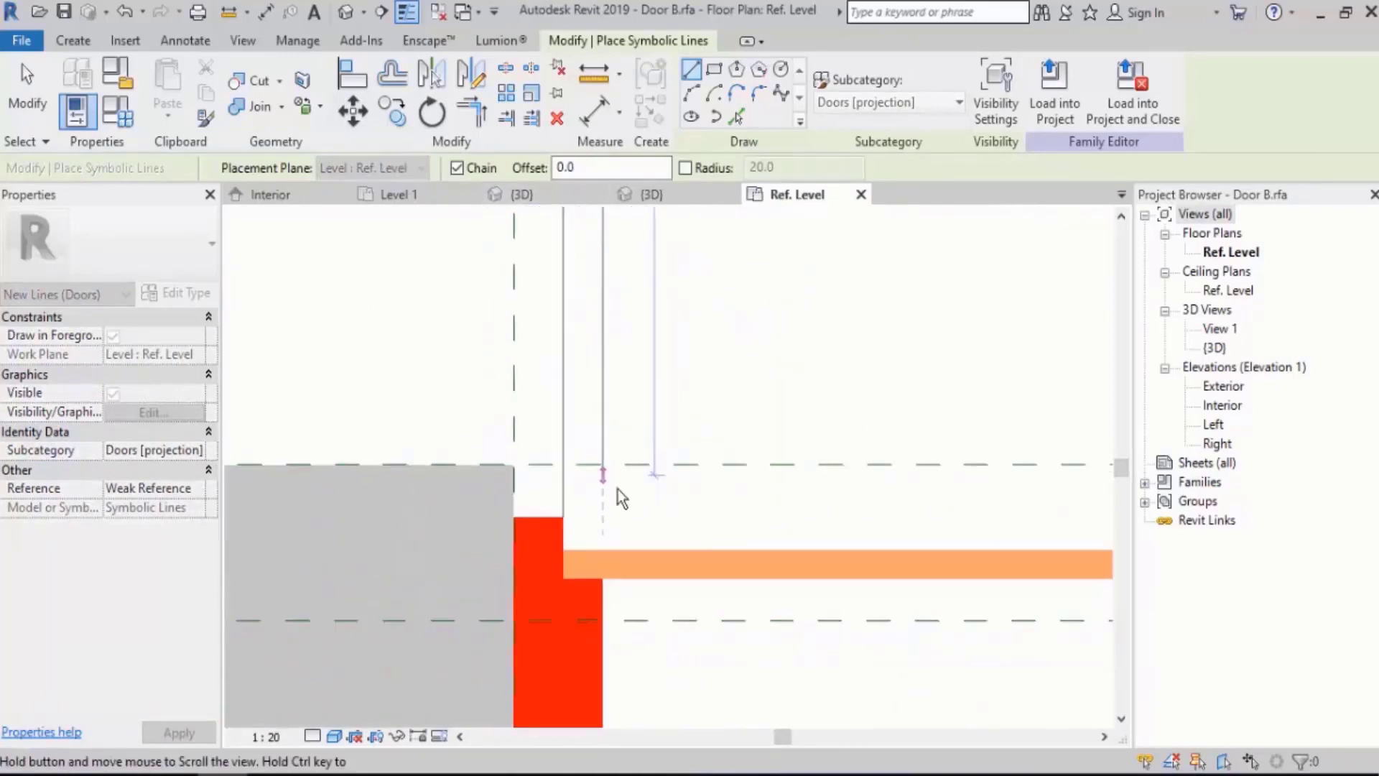
click(602, 507)
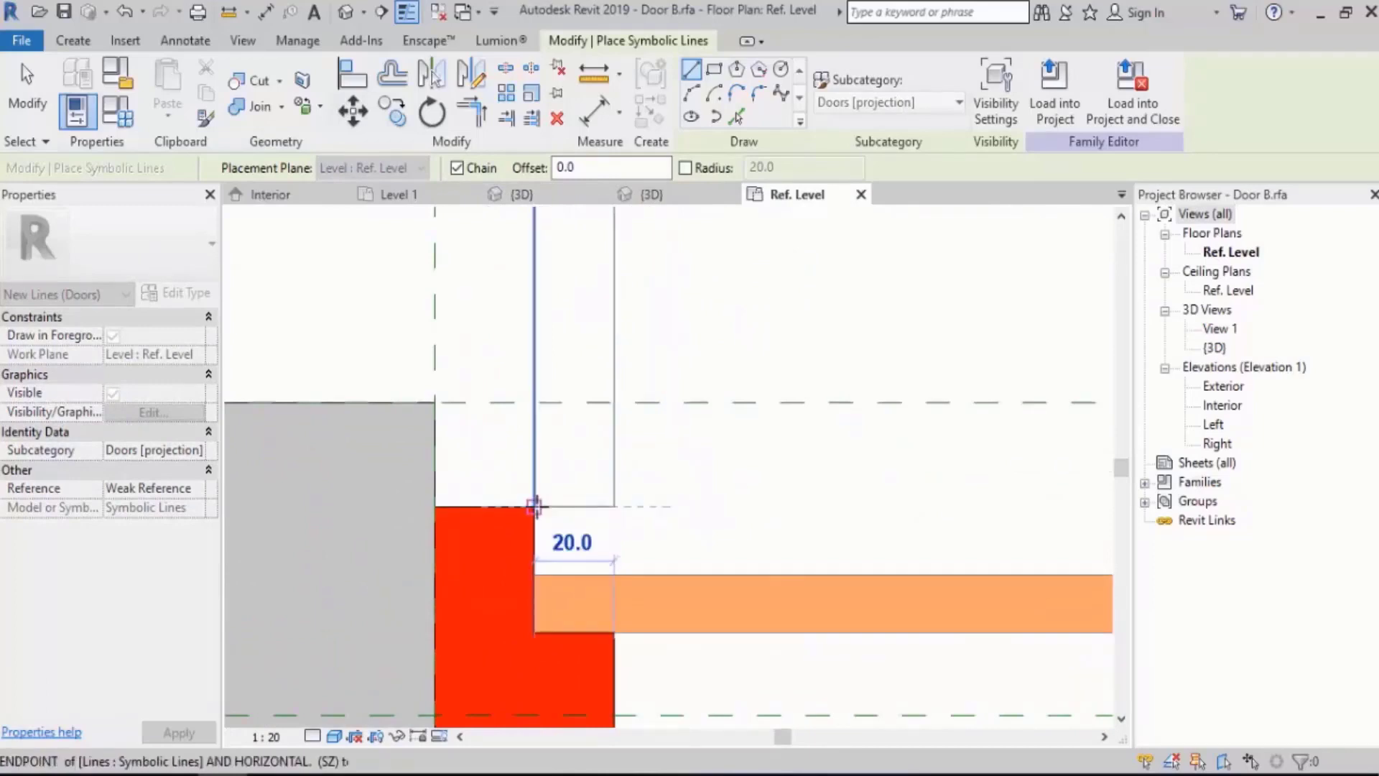
click(533, 506)
scroll(537, 567, down, 4)
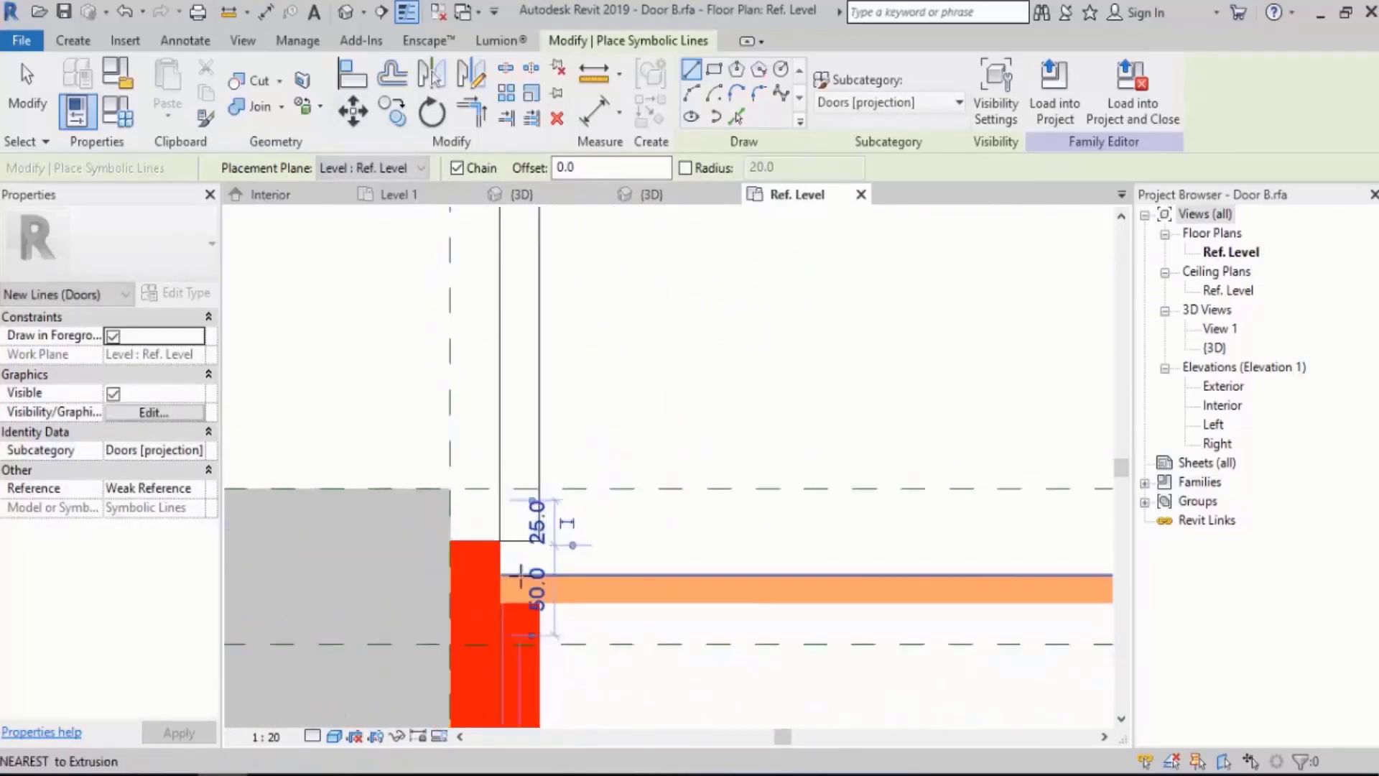
Try a symbolic swing arc of about 960 mm radius centred on the leaf's hinge corner, and delete it.
click(713, 92)
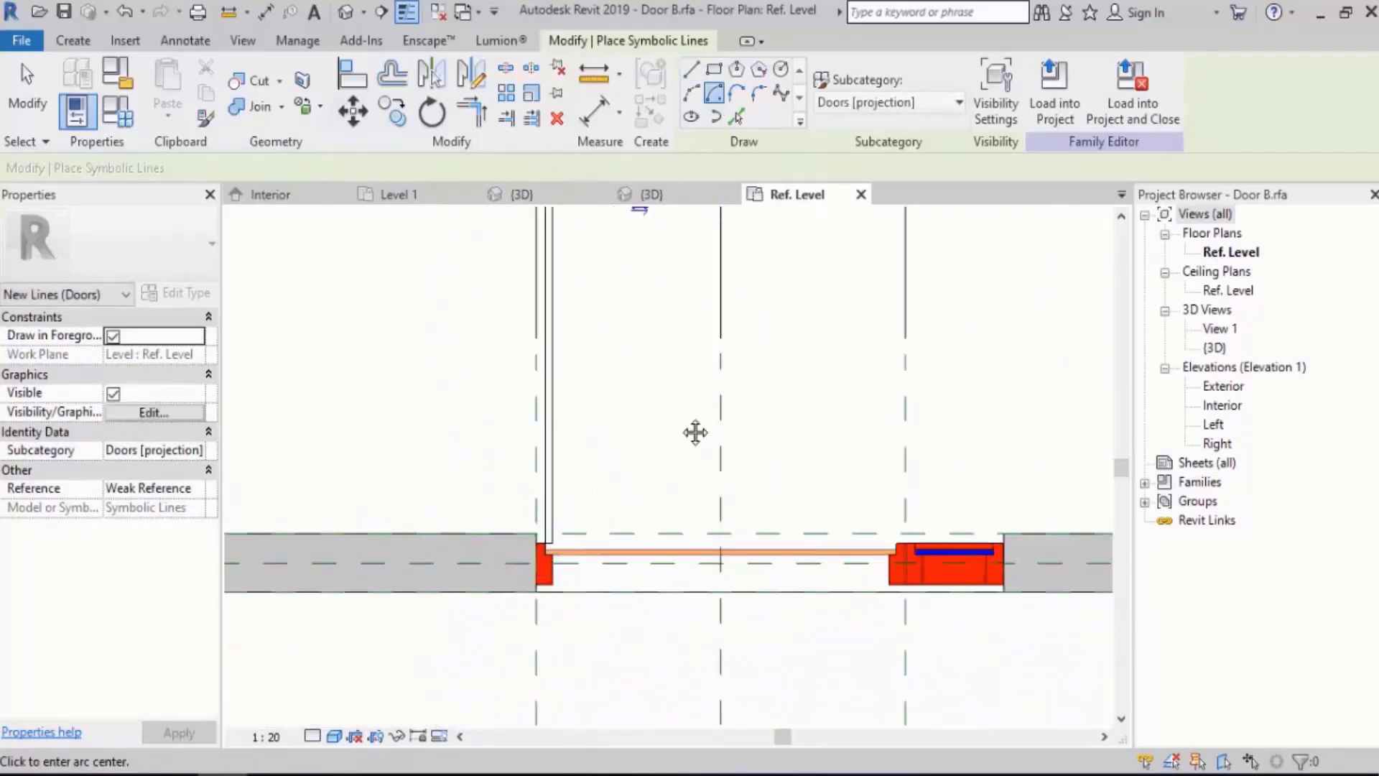
scroll(548, 571, up, 3)
scroll(579, 539, up, 3)
click(558, 502)
scroll(498, 538, down, 3)
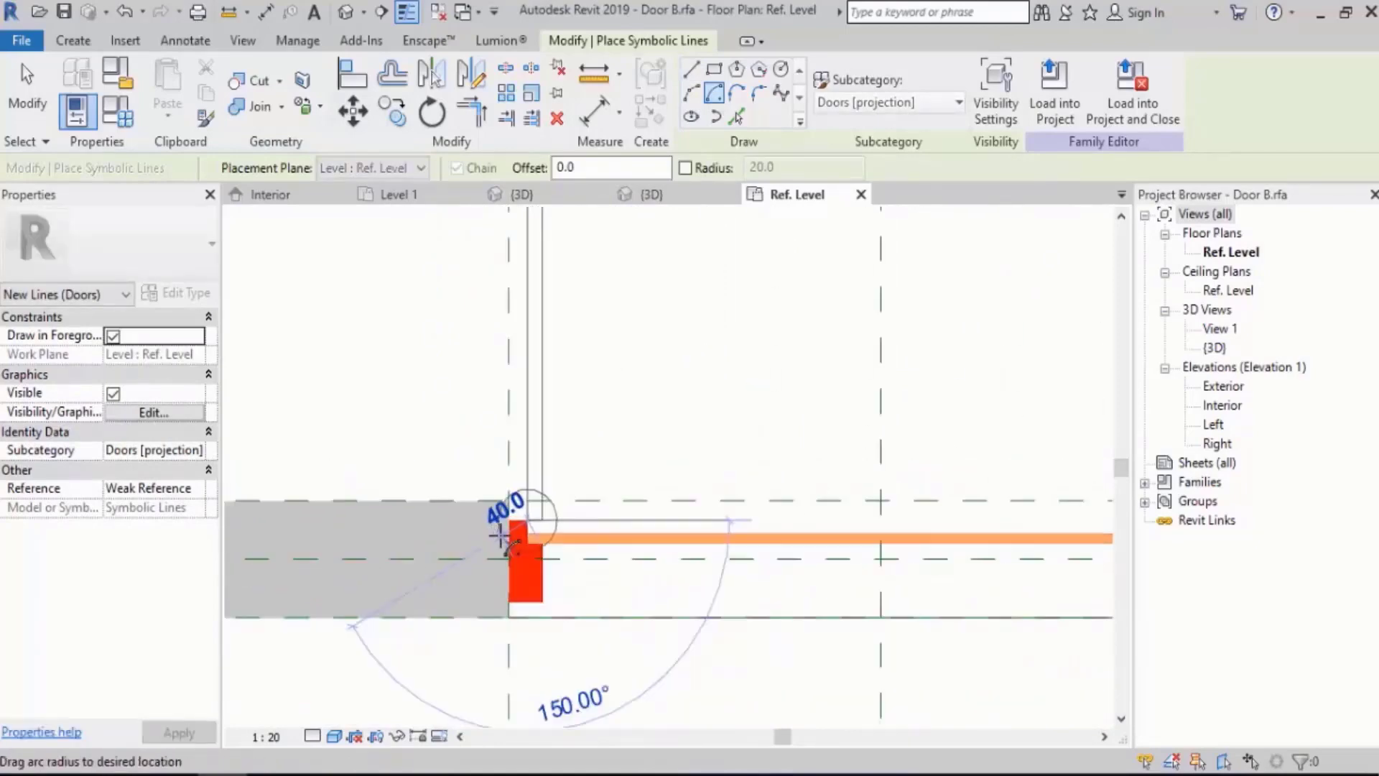
scroll(898, 532, down, 3)
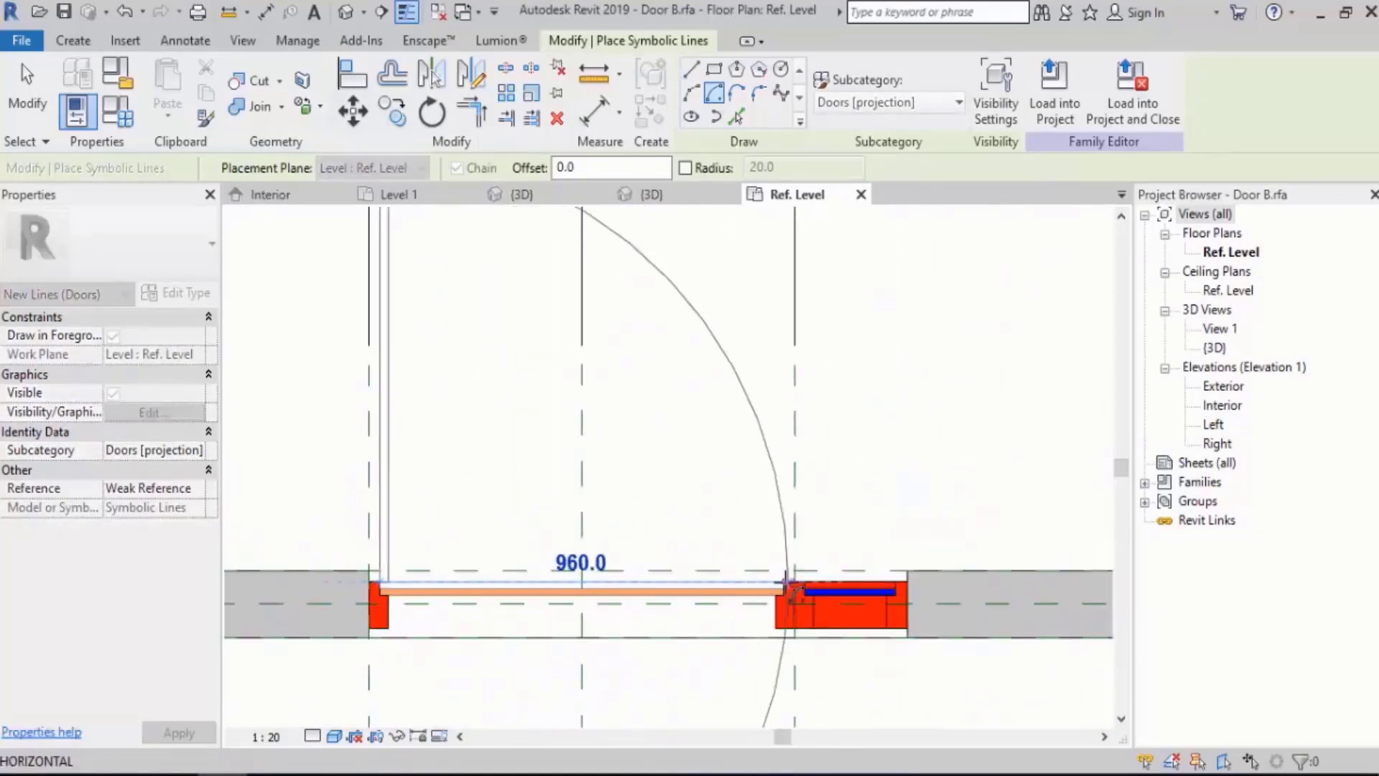
click(794, 612)
scroll(572, 363, down, 2)
scroll(548, 332, up, 3)
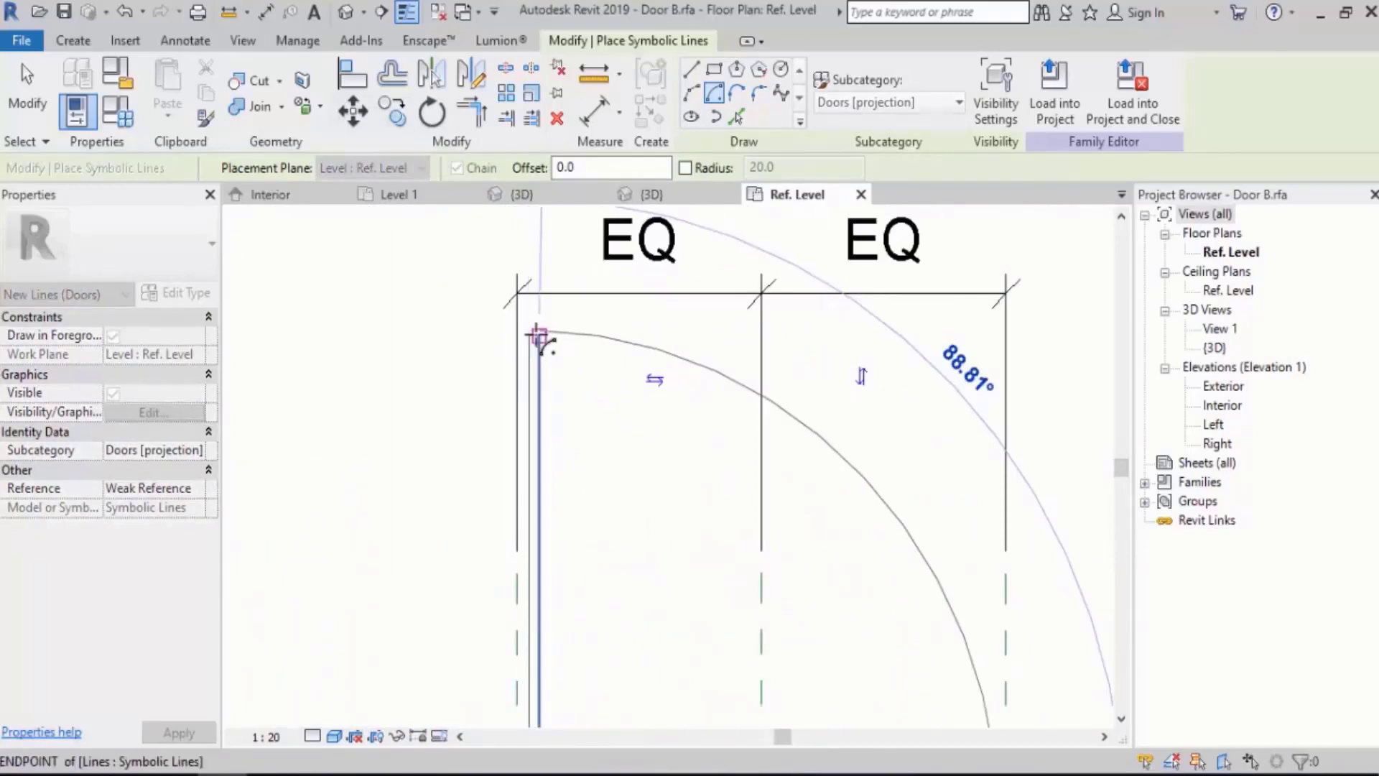
click(539, 333)
key(Escape)
key(Escape)
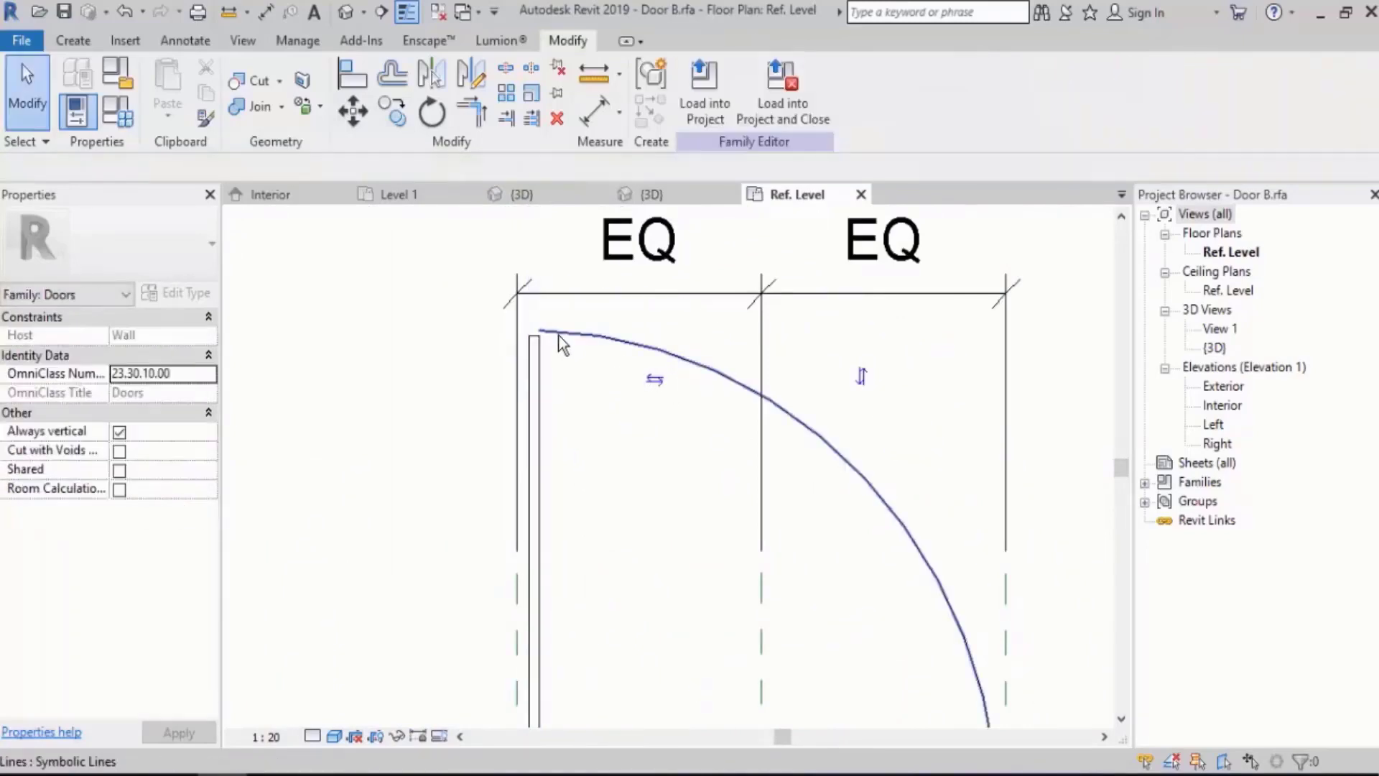
click(558, 335)
key(Delete)
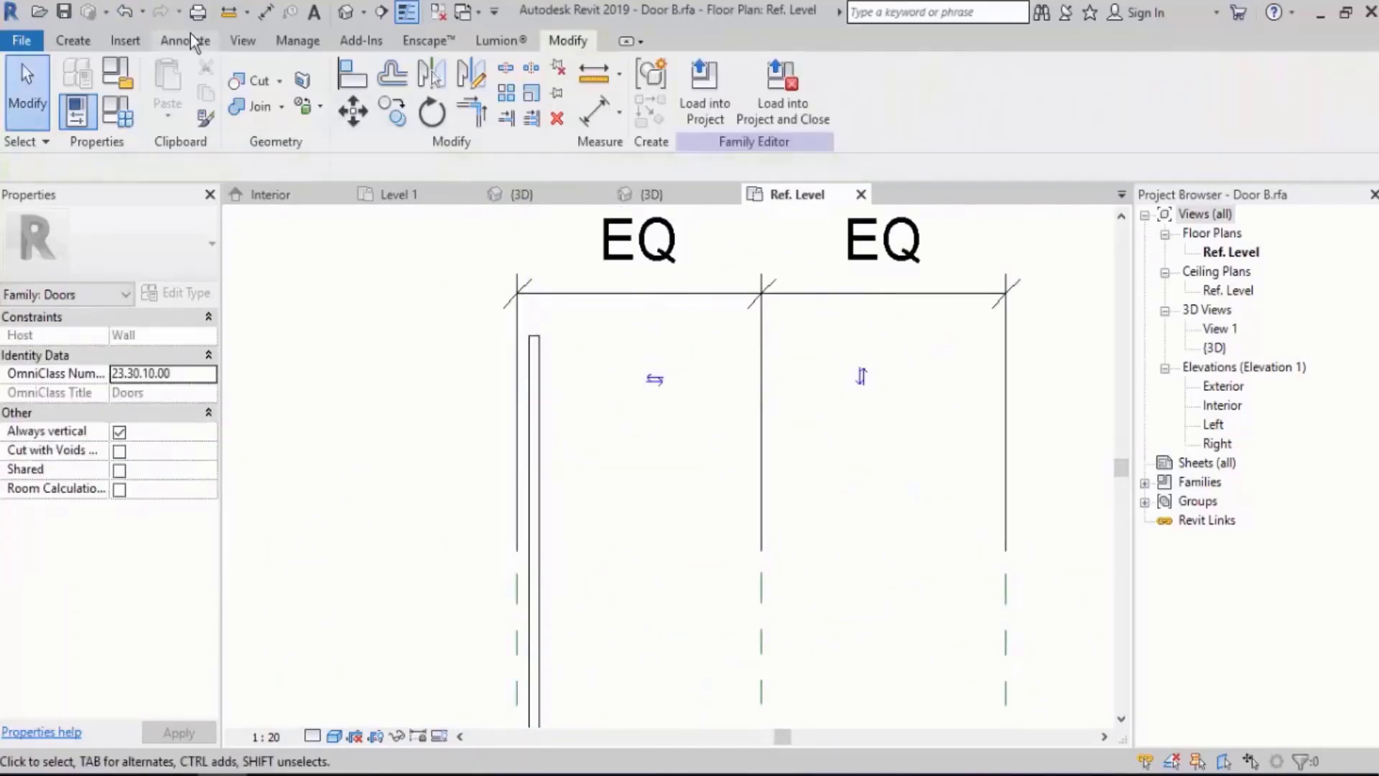
Draw a symbolic door swing arc of about 950 mm radius, centred on the hinge corner, from the open leaf's end to the opposite jamb.
click(193, 41)
click(325, 95)
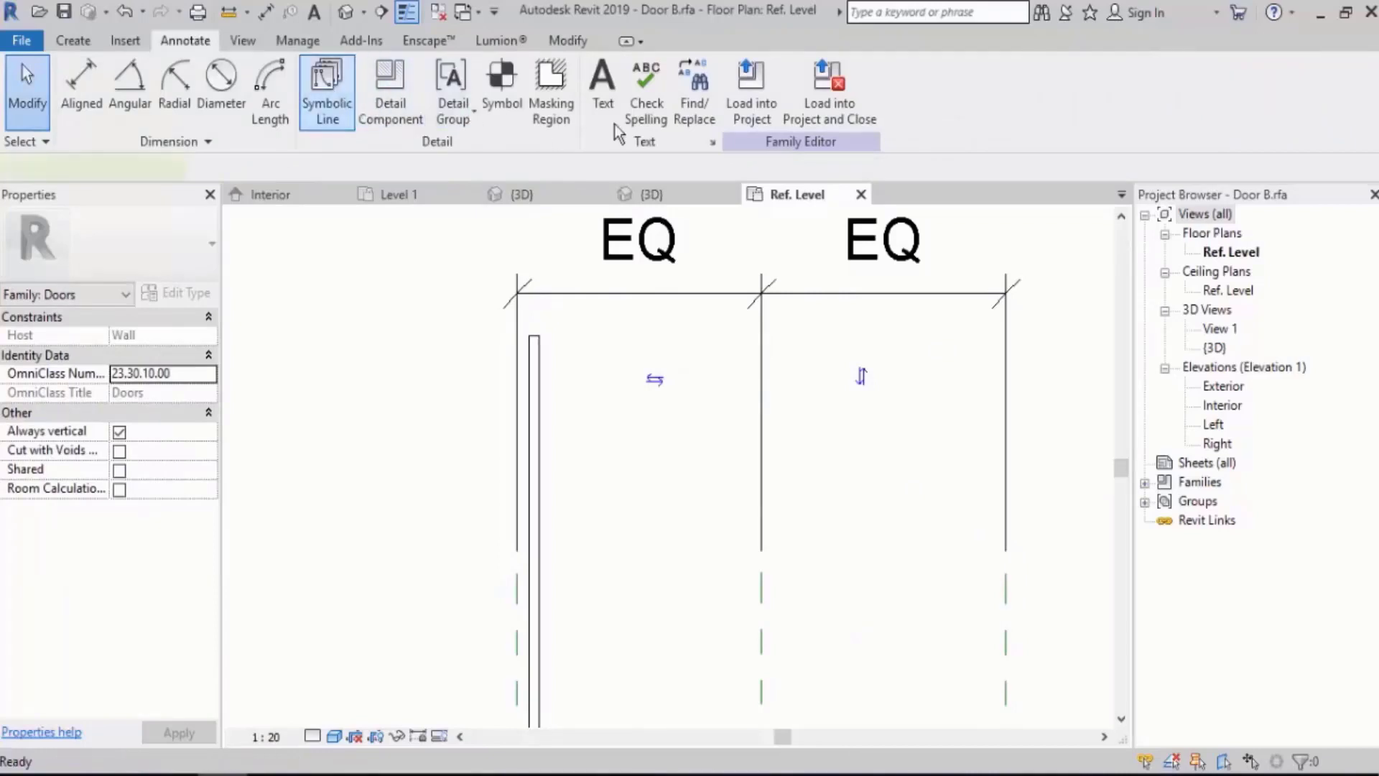
click(714, 93)
scroll(714, 262, down, 2)
scroll(624, 564, up, 2)
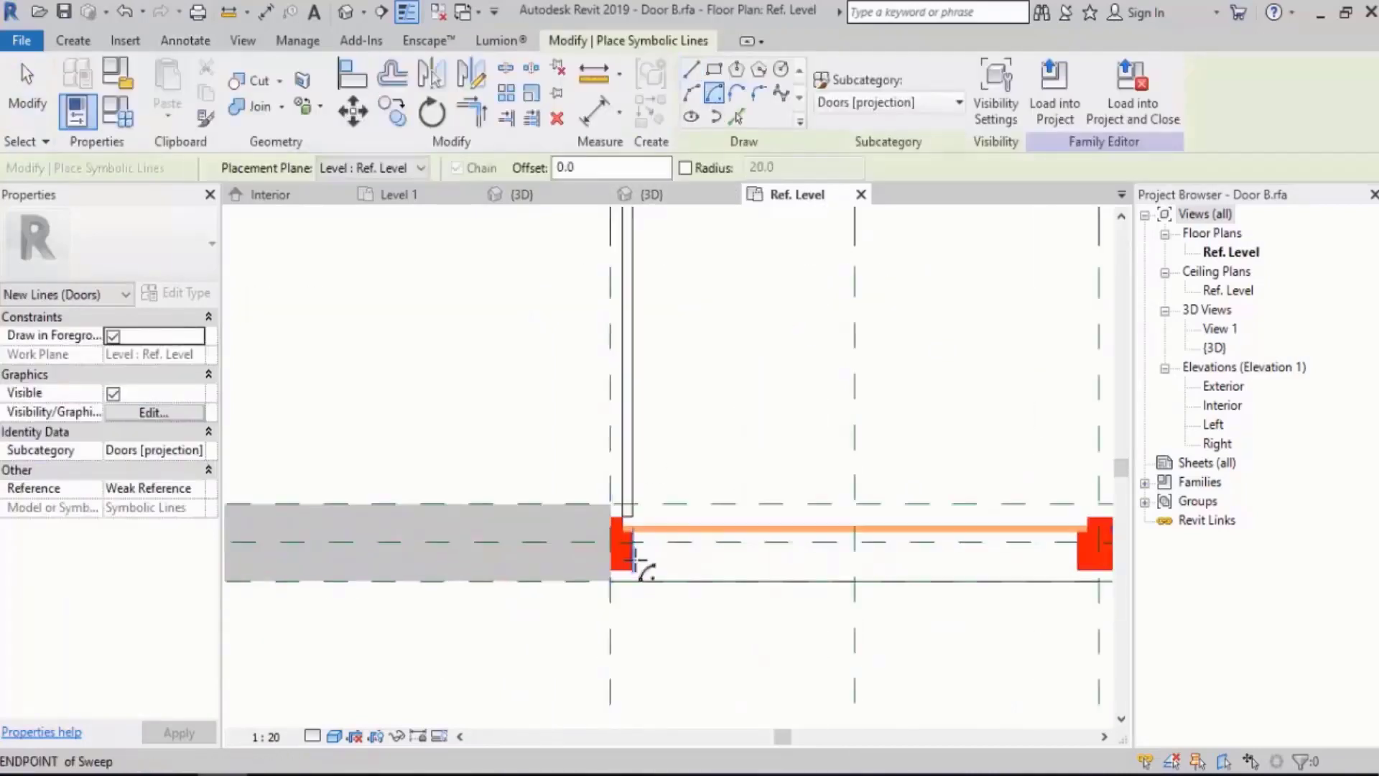
scroll(636, 544, up, 9)
click(588, 456)
scroll(611, 624, down, 8)
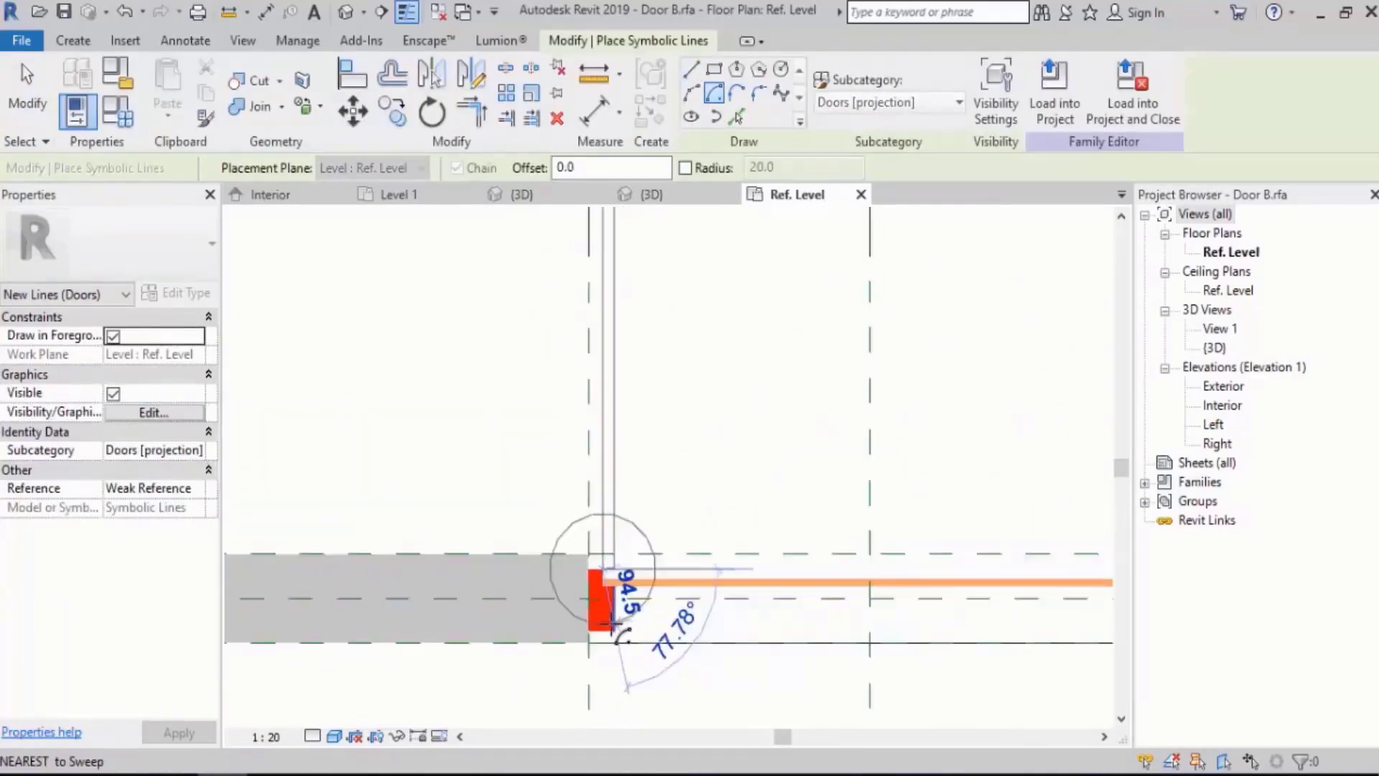
scroll(613, 624, down, 1)
scroll(609, 287, down, 3)
middle_drag(607, 233, 608, 384)
scroll(608, 381, up, 7)
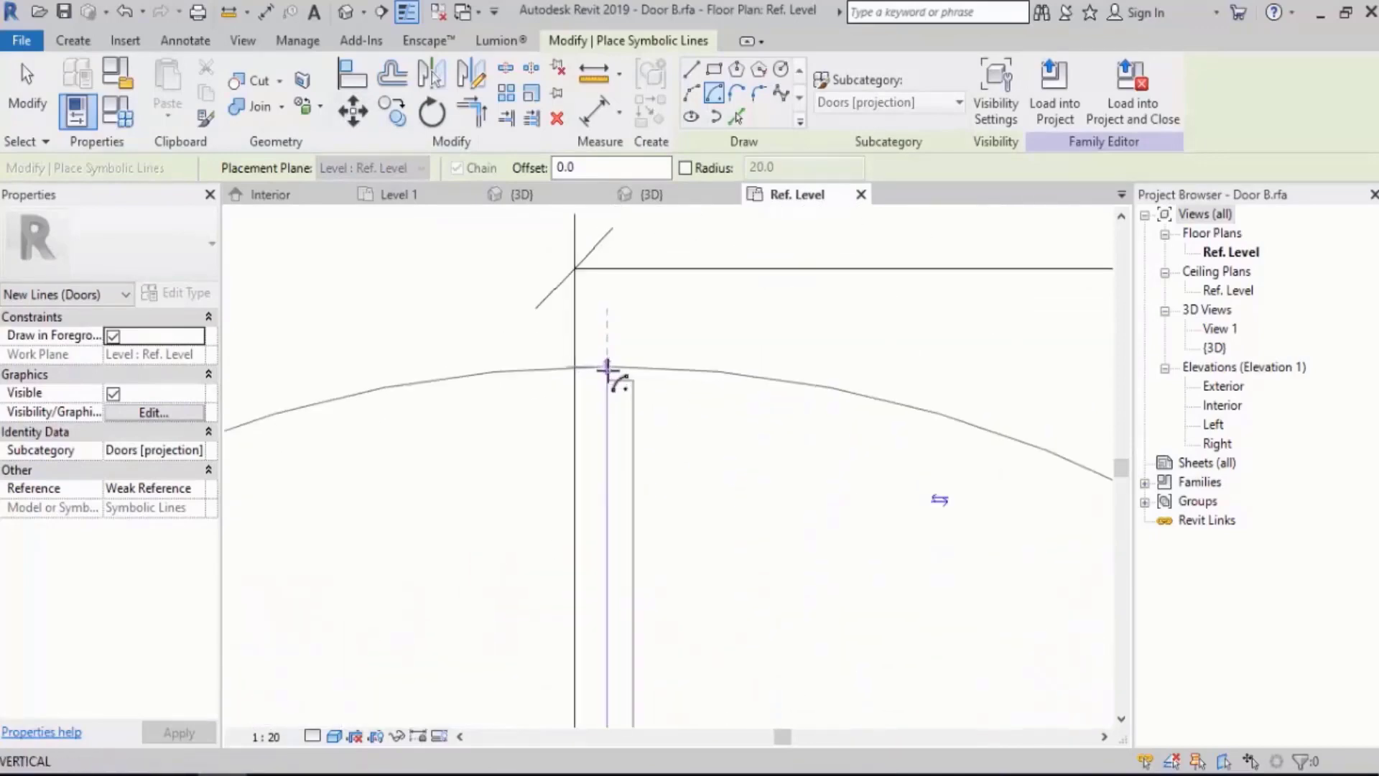
click(608, 380)
scroll(605, 327, down, 7)
middle_drag(919, 640, 923, 603)
scroll(927, 596, up, 6)
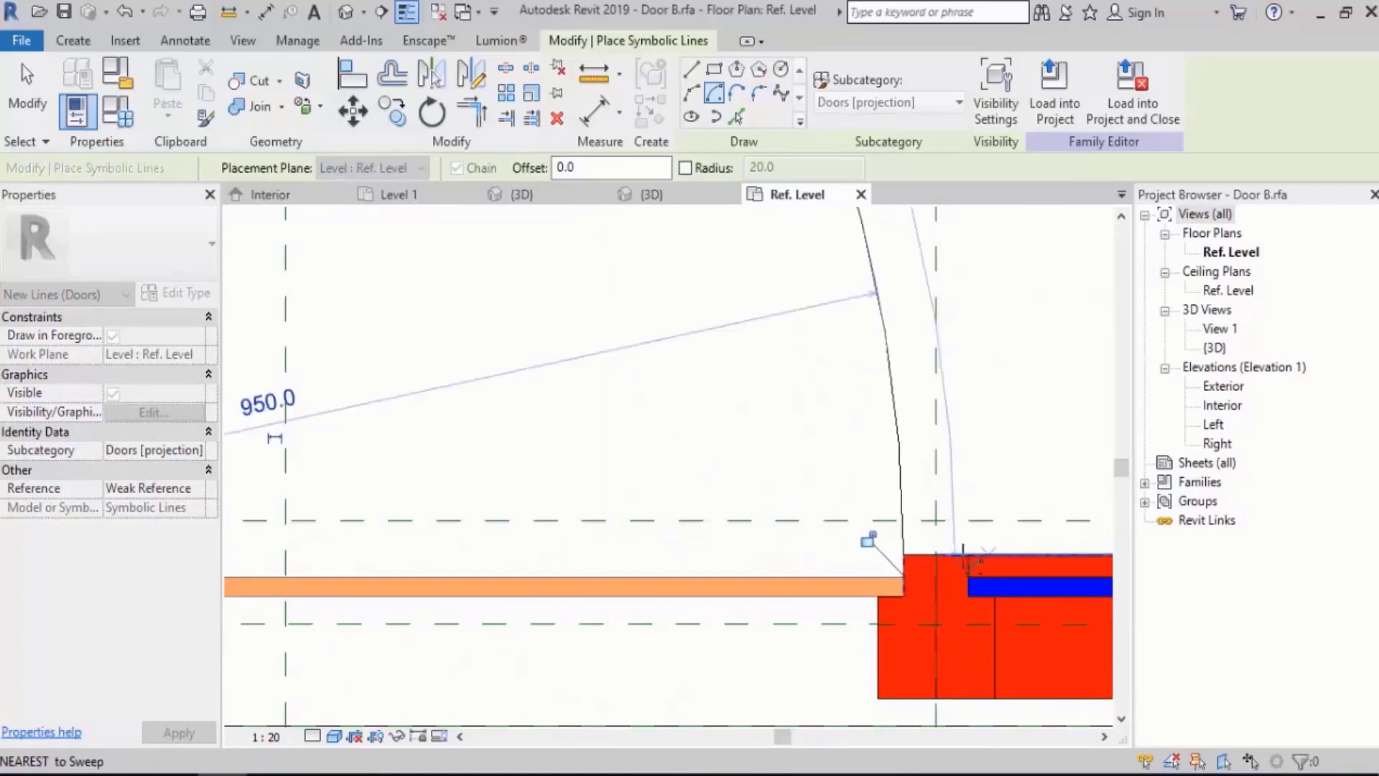
scroll(969, 561, down, 4)
click(915, 568)
key(Escape)
key(Escape)
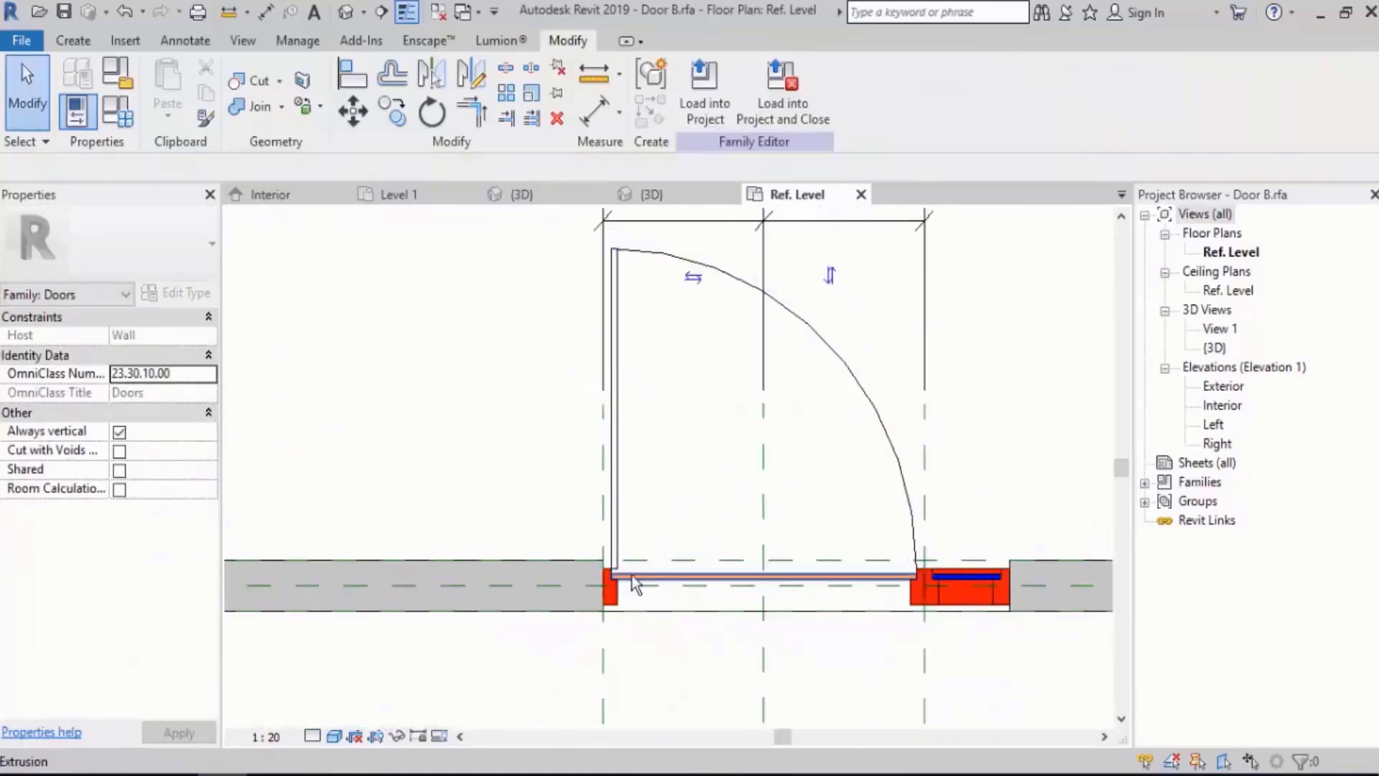
Align the short base line of the open leaf with the frame's exterior face and lock the alignment.
scroll(624, 601, up, 6)
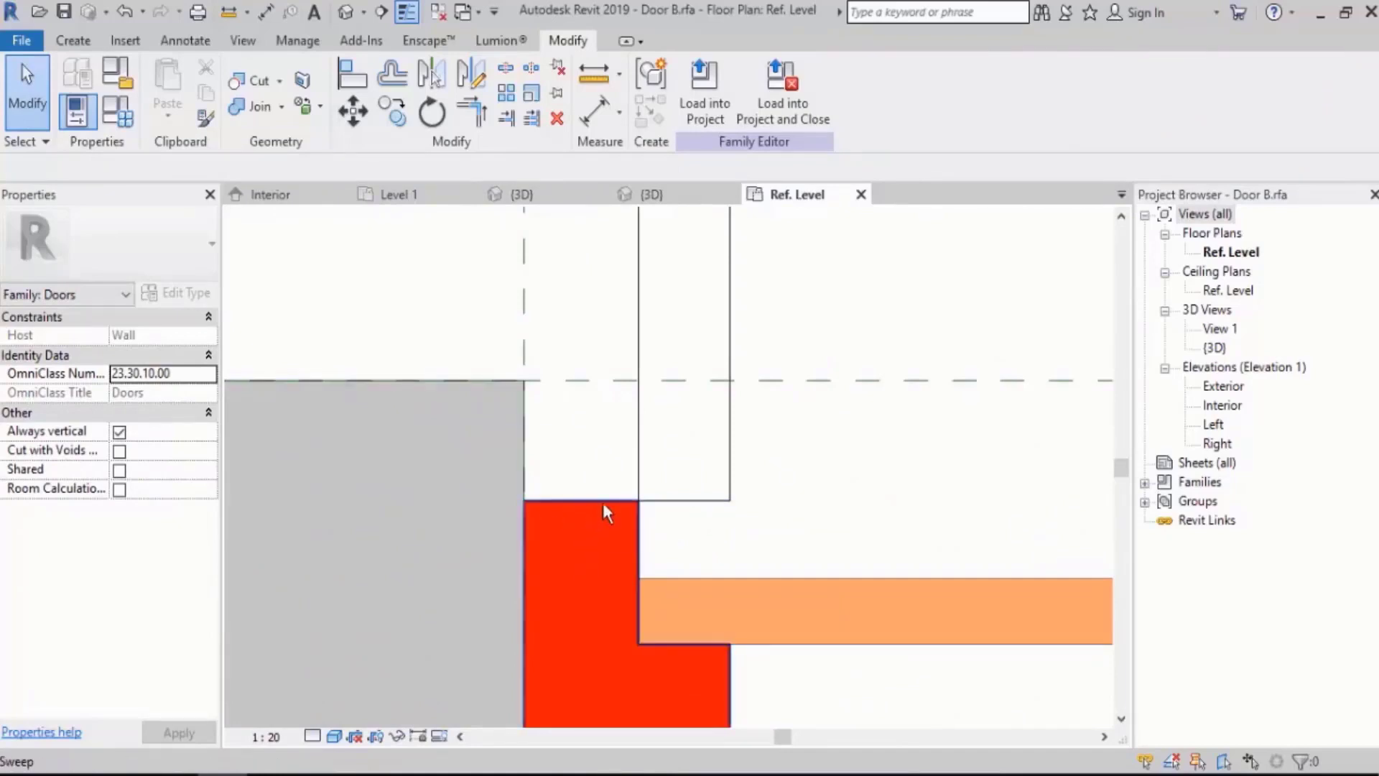
click(352, 74)
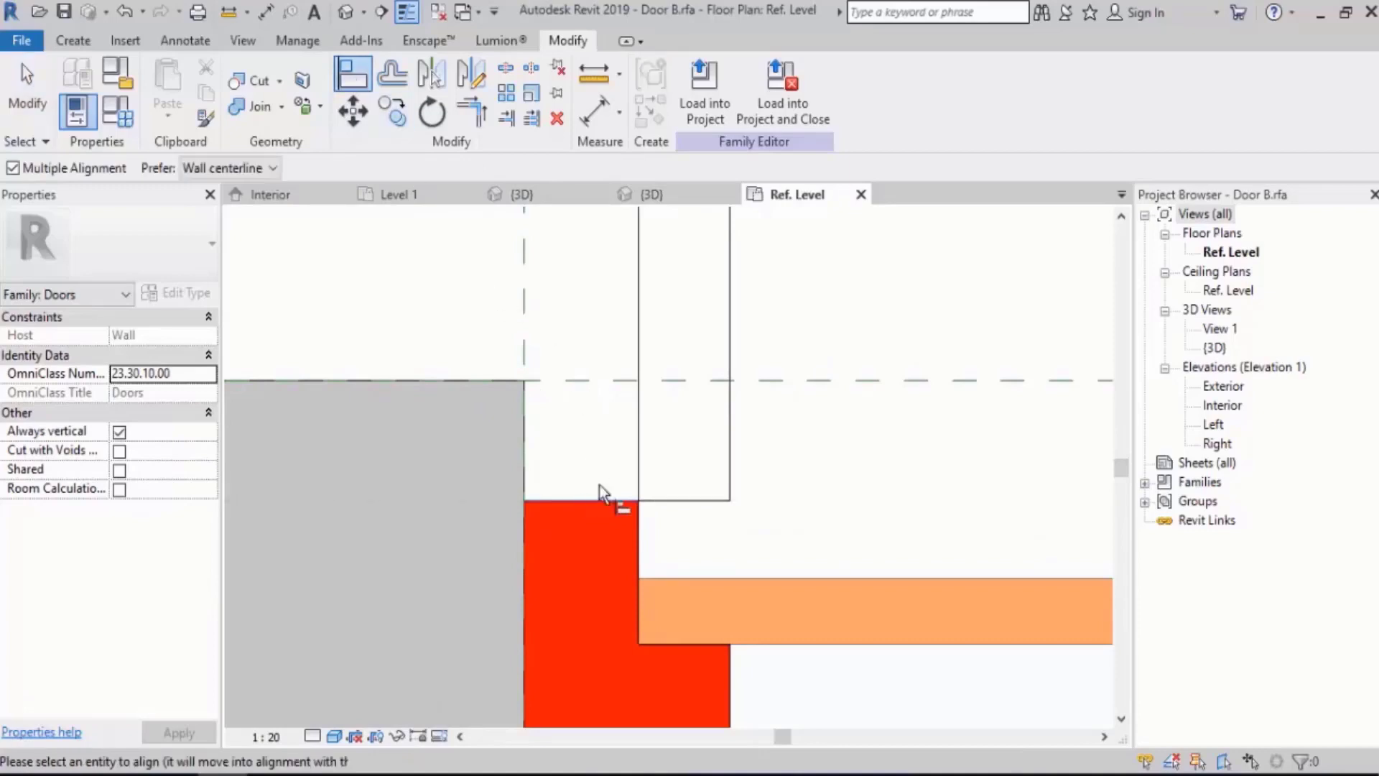
click(687, 499)
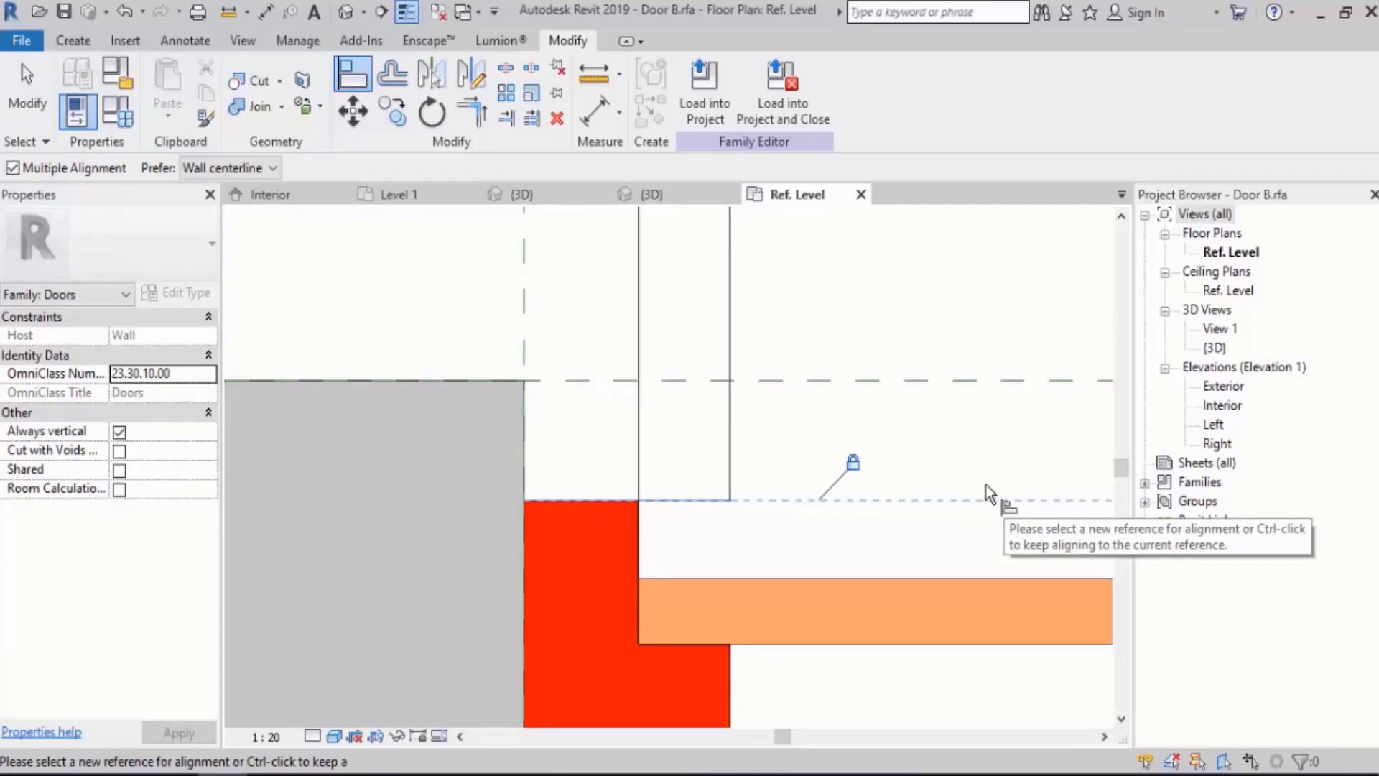
scroll(644, 469, down, 5)
scroll(618, 596, down, 3)
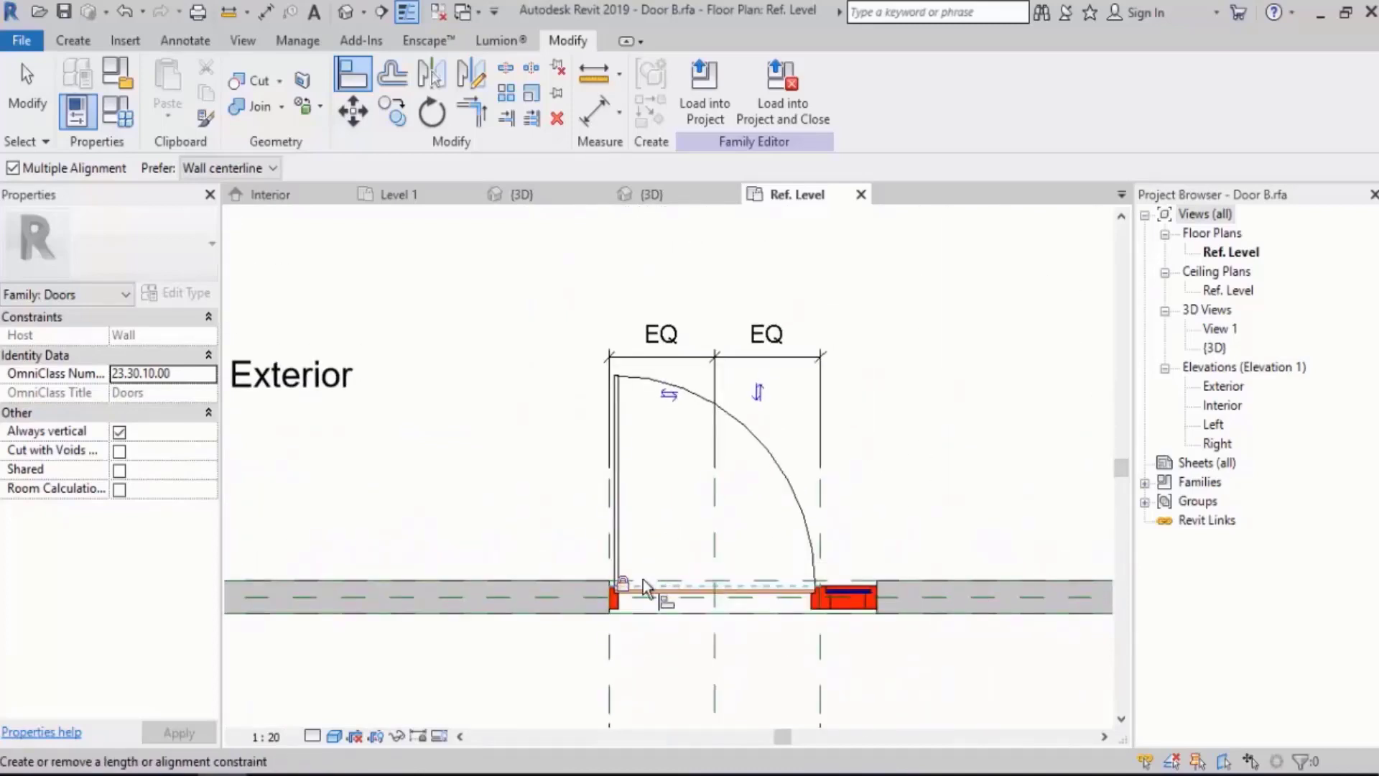
key(Escape)
key(Escape)
Load the Door B family with its plan swing symbol into the project, overwriting the existing version.
scroll(648, 565, up, 2)
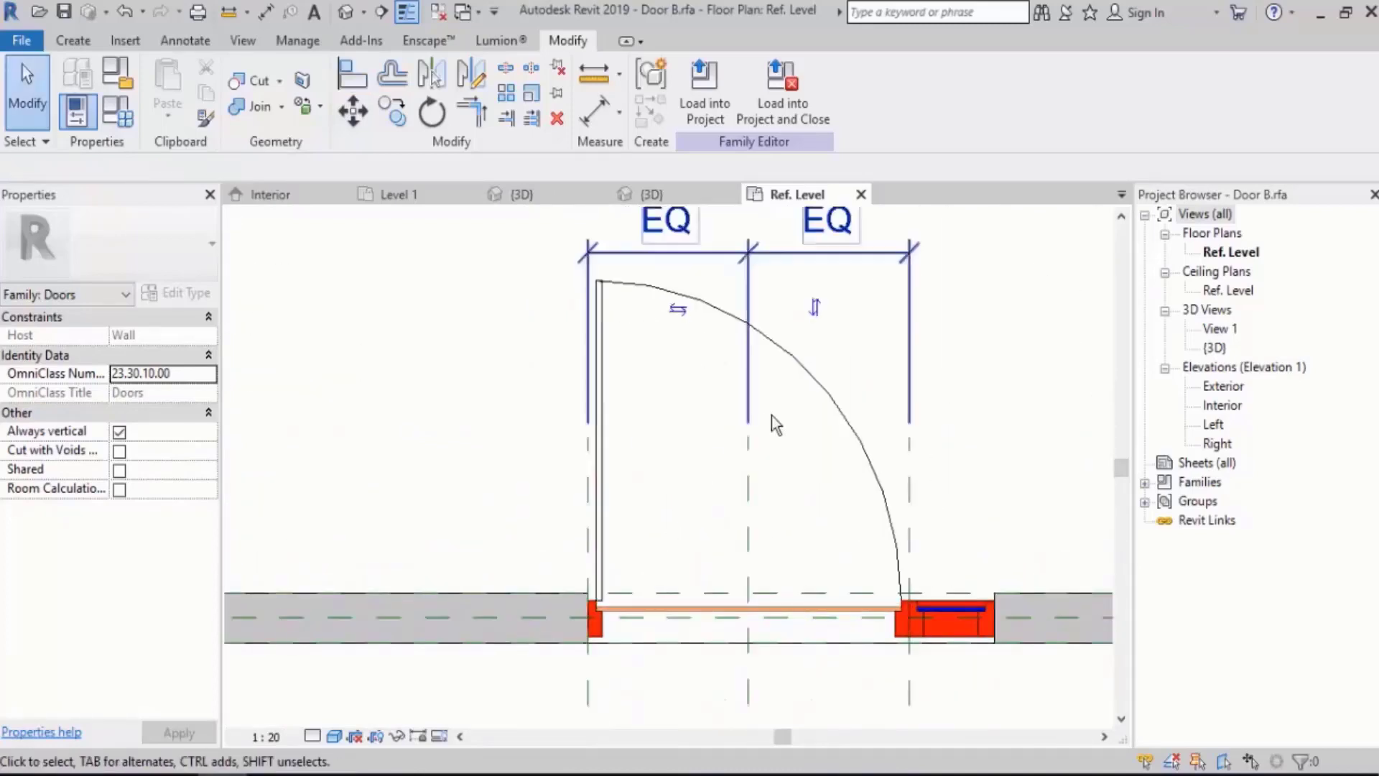
middle_drag(771, 415, 668, 422)
click(717, 106)
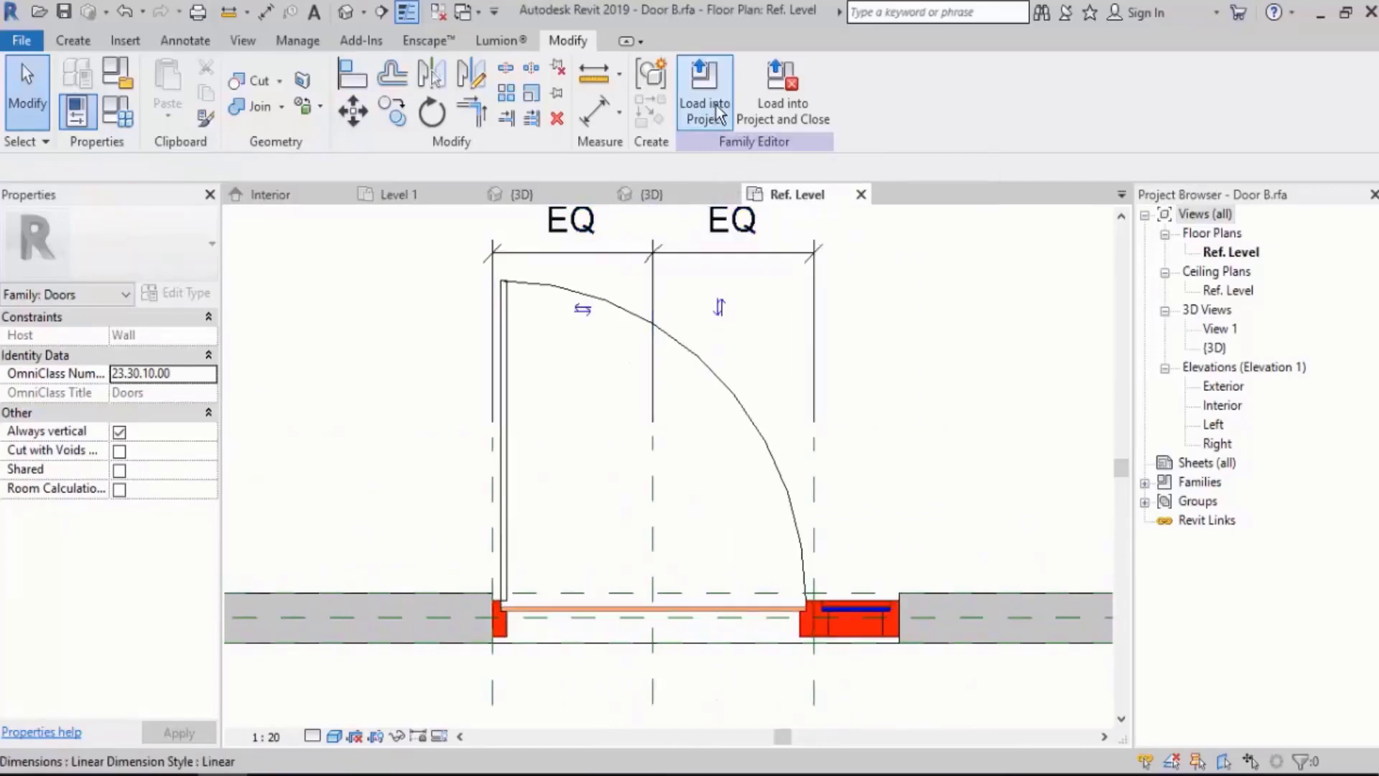
click(622, 334)
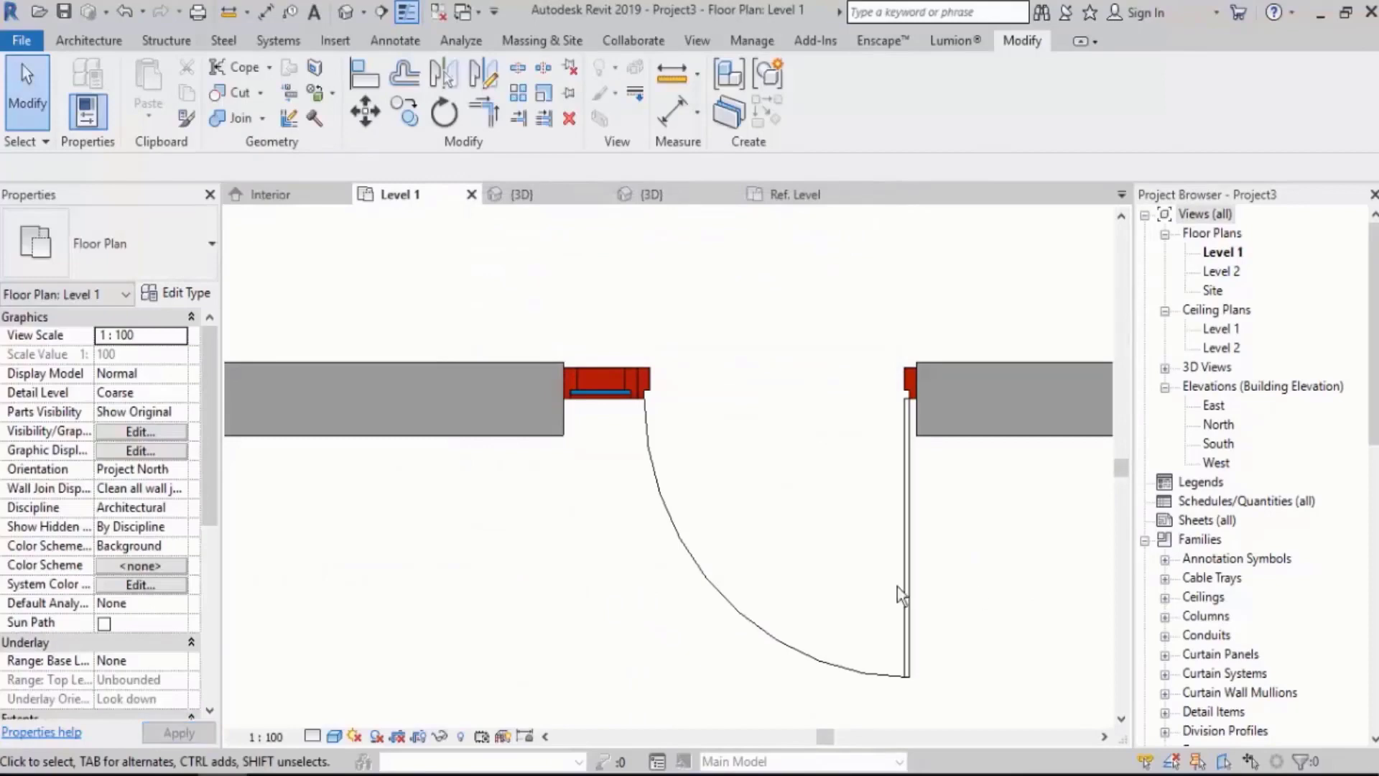
Try flipping the facing and hand of the middle Door B instance in the Level 1 plan, and restore its original orientation.
scroll(826, 582, down, 3)
scroll(653, 563, up, 1)
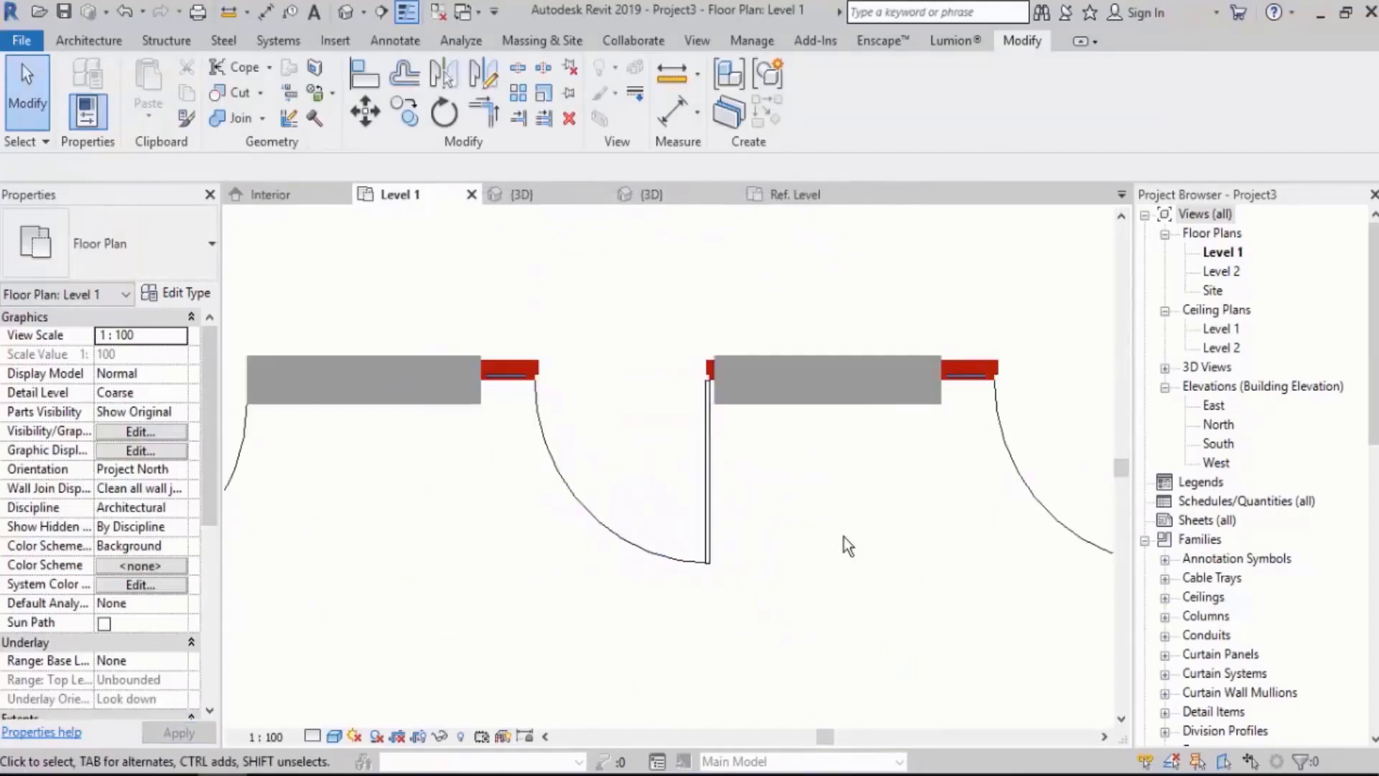
click(714, 503)
middle_drag(873, 478, 894, 503)
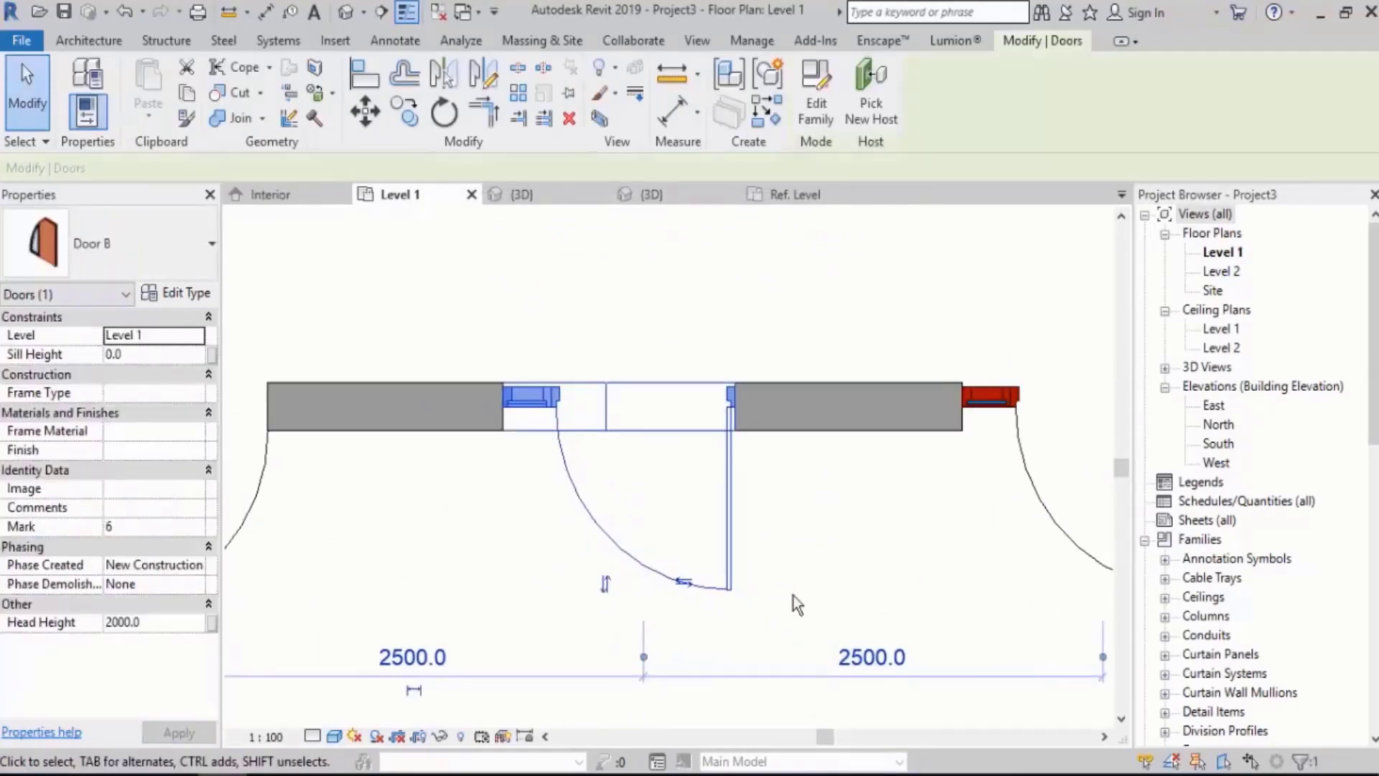
click(608, 582)
middle_drag(729, 493, 708, 467)
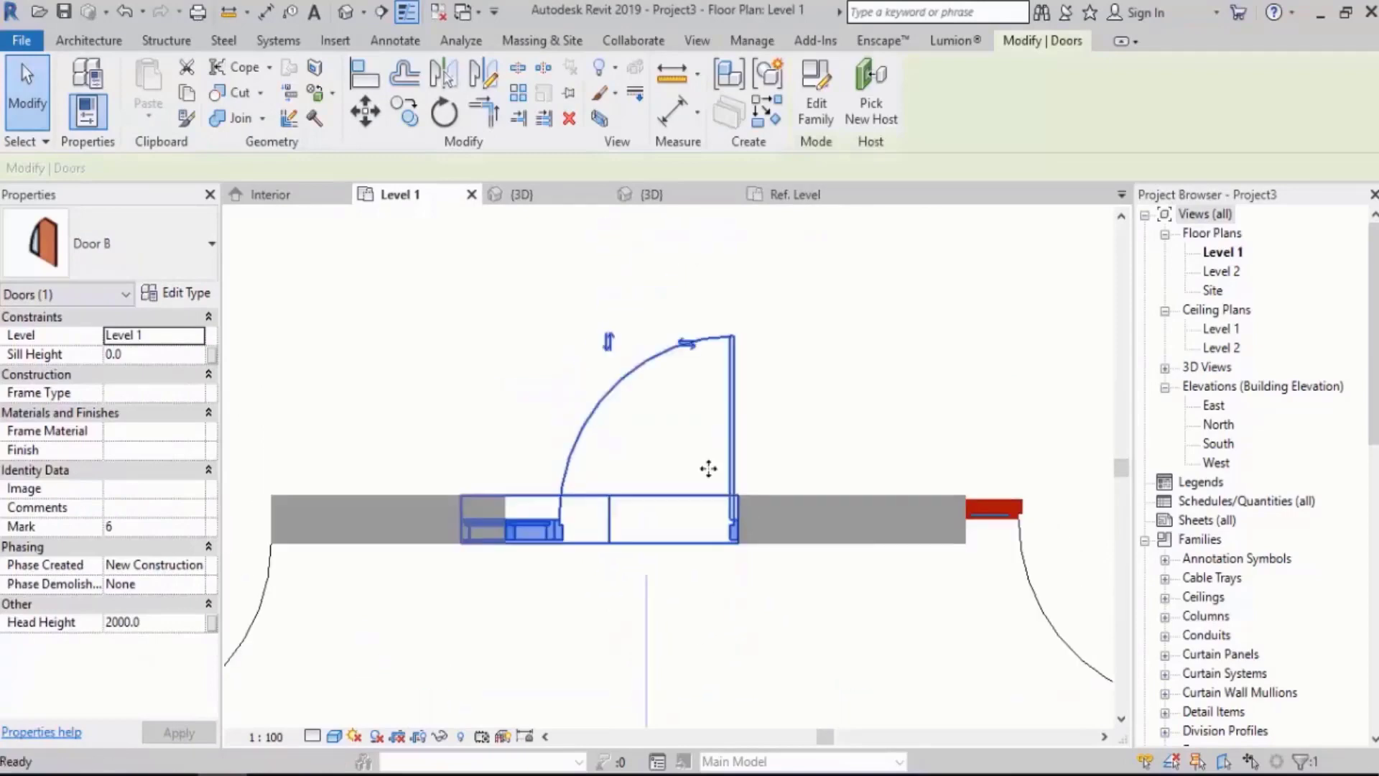
click(608, 342)
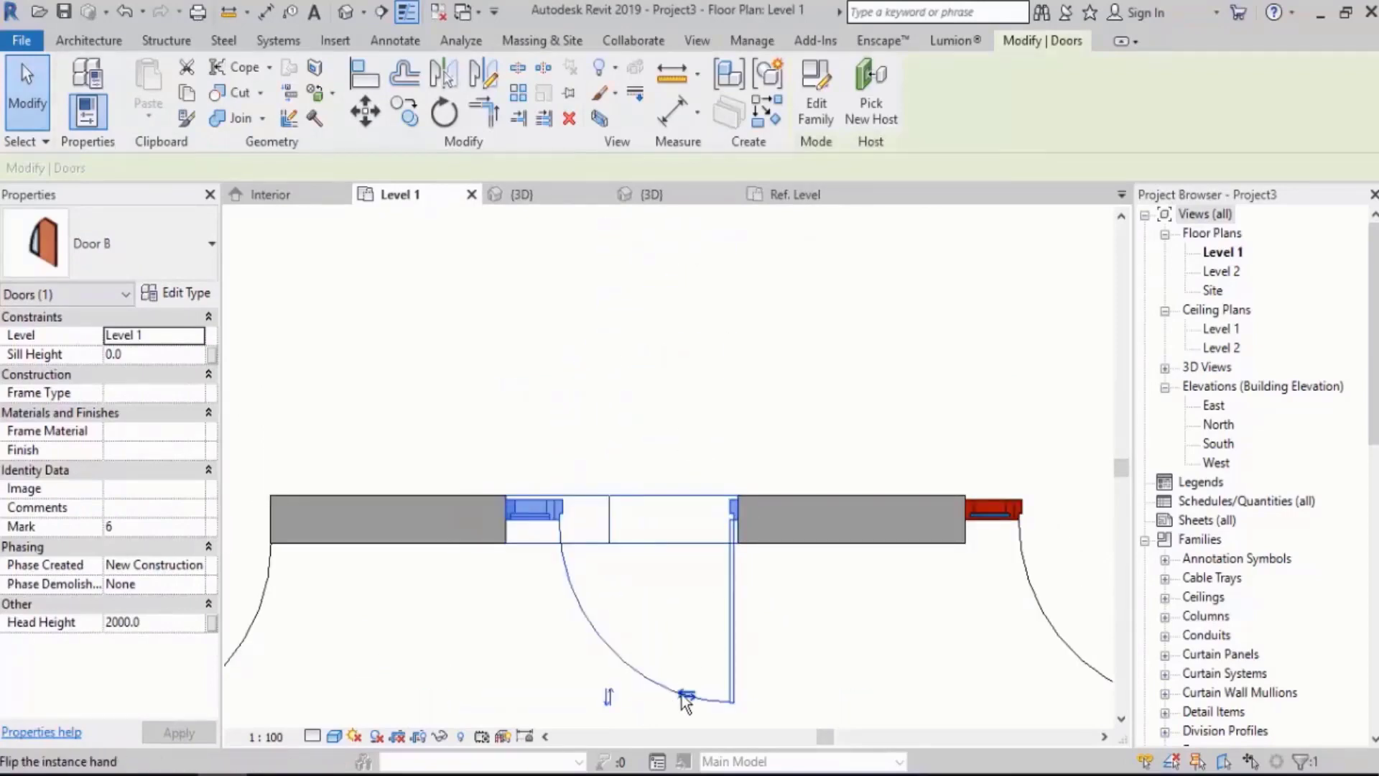
click(685, 698)
click(606, 694)
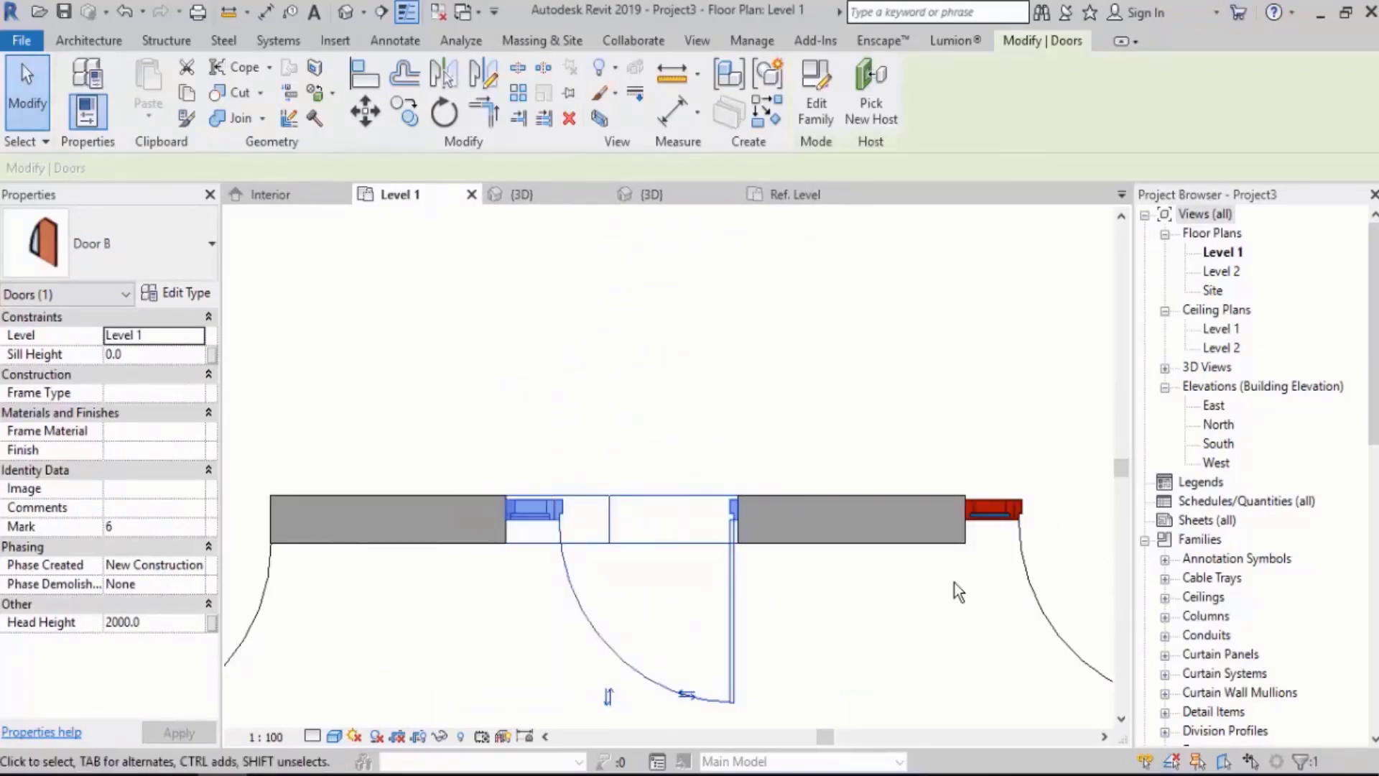
middle_drag(860, 567, 869, 489)
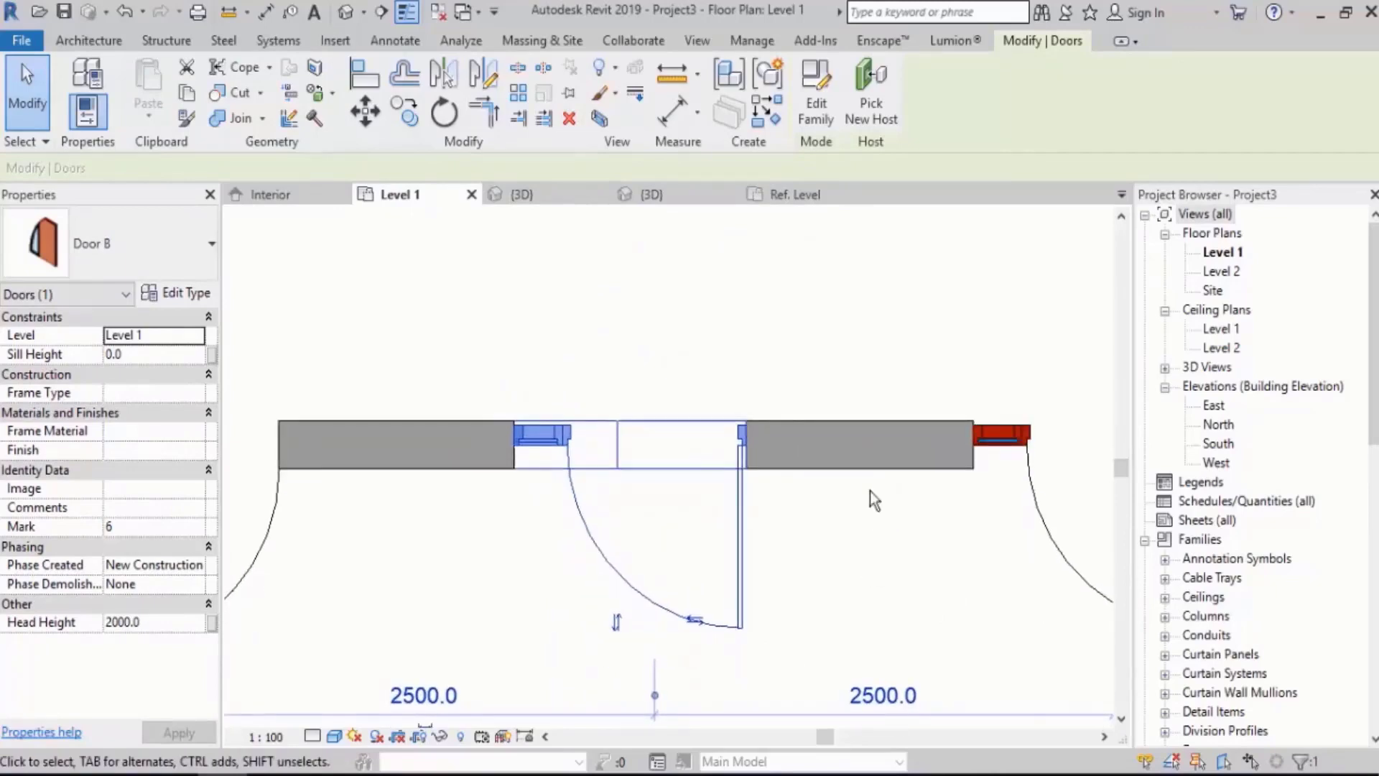
Cycle the selected Door B instance through its flip orientations back to the starting one, and deselect it.
key(space)
key(space)
key(space)
key(space)
key(space)
key(space)
key(space)
key(space)
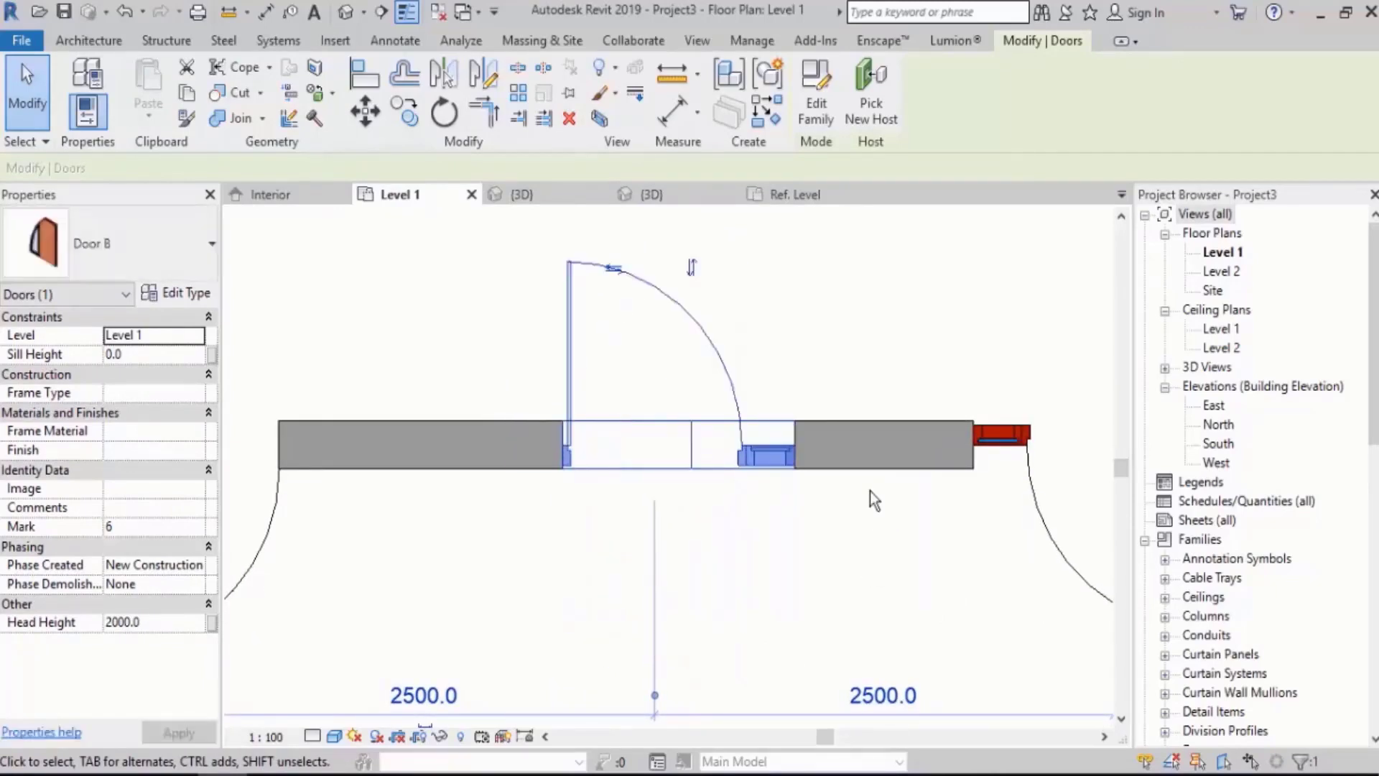
key(Escape)
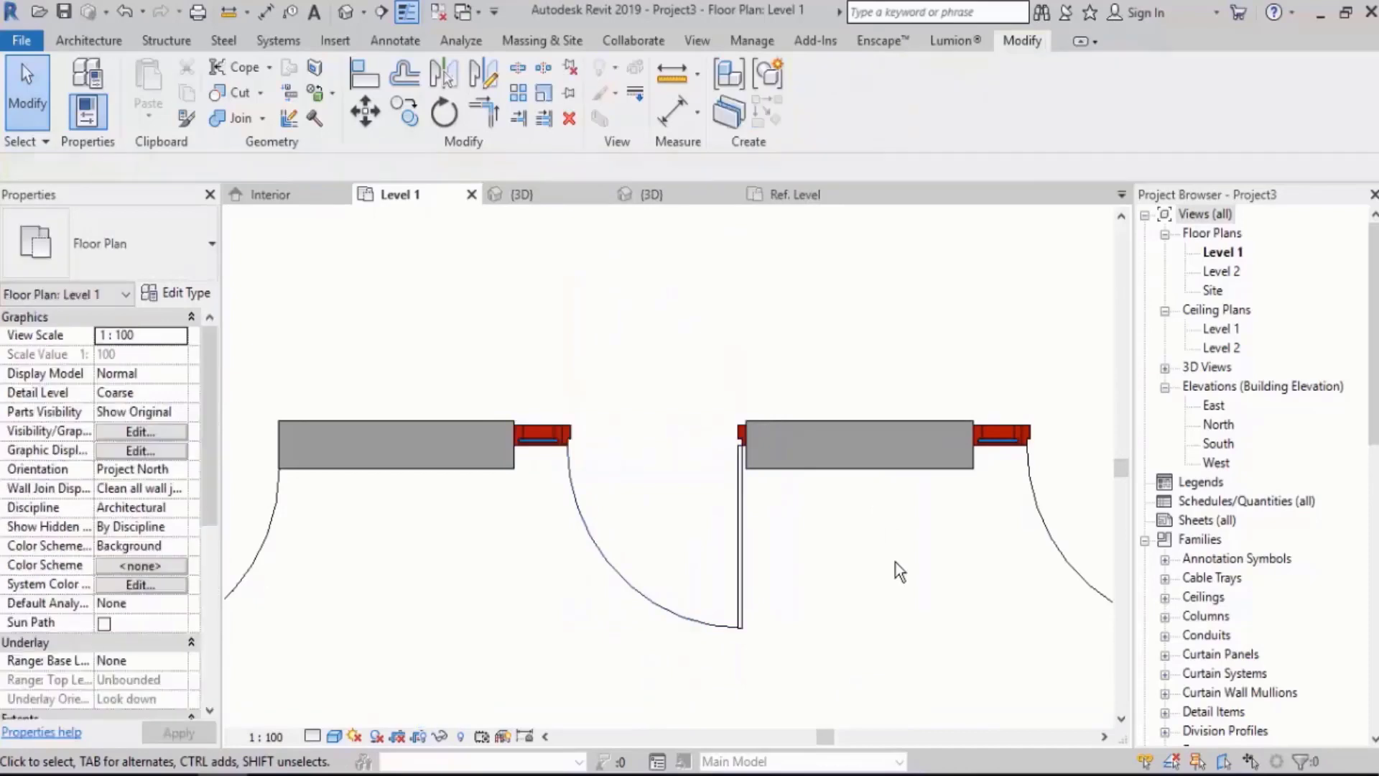
Open the M_Single-Flush-glass door family for editing from its instance in the straight wall.
middle_drag(403, 523, 905, 478)
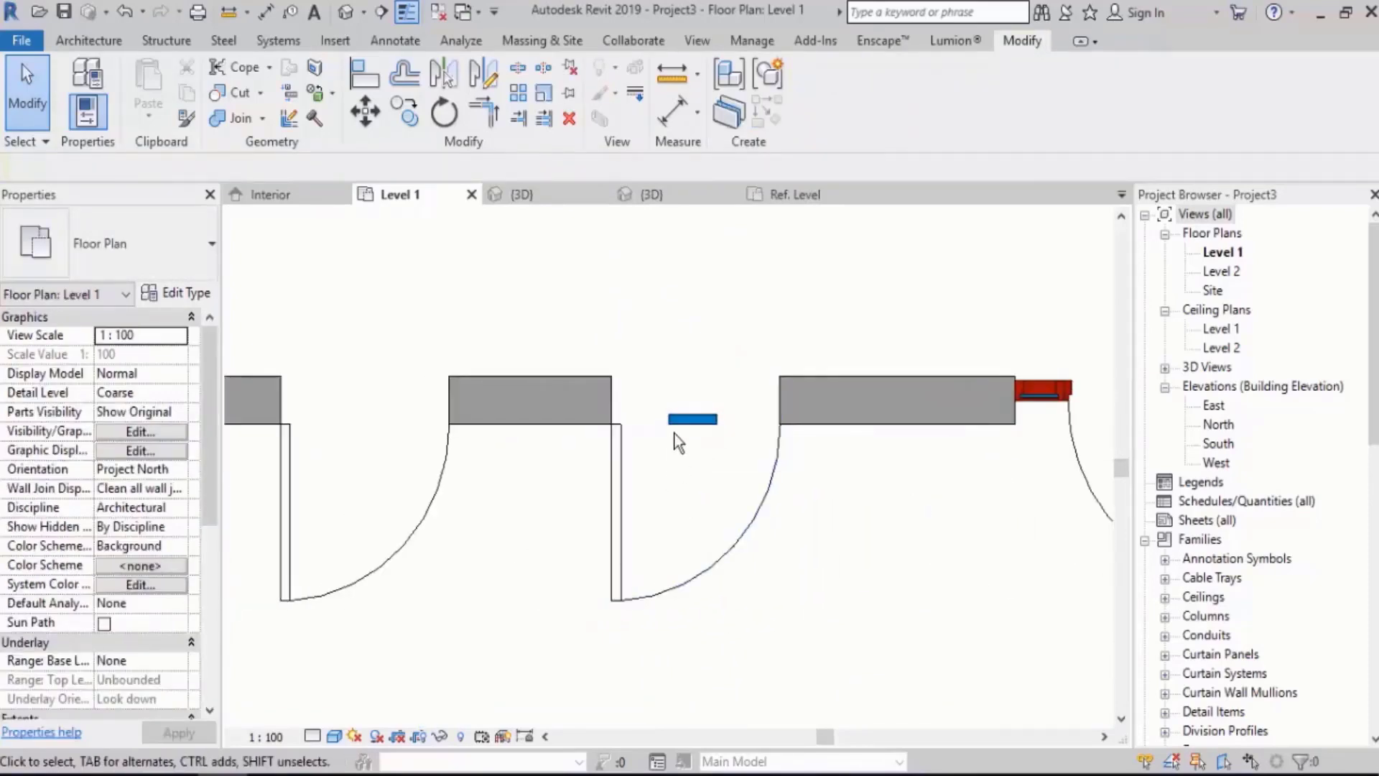
click(746, 534)
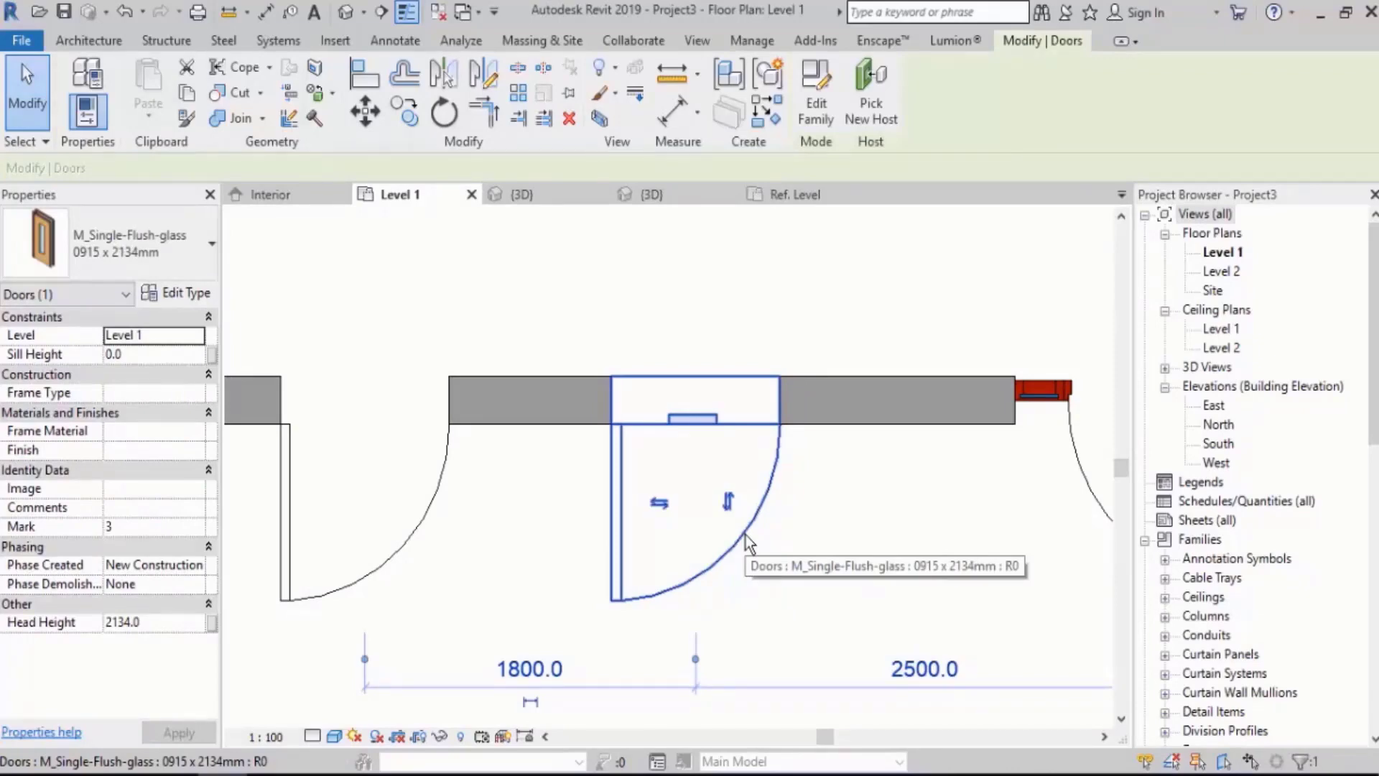
click(865, 571)
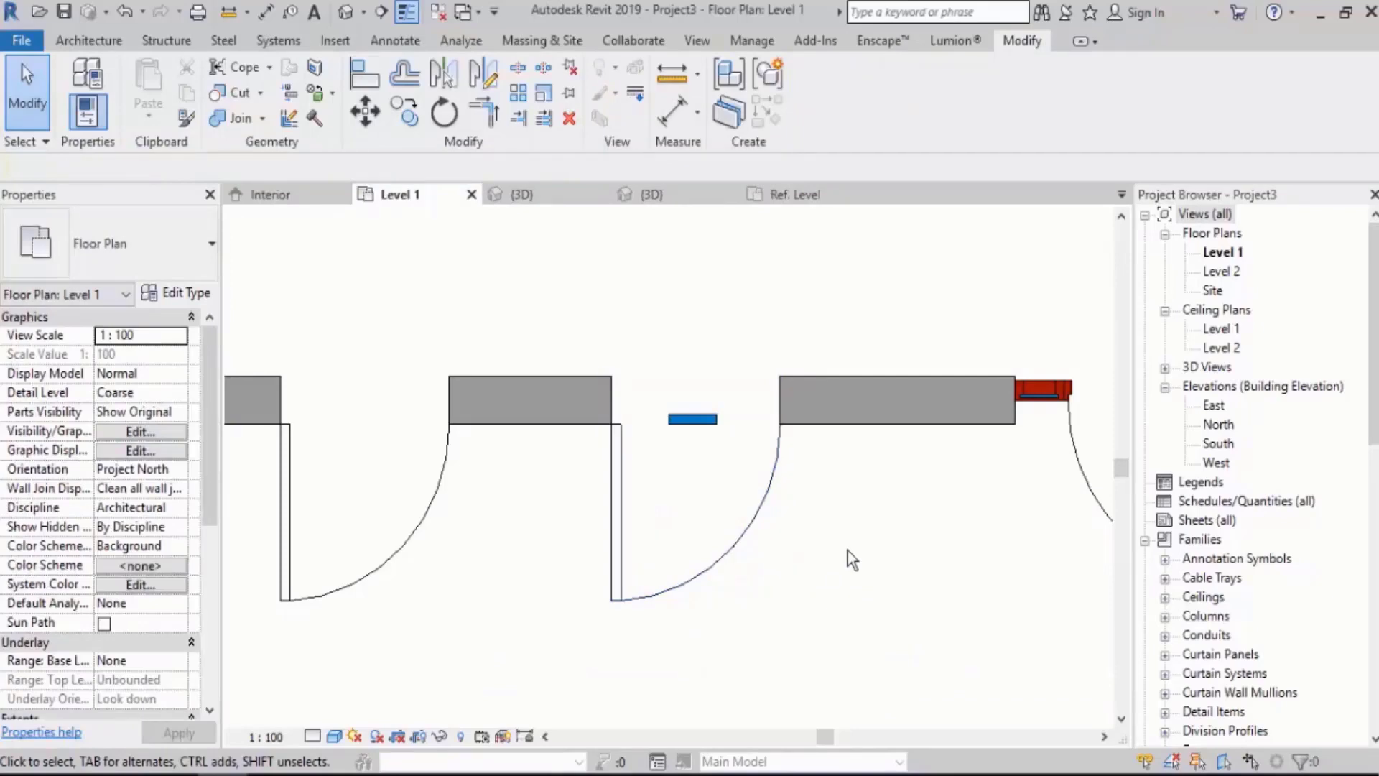
click(773, 501)
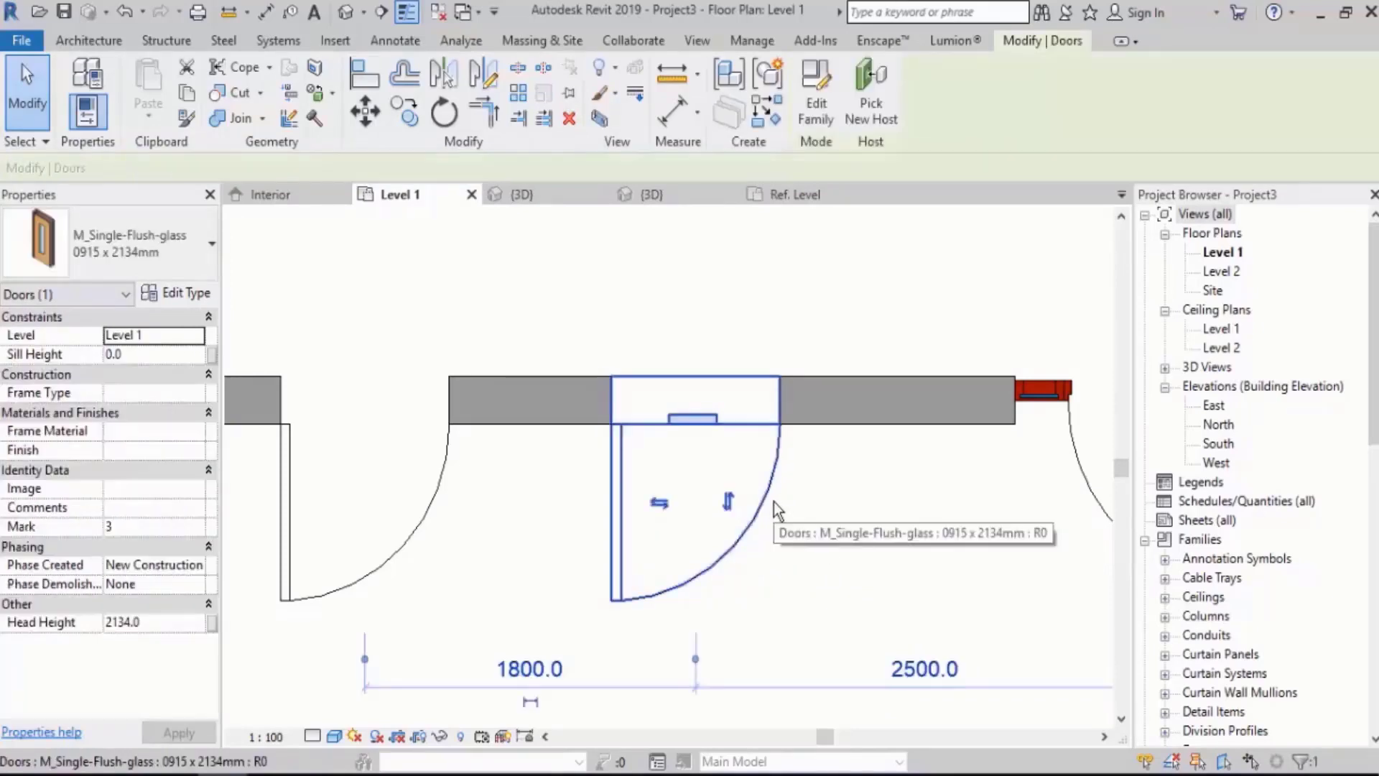
click(826, 117)
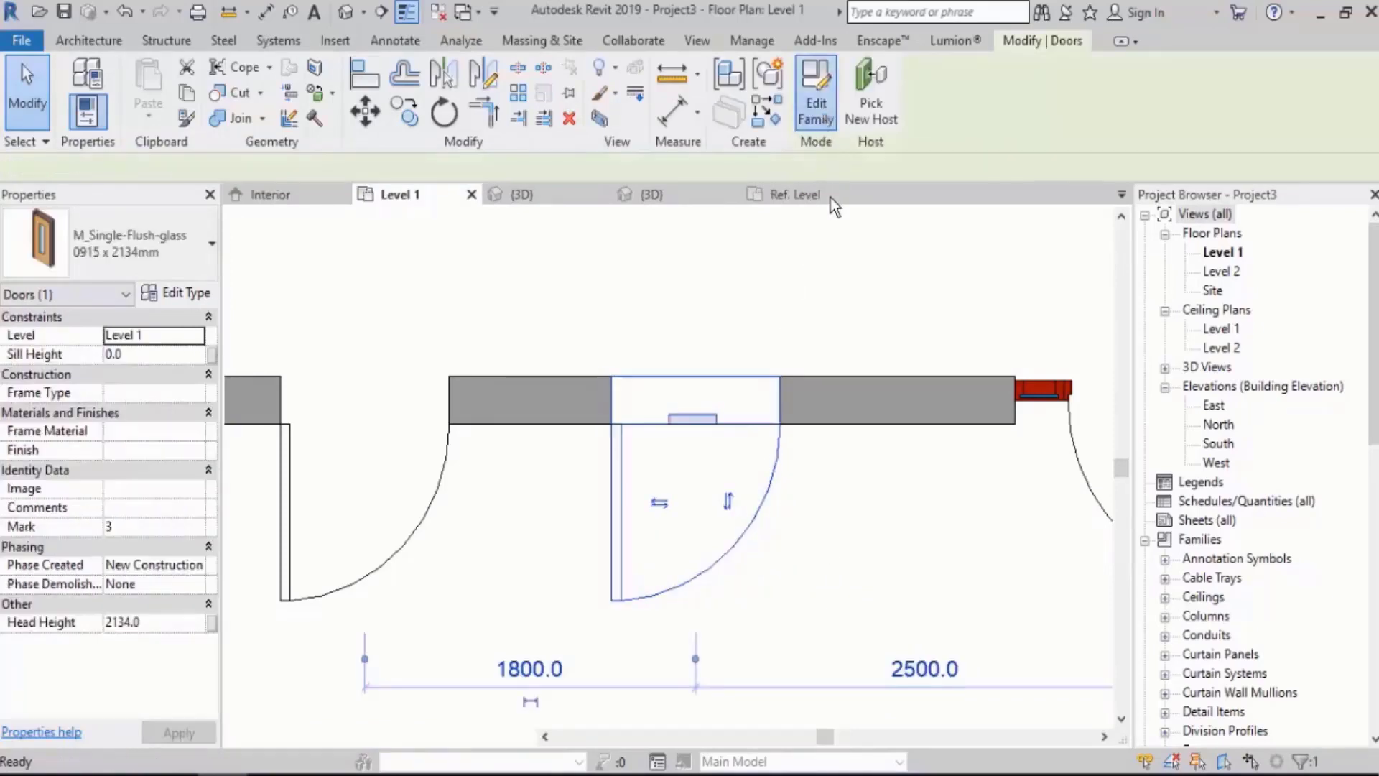
Examine the family element visibility settings of the door's glass extrusion and of its panel.
click(689, 400)
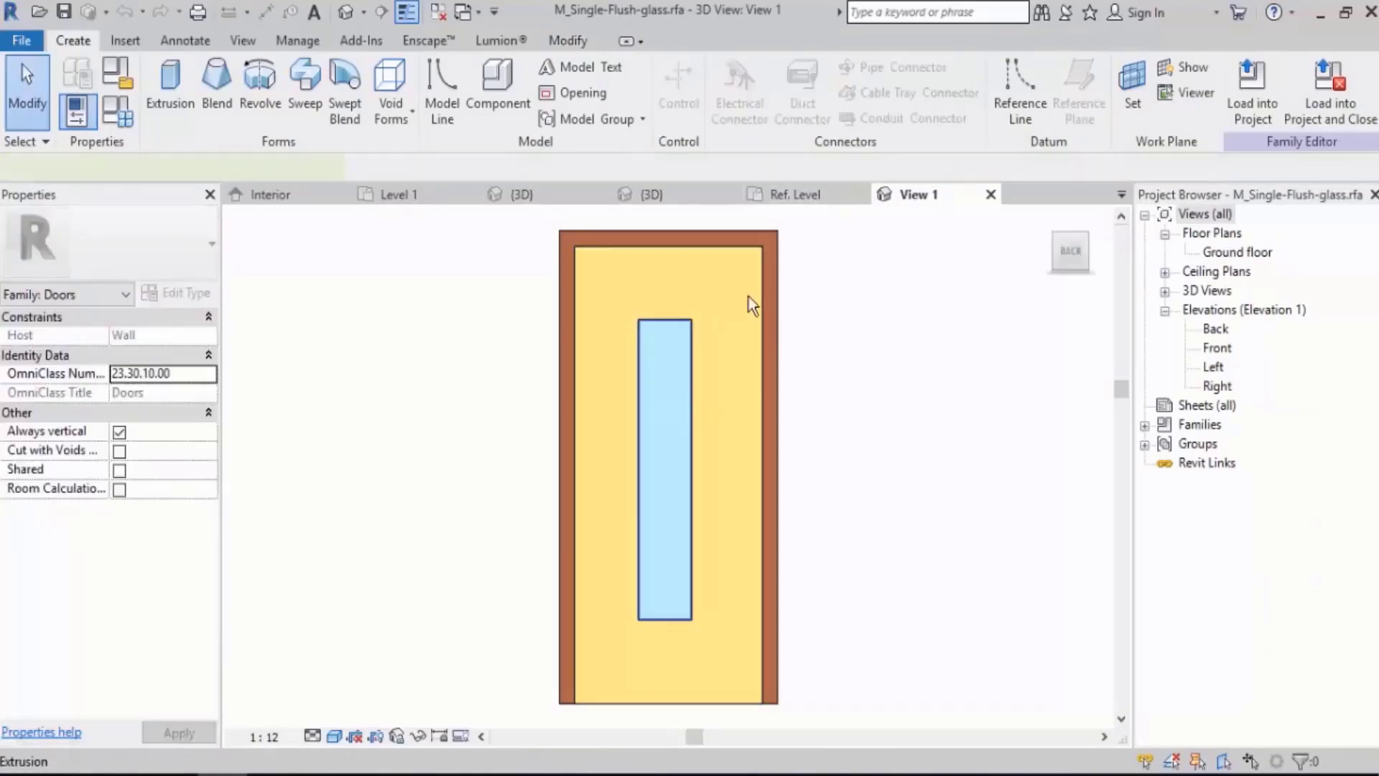
shift+middle_drag(786, 395, 833, 433)
click(769, 103)
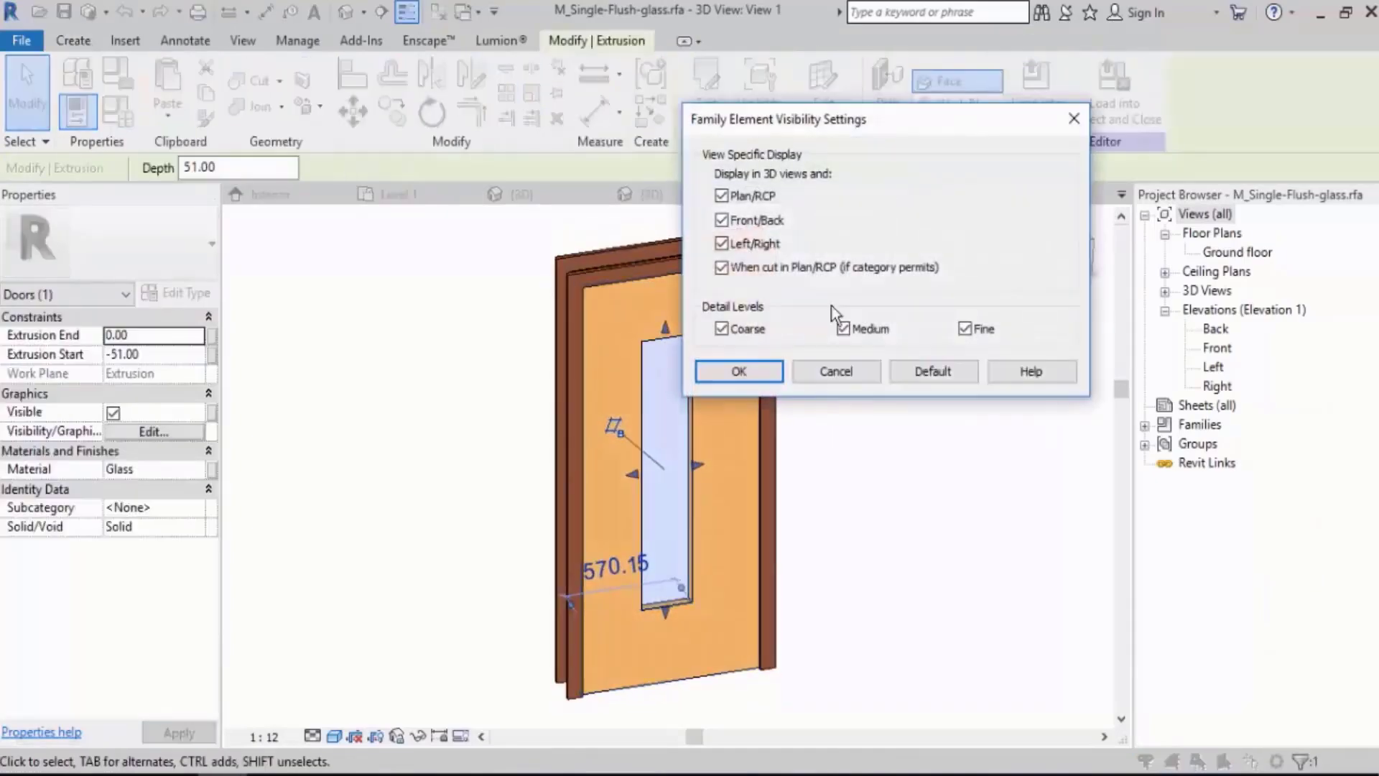
click(740, 372)
click(898, 468)
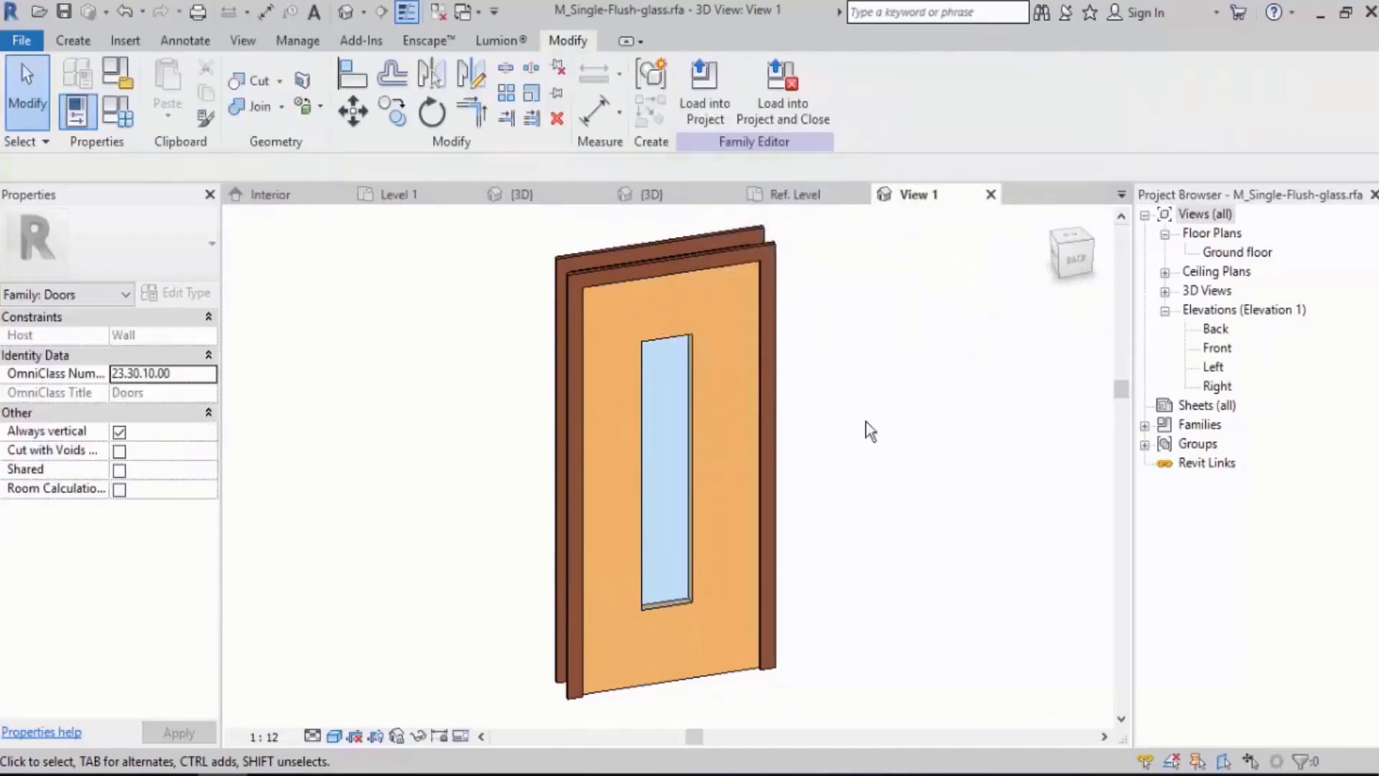
click(740, 300)
click(756, 118)
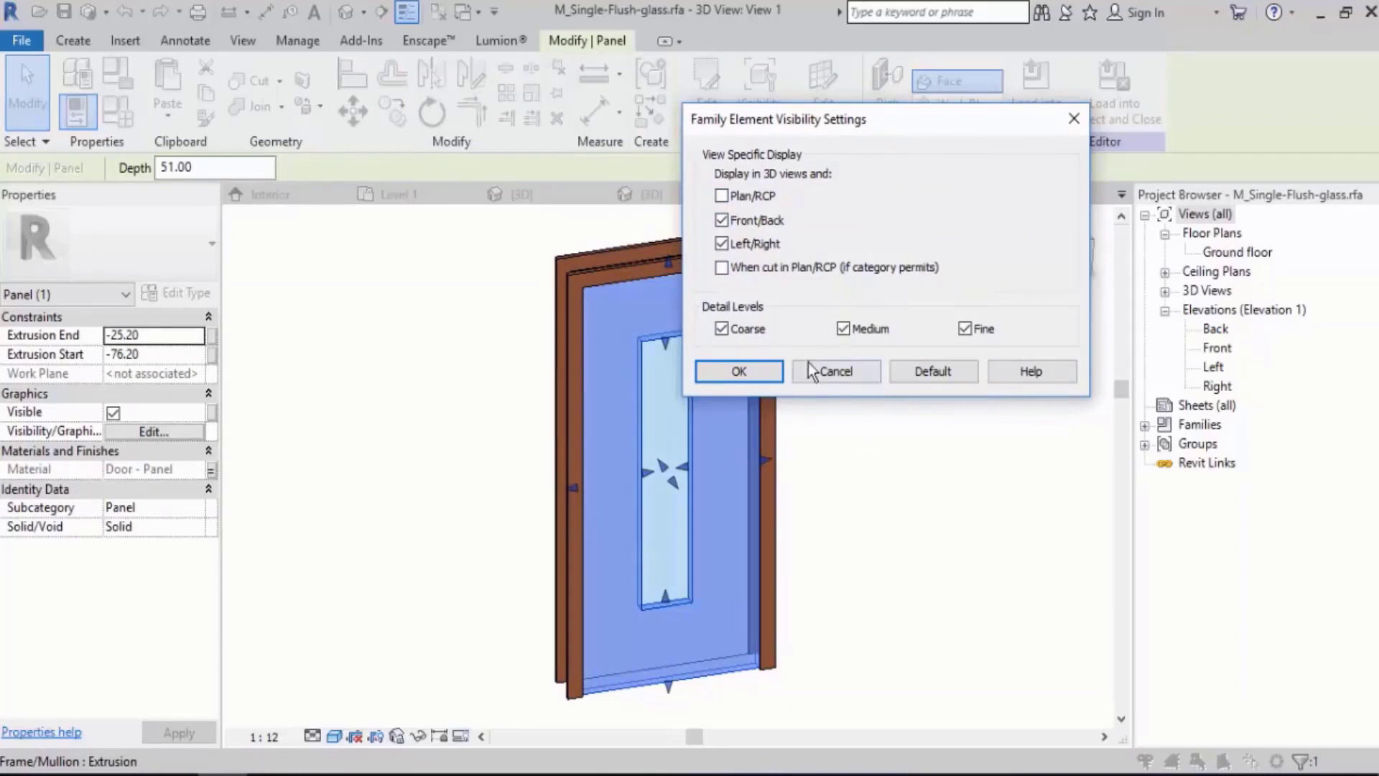
click(739, 371)
click(941, 482)
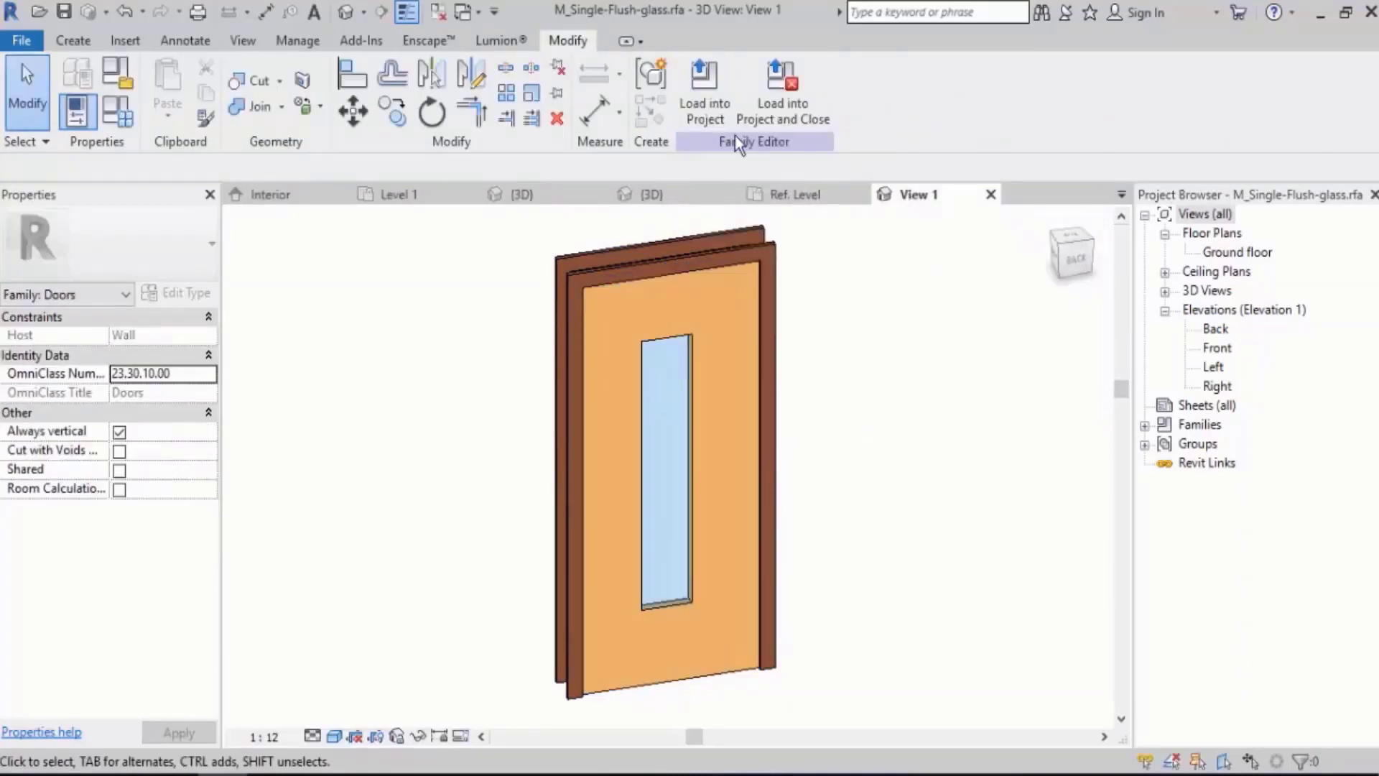
Load the M_Single-Flush-glass family into the project, overwriting the existing version.
click(714, 96)
click(638, 555)
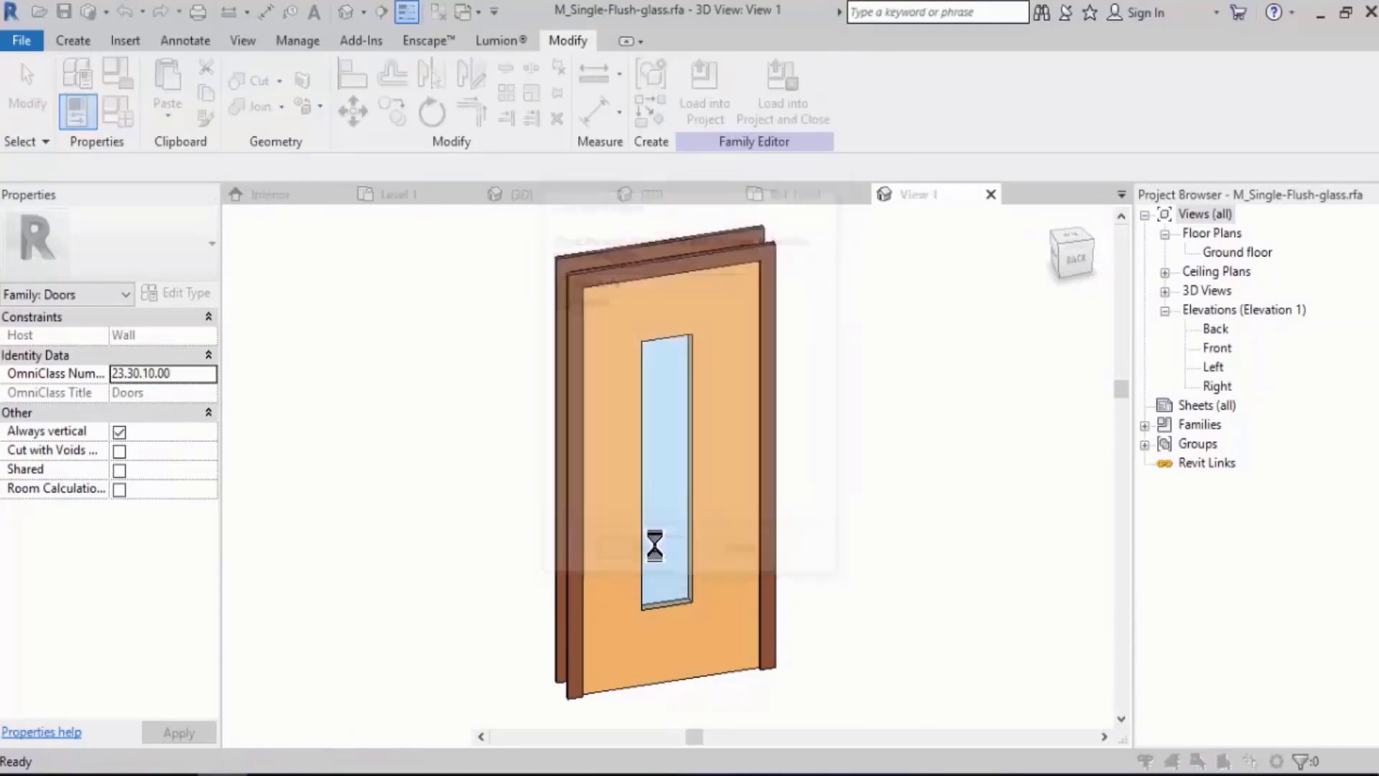
drag(770, 201, 1184, 209)
click(981, 352)
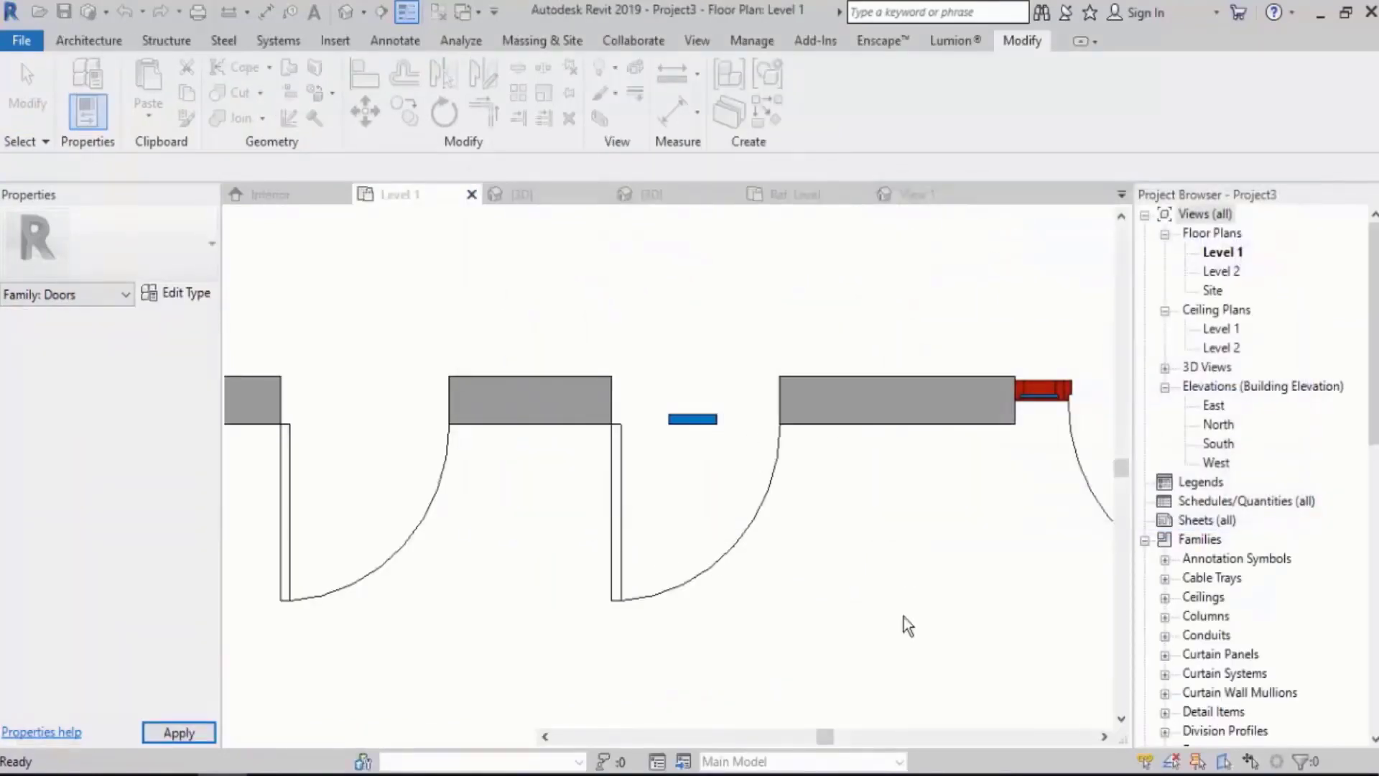
Examine the doors in the straight and curved walls in both the Level 1 floor plan and the default 3D view.
scroll(568, 433, down, 5)
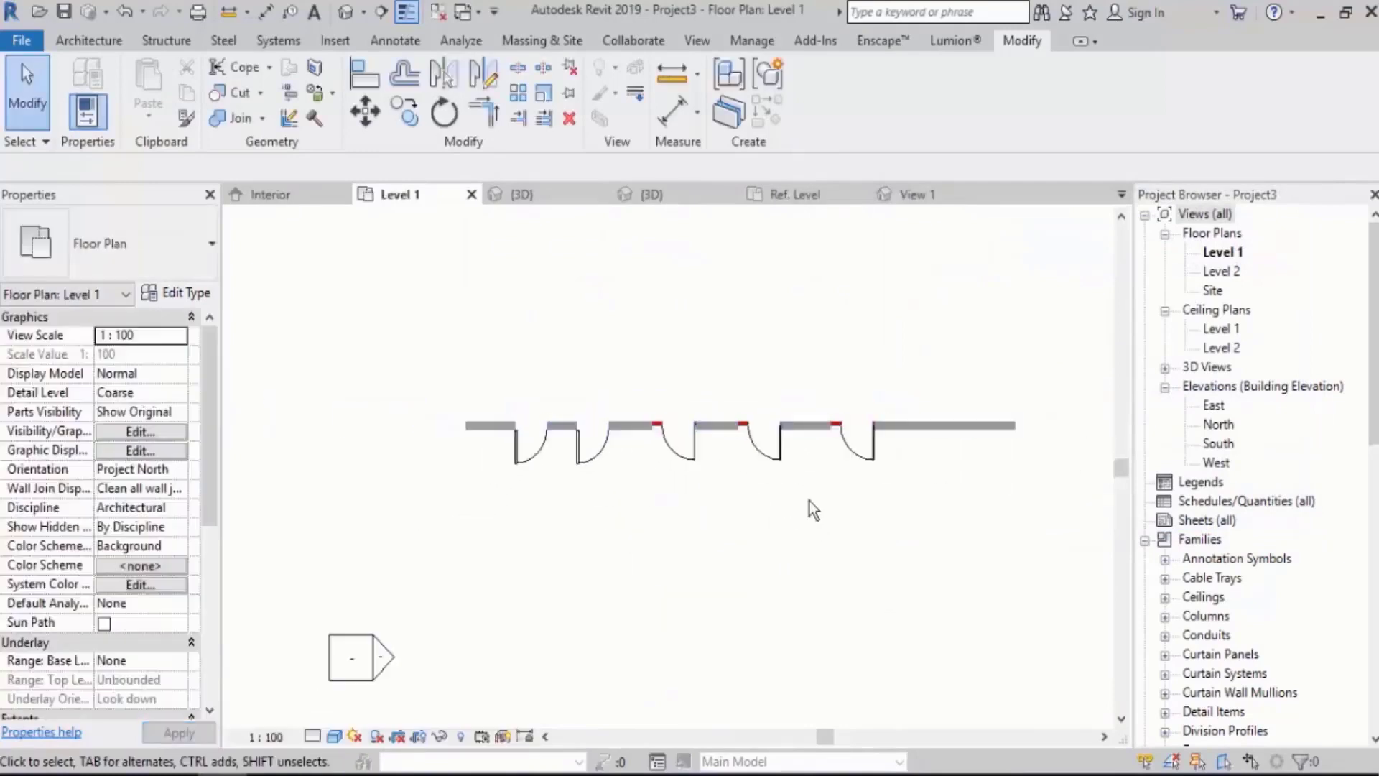
middle_drag(770, 579, 709, 555)
click(346, 15)
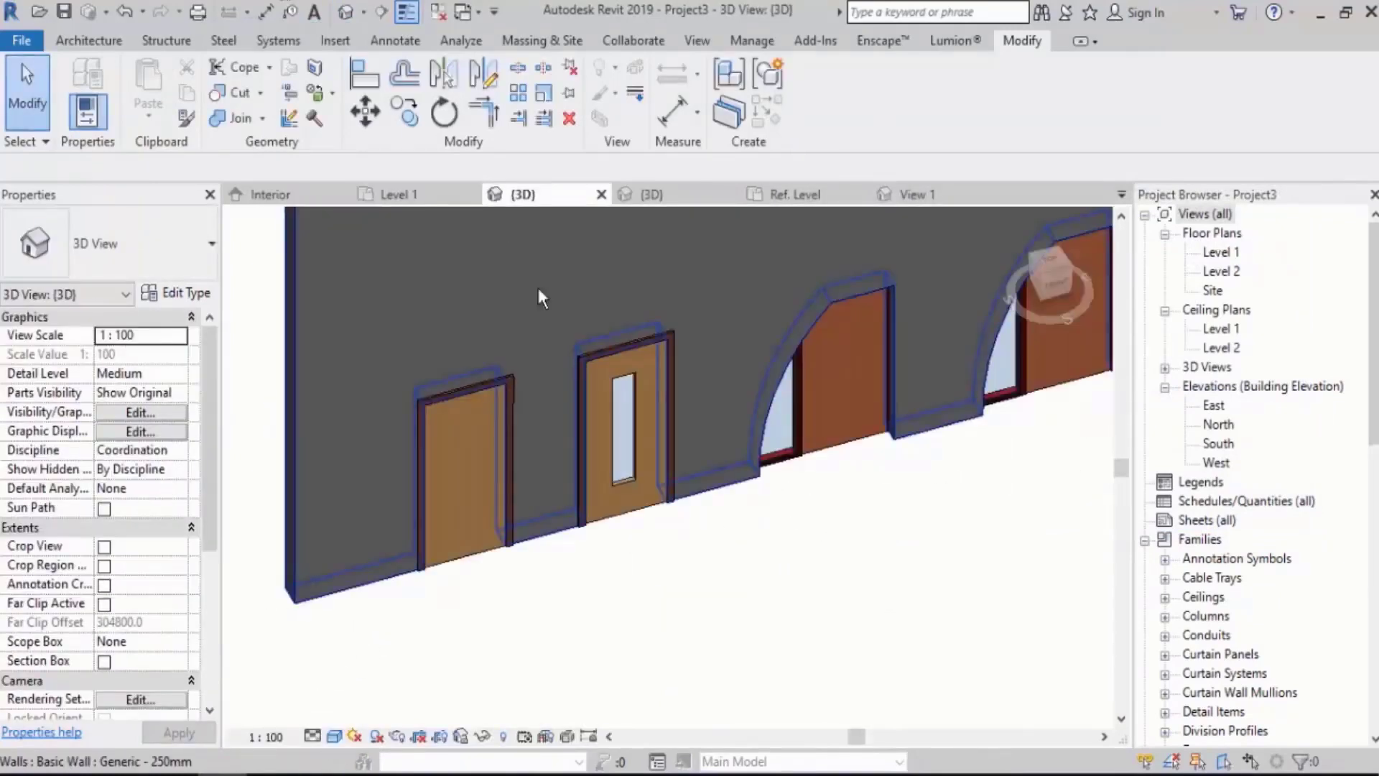
scroll(553, 518, down, 5)
shift+middle_drag(558, 519, 624, 451)
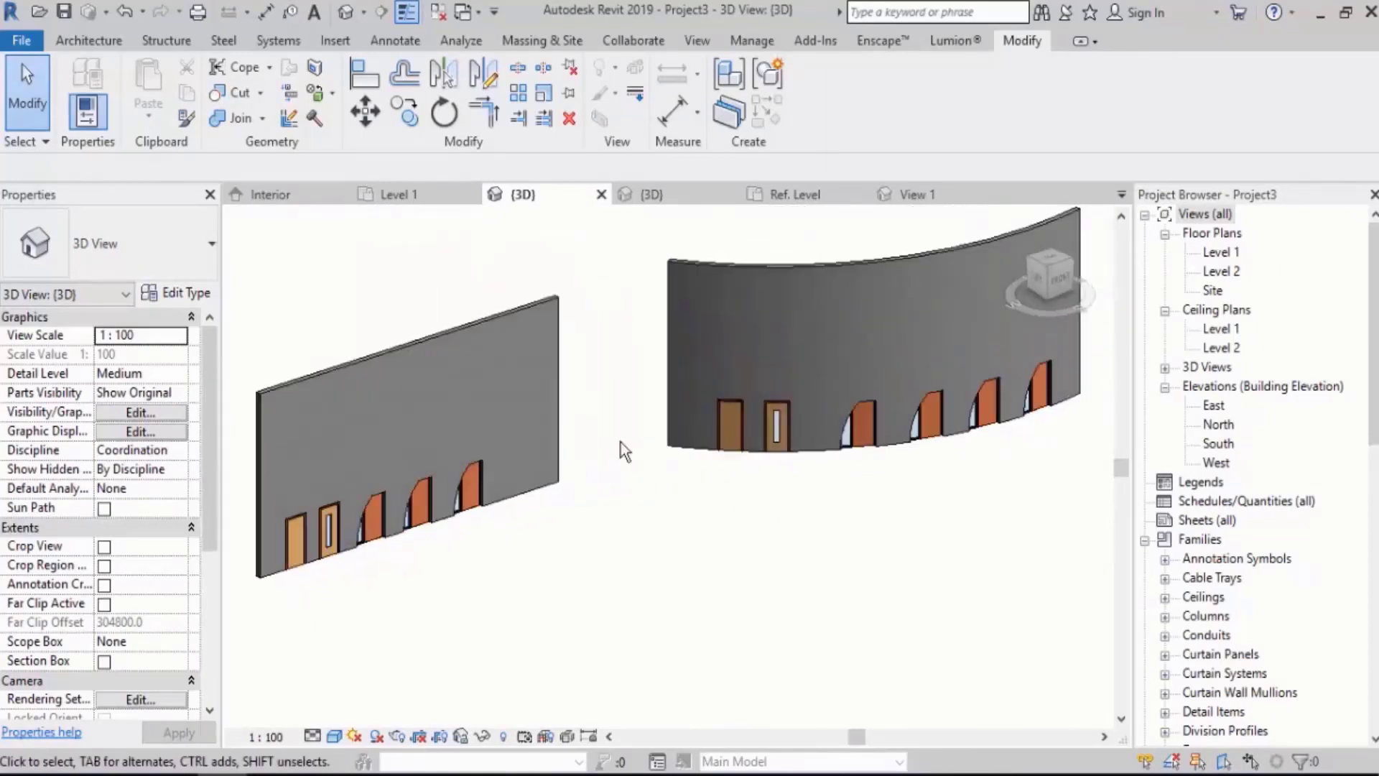
double_click(1221, 251)
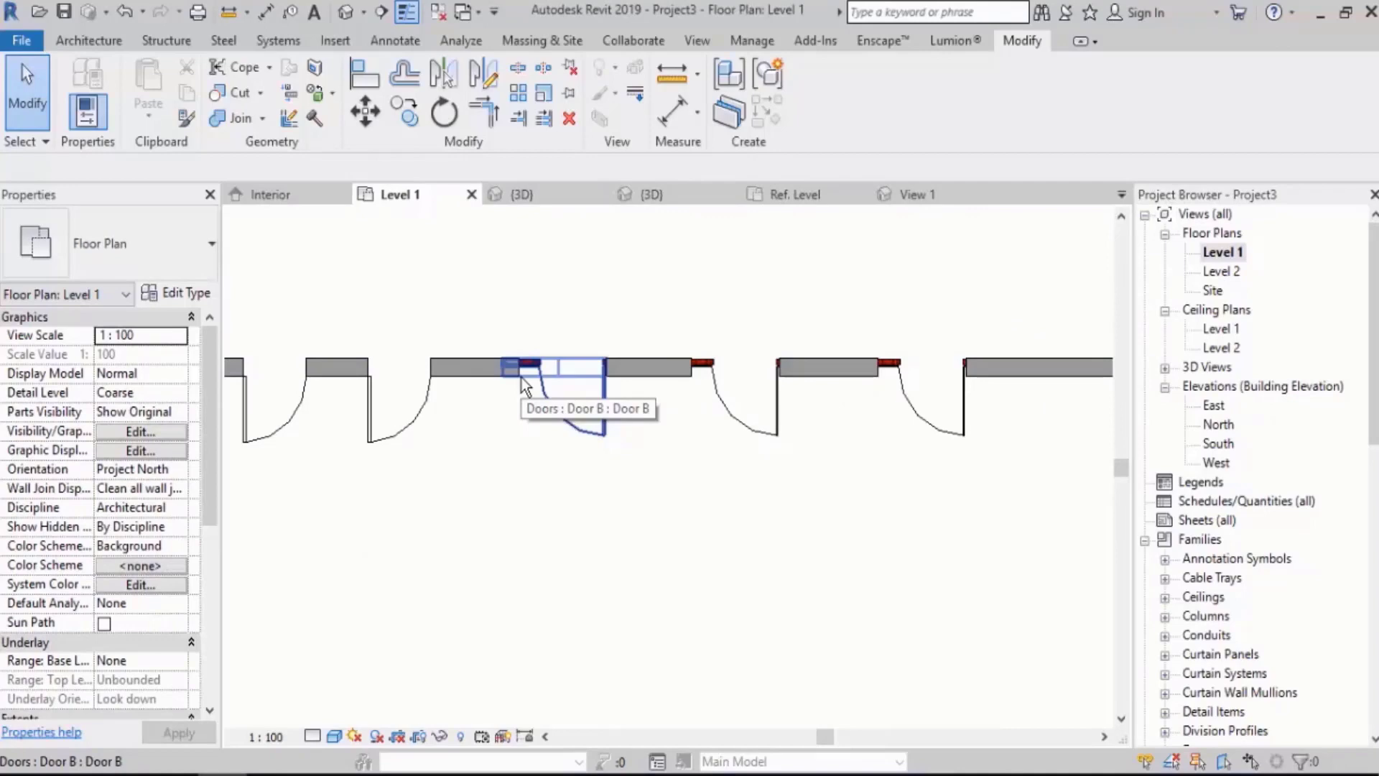
scroll(522, 377, down, 5)
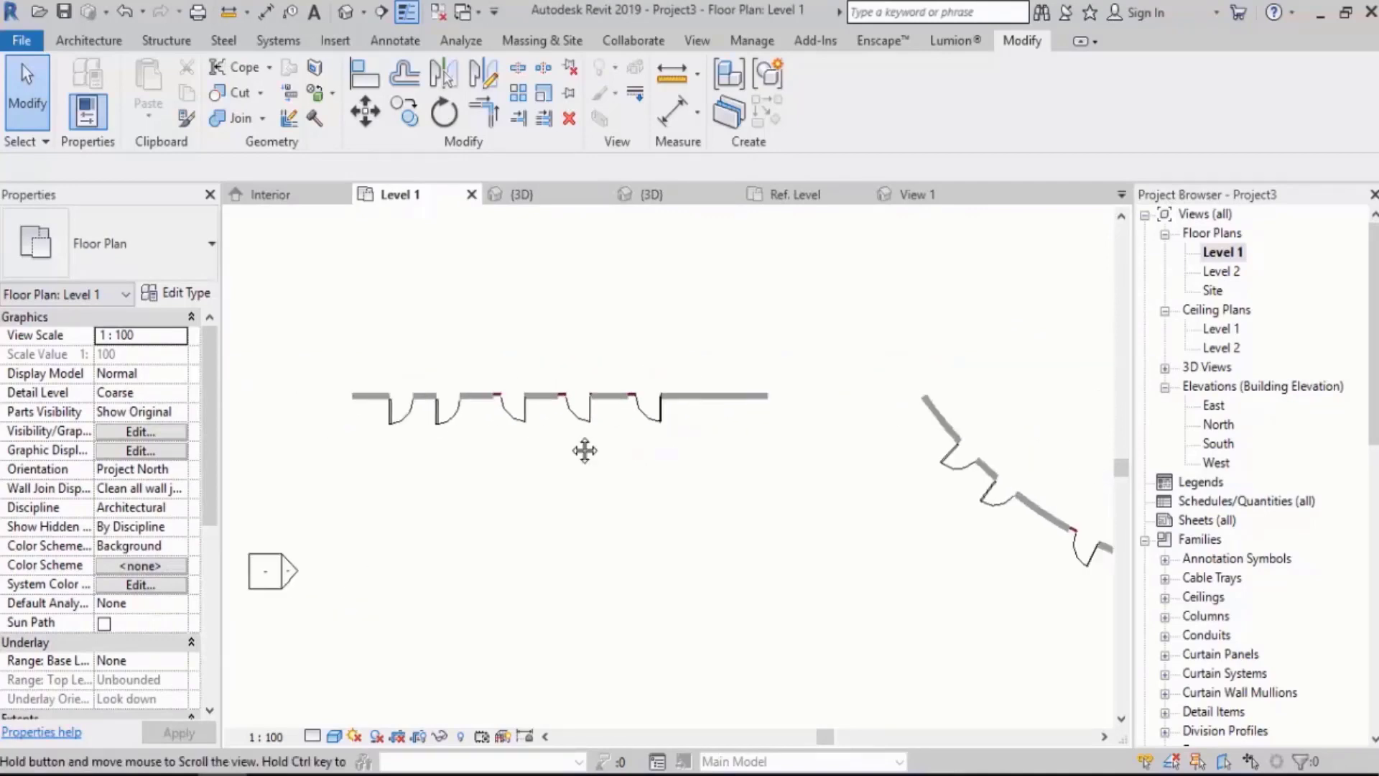
scroll(562, 393, down, 2)
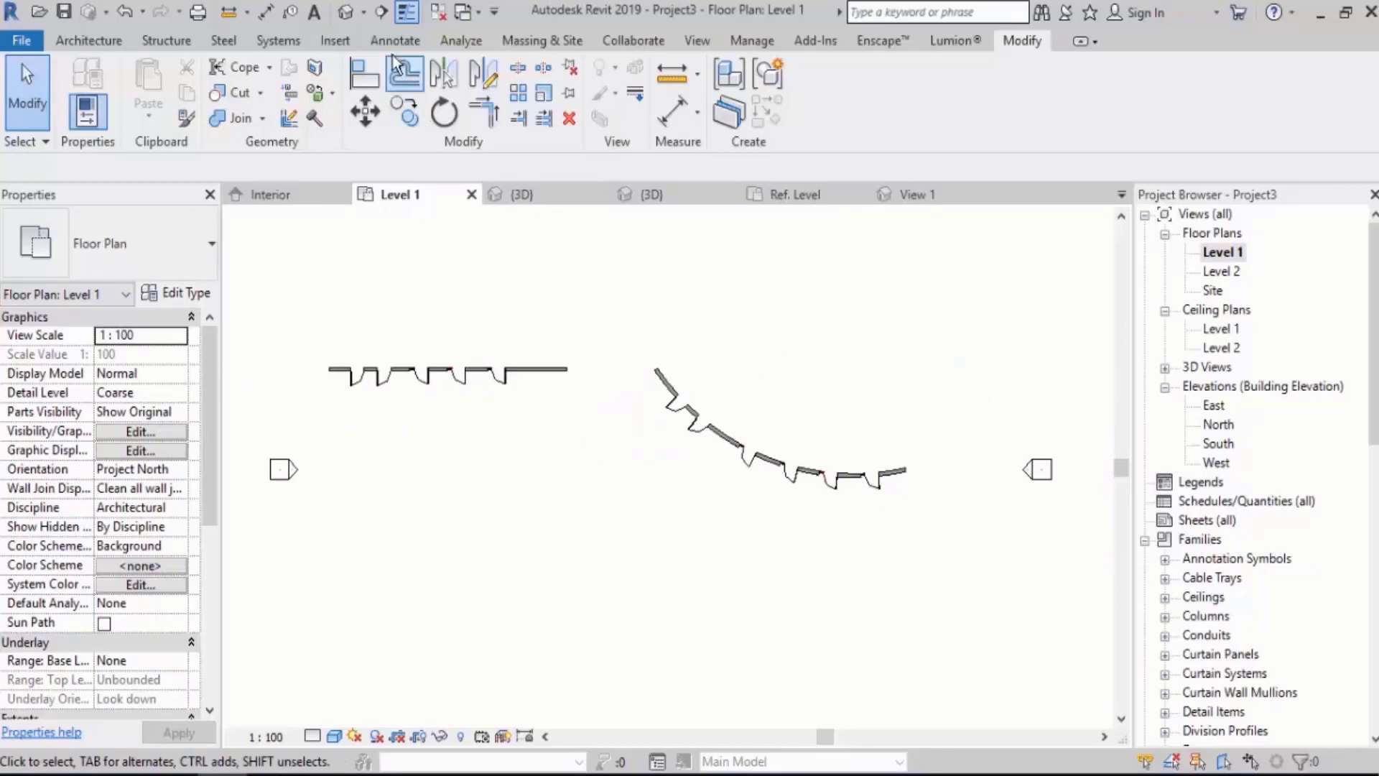
click(346, 13)
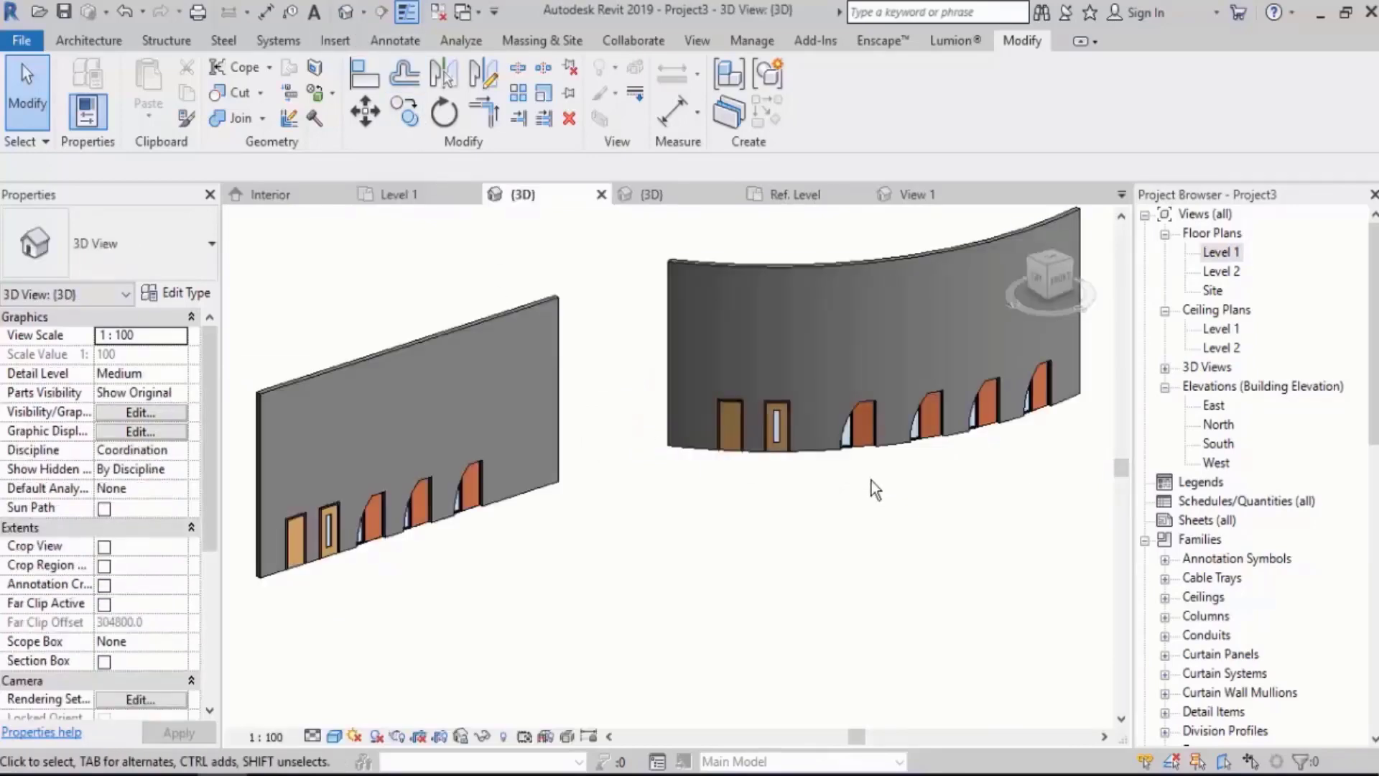